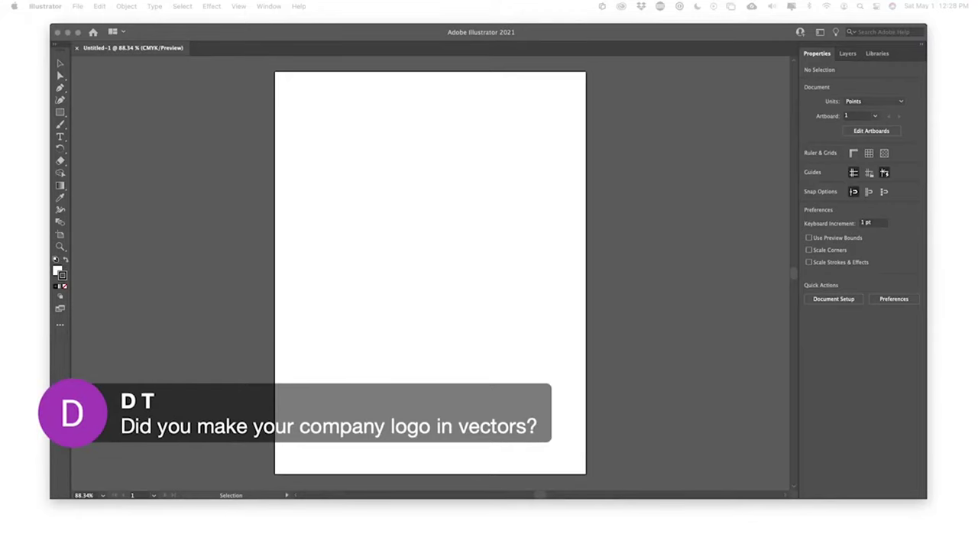
- Open the Gomez Creative Labs logo file and zoom out to 50% to see its artboard
{"action": "left_click", "coordinate": [77, 6]}
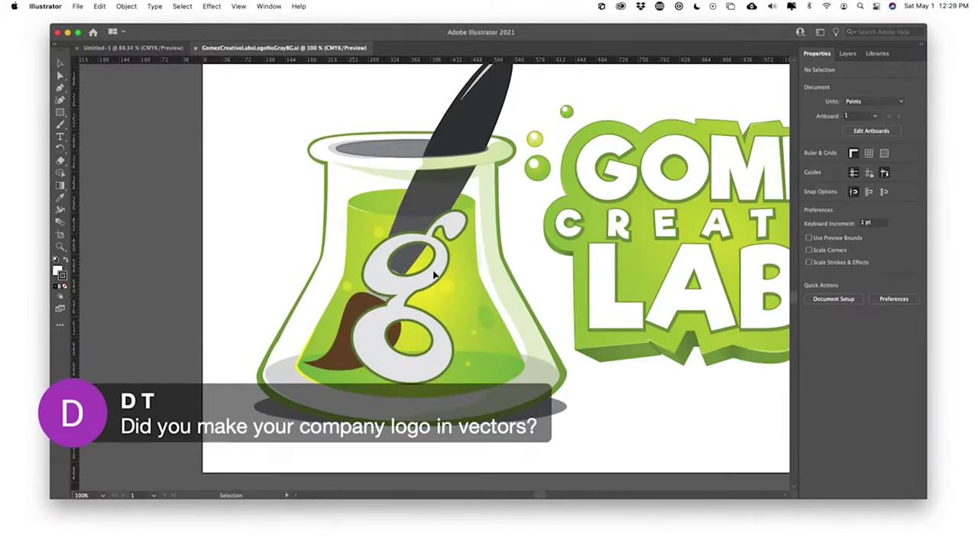
{"action": "key", "text": "super+minus"}
{"action": "key", "text": "super+minus"}
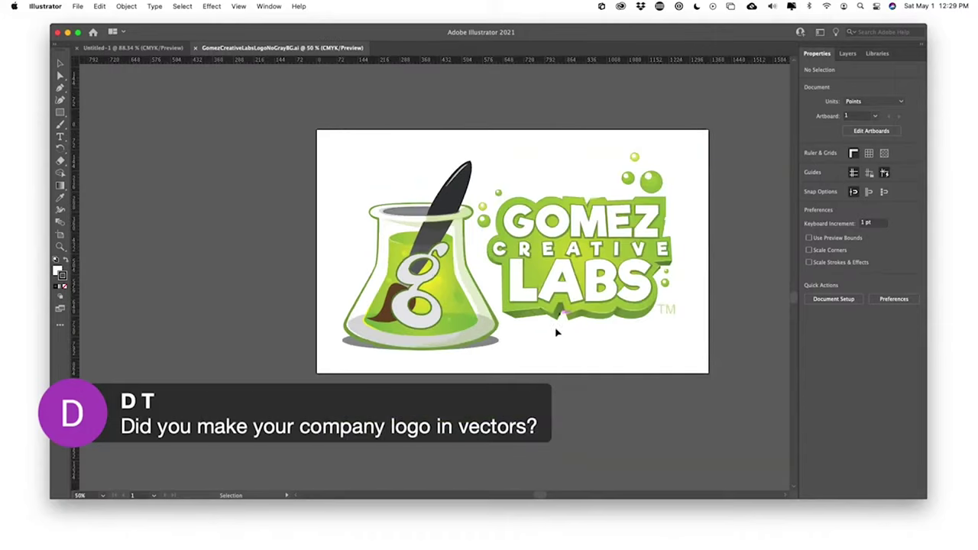
{"action": "scroll", "coordinate": [556, 332], "scroll_direction": "right", "scroll_amount": 5}
{"action": "scroll", "coordinate": [557, 333], "scroll_direction": "up", "scroll_amount": 1}
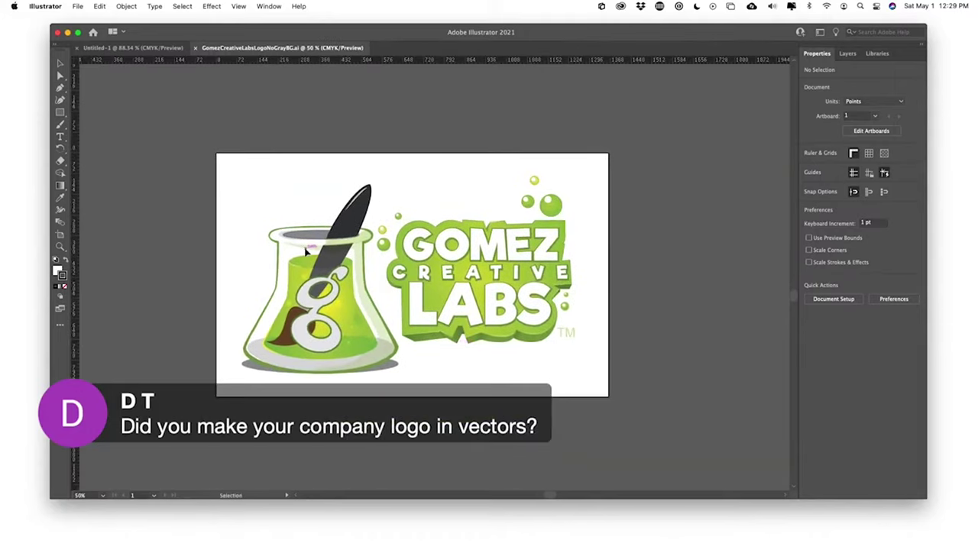
{"action": "scroll", "coordinate": [349, 259], "scroll_direction": "up", "scroll_amount": 1}
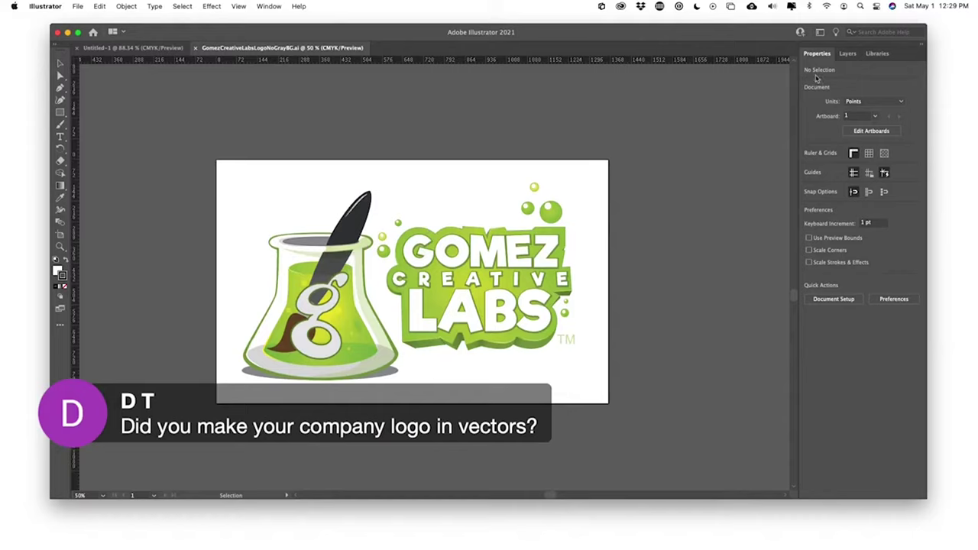
- Inspect the logo's layers by toggling the Background layer's visibility, then return to Untitled-1
{"action": "left_click", "coordinate": [847, 54]}
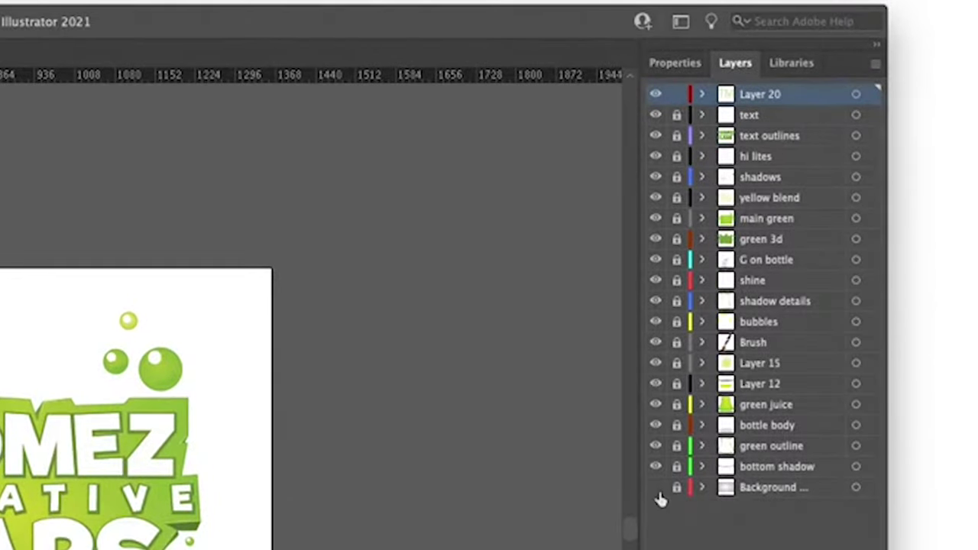
{"action": "left_click", "coordinate": [656, 487]}
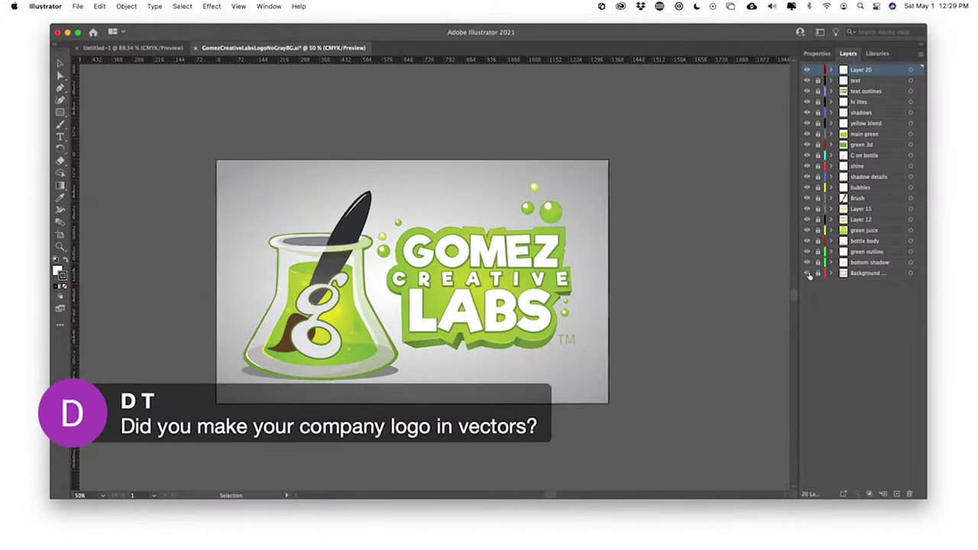
{"action": "left_click", "coordinate": [807, 273]}
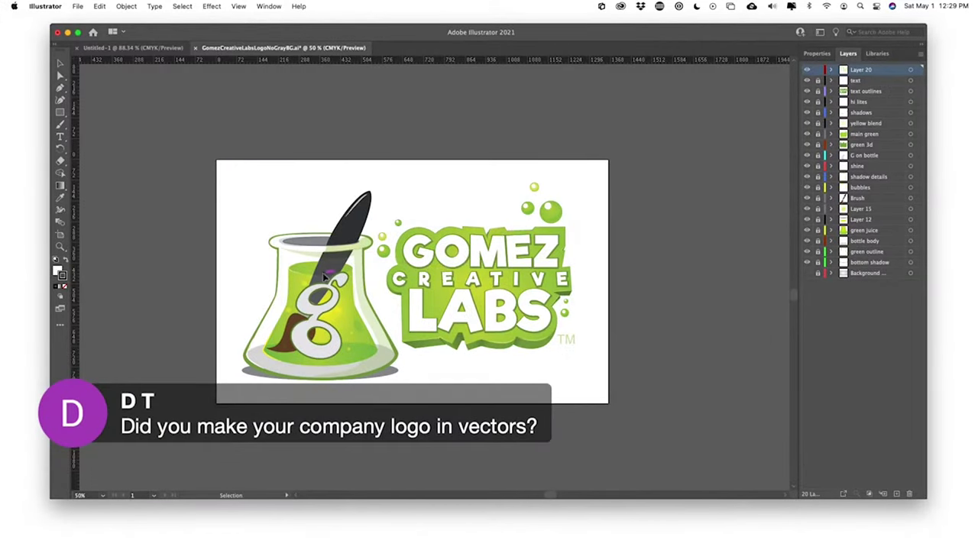
{"action": "scroll", "coordinate": [324, 275], "scroll_direction": "up", "scroll_amount": 2}
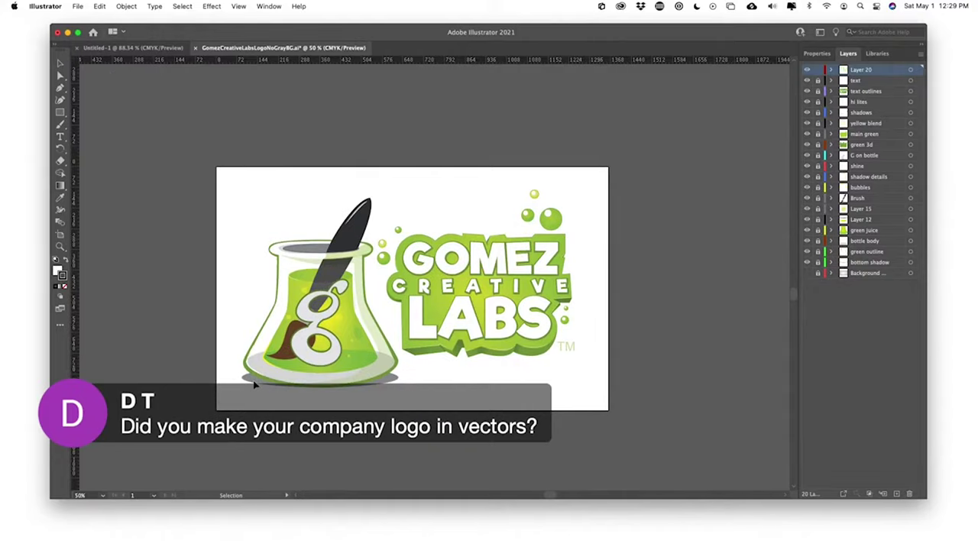
{"action": "left_click", "coordinate": [109, 47]}
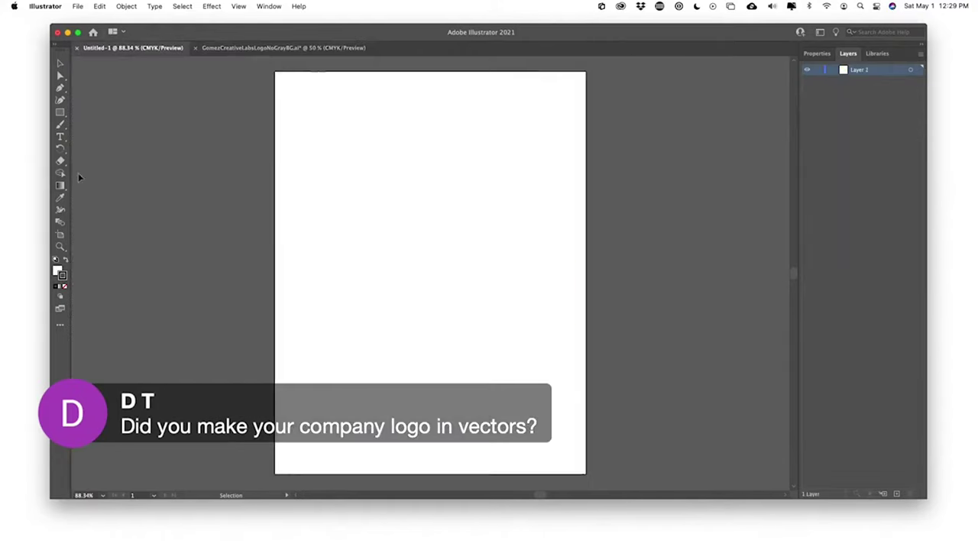
- Choose the Ellipse tool and set the fill colour to light grey
{"action": "left_click_drag", "start_coordinate": [61, 113], "coordinate": [87, 127]}
{"action": "double_click", "coordinate": [59, 272]}
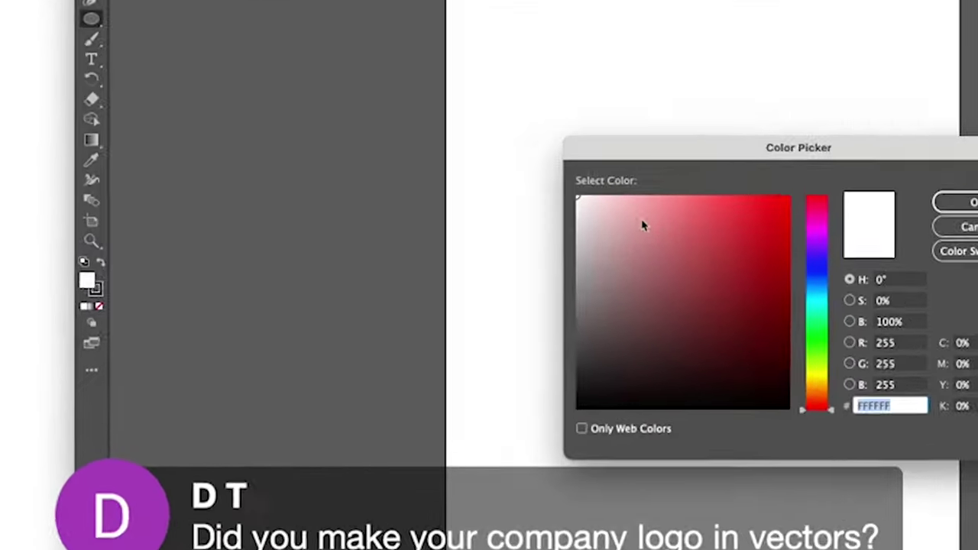
{"action": "left_click", "coordinate": [357, 263]}
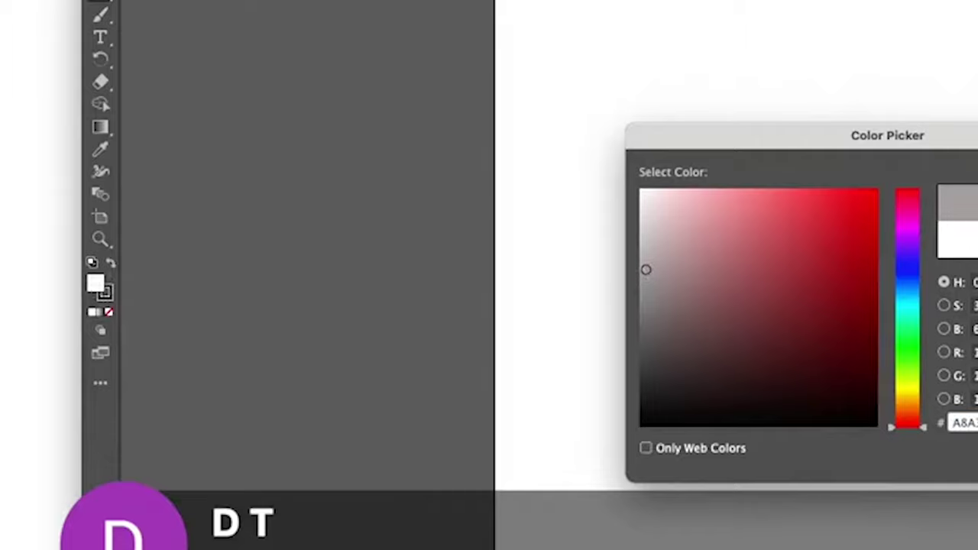
{"action": "key", "text": "Return"}
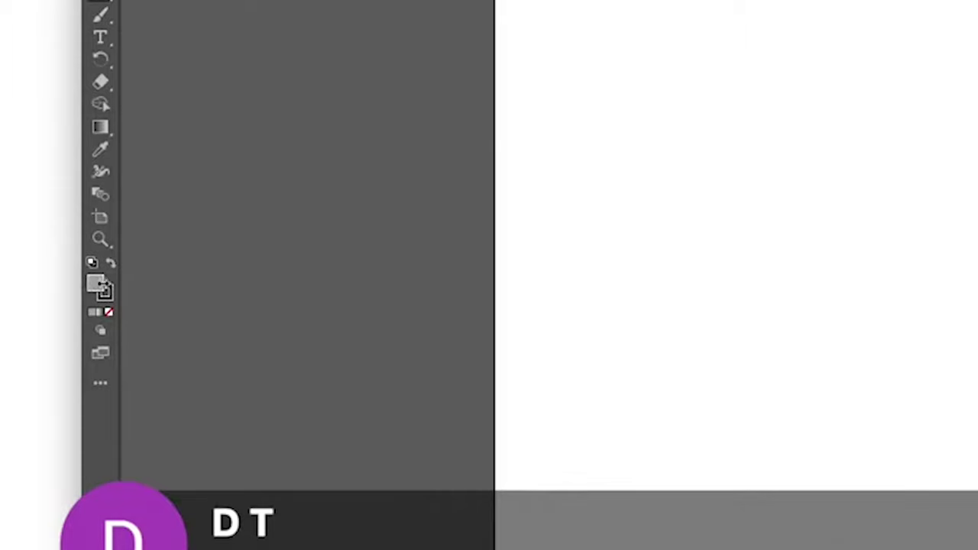
- Draw a wide, flat ellipse near the top of the artboard and zoom in on it
{"action": "left_click", "coordinate": [104, 294]}
{"action": "left_click_drag", "start_coordinate": [606, 55], "coordinate": [883, 202]}
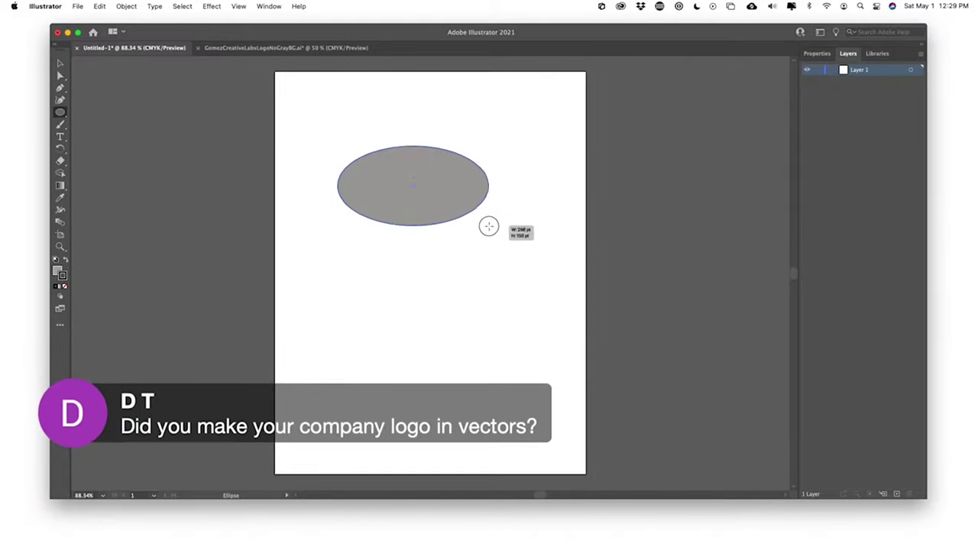
{"action": "left_click_drag", "start_coordinate": [488, 226], "coordinate": [496, 217]}
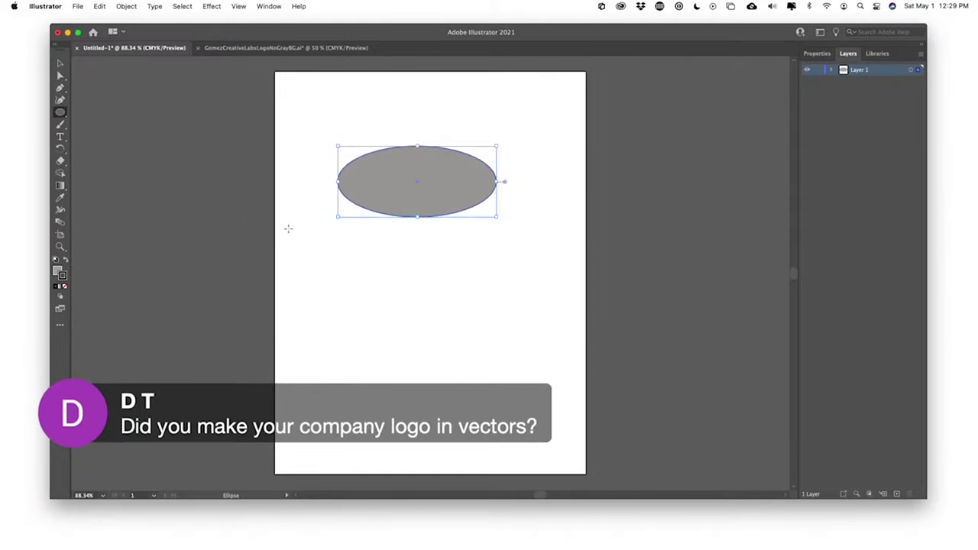
{"action": "key", "text": "a"}
{"action": "key", "text": "super+equal"}
{"action": "key", "text": "super+equal"}
{"action": "key", "text": "super+equal"}
{"action": "key", "text": "super+equal"}
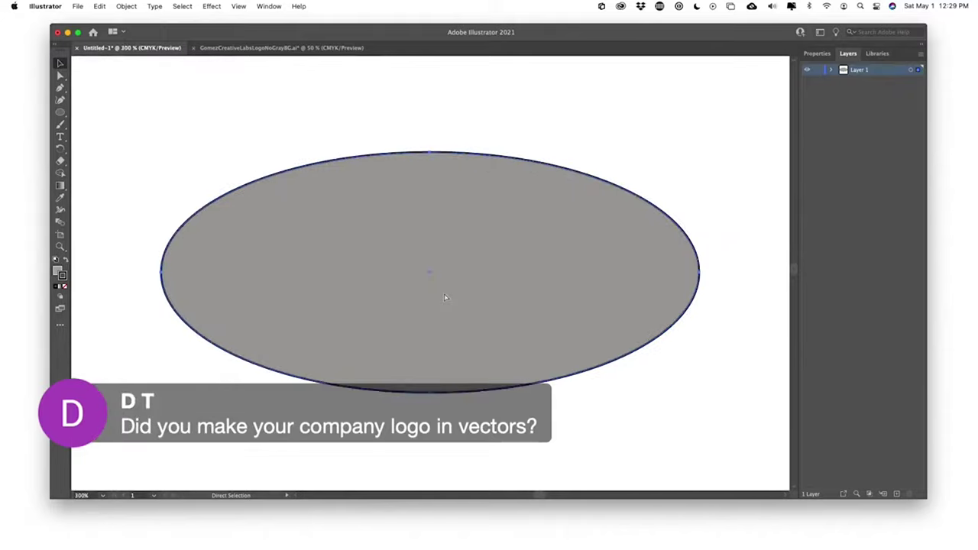
{"action": "key", "text": "v"}
{"action": "key", "text": "super+equal"}
{"action": "left_click_drag", "start_coordinate": [297, 278], "coordinate": [397, 254]}
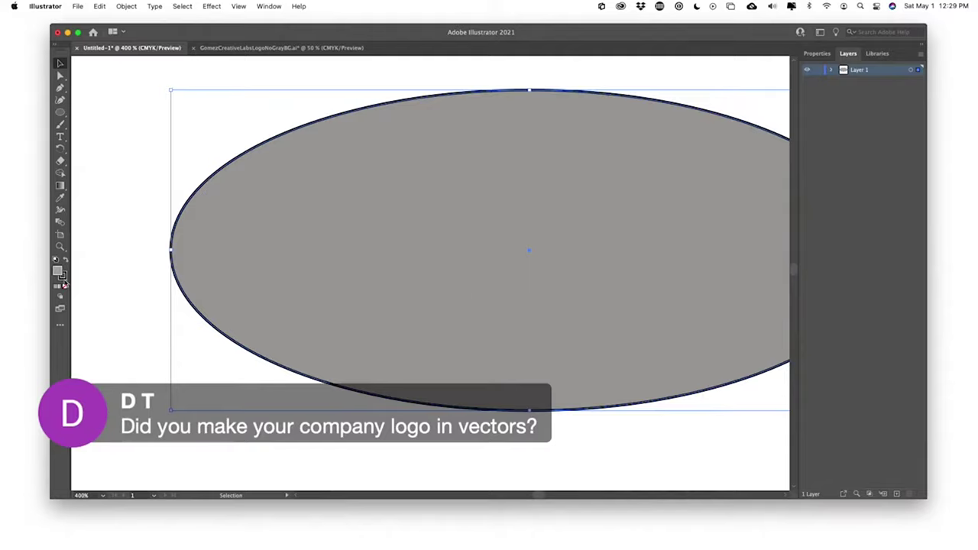
- Give the ellipse a pink E51753 outline and zoom back out to 200%
{"action": "left_click", "coordinate": [63, 278]}
{"action": "left_click", "coordinate": [88, 238]}
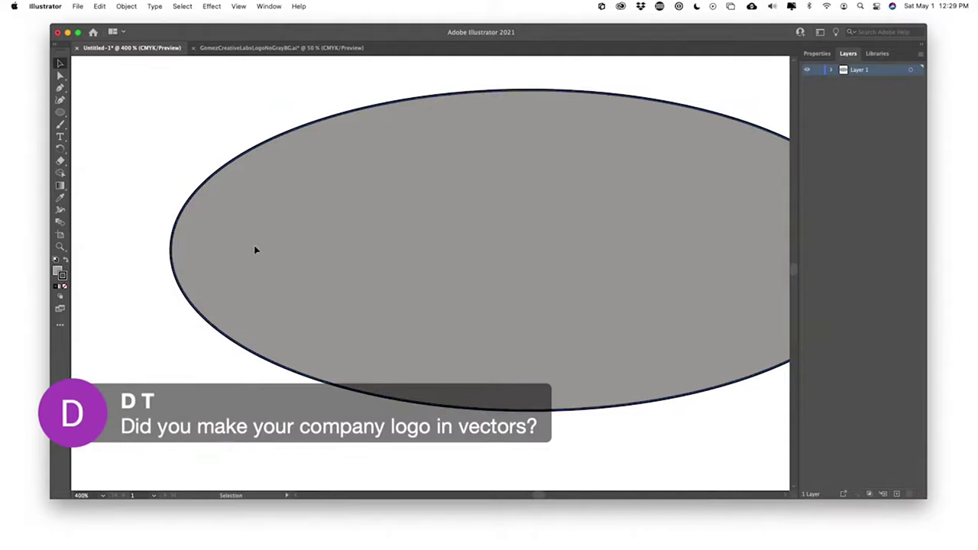
{"action": "left_click", "coordinate": [256, 251]}
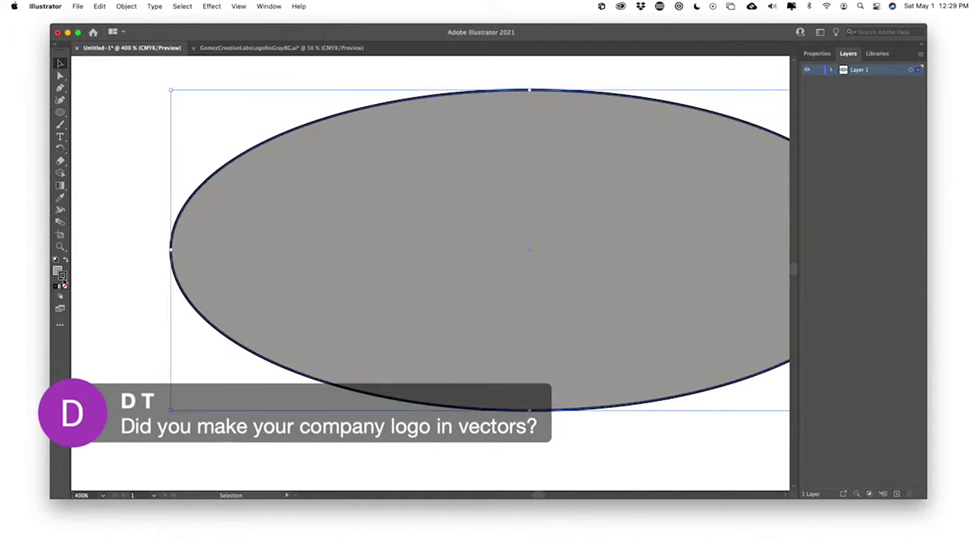
{"action": "double_click", "coordinate": [63, 277]}
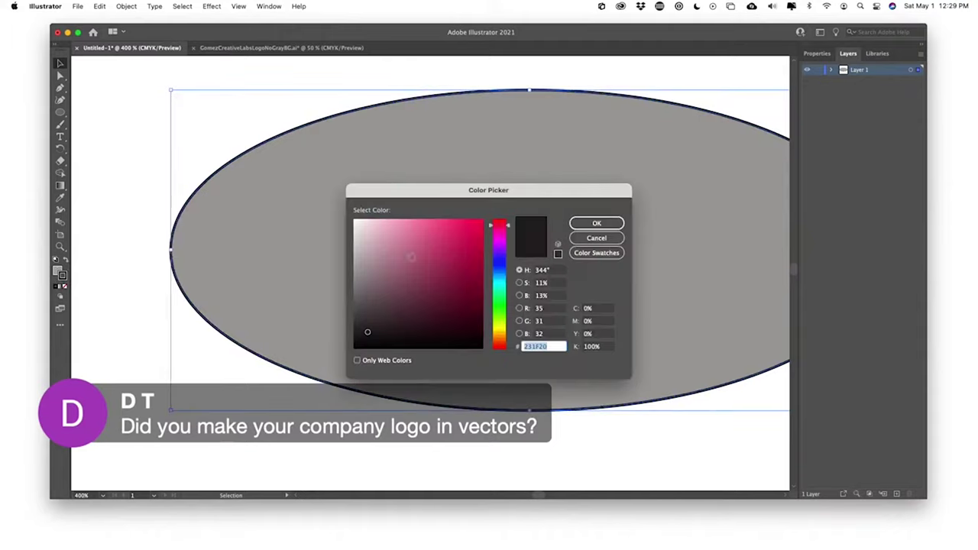
{"action": "left_click", "coordinate": [470, 232]}
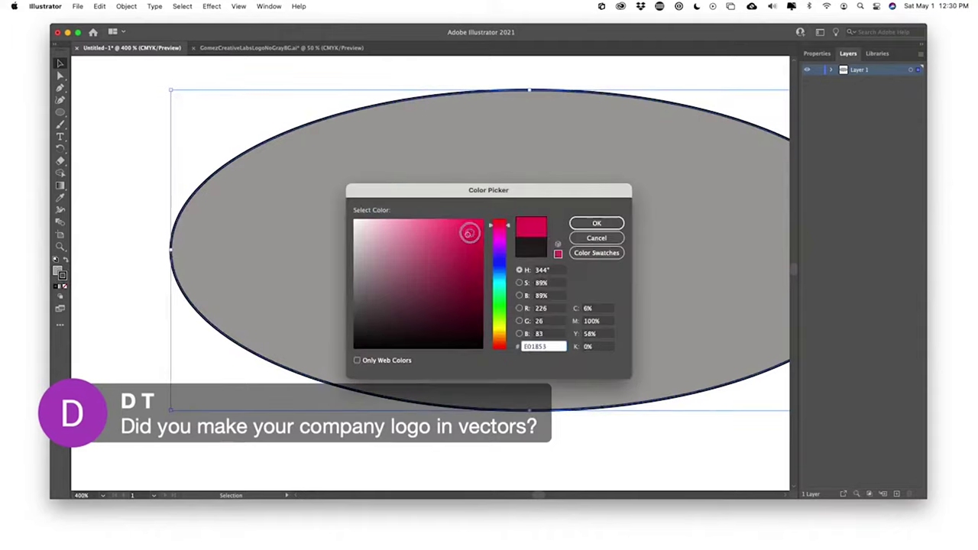
{"action": "left_click", "coordinate": [599, 223]}
{"action": "key", "text": "super+minus"}
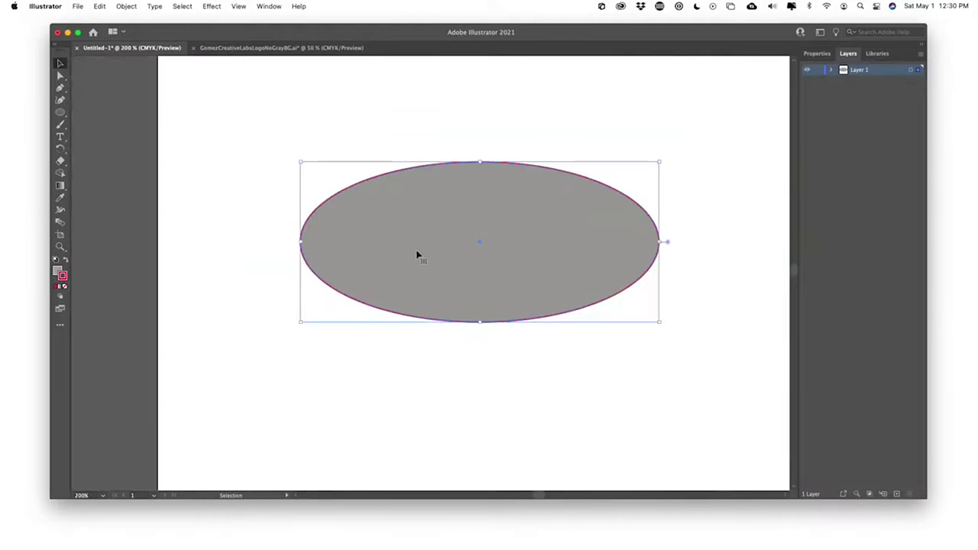
- Move the ellipse up and to the left and adjust its width
{"action": "left_click", "coordinate": [316, 375]}
{"action": "left_click", "coordinate": [398, 269]}
{"action": "left_click", "coordinate": [453, 267]}
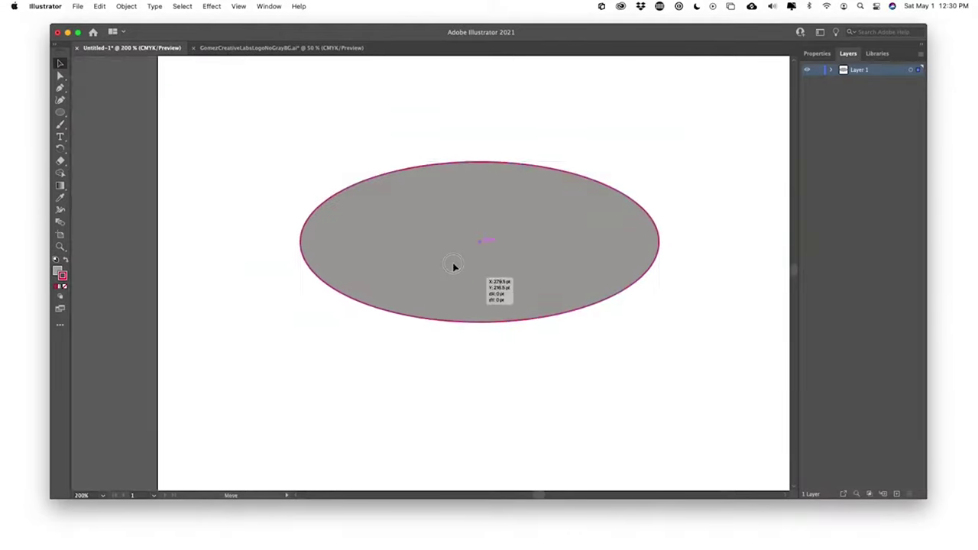
{"action": "left_click_drag", "start_coordinate": [454, 266], "coordinate": [361, 181]}
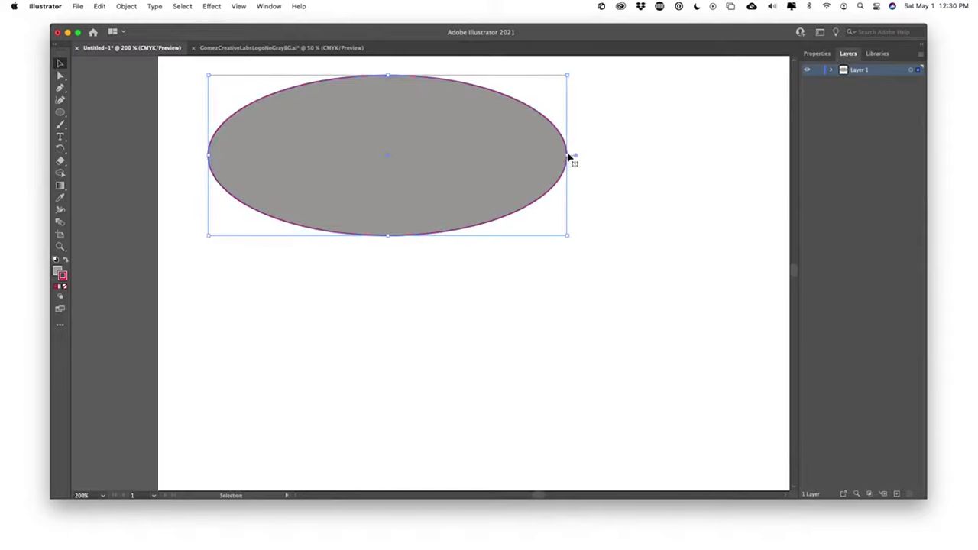
{"action": "left_click_drag", "start_coordinate": [569, 156], "coordinate": [523, 173]}
{"action": "mouse_move", "coordinate": [363, 233]}
{"action": "left_mouse_down"}
{"action": "mouse_move", "coordinate": [358, 376]}
{"action": "mouse_move", "coordinate": [345, 236]}
{"action": "left_mouse_up"}
{"action": "left_click", "coordinate": [333, 297]}
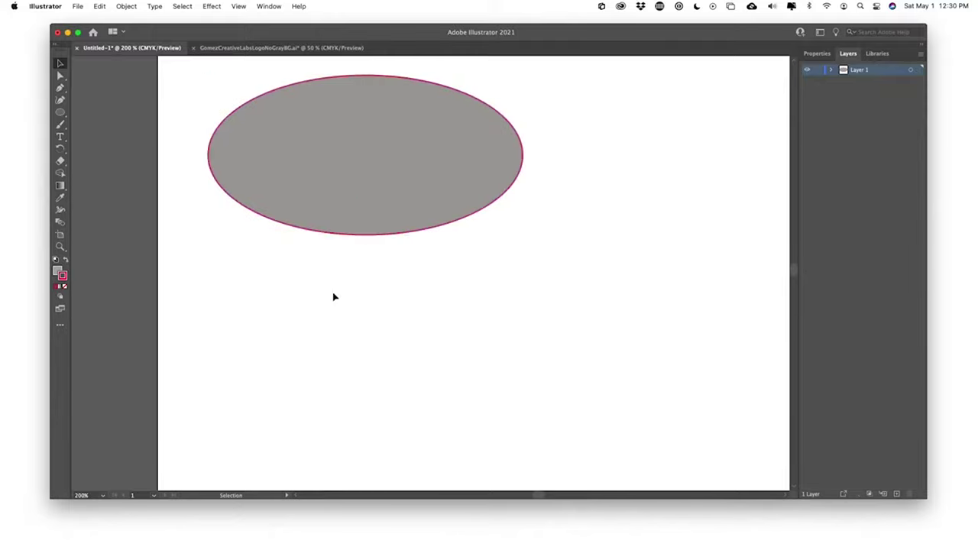
{"action": "left_click", "coordinate": [376, 188]}
{"action": "scroll", "coordinate": [346, 254], "scroll_direction": "up", "scroll_amount": 5}
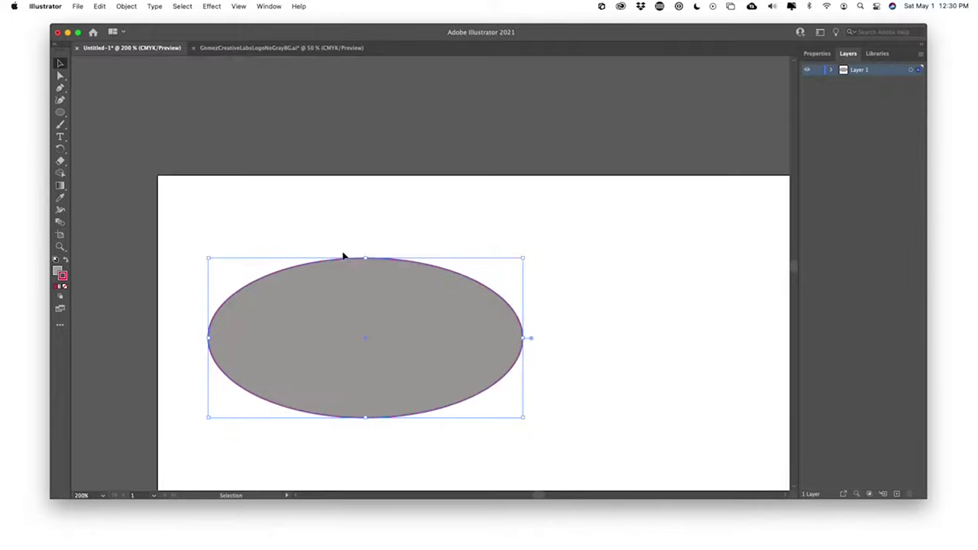
{"action": "scroll", "coordinate": [344, 255], "scroll_direction": "down", "scroll_amount": 1}
- Duplicate the ellipse down-right, scale the copy much larger and move it lower
{"action": "key", "text": "a"}
{"action": "key", "text": "super+equal"}
{"action": "key", "text": "super+equal"}
{"action": "key", "text": "super+equal"}
{"action": "key", "text": "super+equal"}
{"action": "key", "text": "super+equal"}
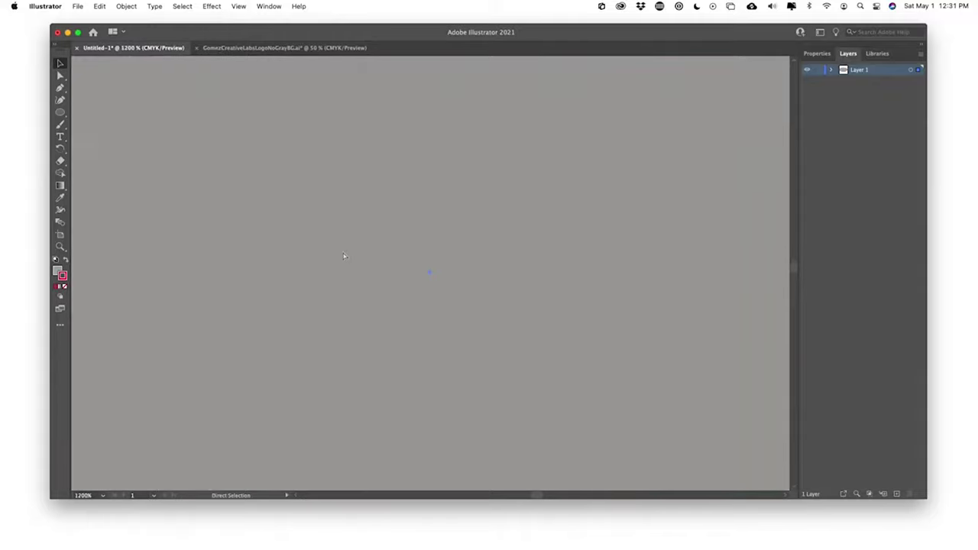
{"action": "scroll", "coordinate": [476, 371], "scroll_direction": "up", "scroll_amount": 8}
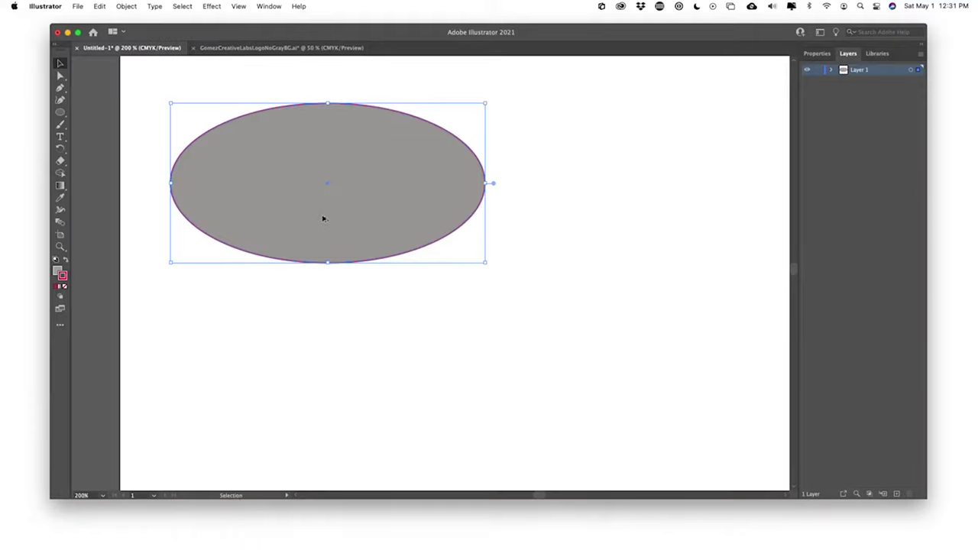
{"action": "left_click_drag", "start_coordinate": [323, 219], "coordinate": [554, 392]}
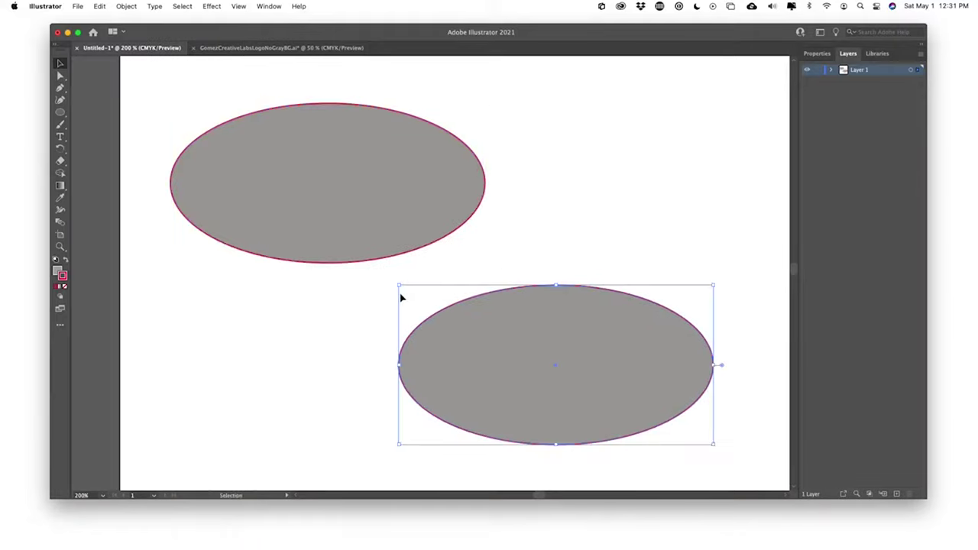
{"action": "left_click_drag", "start_coordinate": [398, 286], "coordinate": [11, 105]}
{"action": "left_click_drag", "start_coordinate": [467, 354], "coordinate": [390, 373]}
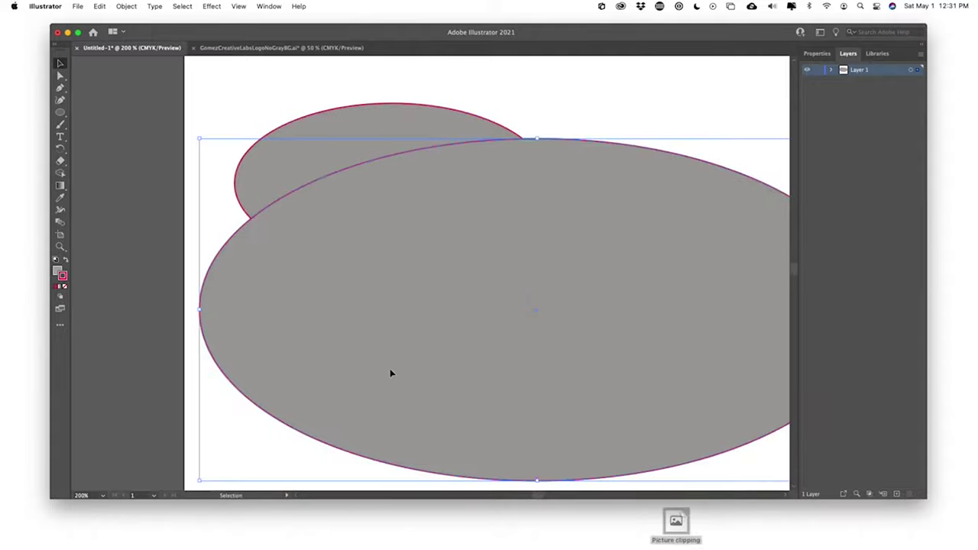
{"action": "left_click_drag", "start_coordinate": [303, 309], "coordinate": [284, 384]}
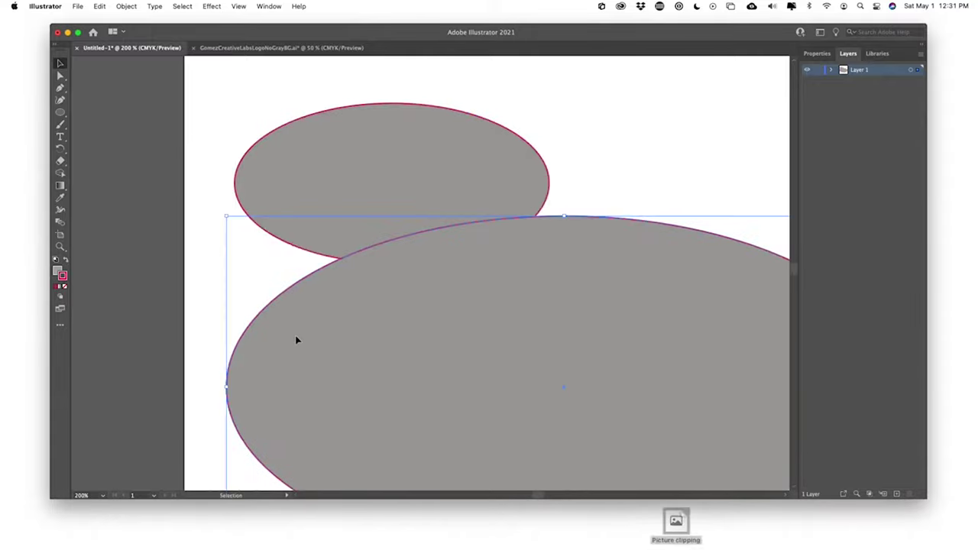
- Shrink the big ellipse and position it to overlap the top ellipse
{"action": "left_click", "coordinate": [200, 302]}
{"action": "key", "text": "super+equal"}
{"action": "key", "text": "super+equal"}
{"action": "key", "text": "super+equal"}
{"action": "key", "text": "super+equal"}
{"action": "key", "text": "super+equal"}
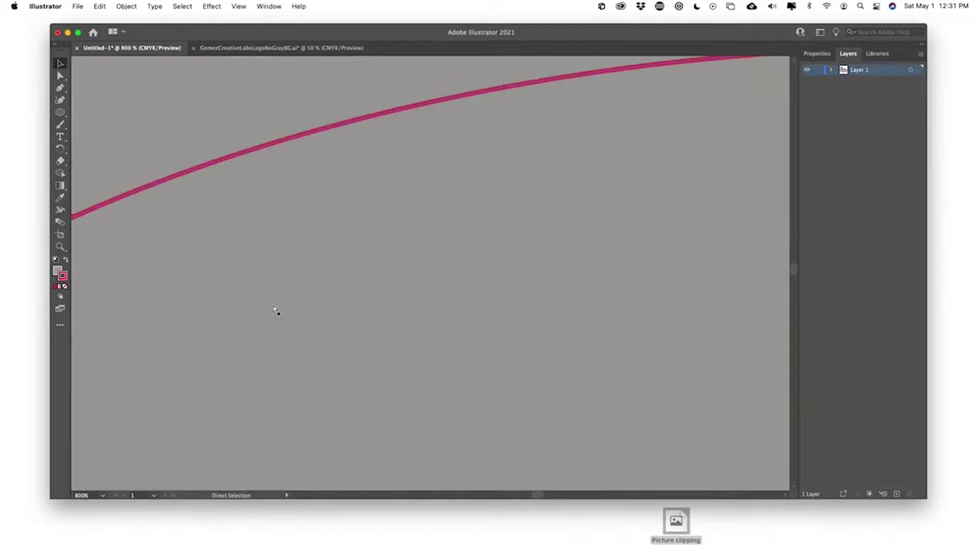
{"action": "left_click_drag", "start_coordinate": [275, 311], "coordinate": [639, 363]}
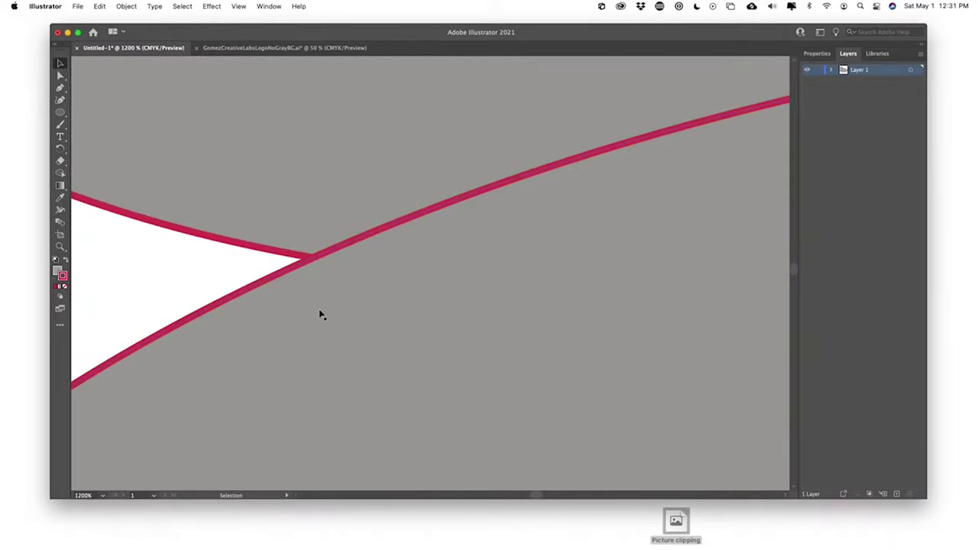
{"action": "key", "text": "super+minus"}
{"action": "key", "text": "super+minus"}
{"action": "key", "text": "super+minus"}
{"action": "key", "text": "super+minus"}
{"action": "key", "text": "super+minus"}
{"action": "key", "text": "super+minus"}
{"action": "key", "text": "super+minus"}
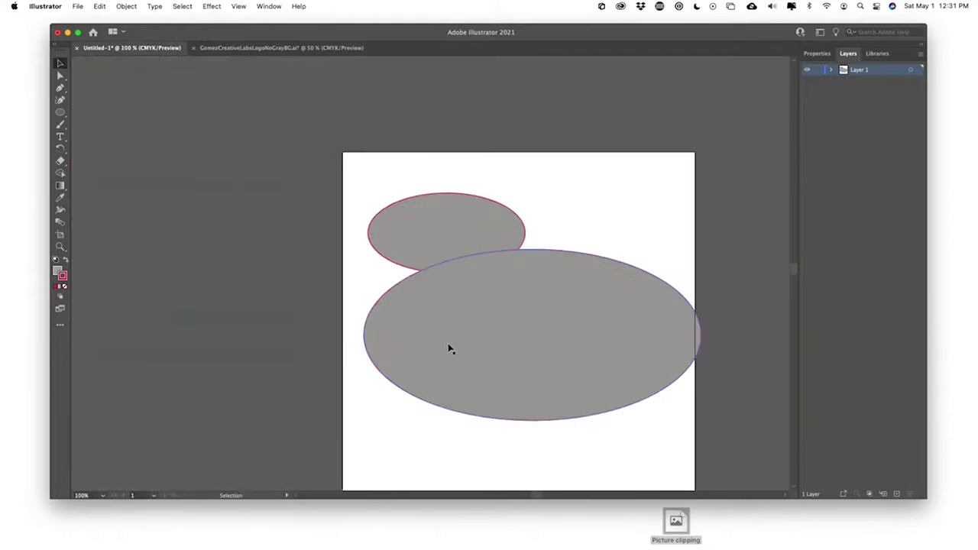
{"action": "left_click_drag", "start_coordinate": [449, 350], "coordinate": [352, 323]}
{"action": "left_click", "coordinate": [397, 336]}
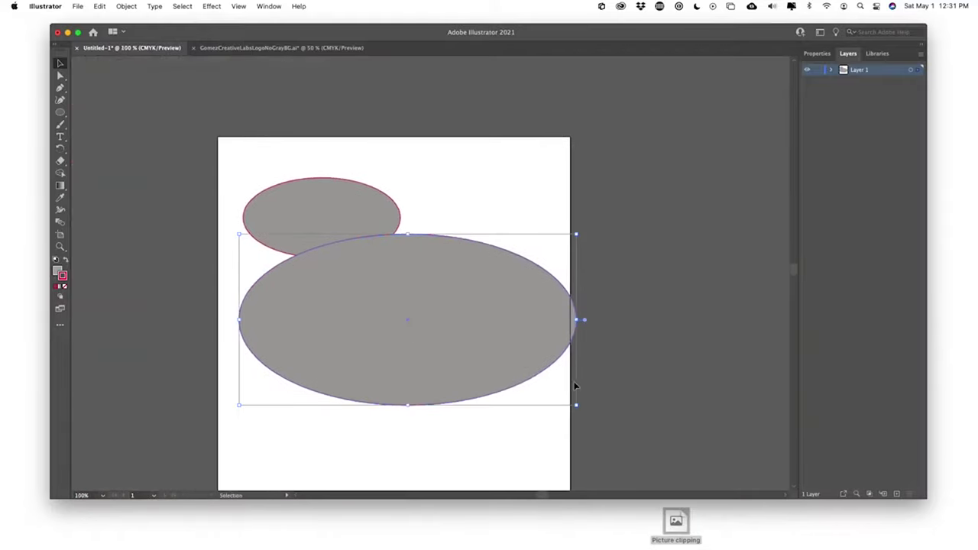
{"action": "left_click_drag", "start_coordinate": [577, 405], "coordinate": [464, 345]}
{"action": "left_click_drag", "start_coordinate": [421, 316], "coordinate": [447, 293]}
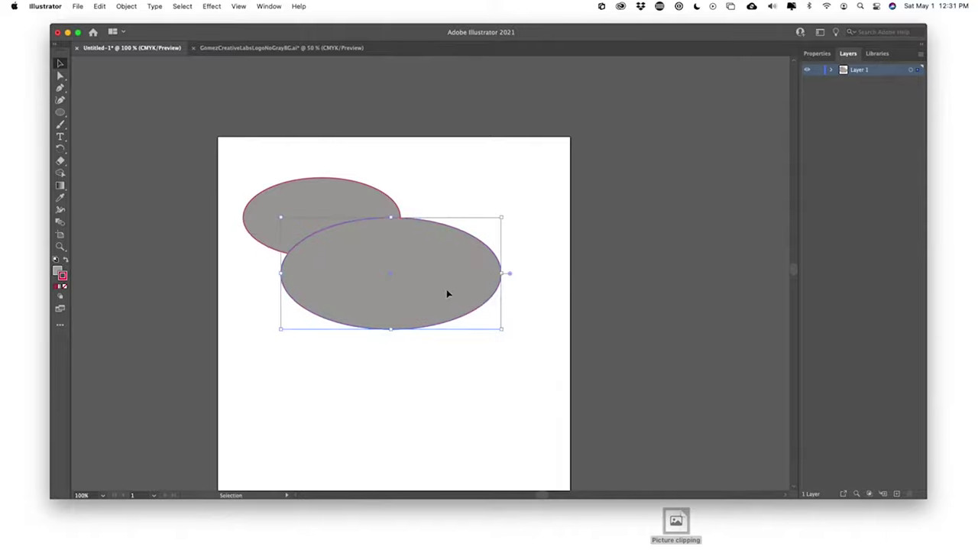
{"action": "left_click", "coordinate": [292, 324]}
- Merge both ellipses into one shape with Shape Builder and scale it down
{"action": "left_click_drag", "start_coordinate": [268, 149], "coordinate": [432, 349]}
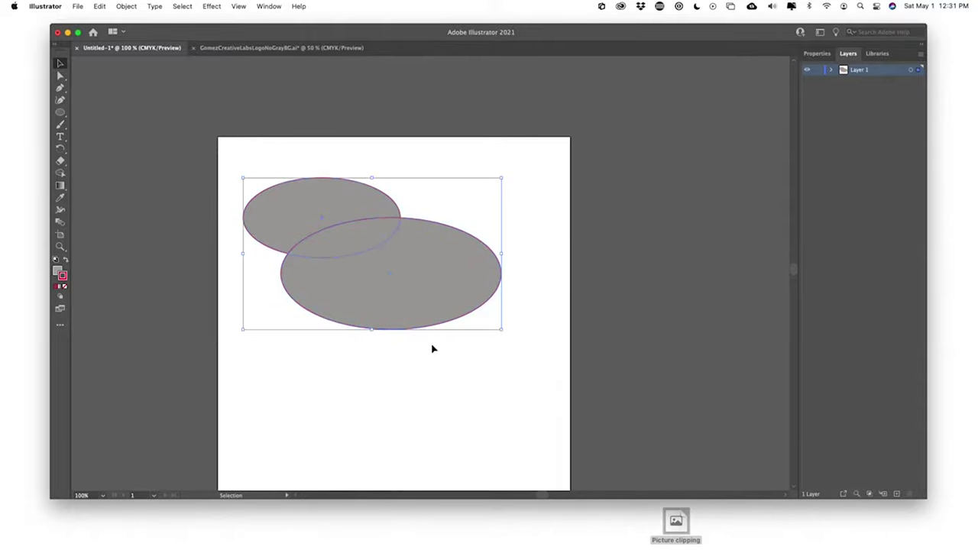
{"action": "left_click", "coordinate": [61, 174]}
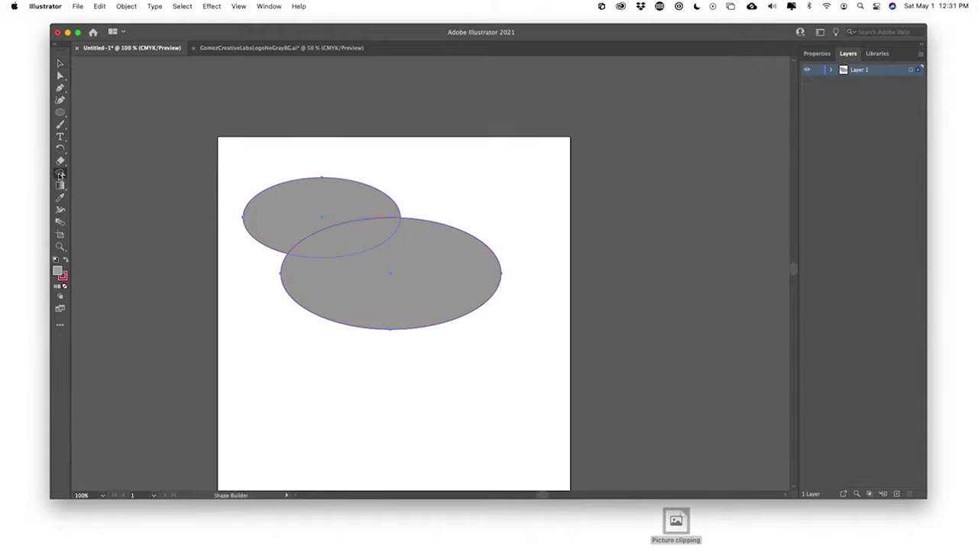
{"action": "mouse_move", "coordinate": [291, 220]}
{"action": "left_mouse_down"}
{"action": "mouse_move", "coordinate": [378, 255]}
{"action": "mouse_move", "coordinate": [383, 288]}
{"action": "left_mouse_up"}
{"action": "key", "text": "v"}
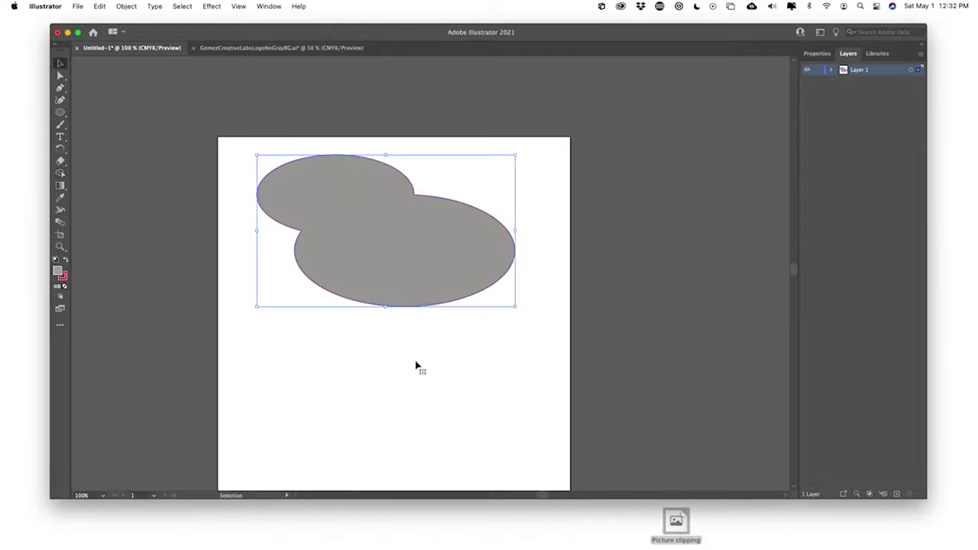
{"action": "left_click_drag", "start_coordinate": [415, 367], "coordinate": [423, 309]}
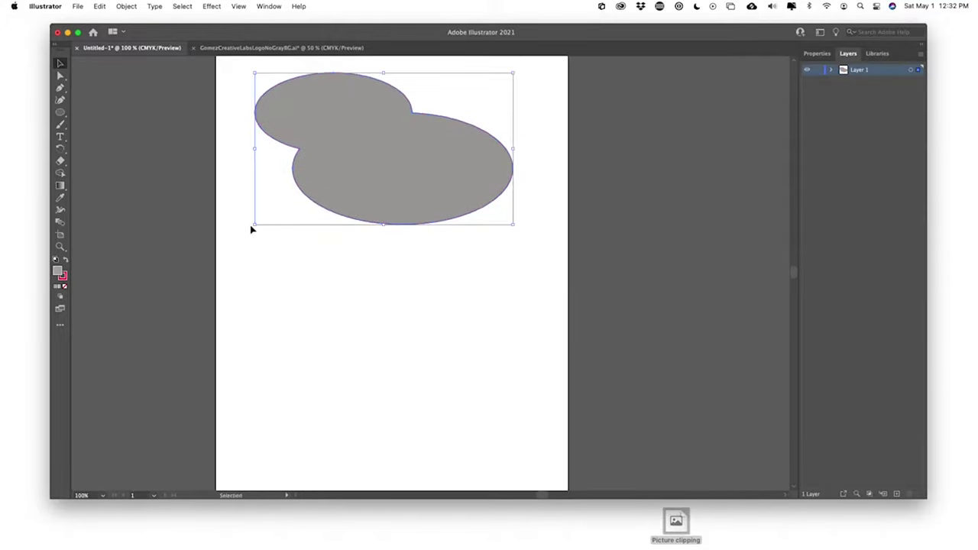
{"action": "left_click_drag", "start_coordinate": [252, 226], "coordinate": [354, 159]}
{"action": "left_click", "coordinate": [60, 112]}
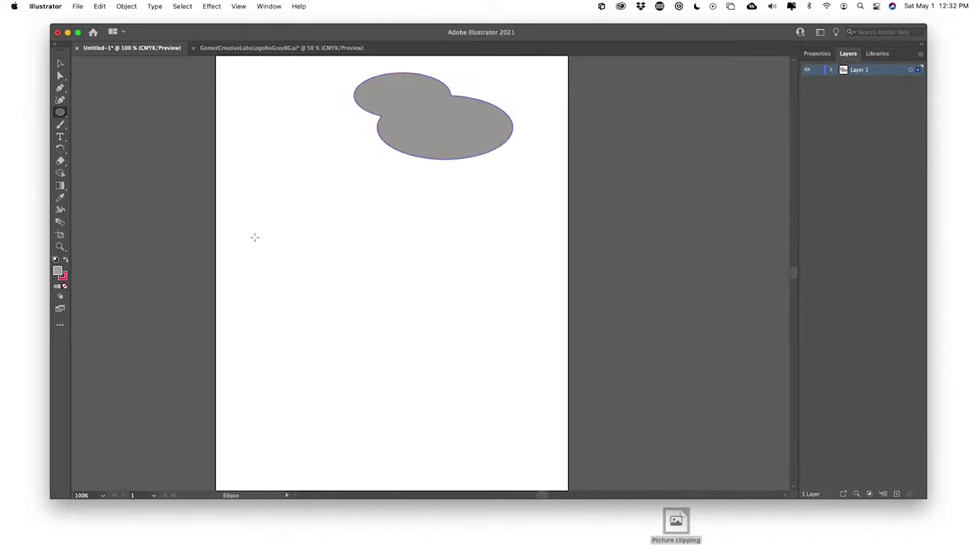
- Draw a new ellipse on the lower artboard and give it a white fill
{"action": "left_click_drag", "start_coordinate": [255, 238], "coordinate": [412, 335]}
{"action": "scroll", "coordinate": [287, 355], "scroll_direction": "up", "scroll_amount": 1}
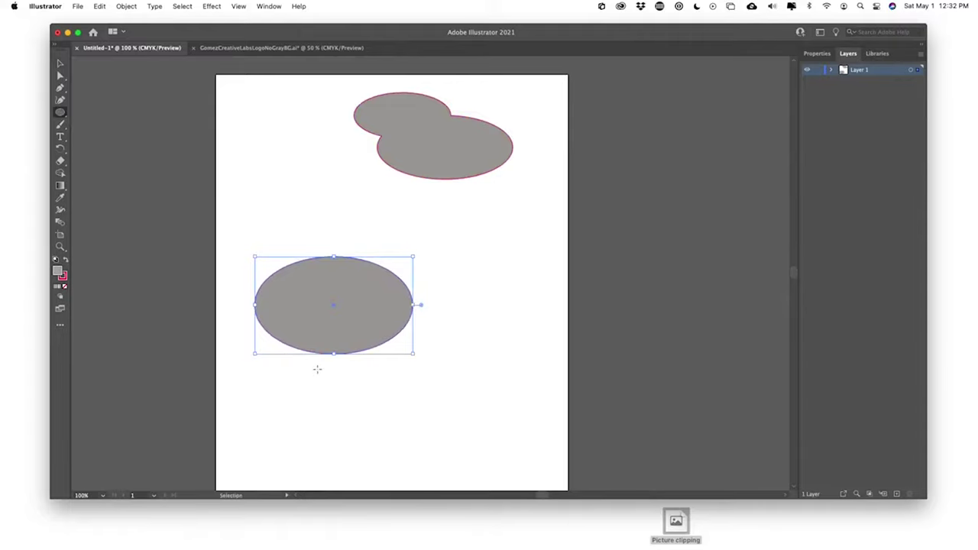
{"action": "key", "text": "super+equal"}
{"action": "key", "text": "super+equal"}
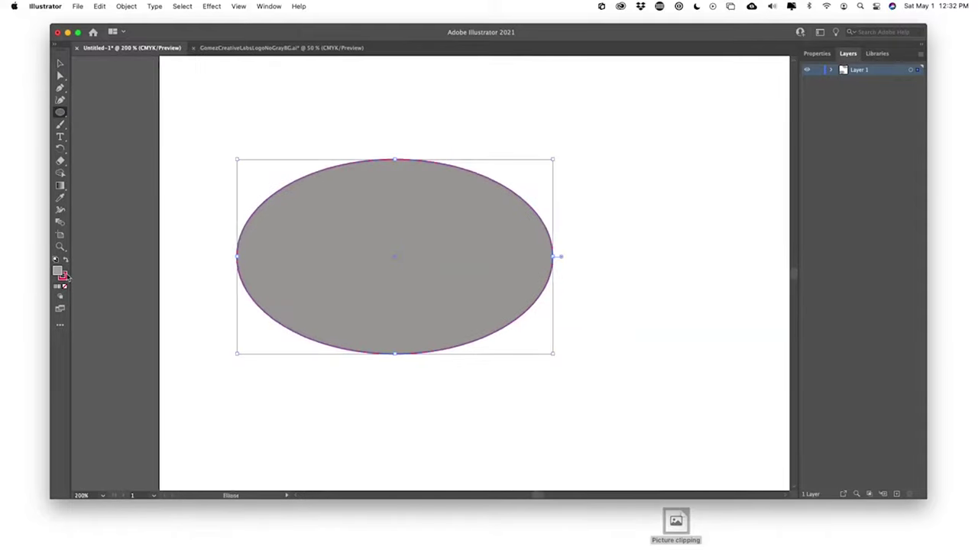
{"action": "double_click", "coordinate": [61, 275]}
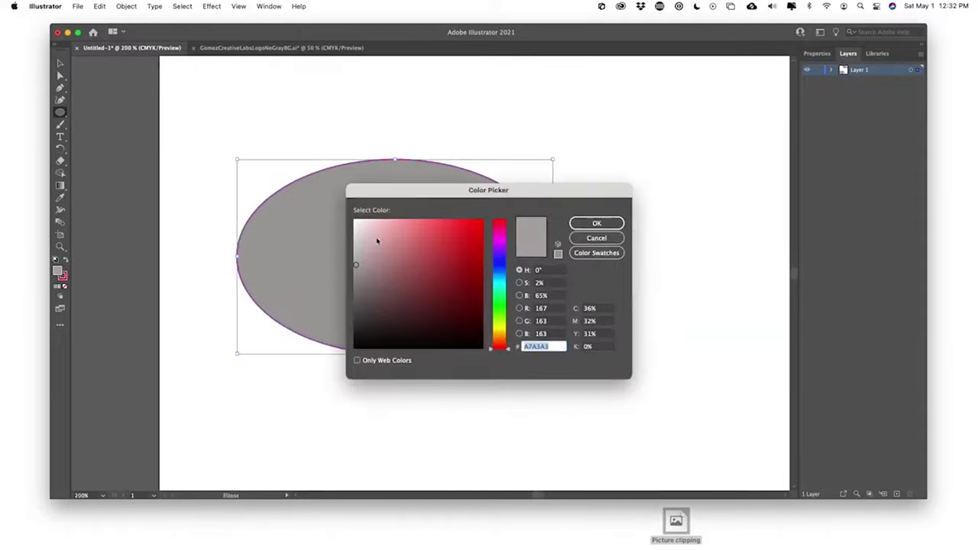
{"action": "type", "text": "A3A2A2"}
{"action": "left_click_drag", "start_coordinate": [373, 233], "coordinate": [348, 216]}
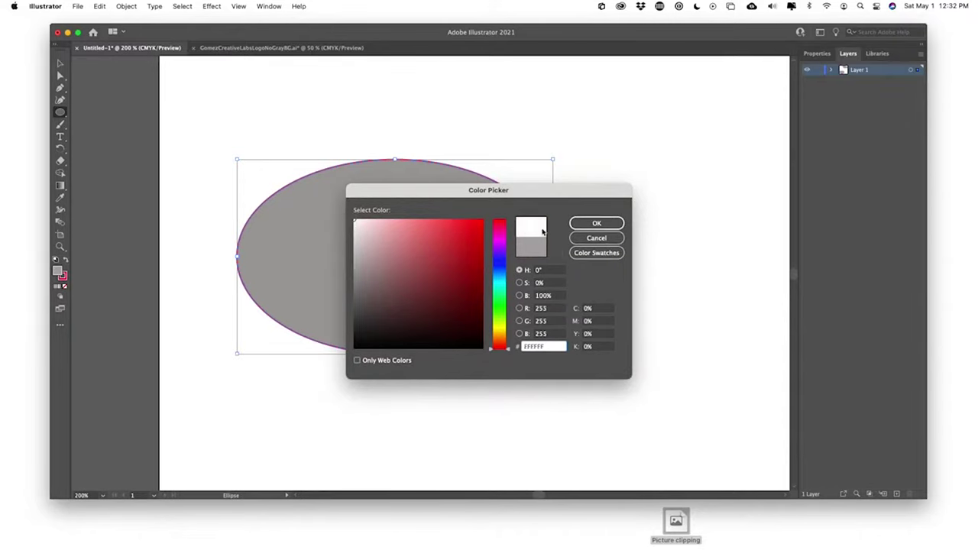
{"action": "left_click", "coordinate": [598, 224]}
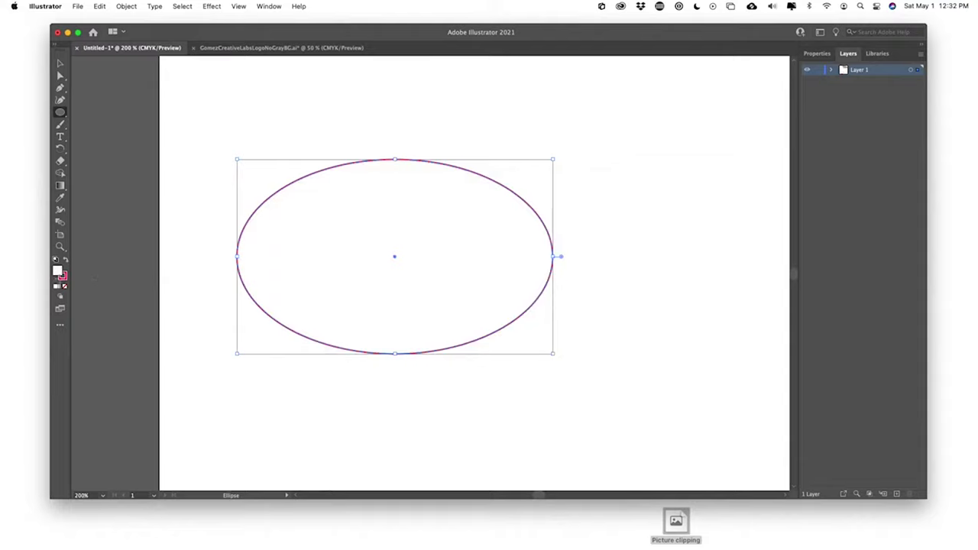
- Set the new ellipse's outline colour to black 000000
{"action": "double_click", "coordinate": [64, 277]}
{"action": "type", "text": "000000"}
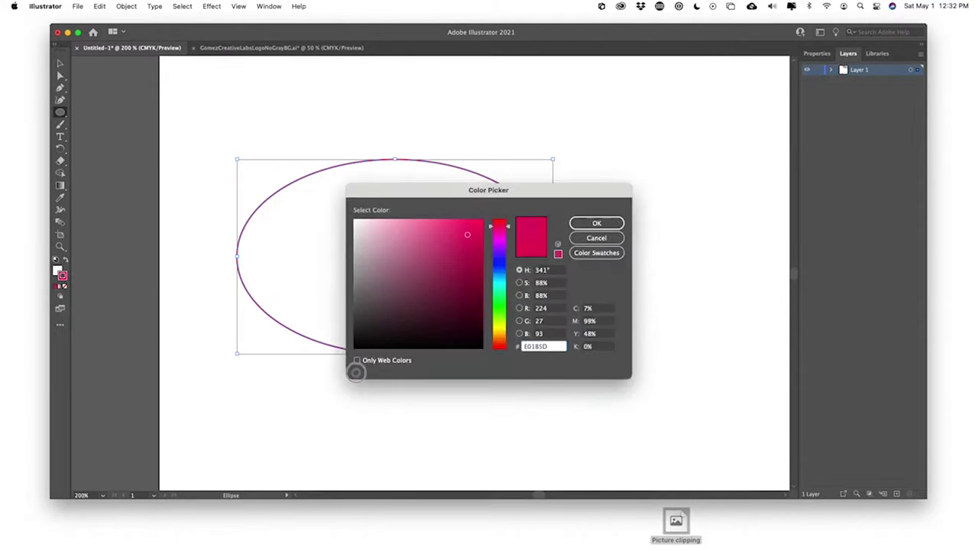
{"action": "left_click", "coordinate": [600, 224]}
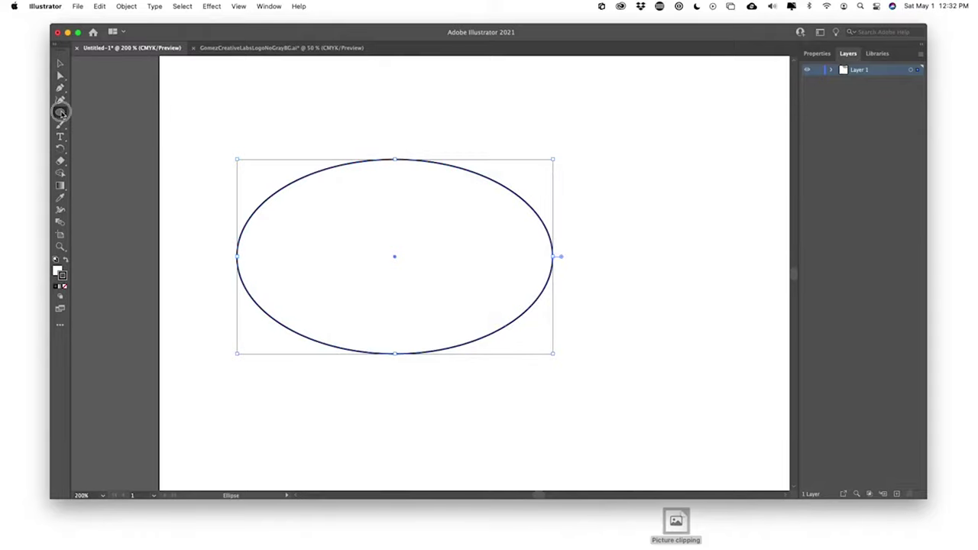
{"action": "left_click", "coordinate": [61, 114]}
- Draw a closed, curved tail path with the Pen tool at the ellipse's lower left
{"action": "left_click", "coordinate": [61, 87]}
{"action": "left_click", "coordinate": [270, 304]}
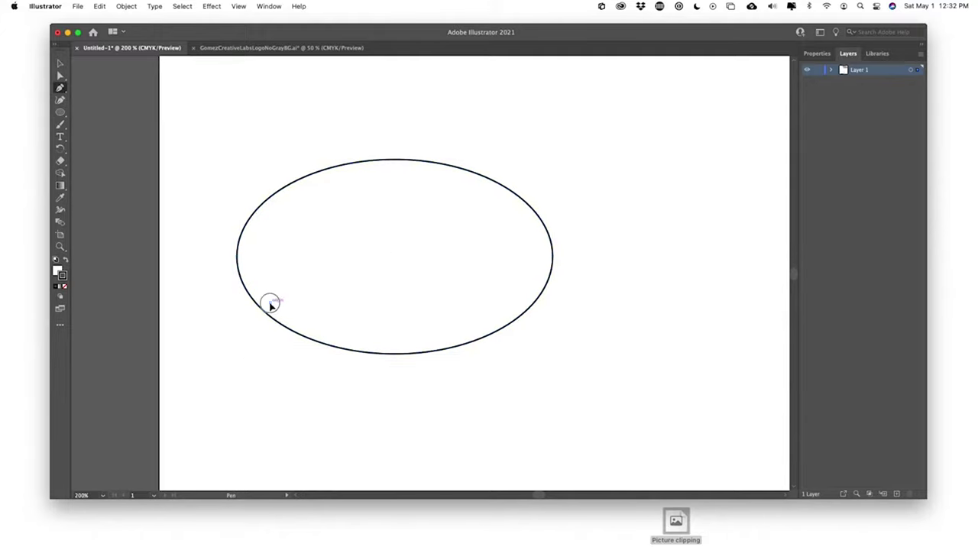
{"action": "left_click_drag", "start_coordinate": [269, 303], "coordinate": [274, 334]}
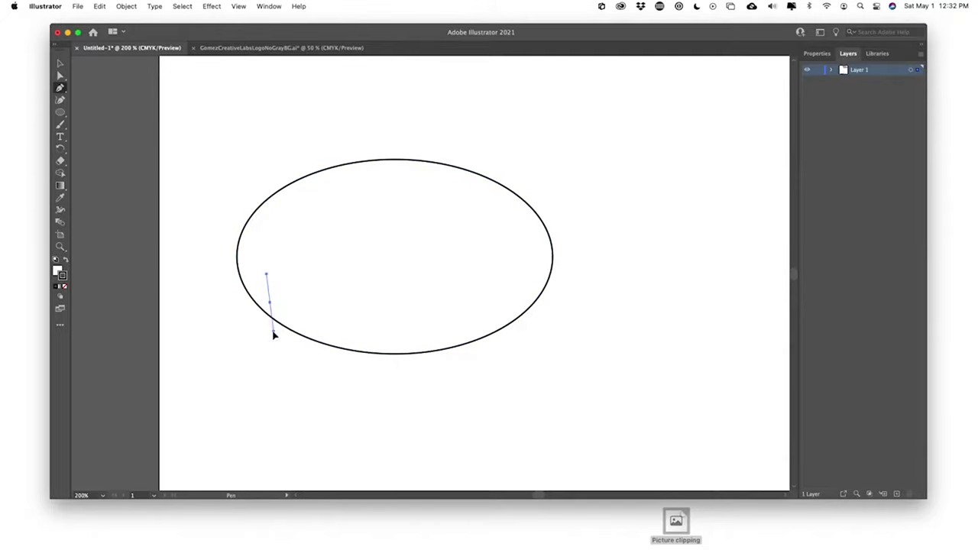
{"action": "left_click", "coordinate": [227, 374]}
{"action": "left_click_drag", "start_coordinate": [227, 374], "coordinate": [271, 391]}
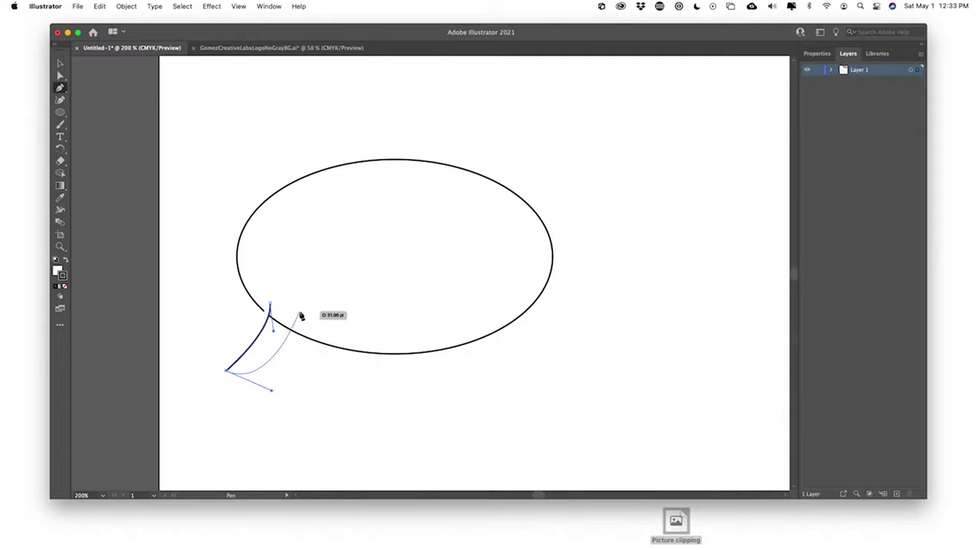
{"action": "left_click_drag", "start_coordinate": [300, 316], "coordinate": [291, 290]}
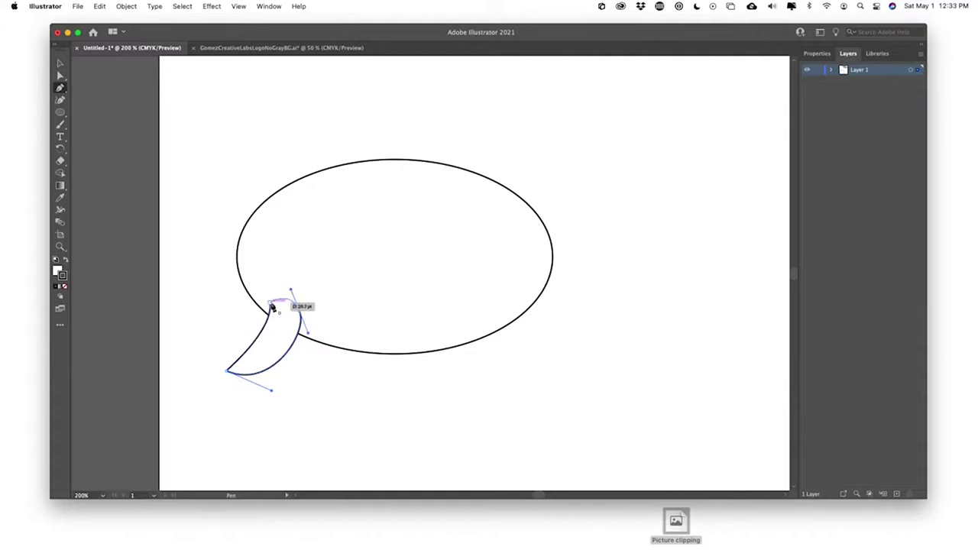
{"action": "left_click", "coordinate": [270, 305]}
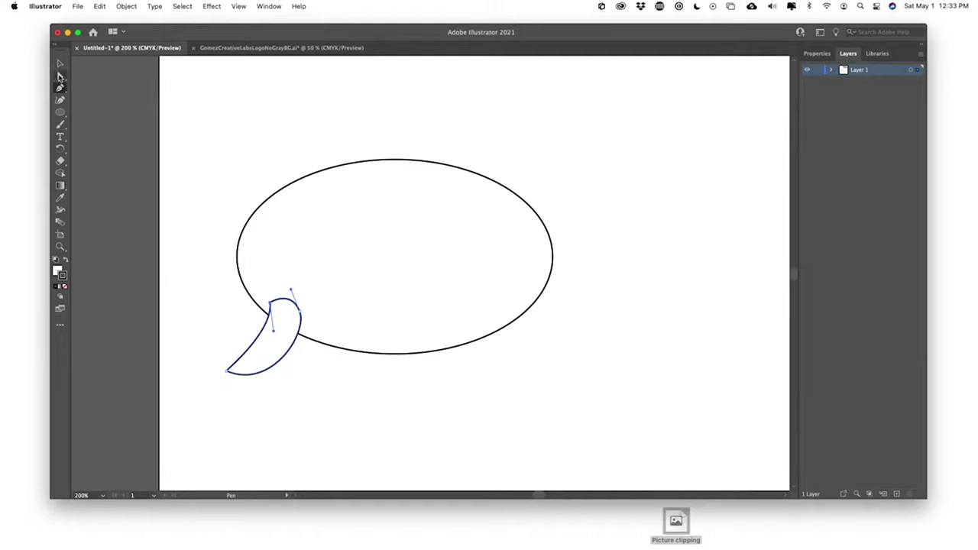
- Bend the tail tip's handle into shape and merge the tail into the ellipse
{"action": "left_click", "coordinate": [60, 77]}
{"action": "left_click_drag", "start_coordinate": [224, 371], "coordinate": [226, 373]}
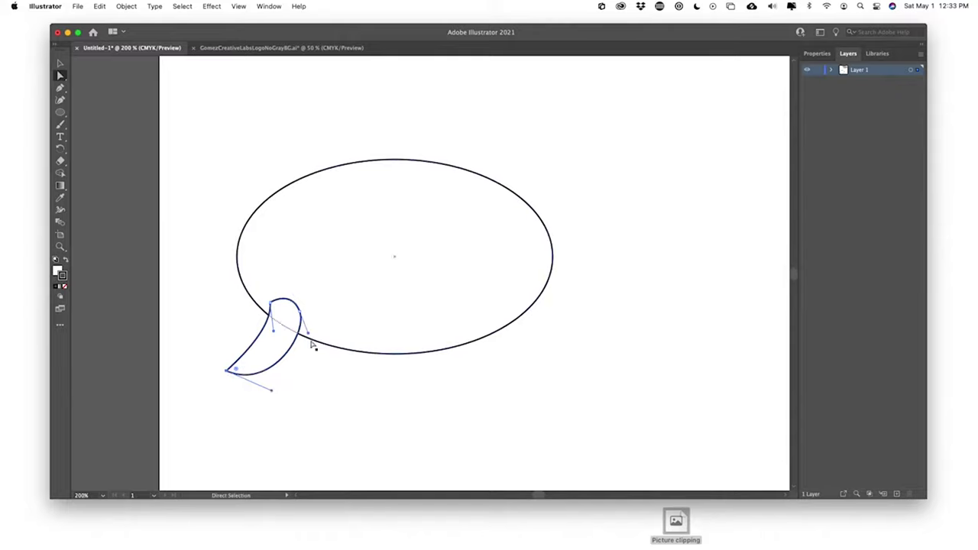
{"action": "left_click_drag", "start_coordinate": [272, 393], "coordinate": [306, 317]}
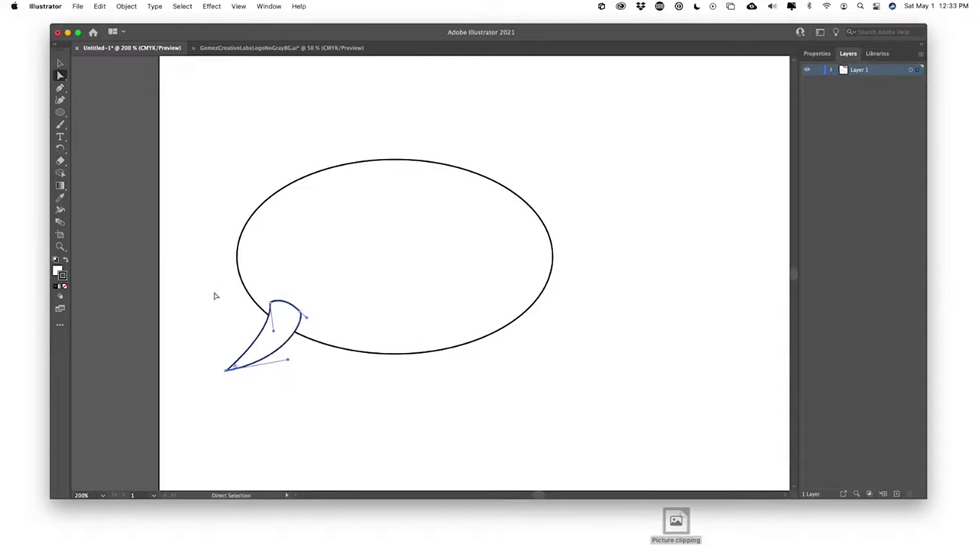
{"action": "left_click", "coordinate": [60, 172]}
{"action": "left_click_drag", "start_coordinate": [273, 347], "coordinate": [323, 272]}
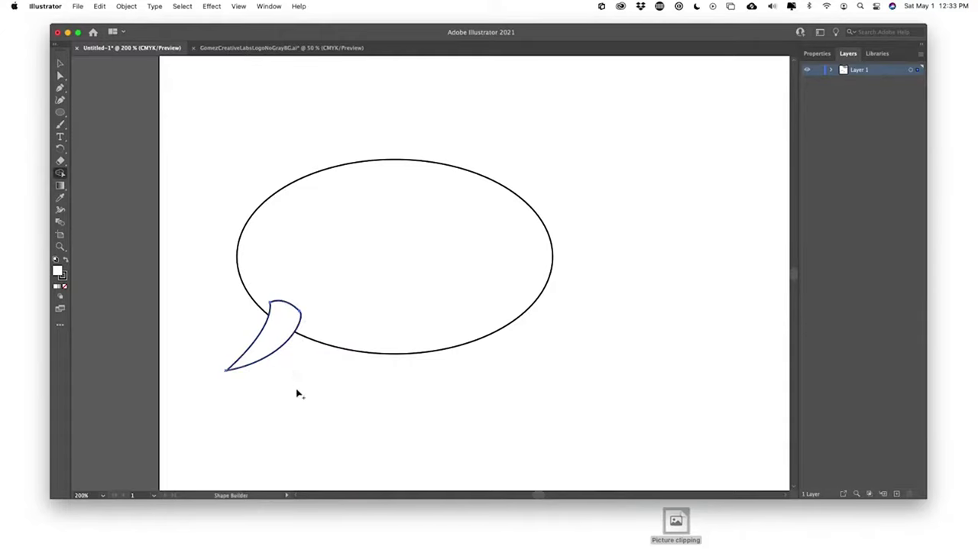
- Select the ellipse and tail and merge them into one outline with Shape Builder
{"action": "key", "text": "v"}
{"action": "left_click_drag", "start_coordinate": [238, 424], "coordinate": [357, 269]}
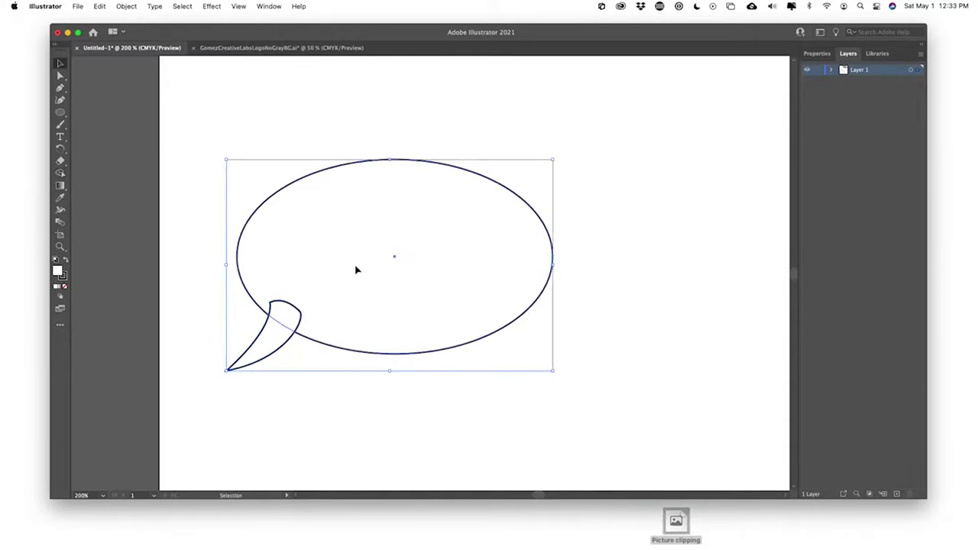
{"action": "left_click", "coordinate": [90, 79]}
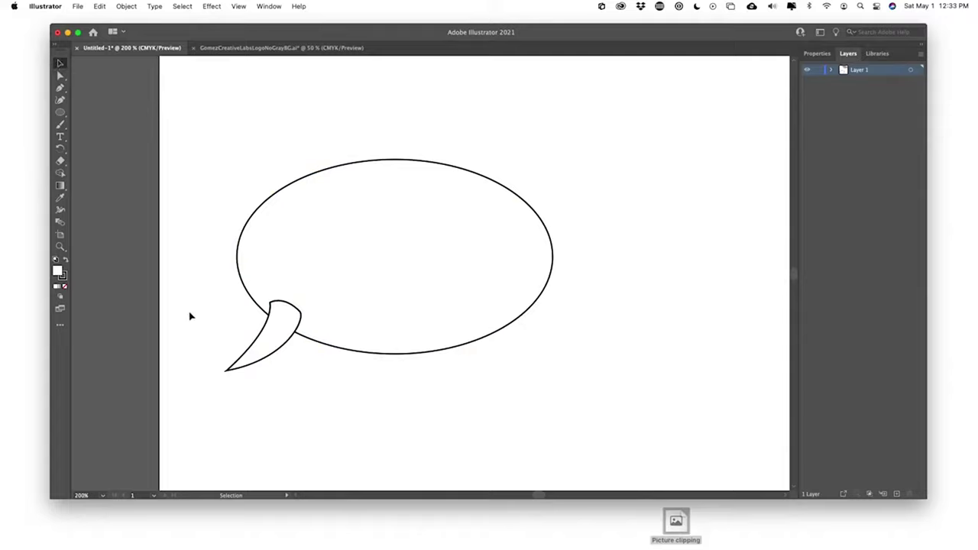
{"action": "left_click_drag", "start_coordinate": [195, 353], "coordinate": [347, 276]}
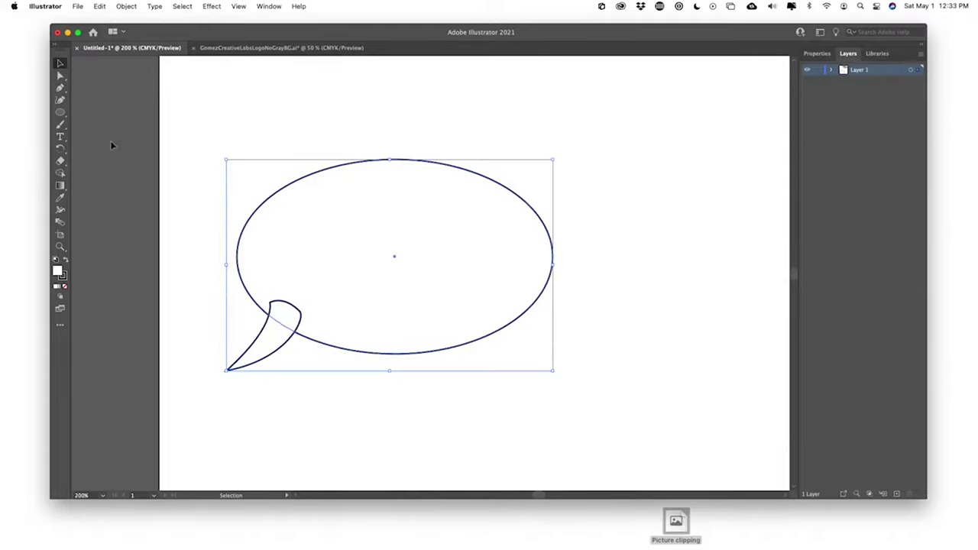
{"action": "left_click", "coordinate": [60, 176]}
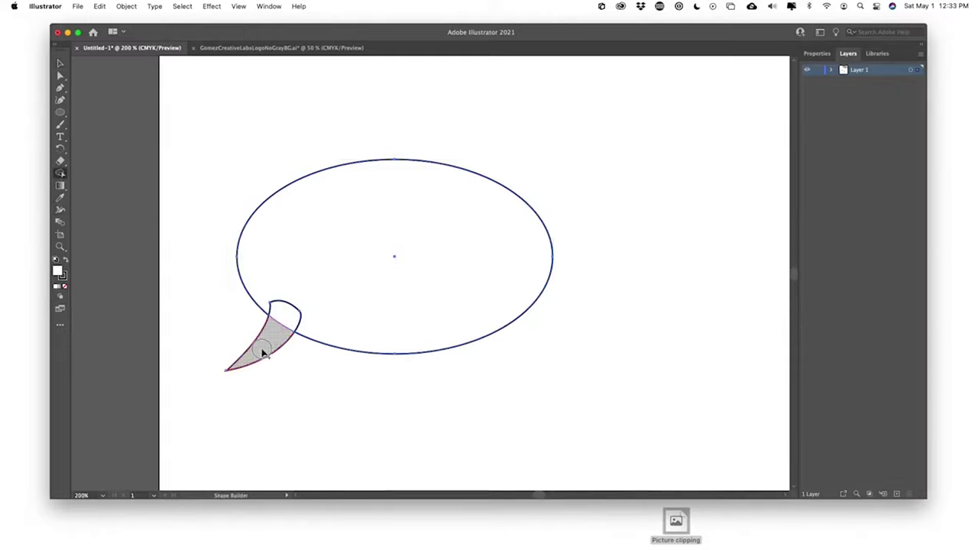
{"action": "left_click_drag", "start_coordinate": [262, 352], "coordinate": [321, 254]}
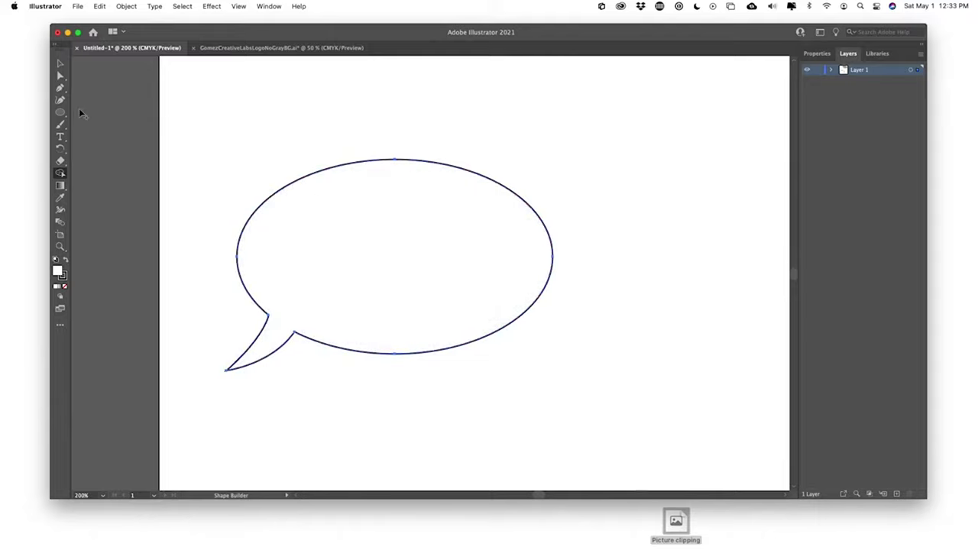
- Move the speech bubble up and to the right
{"action": "left_click", "coordinate": [59, 63]}
{"action": "left_click_drag", "start_coordinate": [400, 325], "coordinate": [428, 282]}
{"action": "left_click", "coordinate": [417, 386]}
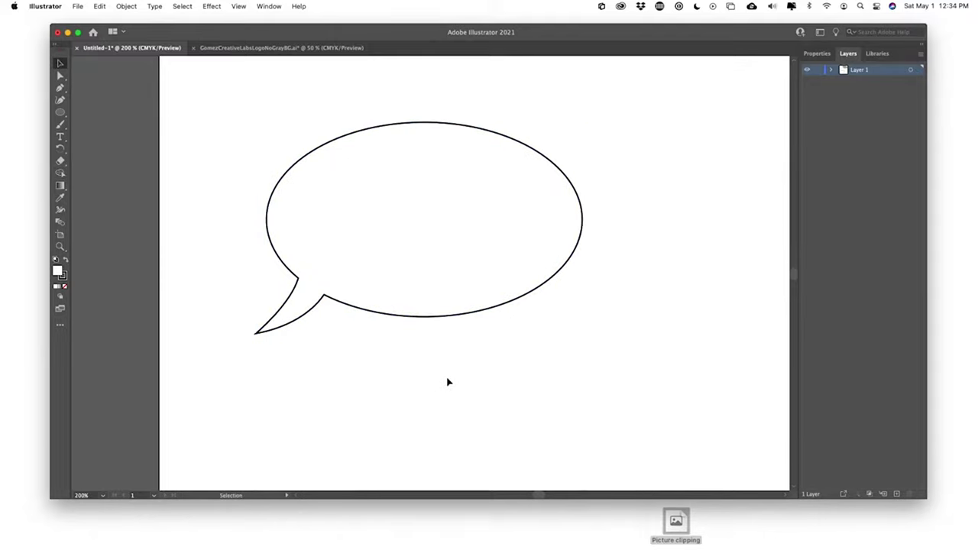
- Type 'Hello everyone' and centre the text inside the speech bubble
{"action": "key", "text": "t"}
{"action": "left_click", "coordinate": [407, 382]}
{"action": "type", "text": "H"}
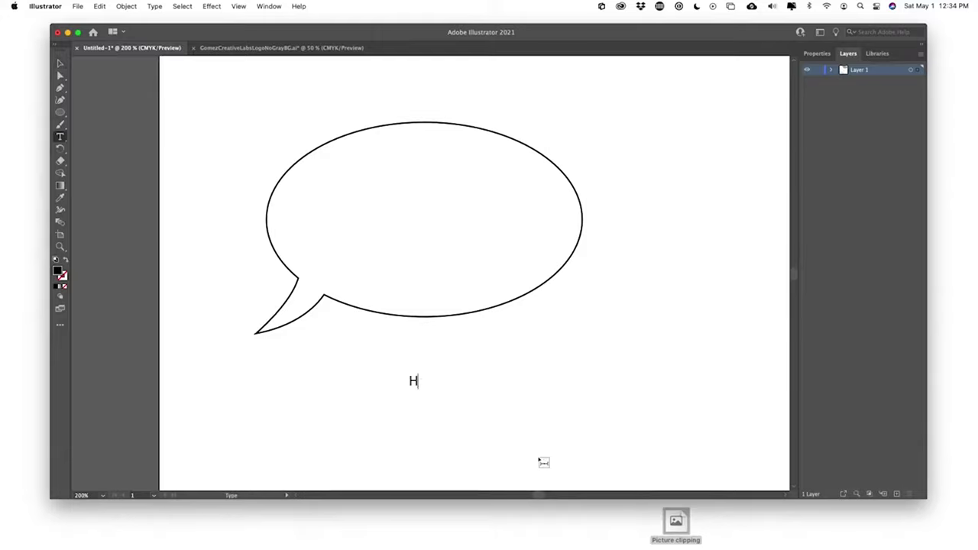
{"action": "type", "text": "ello ever"}
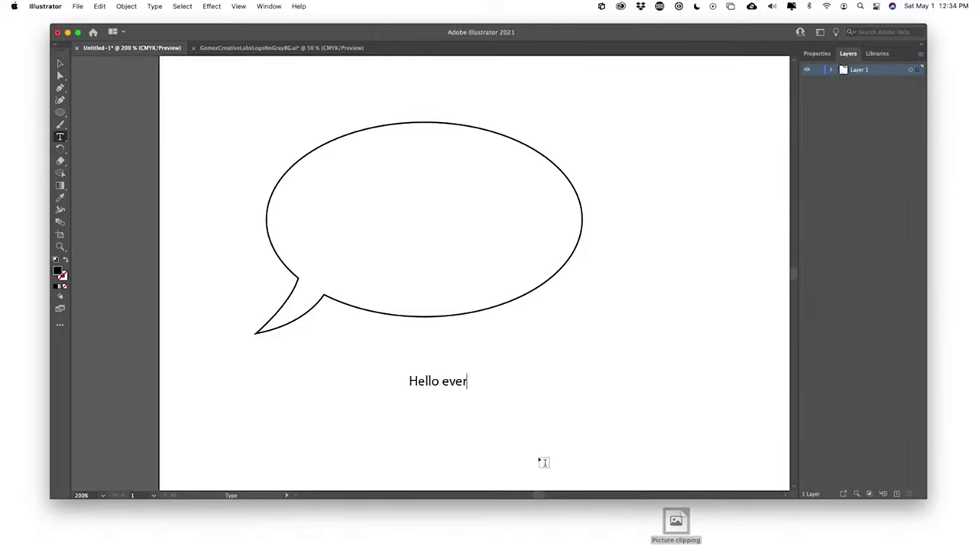
{"action": "type", "text": "yone!"}
{"action": "left_click", "coordinate": [60, 64]}
{"action": "left_click_drag", "start_coordinate": [465, 384], "coordinate": [566, 302]}
{"action": "left_click_drag", "start_coordinate": [486, 228], "coordinate": [458, 226]}
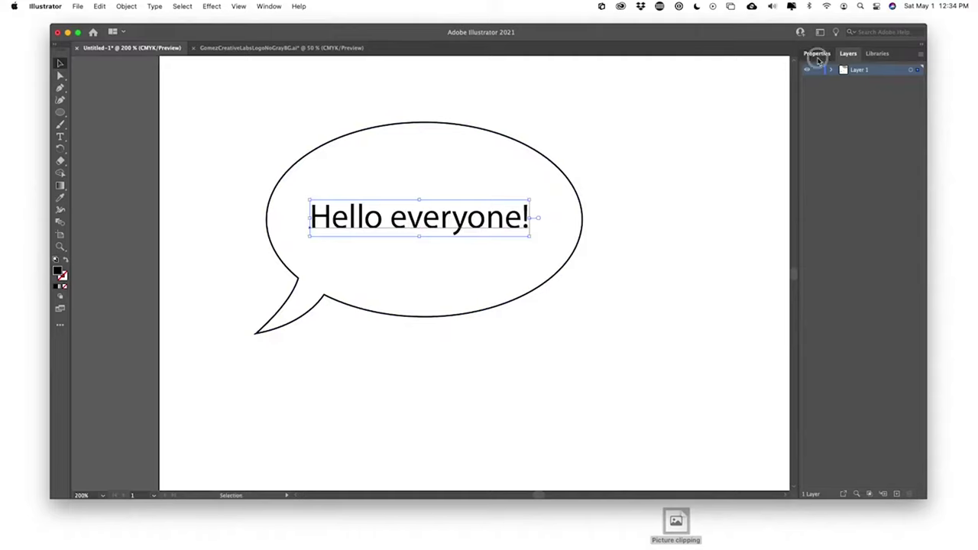
- Set the text's font to DigitalStrip BB from the Properties panel
{"action": "left_click", "coordinate": [817, 55]}
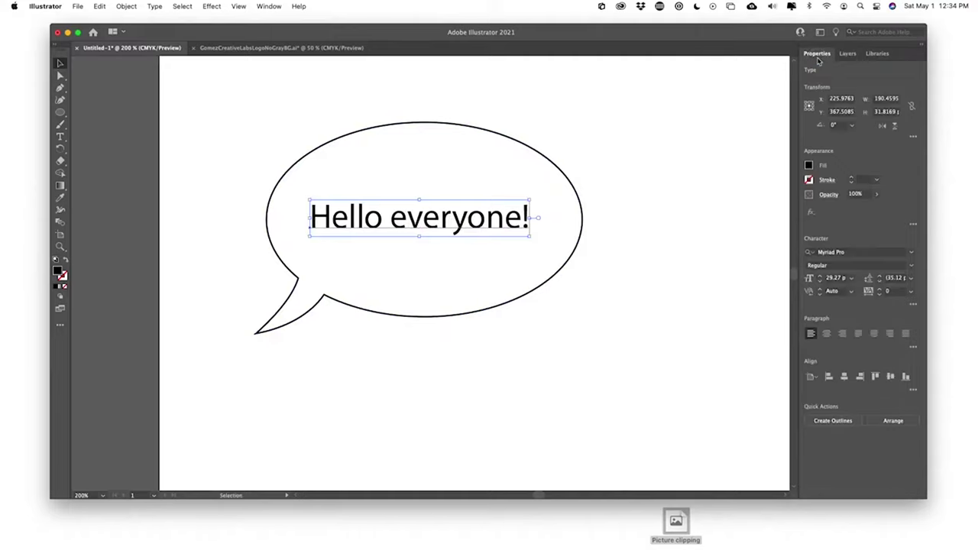
{"action": "left_click", "coordinate": [912, 256]}
{"action": "scroll", "coordinate": [838, 338], "scroll_direction": "down", "scroll_amount": 3}
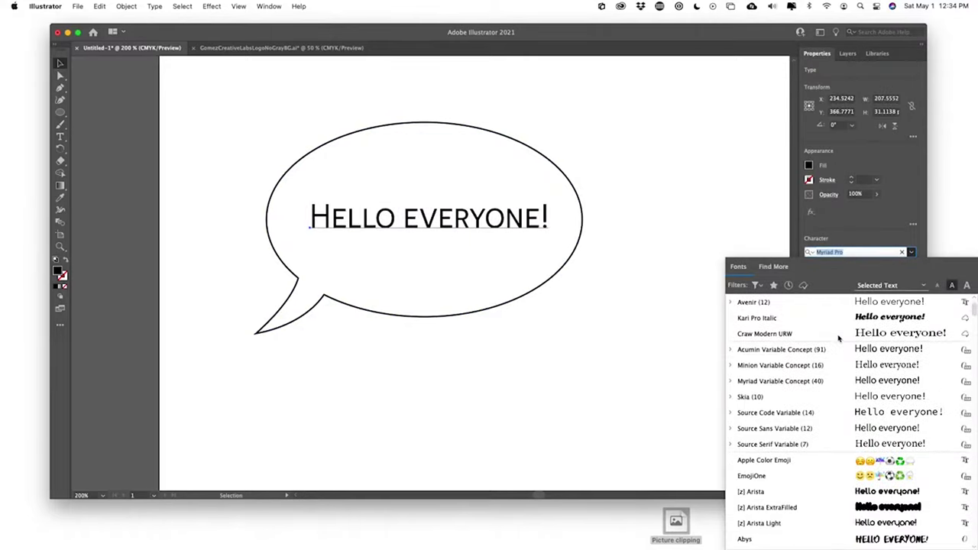
{"action": "scroll", "coordinate": [838, 338], "scroll_direction": "up", "scroll_amount": 5}
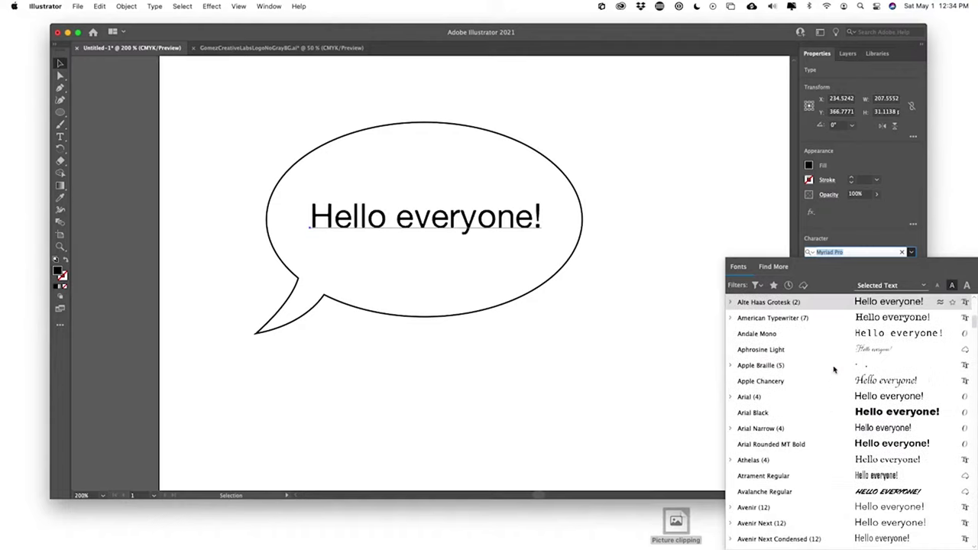
{"action": "scroll", "coordinate": [833, 370], "scroll_direction": "down", "scroll_amount": 10}
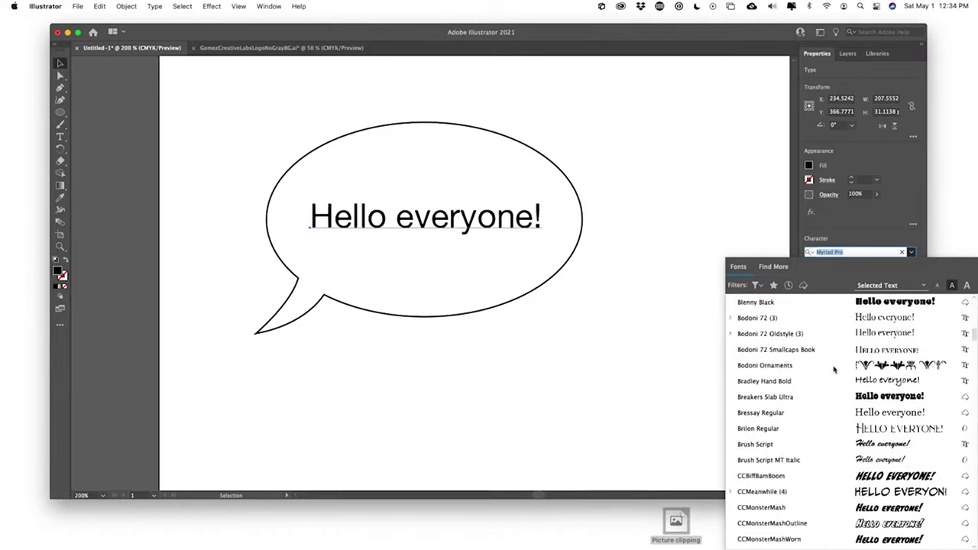
{"action": "scroll", "coordinate": [810, 382], "scroll_direction": "down", "scroll_amount": 6}
{"action": "left_click", "coordinate": [776, 403]}
- Deselect the text and select the speech-bubble outline
{"action": "left_click", "coordinate": [629, 353]}
{"action": "scroll", "coordinate": [419, 343], "scroll_direction": "down", "scroll_amount": 3}
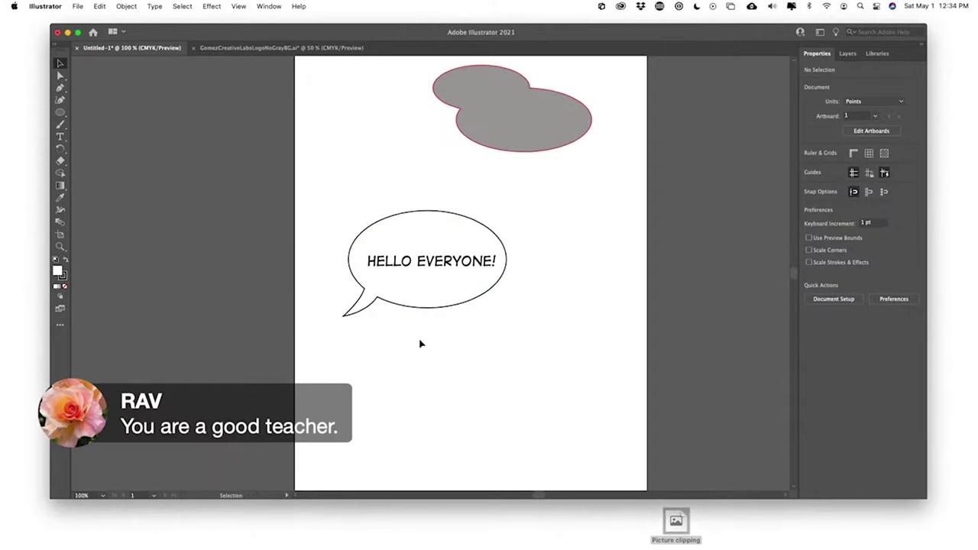
{"action": "scroll", "coordinate": [420, 344], "scroll_direction": "up", "scroll_amount": 3}
{"action": "scroll", "coordinate": [419, 343], "scroll_direction": "up", "scroll_amount": 1}
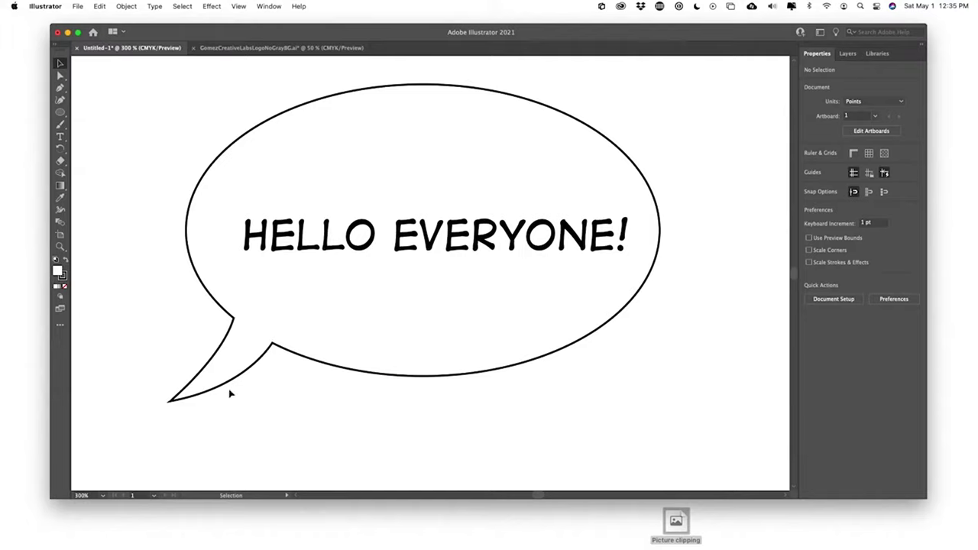
{"action": "left_click", "coordinate": [244, 359]}
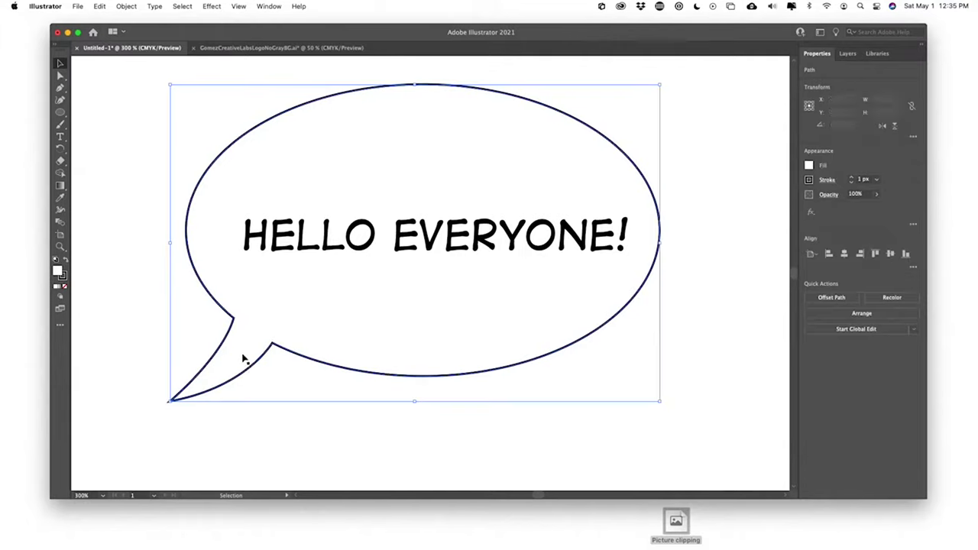
{"action": "left_click", "coordinate": [332, 474]}
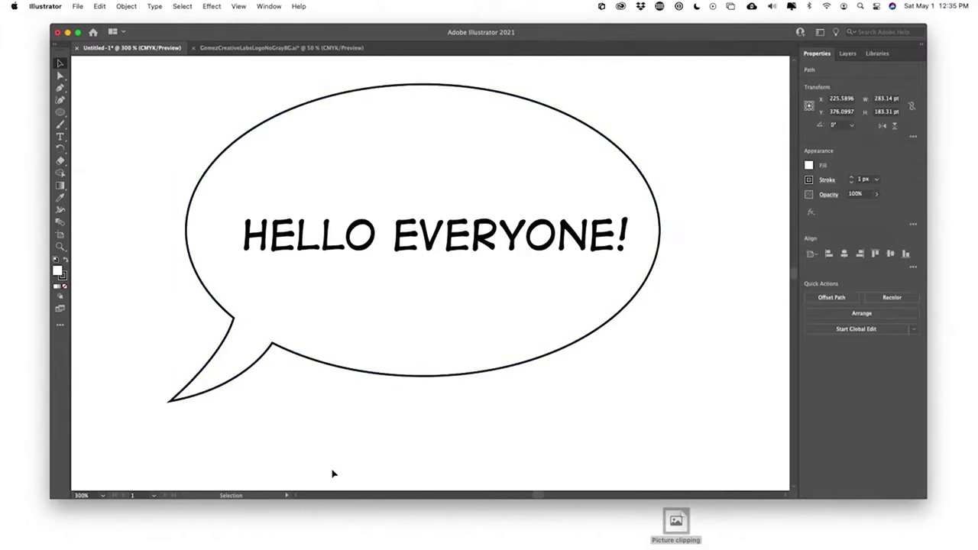
{"action": "left_click", "coordinate": [329, 327]}
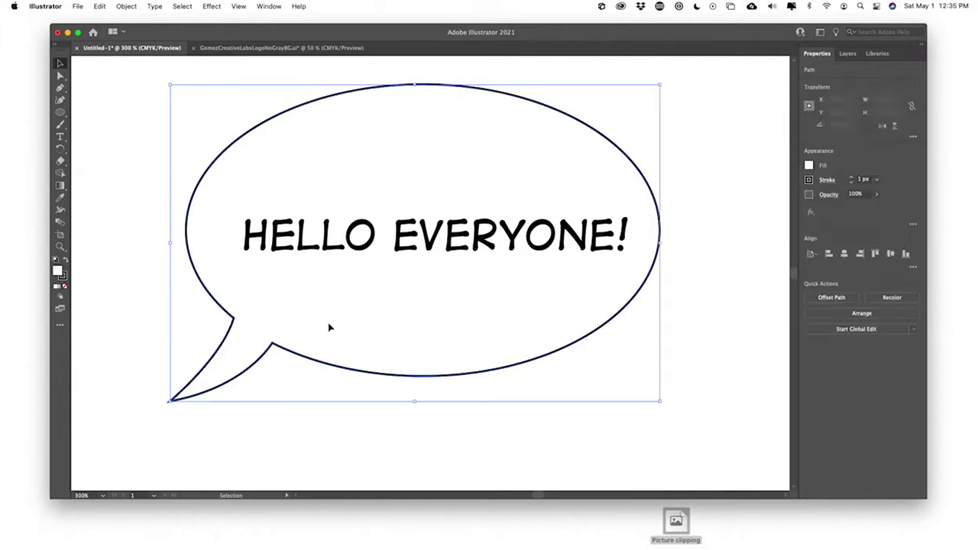
- Reshape the tail's lower curve with Direct Selection, then select bubble and text together
{"action": "left_click", "coordinate": [62, 78]}
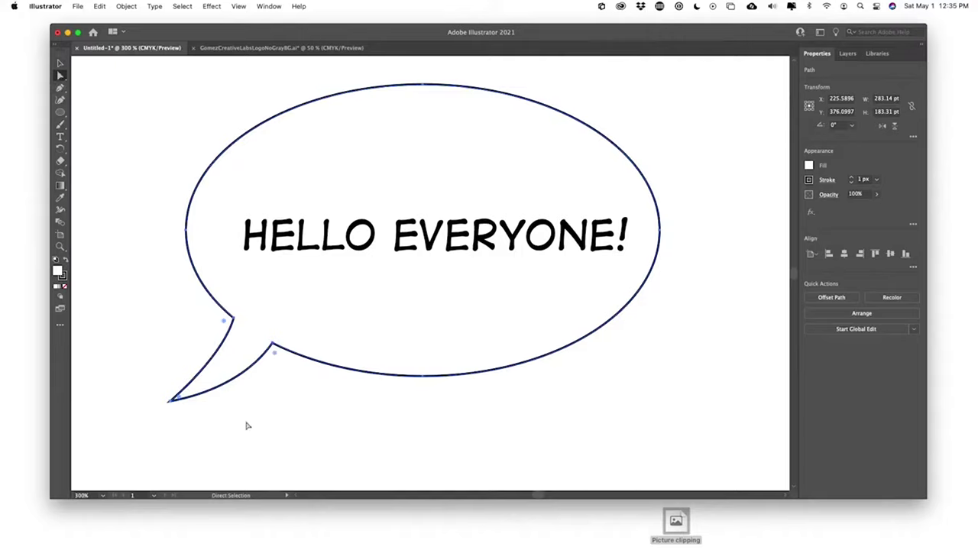
{"action": "left_click", "coordinate": [170, 400]}
{"action": "left_click", "coordinate": [267, 389]}
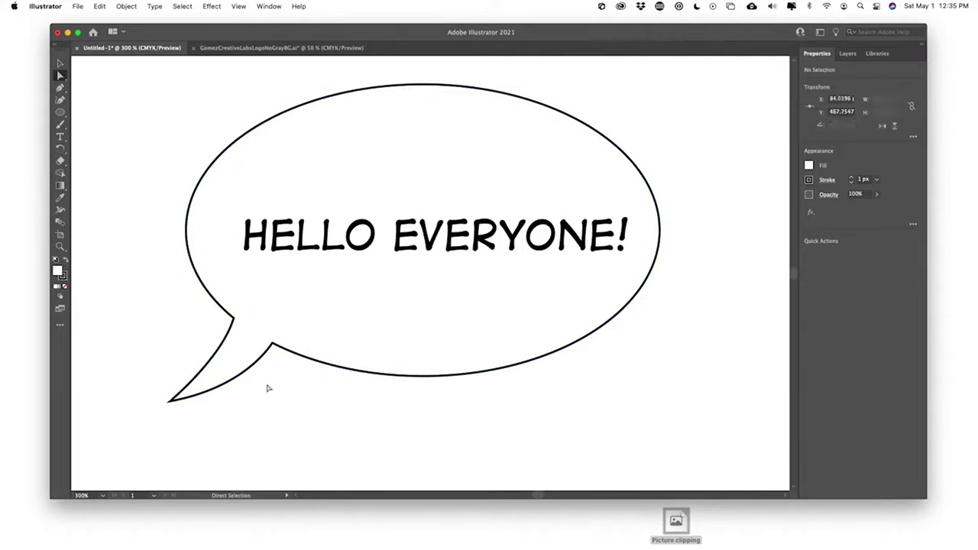
{"action": "left_click", "coordinate": [273, 348]}
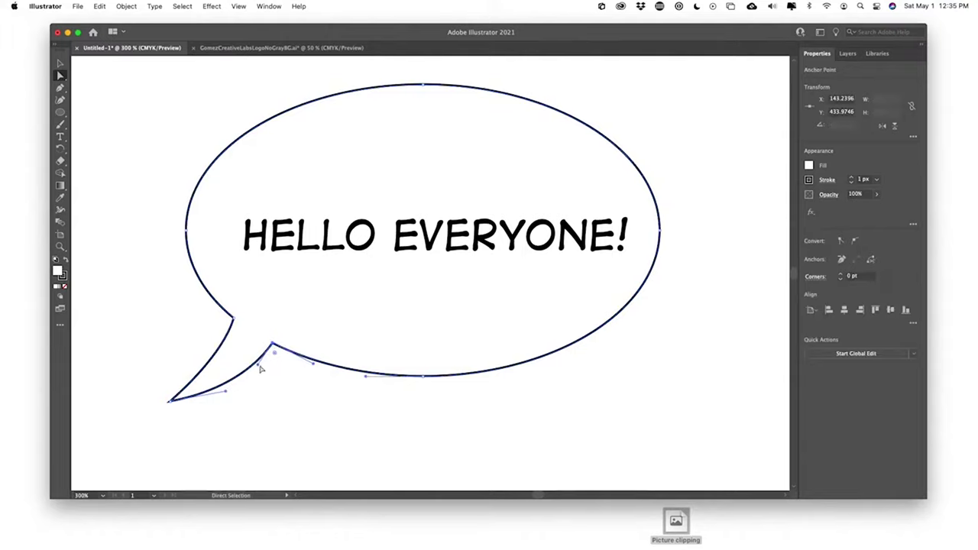
{"action": "left_click_drag", "start_coordinate": [252, 367], "coordinate": [238, 366]}
{"action": "key", "text": "super+minus"}
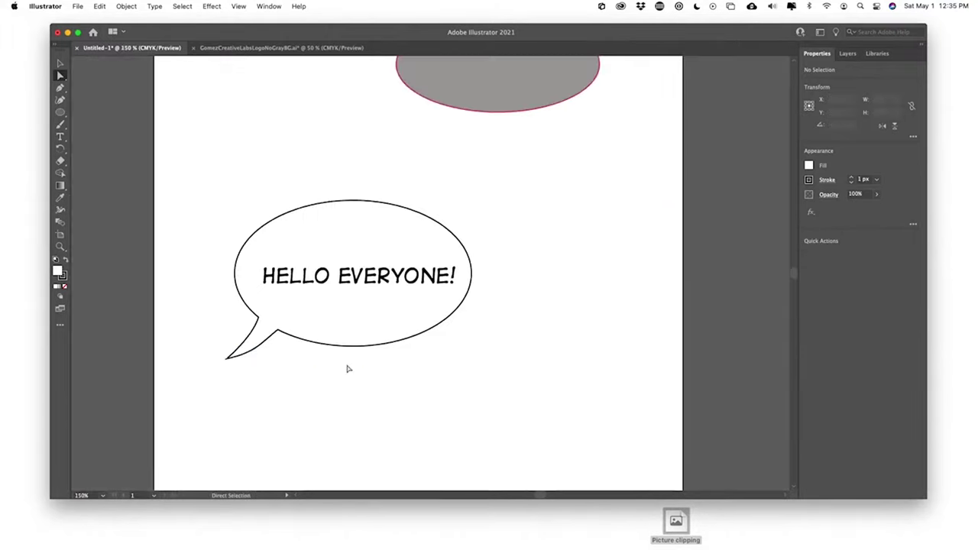
{"action": "key", "text": "v"}
{"action": "left_click_drag", "start_coordinate": [294, 393], "coordinate": [399, 192]}
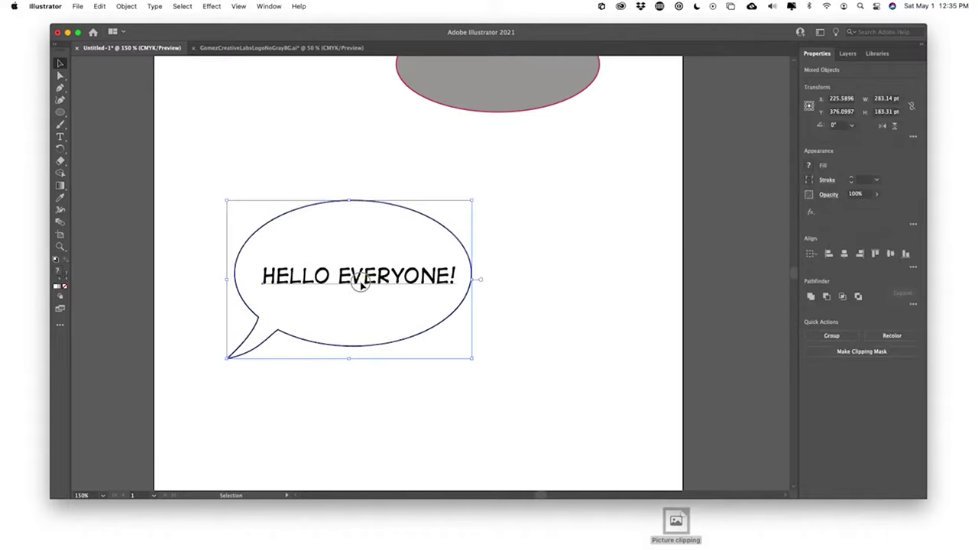
- Move the bubble and text to the page top and shift the character sketch off the artboard's right
{"action": "left_click_drag", "start_coordinate": [363, 284], "coordinate": [366, 93]}
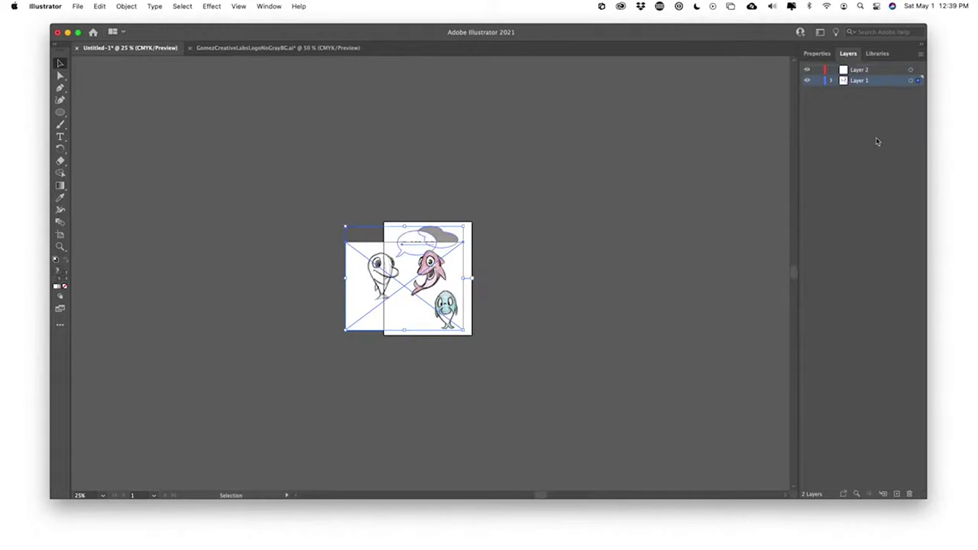
{"action": "left_click", "coordinate": [449, 391]}
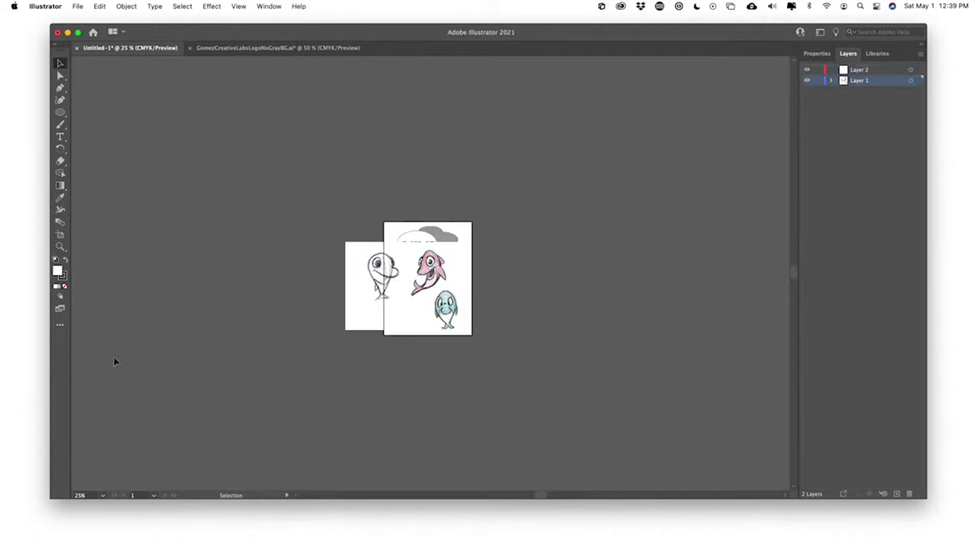
{"action": "left_click", "coordinate": [353, 327]}
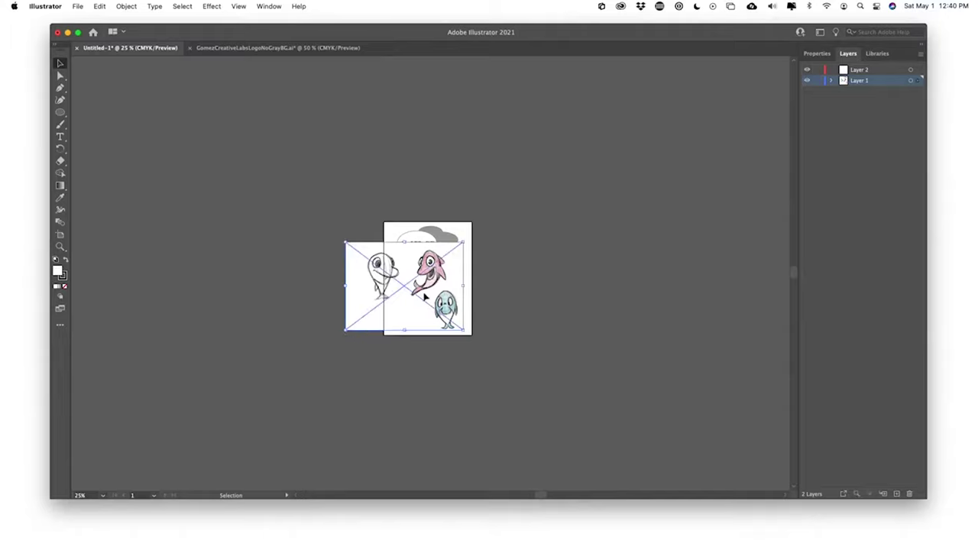
{"action": "left_click_drag", "start_coordinate": [388, 311], "coordinate": [574, 291]}
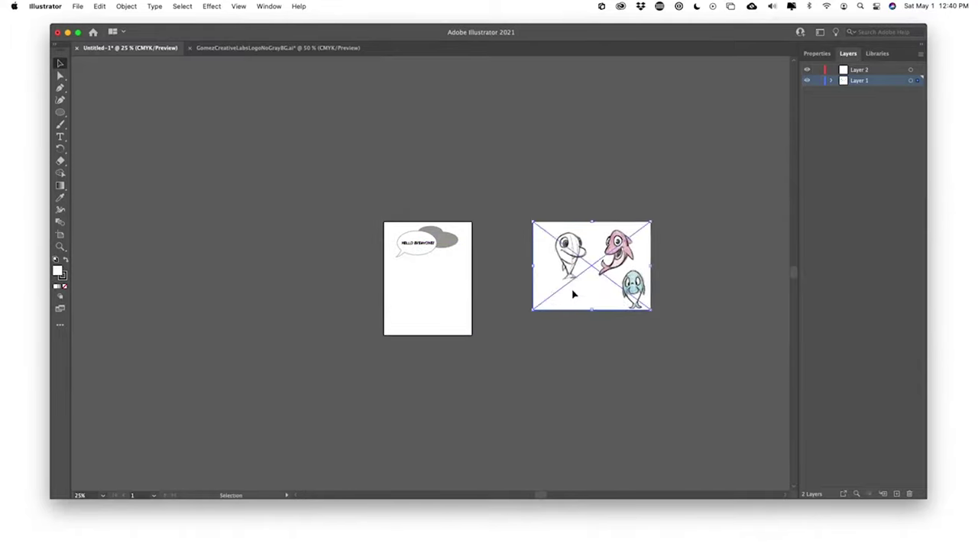
{"action": "left_click", "coordinate": [360, 340]}
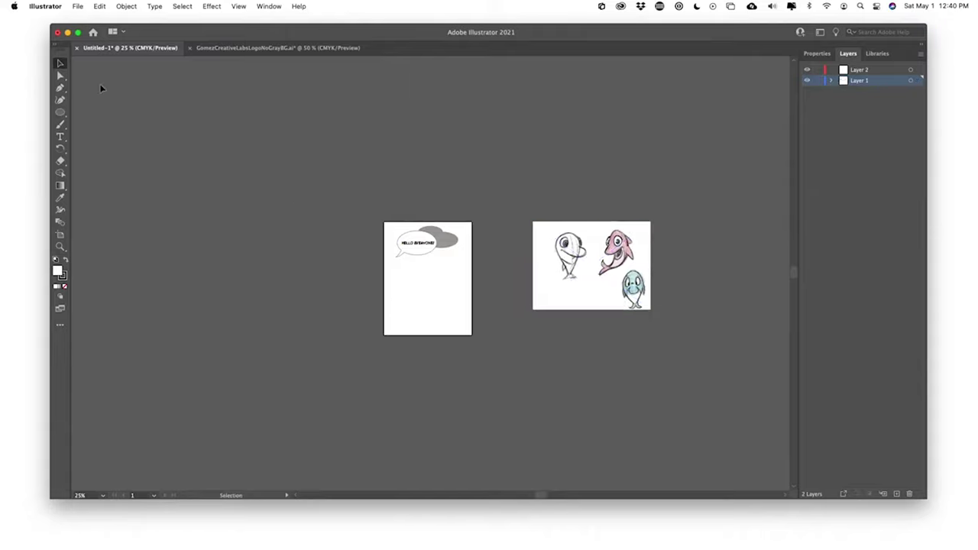
{"action": "left_click", "coordinate": [76, 6]}
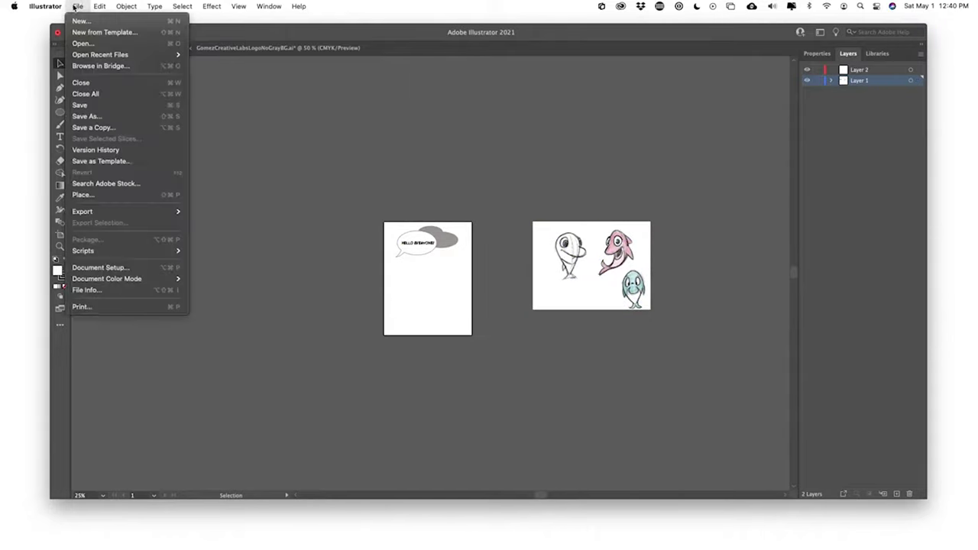
- Cancel placing a file and move the character sketch onto the lower page
{"action": "left_click", "coordinate": [106, 198]}
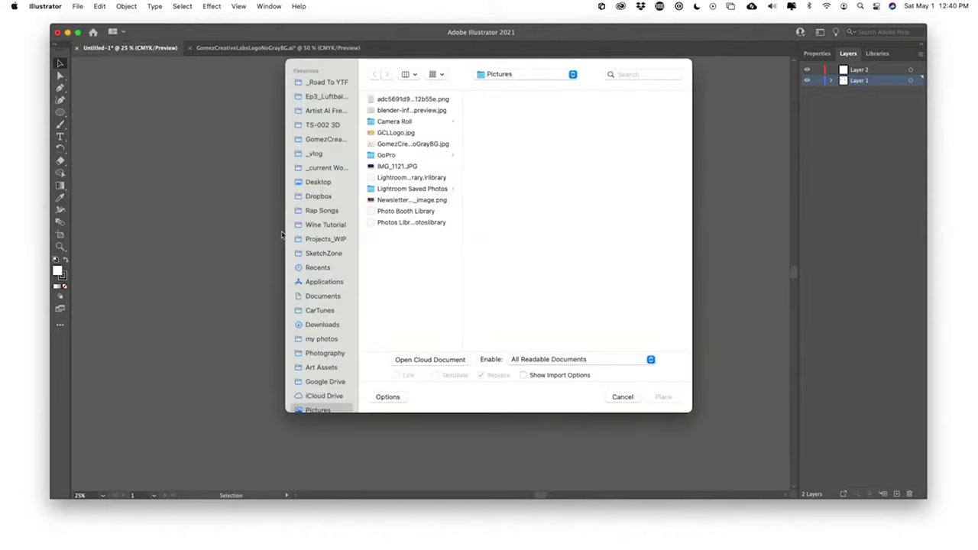
{"action": "key", "text": "Escape"}
{"action": "left_click", "coordinate": [443, 248]}
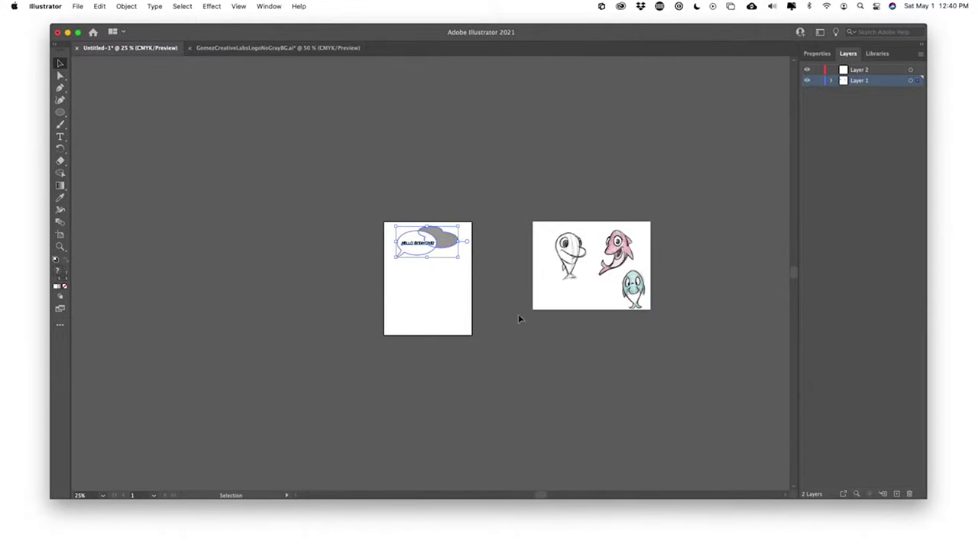
{"action": "left_click", "coordinate": [445, 316]}
{"action": "left_click", "coordinate": [561, 281]}
{"action": "left_click_drag", "start_coordinate": [590, 284], "coordinate": [430, 339]}
- Zoom in on the speech bubble and dolphin sketch artwork
{"action": "left_click_drag", "start_coordinate": [333, 201], "coordinate": [489, 369]}
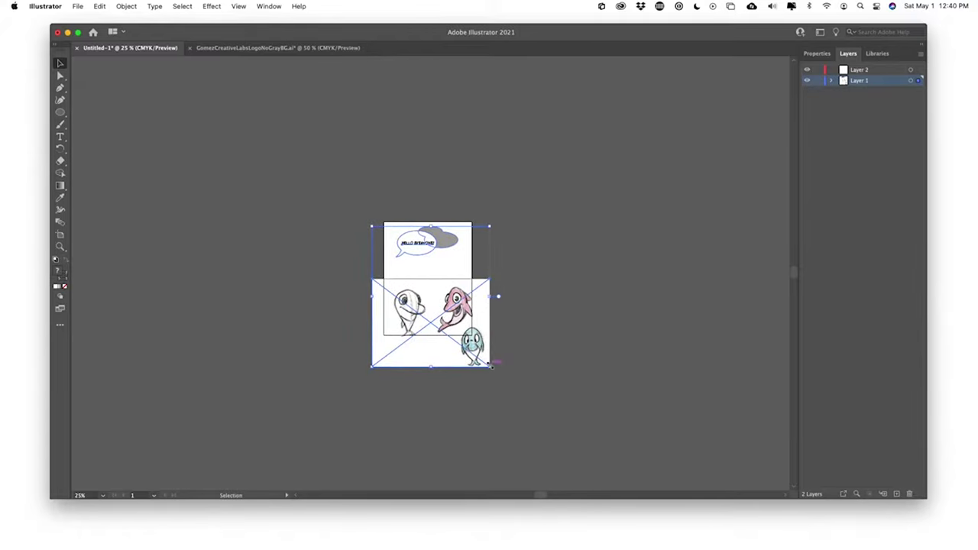
{"action": "key", "text": "super+equal"}
{"action": "key", "text": "super+equal"}
{"action": "key", "text": "super+equal"}
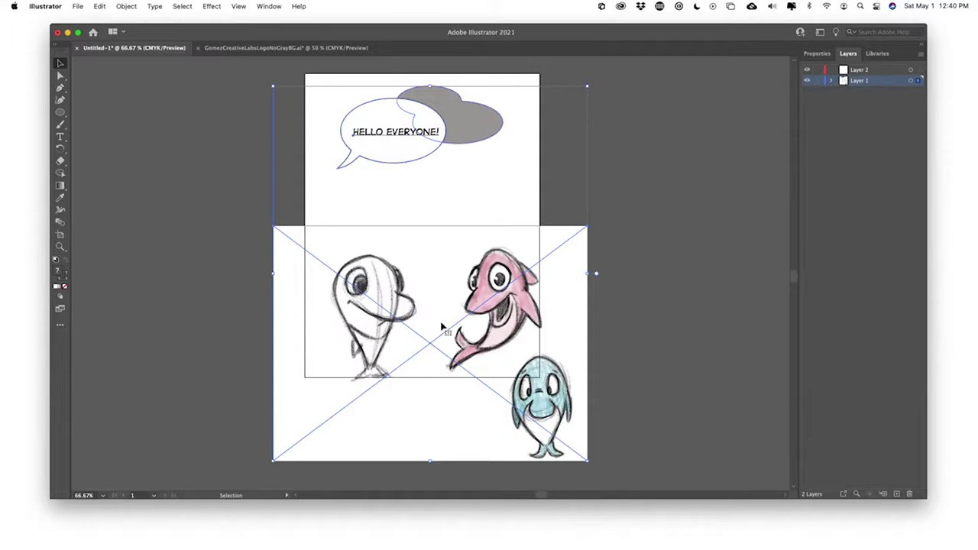
{"action": "left_click", "coordinate": [651, 399]}
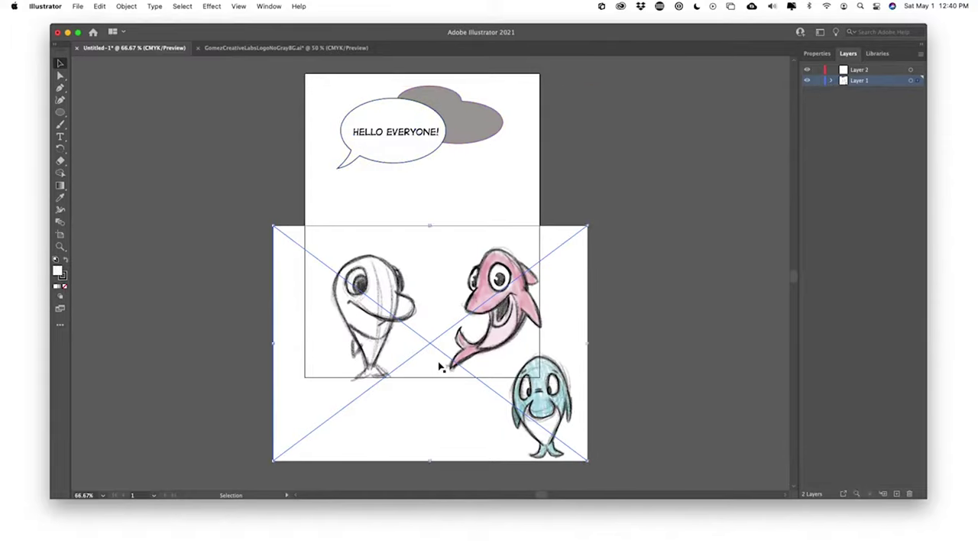
{"action": "left_click_drag", "start_coordinate": [448, 402], "coordinate": [408, 371]}
- Nudge the dolphin sketch left and move it from Layer 1 onto Layer 2
{"action": "mouse_move", "coordinate": [423, 386]}
{"action": "left_mouse_down"}
{"action": "mouse_move", "coordinate": [375, 384]}
{"action": "mouse_move", "coordinate": [405, 386]}
{"action": "left_mouse_up"}
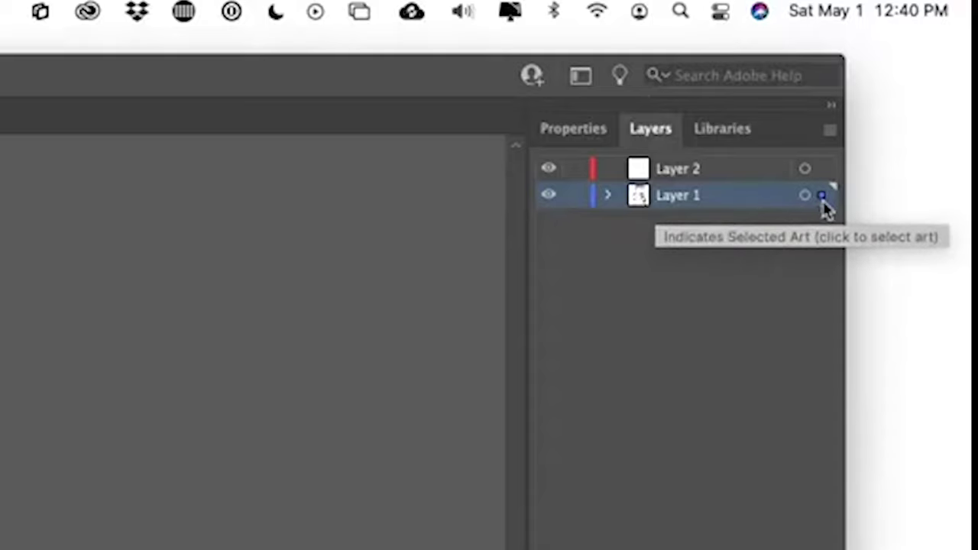
{"action": "left_click", "coordinate": [821, 200]}
{"action": "left_click_drag", "start_coordinate": [821, 200], "coordinate": [826, 180]}
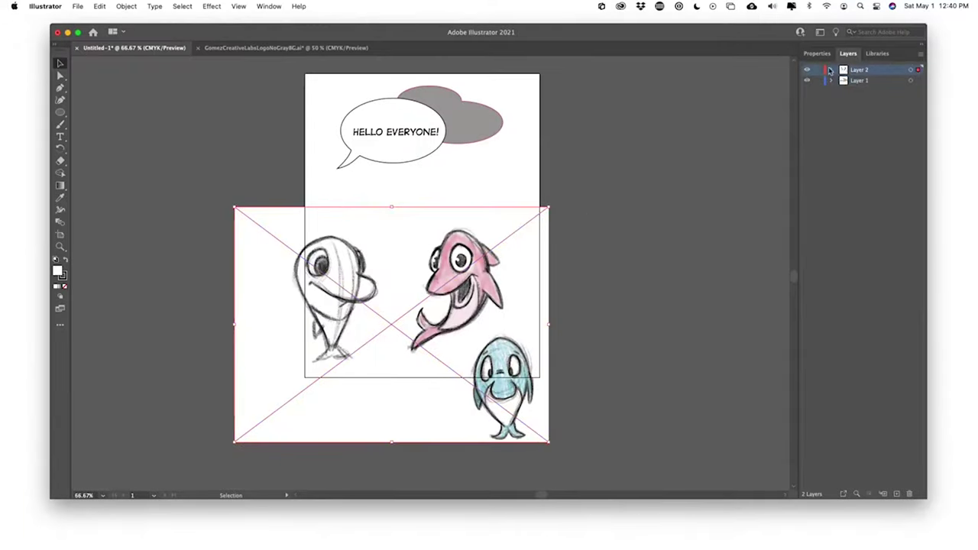
- Toggle visibility of Layer 2's art and the speech bubbles to compare them
{"action": "left_click", "coordinate": [807, 70]}
{"action": "left_click", "coordinate": [807, 70]}
{"action": "left_click", "coordinate": [807, 70]}
{"action": "left_click", "coordinate": [807, 70]}
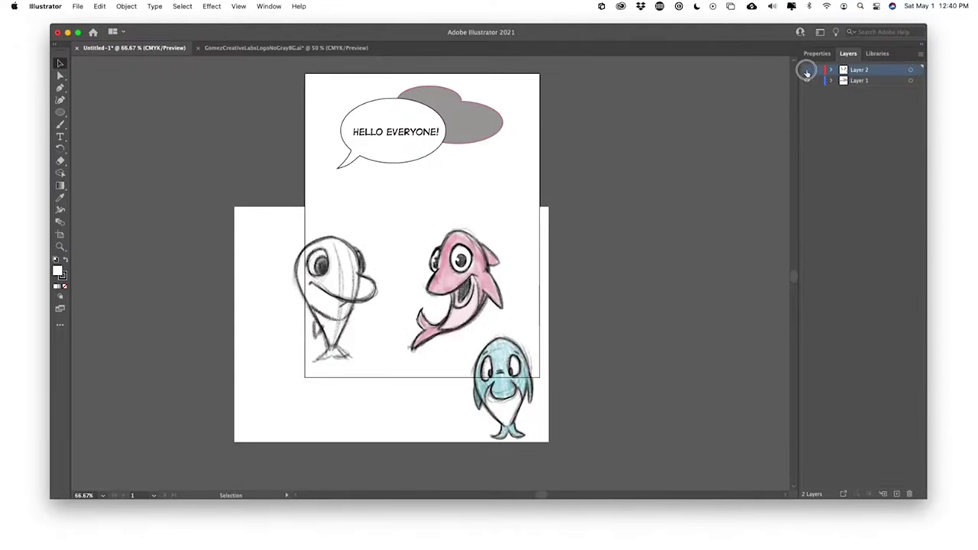
{"action": "left_click", "coordinate": [807, 70]}
{"action": "left_click", "coordinate": [807, 71]}
{"action": "left_click", "coordinate": [808, 80]}
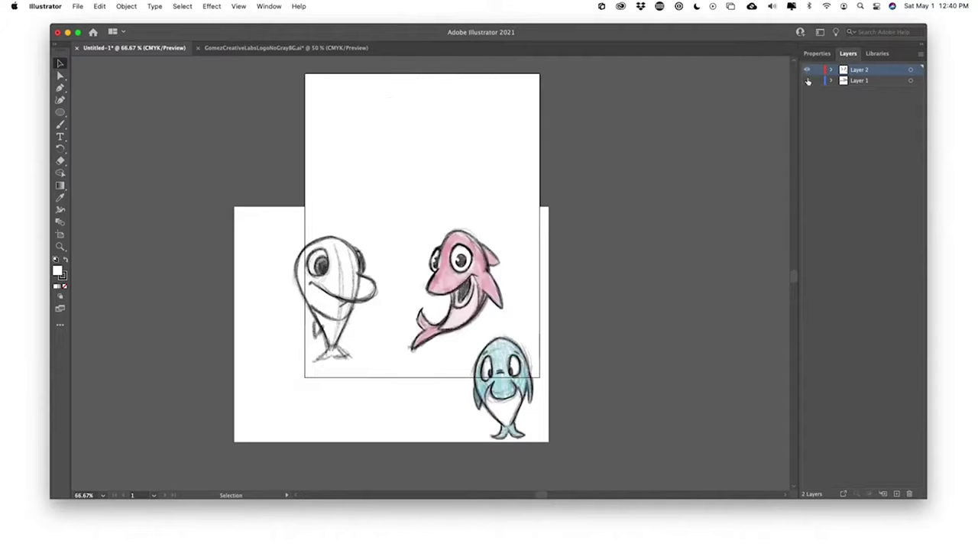
{"action": "left_click", "coordinate": [808, 80]}
{"action": "left_click", "coordinate": [808, 80]}
{"action": "left_click", "coordinate": [808, 80]}
{"action": "left_click", "coordinate": [808, 80]}
{"action": "left_click", "coordinate": [807, 80]}
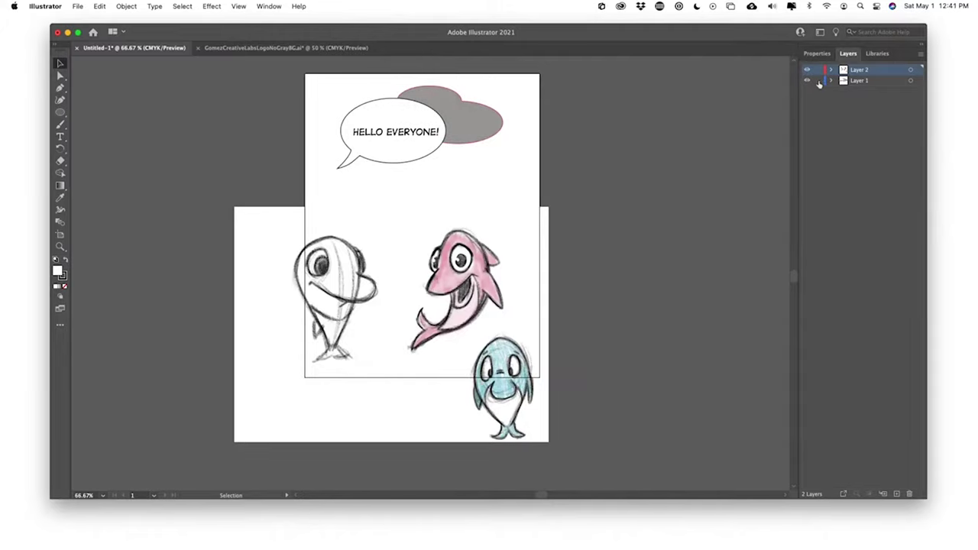
- Lock Layer 1 with speech bubbles hidden, reposition and lock the sketch, then add Layer 3
{"action": "left_click", "coordinate": [819, 81]}
{"action": "left_click", "coordinate": [807, 81]}
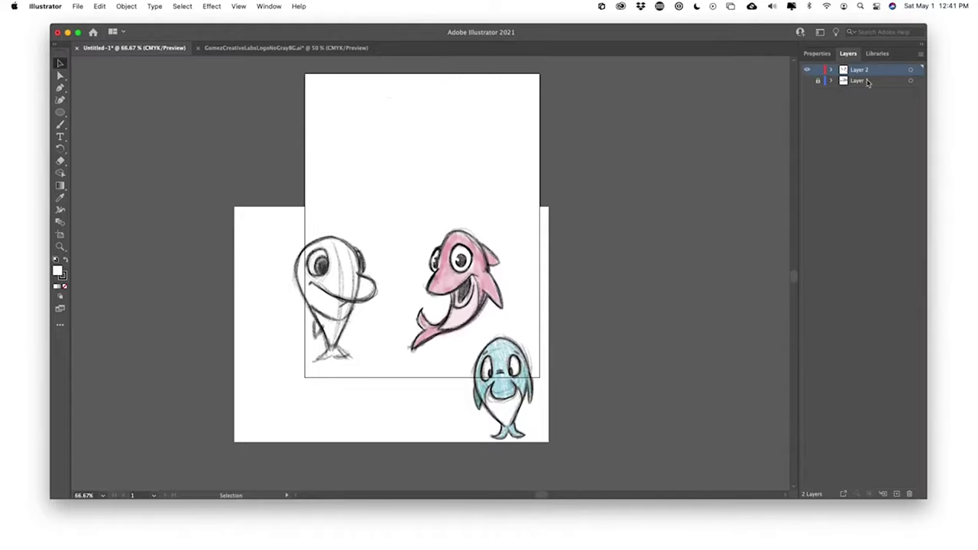
{"action": "left_click", "coordinate": [444, 359]}
{"action": "mouse_move", "coordinate": [483, 321]}
{"action": "left_mouse_down"}
{"action": "mouse_move", "coordinate": [456, 279]}
{"action": "mouse_move", "coordinate": [448, 226]}
{"action": "left_mouse_up"}
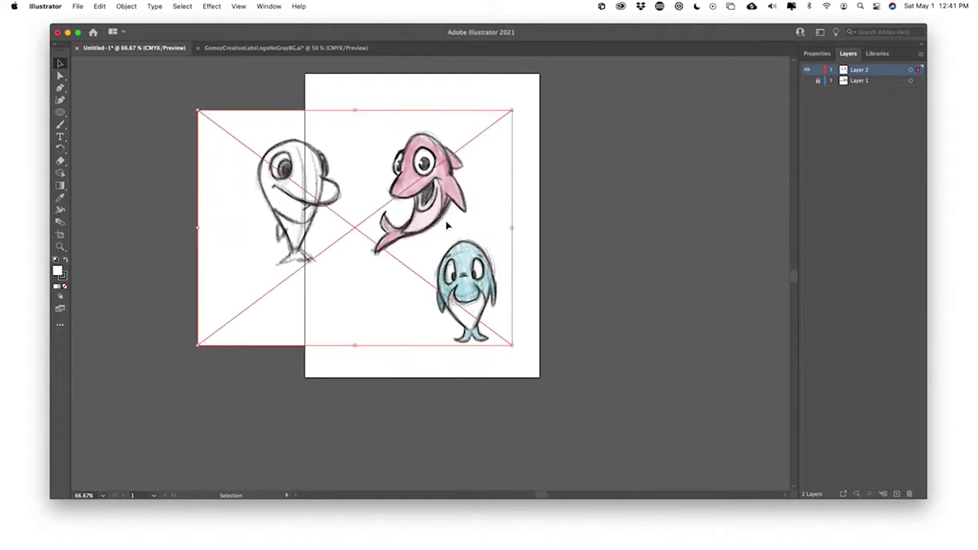
{"action": "left_click", "coordinate": [816, 69]}
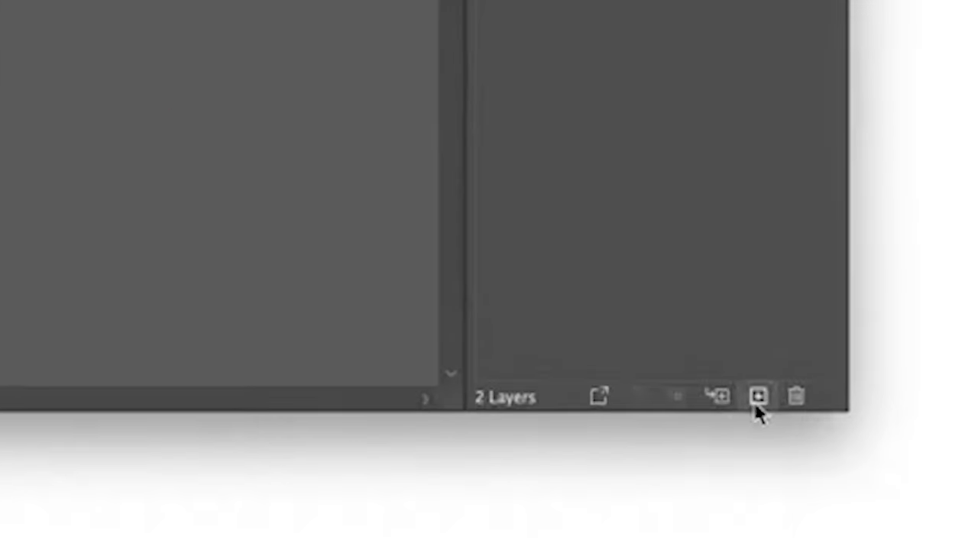
{"action": "left_click", "coordinate": [895, 495]}
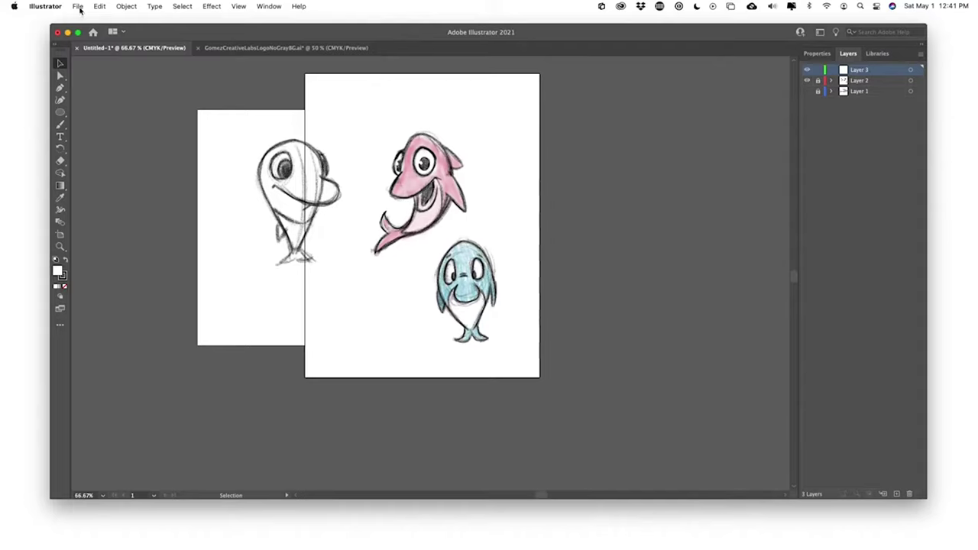
- Start File > Save As with the Desktop as the save location
{"action": "left_click", "coordinate": [78, 6]}
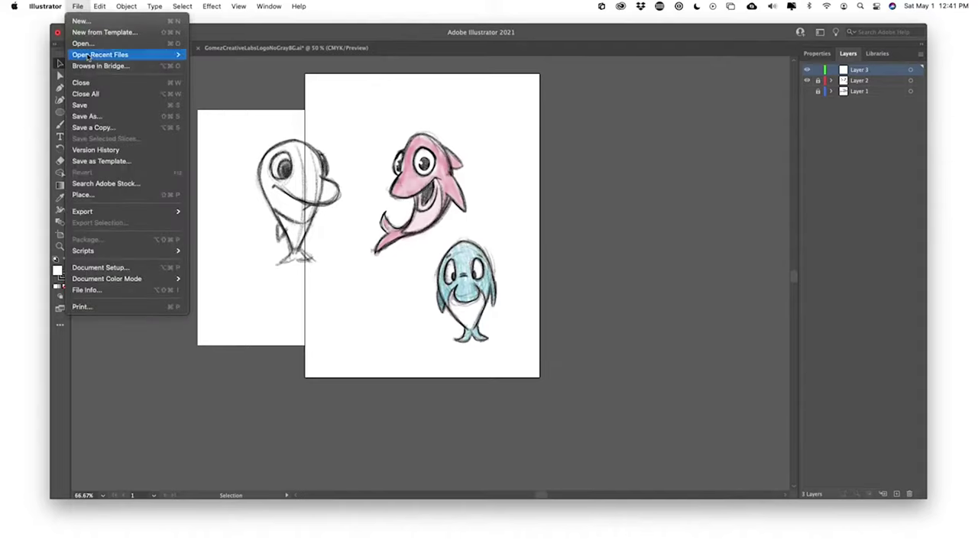
{"action": "left_click", "coordinate": [101, 116]}
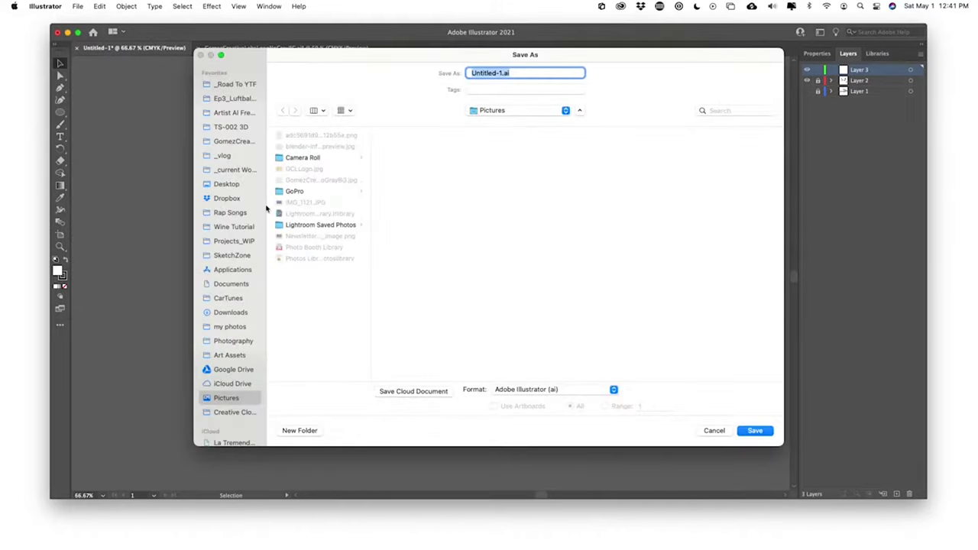
{"action": "left_click", "coordinate": [226, 184]}
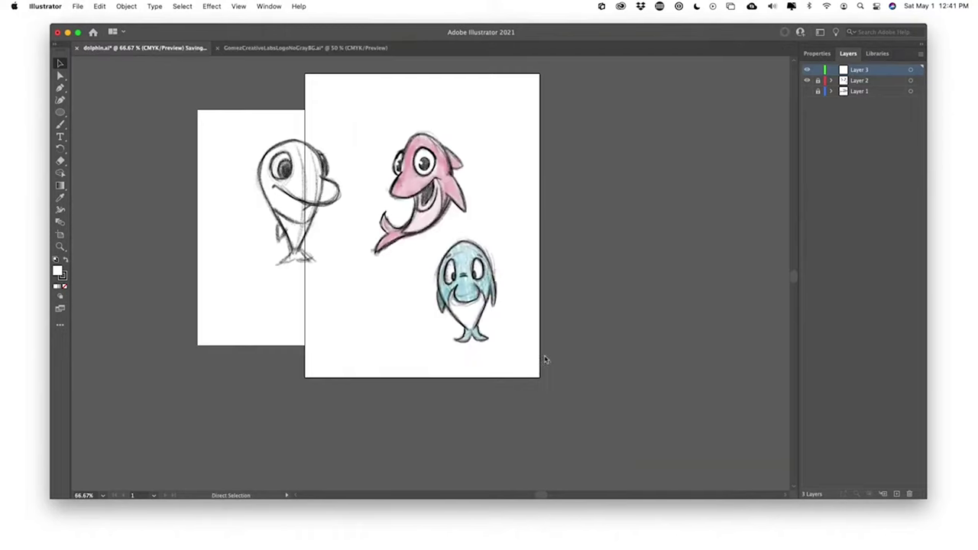
- Scroll the view in close on the pink dolphin's head
{"action": "scroll", "coordinate": [547, 355], "scroll_direction": "up", "scroll_amount": 5}
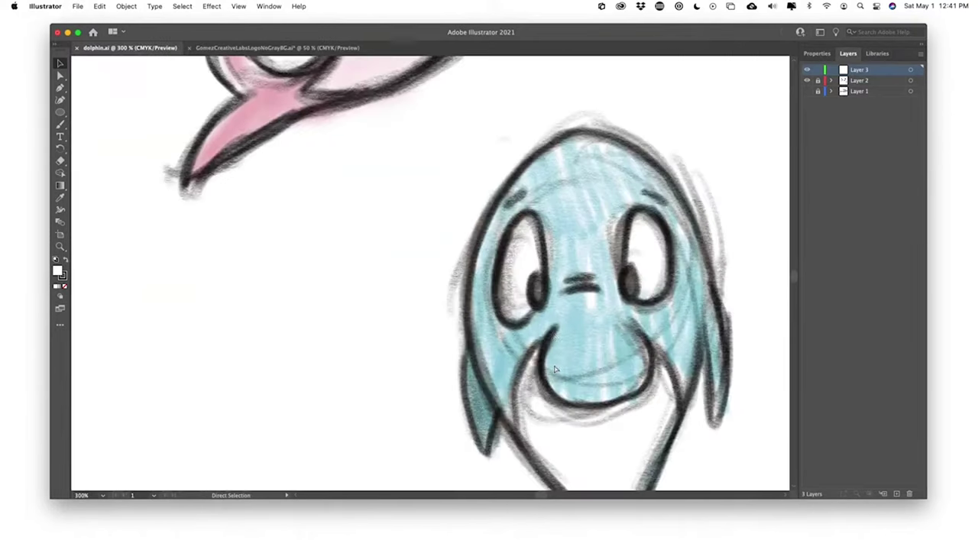
{"action": "scroll", "coordinate": [511, 266], "scroll_direction": "up", "scroll_amount": 10}
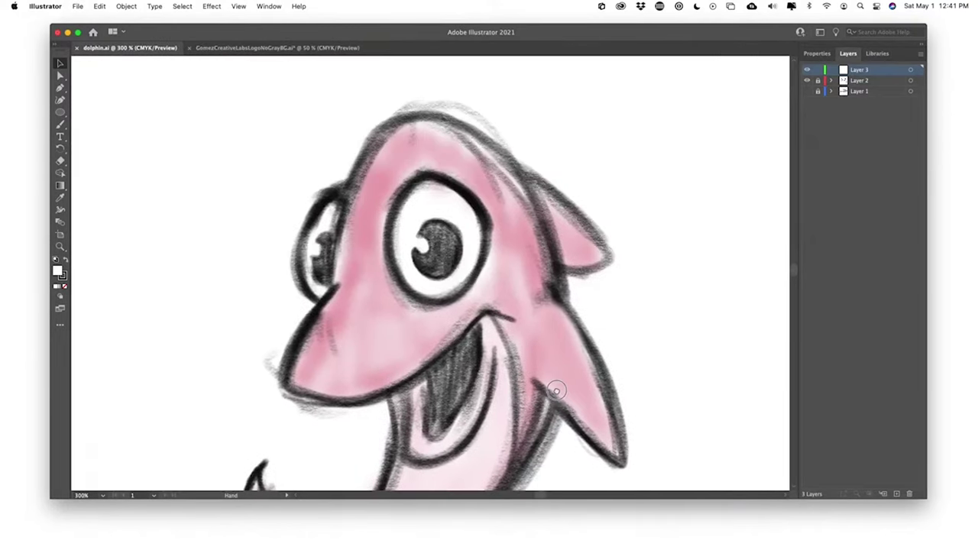
{"action": "scroll", "coordinate": [540, 356], "scroll_direction": "up", "scroll_amount": 2}
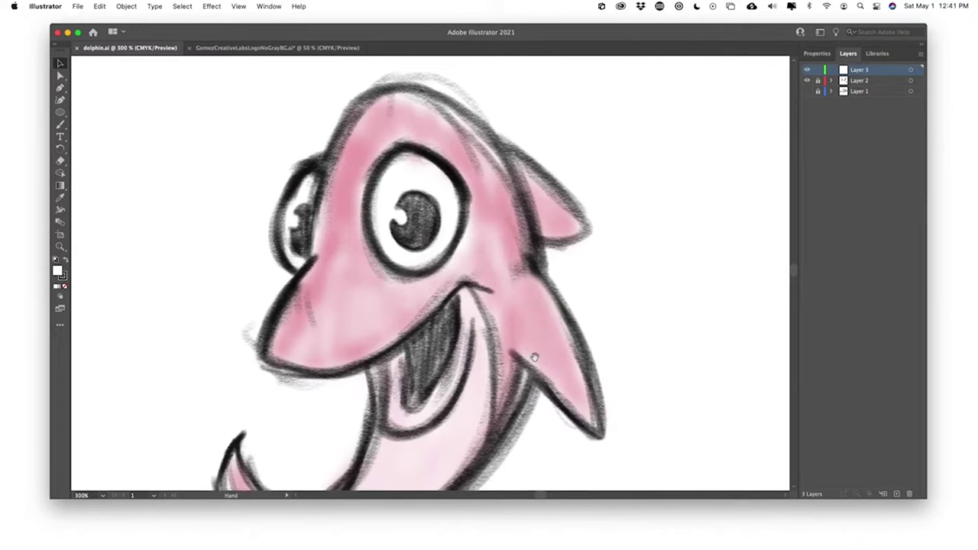
{"action": "scroll", "coordinate": [330, 297], "scroll_direction": "down", "scroll_amount": 3}
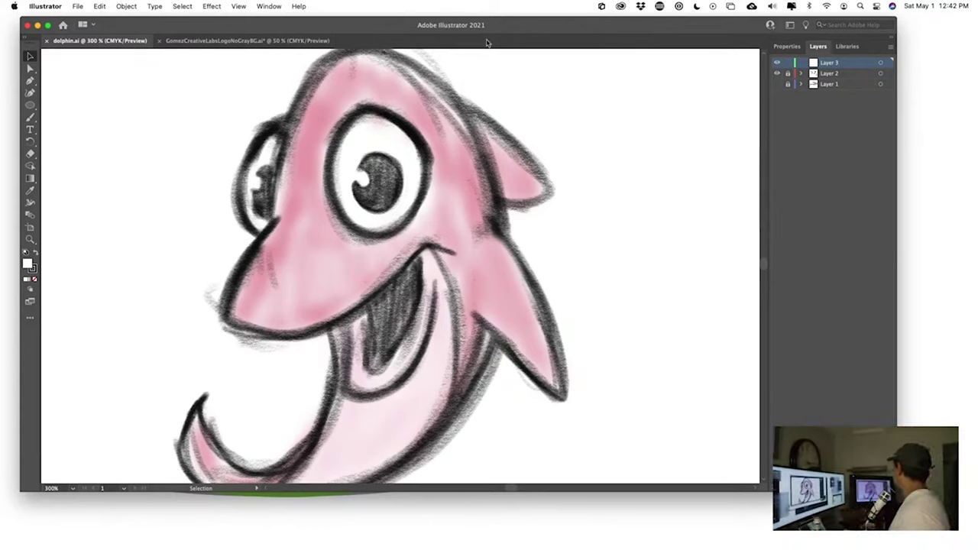
- Paint test strokes across the dolphin's head and snout with the Paintbrush, undoing each
{"action": "left_click", "coordinate": [30, 119]}
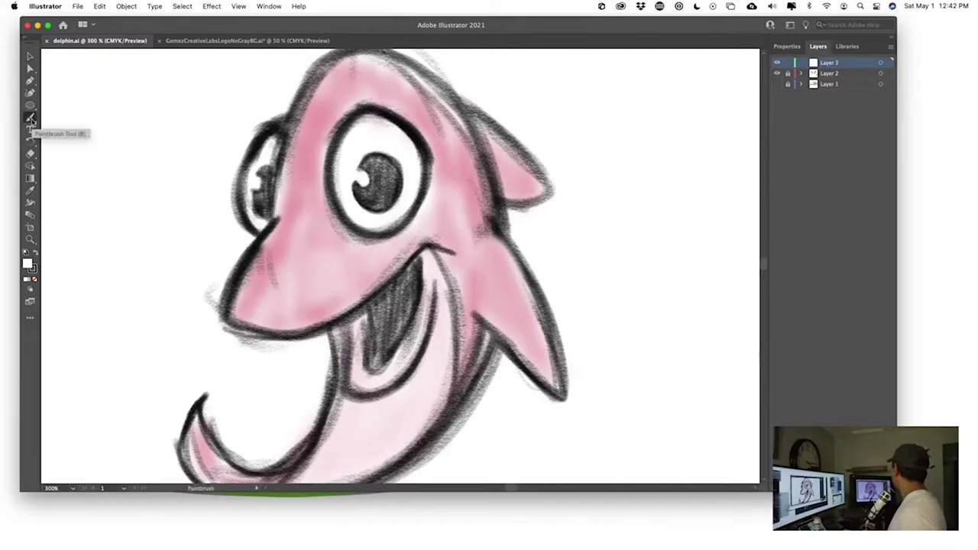
{"action": "left_click", "coordinate": [792, 47]}
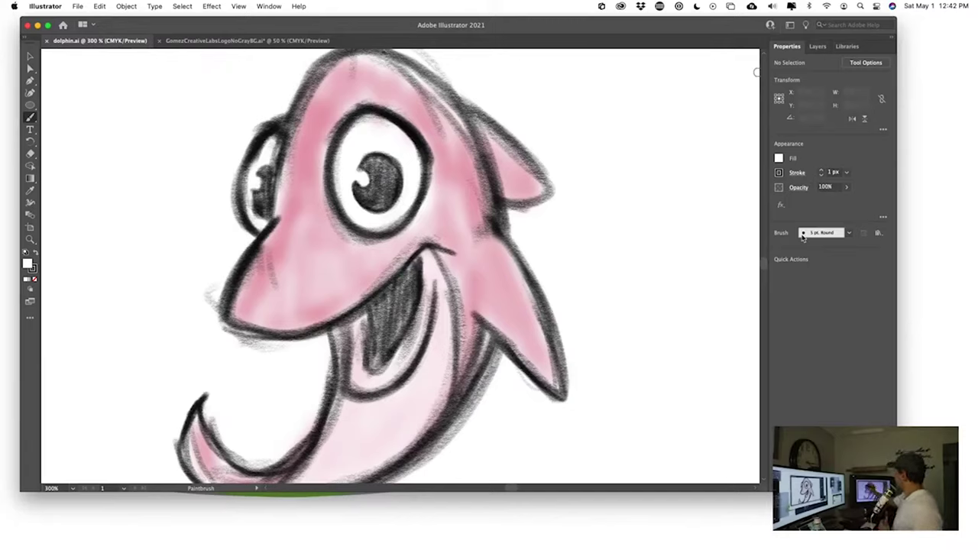
{"action": "mouse_move", "coordinate": [205, 139]}
{"action": "left_mouse_down"}
{"action": "mouse_move", "coordinate": [167, 212]}
{"action": "mouse_move", "coordinate": [165, 242]}
{"action": "mouse_move", "coordinate": [189, 267]}
{"action": "mouse_move", "coordinate": [229, 215]}
{"action": "mouse_move", "coordinate": [278, 228]}
{"action": "mouse_move", "coordinate": [241, 340]}
{"action": "left_mouse_up"}
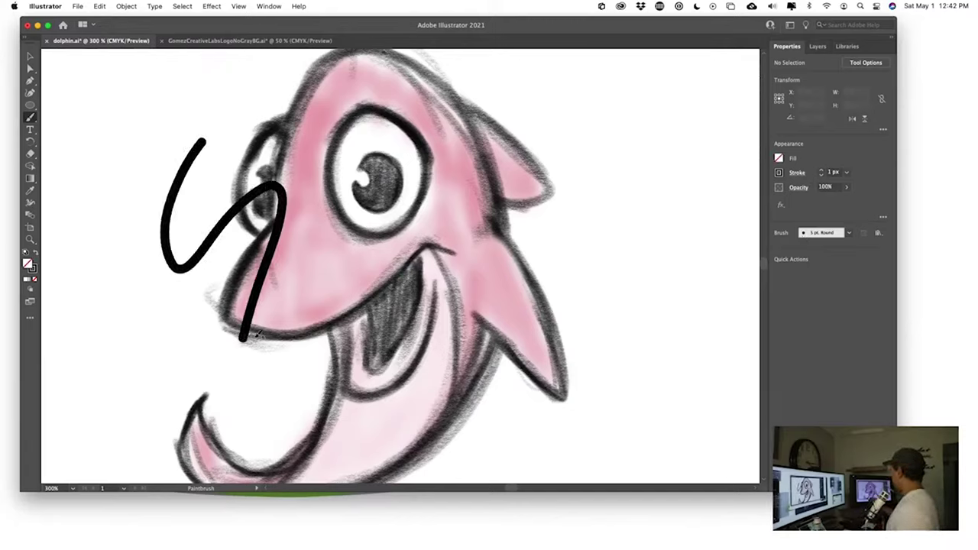
{"action": "key", "text": "super+z"}
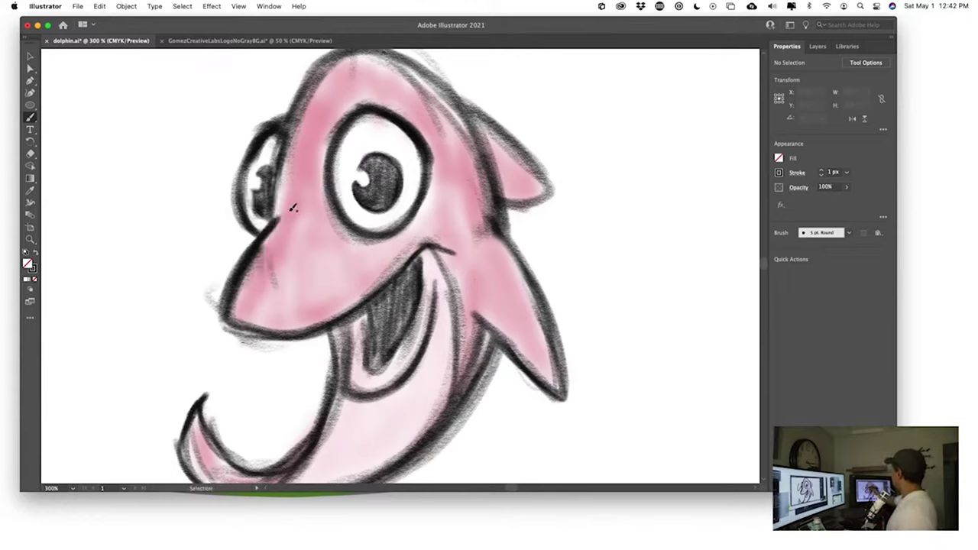
{"action": "mouse_move", "coordinate": [274, 218]}
{"action": "left_mouse_down"}
{"action": "mouse_move", "coordinate": [233, 293]}
{"action": "mouse_move", "coordinate": [233, 324]}
{"action": "mouse_move", "coordinate": [293, 328]}
{"action": "mouse_move", "coordinate": [393, 258]}
{"action": "left_mouse_up"}
{"action": "key", "text": "super+z"}
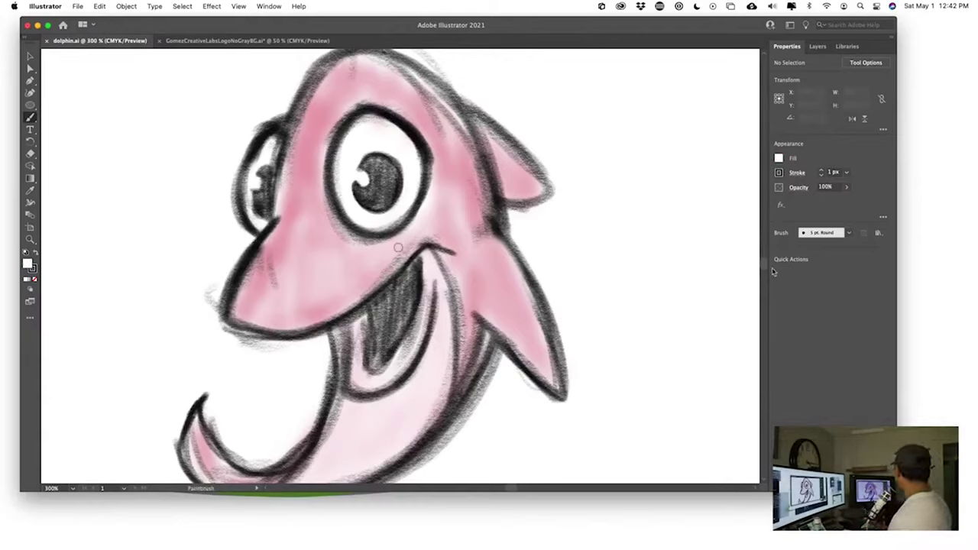
- Choose the Touch Calligraphic Brush, paint a test stroke beside the dolphin, and undo it
{"action": "left_click", "coordinate": [850, 233]}
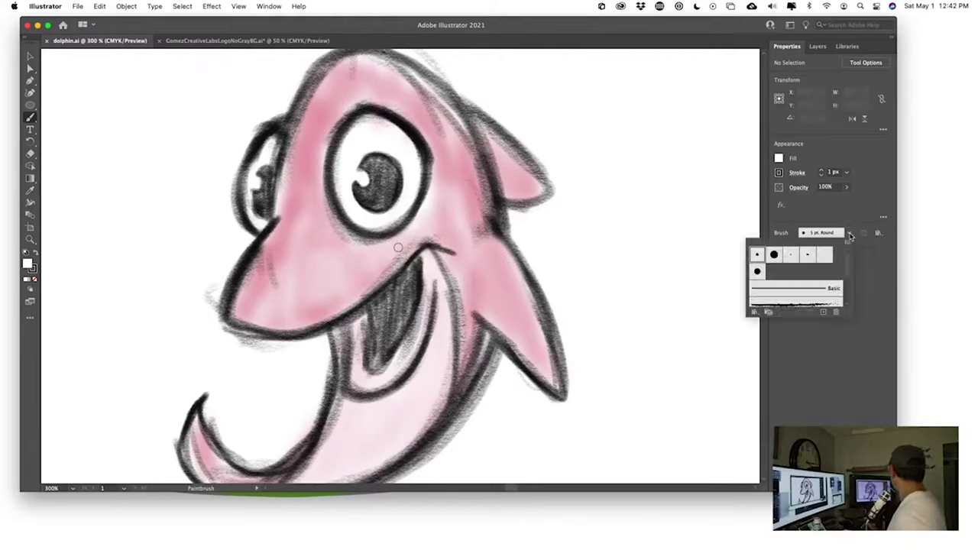
{"action": "left_click", "coordinate": [757, 272]}
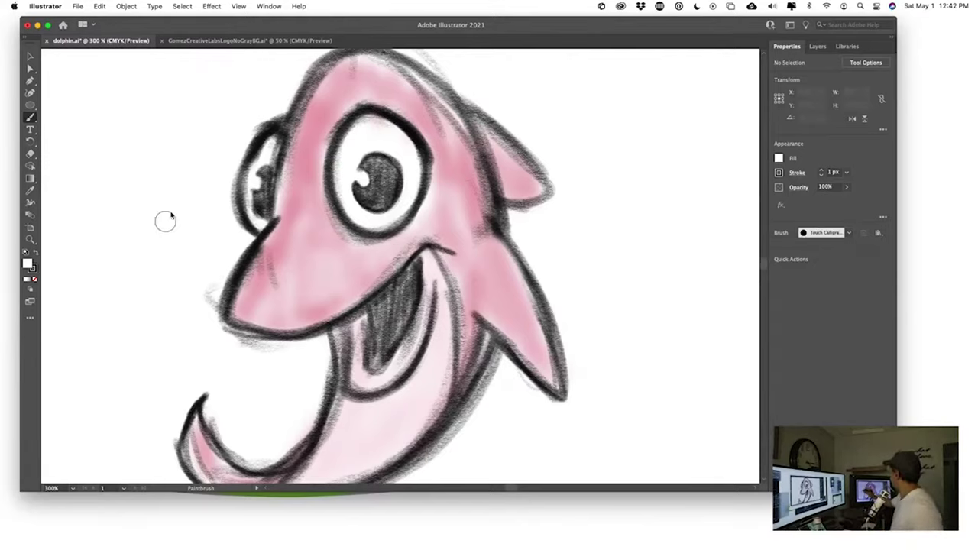
{"action": "mouse_move", "coordinate": [177, 197]}
{"action": "left_mouse_down"}
{"action": "mouse_move", "coordinate": [137, 321]}
{"action": "mouse_move", "coordinate": [262, 214]}
{"action": "mouse_move", "coordinate": [302, 358]}
{"action": "left_mouse_up"}
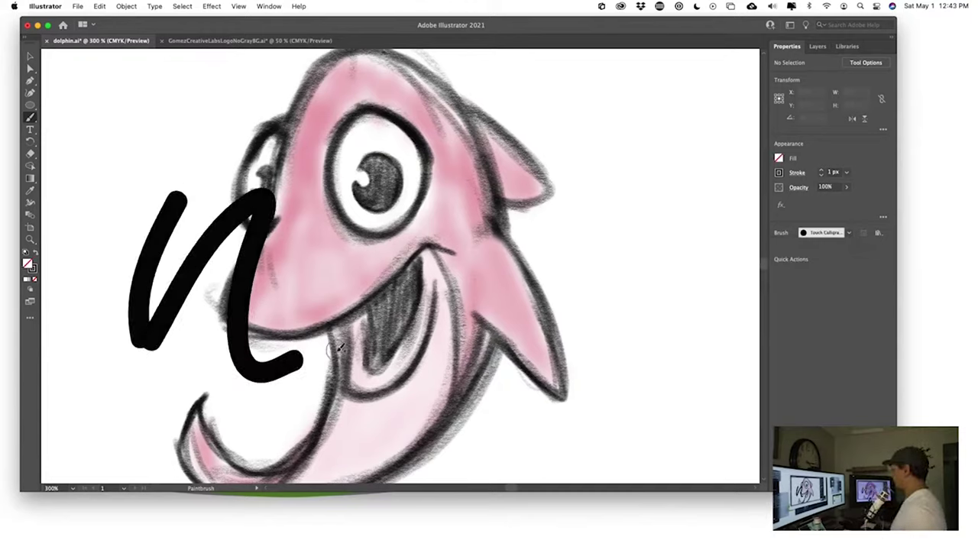
{"action": "key", "text": "super+z"}
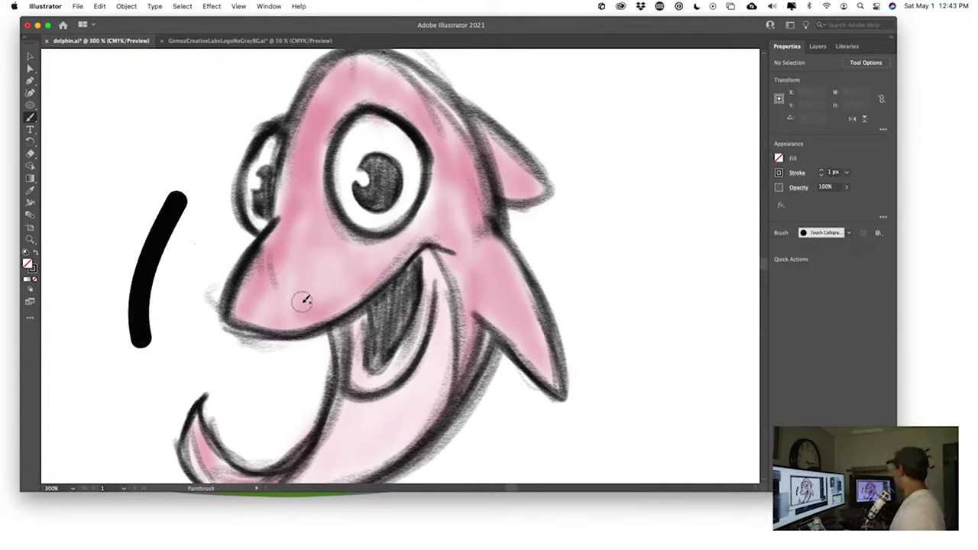
{"action": "key", "text": "super+z"}
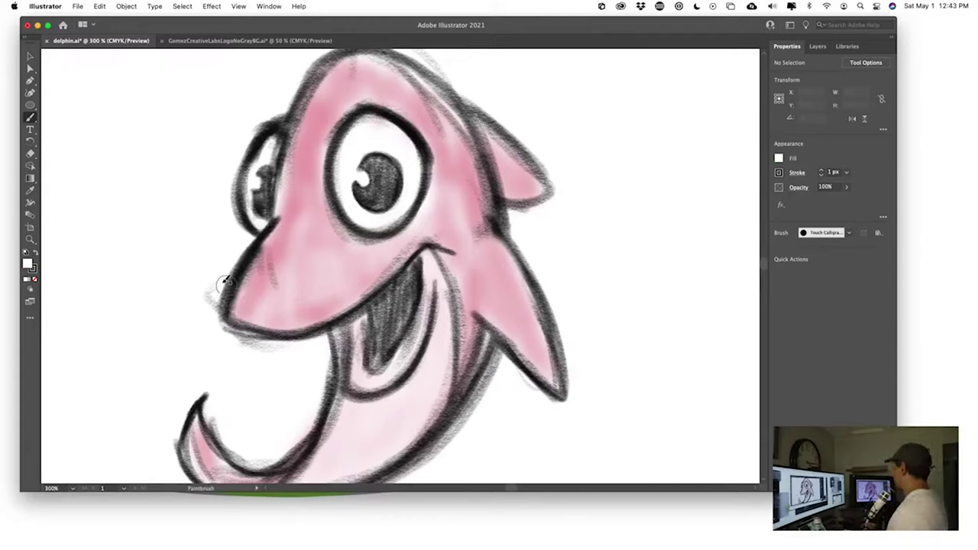
- Switch to the Pen tool and pan to the dolphin's lower body and tail fin
{"action": "key", "text": "p"}
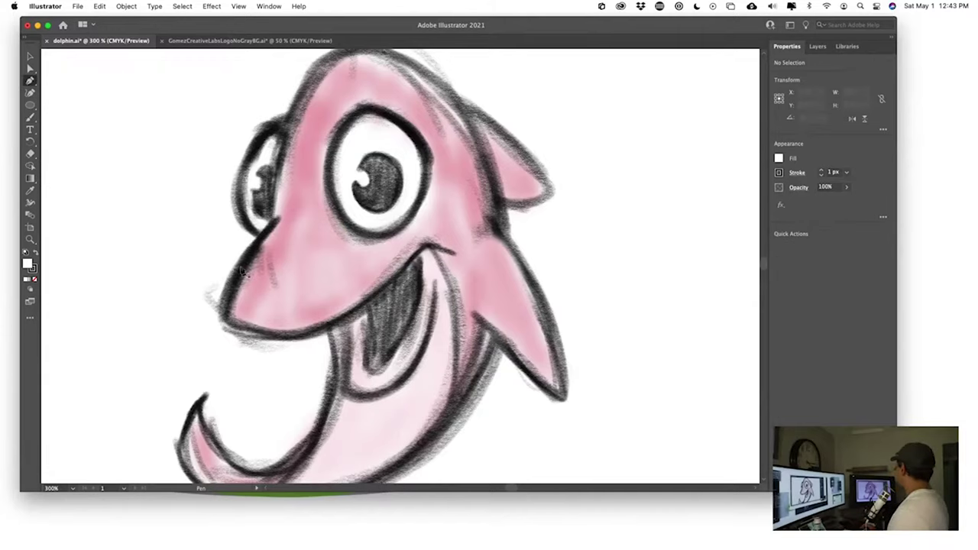
{"action": "left_click_drag", "start_coordinate": [364, 313], "coordinate": [366, 222]}
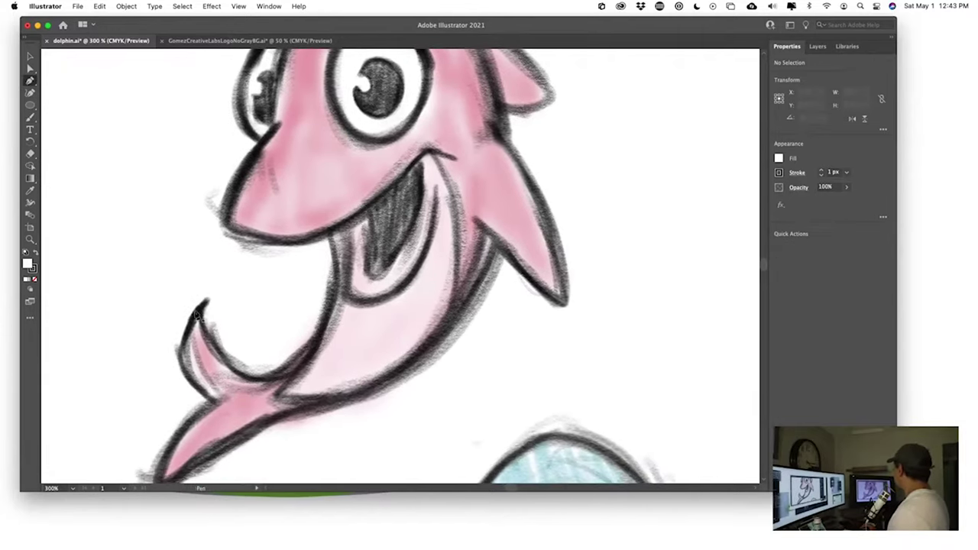
{"action": "left_click_drag", "start_coordinate": [233, 413], "coordinate": [303, 365]}
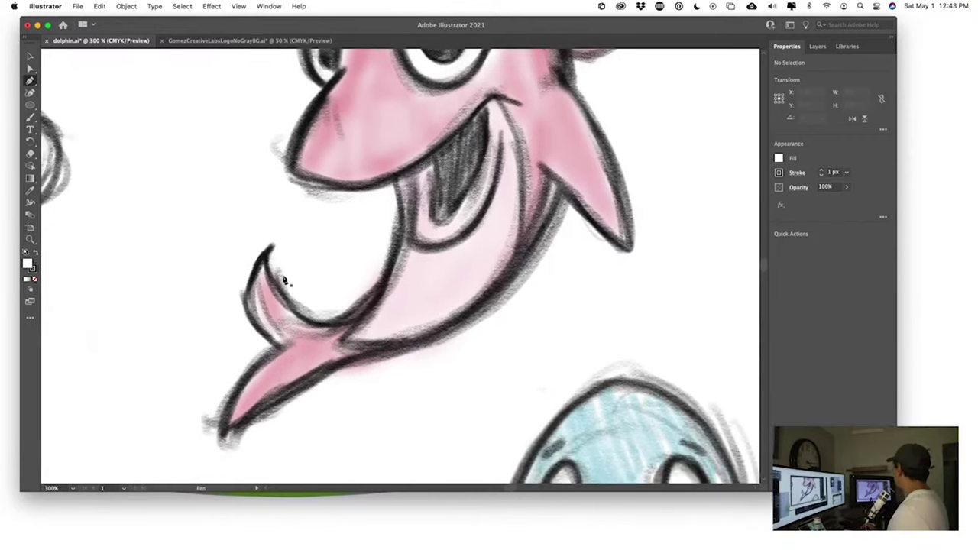
- Make Layer 2 a Template with images dimmed to 50%, then select Layer 3
{"action": "left_click", "coordinate": [818, 46]}
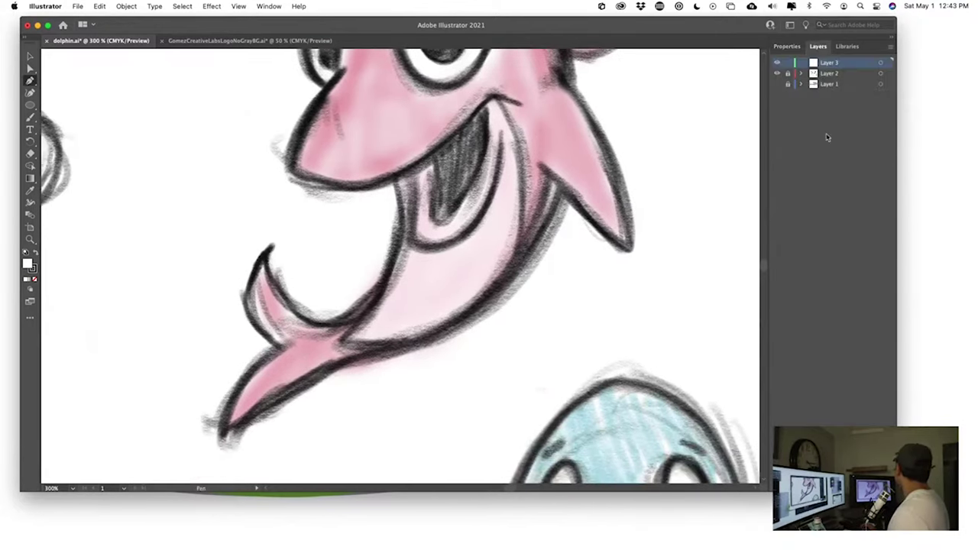
{"action": "double_click", "coordinate": [852, 74]}
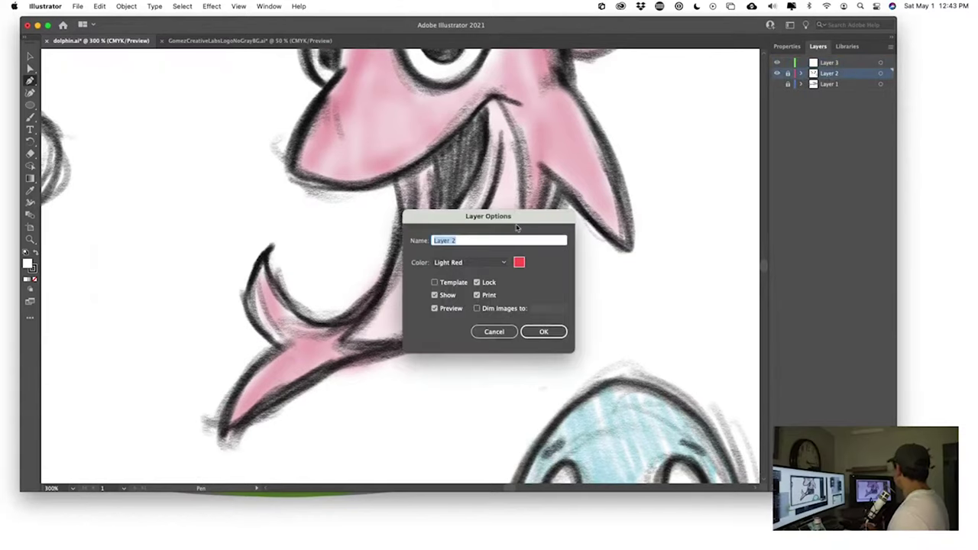
{"action": "left_click_drag", "start_coordinate": [517, 221], "coordinate": [405, 136]}
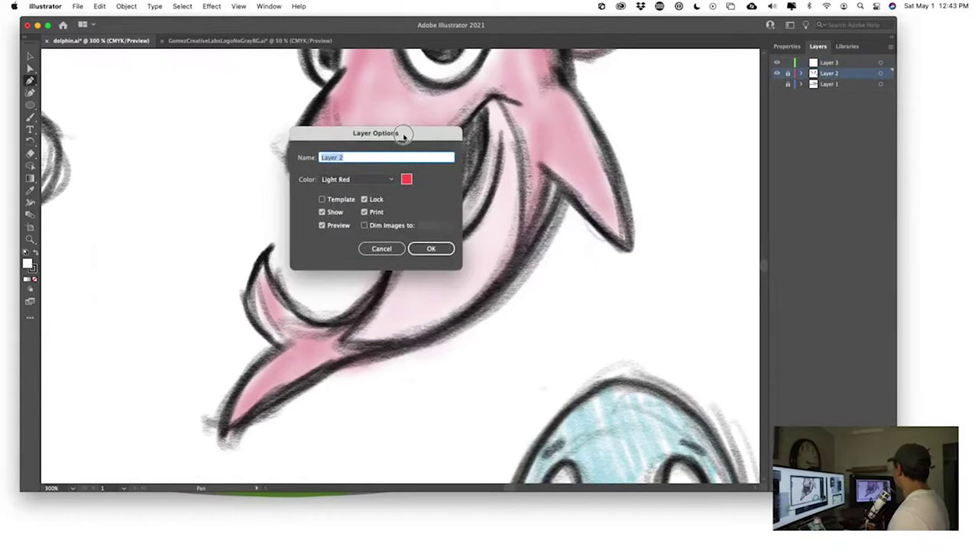
{"action": "left_click", "coordinate": [340, 200]}
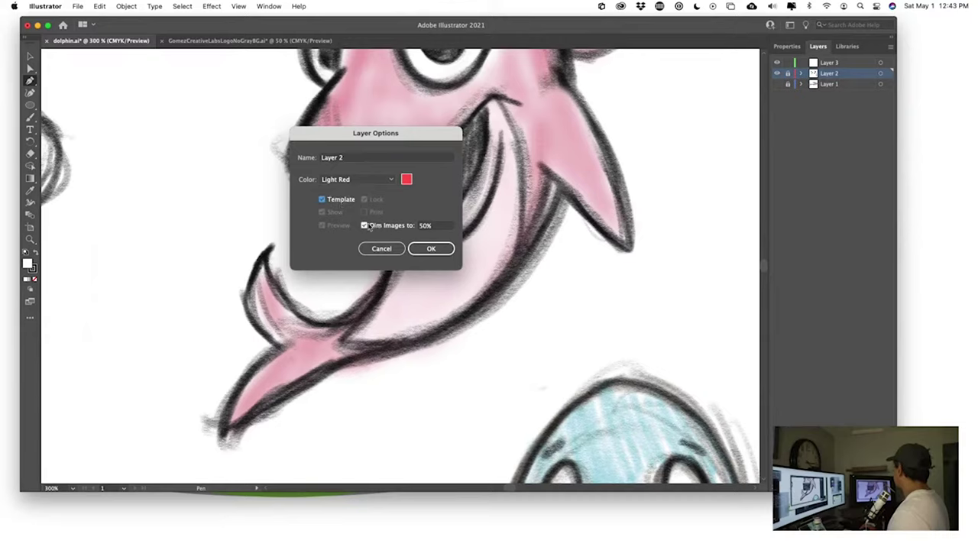
{"action": "left_click", "coordinate": [425, 227]}
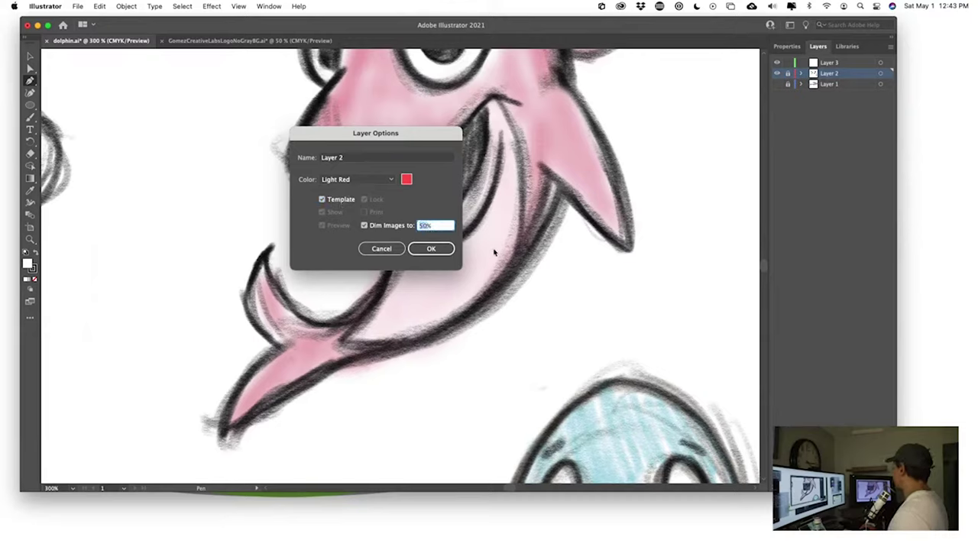
{"action": "left_click", "coordinate": [432, 252]}
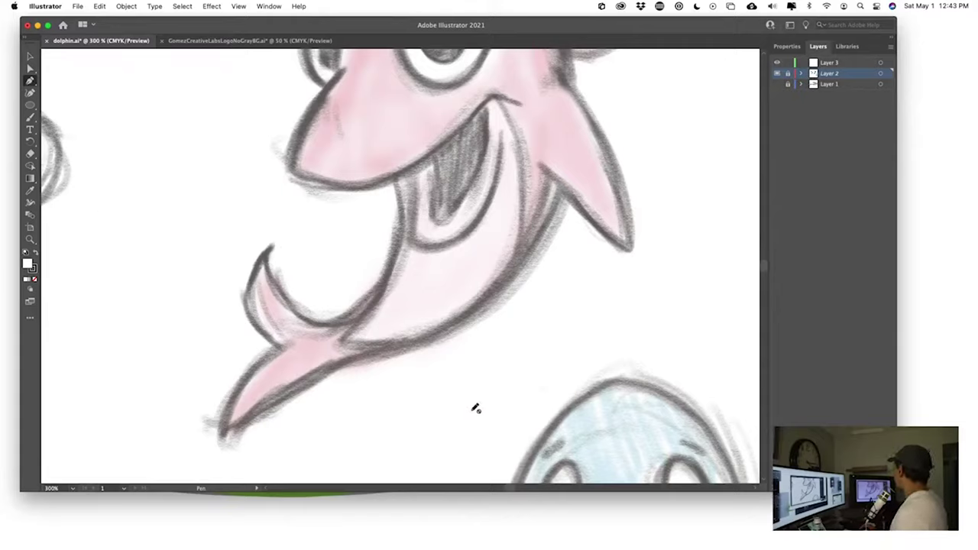
{"action": "left_click", "coordinate": [845, 65]}
- Rename Layer 2 to 'dolphin sketch'
{"action": "double_click", "coordinate": [829, 75]}
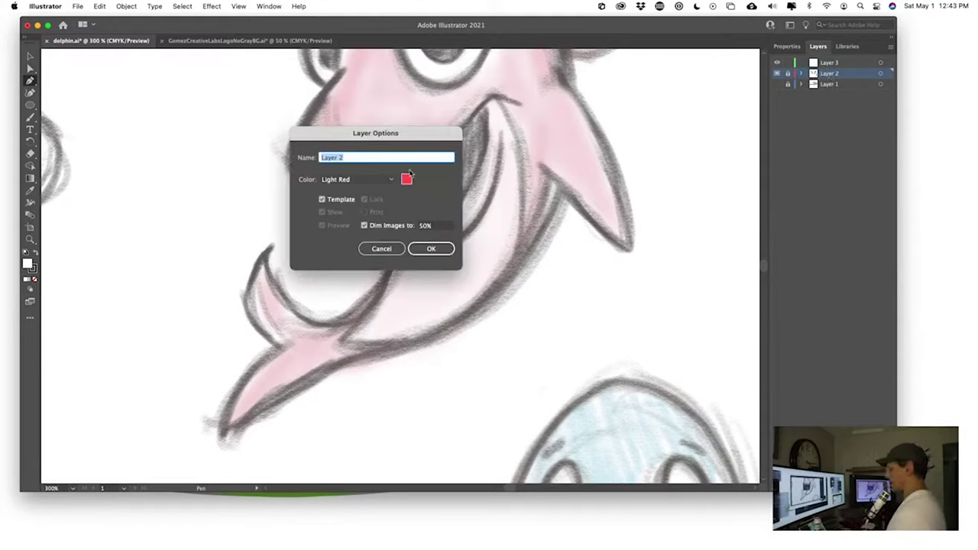
{"action": "type", "text": "dolphin"}
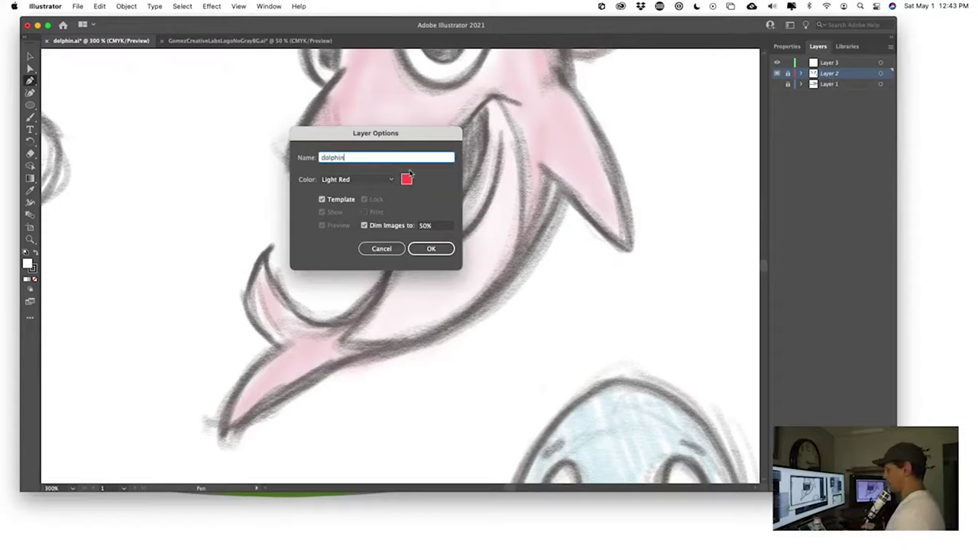
{"action": "type", "text": " sketch"}
{"action": "key", "text": "Return"}
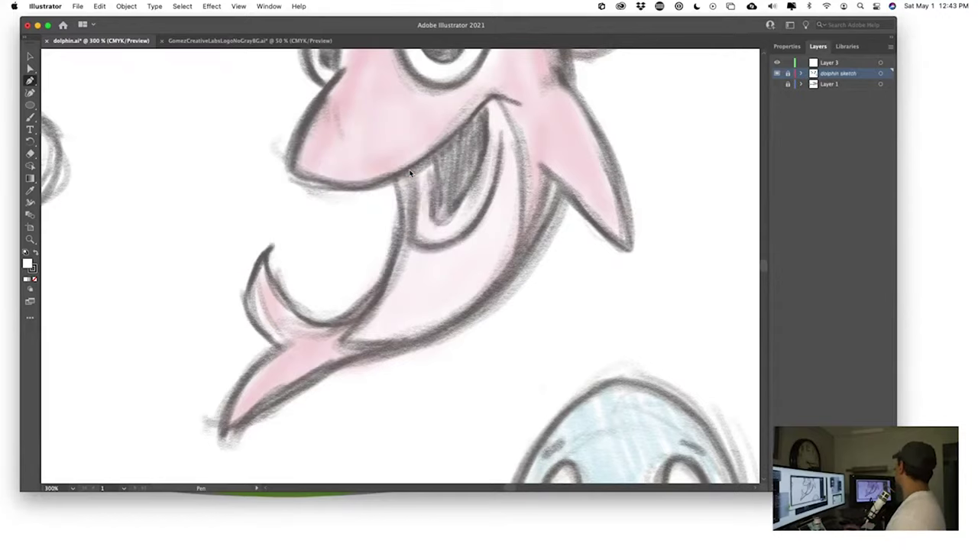
- Rename Layer 3 to 'dolphin'
{"action": "double_click", "coordinate": [833, 63]}
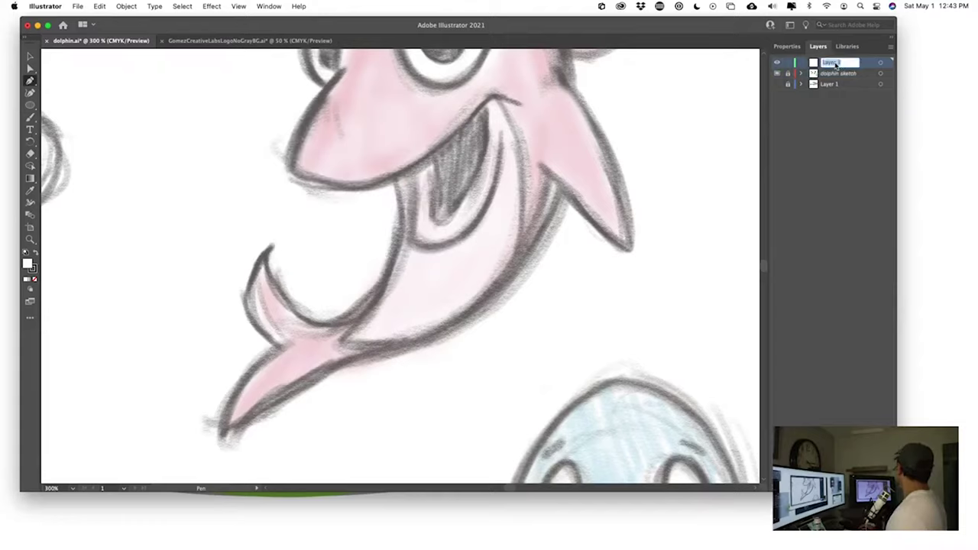
{"action": "type", "text": "dolphin"}
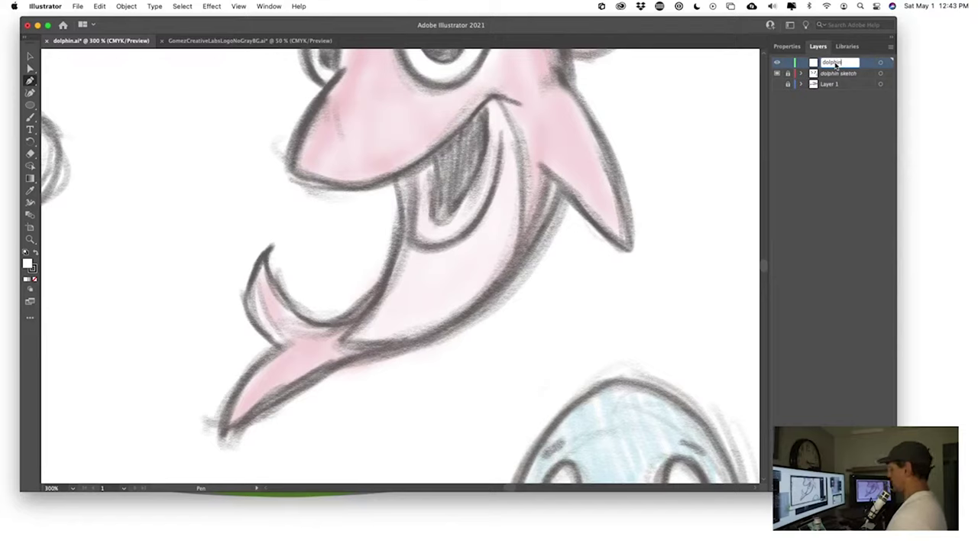
{"action": "key", "text": "Return"}
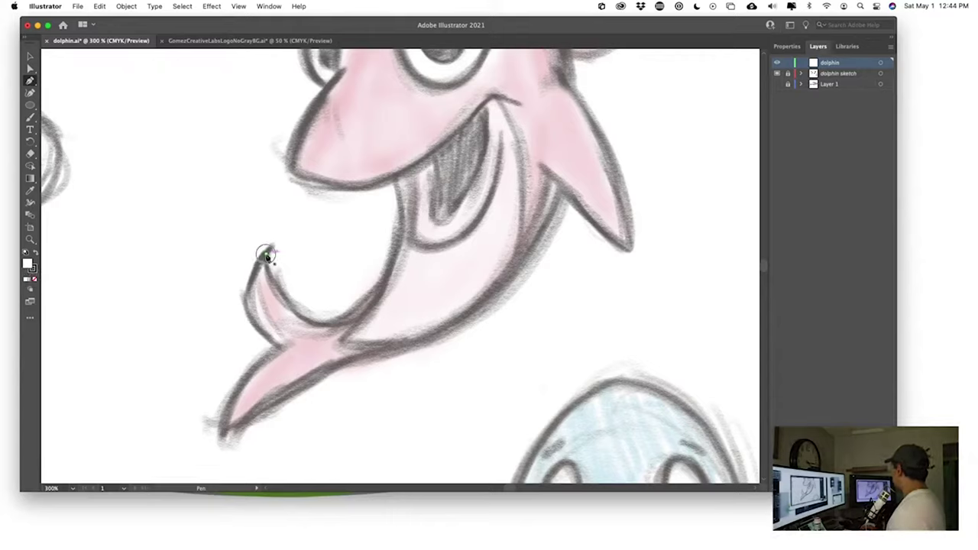
- Trace the dolphin's tail fin with the Pen tool as a closed curved outline
{"action": "left_click_drag", "start_coordinate": [267, 259], "coordinate": [216, 279]}
{"action": "left_click_drag", "start_coordinate": [282, 350], "coordinate": [322, 362]}
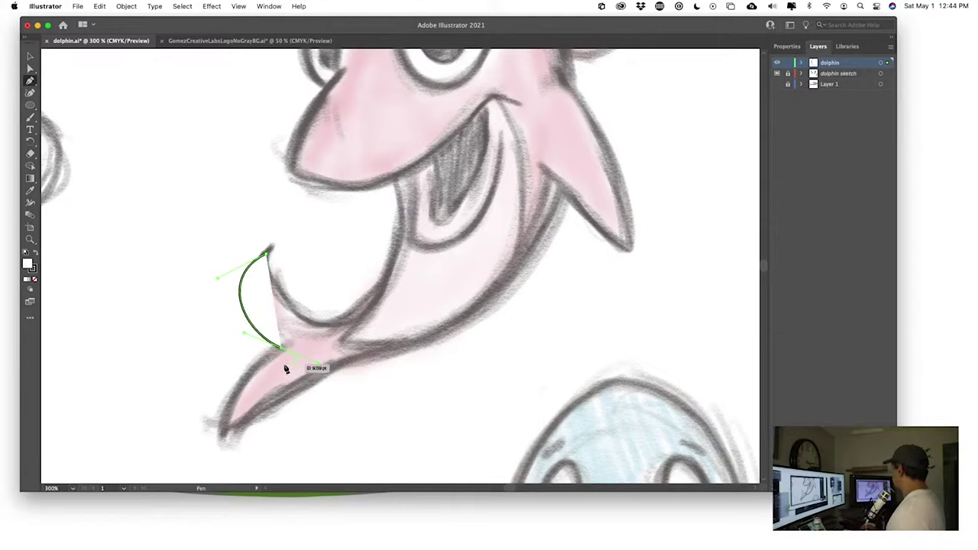
{"action": "left_click_drag", "start_coordinate": [282, 350], "coordinate": [229, 354]}
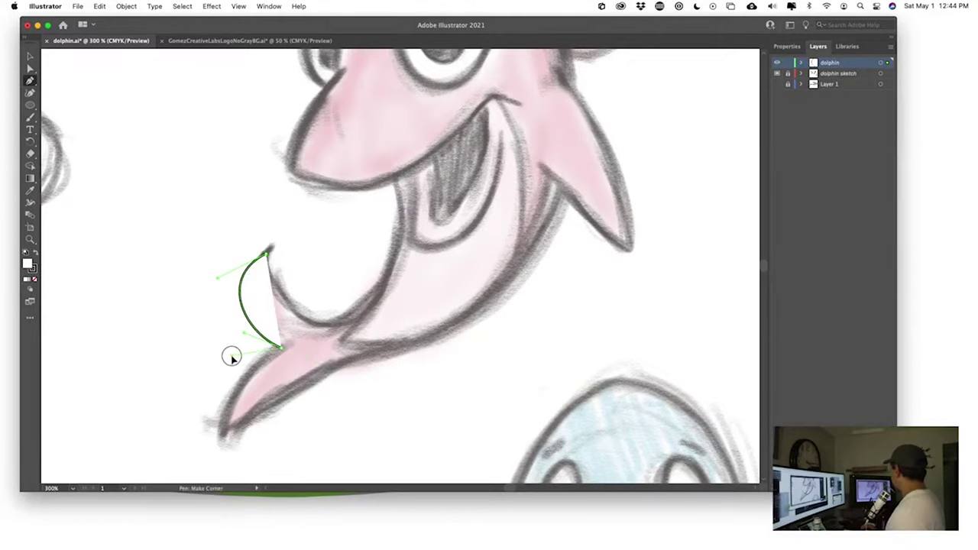
{"action": "left_click", "coordinate": [223, 433]}
{"action": "left_click_drag", "start_coordinate": [234, 447], "coordinate": [240, 442]}
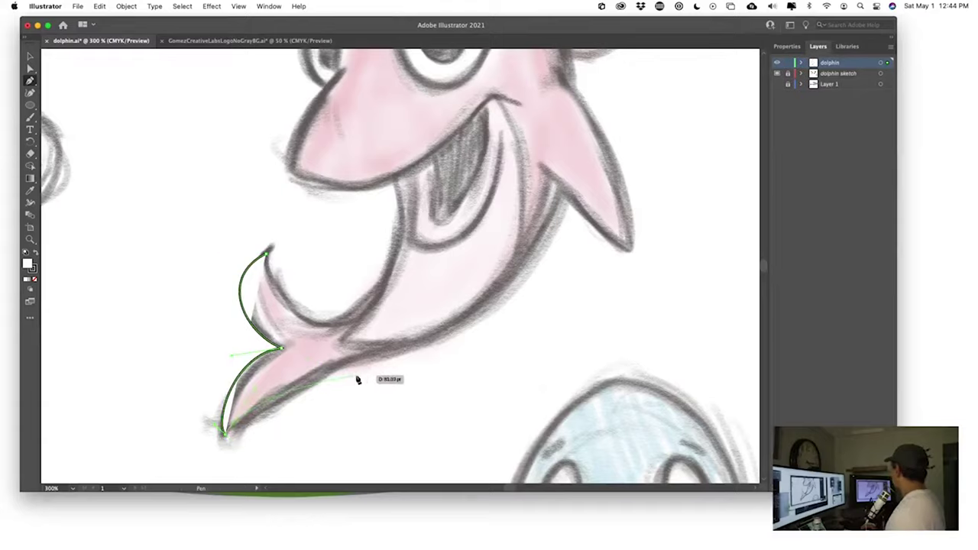
{"action": "left_click_drag", "start_coordinate": [443, 346], "coordinate": [444, 348]}
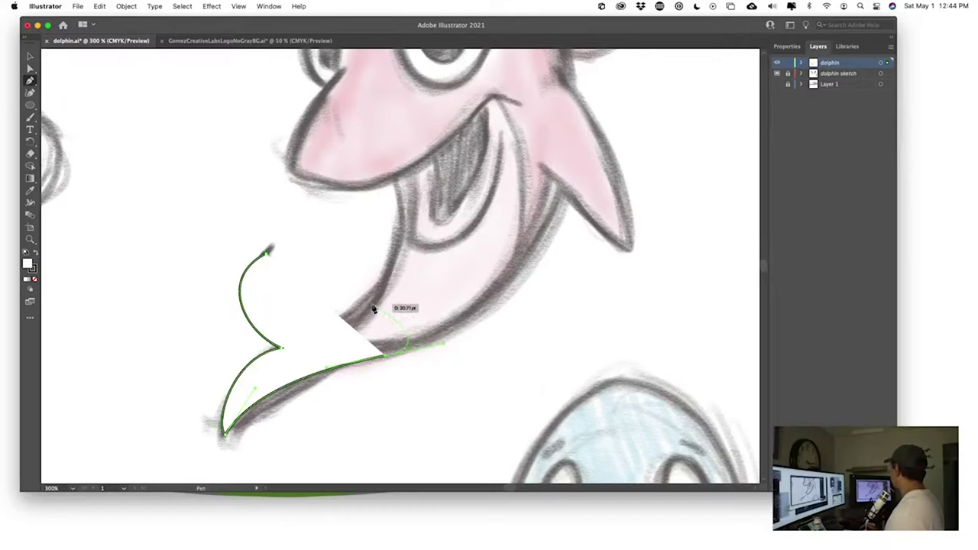
{"action": "left_click_drag", "start_coordinate": [372, 304], "coordinate": [299, 267]}
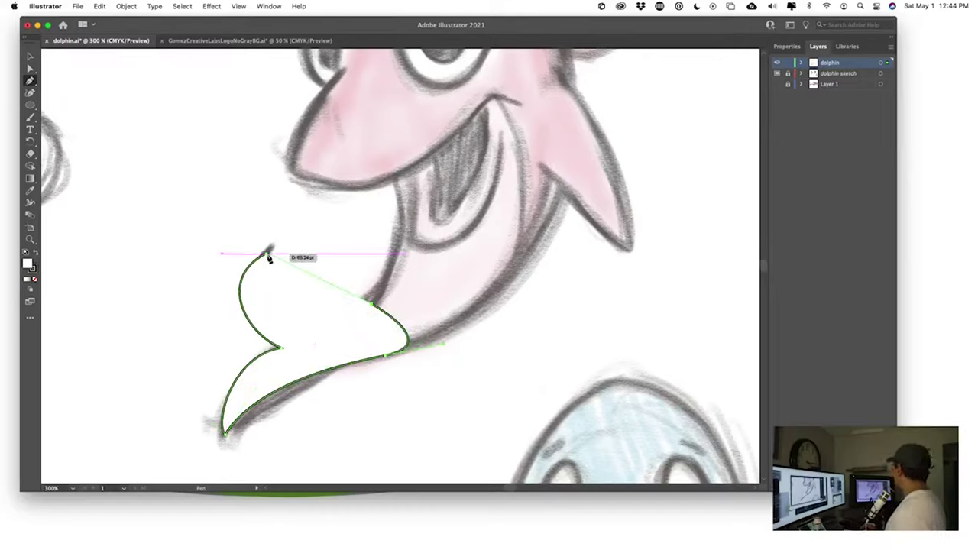
{"action": "left_click", "coordinate": [266, 254]}
{"action": "left_click", "coordinate": [349, 229], "text": "super"}
- Trace a closed outline around the body below the mouth
{"action": "left_click", "coordinate": [353, 225]}
{"action": "mouse_move", "coordinate": [289, 284]}
{"action": "left_mouse_down"}
{"action": "mouse_move", "coordinate": [360, 343]}
{"action": "mouse_move", "coordinate": [404, 408]}
{"action": "mouse_move", "coordinate": [502, 316]}
{"action": "left_mouse_up"}
{"action": "left_click", "coordinate": [478, 245]}
{"action": "left_click", "coordinate": [401, 203]}
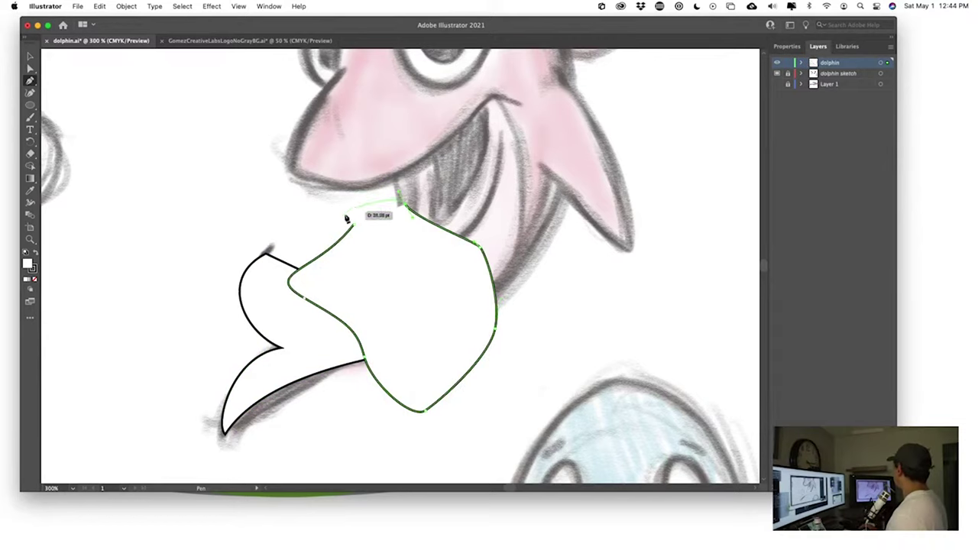
{"action": "left_click_drag", "start_coordinate": [353, 227], "coordinate": [354, 254]}
- Trace the arm-like part of the neighbouring sketch as a closed outline
{"action": "mouse_move", "coordinate": [298, 360]}
{"action": "left_mouse_down"}
{"action": "mouse_move", "coordinate": [240, 349]}
{"action": "mouse_move", "coordinate": [461, 406]}
{"action": "mouse_move", "coordinate": [404, 344]}
{"action": "mouse_move", "coordinate": [390, 167]}
{"action": "left_mouse_up"}
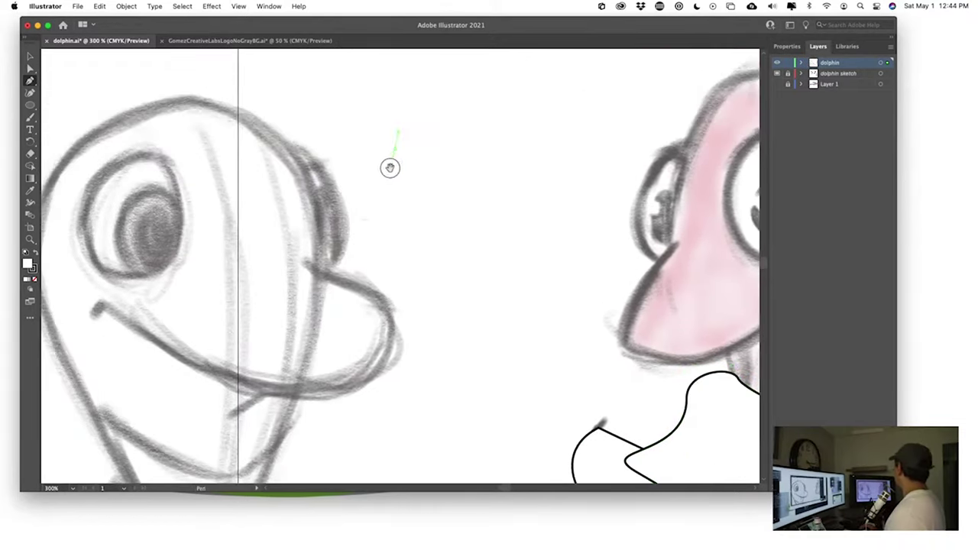
{"action": "left_click", "coordinate": [309, 263]}
{"action": "left_click", "coordinate": [543, 337]}
{"action": "left_click", "coordinate": [527, 166]}
{"action": "left_click", "coordinate": [541, 149]}
{"action": "left_click", "coordinate": [527, 100]}
{"action": "left_click", "coordinate": [422, 92]}
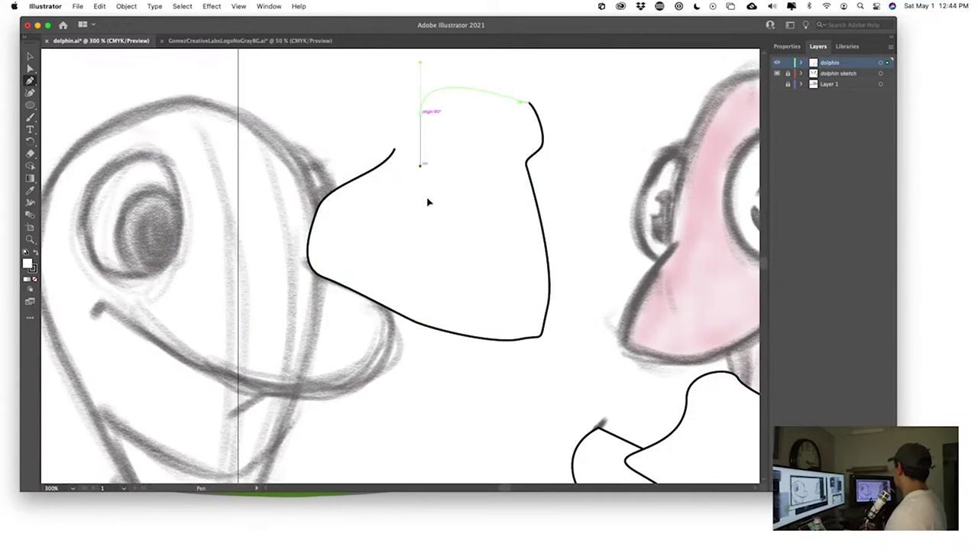
{"action": "left_click", "coordinate": [437, 279]}
{"action": "left_click", "coordinate": [358, 246]}
{"action": "left_click_drag", "start_coordinate": [411, 166], "coordinate": [406, 155]}
{"action": "left_click", "coordinate": [393, 149]}
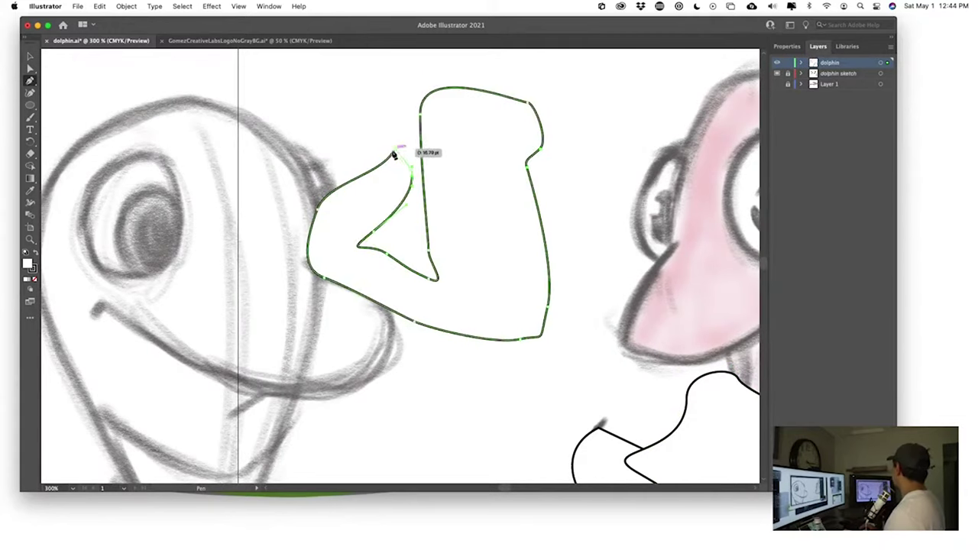
{"action": "left_click", "coordinate": [382, 152], "text": "super"}
- Draw an extra shape to the left, then undo that abandoned path entirely
{"action": "left_click_drag", "start_coordinate": [409, 319], "coordinate": [409, 319]}
{"action": "left_click", "coordinate": [372, 309]}
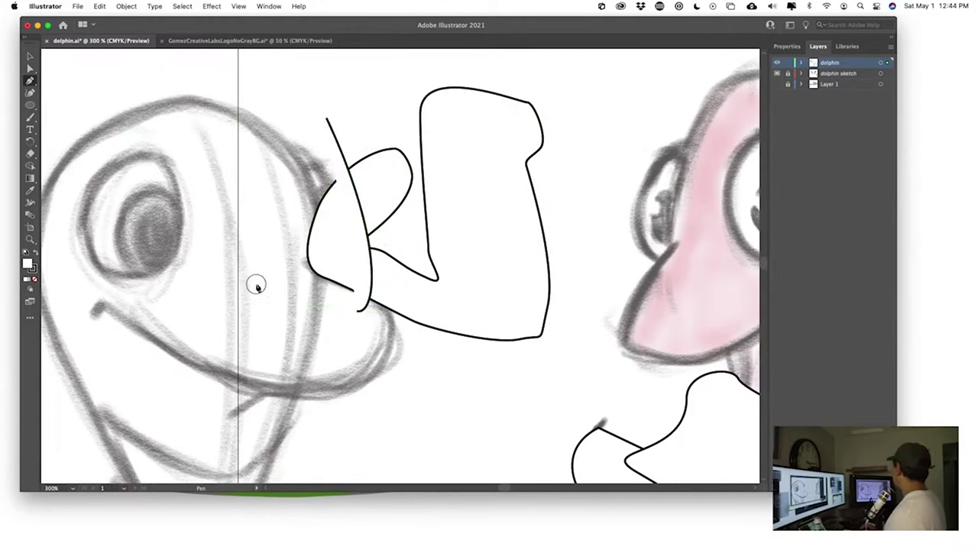
{"action": "left_click", "coordinate": [200, 245]}
{"action": "left_click", "coordinate": [129, 149]}
{"action": "left_click", "coordinate": [233, 172]}
{"action": "left_click_drag", "start_coordinate": [264, 252], "coordinate": [292, 249]}
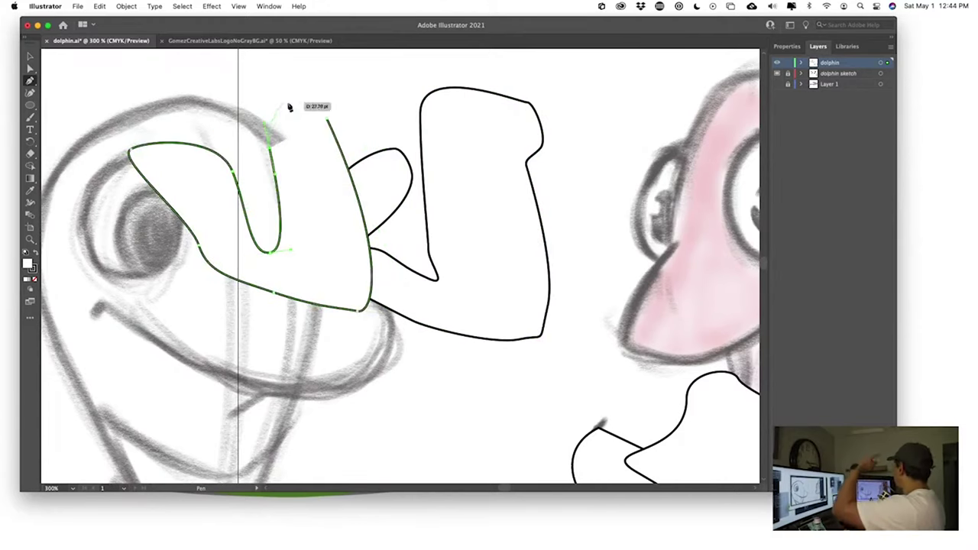
{"action": "left_click_drag", "start_coordinate": [328, 120], "coordinate": [323, 144]}
{"action": "key", "text": "super"}
{"action": "key", "text": "super+z"}
{"action": "key", "text": "super+z"}
{"action": "key", "text": "super+z"}
{"action": "key", "text": "super+z"}
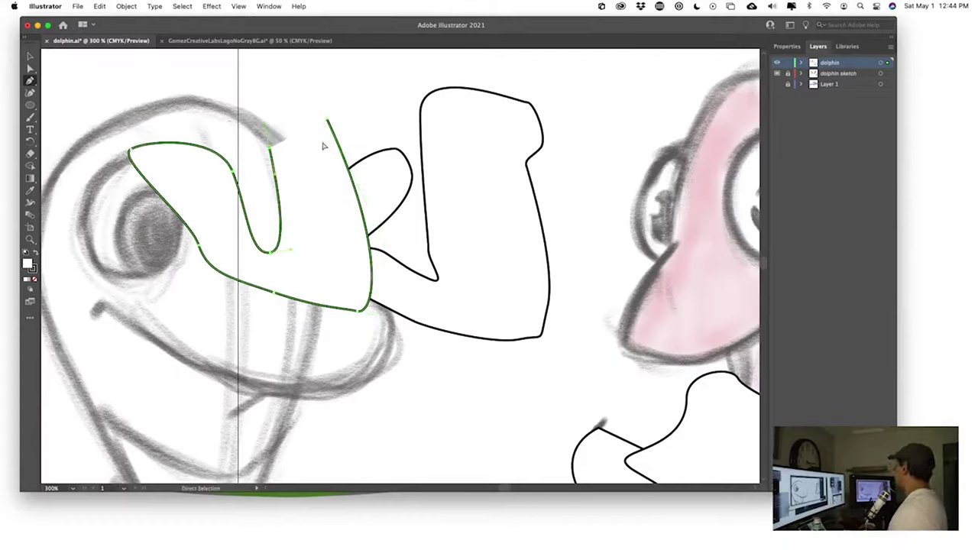
{"action": "key", "text": "super+z"}
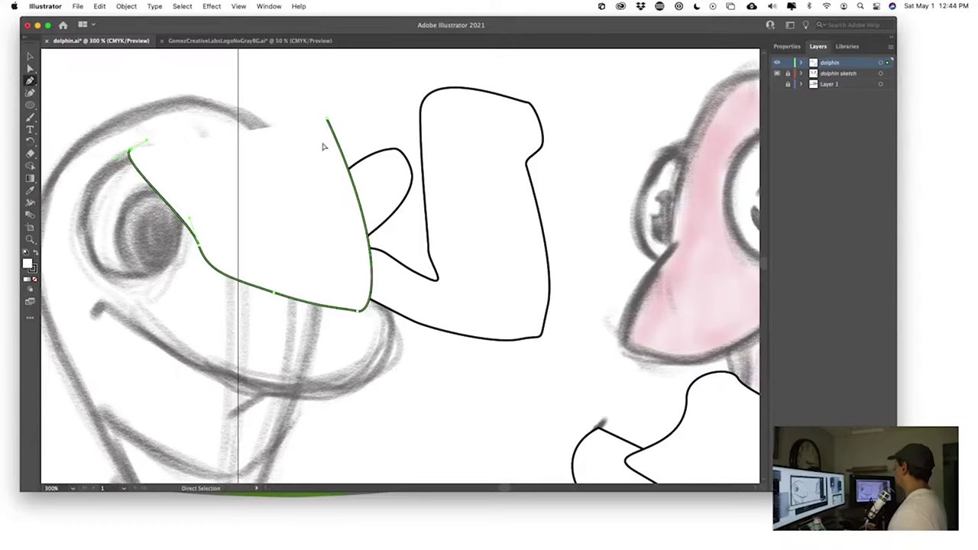
{"action": "key", "text": "super+z"}
{"action": "key", "text": "super+z"}
{"action": "key", "text": "super+z"}
{"action": "key", "text": "super+z"}
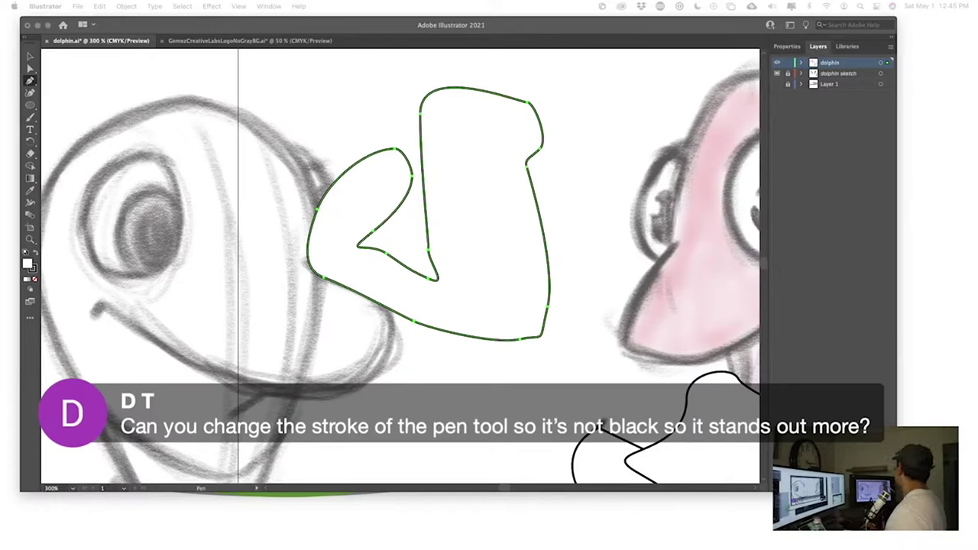
- Undo the stray anchor and reposition the arm shape with the Selection tool
{"action": "left_click", "coordinate": [447, 312]}
{"action": "left_click", "coordinate": [435, 386]}
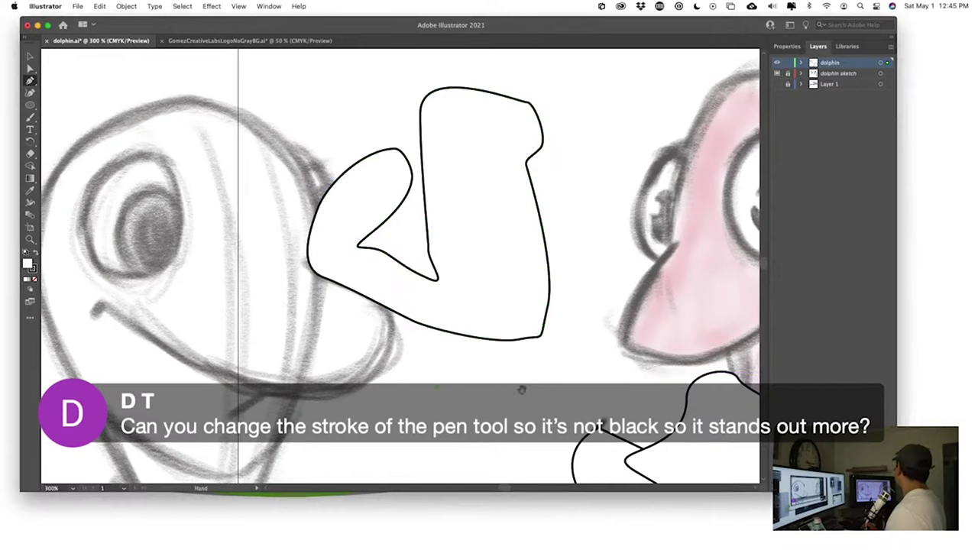
{"action": "left_click_drag", "start_coordinate": [522, 391], "coordinate": [344, 350]}
{"action": "key", "text": "super+z"}
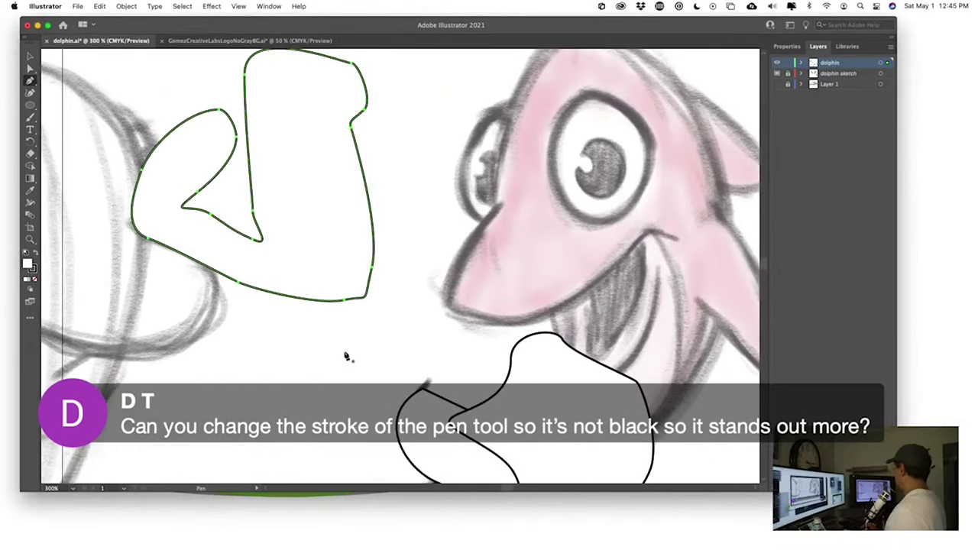
{"action": "key", "text": "v"}
{"action": "left_click", "coordinate": [316, 356]}
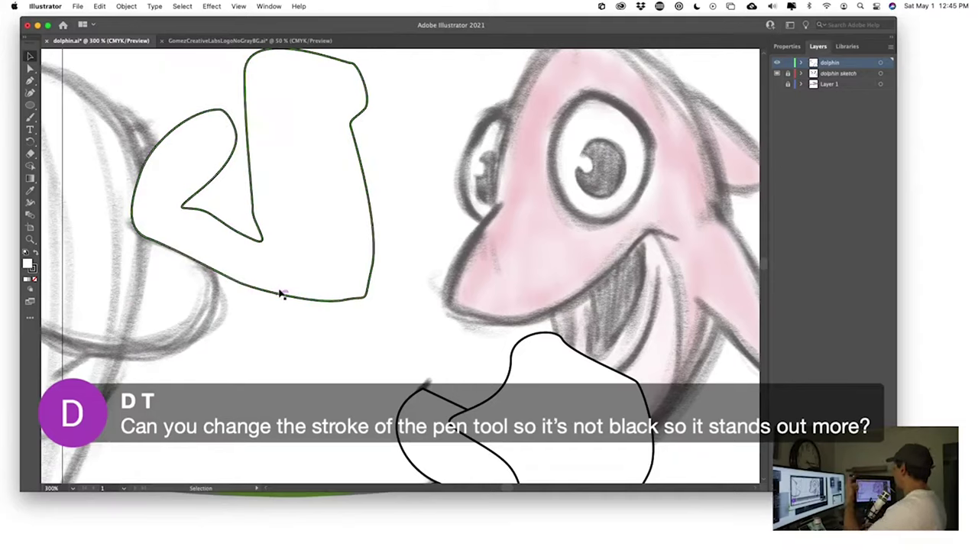
{"action": "left_click_drag", "start_coordinate": [240, 247], "coordinate": [257, 339]}
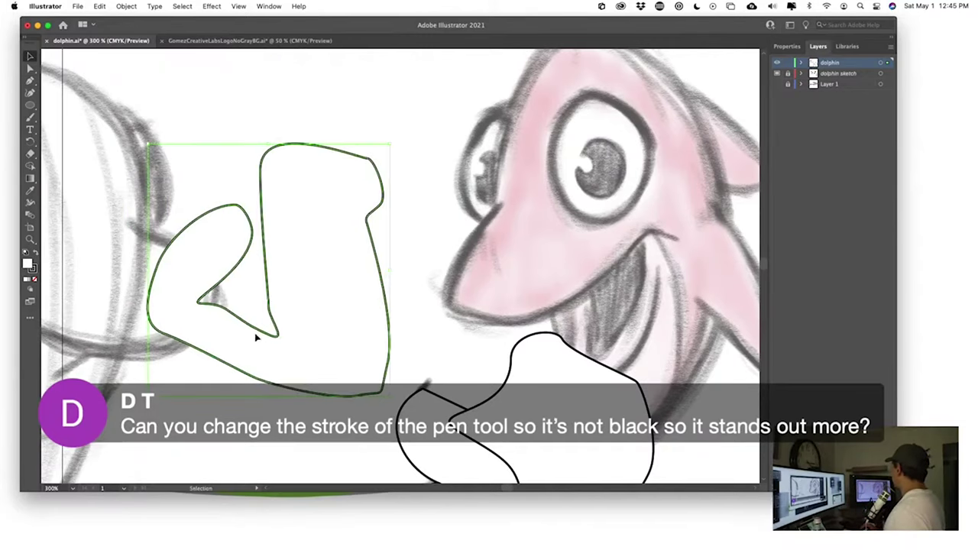
{"action": "left_click_drag", "start_coordinate": [305, 284], "coordinate": [284, 277]}
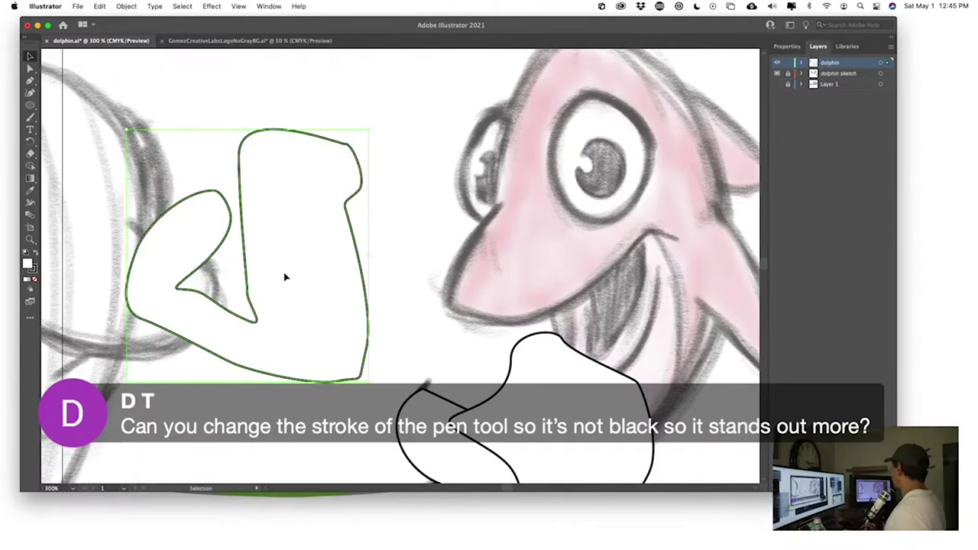
- Raise the arm shape's stroke weight to 9 px and open its Appearance panel
{"action": "left_click", "coordinate": [786, 46]}
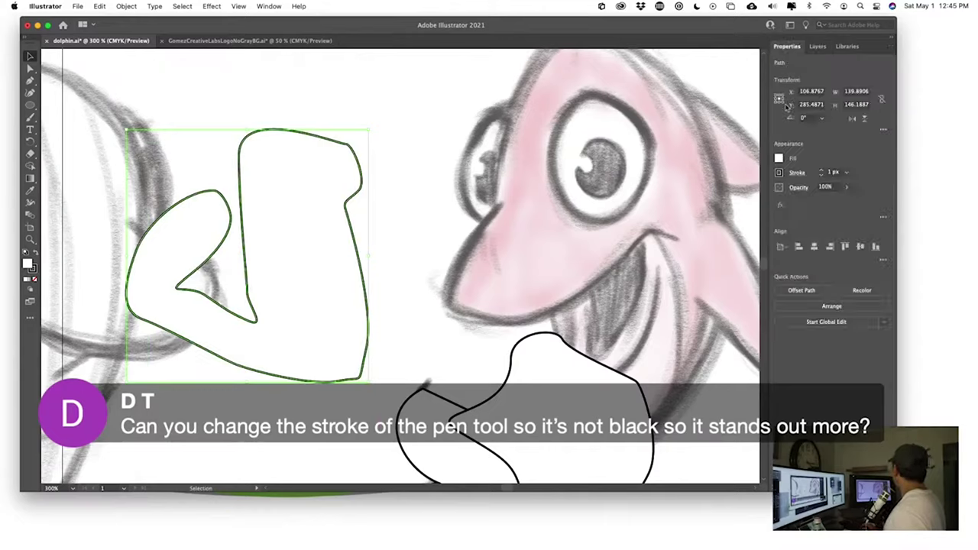
{"action": "left_click", "coordinate": [822, 171]}
{"action": "left_click", "coordinate": [822, 170]}
{"action": "left_click", "coordinate": [822, 170]}
{"action": "left_click", "coordinate": [823, 171]}
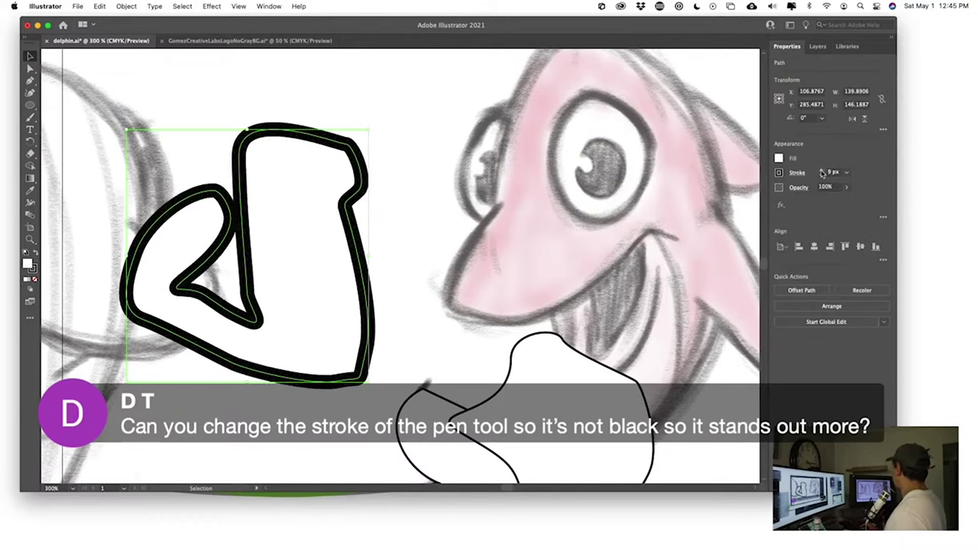
{"action": "left_click", "coordinate": [822, 171]}
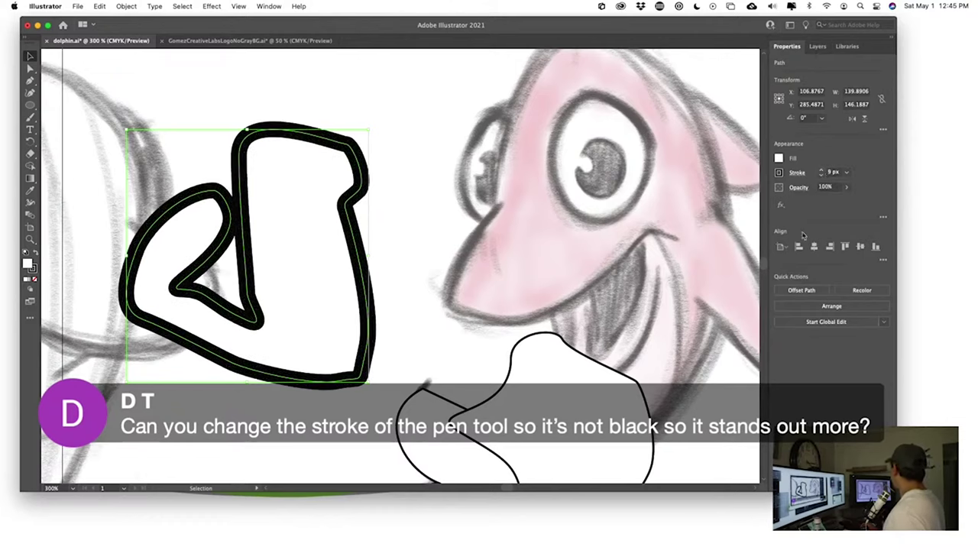
{"action": "left_click", "coordinate": [884, 219]}
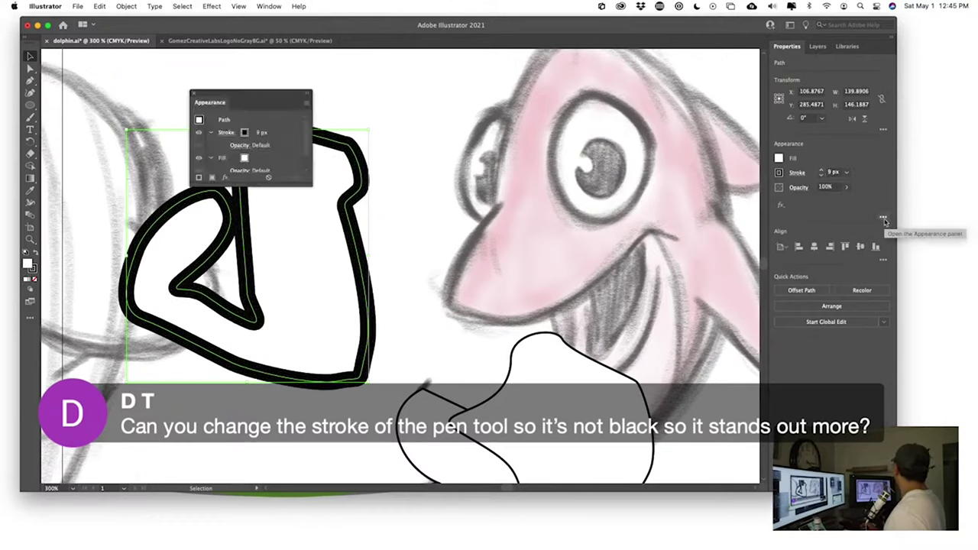
- Add a second stroke to the arm shape, coloured green at 4 px
{"action": "left_click_drag", "start_coordinate": [267, 101], "coordinate": [492, 91]}
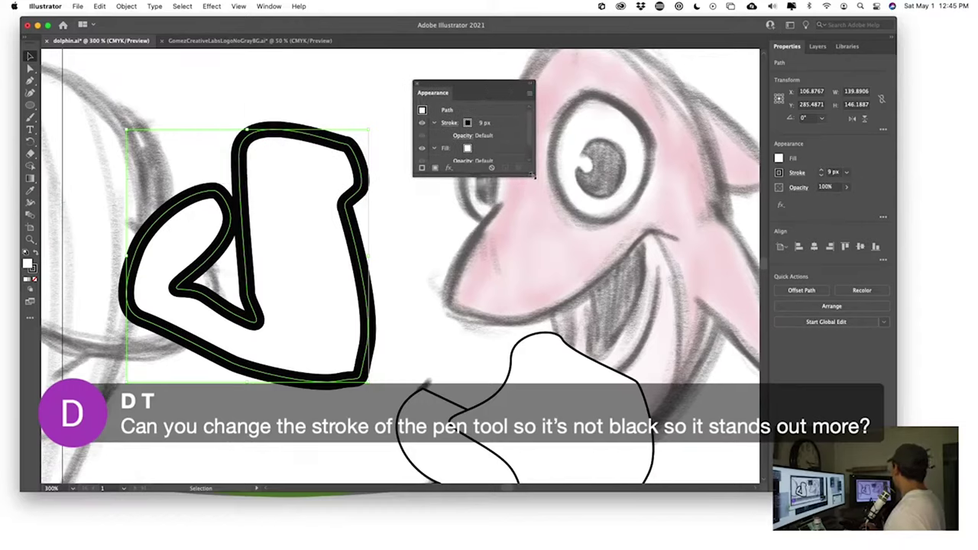
{"action": "left_click_drag", "start_coordinate": [532, 175], "coordinate": [584, 275]}
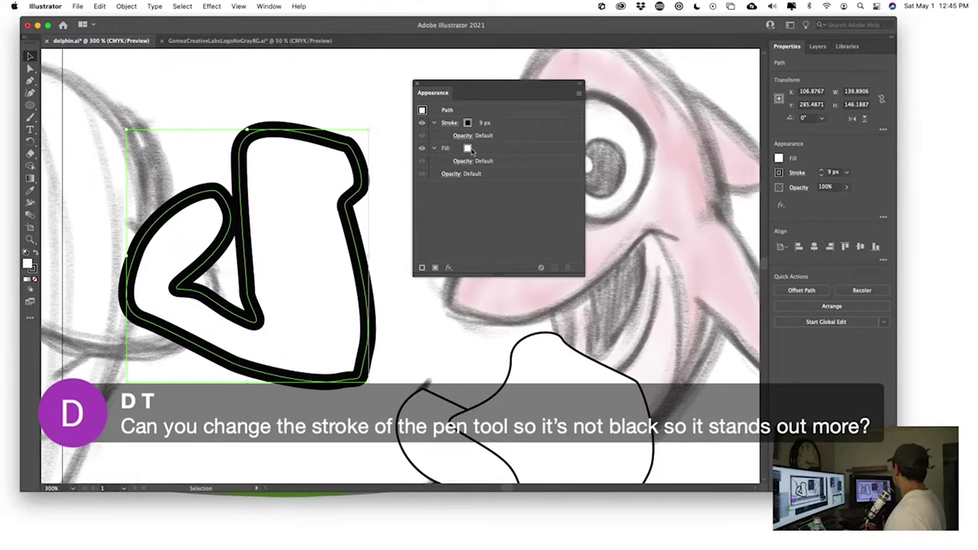
{"action": "left_click", "coordinate": [509, 124]}
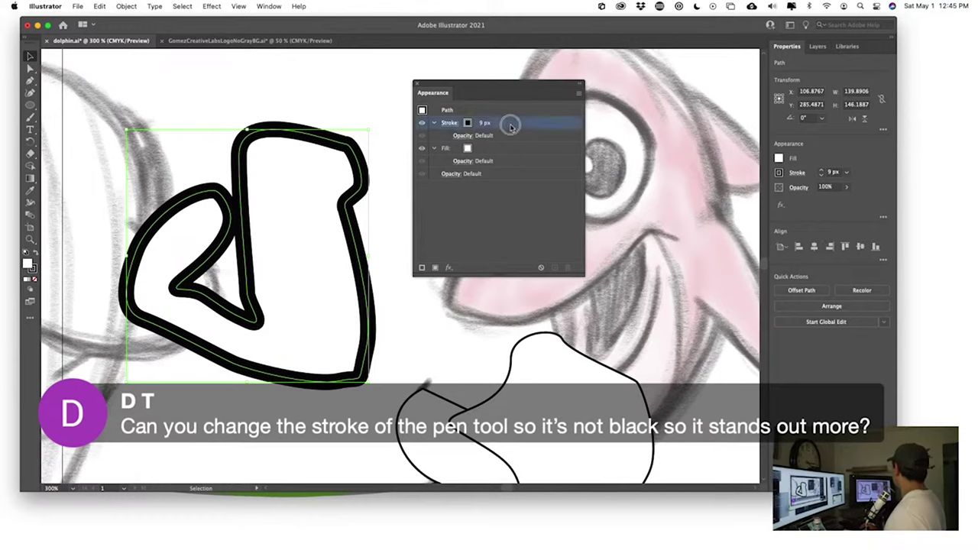
{"action": "left_click", "coordinate": [422, 269]}
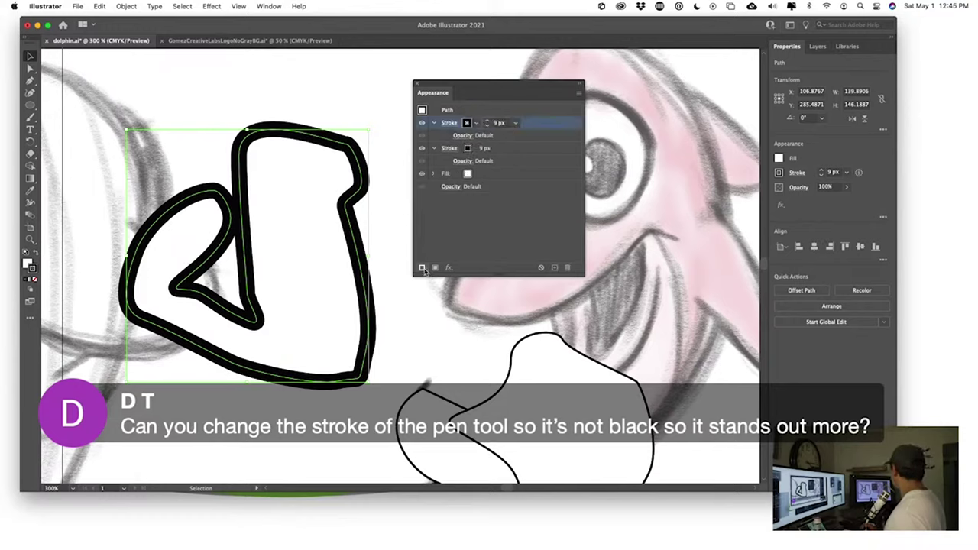
{"action": "left_click", "coordinate": [467, 124]}
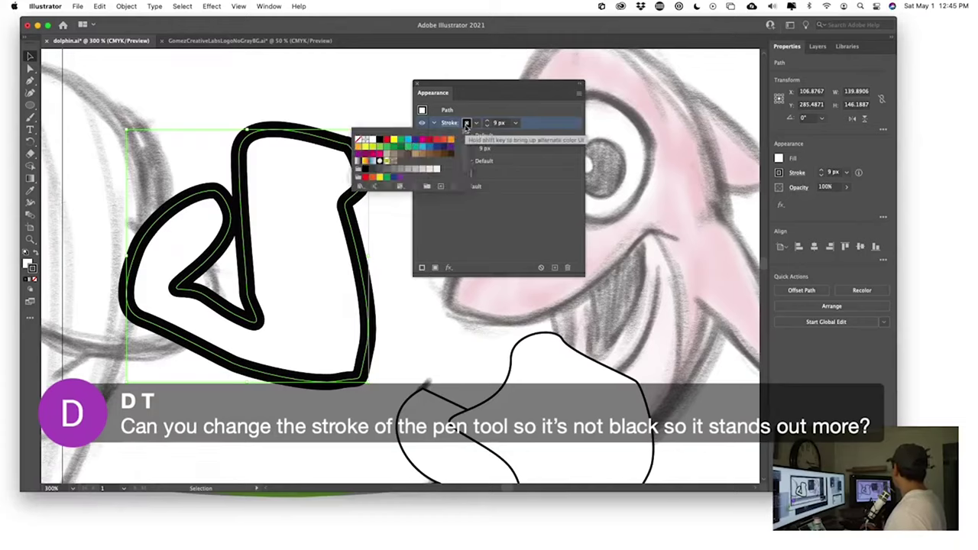
{"action": "left_click", "coordinate": [408, 150]}
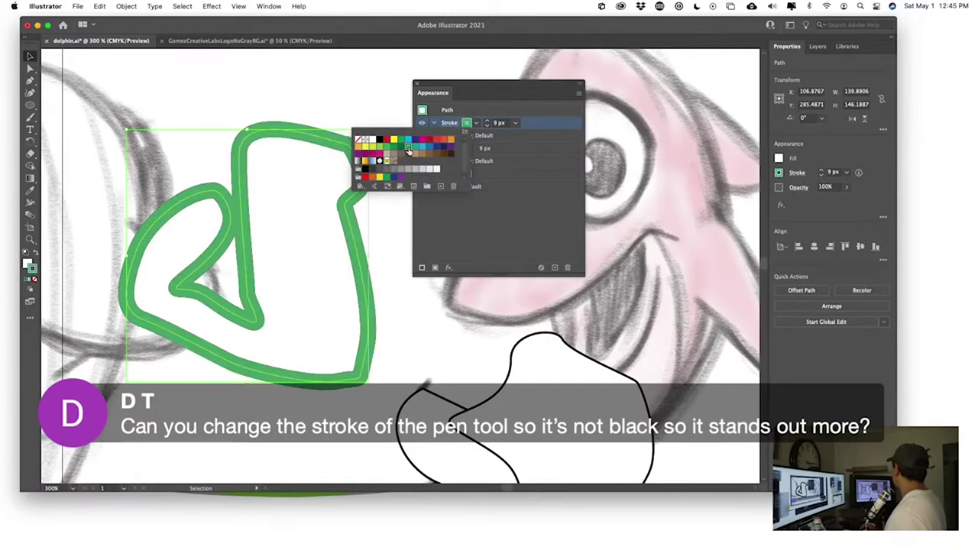
{"action": "left_click", "coordinate": [487, 126]}
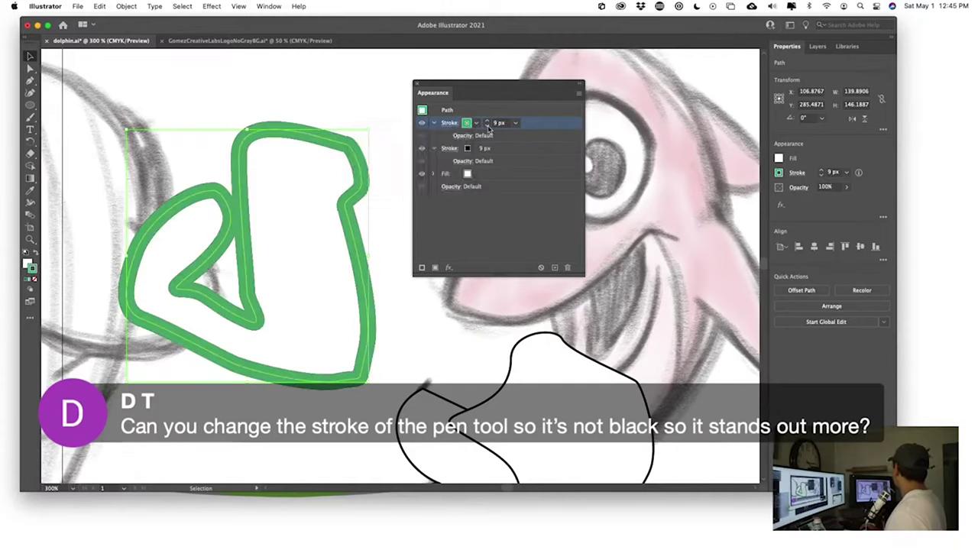
{"action": "left_click", "coordinate": [488, 126]}
{"action": "left_click", "coordinate": [487, 126]}
{"action": "left_click", "coordinate": [488, 126]}
{"action": "left_click", "coordinate": [487, 126]}
{"action": "left_click", "coordinate": [487, 126]}
{"action": "left_click", "coordinate": [487, 126]}
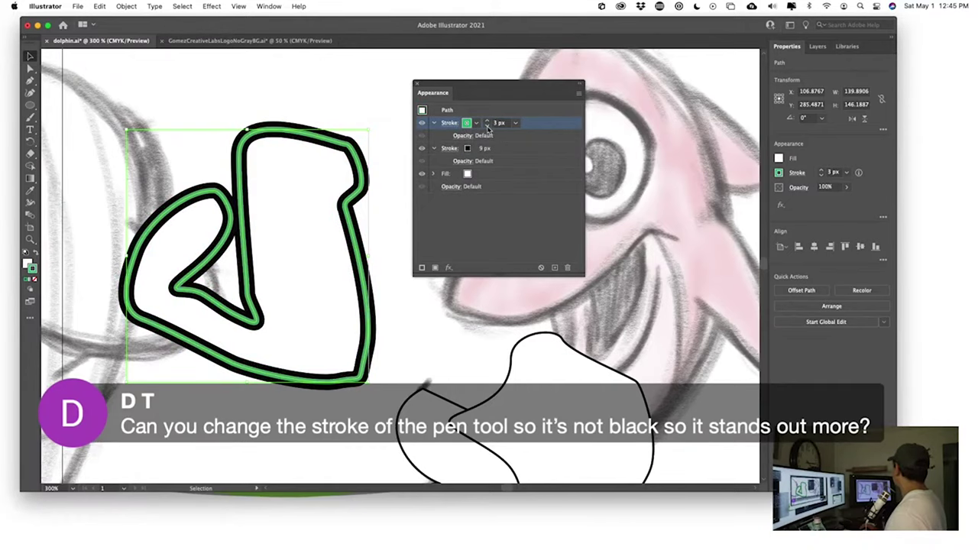
{"action": "left_click", "coordinate": [489, 122]}
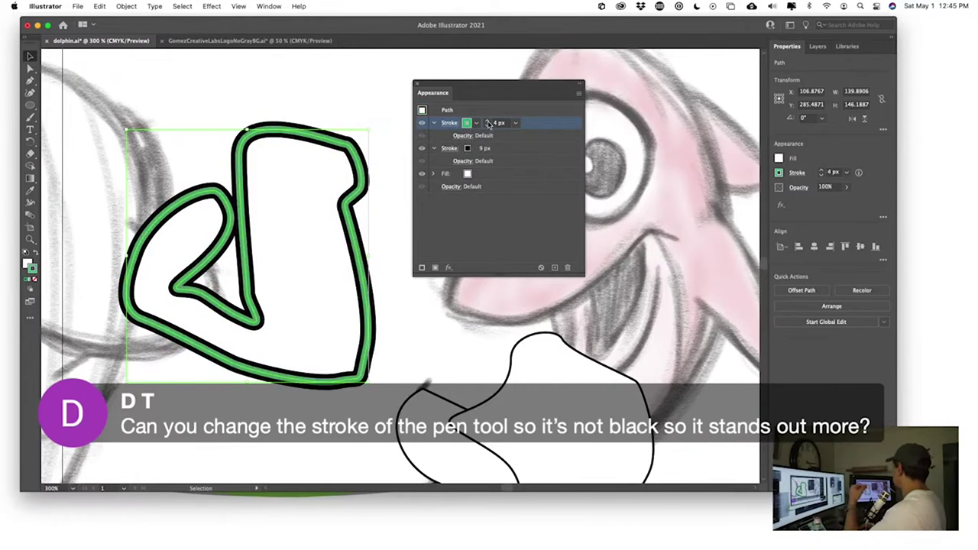
- Thicken the black stroke beneath to 14 px
{"action": "left_click", "coordinate": [451, 148]}
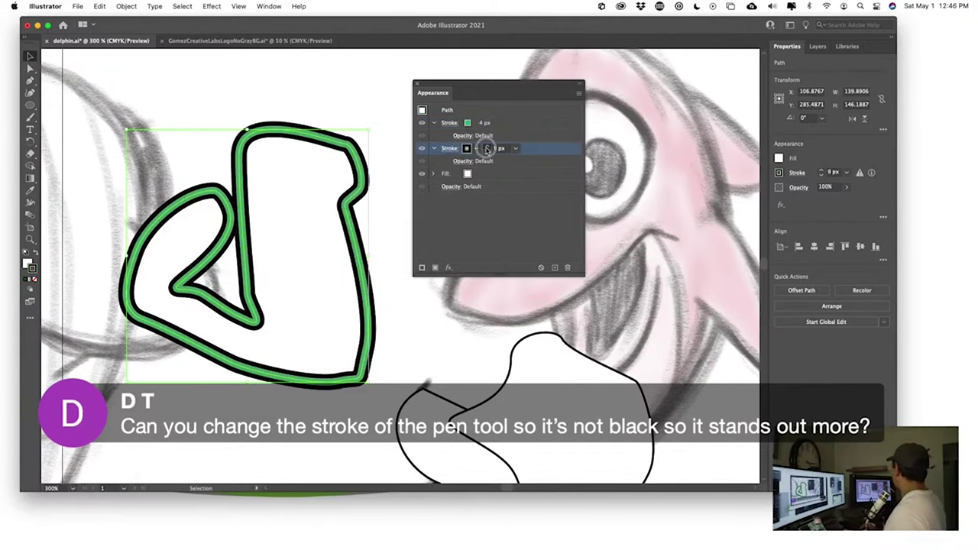
{"action": "left_click", "coordinate": [487, 147]}
{"action": "left_click", "coordinate": [487, 148]}
{"action": "left_click", "coordinate": [486, 147]}
{"action": "left_click", "coordinate": [487, 148]}
{"action": "left_click", "coordinate": [487, 148]}
{"action": "key", "text": "super+shift+a"}
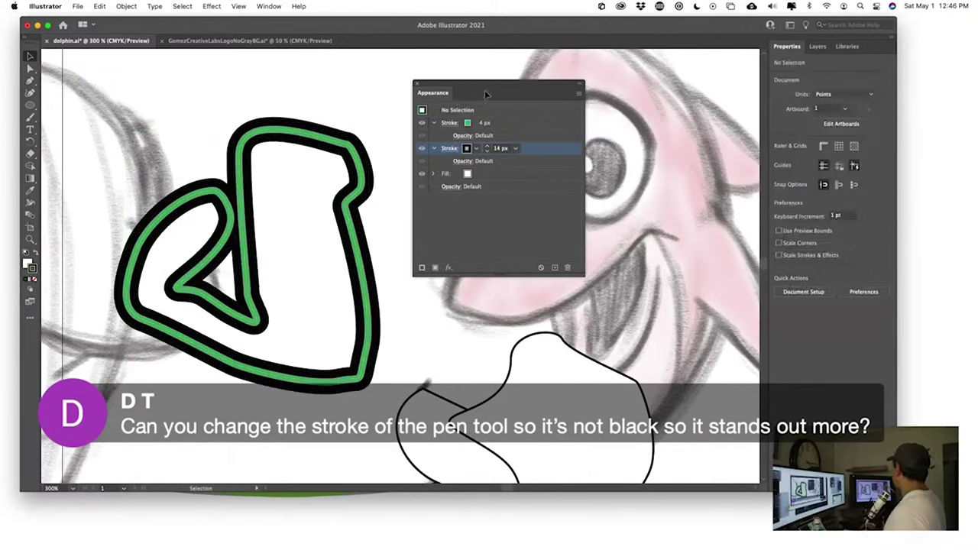
{"action": "left_click_drag", "start_coordinate": [492, 94], "coordinate": [550, 94]}
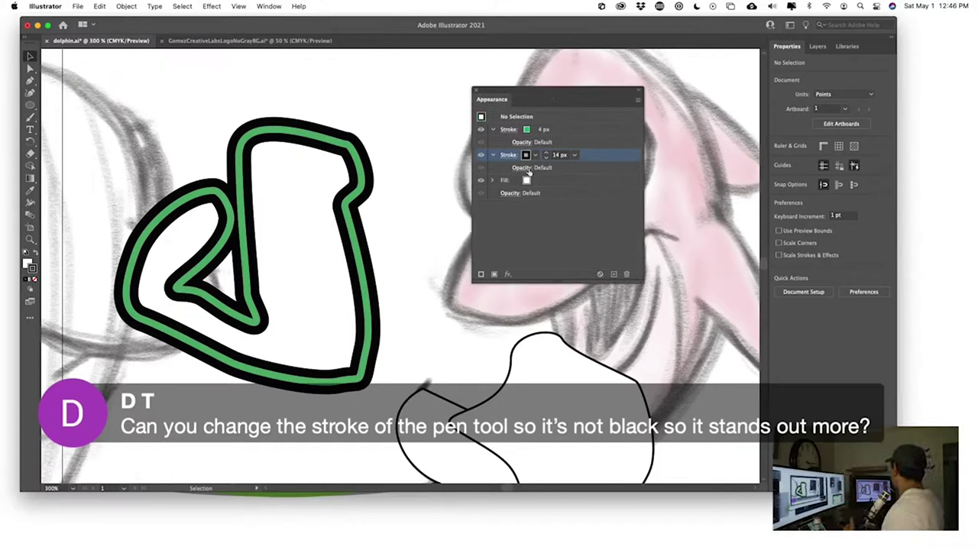
{"action": "left_click", "coordinate": [558, 130]}
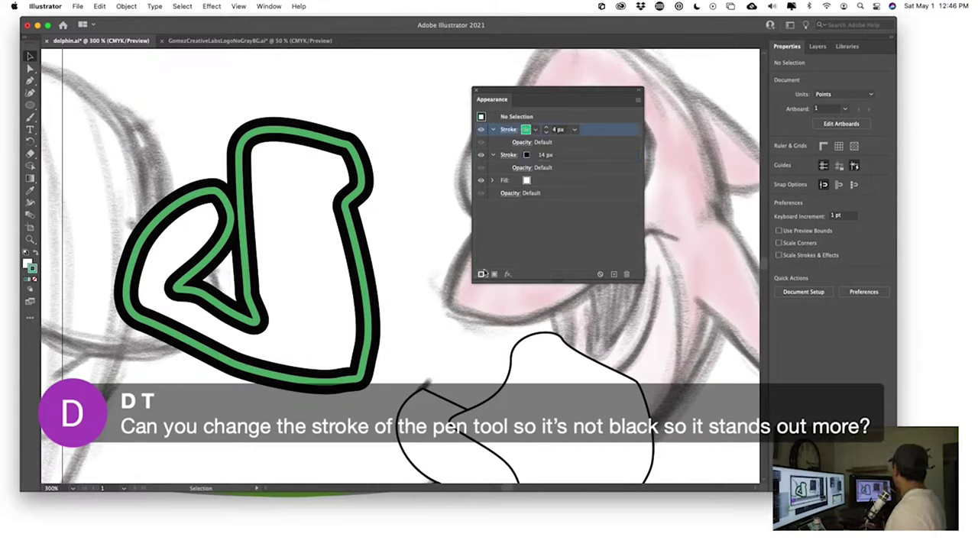
{"action": "left_click", "coordinate": [480, 274]}
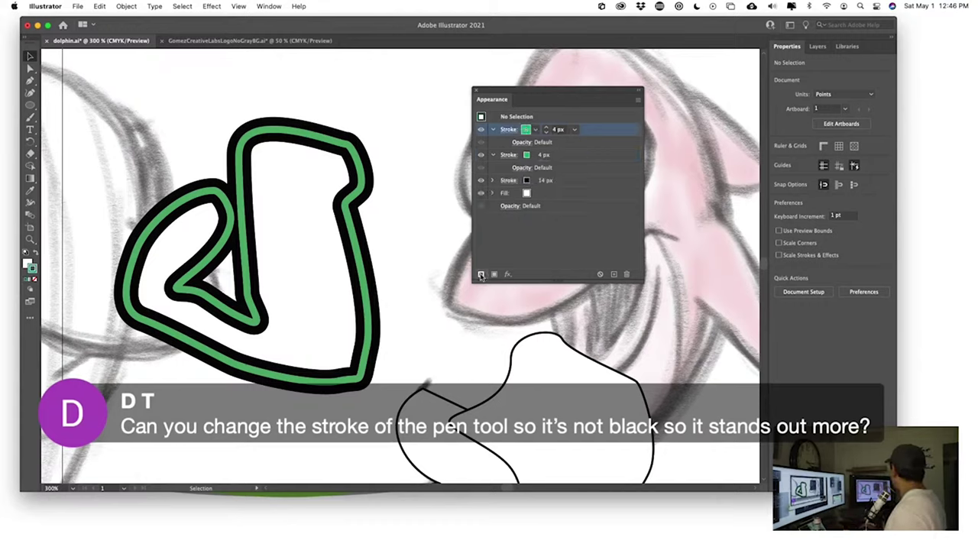
{"action": "left_click", "coordinate": [545, 135]}
{"action": "left_click", "coordinate": [545, 135]}
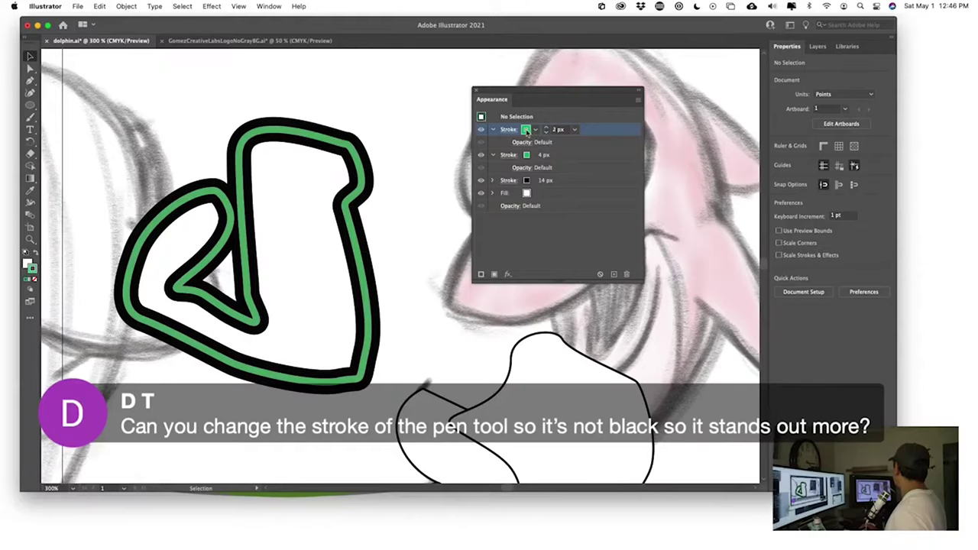
{"action": "left_click", "coordinate": [525, 131]}
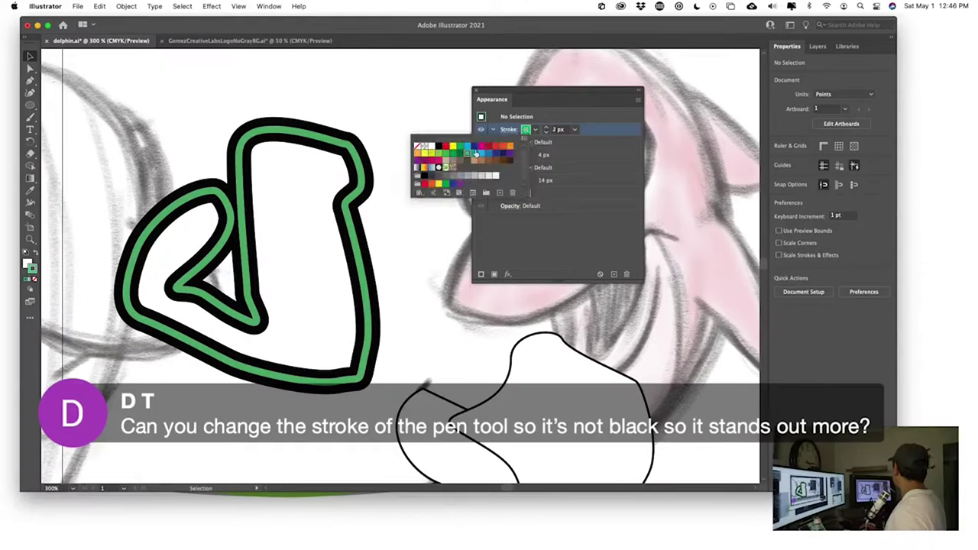
{"action": "left_click", "coordinate": [431, 154]}
{"action": "left_click", "coordinate": [568, 225]}
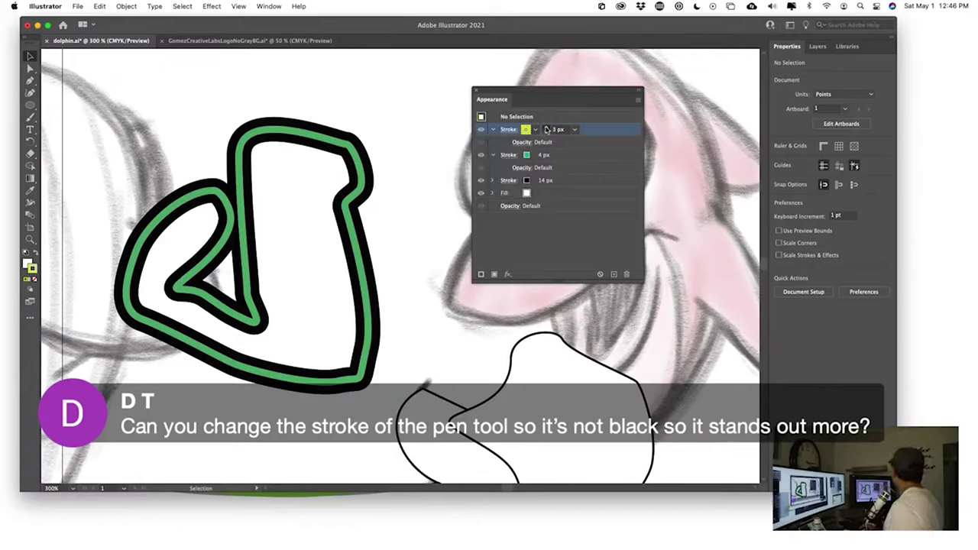
{"action": "left_click_drag", "start_coordinate": [593, 138], "coordinate": [592, 190]}
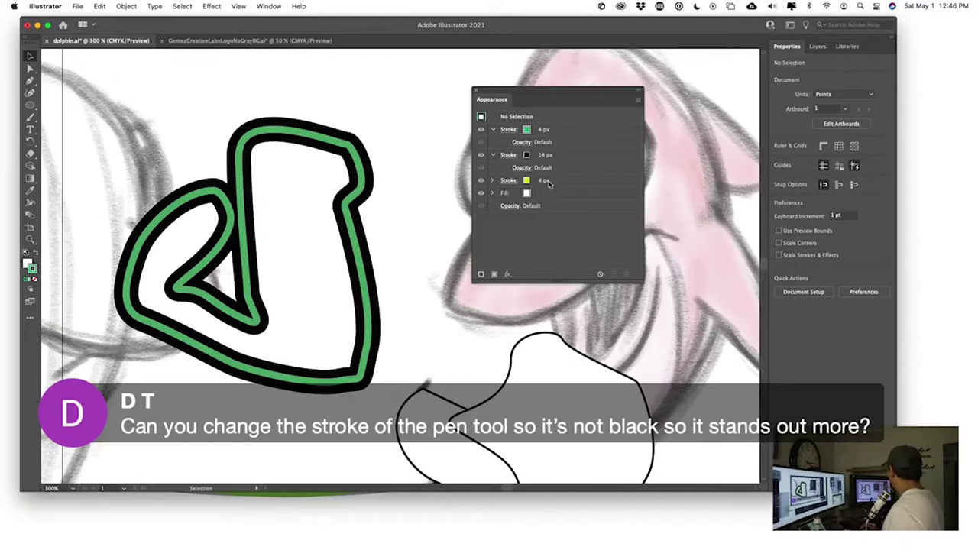
{"action": "left_click", "coordinate": [562, 181]}
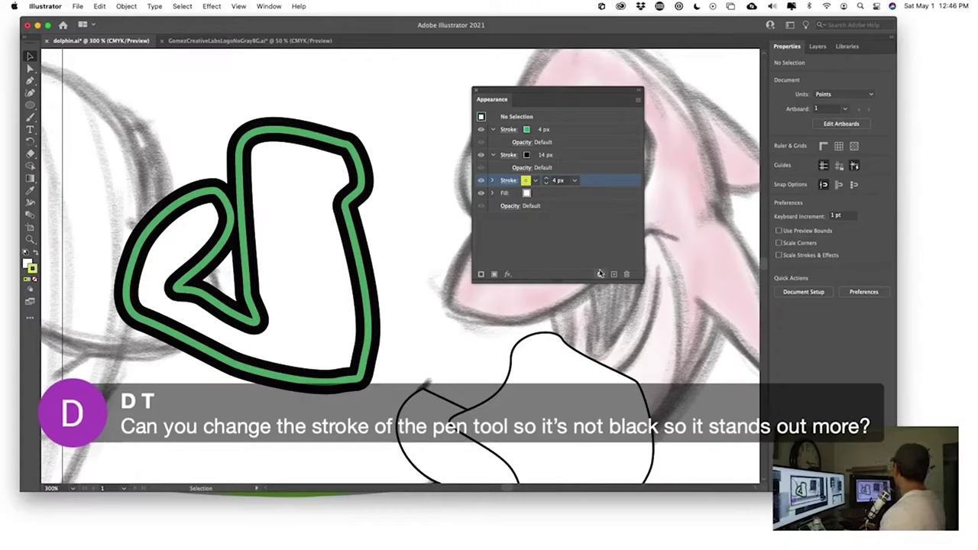
{"action": "left_click", "coordinate": [626, 276]}
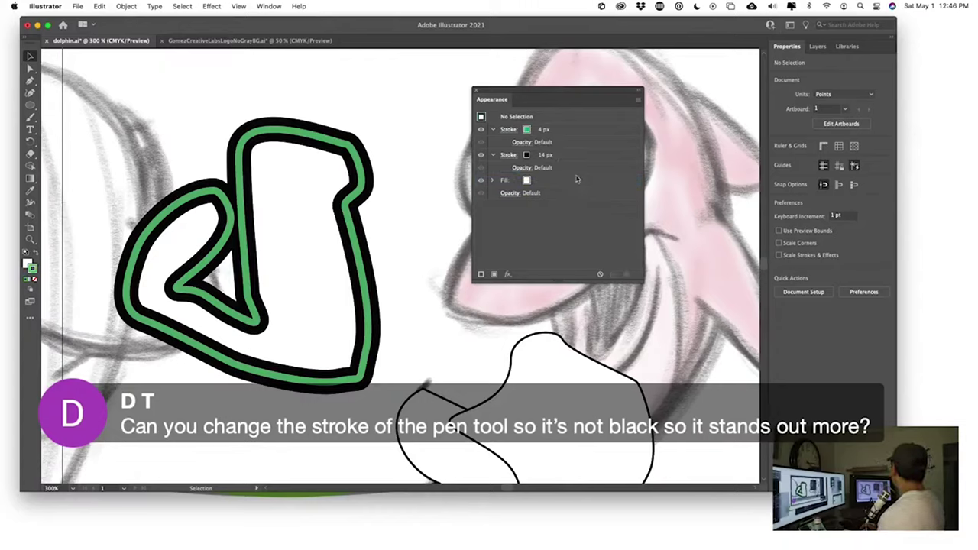
{"action": "left_click", "coordinate": [565, 131]}
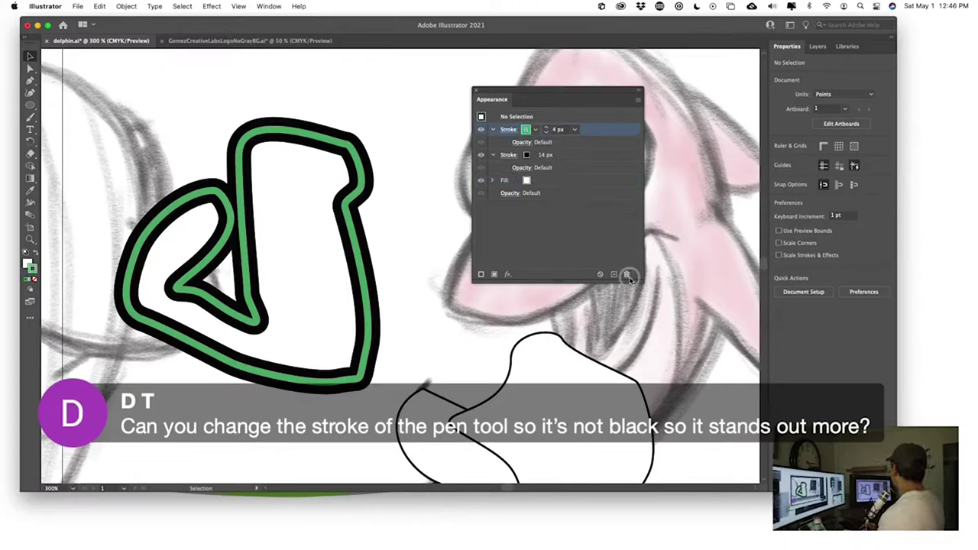
{"action": "left_click", "coordinate": [627, 276]}
{"action": "left_click", "coordinate": [567, 131]}
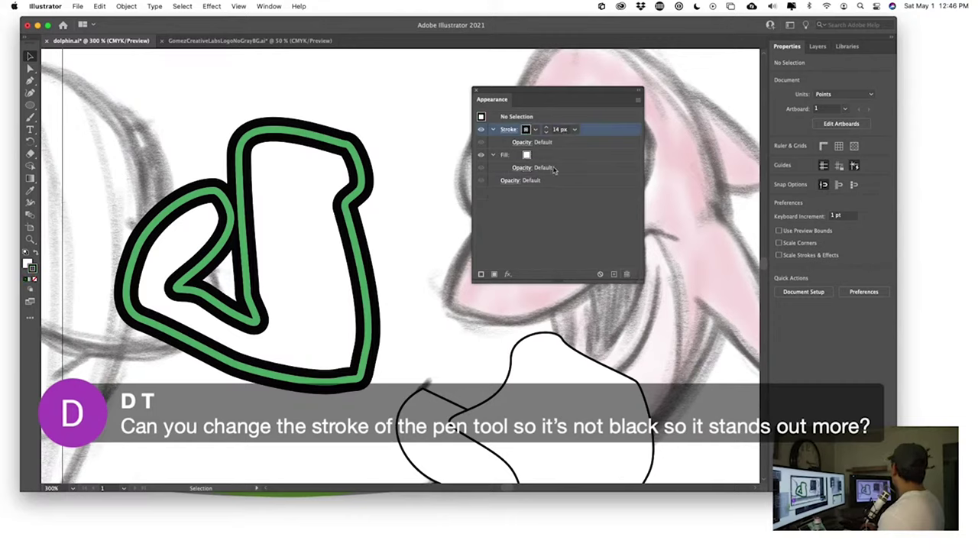
- Delete the green stroke and set the remaining black stroke to 2 px
{"action": "key", "text": "super+z"}
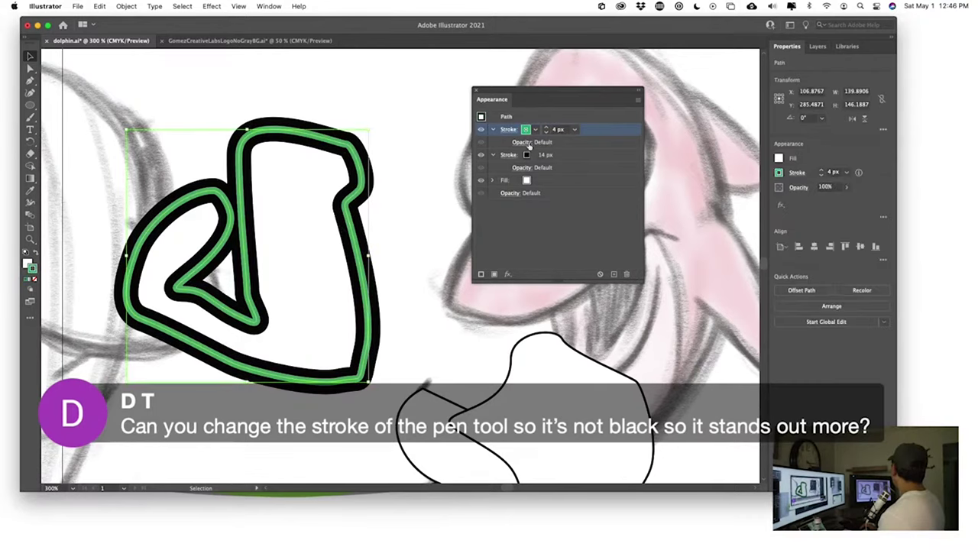
{"action": "left_click", "coordinate": [627, 273]}
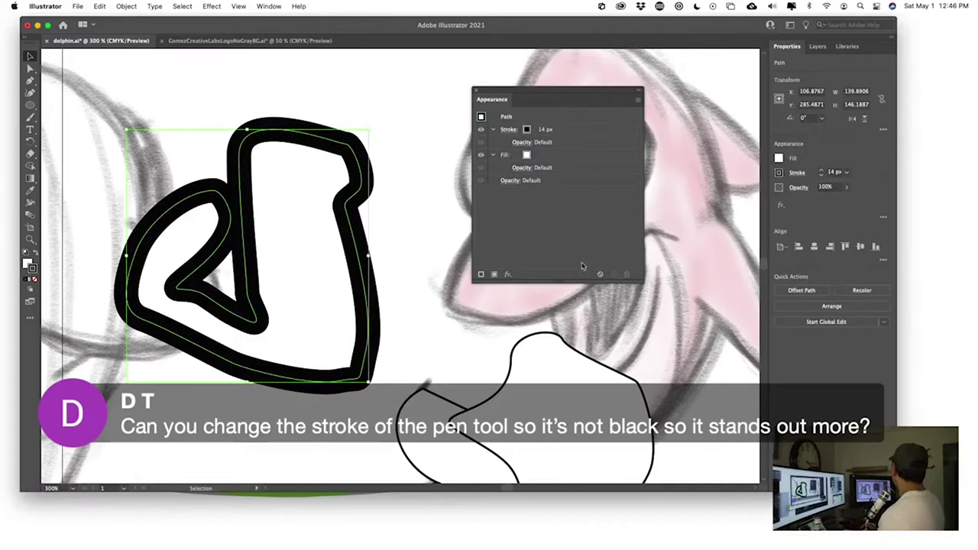
{"action": "left_click", "coordinate": [544, 134]}
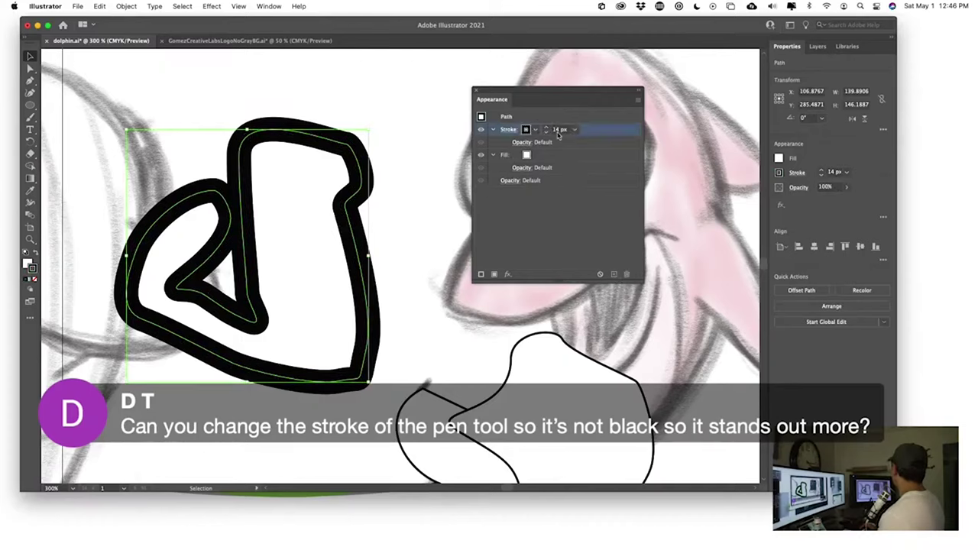
{"action": "left_click", "coordinate": [553, 130]}
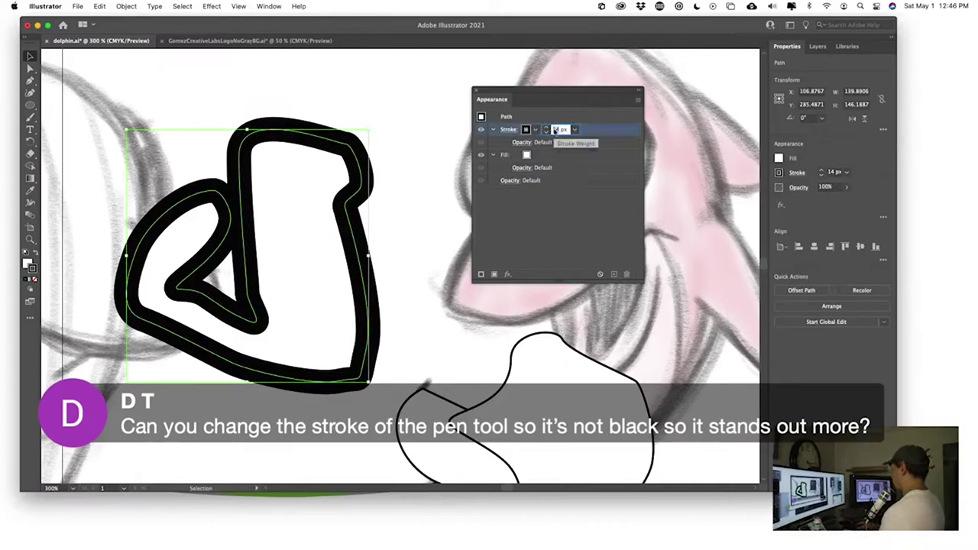
{"action": "type", "text": "2"}
{"action": "key", "text": "Return"}
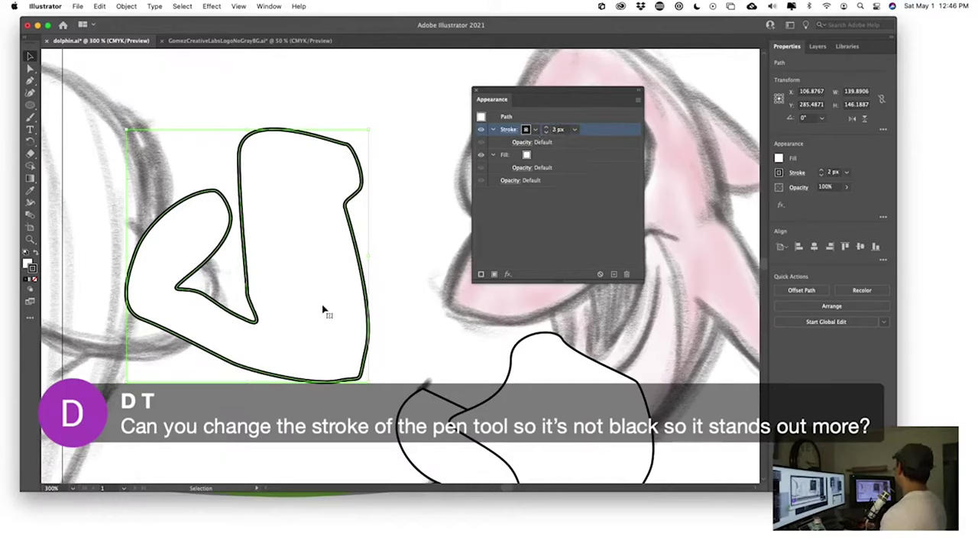
- Select and delete both practice shapes, close the Appearance panel, and return to the Pen tool
{"action": "left_click", "coordinate": [463, 395]}
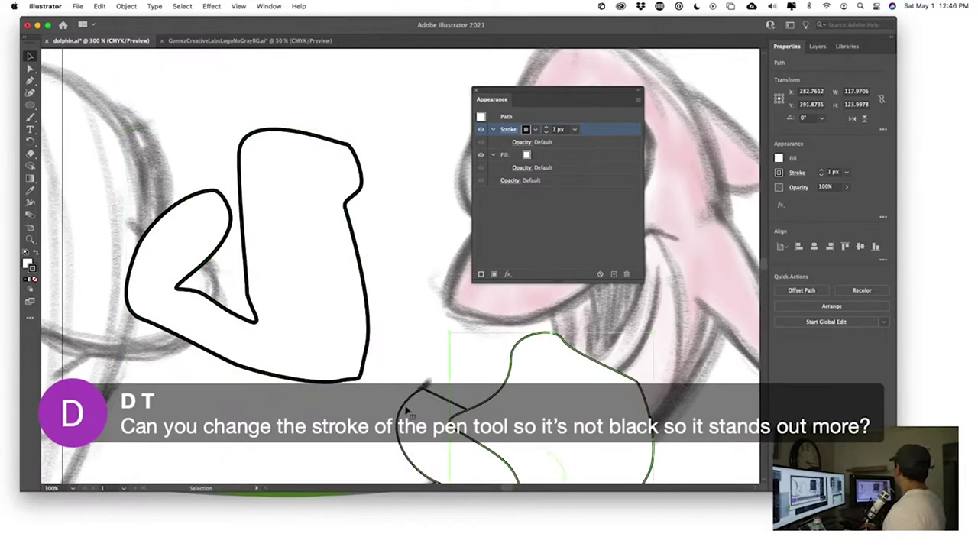
{"action": "left_click_drag", "start_coordinate": [316, 381], "coordinate": [392, 416]}
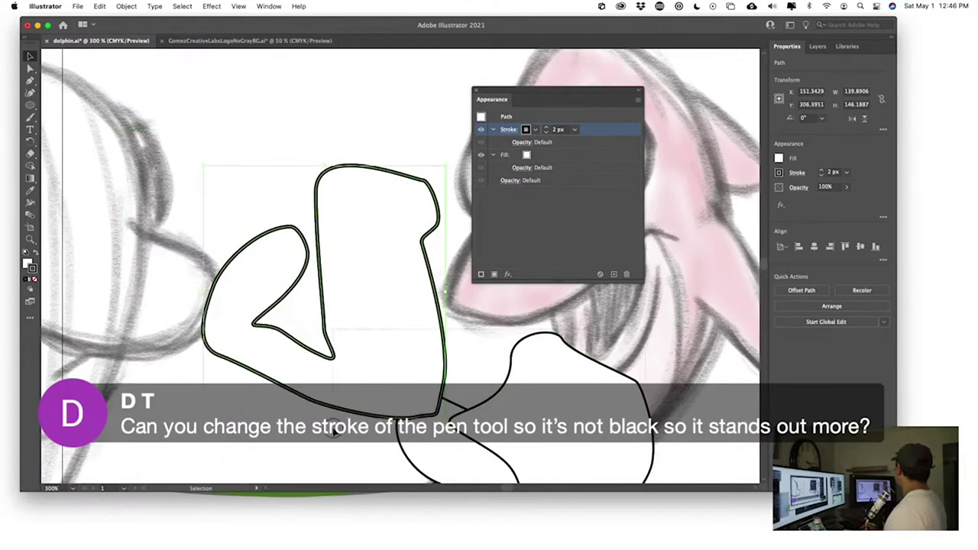
{"action": "key", "text": "Delete"}
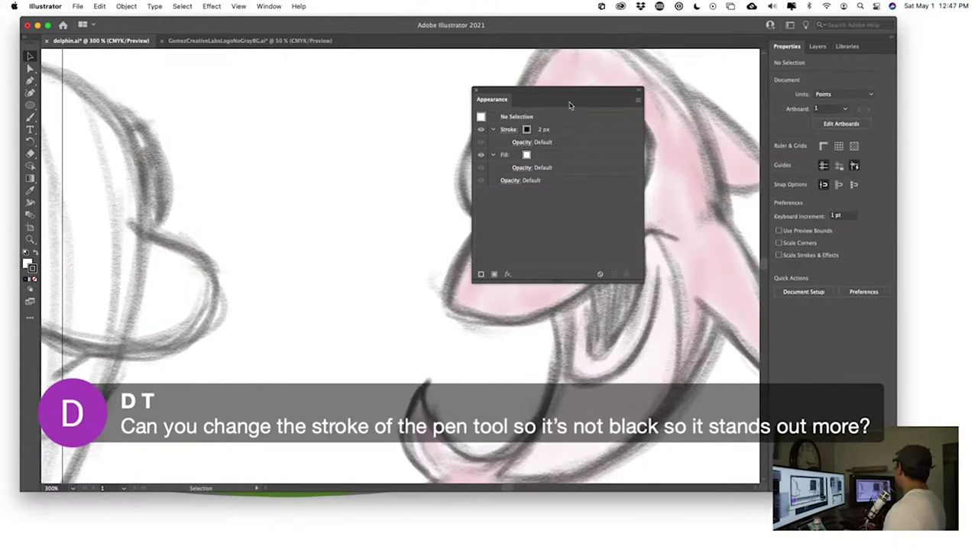
{"action": "left_click", "coordinate": [475, 91]}
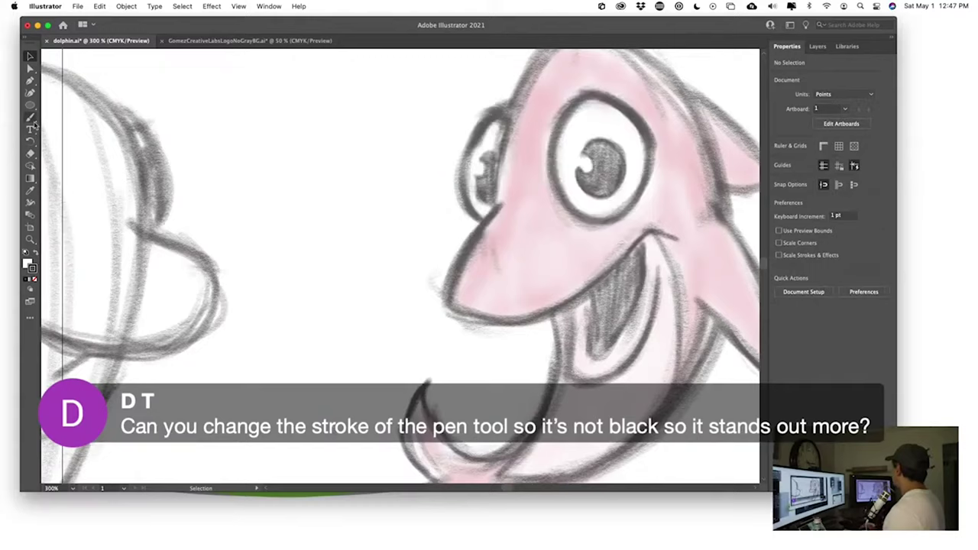
{"action": "left_click", "coordinate": [30, 81]}
{"action": "left_click_drag", "start_coordinate": [492, 369], "coordinate": [375, 227]}
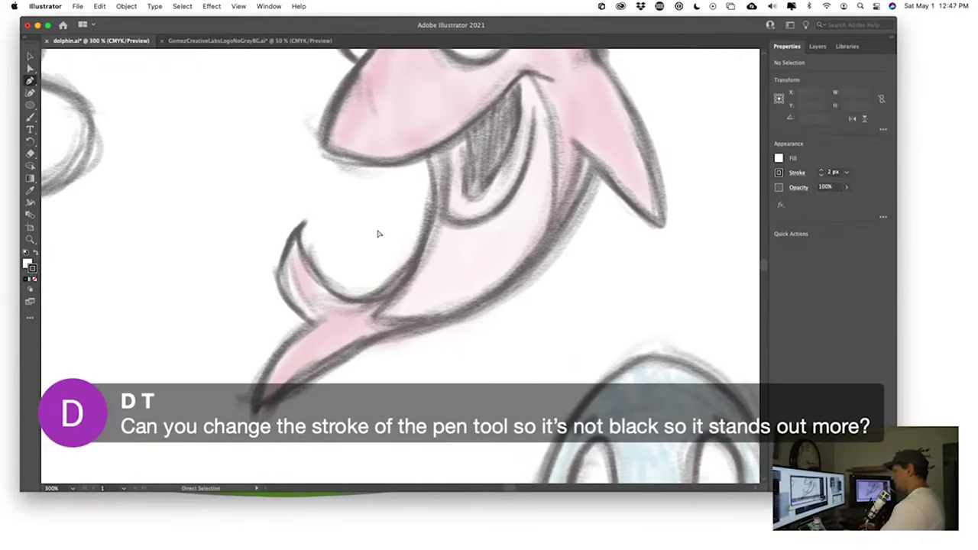
- Zoom to 400% on the lower jaw and tail, and set the Fill to None
{"action": "key", "text": "super+equal"}
{"action": "left_click_drag", "start_coordinate": [328, 311], "coordinate": [303, 322]}
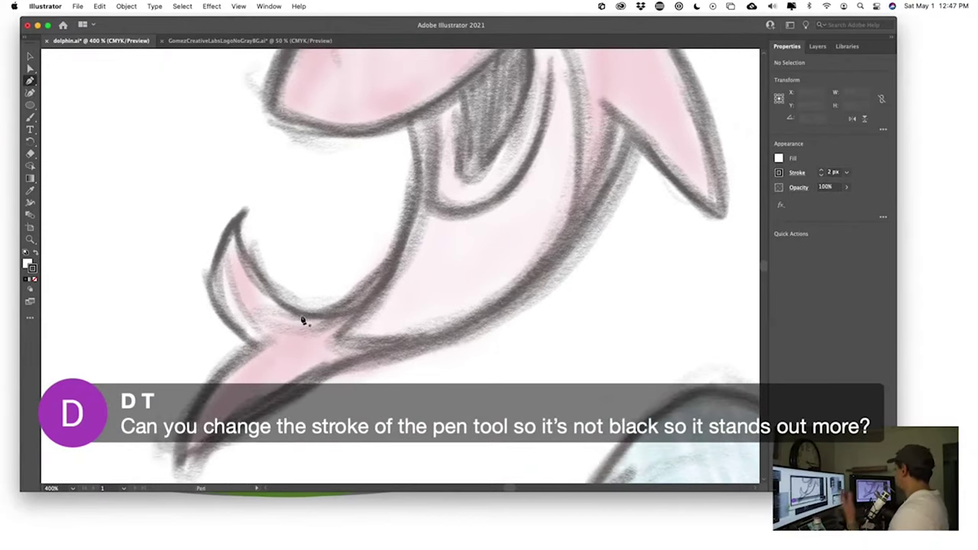
{"action": "left_click", "coordinate": [34, 280]}
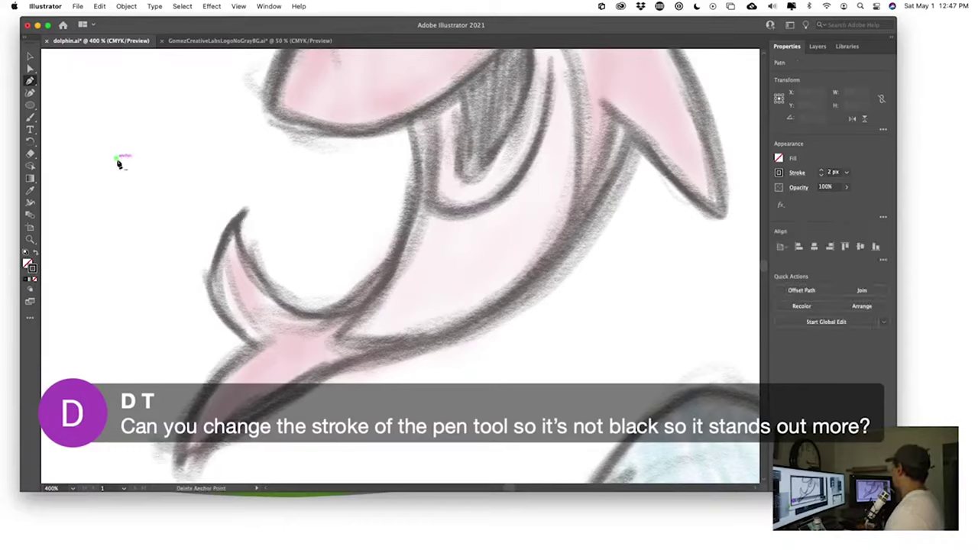
- Draw a closed three-point triangle with the Pen tool above the dolphin's jaw
{"action": "left_click", "coordinate": [115, 158]}
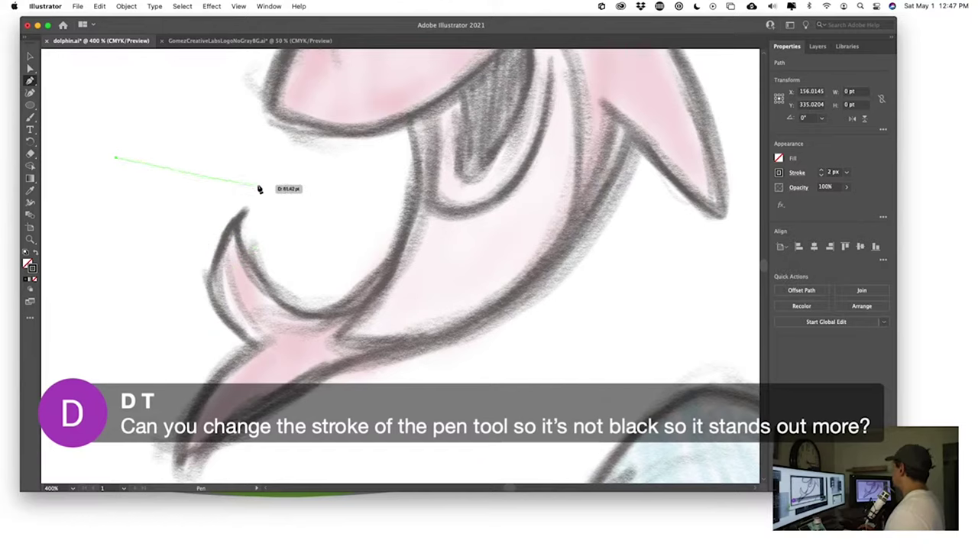
{"action": "left_click", "coordinate": [288, 190]}
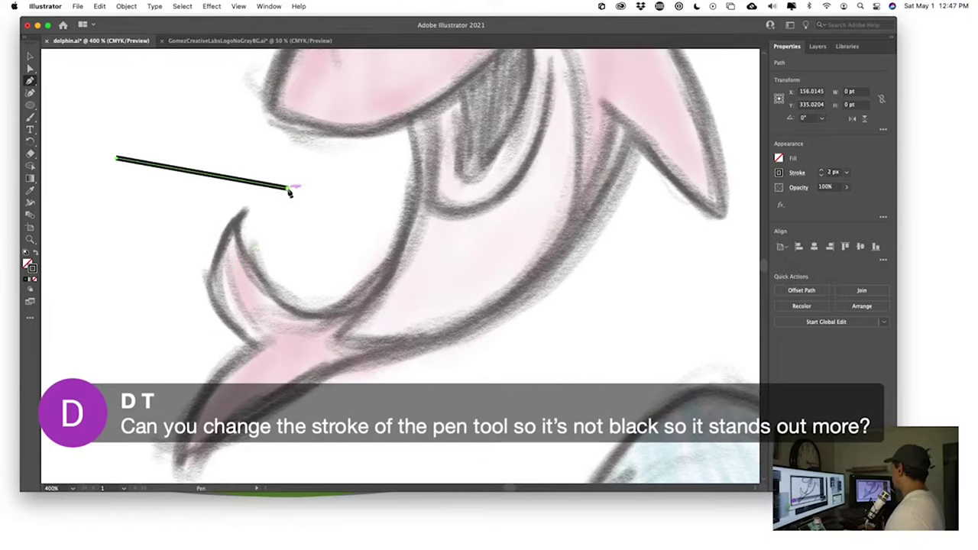
{"action": "left_click", "coordinate": [223, 97]}
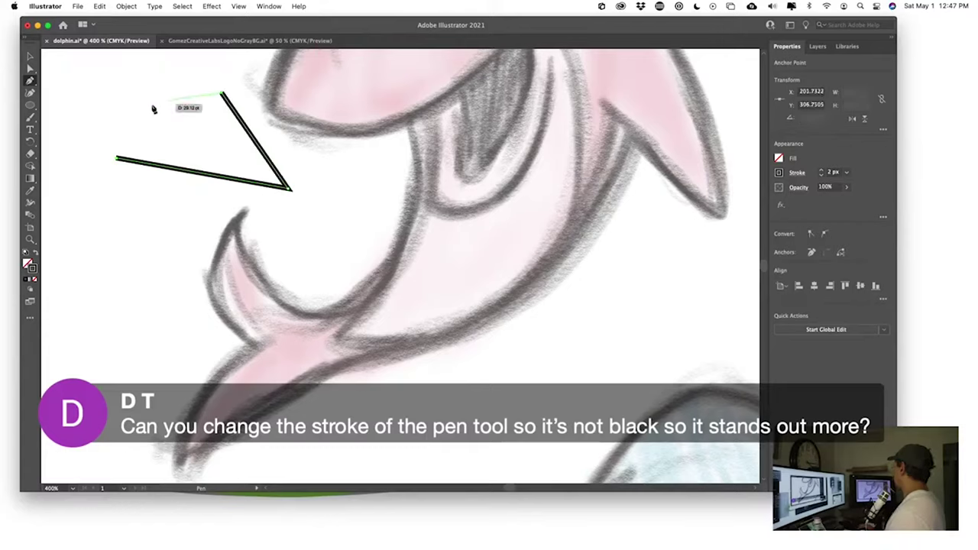
{"action": "left_click", "coordinate": [117, 160]}
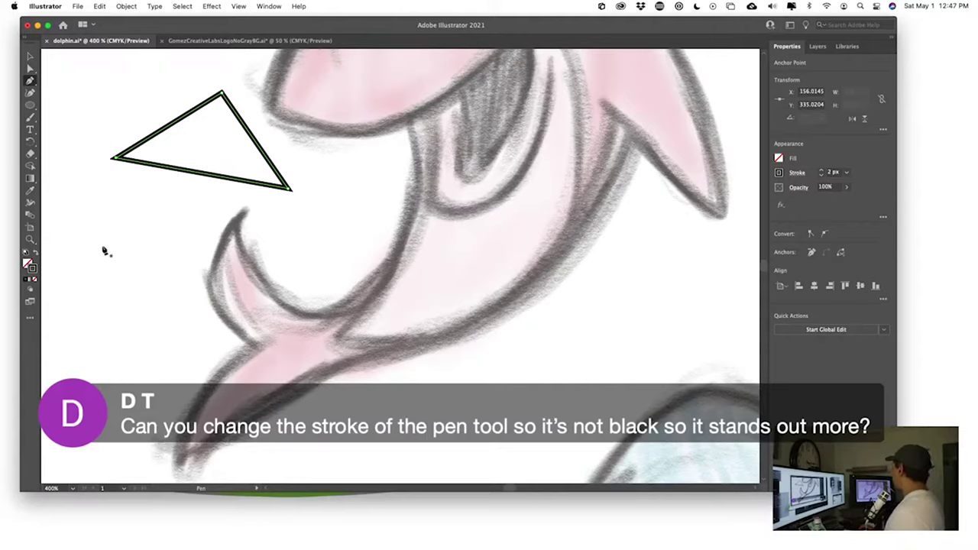
- Start a new curved open path with two smooth anchors near the tail
{"action": "left_click", "coordinate": [103, 249]}
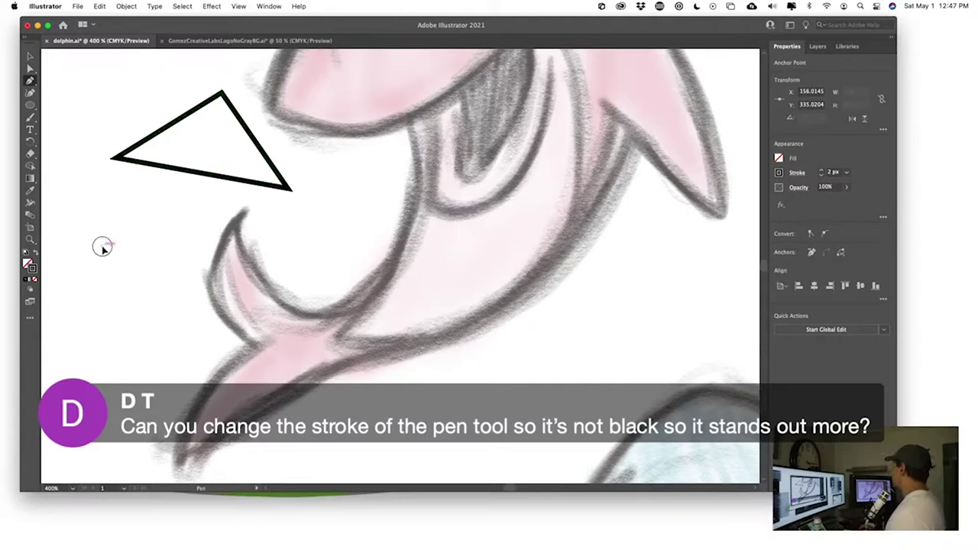
{"action": "left_click_drag", "start_coordinate": [103, 249], "coordinate": [62, 306]}
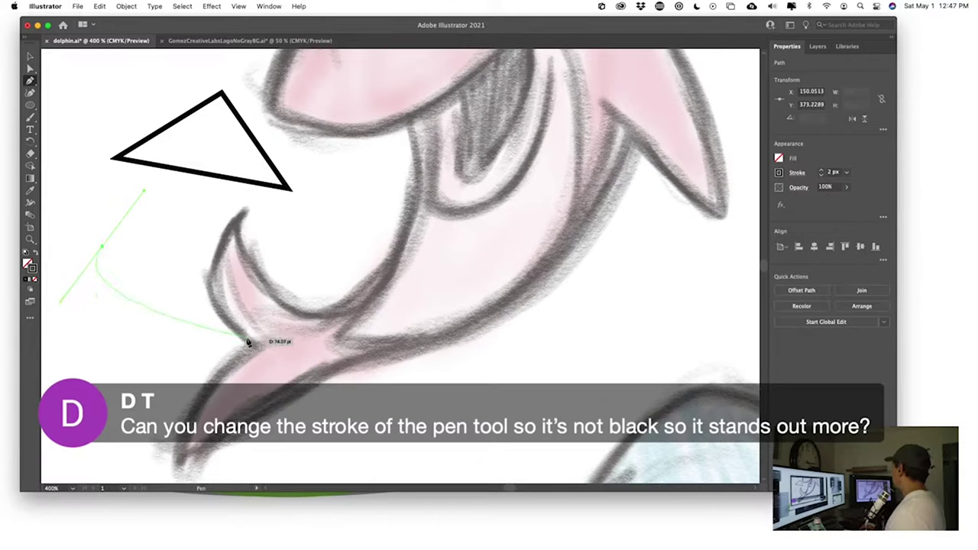
{"action": "left_click_drag", "start_coordinate": [247, 340], "coordinate": [349, 297]}
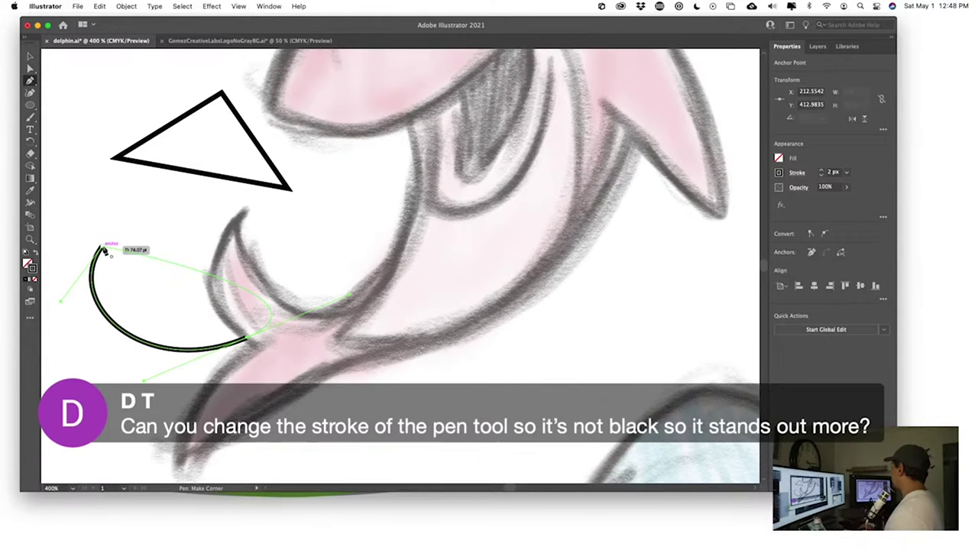
- Join the open arc's ends with Cmd+J into a closed oval
{"action": "scroll", "coordinate": [87, 252], "scroll_direction": "left", "scroll_amount": 3}
{"action": "scroll", "coordinate": [46, 287], "scroll_direction": "left", "scroll_amount": 5}
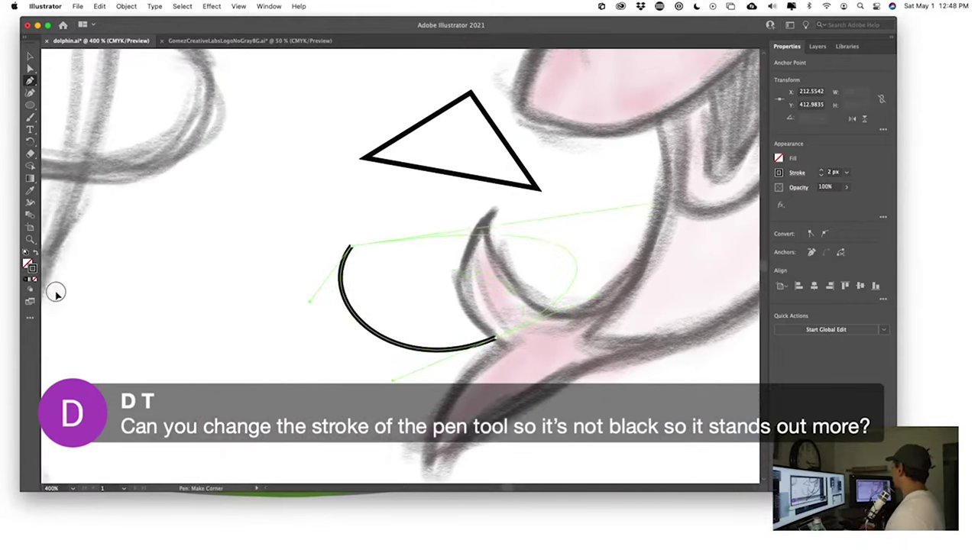
{"action": "key", "text": "super+j"}
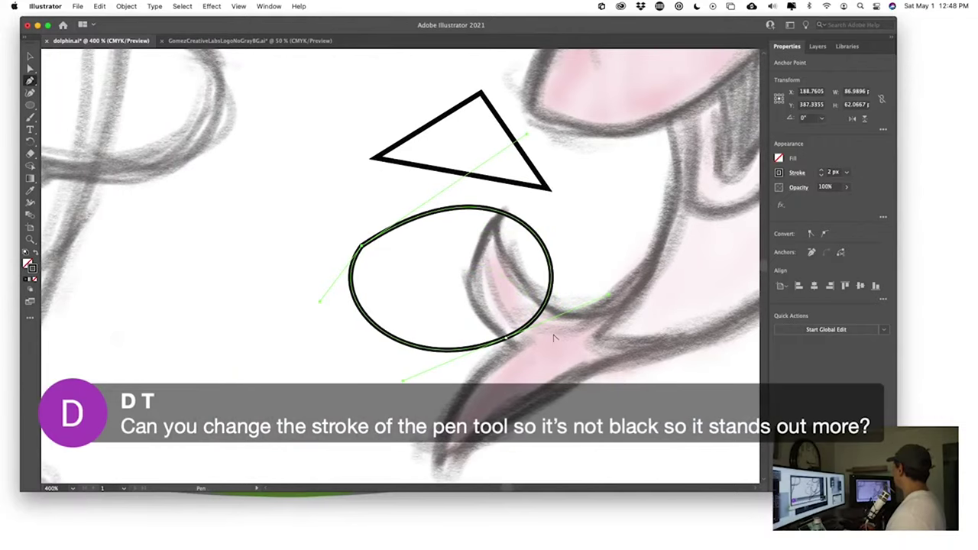
{"action": "scroll", "coordinate": [474, 359], "scroll_direction": "right", "scroll_amount": 6}
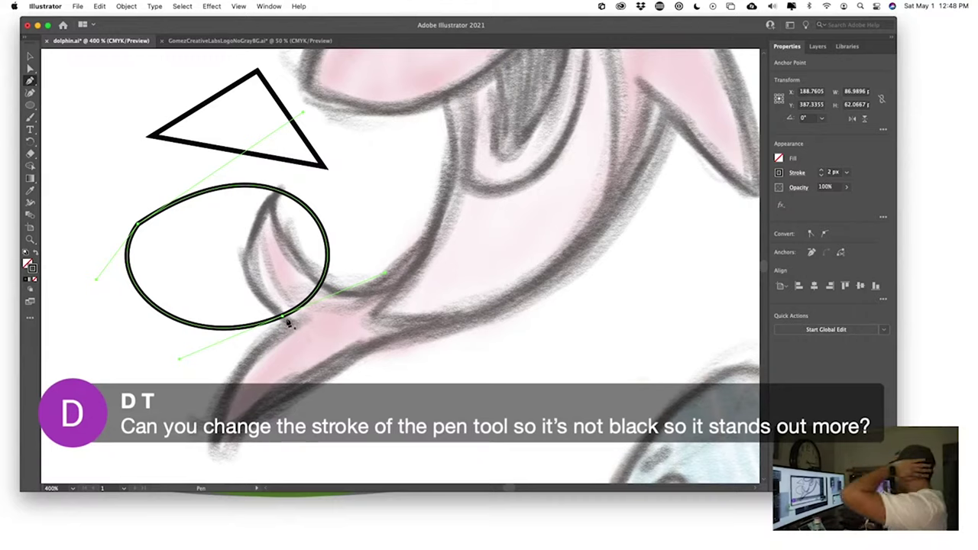
- Draw a closed four-sided shape with the Pen tool
{"action": "left_click", "coordinate": [412, 172]}
{"action": "left_click", "coordinate": [409, 256]}
{"action": "left_click", "coordinate": [504, 184]}
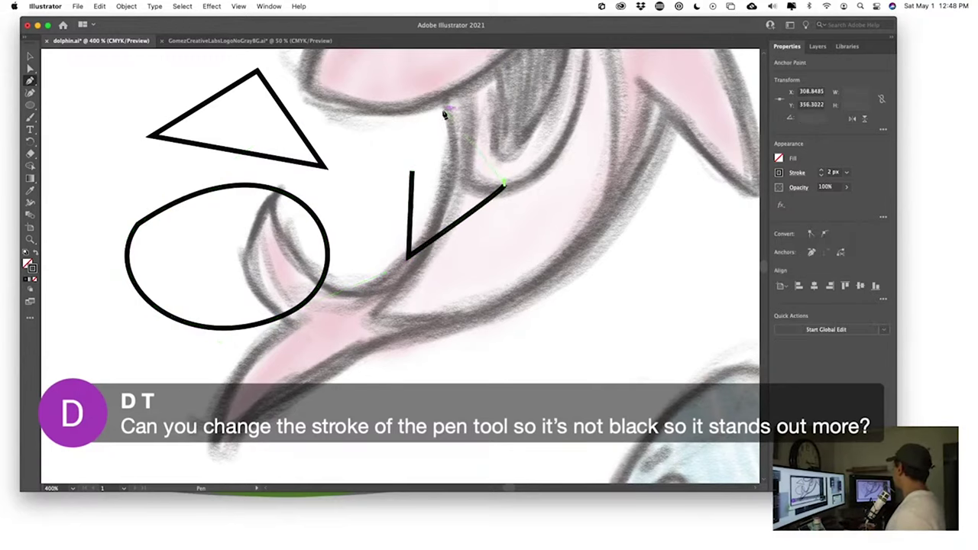
{"action": "left_click", "coordinate": [442, 110]}
{"action": "left_click", "coordinate": [412, 172]}
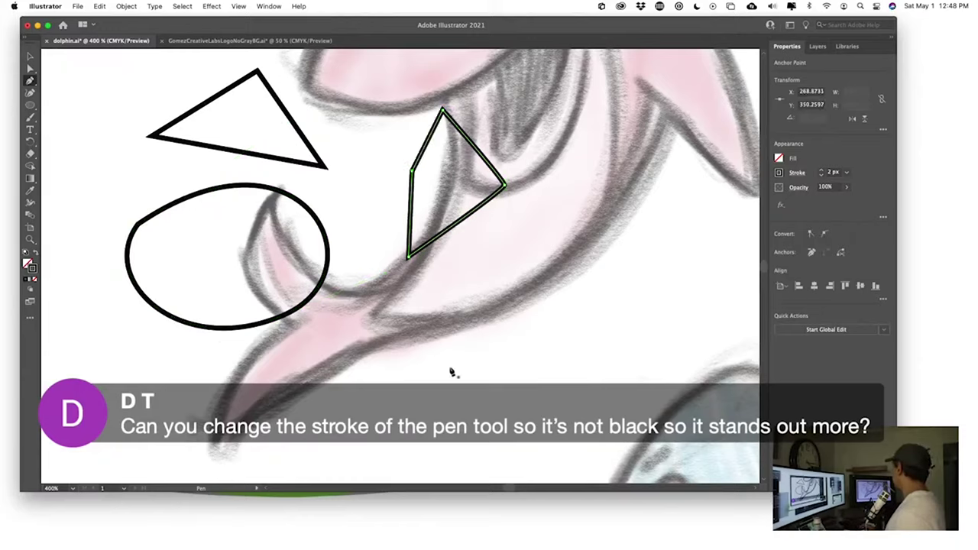
{"action": "left_click", "coordinate": [408, 311], "text": "super"}
- Draw a new curved open path below the four-sided shape
{"action": "left_click_drag", "start_coordinate": [412, 394], "coordinate": [527, 400]}
{"action": "left_click_drag", "start_coordinate": [586, 350], "coordinate": [585, 316]}
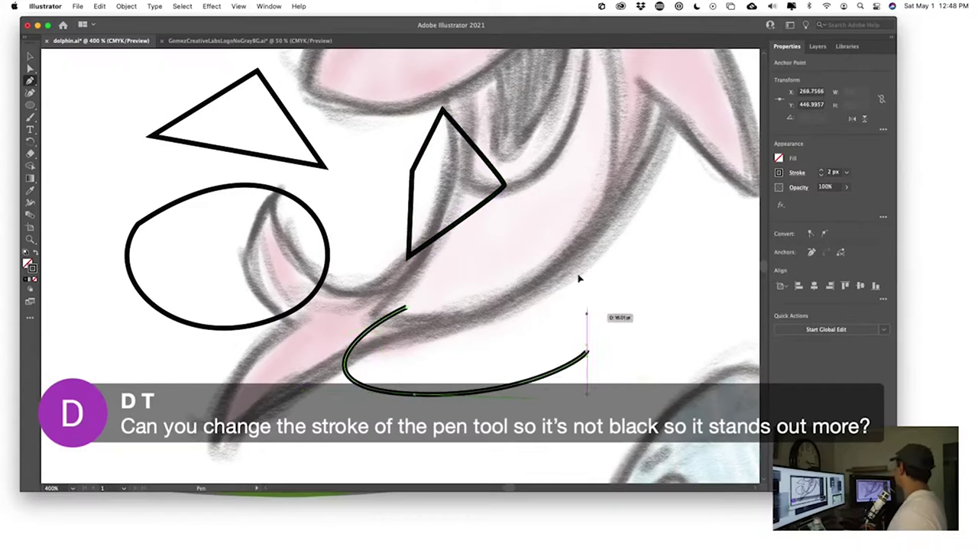
{"action": "left_click_drag", "start_coordinate": [538, 246], "coordinate": [511, 257]}
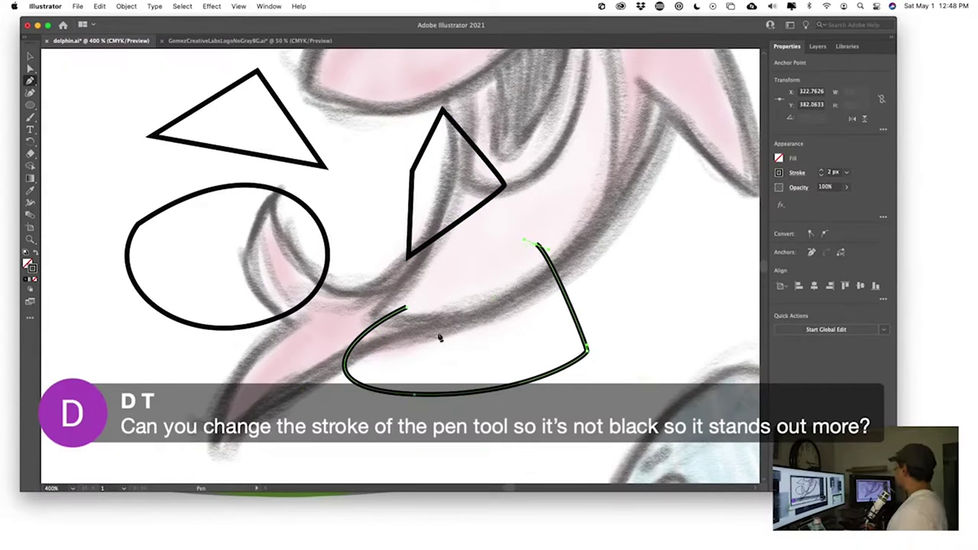
{"action": "mouse_move", "coordinate": [405, 308]}
{"action": "left_mouse_down"}
{"action": "mouse_move", "coordinate": [512, 271]}
{"action": "mouse_move", "coordinate": [514, 256]}
{"action": "mouse_move", "coordinate": [537, 246]}
{"action": "mouse_move", "coordinate": [480, 436]}
{"action": "left_mouse_up"}
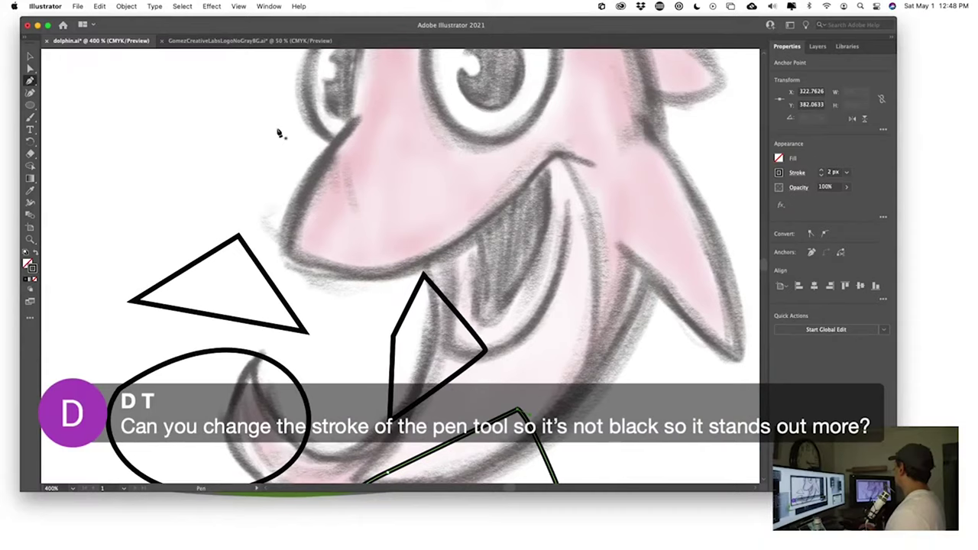
- Trace a half-disc over the snout with curved anchors, one corner point, then close it
{"action": "left_click_drag", "start_coordinate": [278, 128], "coordinate": [247, 191]}
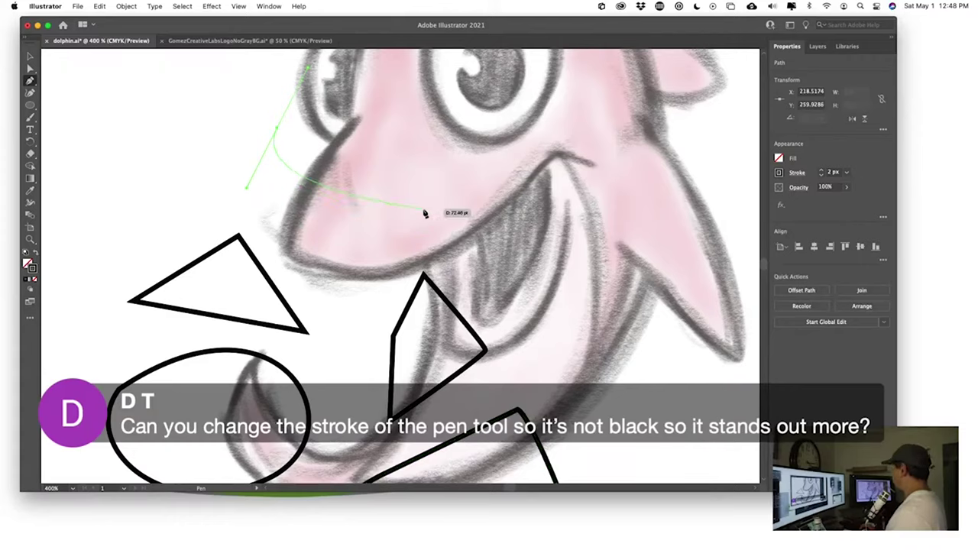
{"action": "key", "text": "alt"}
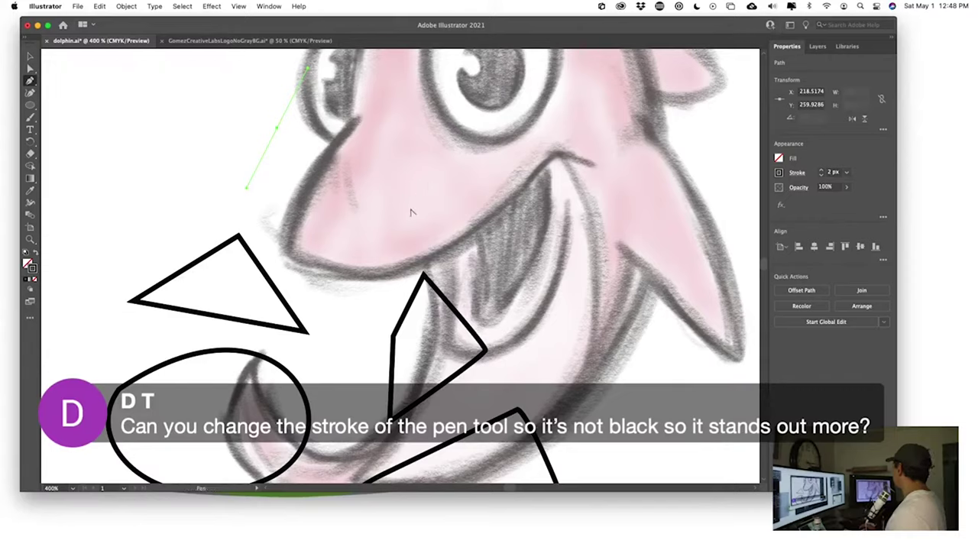
{"action": "mouse_move", "coordinate": [424, 208]}
{"action": "left_mouse_down"}
{"action": "mouse_move", "coordinate": [448, 194]}
{"action": "mouse_move", "coordinate": [442, 203]}
{"action": "left_mouse_up"}
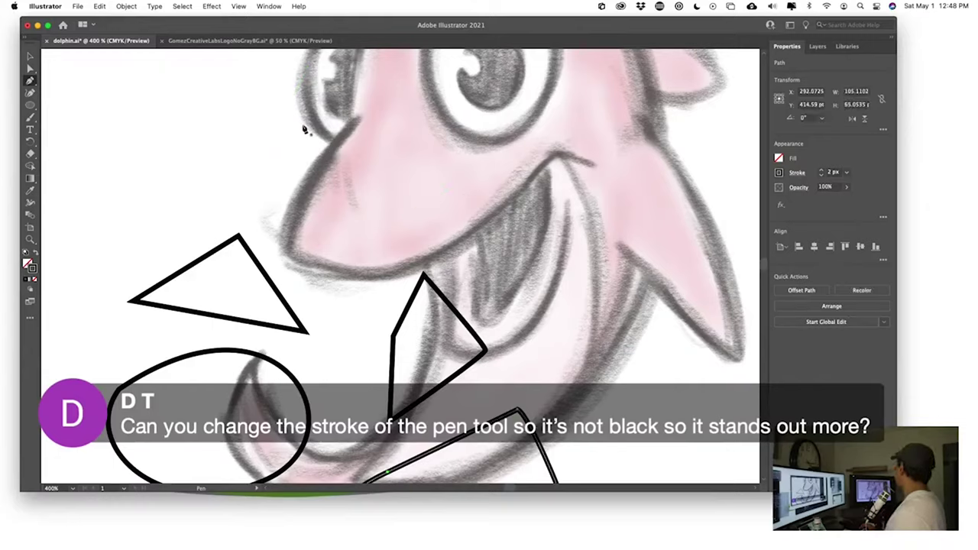
{"action": "left_click_drag", "start_coordinate": [248, 170], "coordinate": [234, 181]}
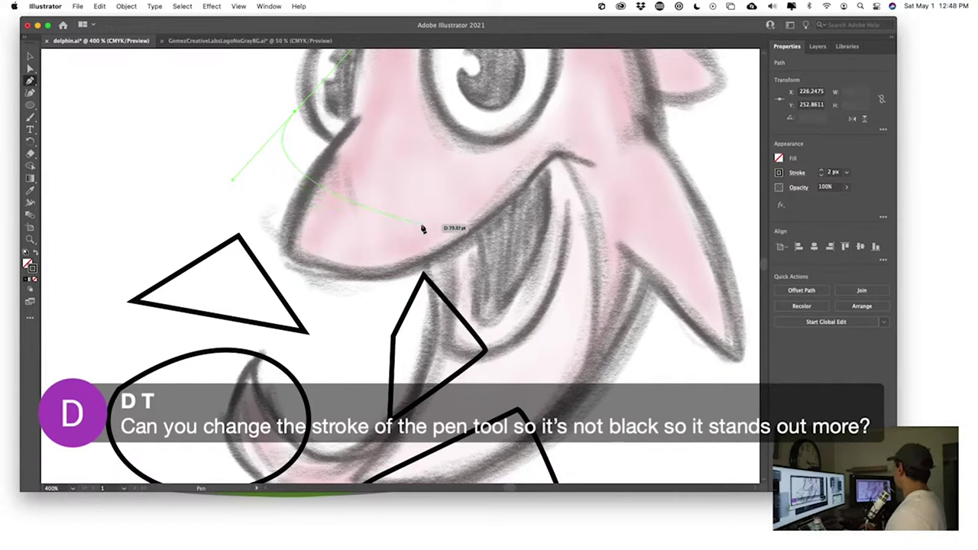
{"action": "left_click_drag", "start_coordinate": [423, 225], "coordinate": [517, 176]}
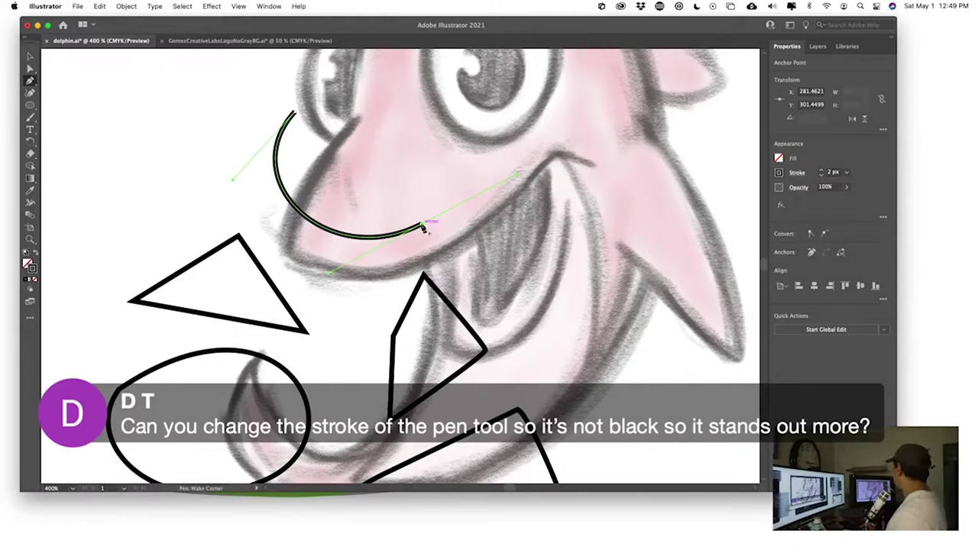
{"action": "left_click", "coordinate": [422, 227]}
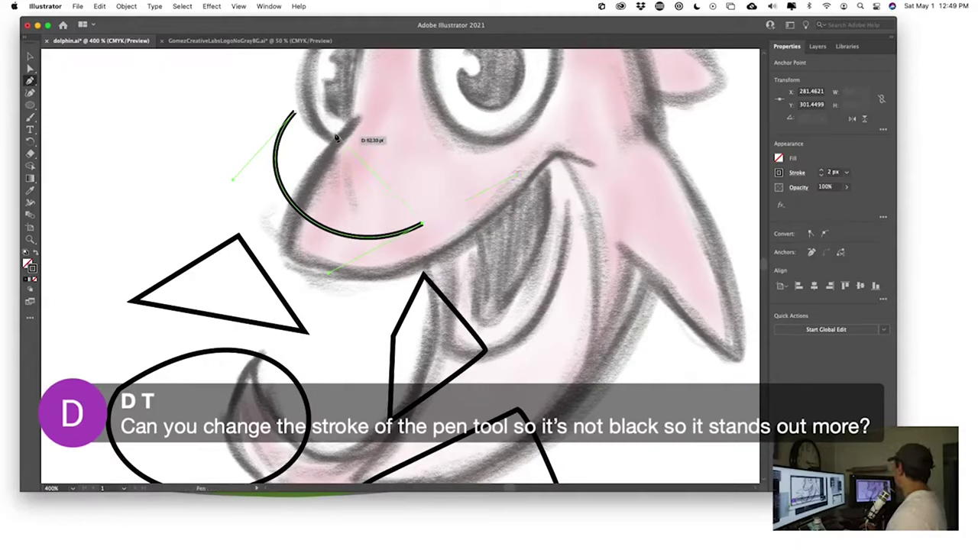
{"action": "left_click", "coordinate": [294, 116]}
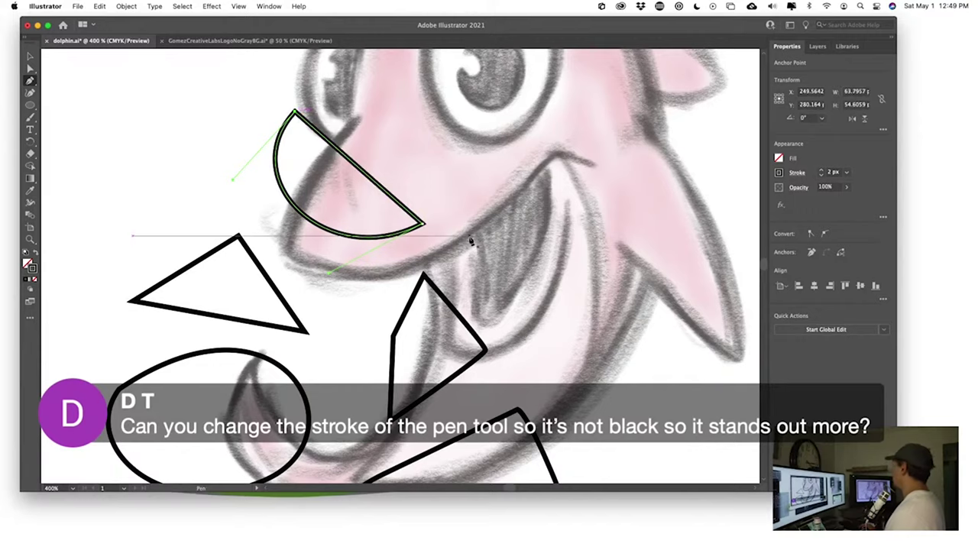
{"action": "left_click_drag", "start_coordinate": [469, 241], "coordinate": [360, 255]}
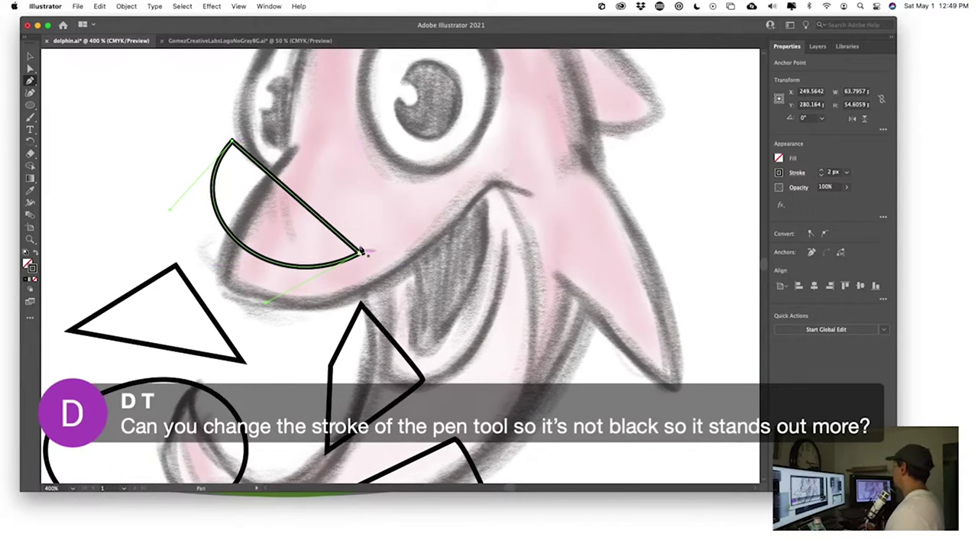
{"action": "scroll", "coordinate": [360, 249], "scroll_direction": "down", "scroll_amount": 1}
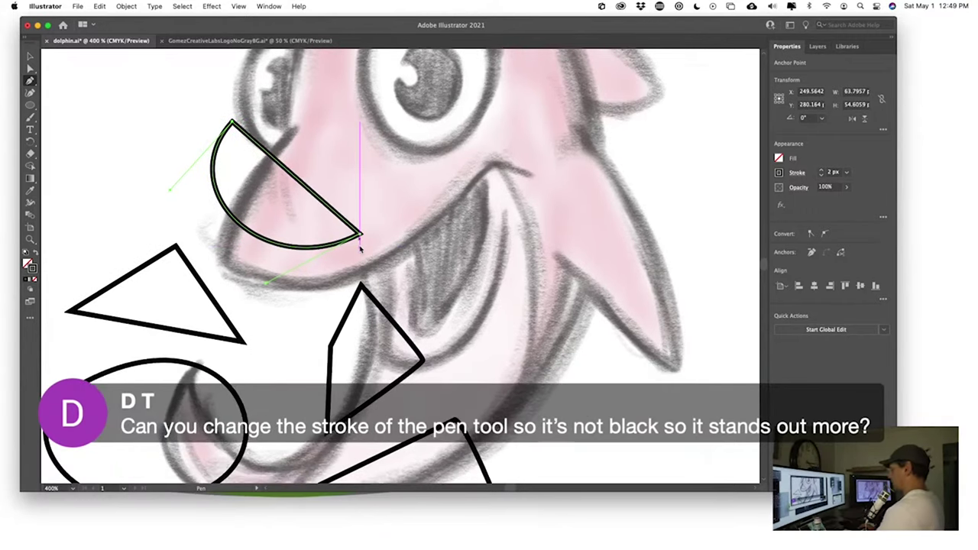
{"action": "key", "text": "super+equal"}
{"action": "key", "text": "super+equal"}
{"action": "left_click_drag", "start_coordinate": [502, 283], "coordinate": [302, 150]}
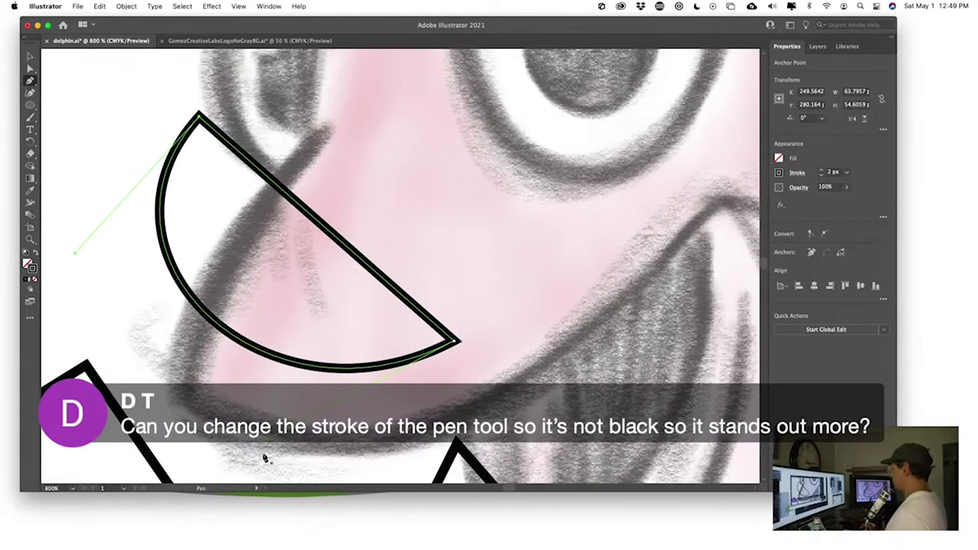
- Deselect the half-disc and zoom out to 200% to see the whole sketch
{"action": "key", "text": "a"}
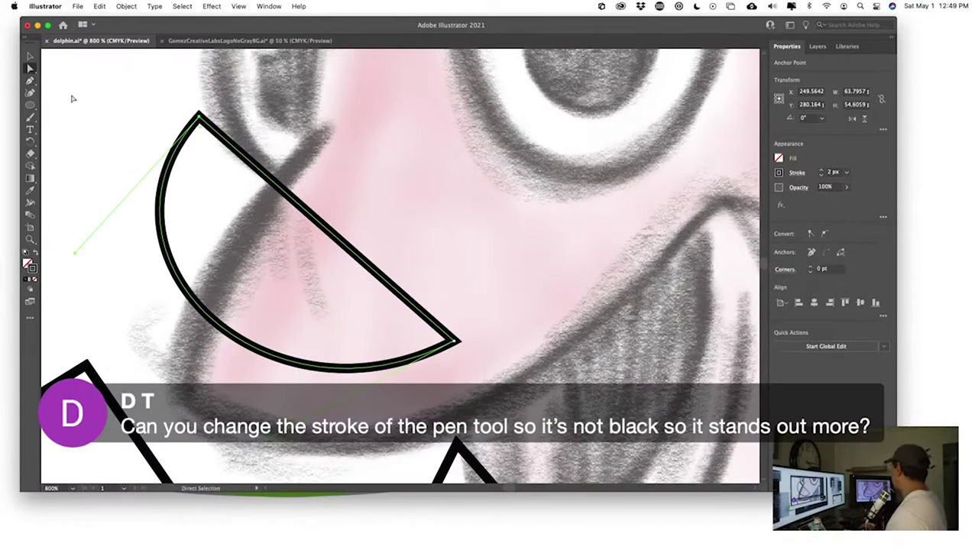
{"action": "left_click", "coordinate": [31, 69]}
{"action": "left_click", "coordinate": [296, 282]}
{"action": "scroll", "coordinate": [297, 282], "scroll_direction": "down", "scroll_amount": 2}
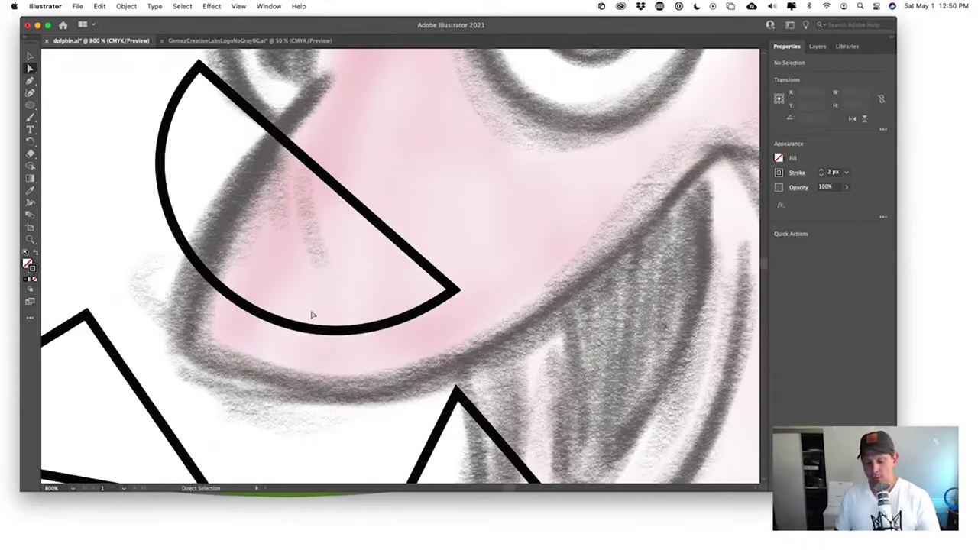
{"action": "key", "text": "super+minus"}
{"action": "key", "text": "super+minus"}
{"action": "key", "text": "super+minus"}
{"action": "key", "text": "super+minus"}
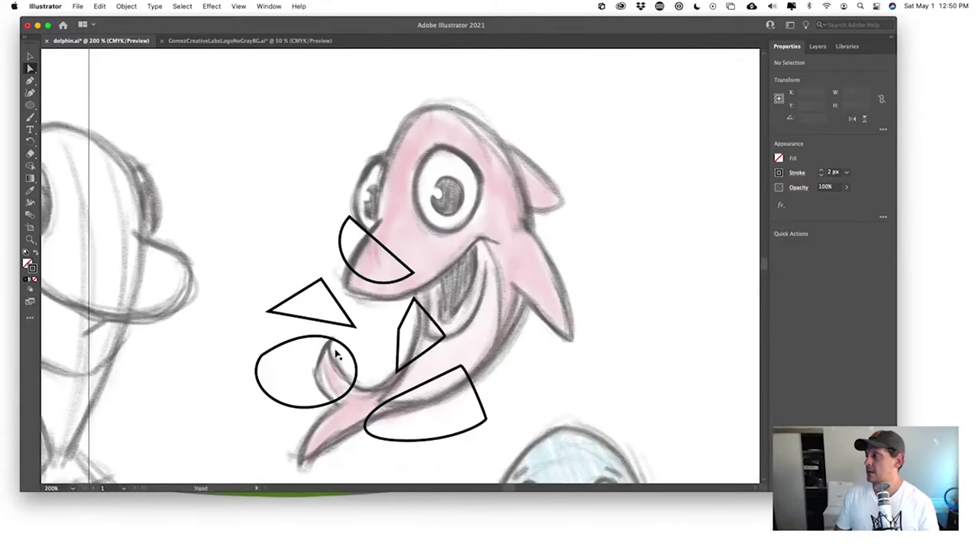
{"action": "left_click_drag", "start_coordinate": [338, 353], "coordinate": [336, 281]}
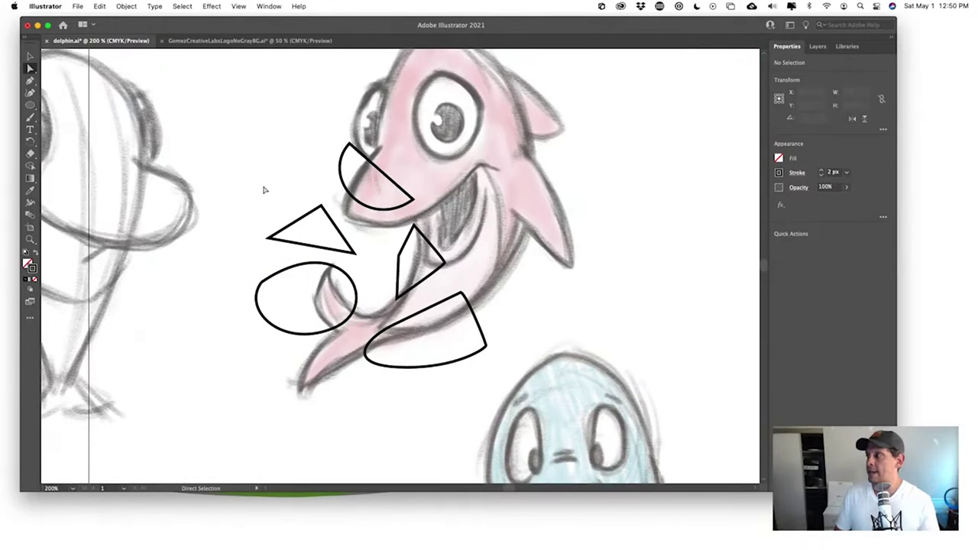
- Marquee-select the five practice shapes with the Selection tool and delete them
{"action": "key", "text": "v"}
{"action": "left_click_drag", "start_coordinate": [232, 124], "coordinate": [527, 429]}
{"action": "key", "text": "Delete"}
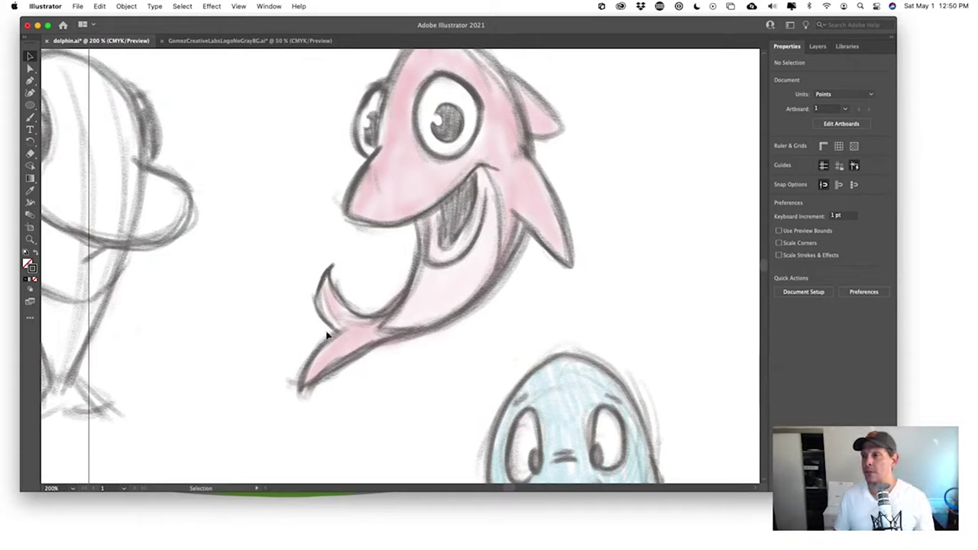
- Draw two parallel straight lines near the tail with the Line Segment tool
{"action": "left_click", "coordinate": [30, 105]}
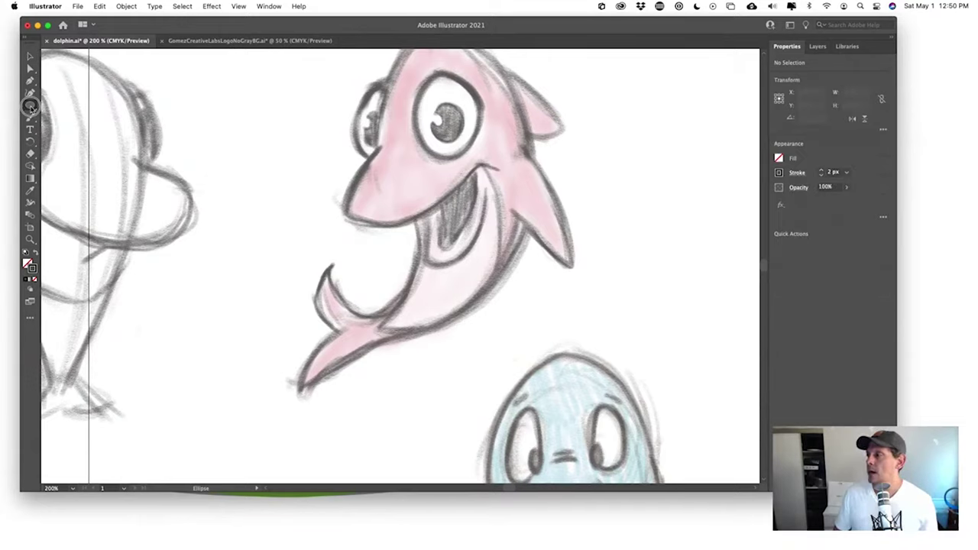
{"action": "left_click", "coordinate": [75, 155]}
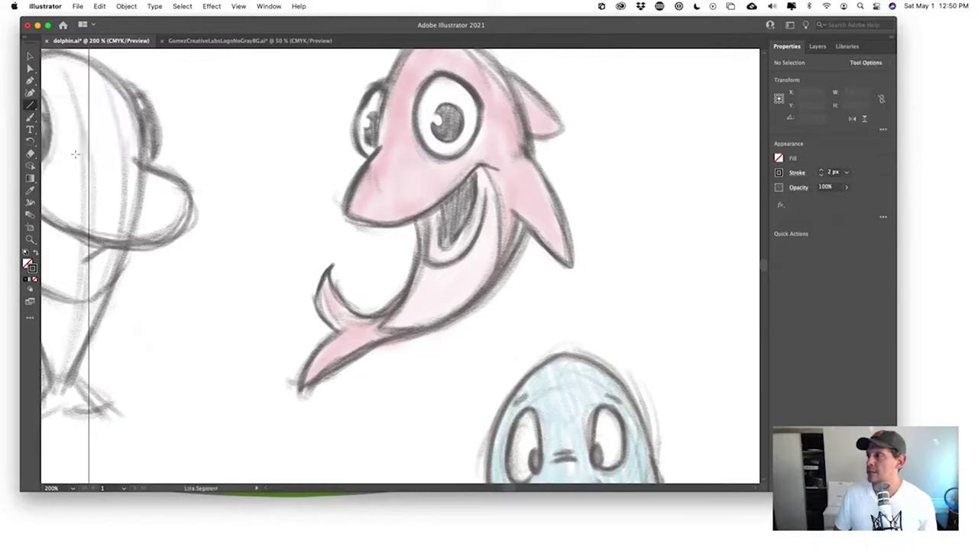
{"action": "mouse_move", "coordinate": [204, 266]}
{"action": "left_mouse_down"}
{"action": "mouse_move", "coordinate": [334, 313]}
{"action": "mouse_move", "coordinate": [343, 326]}
{"action": "left_mouse_up"}
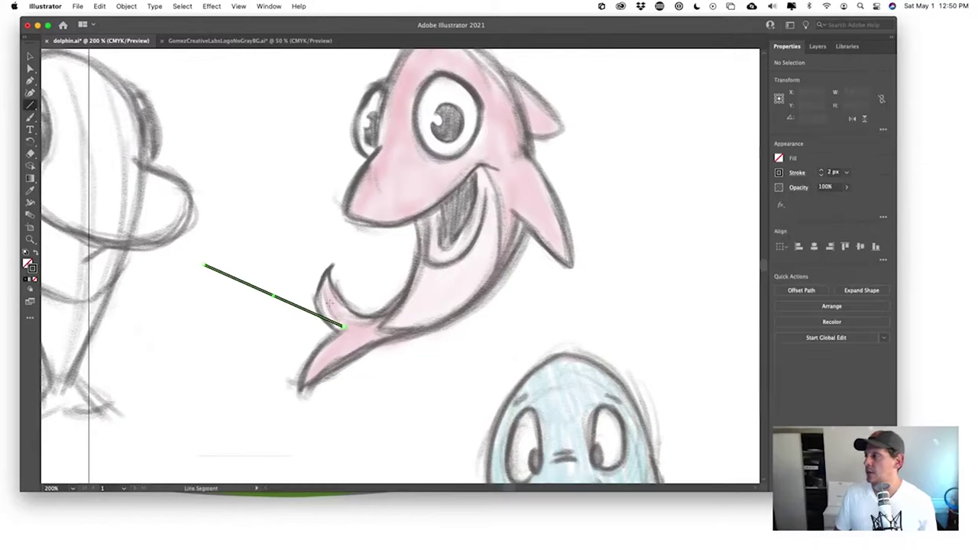
{"action": "mouse_move", "coordinate": [230, 208]}
{"action": "left_mouse_down"}
{"action": "mouse_move", "coordinate": [366, 283]}
{"action": "mouse_move", "coordinate": [369, 269]}
{"action": "left_mouse_up"}
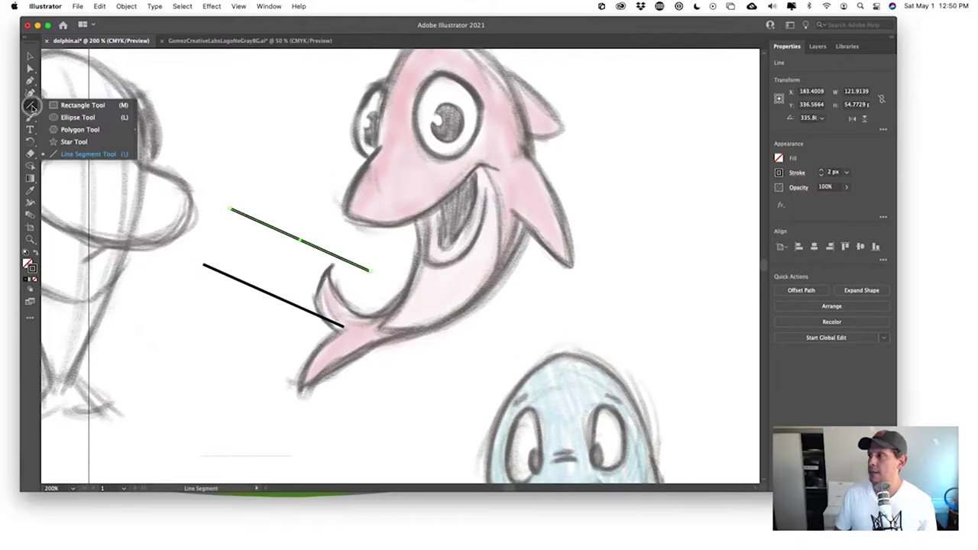
- Connect the two lines' left ends with the Pen tool into one open path
{"action": "left_click", "coordinate": [31, 80]}
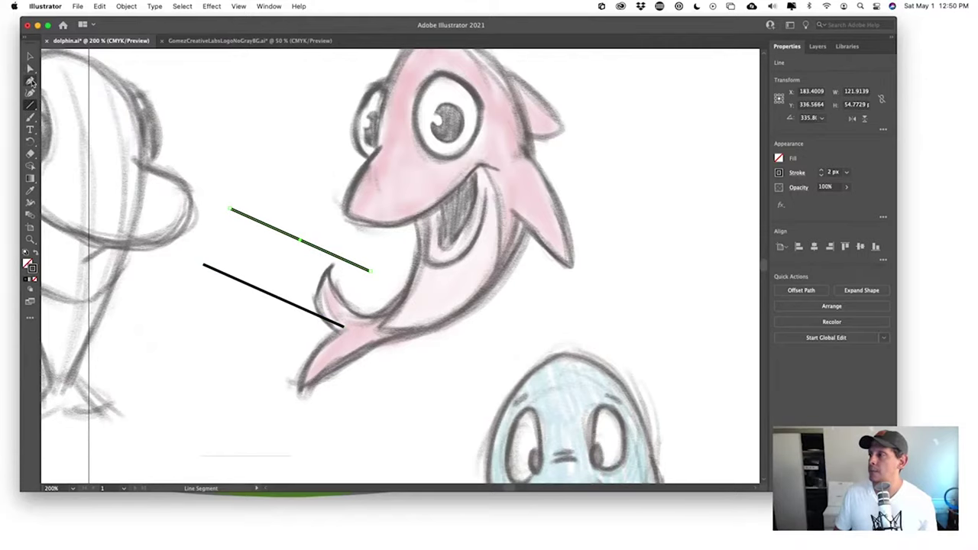
{"action": "key", "text": "super+equal"}
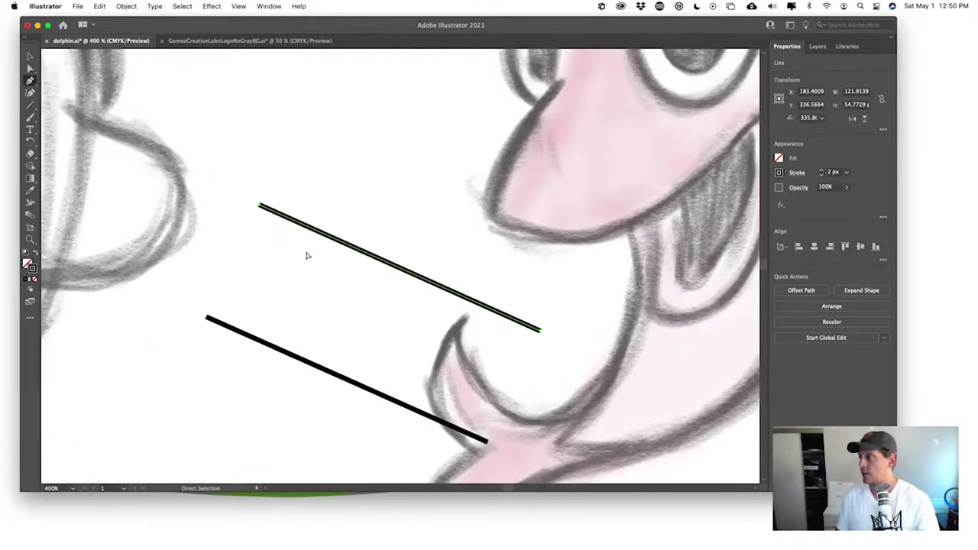
{"action": "left_click_drag", "start_coordinate": [311, 283], "coordinate": [314, 253]}
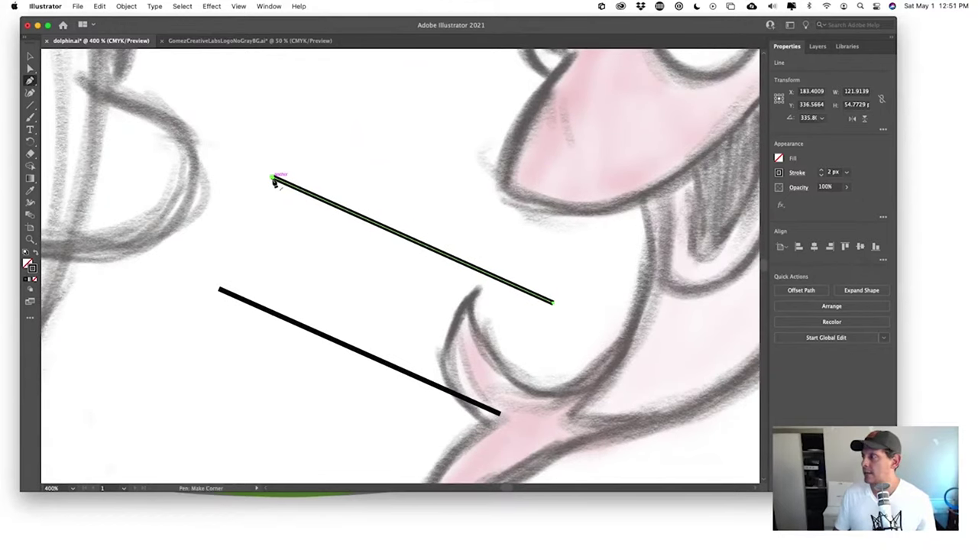
{"action": "left_click", "coordinate": [273, 180]}
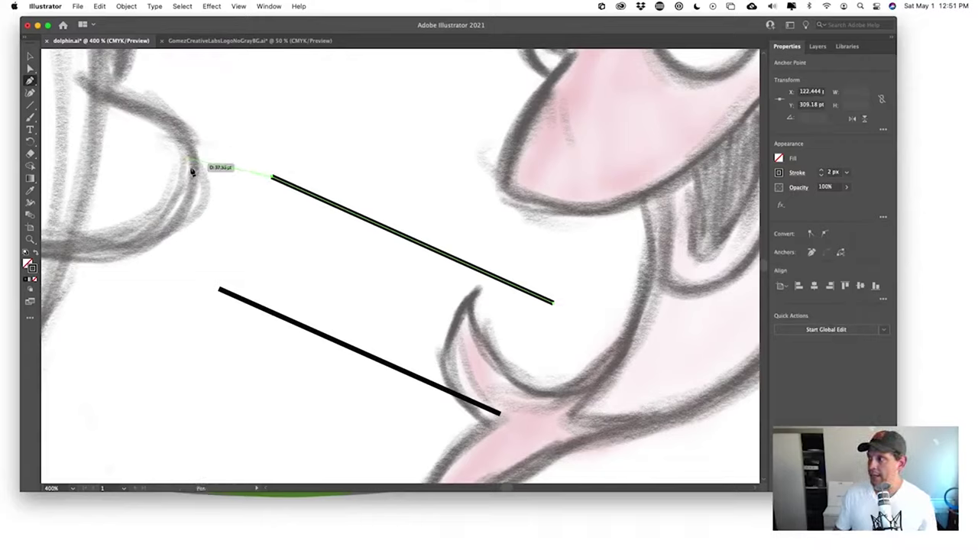
{"action": "left_click", "coordinate": [221, 292]}
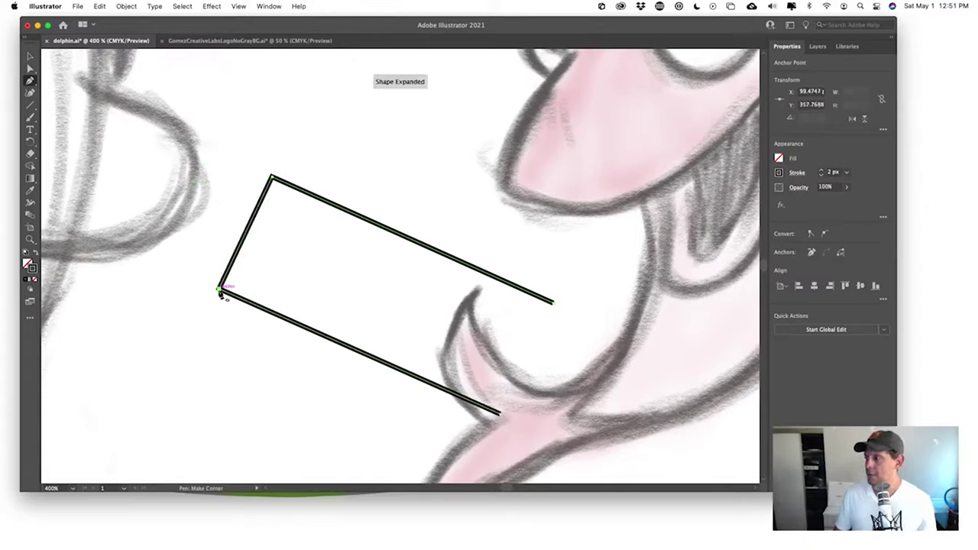
- Rotate the joined three-sided path upright with the Selection tool
{"action": "left_click", "coordinate": [30, 56]}
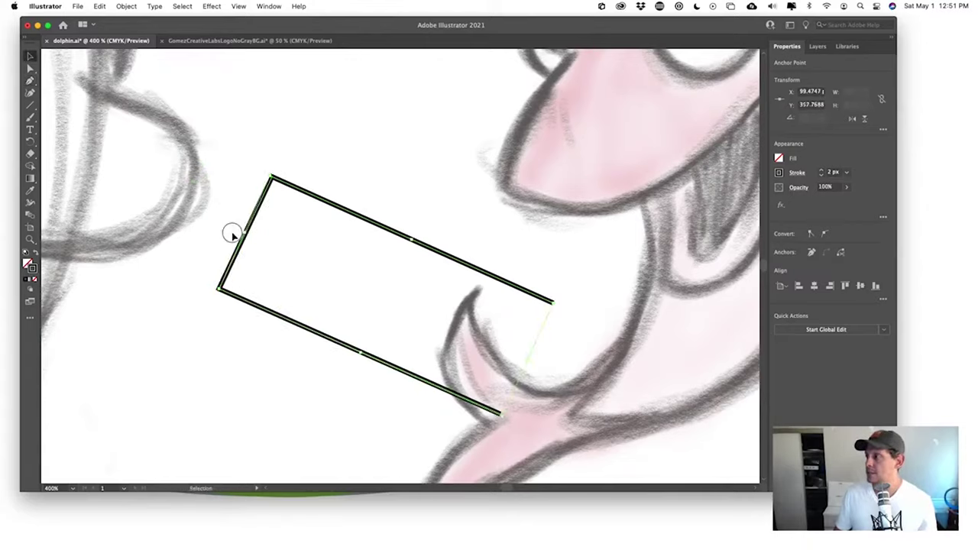
{"action": "left_click", "coordinate": [282, 281]}
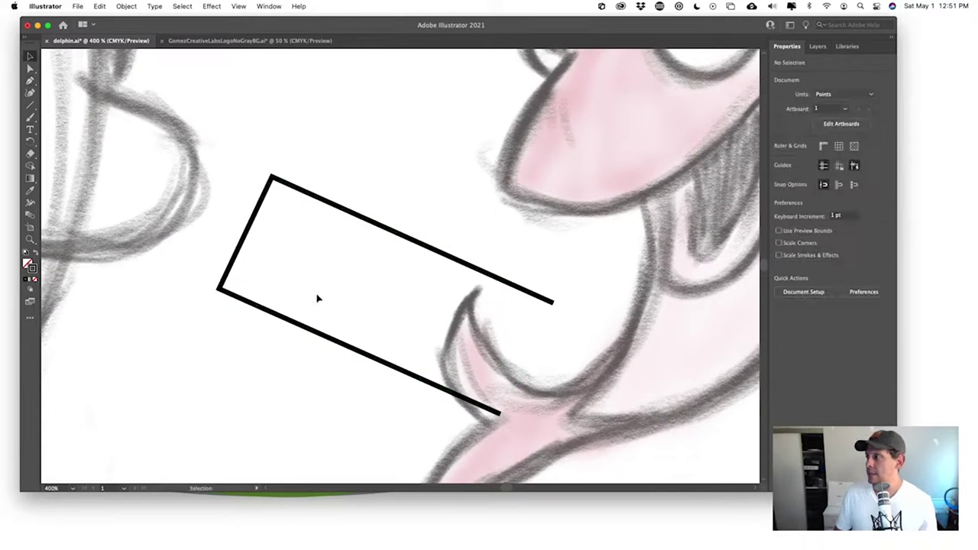
{"action": "left_click", "coordinate": [242, 238]}
{"action": "left_click_drag", "start_coordinate": [203, 222], "coordinate": [356, 157]}
{"action": "left_click", "coordinate": [246, 326]}
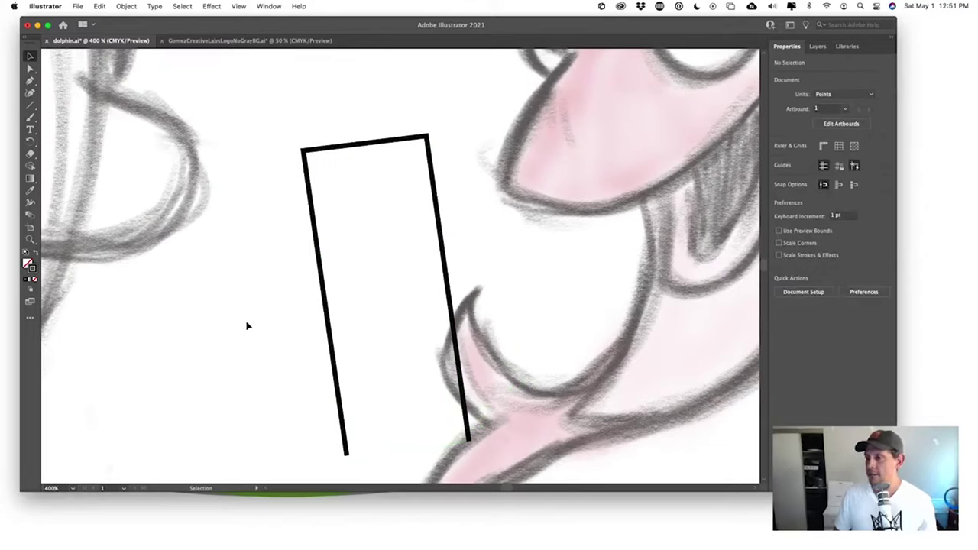
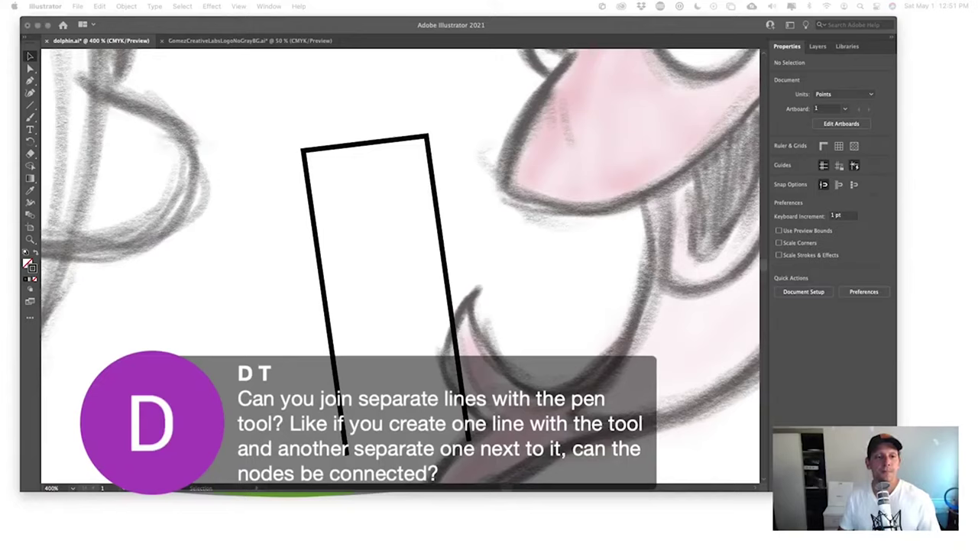
- Delete the leftover black rectangle path beside the dolphin's tail fin
{"action": "left_click", "coordinate": [321, 331]}
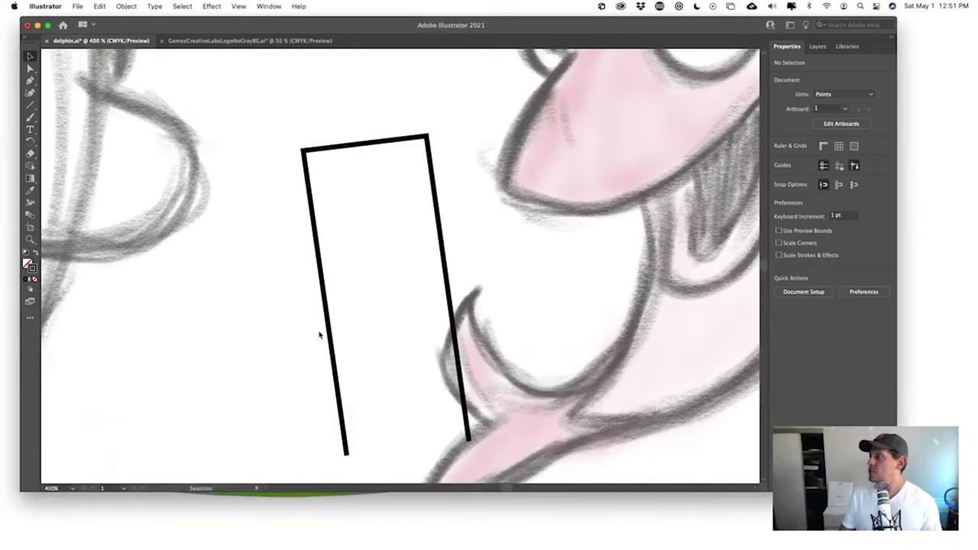
{"action": "left_click_drag", "start_coordinate": [298, 336], "coordinate": [447, 264]}
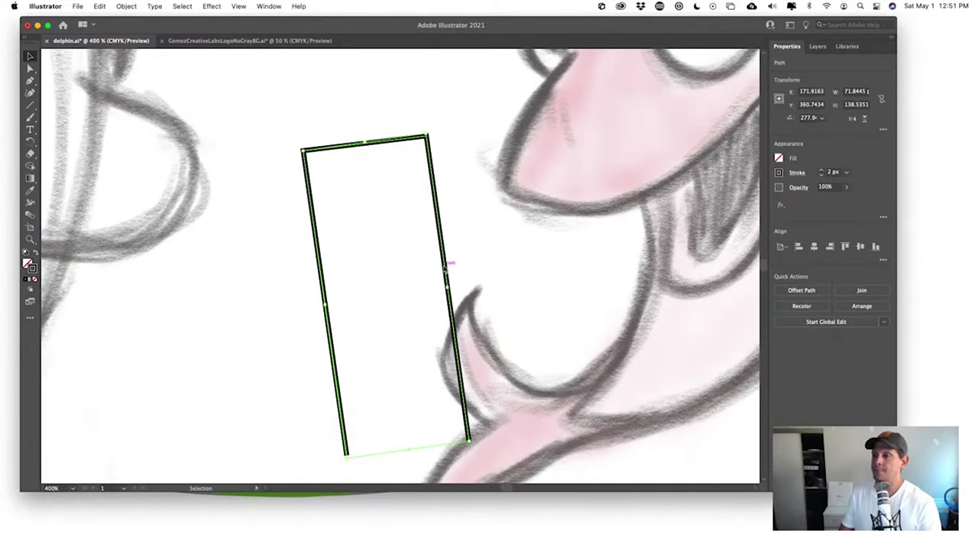
{"action": "key", "text": "Delete"}
- Pan the view to the tail fin and switch to the Pen tool
{"action": "scroll", "coordinate": [400, 317], "scroll_direction": "down", "scroll_amount": 2}
{"action": "scroll", "coordinate": [399, 317], "scroll_direction": "right", "scroll_amount": 3}
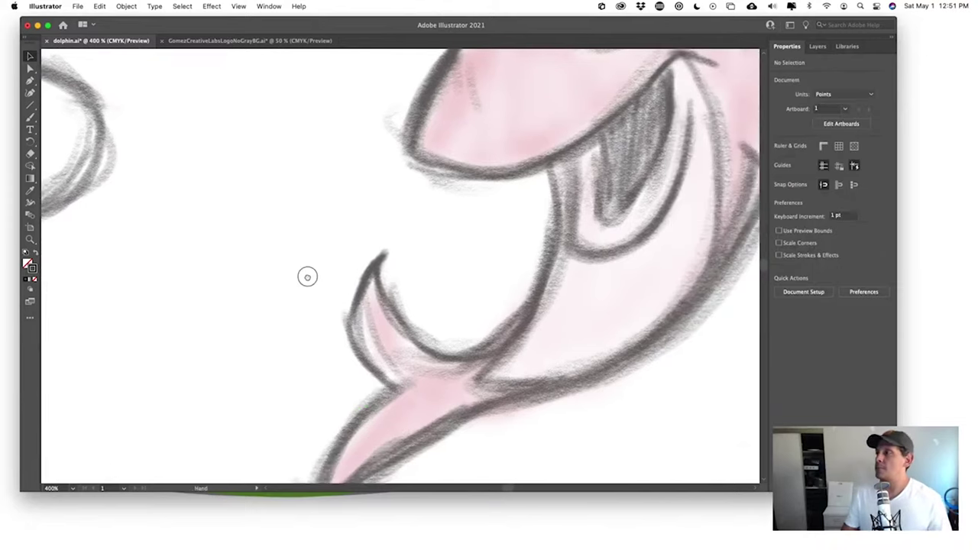
{"action": "left_click", "coordinate": [30, 82]}
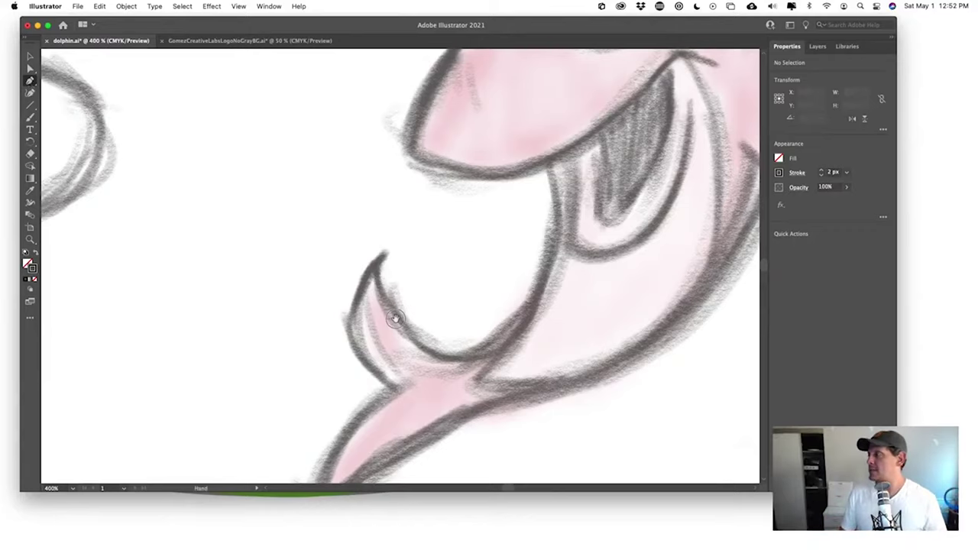
{"action": "scroll", "coordinate": [405, 291], "scroll_direction": "down", "scroll_amount": 3}
{"action": "scroll", "coordinate": [405, 290], "scroll_direction": "right", "scroll_amount": 3}
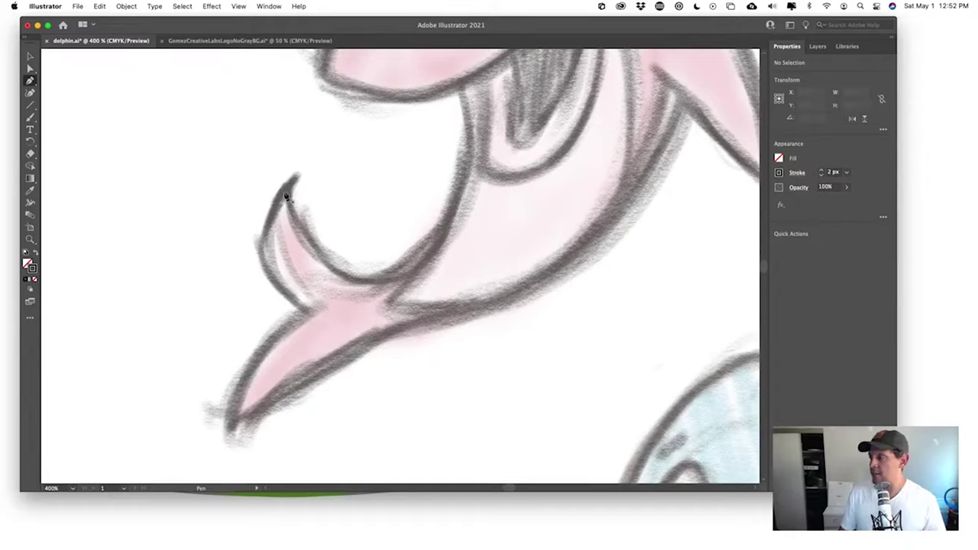
- Pen-trace from the fin's upper tip down its outer edge, making the lower anchor a sharp corner
{"action": "left_click_drag", "start_coordinate": [290, 185], "coordinate": [221, 209]}
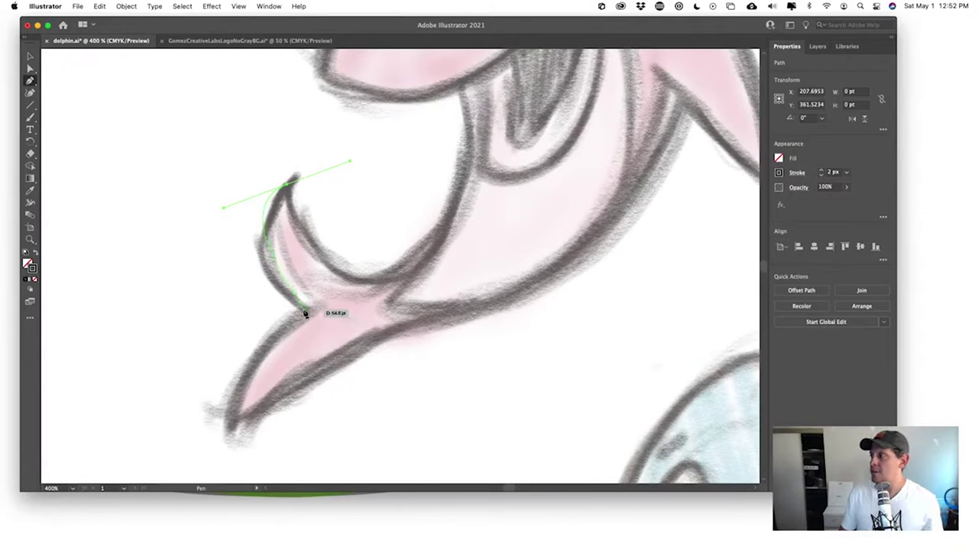
{"action": "left_click_drag", "start_coordinate": [304, 311], "coordinate": [344, 321]}
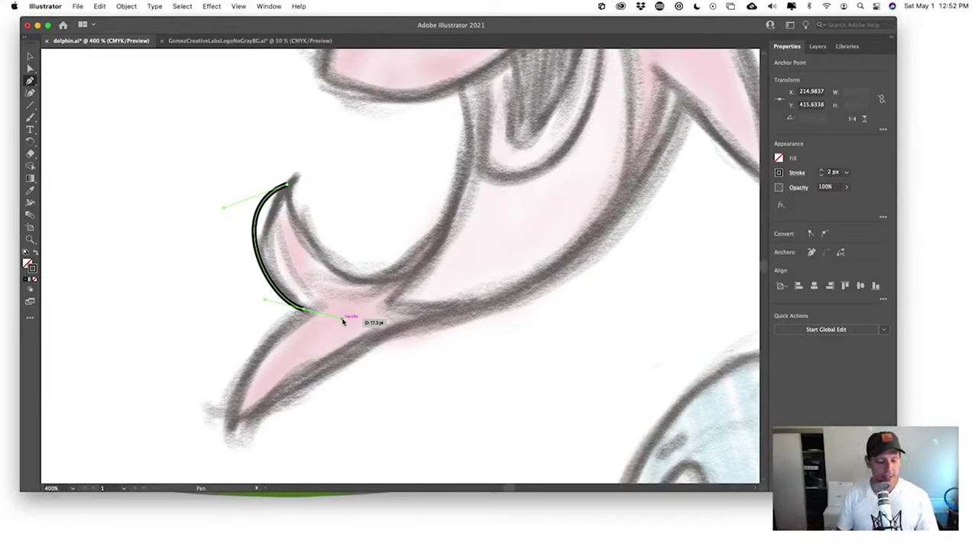
{"action": "left_click_drag", "start_coordinate": [342, 321], "coordinate": [304, 314]}
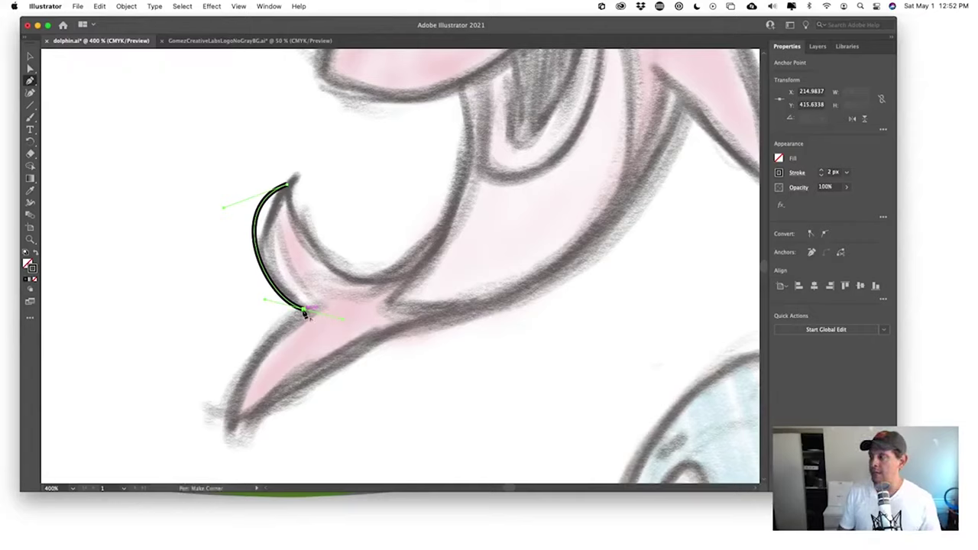
{"action": "left_click", "coordinate": [303, 312]}
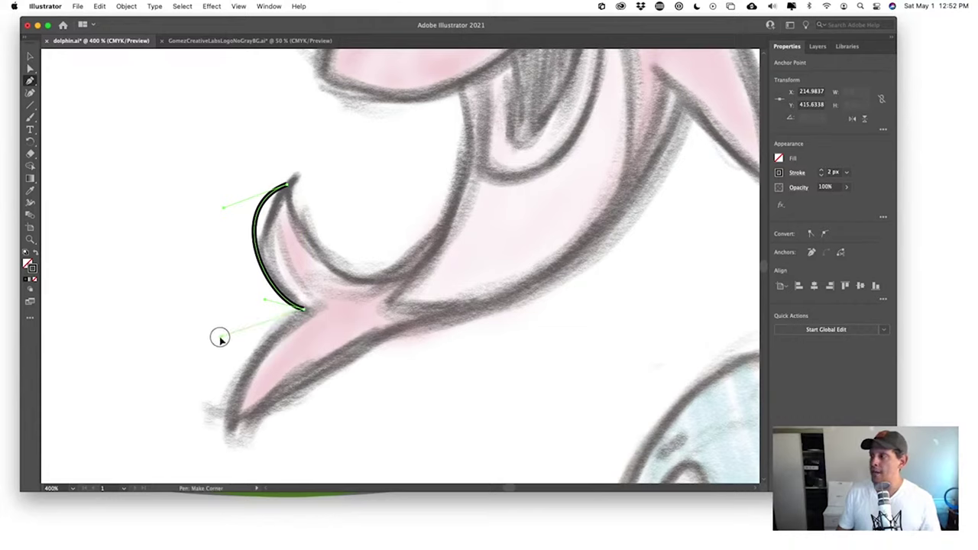
- Continue the outline to the tail's bottom point and along the tail's underside
{"action": "left_click", "coordinate": [233, 428]}
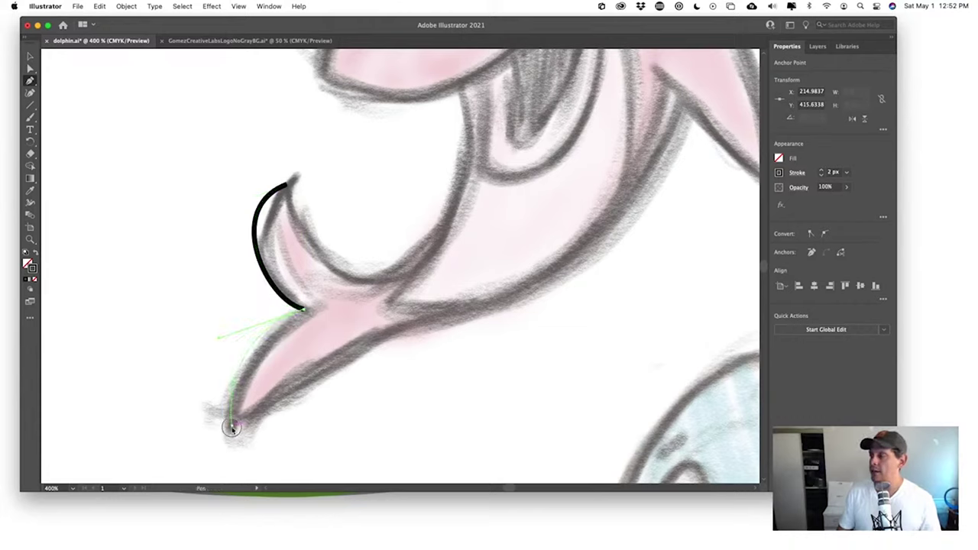
{"action": "mouse_move", "coordinate": [237, 437]}
{"action": "left_mouse_down"}
{"action": "mouse_move", "coordinate": [234, 415]}
{"action": "mouse_move", "coordinate": [260, 402]}
{"action": "left_mouse_up"}
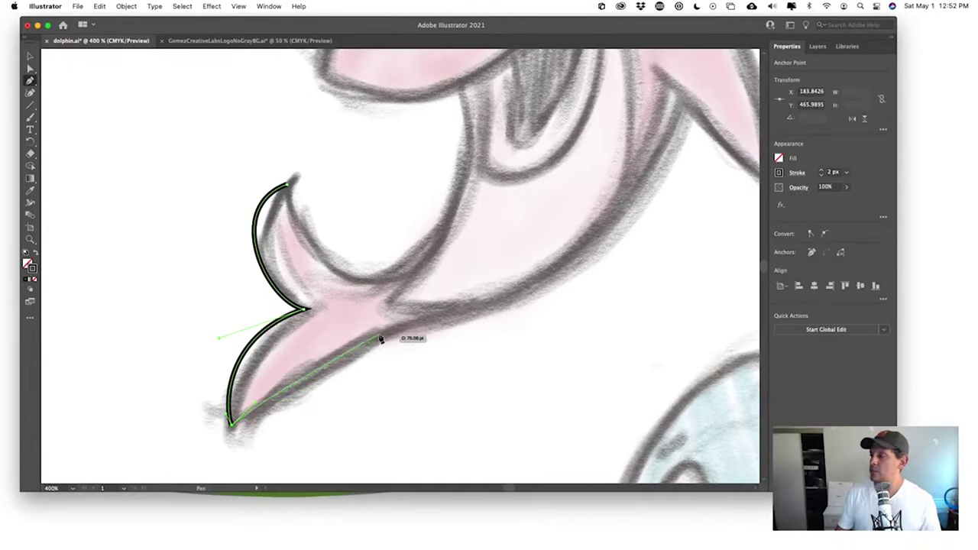
{"action": "left_click_drag", "start_coordinate": [379, 336], "coordinate": [416, 335]}
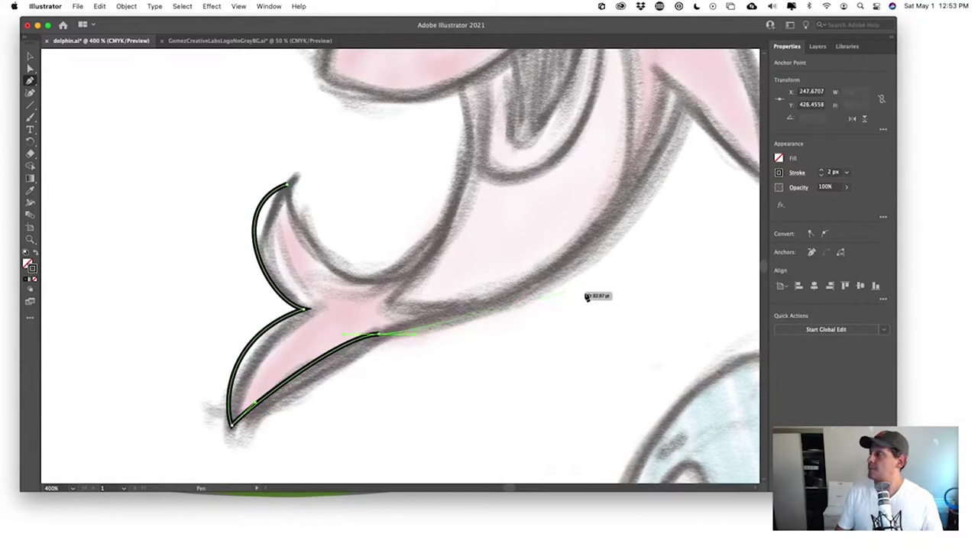
- At 300% zoom, extend the outline up the back with a curved anchor atop the dolphin's head
{"action": "scroll", "coordinate": [640, 229], "scroll_direction": "up", "scroll_amount": 5}
{"action": "scroll", "coordinate": [640, 229], "scroll_direction": "right", "scroll_amount": 5}
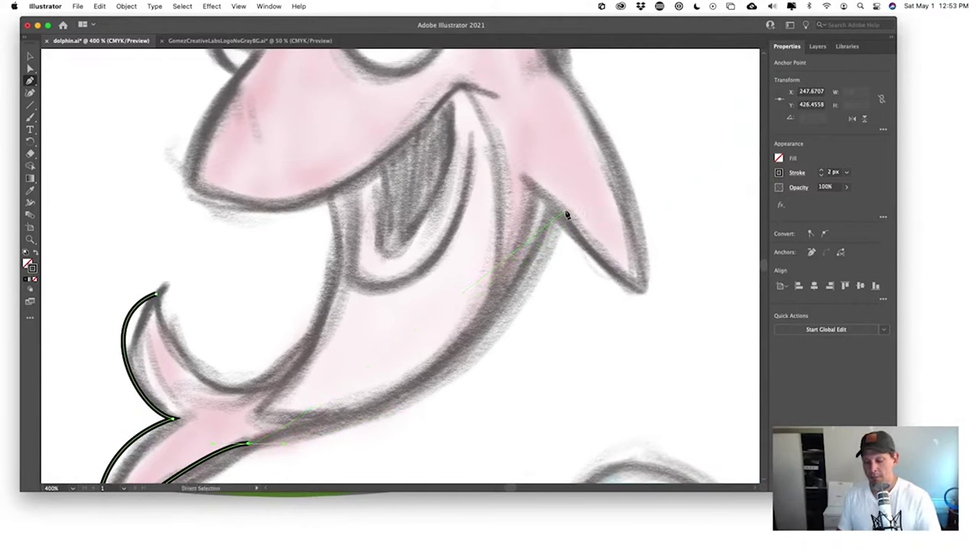
{"action": "key", "text": "super+minus"}
{"action": "left_click_drag", "start_coordinate": [627, 211], "coordinate": [514, 341]}
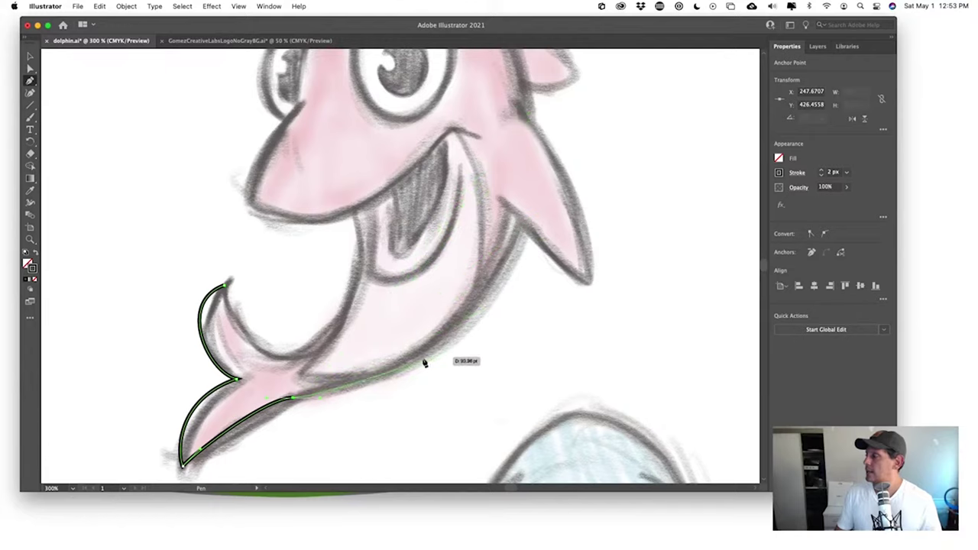
{"action": "left_click_drag", "start_coordinate": [537, 303], "coordinate": [576, 403]}
{"action": "left_click_drag", "start_coordinate": [532, 226], "coordinate": [543, 293]}
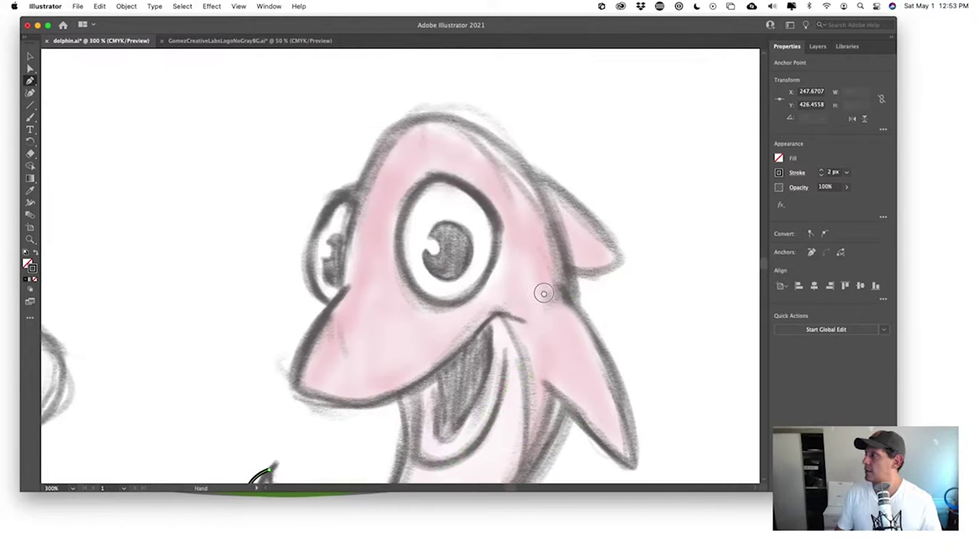
{"action": "left_click_drag", "start_coordinate": [434, 115], "coordinate": [222, 91]}
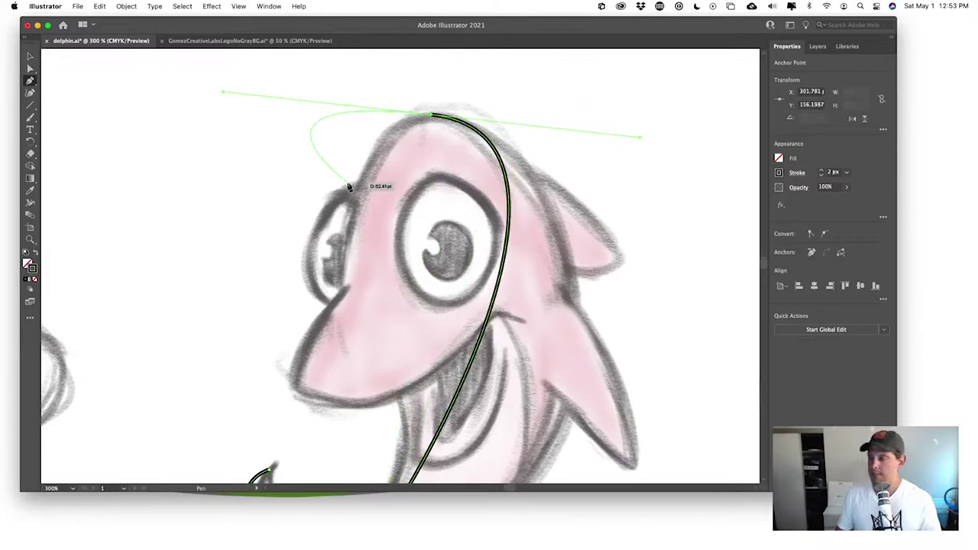
- Place outline anchors at the forehead-snout junction, the curved snout tip, and the mouth corner
{"action": "left_click", "coordinate": [346, 289]}
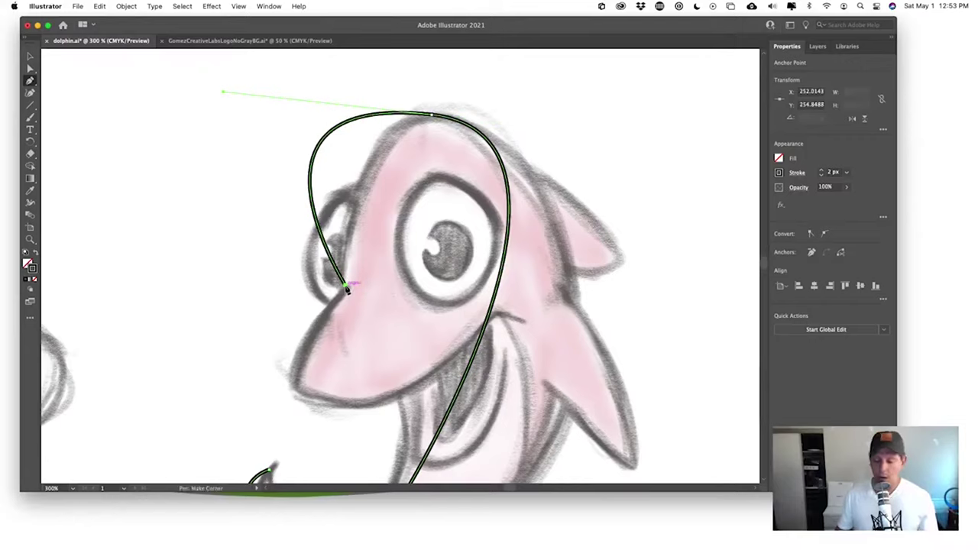
{"action": "left_click_drag", "start_coordinate": [347, 288], "coordinate": [287, 305]}
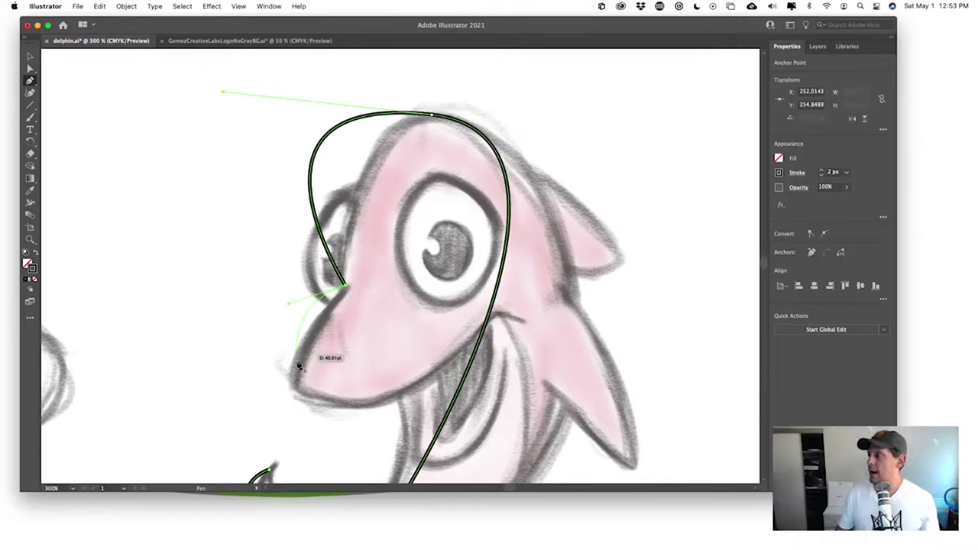
{"action": "left_click_drag", "start_coordinate": [294, 384], "coordinate": [364, 428]}
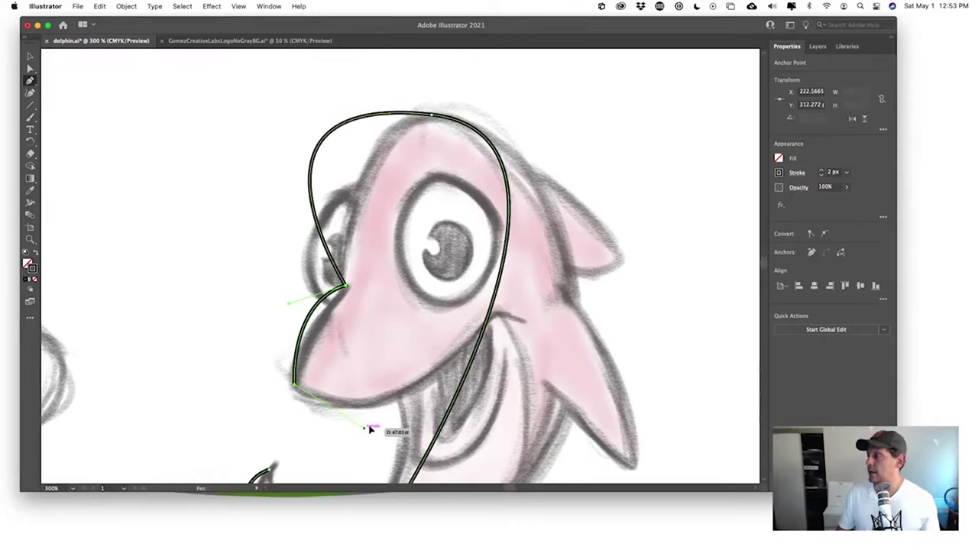
{"action": "left_click", "coordinate": [397, 397]}
- Curve the outline down the jaw and belly, closing it at the fin's upper tip
{"action": "left_click_drag", "start_coordinate": [425, 408], "coordinate": [469, 175]}
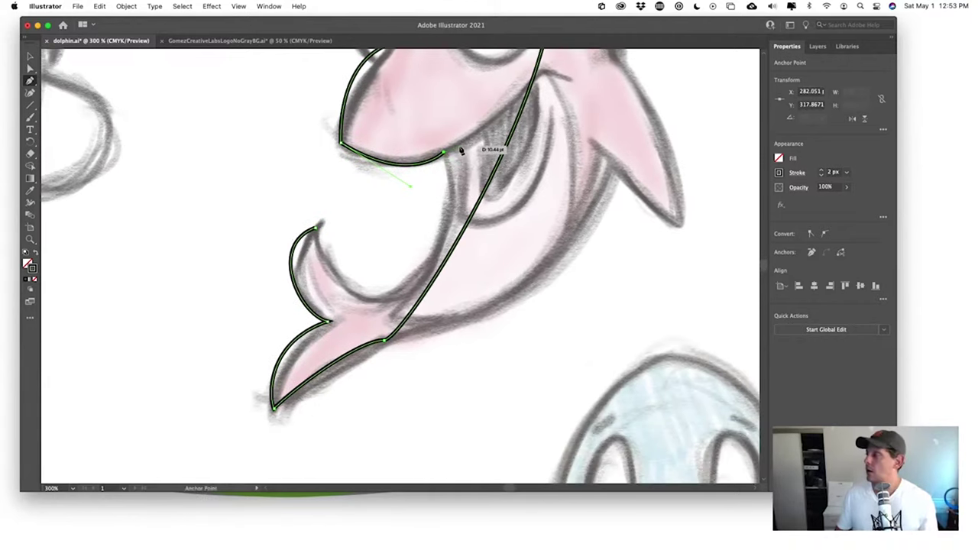
{"action": "left_click_drag", "start_coordinate": [444, 158], "coordinate": [457, 211]}
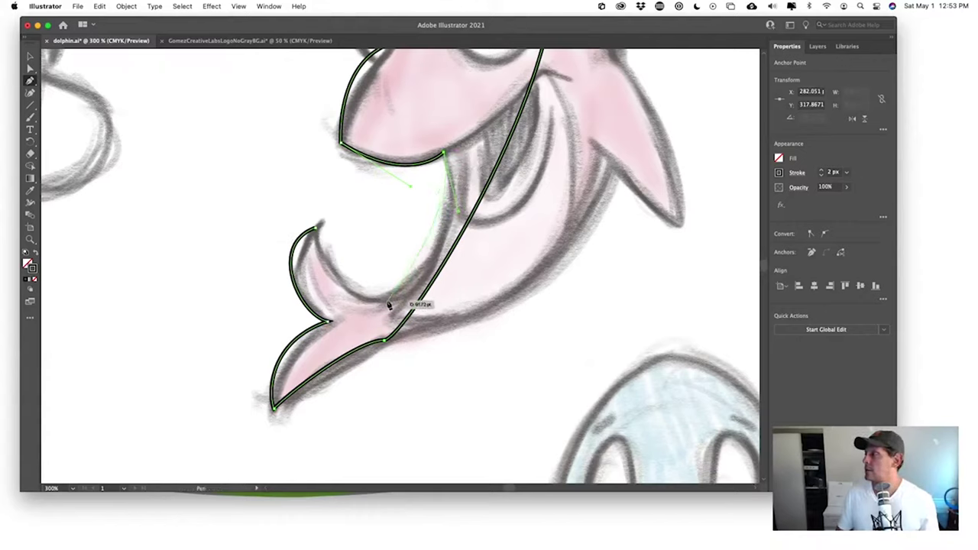
{"action": "key", "text": "Escape"}
{"action": "left_click_drag", "start_coordinate": [363, 304], "coordinate": [346, 301]}
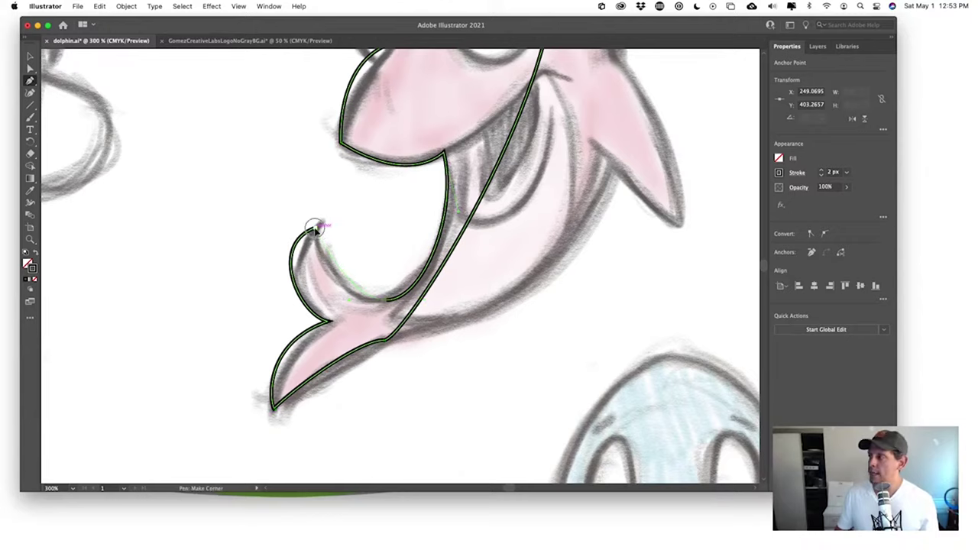
{"action": "left_click_drag", "start_coordinate": [317, 229], "coordinate": [327, 207]}
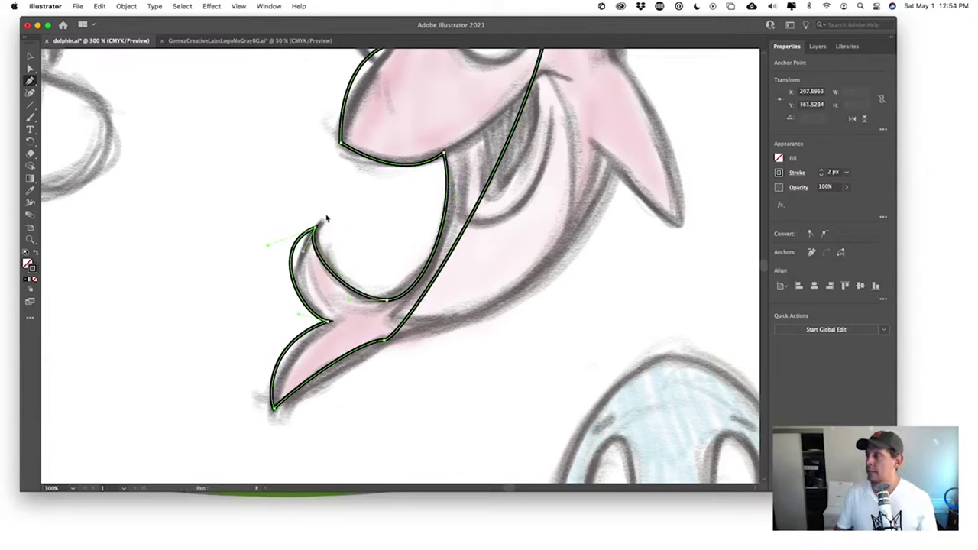
- Show the outline's anchors with Direct Selection and select the snout-tip anchor
{"action": "left_click", "coordinate": [31, 69]}
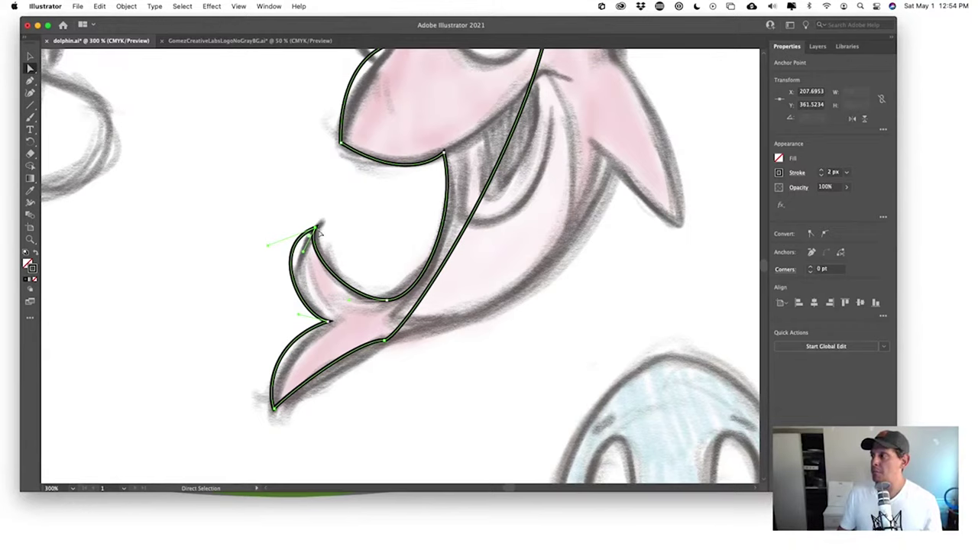
{"action": "left_click", "coordinate": [342, 152]}
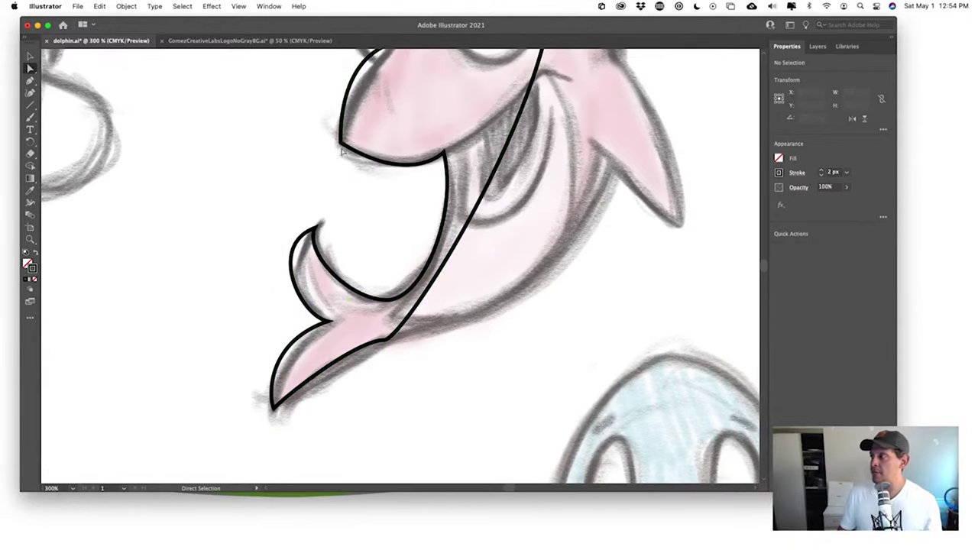
{"action": "left_click", "coordinate": [341, 112]}
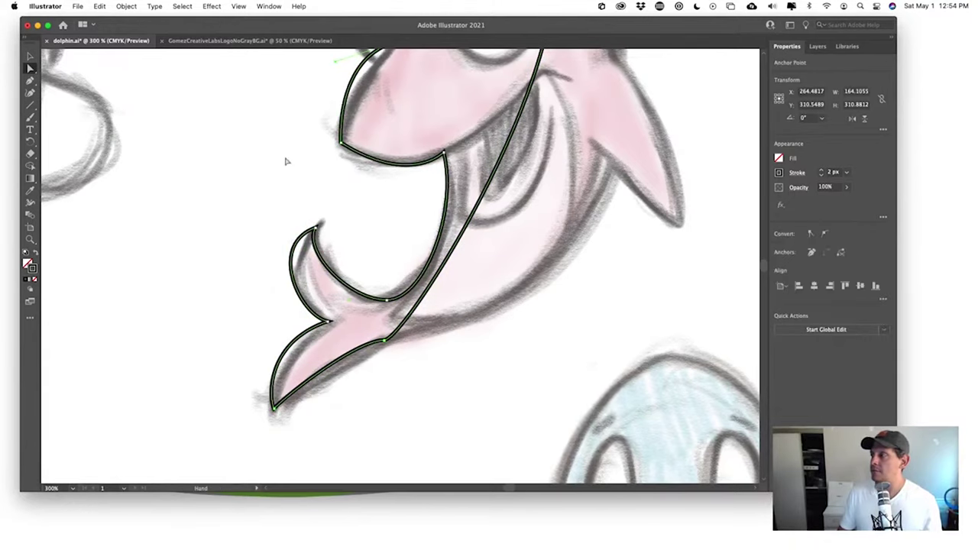
{"action": "left_click_drag", "start_coordinate": [287, 161], "coordinate": [247, 259]}
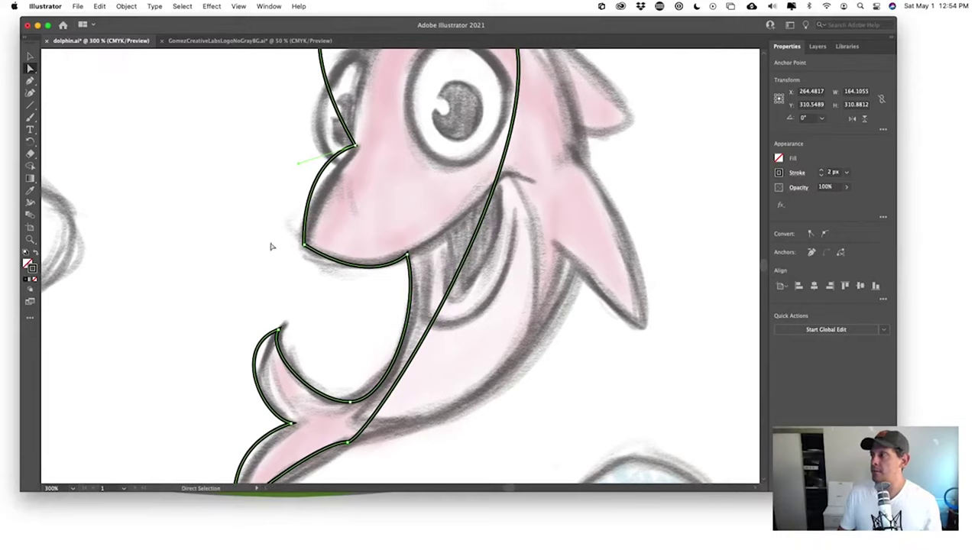
{"action": "left_click", "coordinate": [273, 252]}
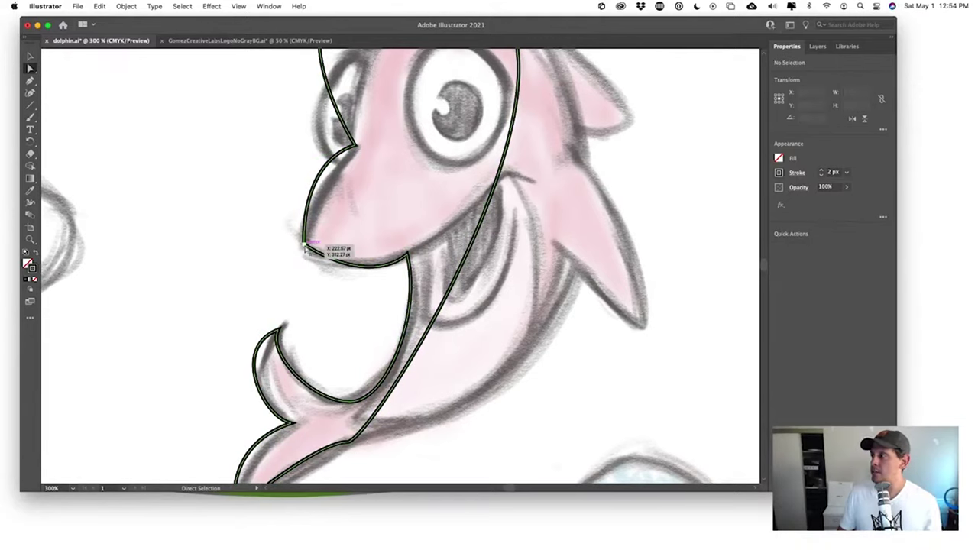
{"action": "left_click", "coordinate": [304, 246]}
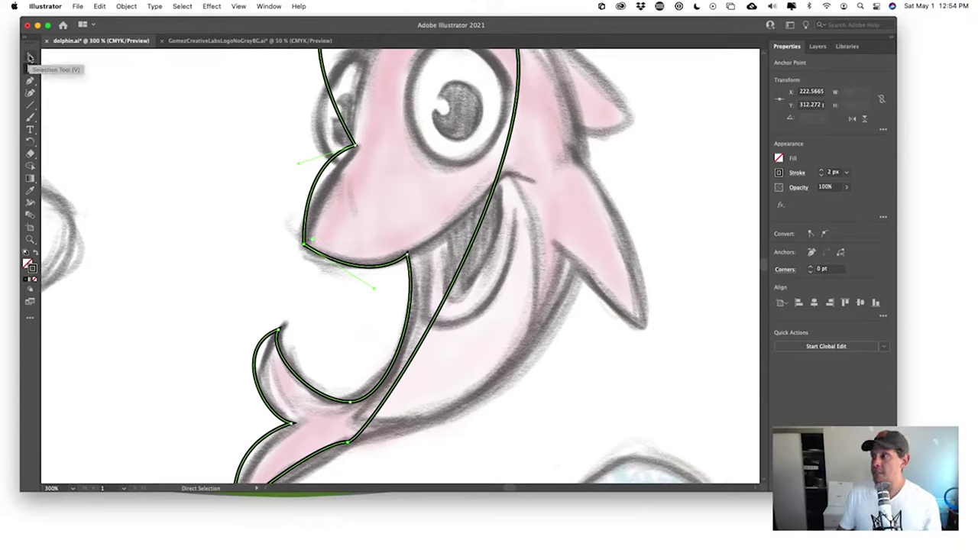
- Undo the accidental move of the whole outline and return to Direct Selection
{"action": "left_click", "coordinate": [31, 58]}
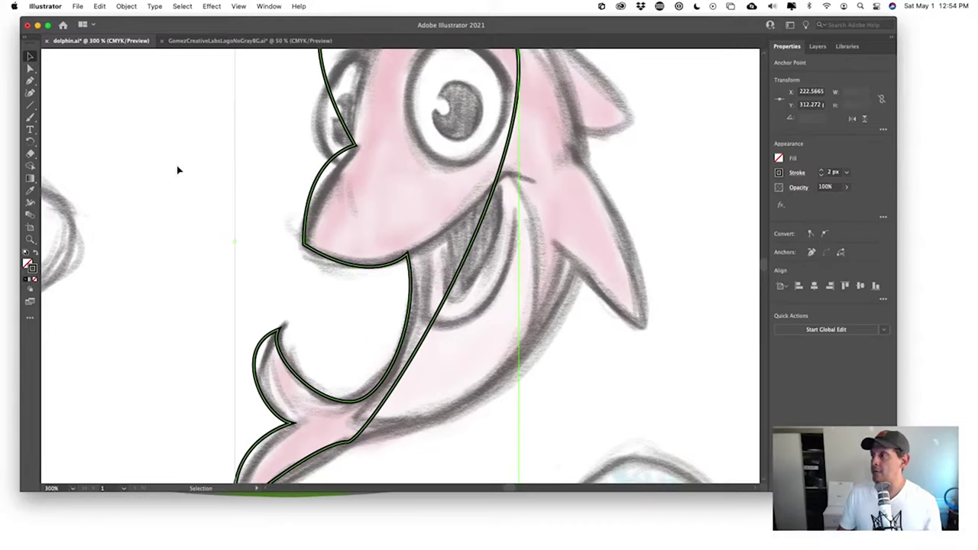
{"action": "left_click", "coordinate": [212, 192]}
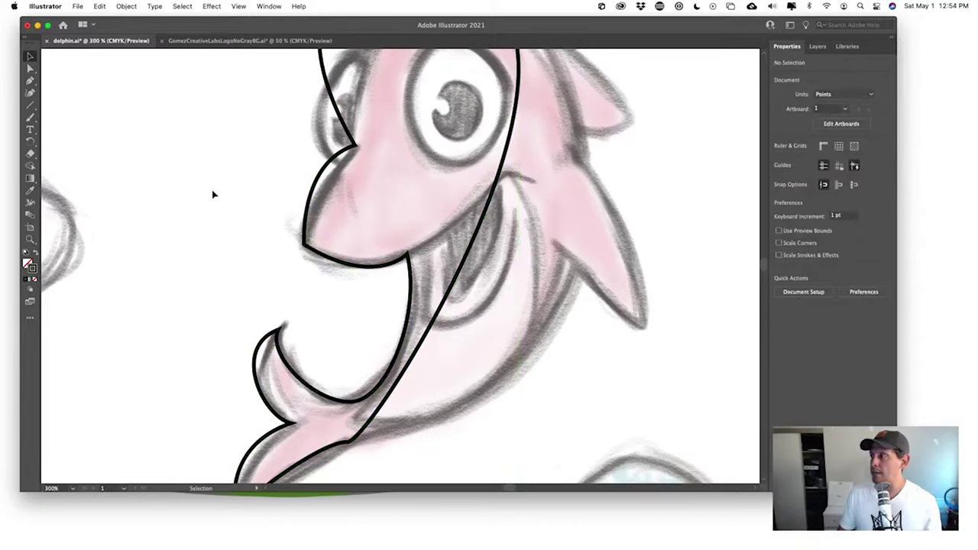
{"action": "left_click", "coordinate": [302, 220]}
{"action": "left_click_drag", "start_coordinate": [308, 218], "coordinate": [163, 201]}
{"action": "key", "text": "super+z"}
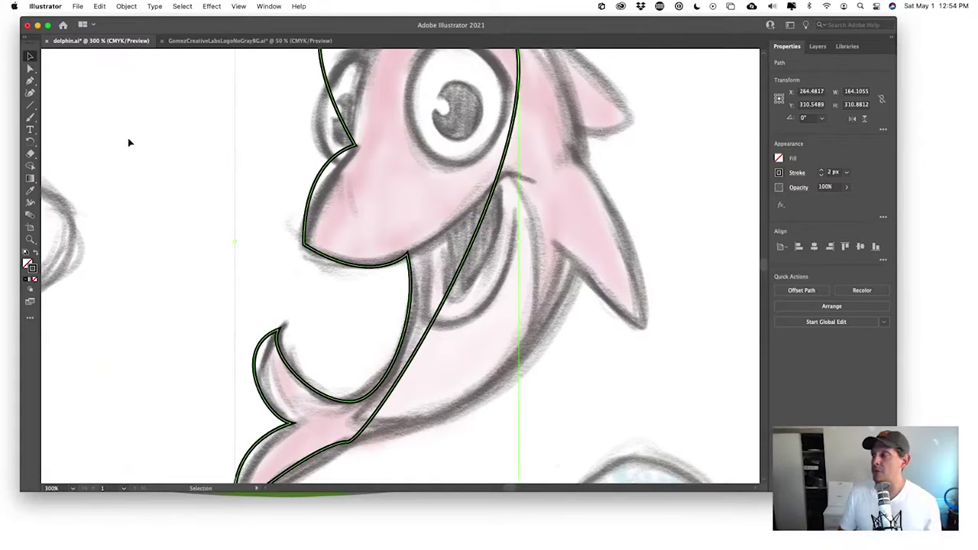
{"action": "left_click", "coordinate": [31, 71]}
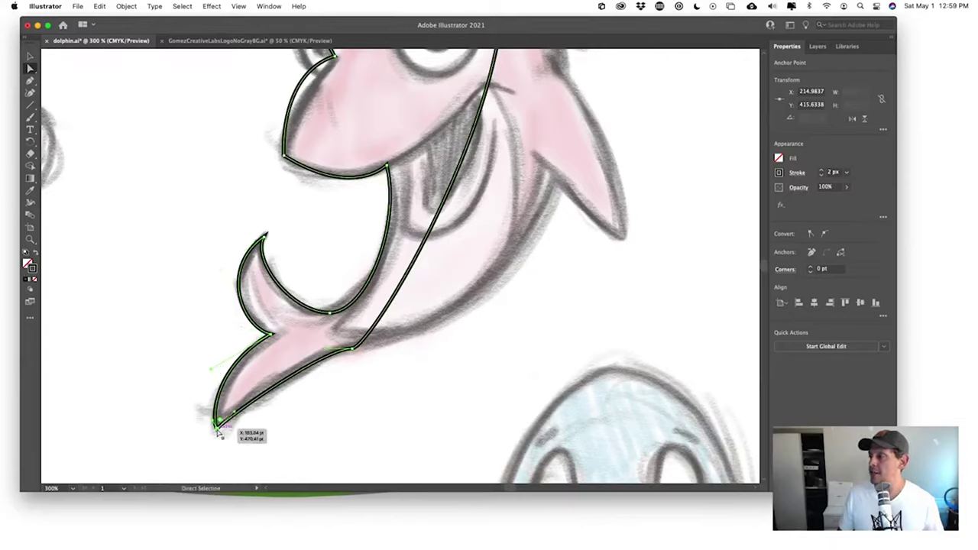
- Select the tail-tip and fin-junction anchors, then lengthen the head-top handle to reshape the head
{"action": "left_click", "coordinate": [217, 426]}
{"action": "left_click", "coordinate": [207, 443]}
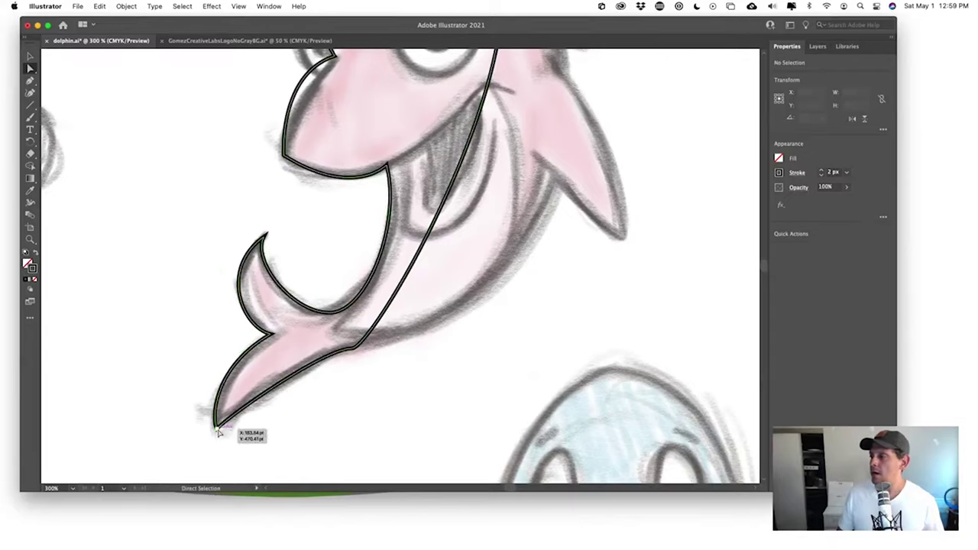
{"action": "left_click", "coordinate": [218, 425]}
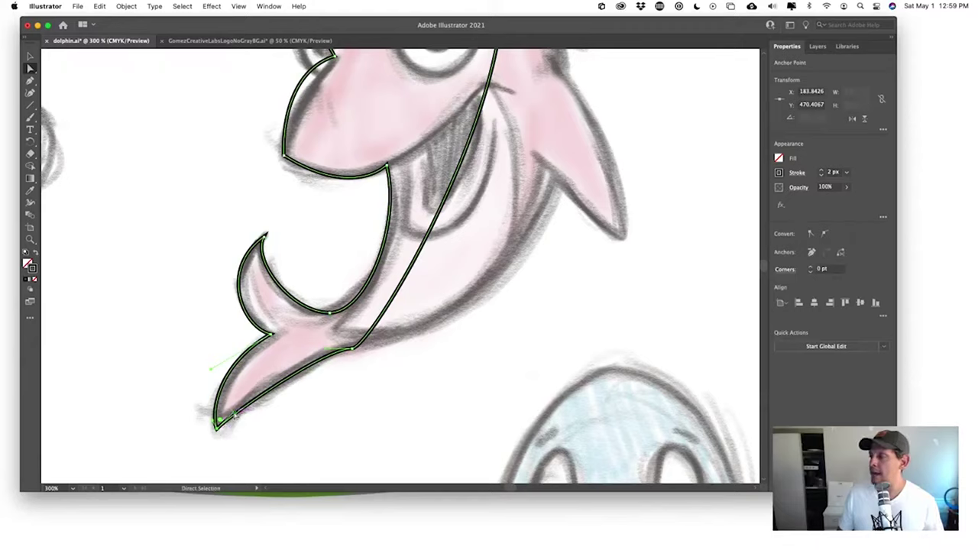
{"action": "left_click", "coordinate": [354, 350]}
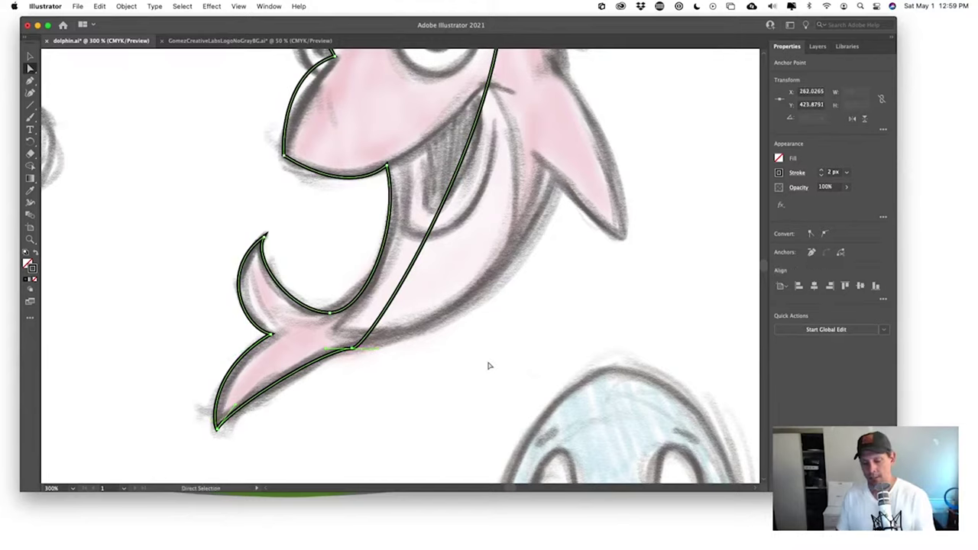
{"action": "key", "text": "super+minus"}
{"action": "key", "text": "super+minus"}
{"action": "key", "text": "super+minus"}
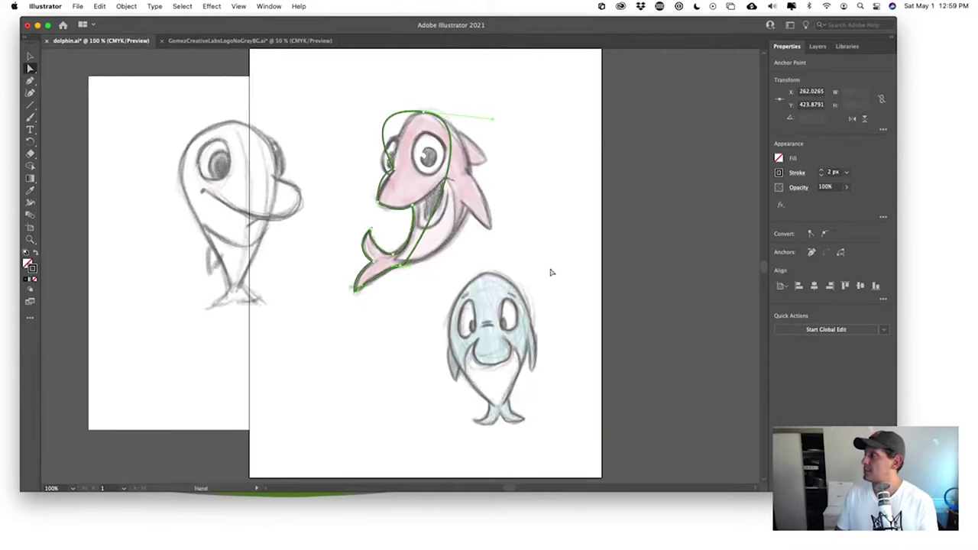
{"action": "left_click_drag", "start_coordinate": [551, 272], "coordinate": [489, 375]}
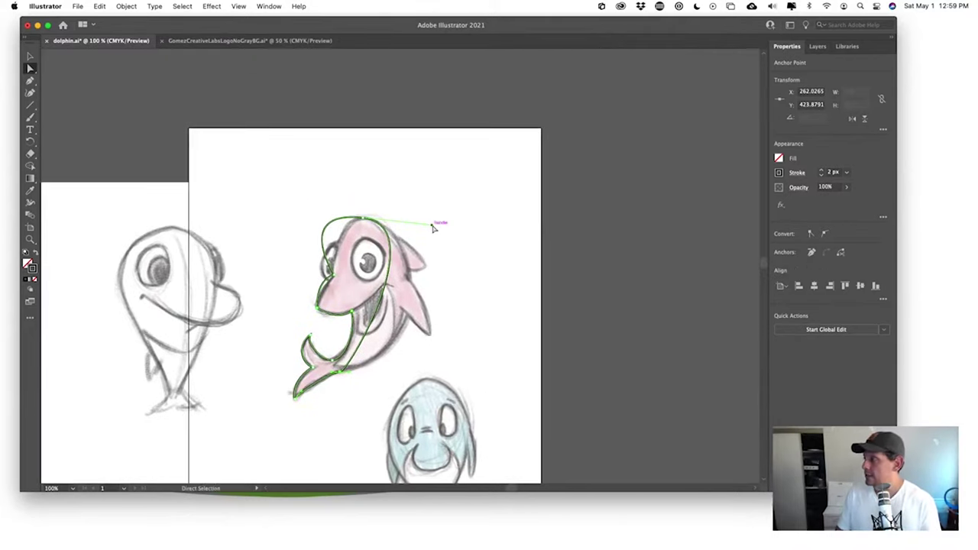
{"action": "left_click_drag", "start_coordinate": [432, 228], "coordinate": [461, 239]}
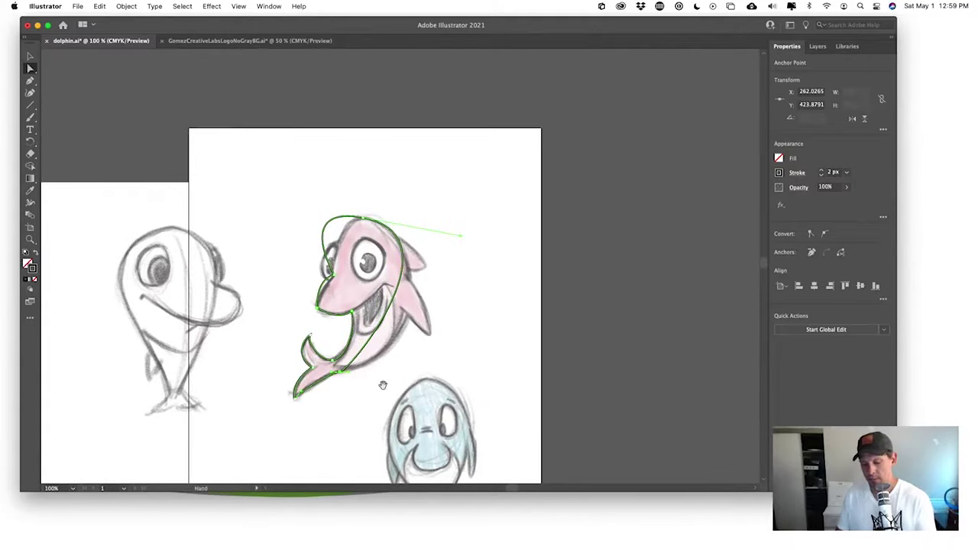
- Bend the back curve outward and pull the top anchor's handle to fit the upper curve
{"action": "key", "text": "h"}
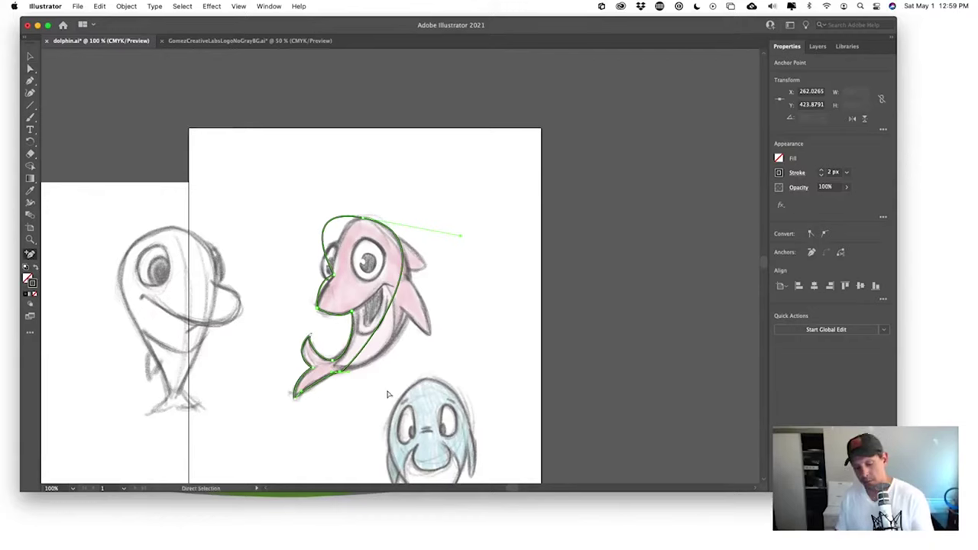
{"action": "key", "text": "super+equal"}
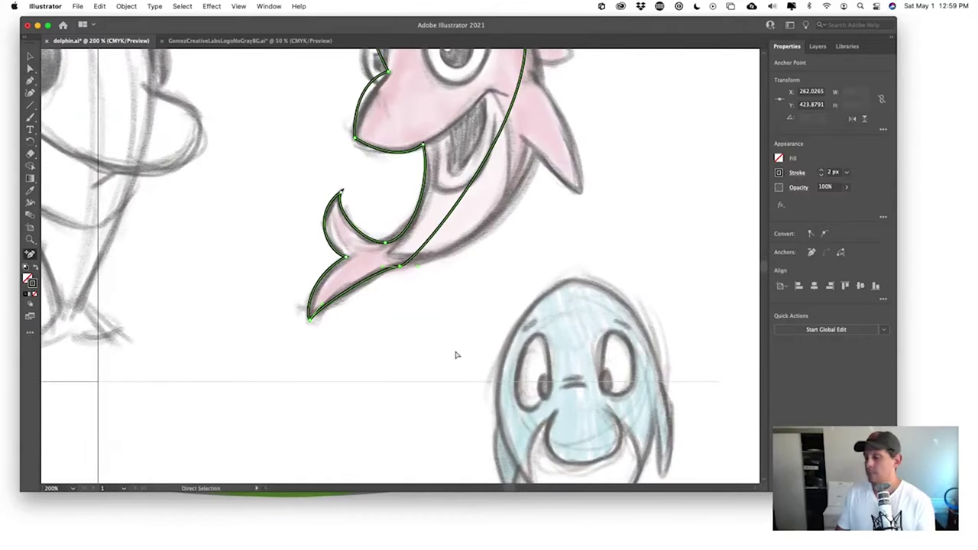
{"action": "key", "text": "super+minus"}
{"action": "key", "text": "super+equal"}
{"action": "key", "text": "super+equal"}
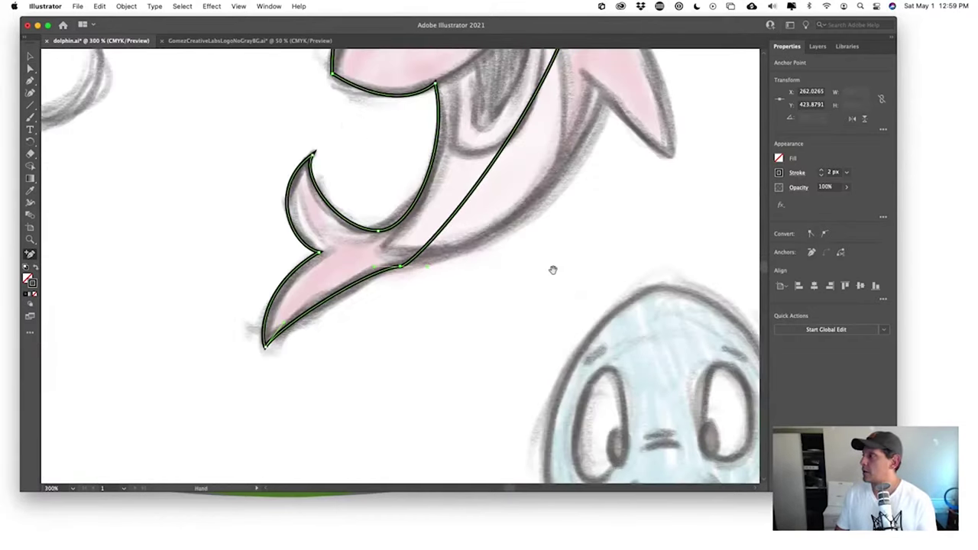
{"action": "left_click_drag", "start_coordinate": [553, 268], "coordinate": [463, 423]}
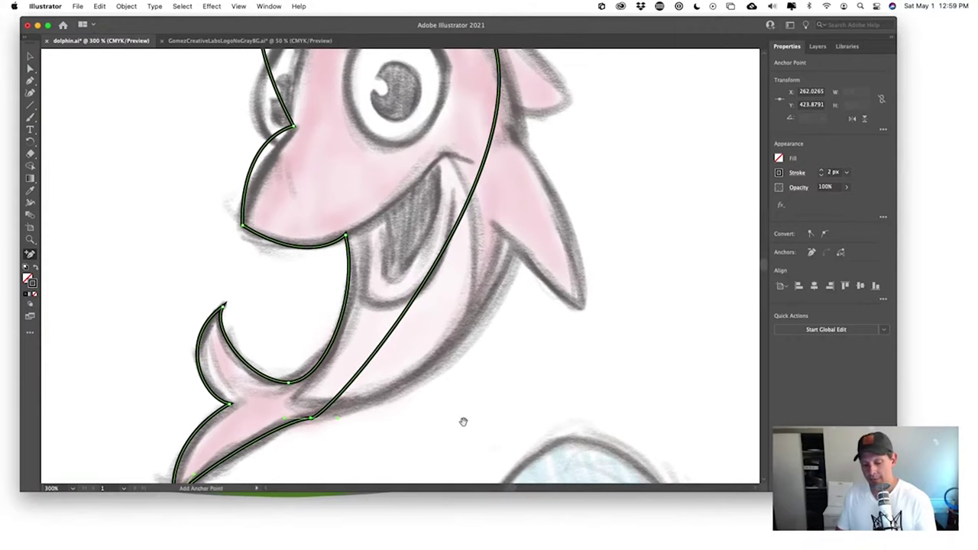
{"action": "key", "text": "a"}
{"action": "key", "text": "super+minus"}
{"action": "key", "text": "super+minus"}
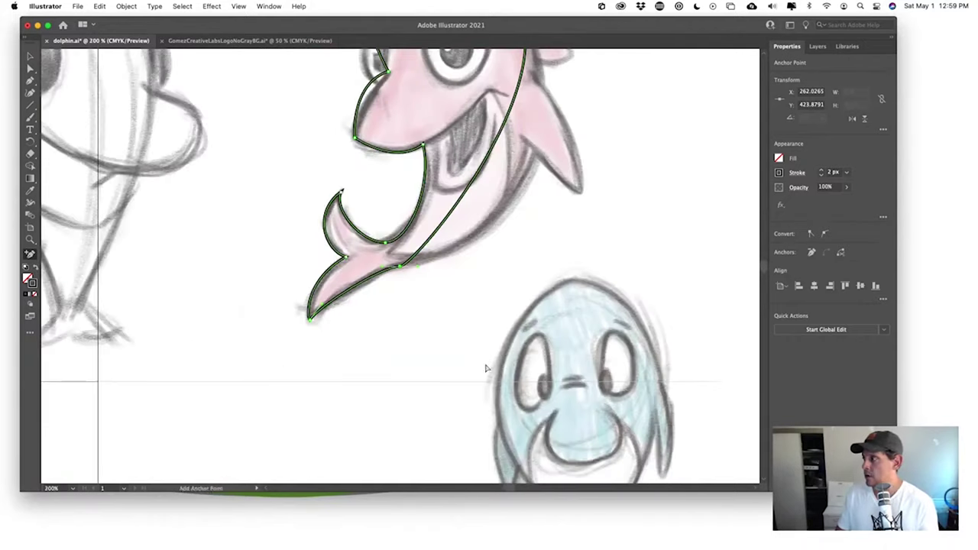
{"action": "key", "text": "super+equal"}
{"action": "left_click_drag", "start_coordinate": [421, 437], "coordinate": [412, 451]}
{"action": "key", "text": "shift+equal"}
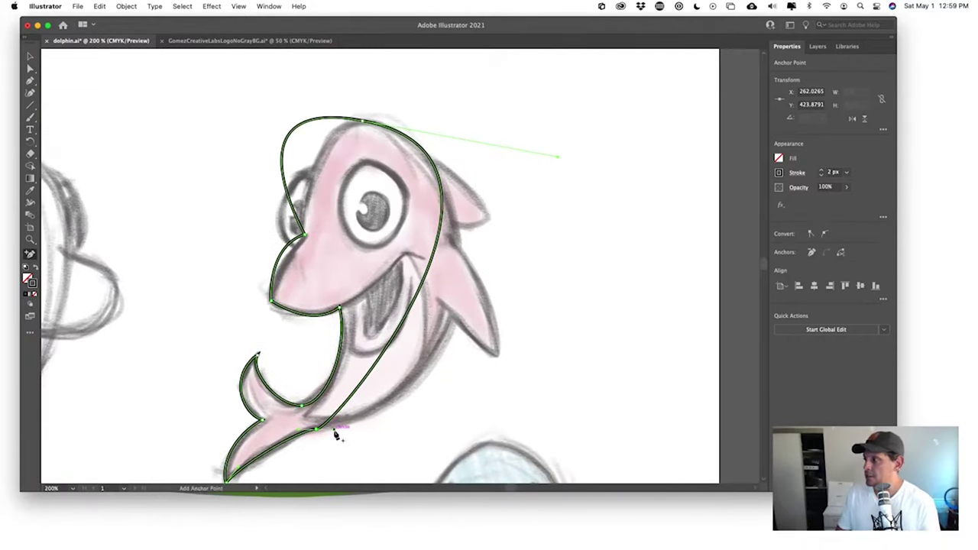
{"action": "key", "text": "a"}
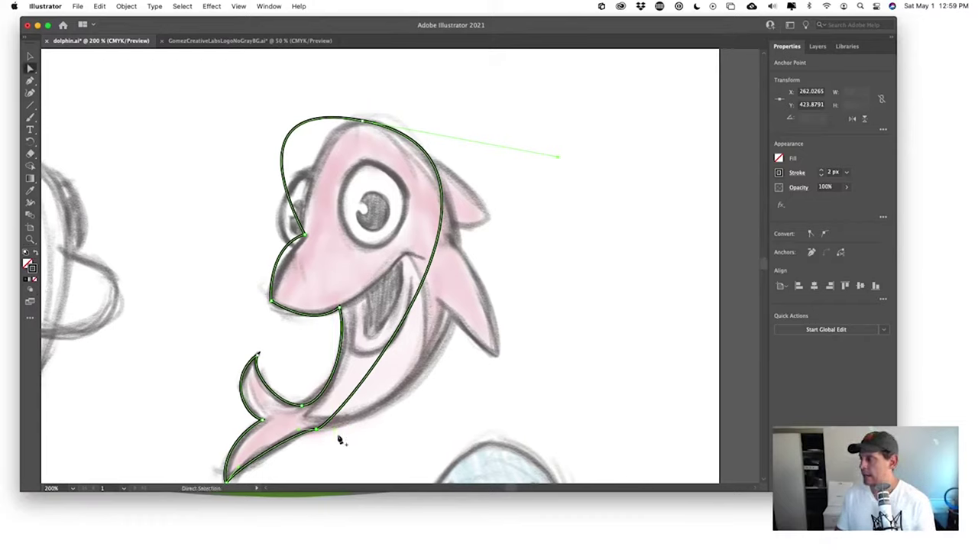
{"action": "left_click_drag", "start_coordinate": [334, 434], "coordinate": [449, 440]}
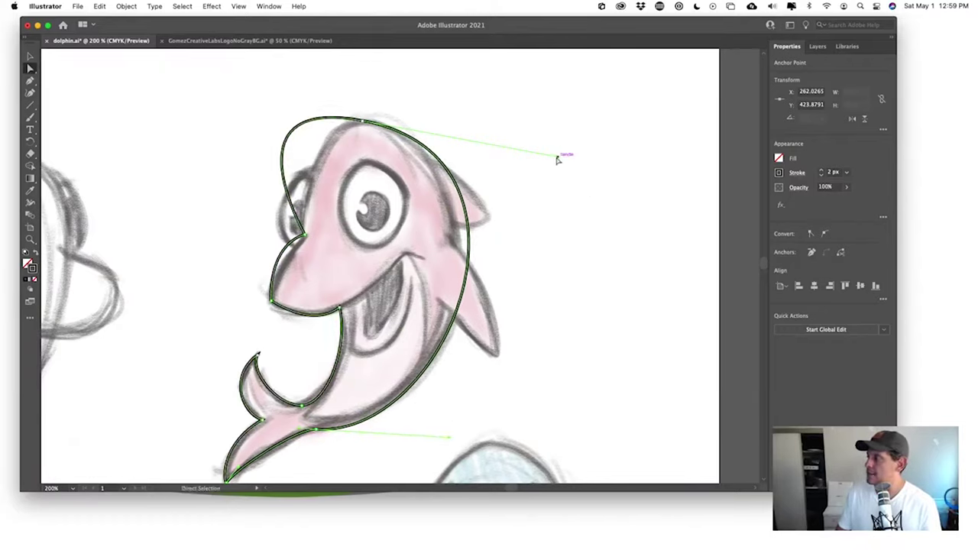
{"action": "left_click_drag", "start_coordinate": [557, 159], "coordinate": [527, 155]}
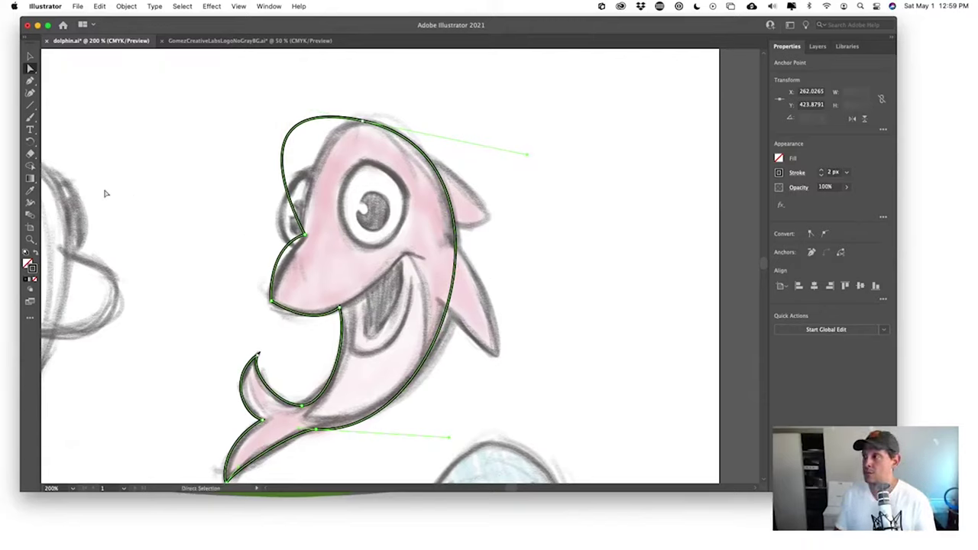
- Add an anchor on the back near the fin and reshape the back and belly segments
{"action": "key", "text": "p"}
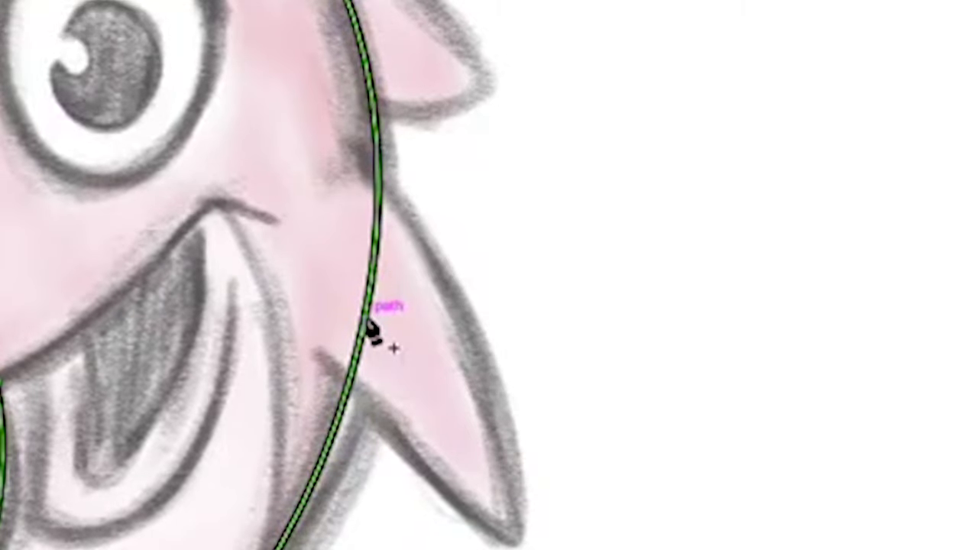
{"action": "left_click", "coordinate": [366, 316]}
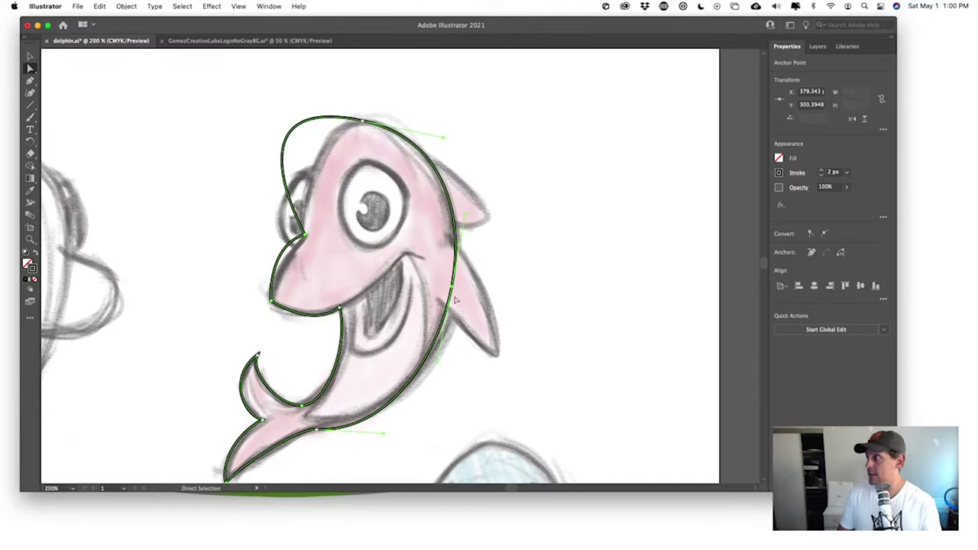
{"action": "left_click_drag", "start_coordinate": [451, 288], "coordinate": [460, 297]}
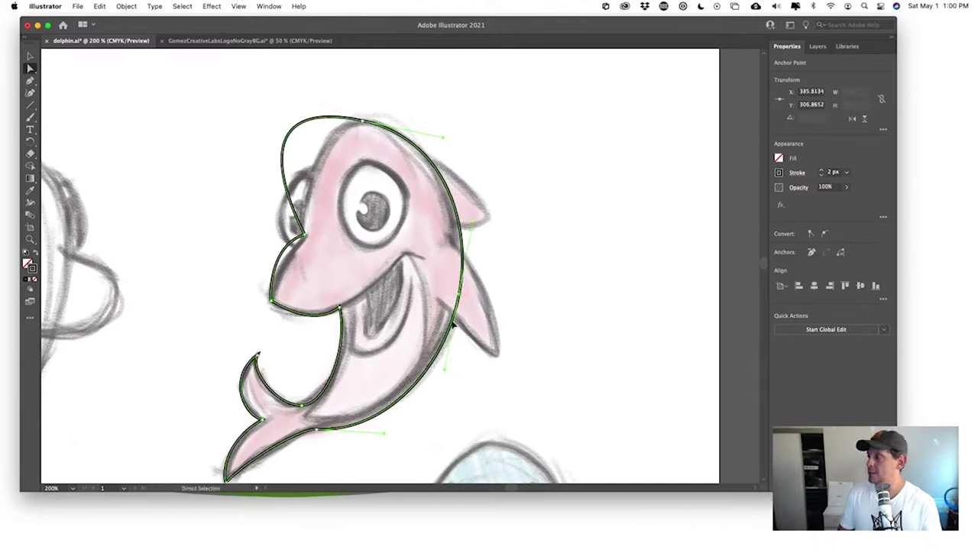
{"action": "left_click_drag", "start_coordinate": [385, 434], "coordinate": [389, 424]}
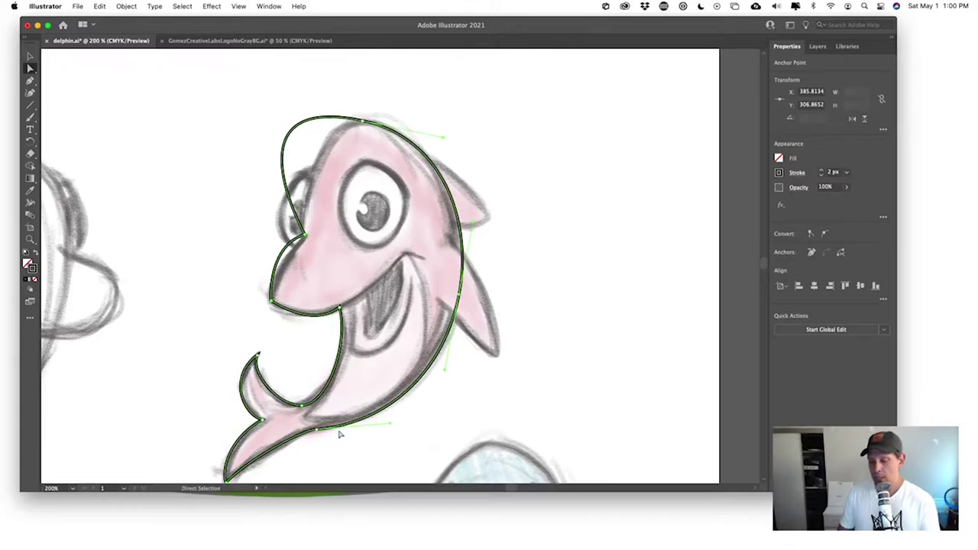
{"action": "scroll", "coordinate": [339, 434], "scroll_direction": "up", "scroll_amount": 5}
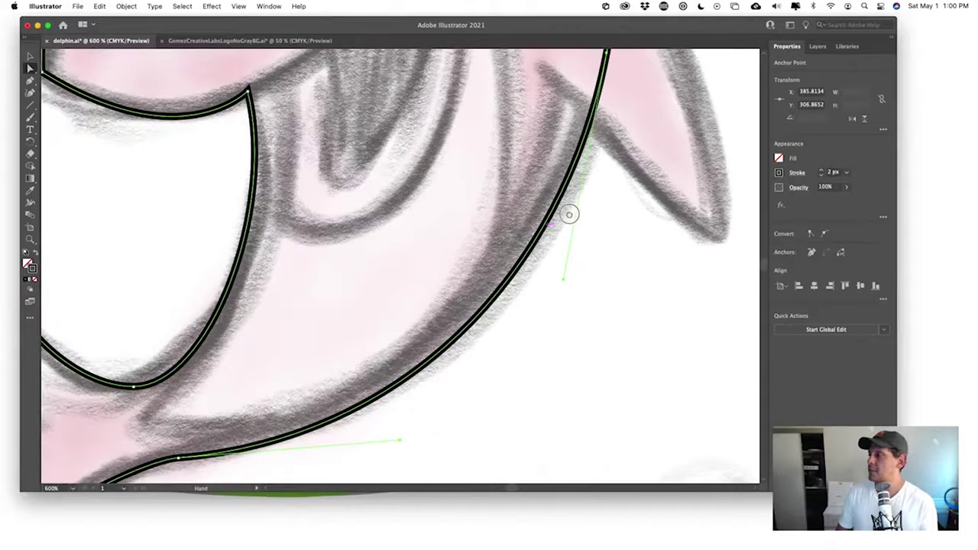
- Adjust the lower tail anchor's handle to smooth the belly curve at 600% zoom
{"action": "left_click_drag", "start_coordinate": [569, 215], "coordinate": [365, 280]}
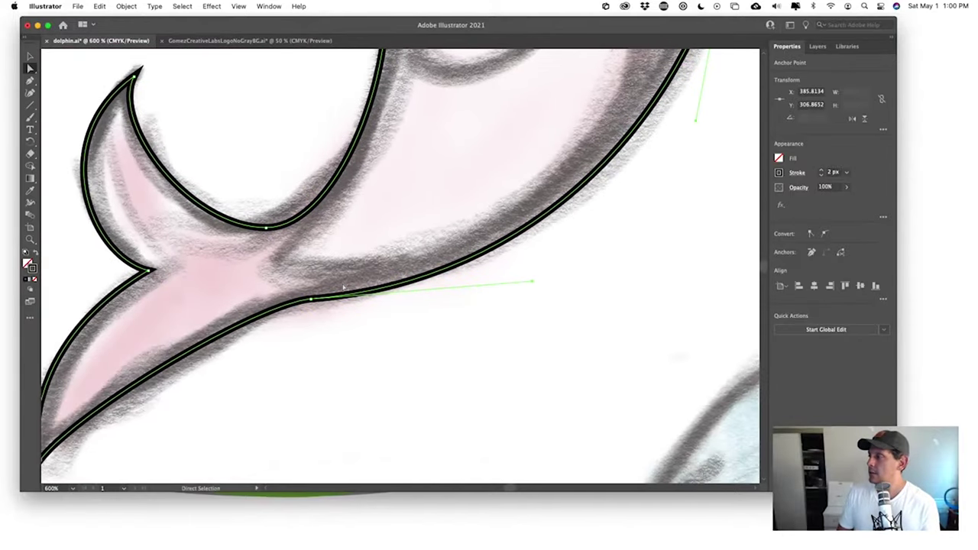
{"action": "left_click", "coordinate": [310, 299]}
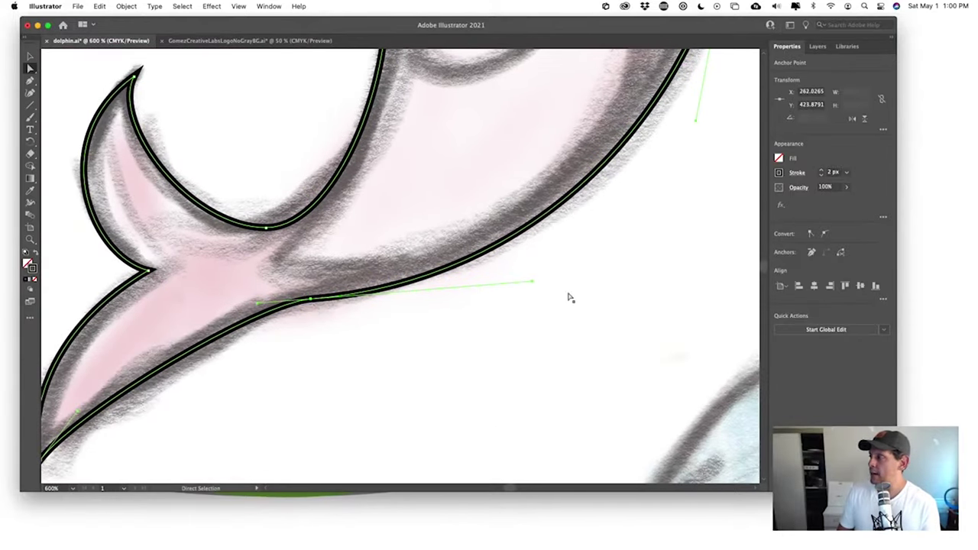
{"action": "mouse_move", "coordinate": [533, 285]}
{"action": "left_mouse_down"}
{"action": "mouse_move", "coordinate": [524, 304]}
{"action": "mouse_move", "coordinate": [504, 240]}
{"action": "mouse_move", "coordinate": [513, 321]}
{"action": "mouse_move", "coordinate": [494, 247]}
{"action": "mouse_move", "coordinate": [497, 335]}
{"action": "mouse_move", "coordinate": [485, 286]}
{"action": "mouse_move", "coordinate": [485, 334]}
{"action": "mouse_move", "coordinate": [485, 264]}
{"action": "mouse_move", "coordinate": [485, 275]}
{"action": "mouse_move", "coordinate": [532, 282]}
{"action": "left_mouse_up"}
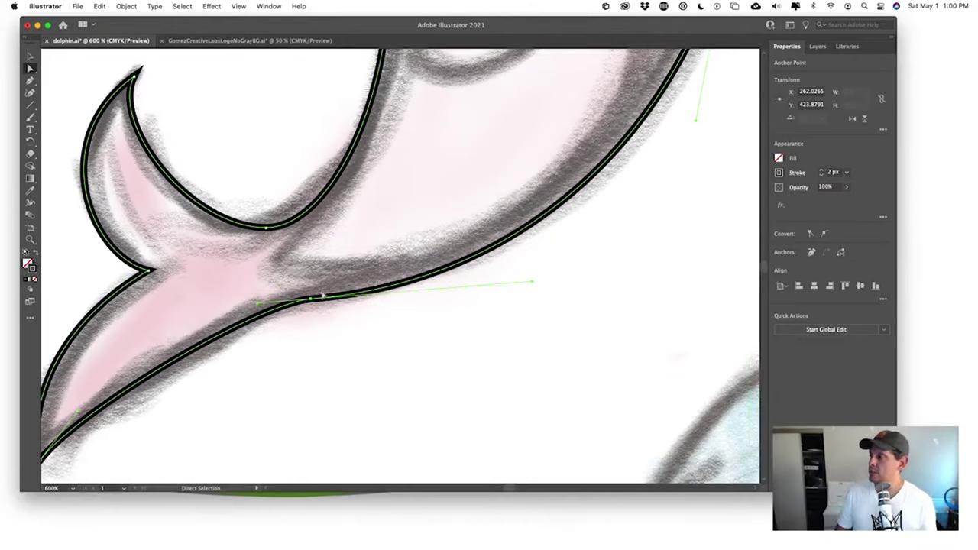
{"action": "left_click", "coordinate": [311, 329]}
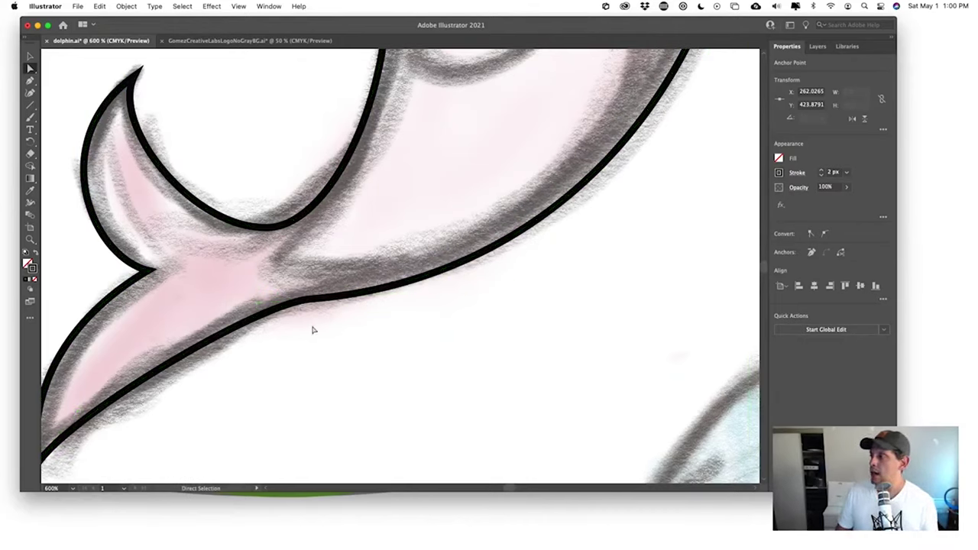
{"action": "left_click", "coordinate": [311, 300]}
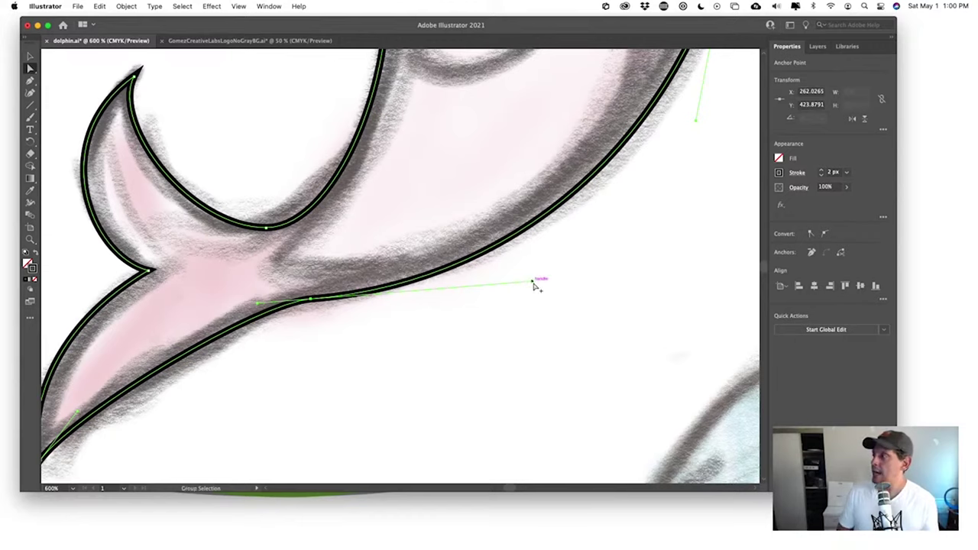
{"action": "mouse_move", "coordinate": [533, 282]}
{"action": "left_mouse_down"}
{"action": "mouse_move", "coordinate": [581, 285]}
{"action": "mouse_move", "coordinate": [565, 272]}
{"action": "mouse_move", "coordinate": [505, 349]}
{"action": "mouse_move", "coordinate": [296, 393]}
{"action": "mouse_move", "coordinate": [360, 421]}
{"action": "mouse_move", "coordinate": [417, 204]}
{"action": "mouse_move", "coordinate": [219, 236]}
{"action": "mouse_move", "coordinate": [456, 277]}
{"action": "mouse_move", "coordinate": [463, 314]}
{"action": "mouse_move", "coordinate": [518, 323]}
{"action": "mouse_move", "coordinate": [553, 301]}
{"action": "mouse_move", "coordinate": [544, 286]}
{"action": "left_mouse_up"}
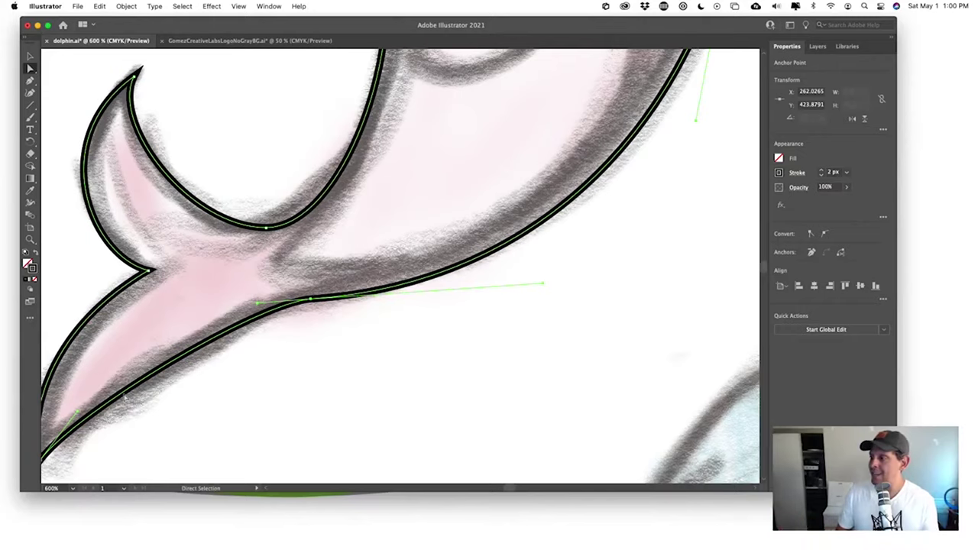
{"action": "left_click", "coordinate": [237, 389]}
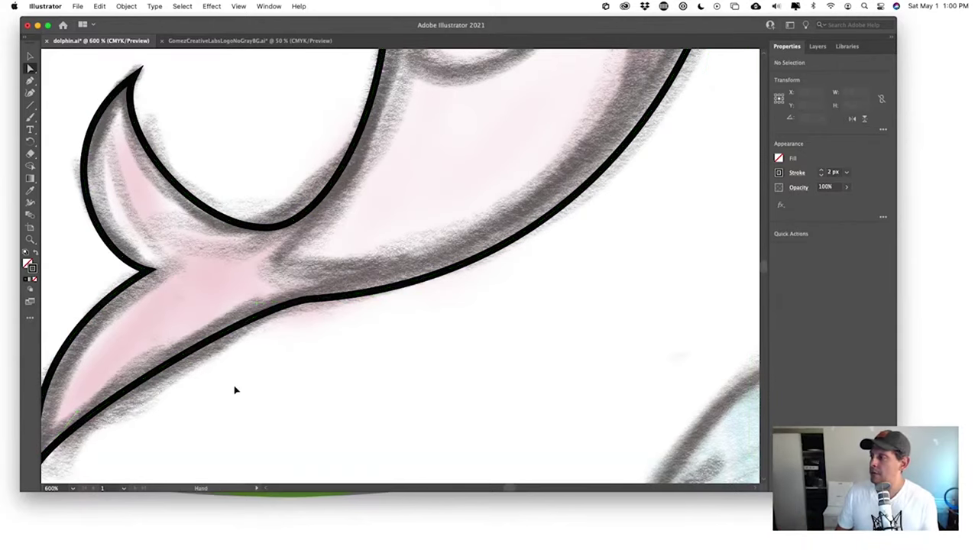
- Reshape the tail tip's curve to match the sketch and select the head-top anchor
{"action": "key", "text": "space"}
{"action": "left_click_drag", "start_coordinate": [234, 392], "coordinate": [320, 331]}
{"action": "left_click", "coordinate": [129, 396]}
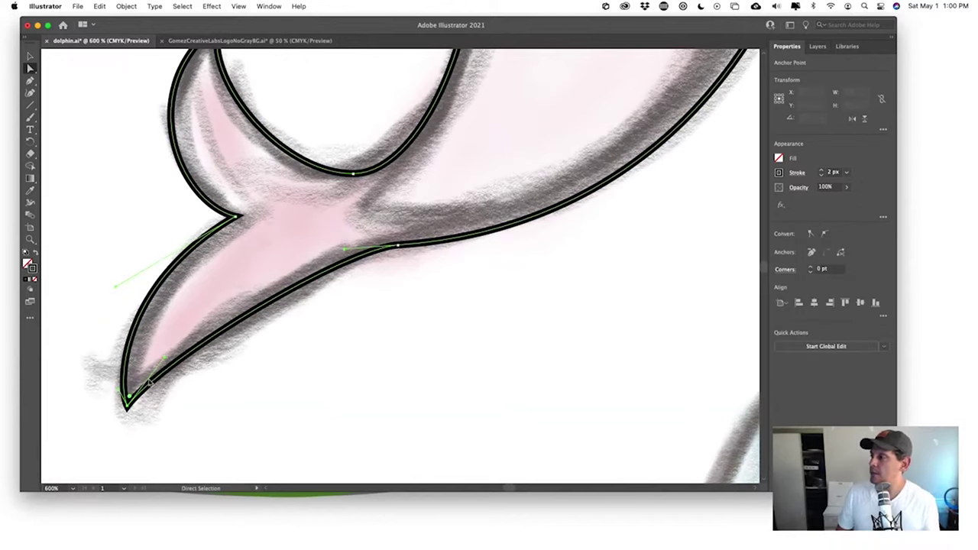
{"action": "left_click_drag", "start_coordinate": [163, 359], "coordinate": [194, 329]}
{"action": "left_click", "coordinate": [542, 328]}
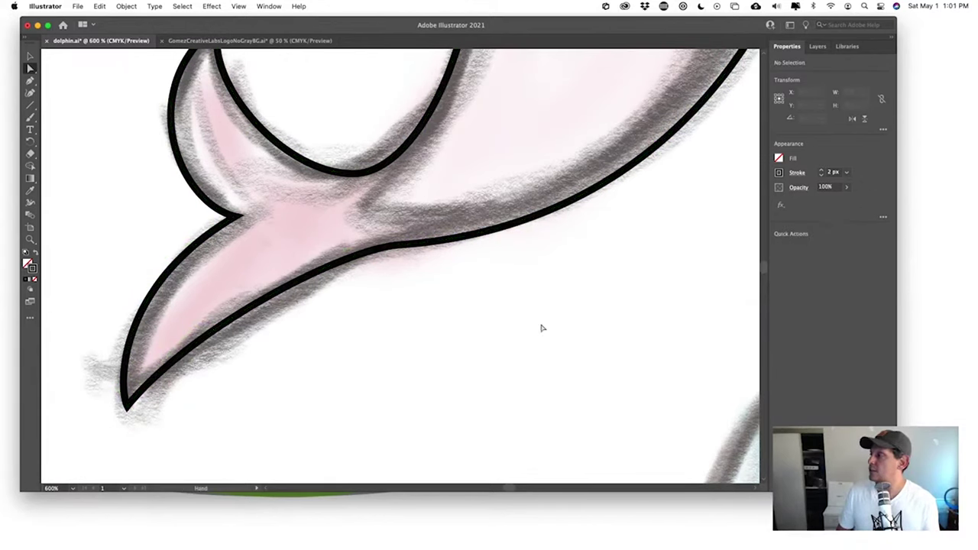
{"action": "scroll", "coordinate": [535, 405], "scroll_direction": "down", "scroll_amount": 2}
{"action": "left_click", "coordinate": [374, 140]}
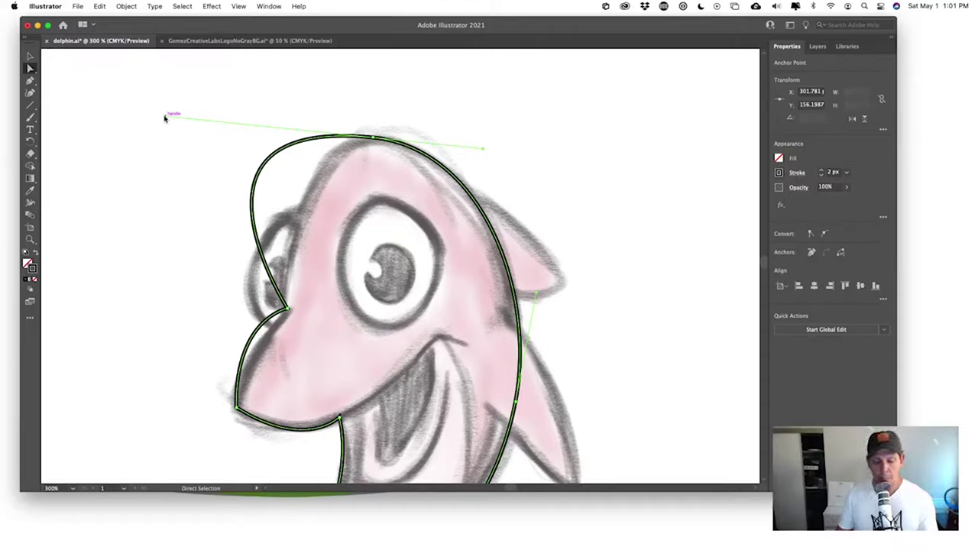
- Revert the head-top anchor's pointed reshape with Cmd+Z so the forehead arches smoothly
{"action": "left_click_drag", "start_coordinate": [165, 116], "coordinate": [266, 159]}
{"action": "left_click", "coordinate": [408, 100]}
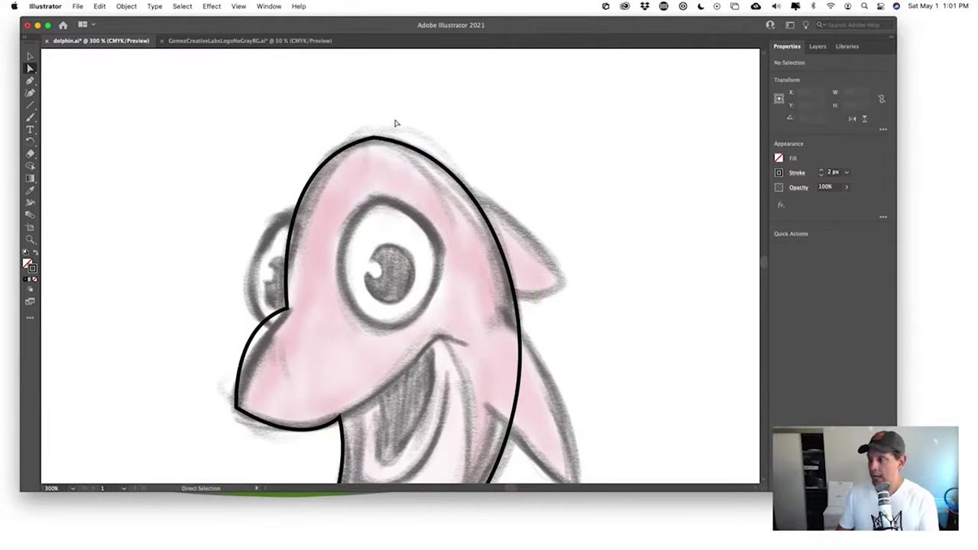
{"action": "scroll", "coordinate": [388, 129], "scroll_direction": "up", "scroll_amount": 6}
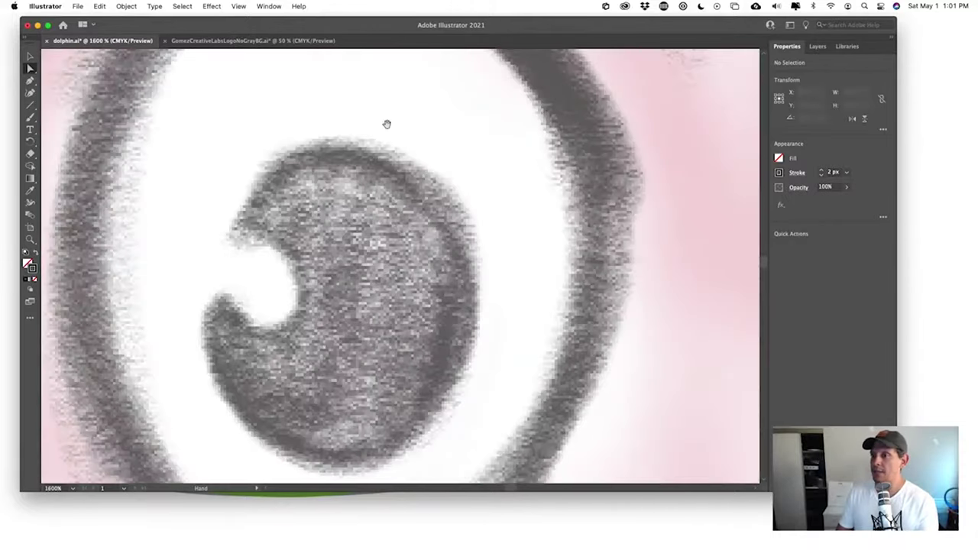
{"action": "left_click_drag", "start_coordinate": [386, 122], "coordinate": [394, 348]}
{"action": "left_click_drag", "start_coordinate": [384, 233], "coordinate": [365, 374]}
{"action": "left_click_drag", "start_coordinate": [323, 267], "coordinate": [389, 343]}
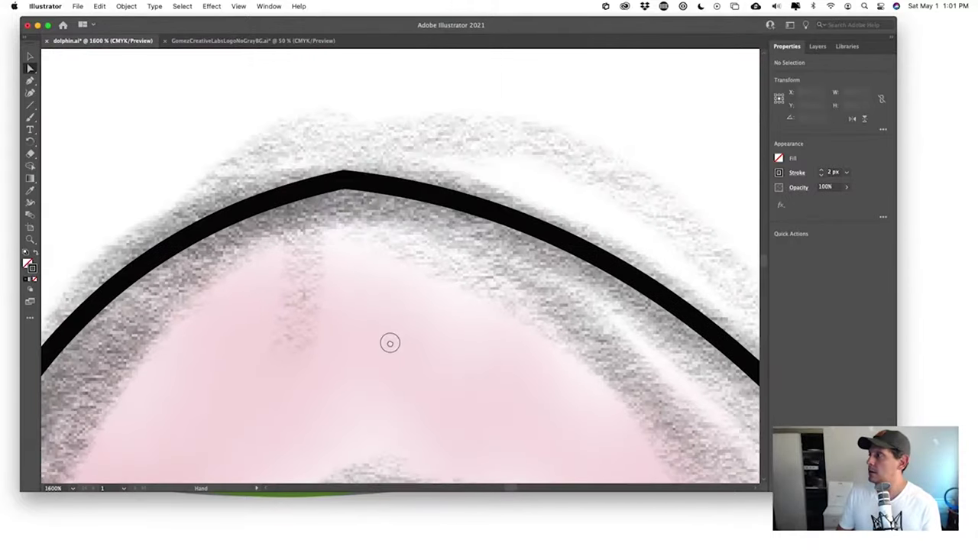
{"action": "left_click_drag", "start_coordinate": [283, 166], "coordinate": [362, 273]}
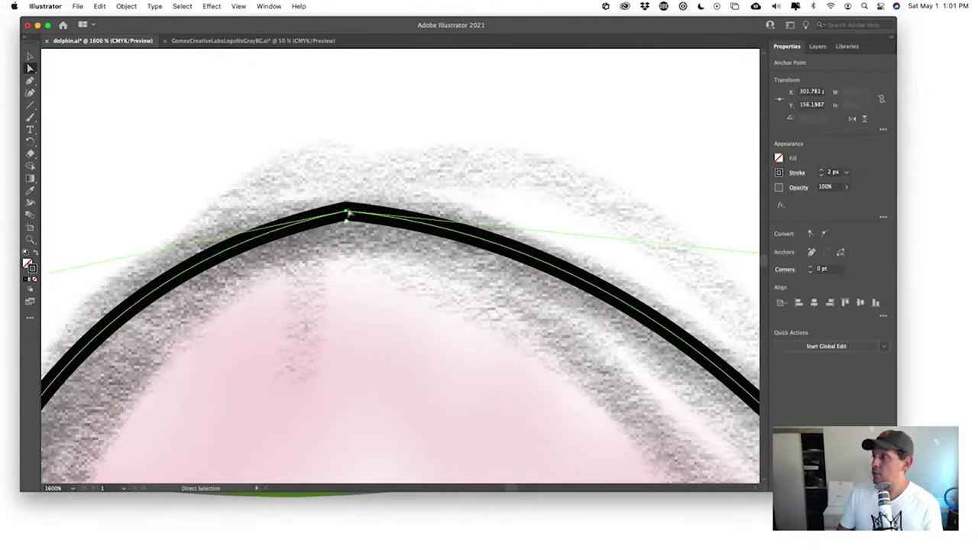
{"action": "left_click", "coordinate": [356, 318]}
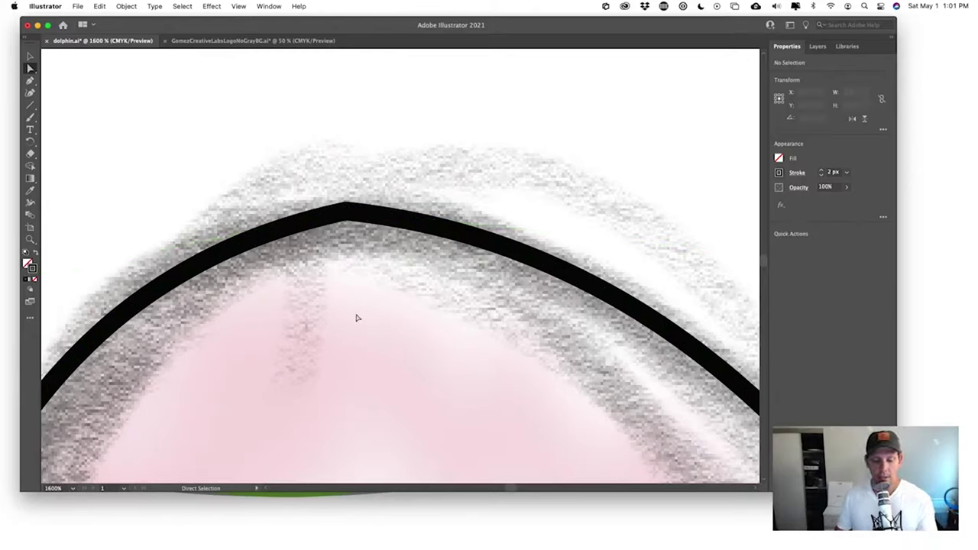
{"action": "key", "text": "super+z"}
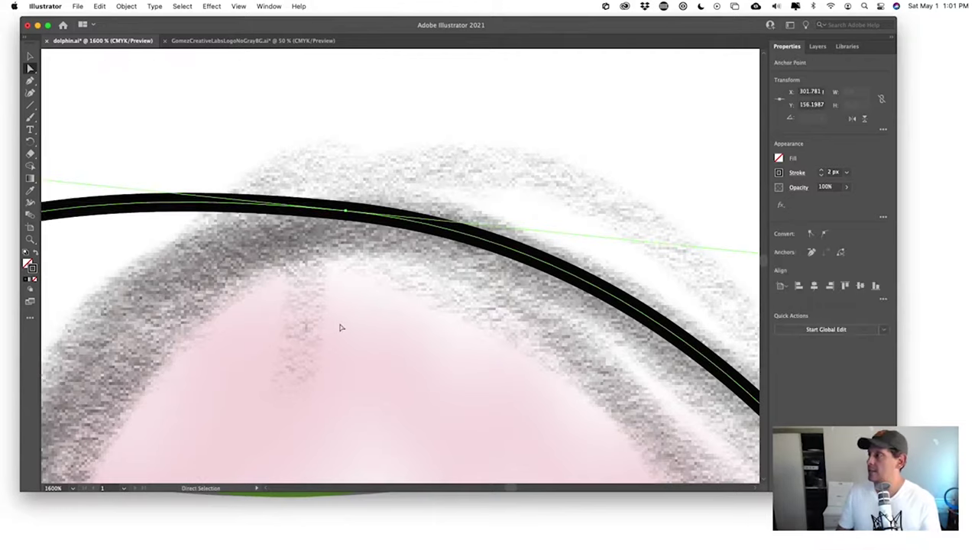
{"action": "scroll", "coordinate": [338, 329], "scroll_direction": "down", "scroll_amount": 3}
{"action": "scroll", "coordinate": [337, 330], "scroll_direction": "down", "scroll_amount": 10}
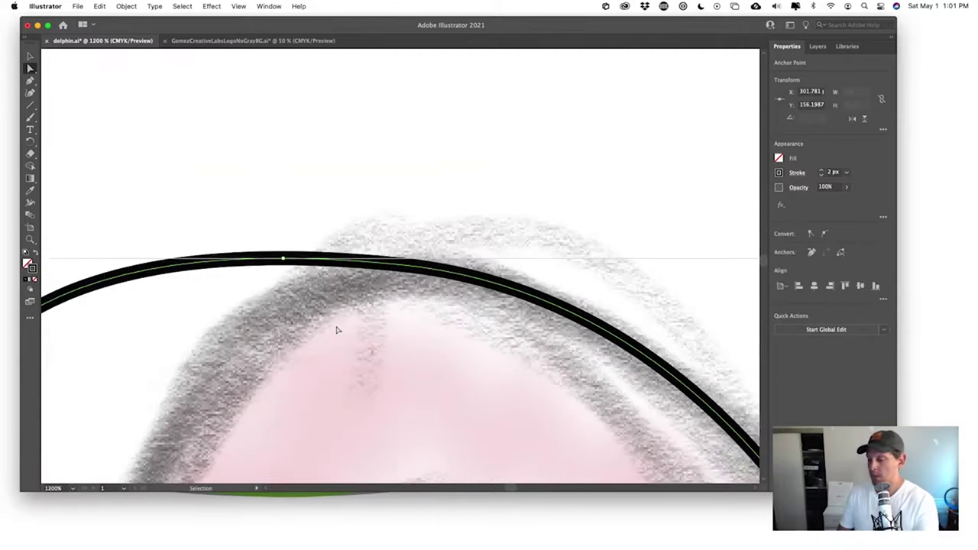
{"action": "scroll", "coordinate": [347, 339], "scroll_direction": "up", "scroll_amount": 5}
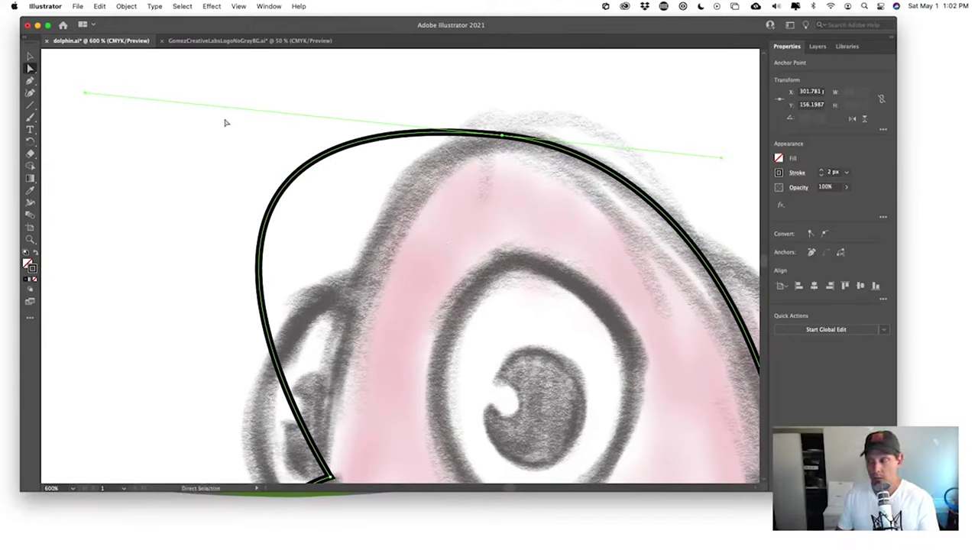
- Reshape the head's left curve and add an anchor there, nudged left onto the sketch line
{"action": "left_click_drag", "start_coordinate": [86, 96], "coordinate": [349, 132]}
{"action": "key", "text": "p"}
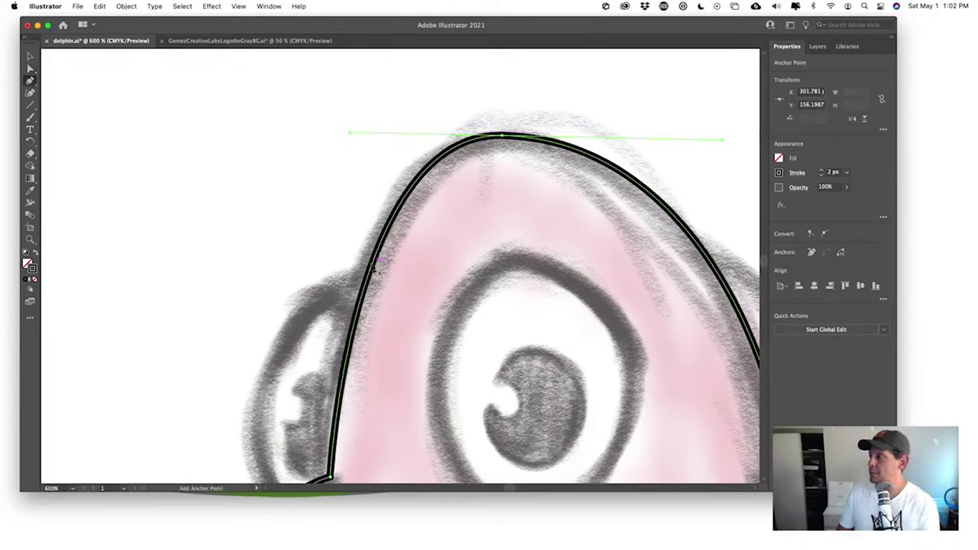
{"action": "left_click", "coordinate": [356, 318]}
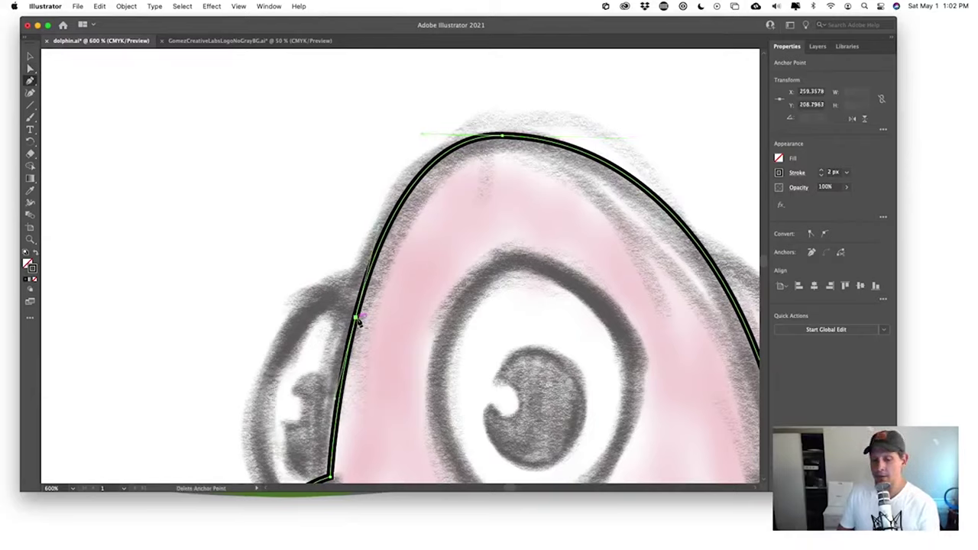
{"action": "key", "text": "a"}
{"action": "left_click", "coordinate": [356, 318]}
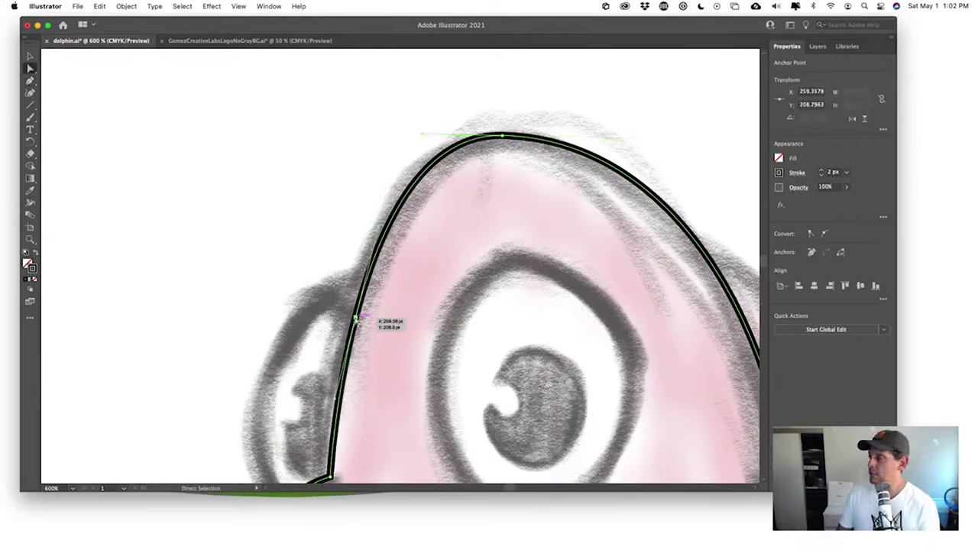
{"action": "left_click_drag", "start_coordinate": [356, 317], "coordinate": [339, 317]}
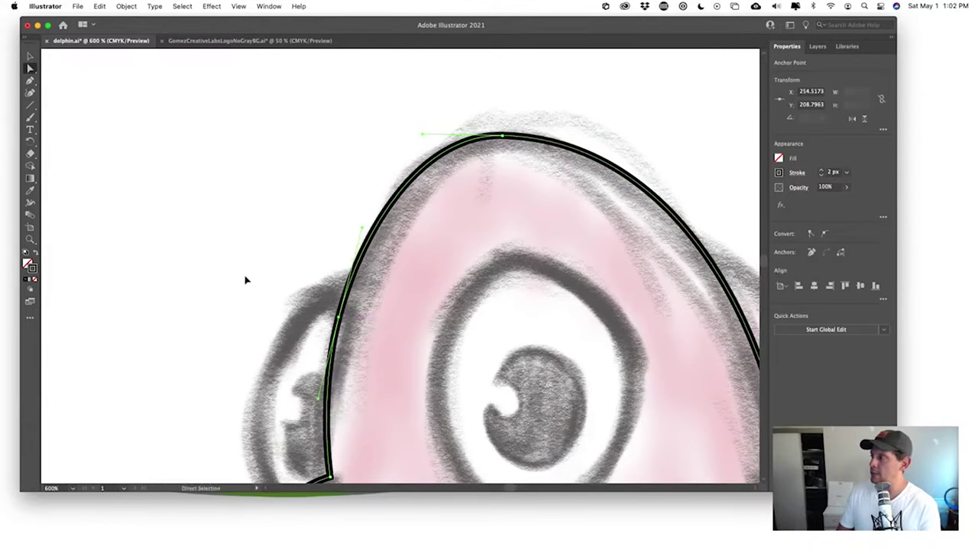
- Deselect the head outline and pan down toward the snout with Direct Selection active
{"action": "key", "text": "v"}
{"action": "left_click", "coordinate": [245, 280]}
{"action": "scroll", "coordinate": [392, 241], "scroll_direction": "down", "scroll_amount": 3}
{"action": "scroll", "coordinate": [392, 241], "scroll_direction": "right", "scroll_amount": 2}
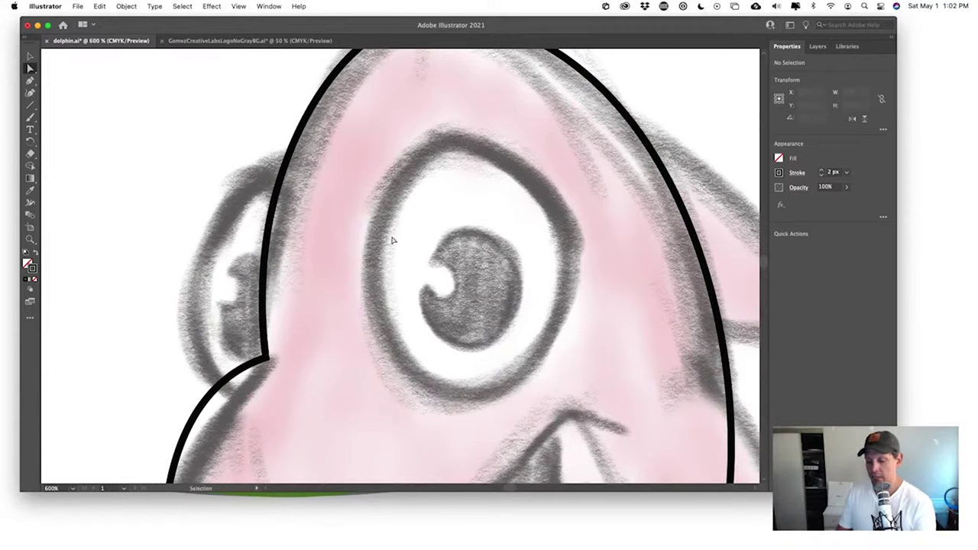
{"action": "scroll", "coordinate": [392, 241], "scroll_direction": "down", "scroll_amount": 2}
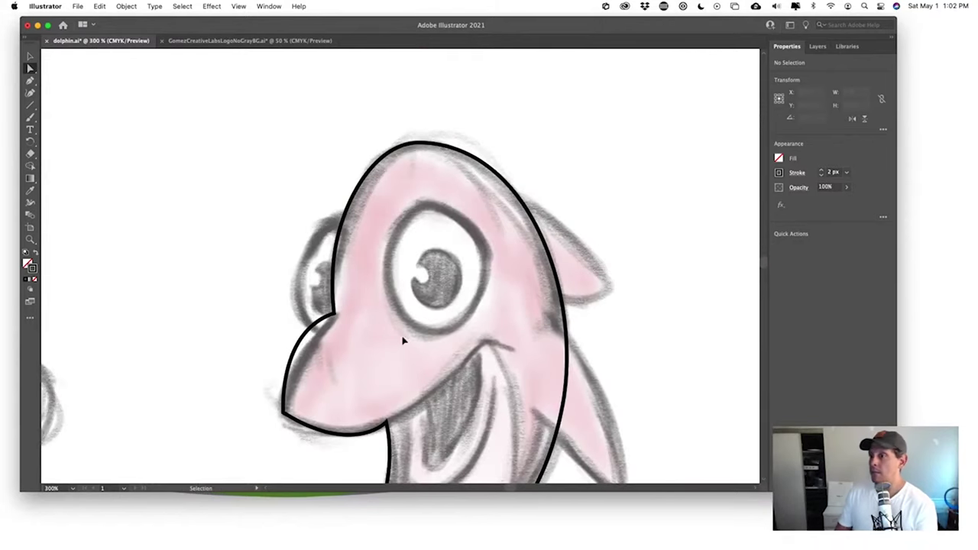
{"action": "scroll", "coordinate": [404, 341], "scroll_direction": "down", "scroll_amount": 3}
{"action": "scroll", "coordinate": [403, 341], "scroll_direction": "left", "scroll_amount": 1}
{"action": "key", "text": "a"}
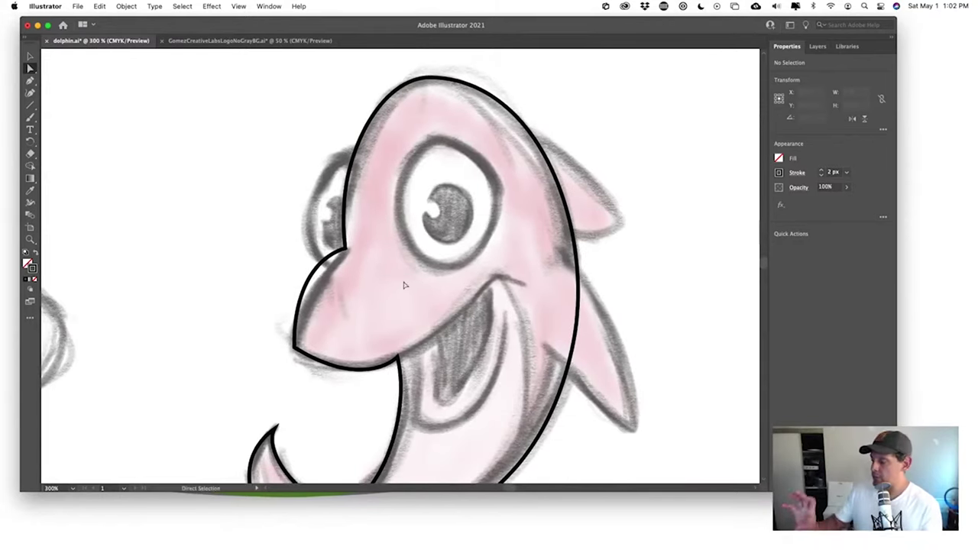
{"action": "scroll", "coordinate": [383, 309], "scroll_direction": "up", "scroll_amount": 5}
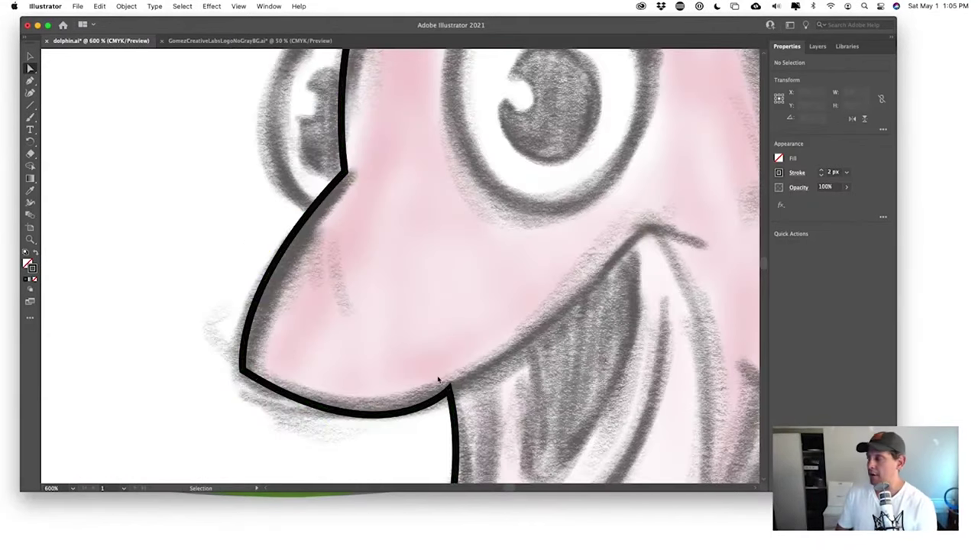
- Select the corner anchor where the snout's underside meets the throat
{"action": "key", "text": "super+minus"}
{"action": "key", "text": "super+minus"}
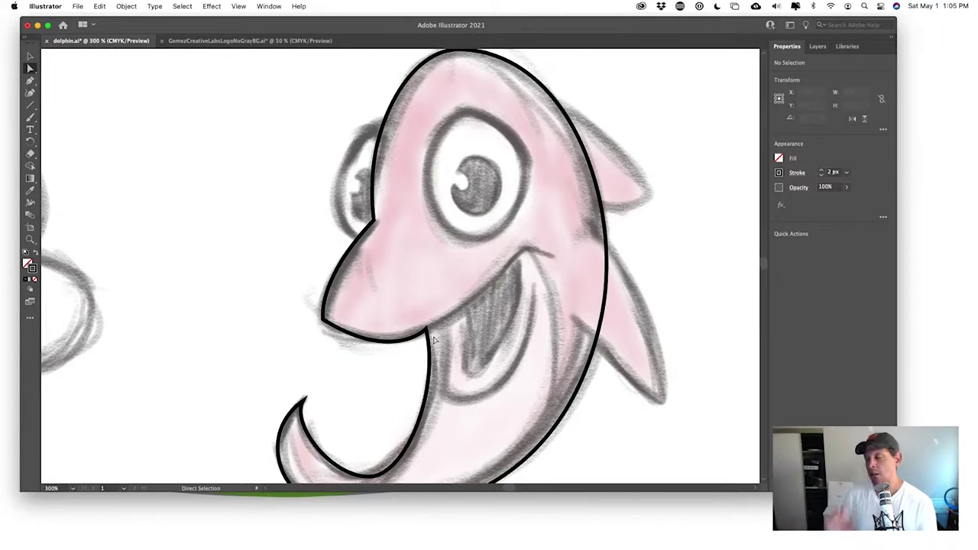
{"action": "scroll", "coordinate": [503, 384], "scroll_direction": "up", "scroll_amount": 10}
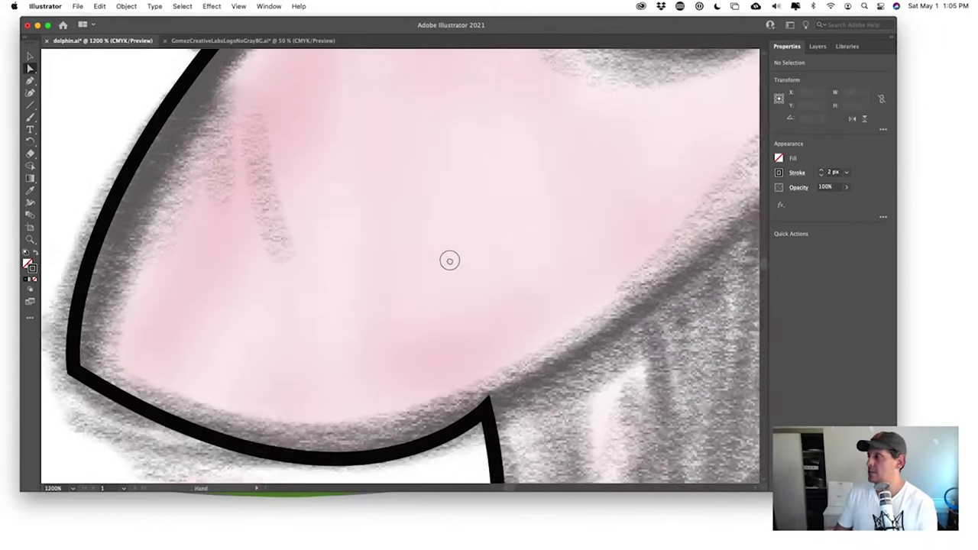
{"action": "left_click_drag", "start_coordinate": [449, 260], "coordinate": [488, 149]}
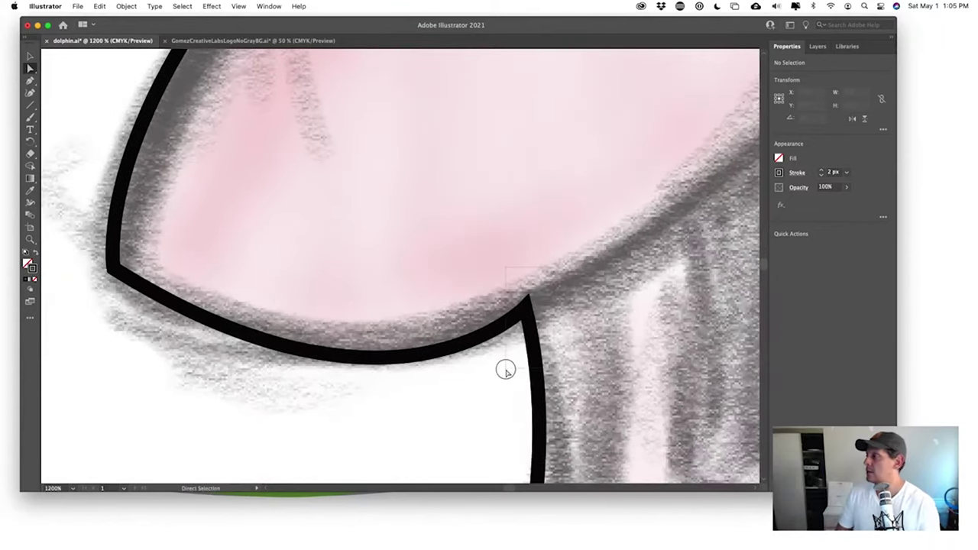
{"action": "left_click", "coordinate": [514, 329]}
{"action": "left_click", "coordinate": [514, 328]}
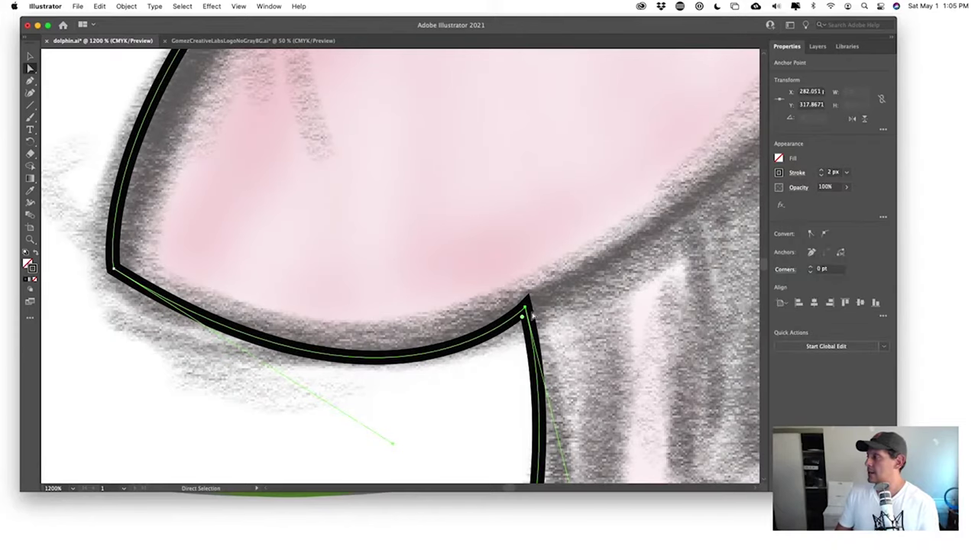
{"action": "left_click_drag", "start_coordinate": [596, 345], "coordinate": [561, 215]}
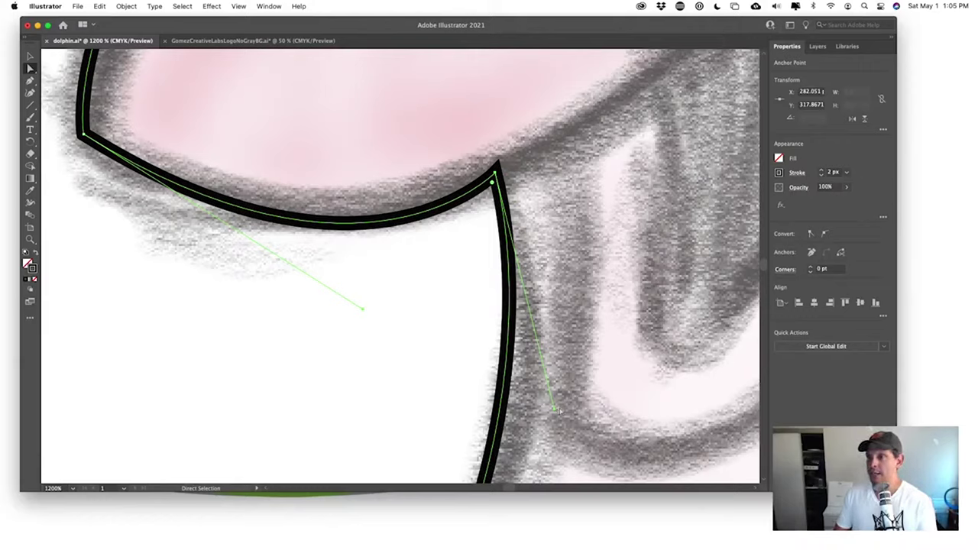
- Convert the snout corner to a curve, then re-sharpen it at X 282.051, Y 317.8671
{"action": "key", "text": "alt"}
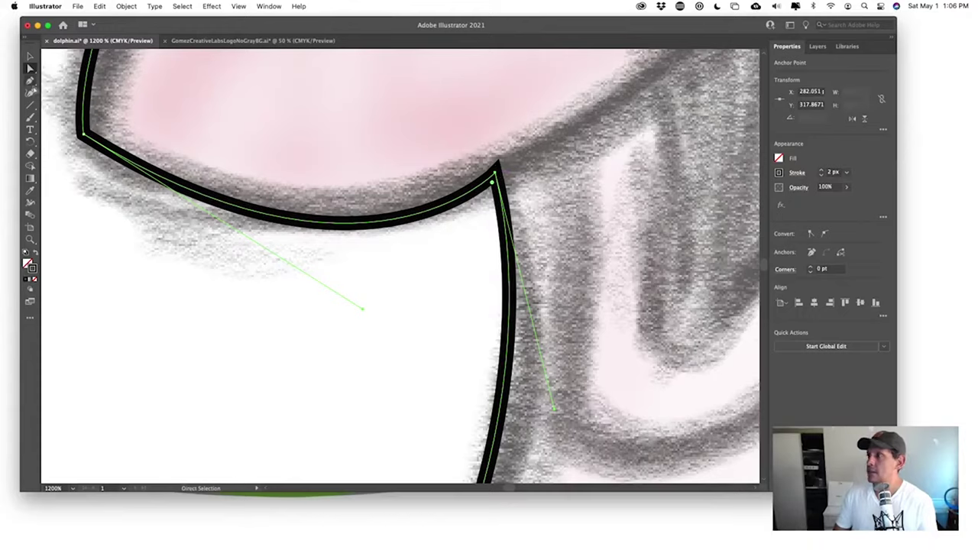
{"action": "left_click", "coordinate": [30, 81]}
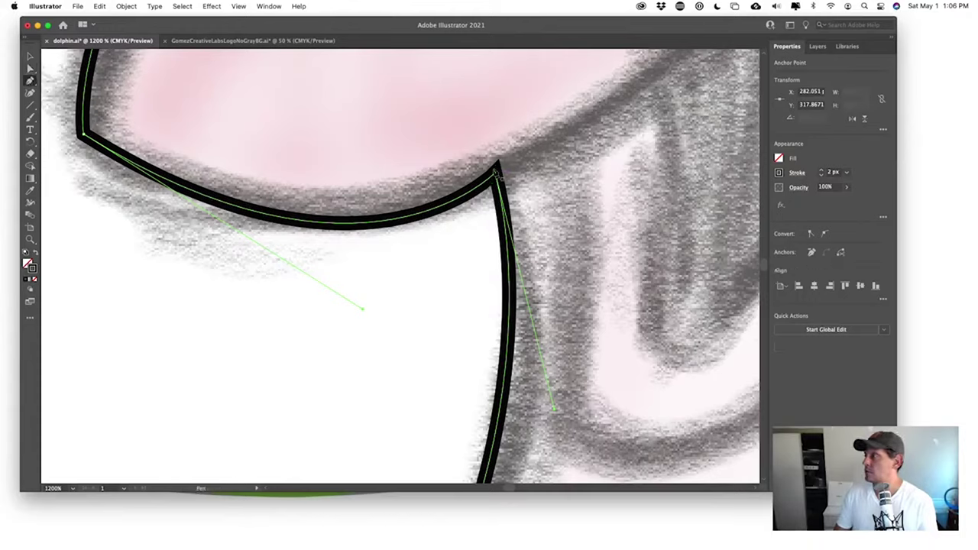
{"action": "left_click_drag", "start_coordinate": [495, 172], "coordinate": [613, 258]}
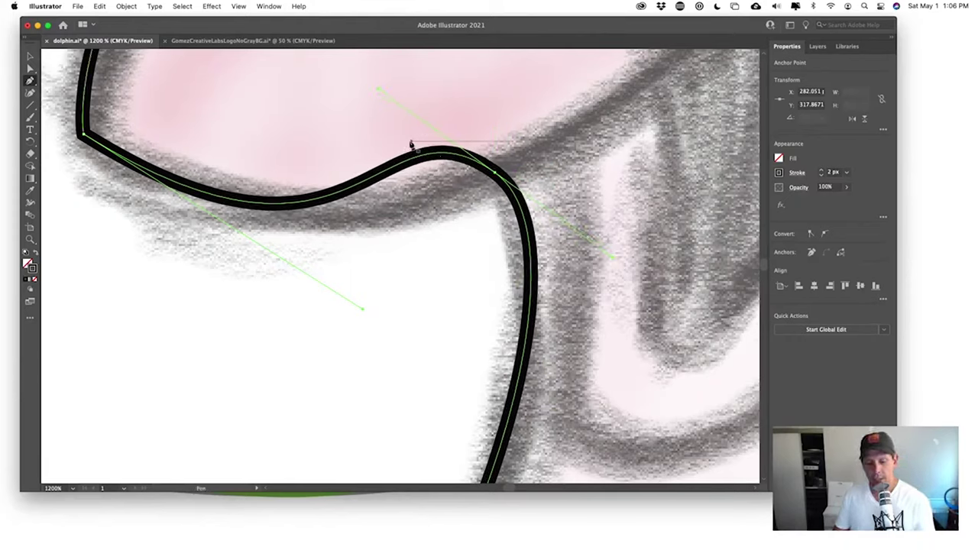
{"action": "key", "text": "a"}
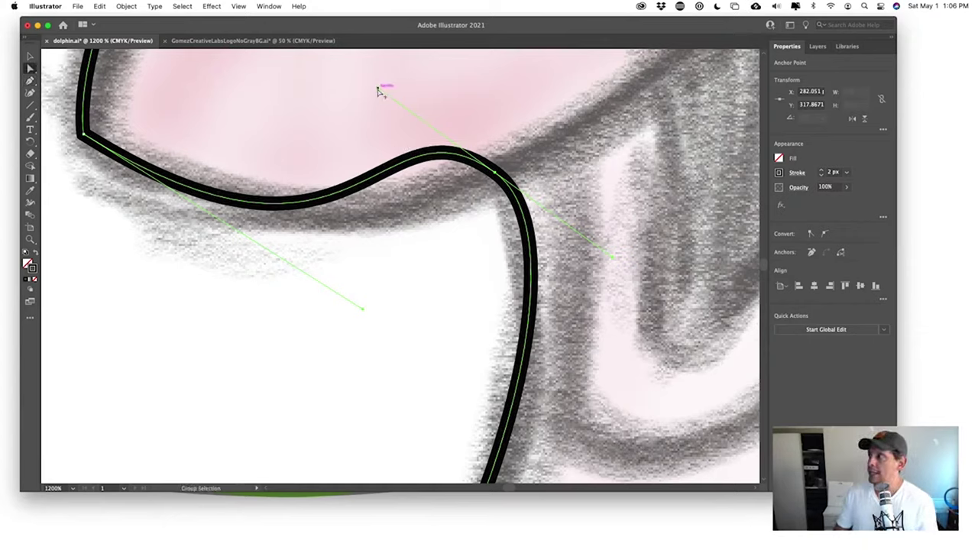
{"action": "left_click_drag", "start_coordinate": [378, 89], "coordinate": [420, 187]}
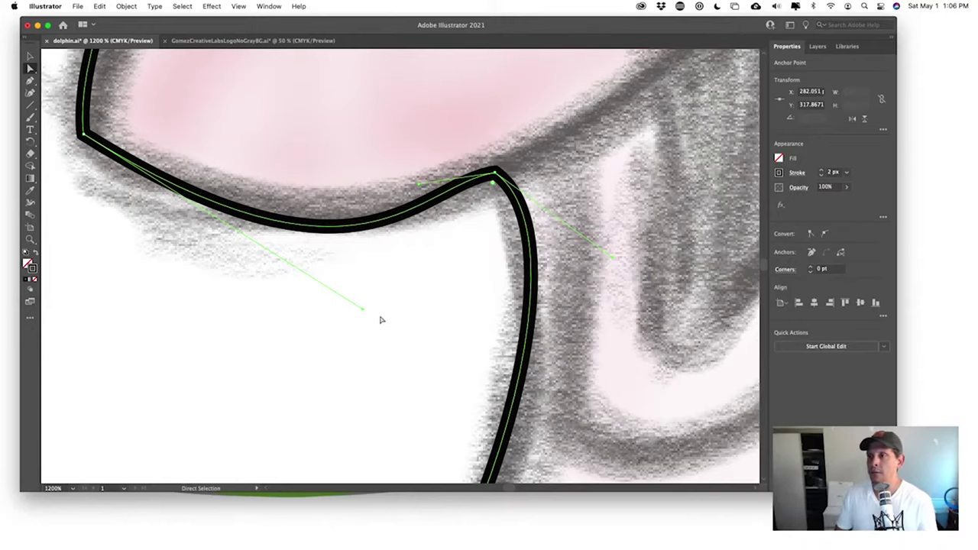
{"action": "key", "text": "super+minus"}
- Drag the upper-right anchor's handle to smooth the throat curve from the mouth corner, then deselect
{"action": "left_click_drag", "start_coordinate": [502, 186], "coordinate": [495, 187]}
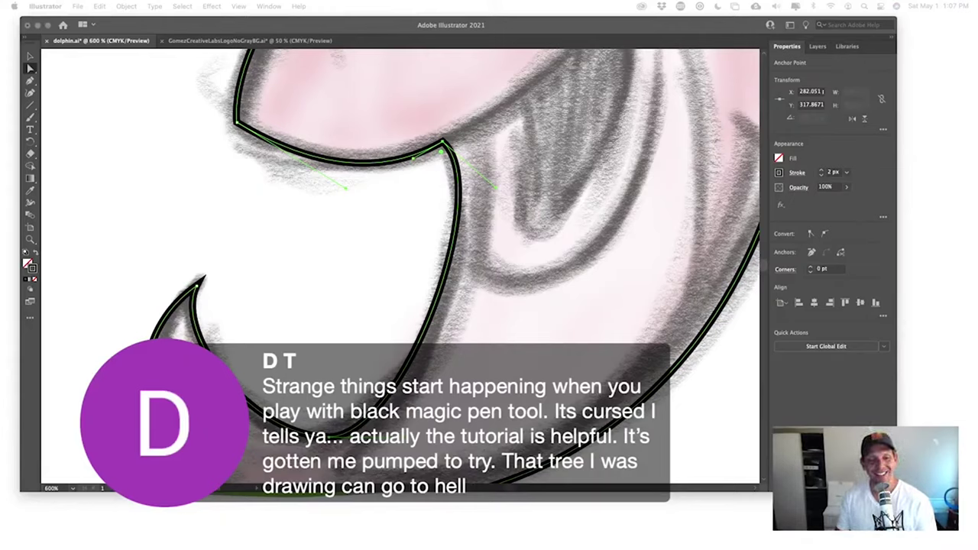
{"action": "left_click", "coordinate": [334, 342]}
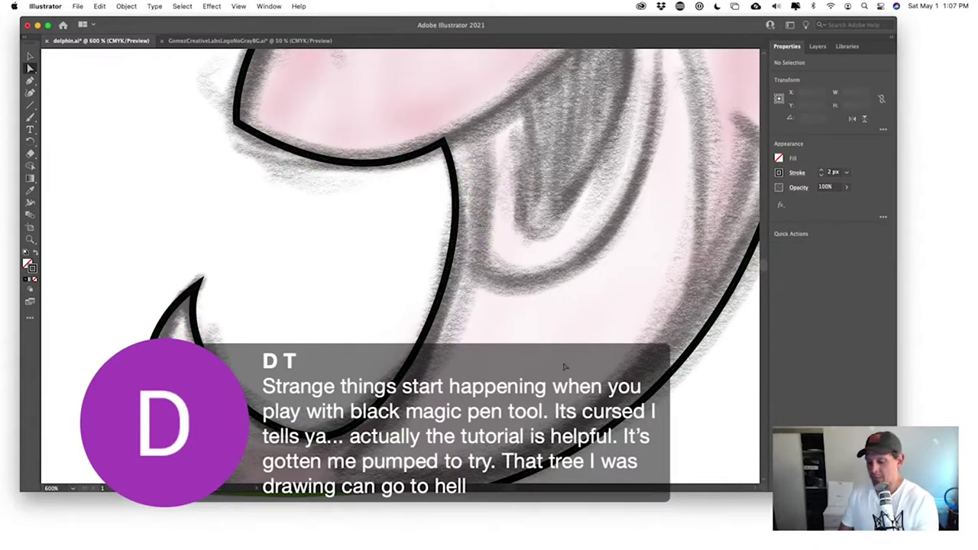
{"action": "scroll", "coordinate": [563, 367], "scroll_direction": "down", "scroll_amount": 5}
{"action": "scroll", "coordinate": [563, 305], "scroll_direction": "up", "scroll_amount": 2}
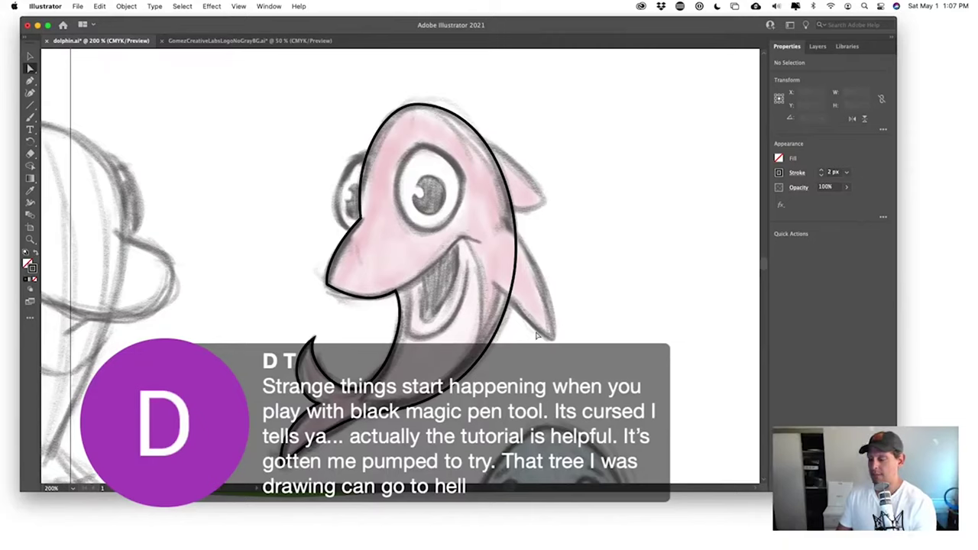
{"action": "scroll", "coordinate": [537, 335], "scroll_direction": "up", "scroll_amount": 3}
{"action": "scroll", "coordinate": [547, 327], "scroll_direction": "up", "scroll_amount": 2}
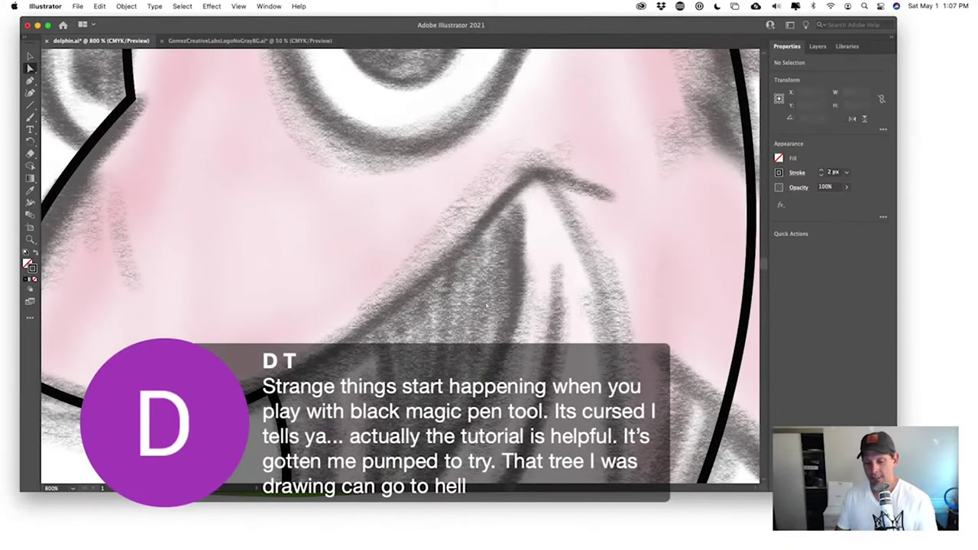
- Draw a curved mouth line from the mouth peak down to a lower-left endpoint
{"action": "key", "text": "p"}
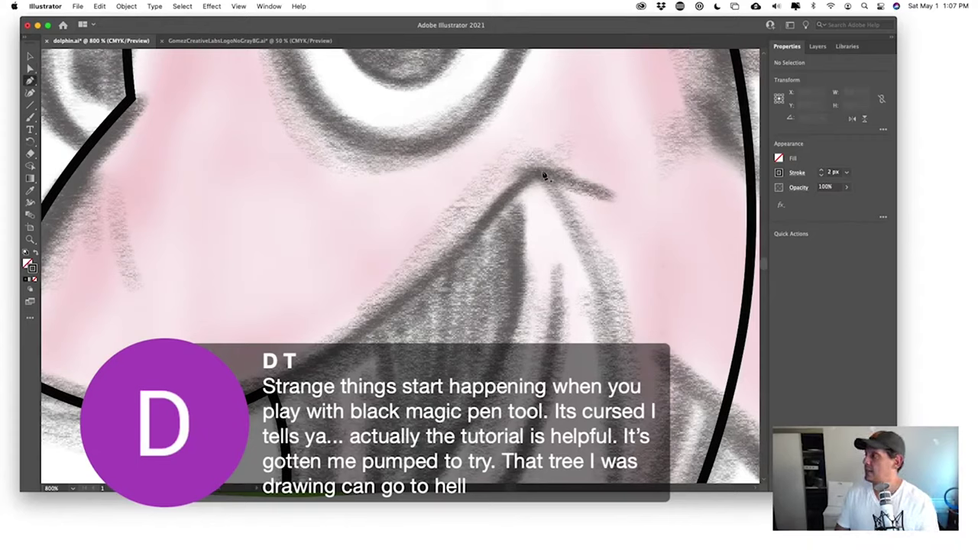
{"action": "left_click_drag", "start_coordinate": [539, 170], "coordinate": [495, 222]}
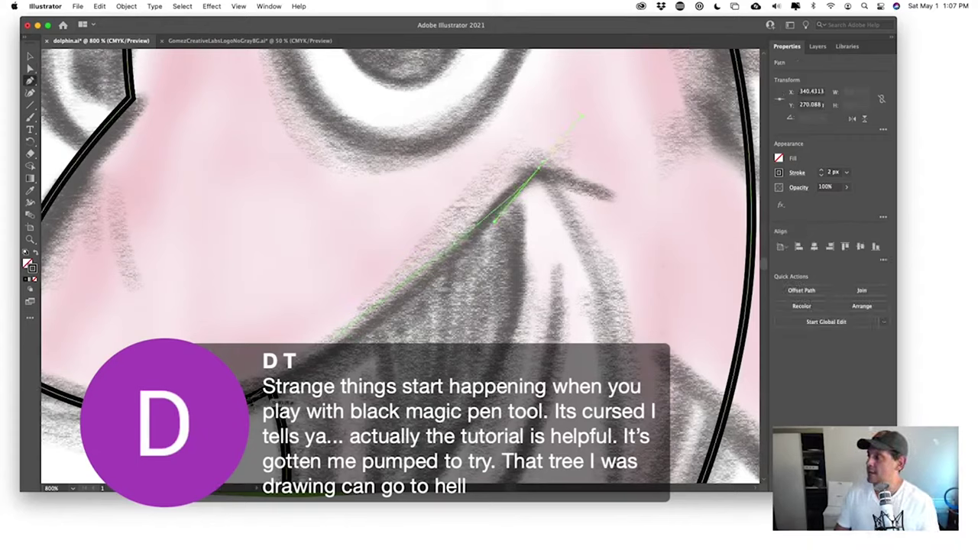
{"action": "left_click", "coordinate": [231, 341]}
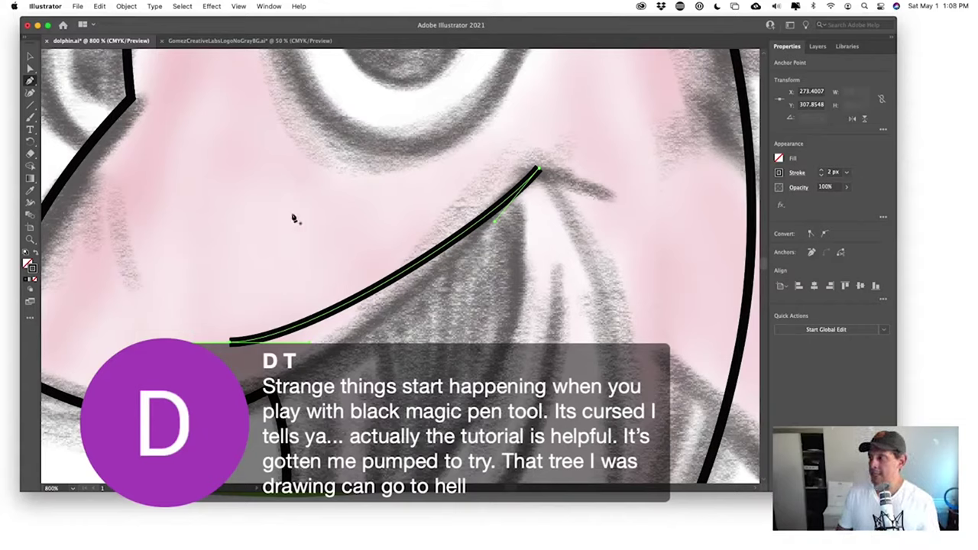
{"action": "left_click_drag", "start_coordinate": [272, 284], "coordinate": [323, 264]}
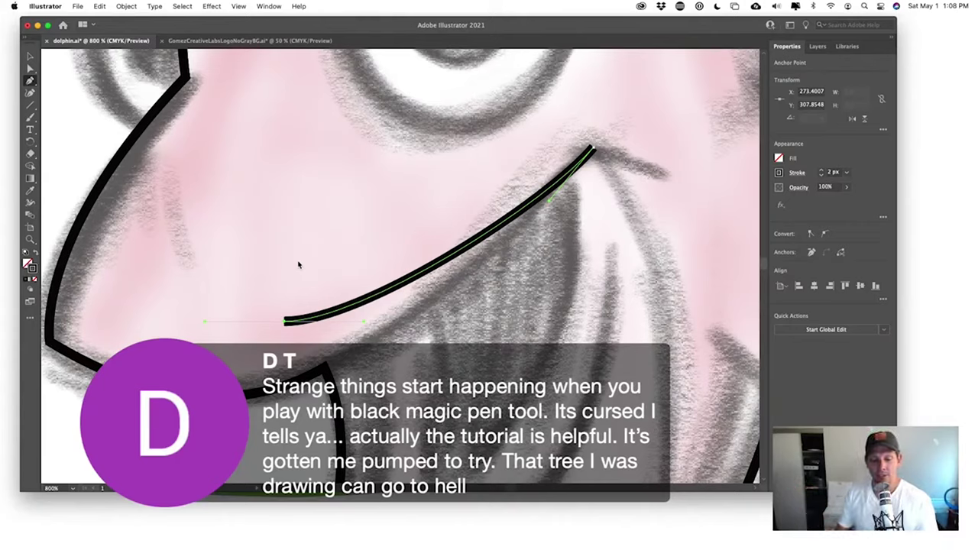
- Move the curve's lower end onto the outline and bend the long curve into a bow
{"action": "key", "text": "a"}
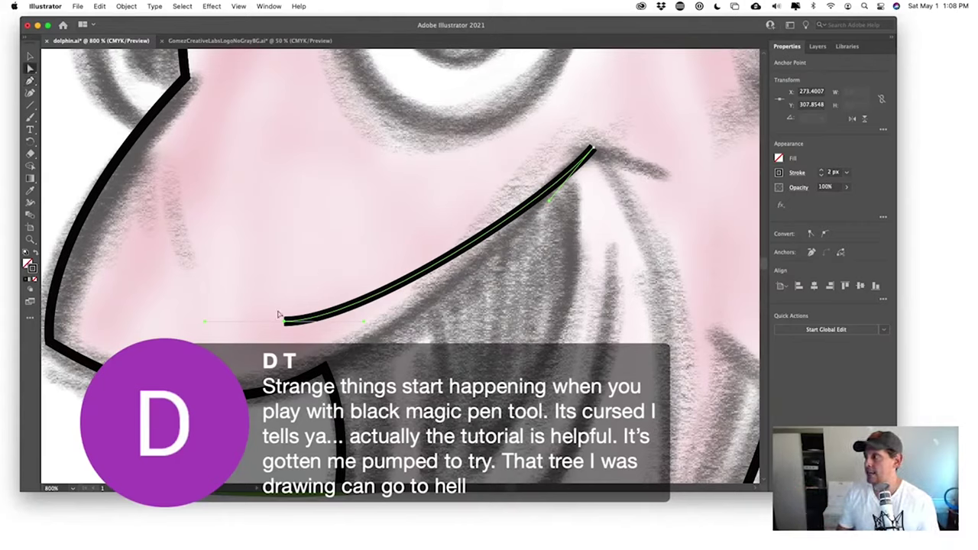
{"action": "left_click", "coordinate": [284, 324]}
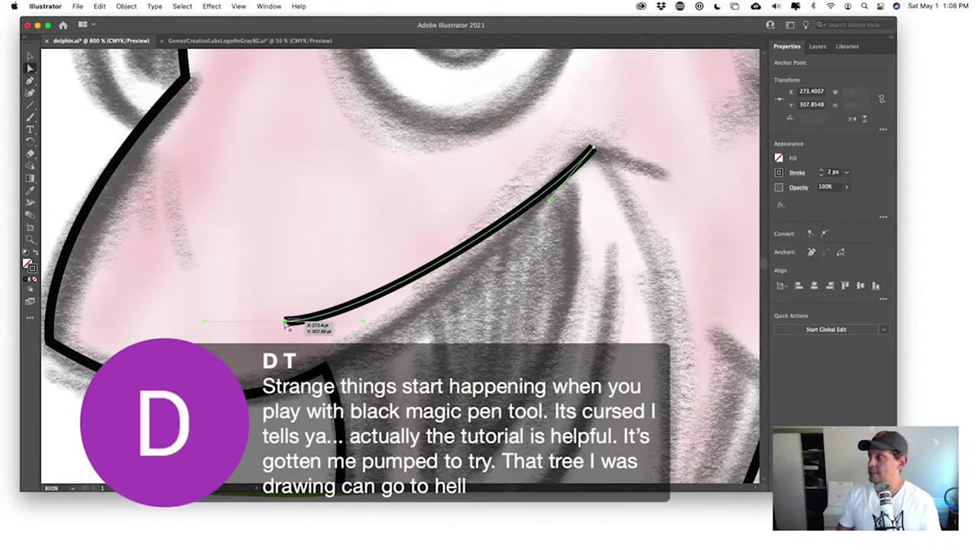
{"action": "left_click_drag", "start_coordinate": [284, 324], "coordinate": [326, 366]}
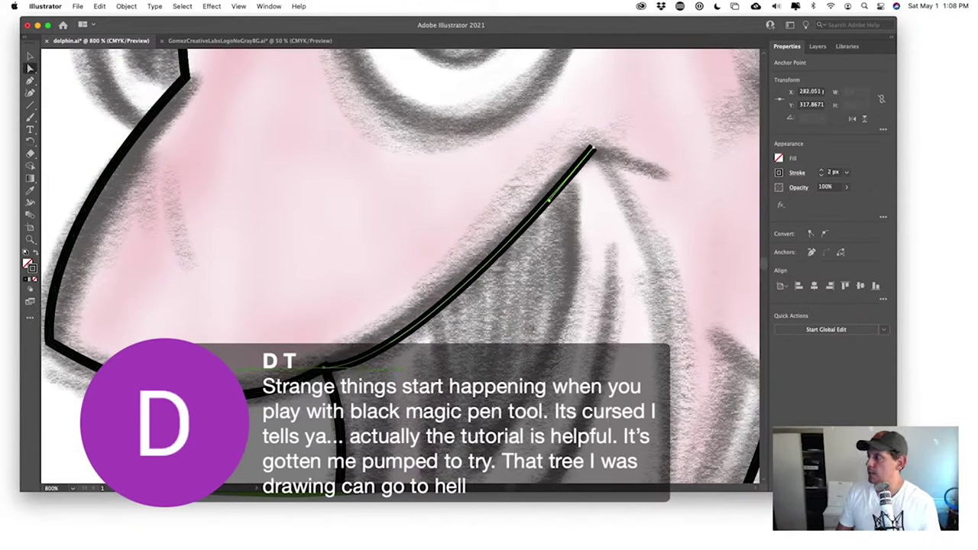
{"action": "left_click_drag", "start_coordinate": [403, 370], "coordinate": [410, 332]}
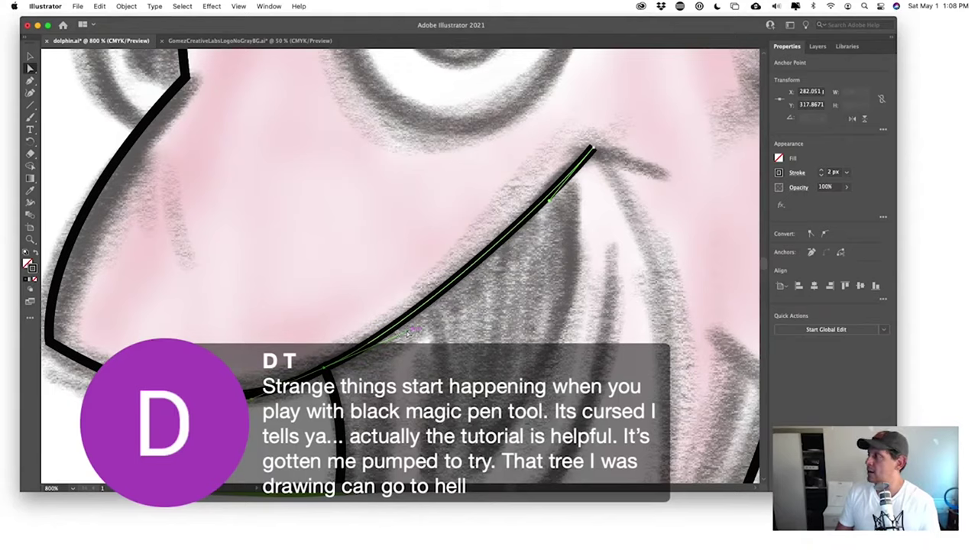
{"action": "left_click_drag", "start_coordinate": [550, 201], "coordinate": [545, 216]}
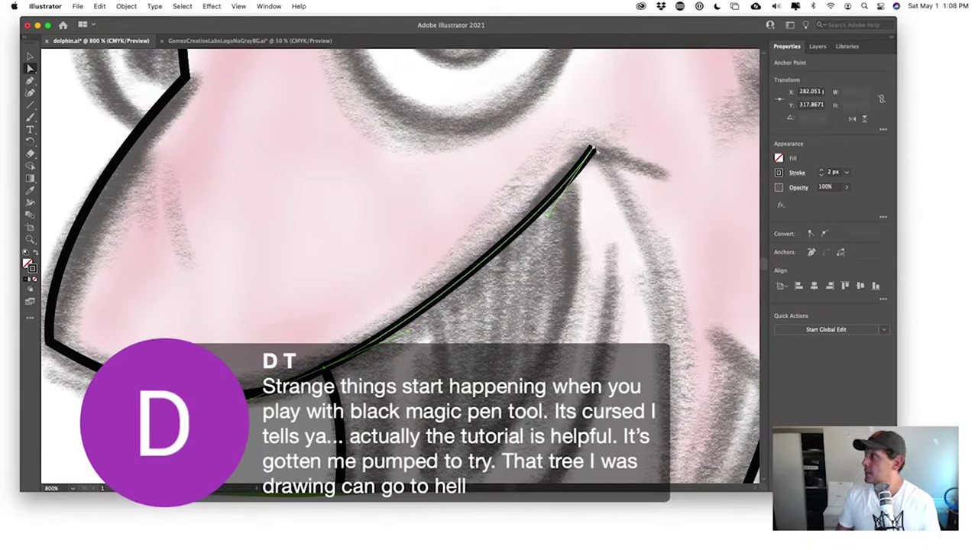
{"action": "left_click_drag", "start_coordinate": [595, 151], "coordinate": [582, 155]}
{"action": "left_click", "coordinate": [540, 218]}
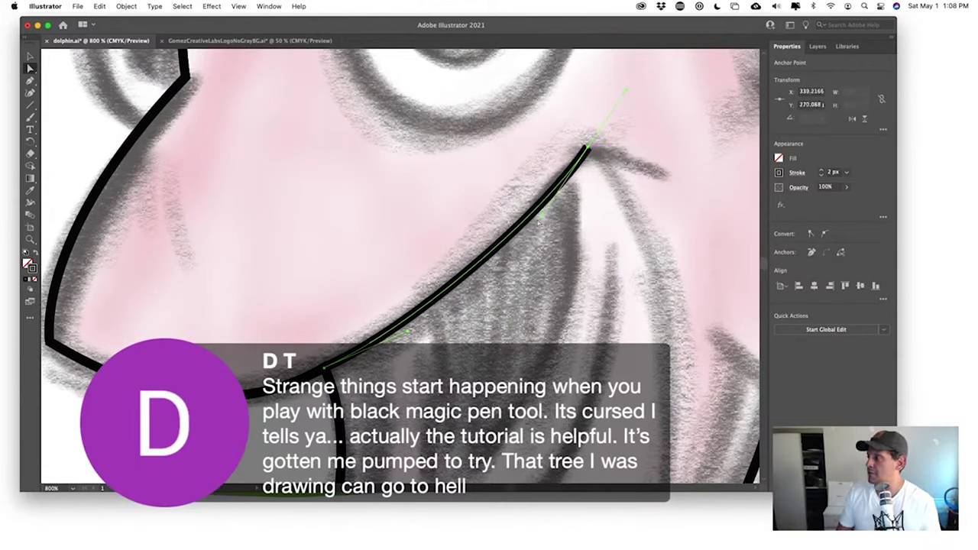
{"action": "left_click_drag", "start_coordinate": [541, 218], "coordinate": [544, 223]}
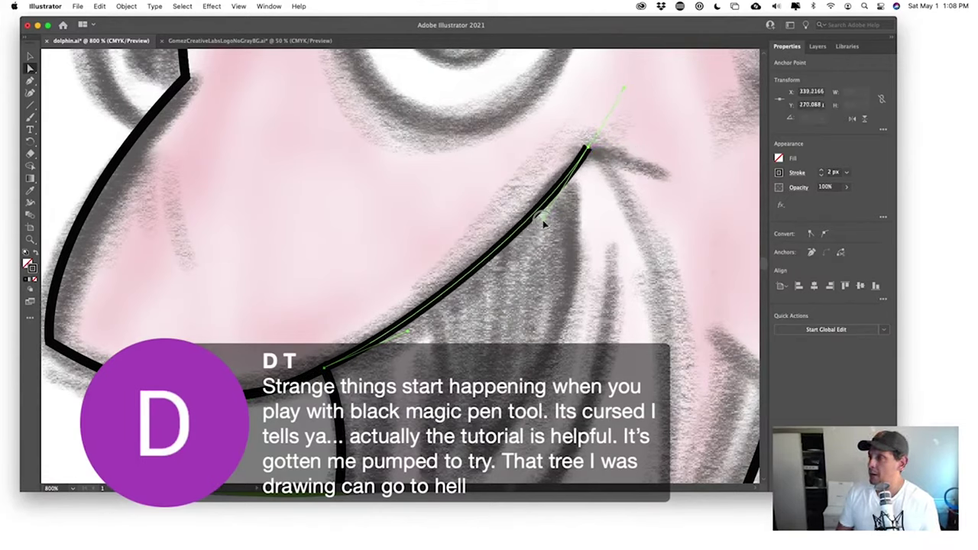
{"action": "left_click", "coordinate": [562, 302]}
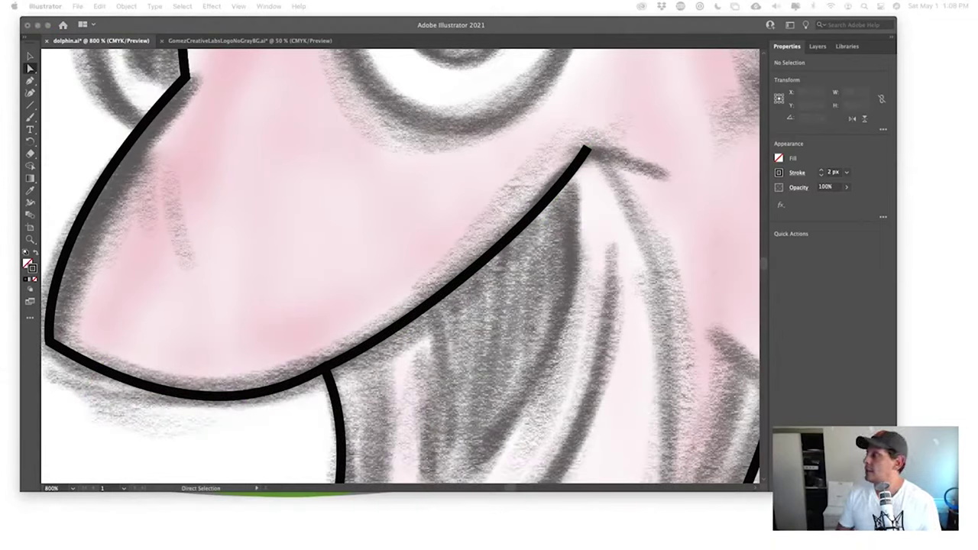
- Lift the curve's lower end off the jaw line and level its handle for a smoother sweep
{"action": "left_click", "coordinate": [374, 347]}
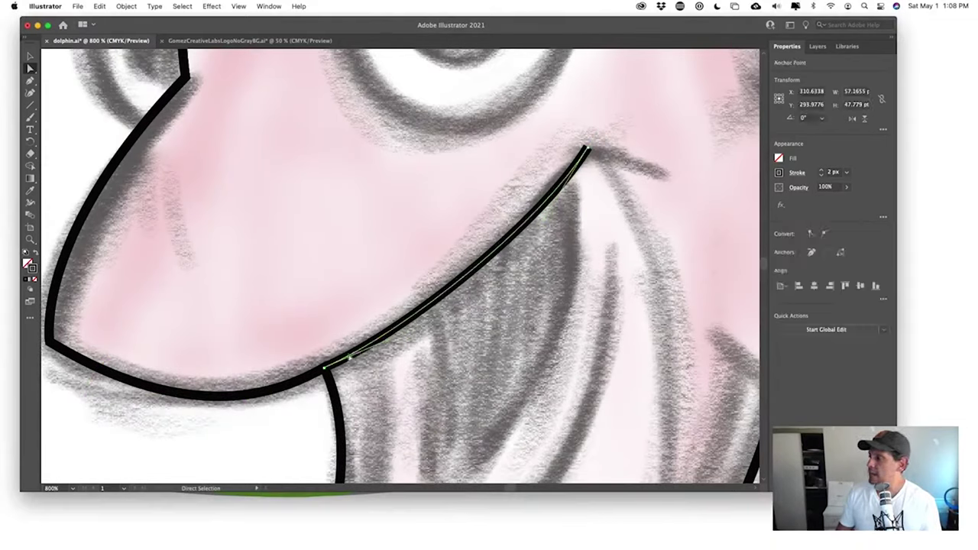
{"action": "left_click_drag", "start_coordinate": [323, 369], "coordinate": [287, 301]}
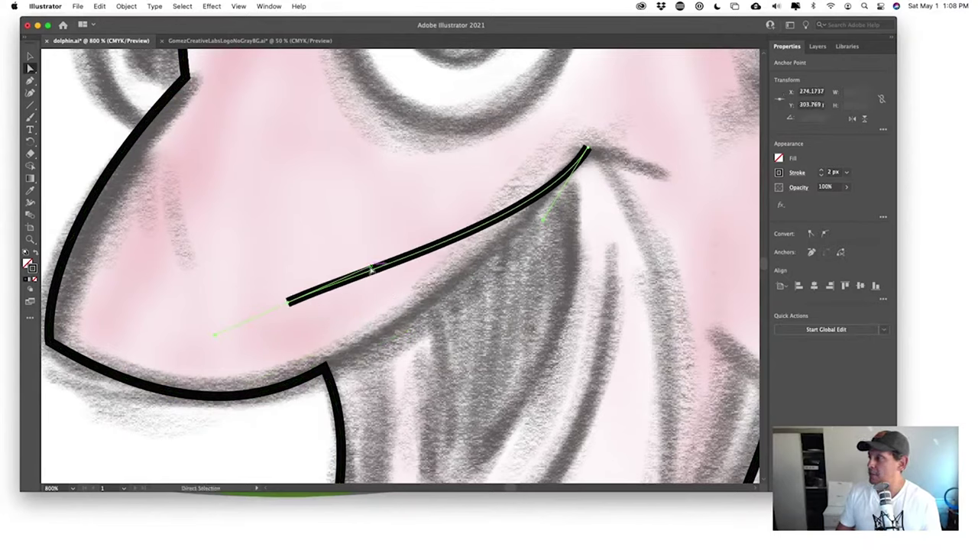
{"action": "left_click_drag", "start_coordinate": [375, 268], "coordinate": [386, 303]}
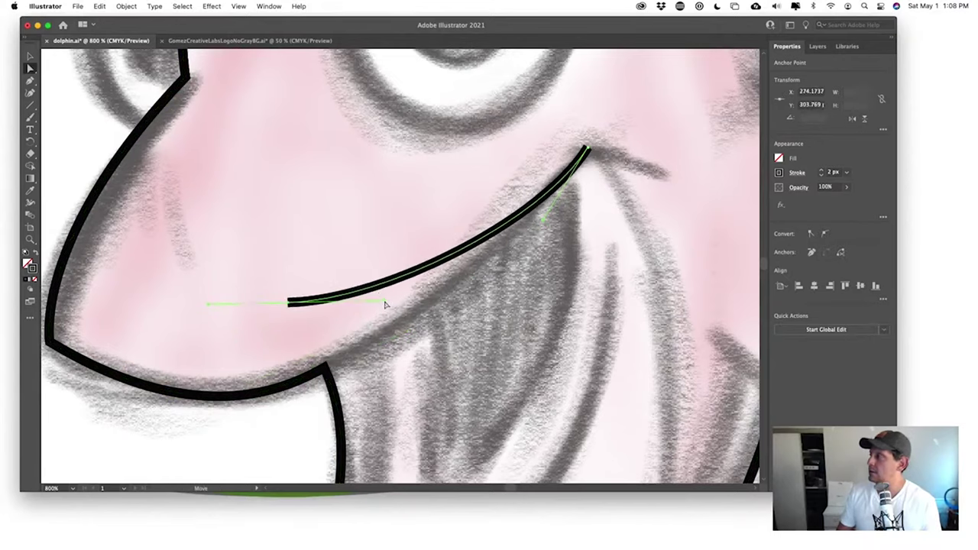
{"action": "left_click", "coordinate": [600, 297]}
{"action": "left_click_drag", "start_coordinate": [255, 274], "coordinate": [326, 308]}
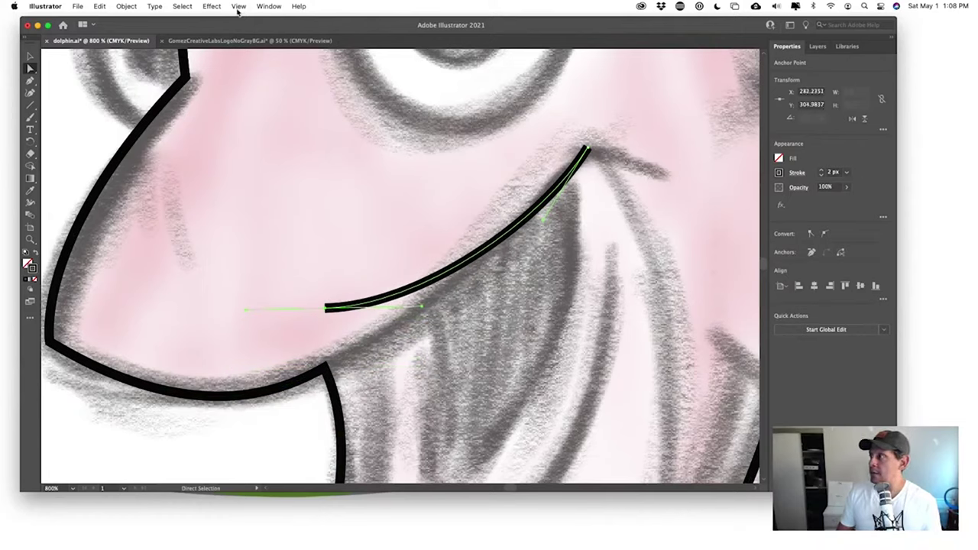
- Enable Snap to Point and snap the curve's end onto the jaw corner, angling its handle
{"action": "left_click", "coordinate": [240, 7]}
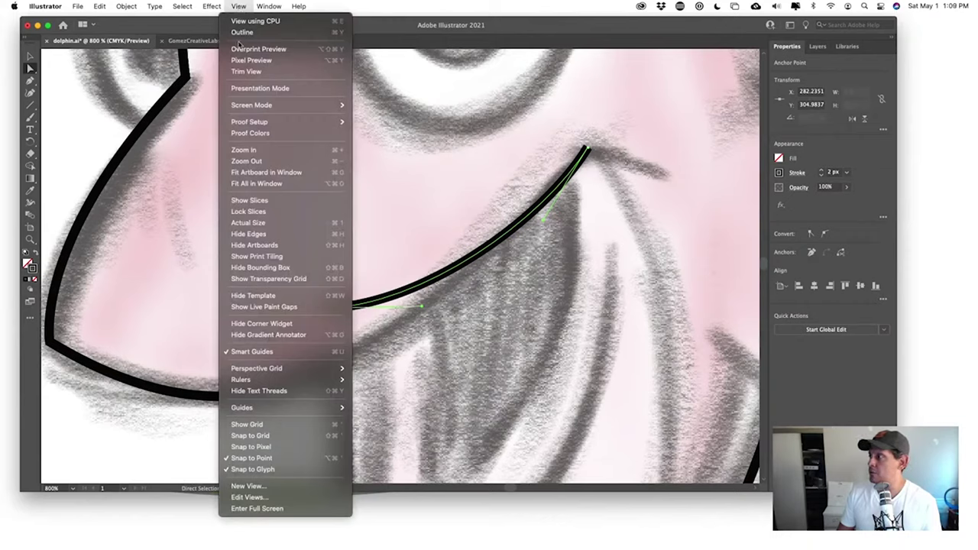
{"action": "left_click", "coordinate": [251, 458]}
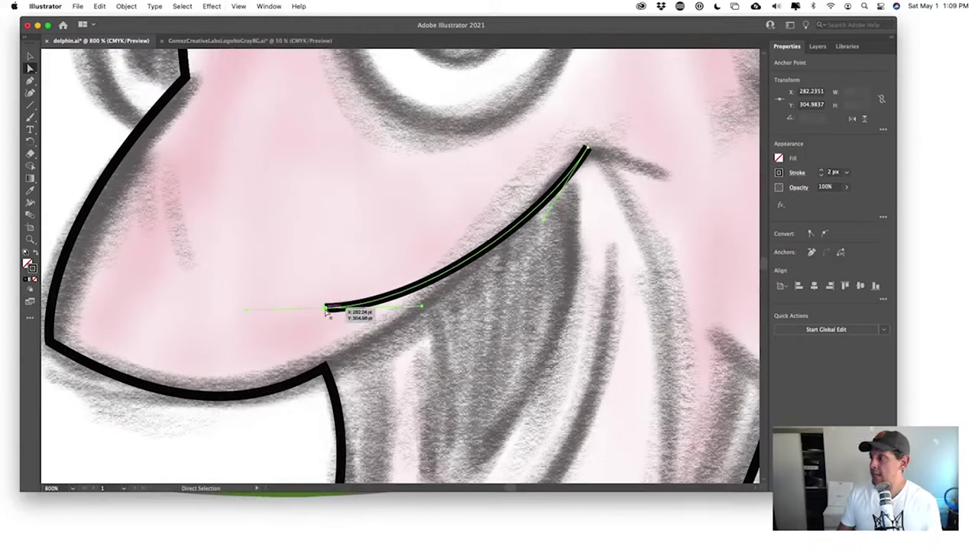
{"action": "left_click_drag", "start_coordinate": [326, 311], "coordinate": [324, 368]}
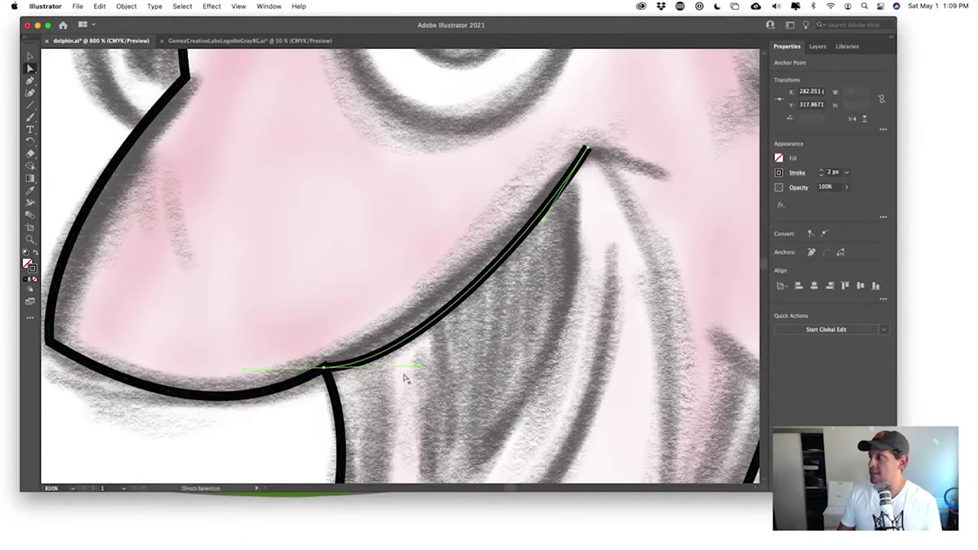
{"action": "left_click_drag", "start_coordinate": [421, 367], "coordinate": [408, 325]}
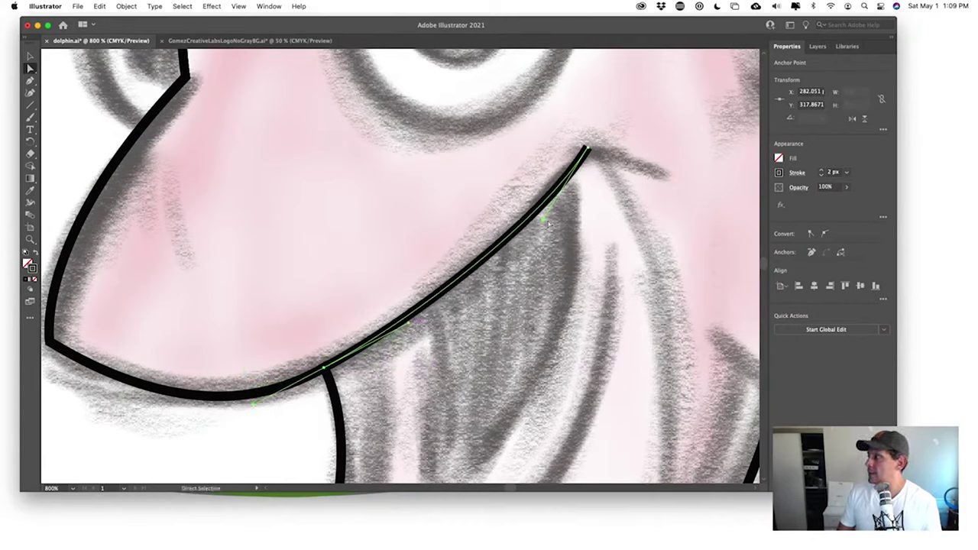
- Straighten the mouth line's hooked top, placing its top anchor at X 339.3713, Y 271.1866
{"action": "left_click_drag", "start_coordinate": [544, 222], "coordinate": [614, 317]}
{"action": "mouse_move", "coordinate": [592, 149]}
{"action": "left_mouse_down"}
{"action": "mouse_move", "coordinate": [563, 186]}
{"action": "mouse_move", "coordinate": [544, 90]}
{"action": "mouse_move", "coordinate": [557, 157]}
{"action": "mouse_move", "coordinate": [588, 157]}
{"action": "left_mouse_up"}
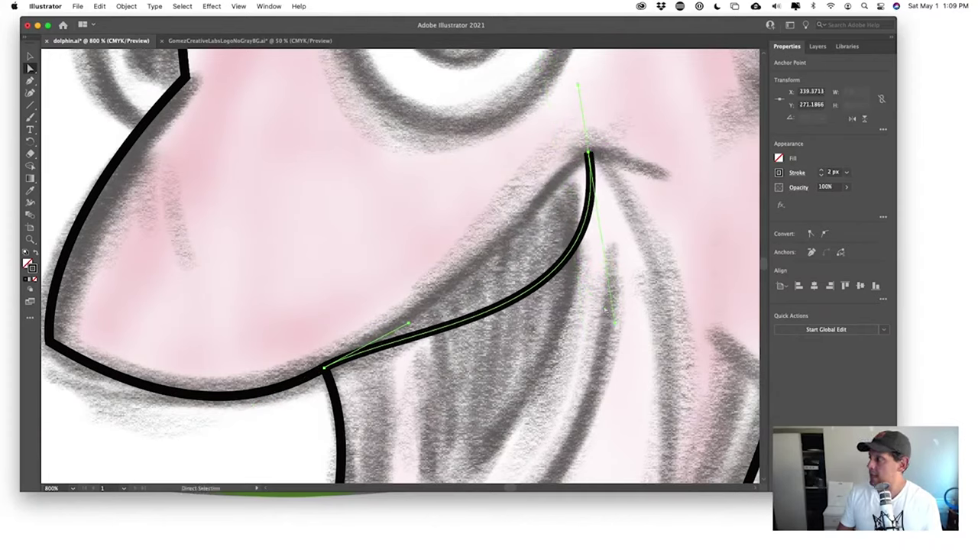
{"action": "left_click_drag", "start_coordinate": [617, 325], "coordinate": [483, 281]}
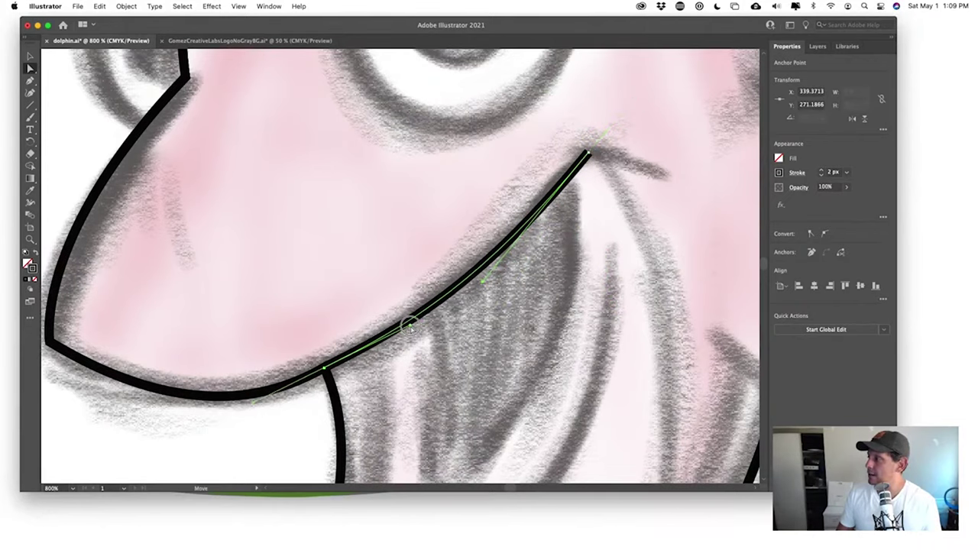
{"action": "left_click", "coordinate": [432, 344]}
{"action": "left_click_drag", "start_coordinate": [533, 371], "coordinate": [486, 365]}
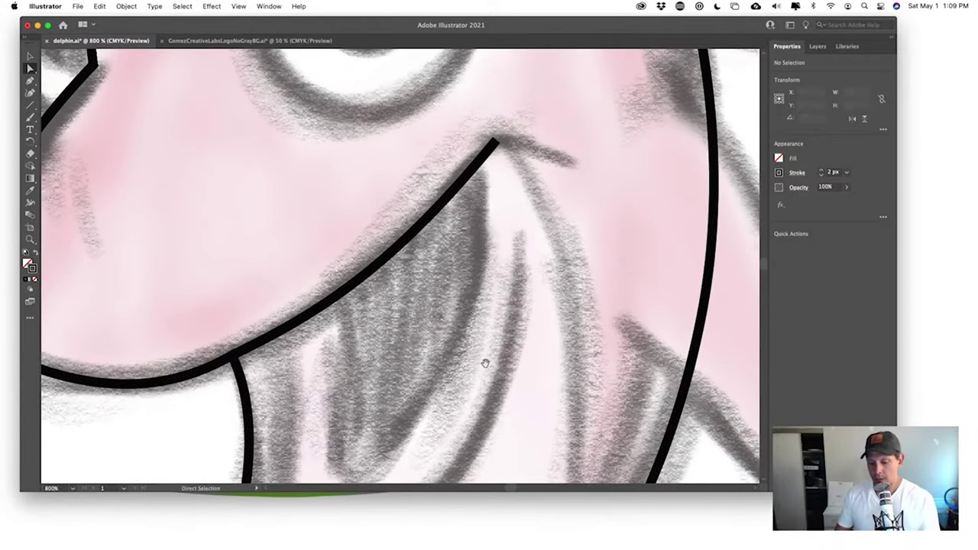
- Draw a short curved stroke across the top of the mouth line with the Pen tool
{"action": "key", "text": "p"}
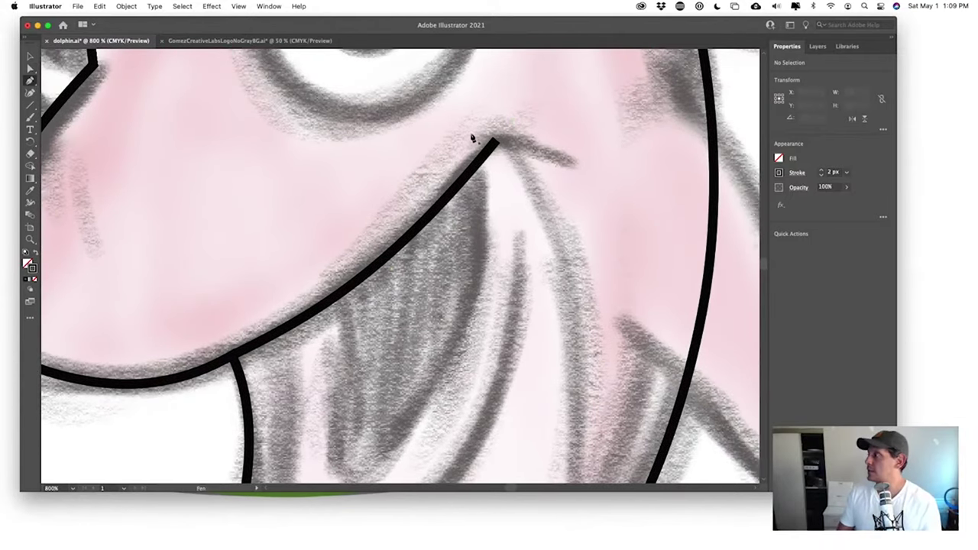
{"action": "left_click", "coordinate": [458, 141]}
{"action": "left_click", "coordinate": [492, 141]}
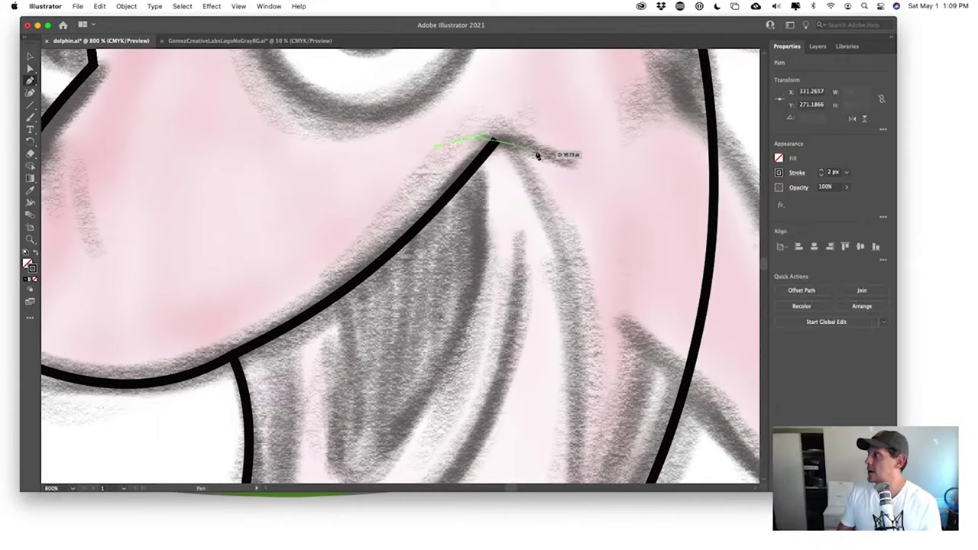
{"action": "left_click_drag", "start_coordinate": [571, 161], "coordinate": [601, 181]}
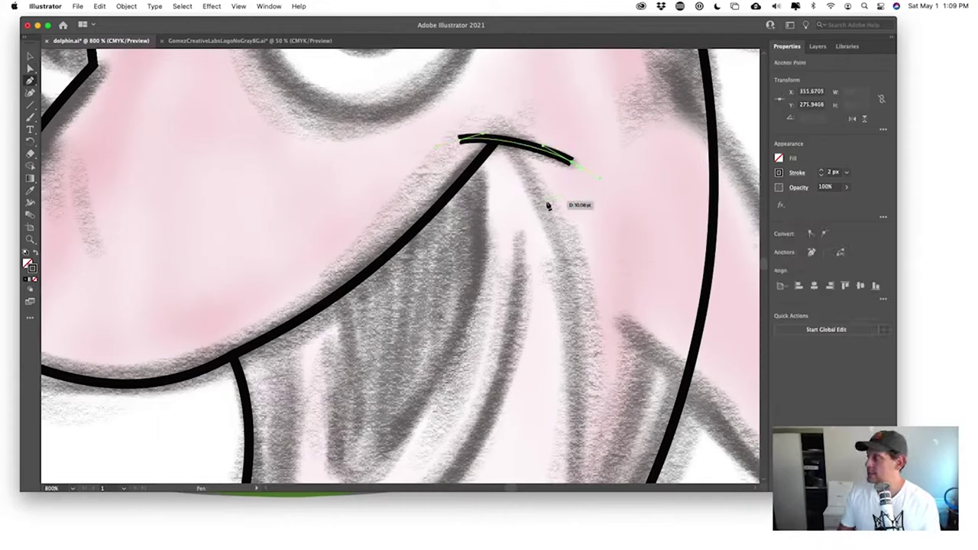
{"action": "scroll", "coordinate": [481, 262], "scroll_direction": "down", "scroll_amount": 3}
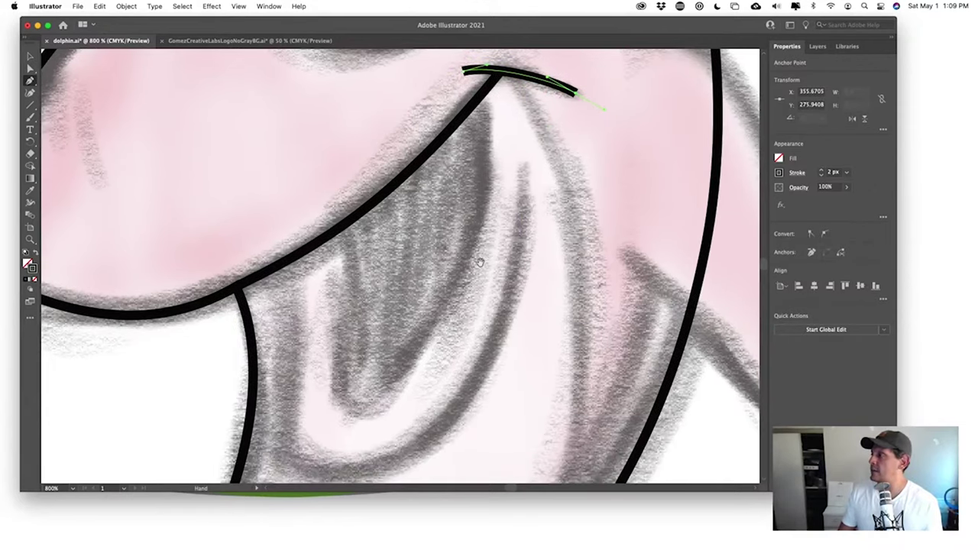
- Draw a closed, elongated teardrop eye shape crossing the line over the gray sketch
{"action": "key", "text": "super+shift+a"}
{"action": "left_click_drag", "start_coordinate": [350, 232], "coordinate": [360, 240]}
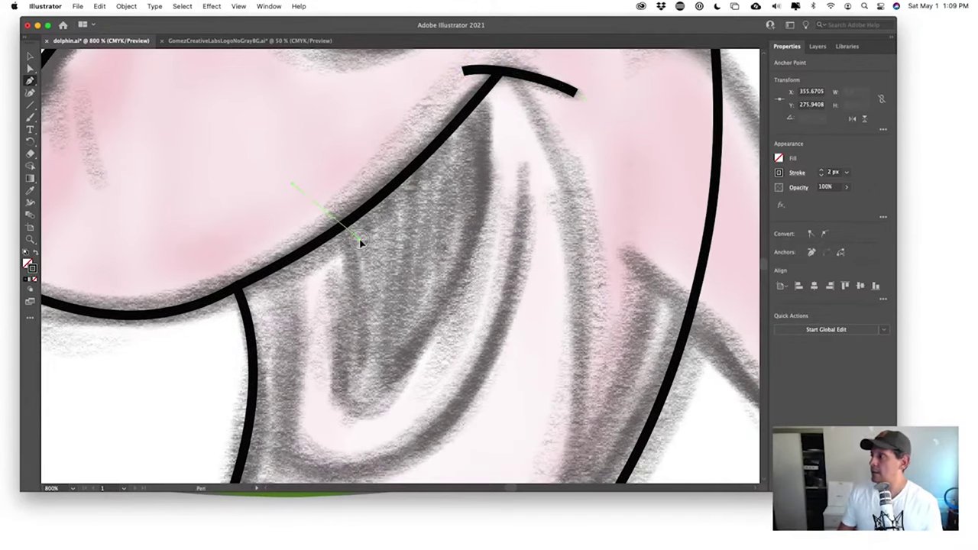
{"action": "left_click_drag", "start_coordinate": [344, 404], "coordinate": [391, 419]}
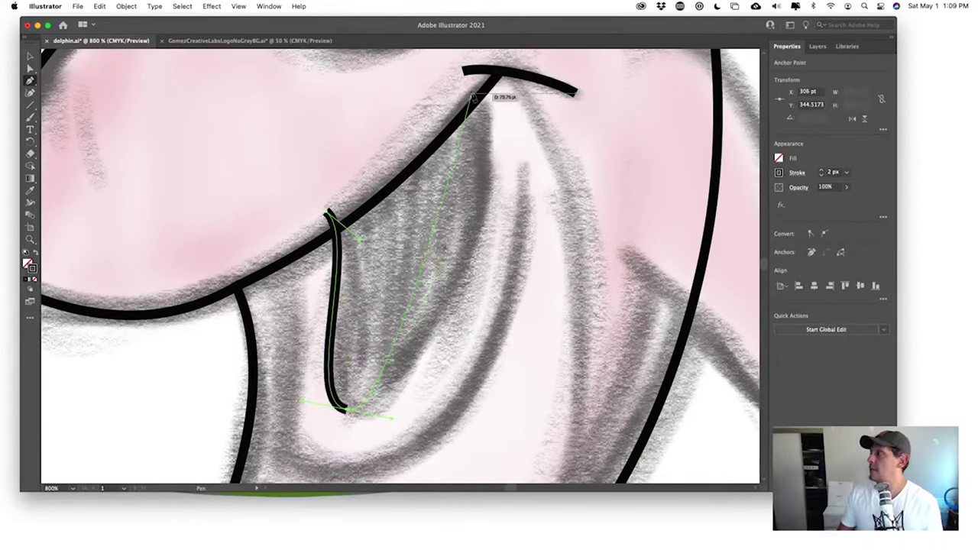
{"action": "left_click_drag", "start_coordinate": [407, 77], "coordinate": [402, 70]}
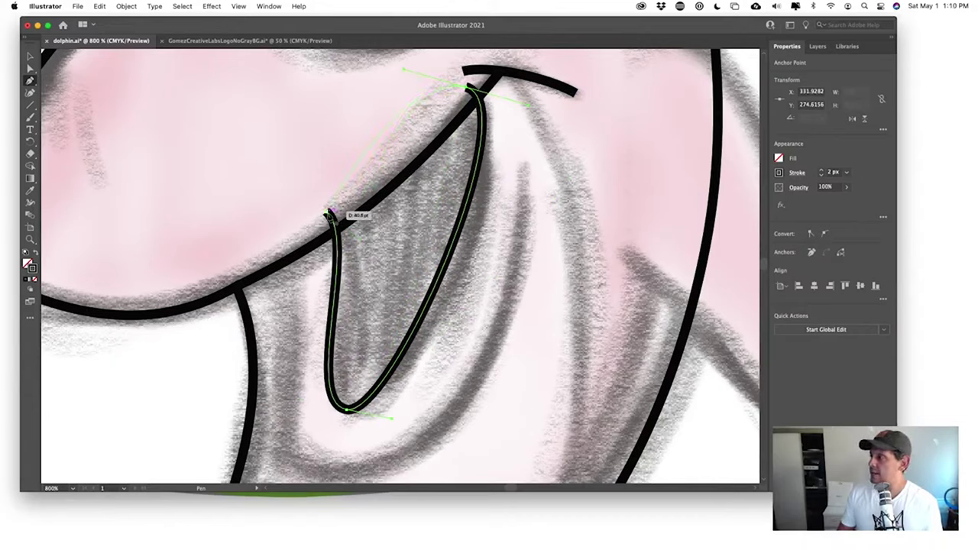
{"action": "left_click_drag", "start_coordinate": [328, 215], "coordinate": [360, 238]}
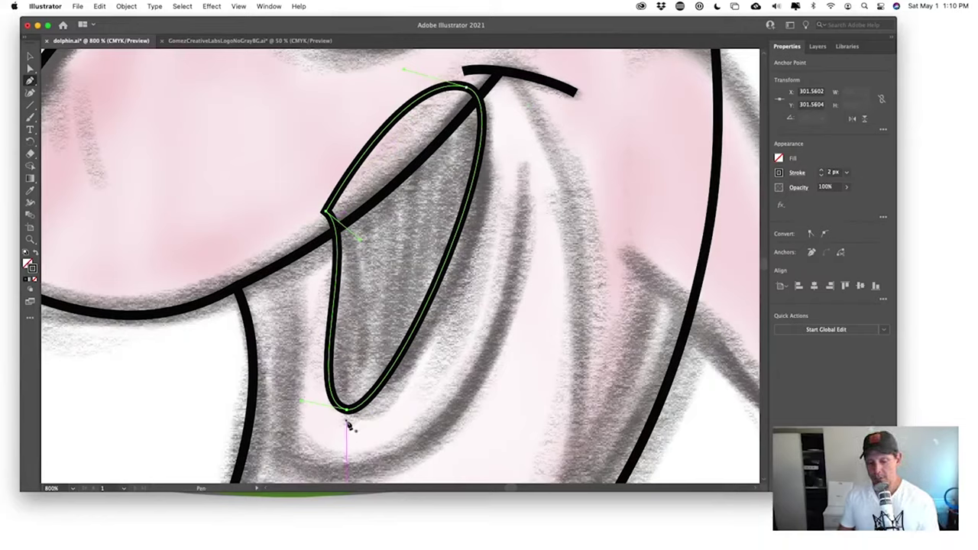
- Adjust the eye shape's bottom, left and top anchors, and Alt-drag a handle to reshape its right curve
{"action": "key", "text": "a"}
{"action": "left_click", "coordinate": [346, 411]}
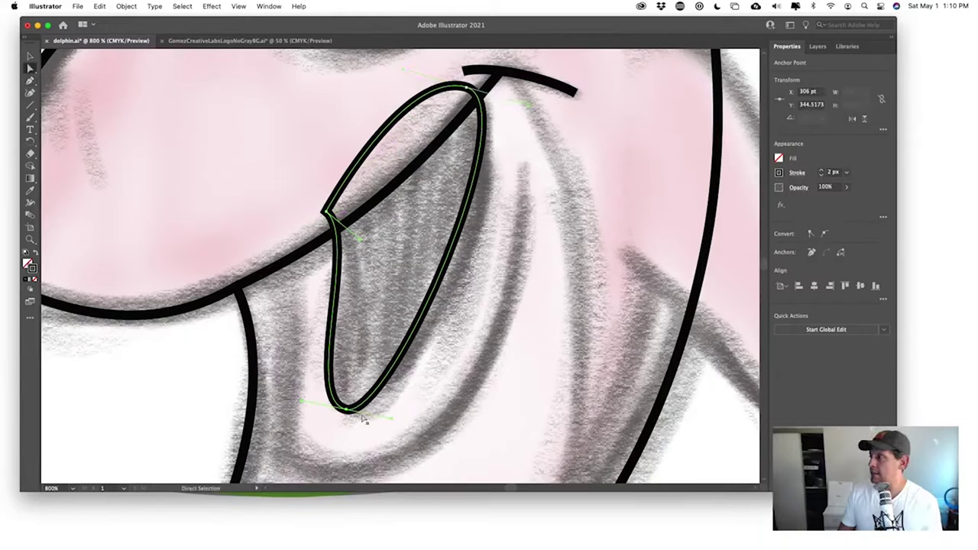
{"action": "left_click_drag", "start_coordinate": [391, 419], "coordinate": [415, 418]}
{"action": "left_click_drag", "start_coordinate": [346, 410], "coordinate": [354, 409]}
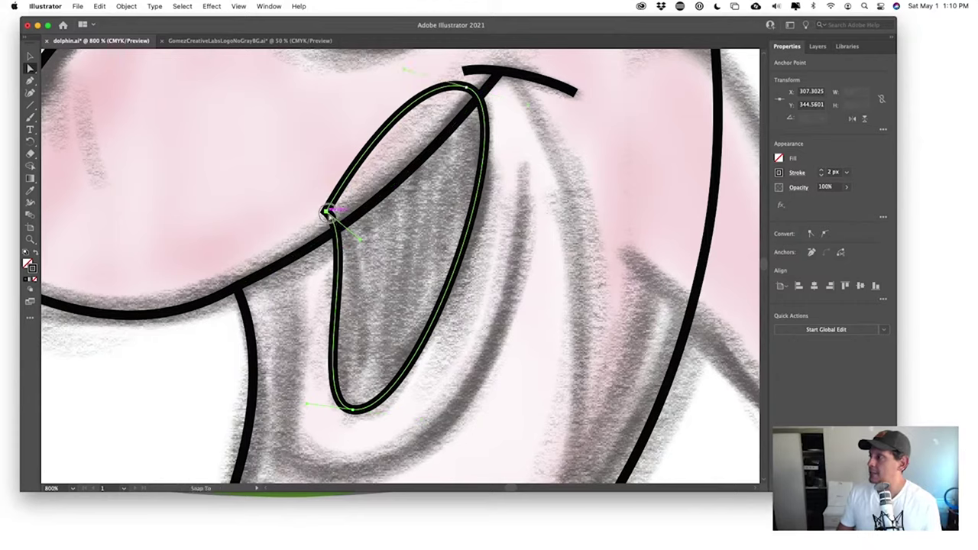
{"action": "left_click_drag", "start_coordinate": [325, 213], "coordinate": [334, 230]}
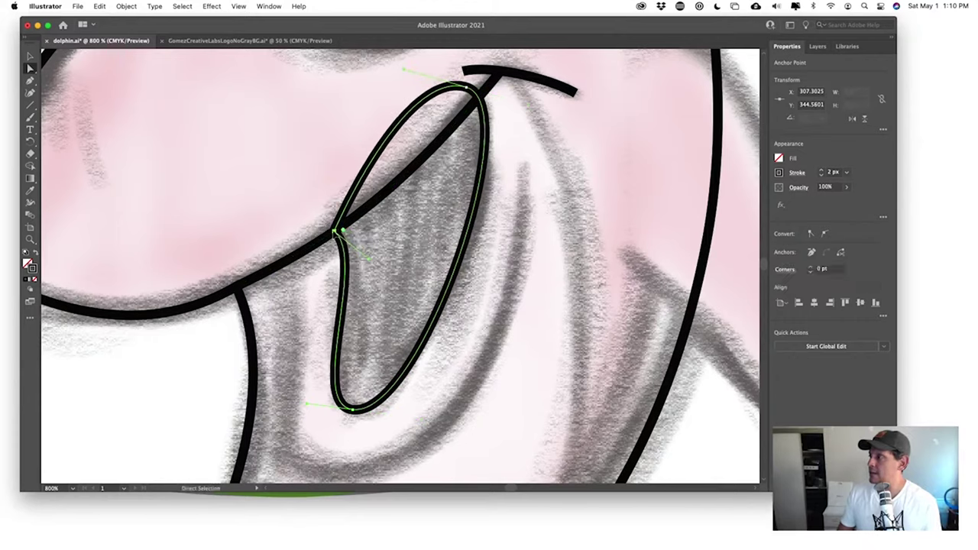
{"action": "left_click_drag", "start_coordinate": [465, 88], "coordinate": [476, 98]}
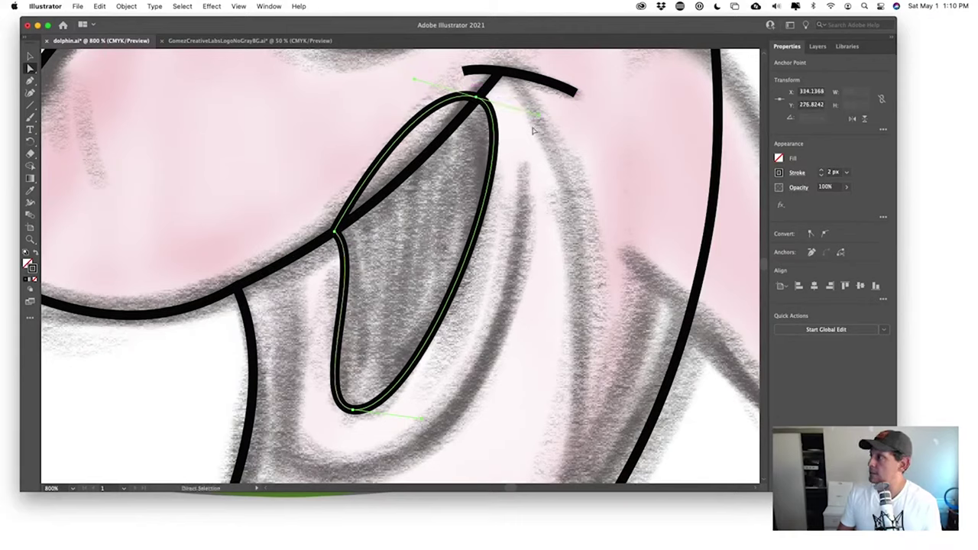
{"action": "key", "text": "alt"}
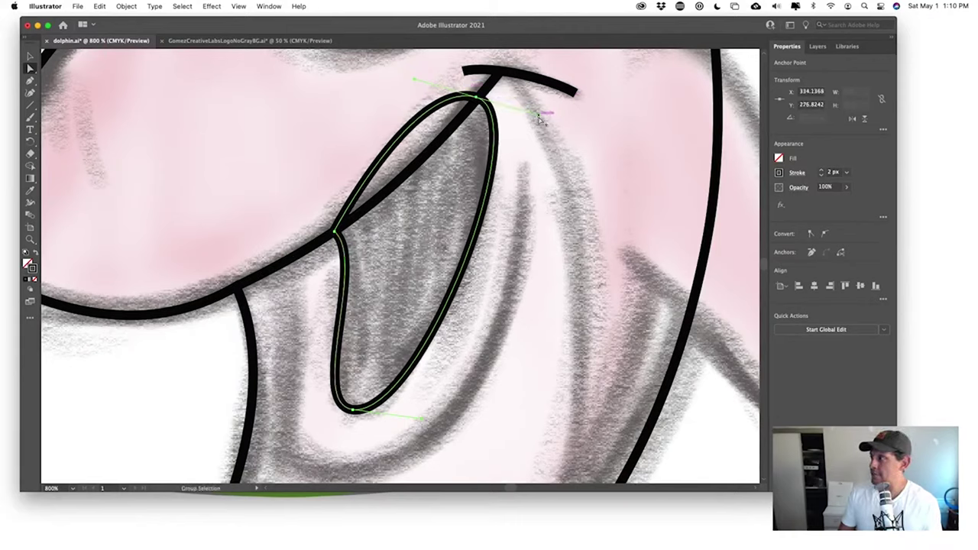
{"action": "left_click_drag", "start_coordinate": [539, 117], "coordinate": [517, 196]}
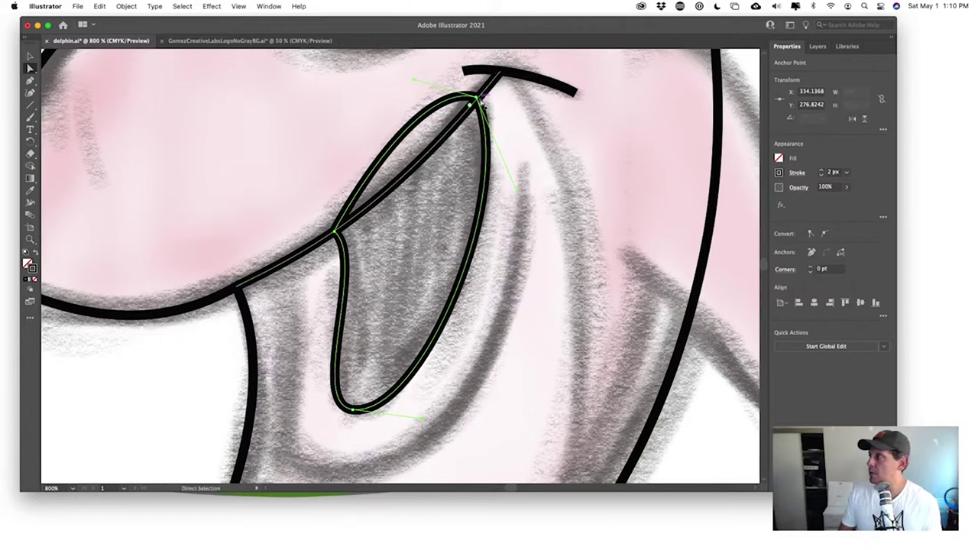
{"action": "left_click_drag", "start_coordinate": [479, 99], "coordinate": [480, 100]}
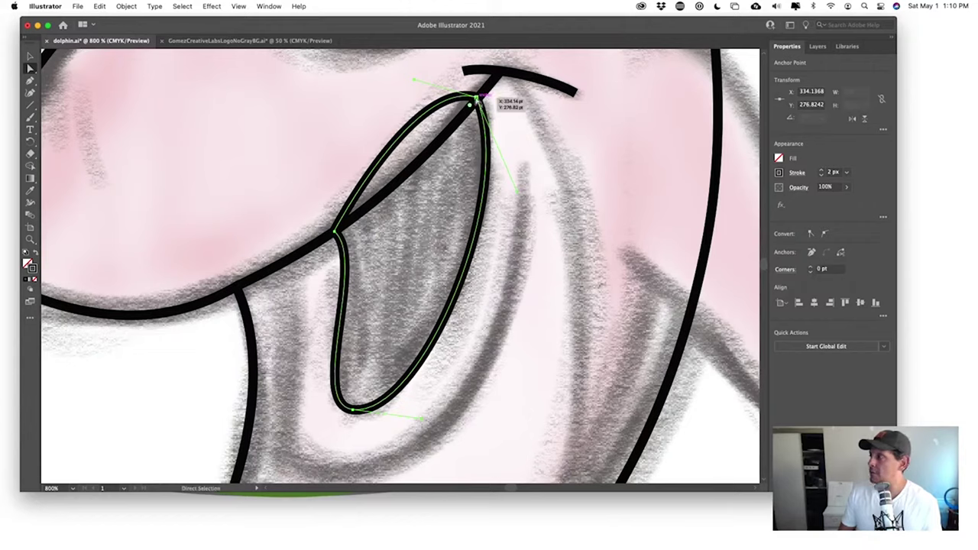
- Select the outline's upper segment and delete it, leaving an open curve
{"action": "left_click", "coordinate": [360, 124]}
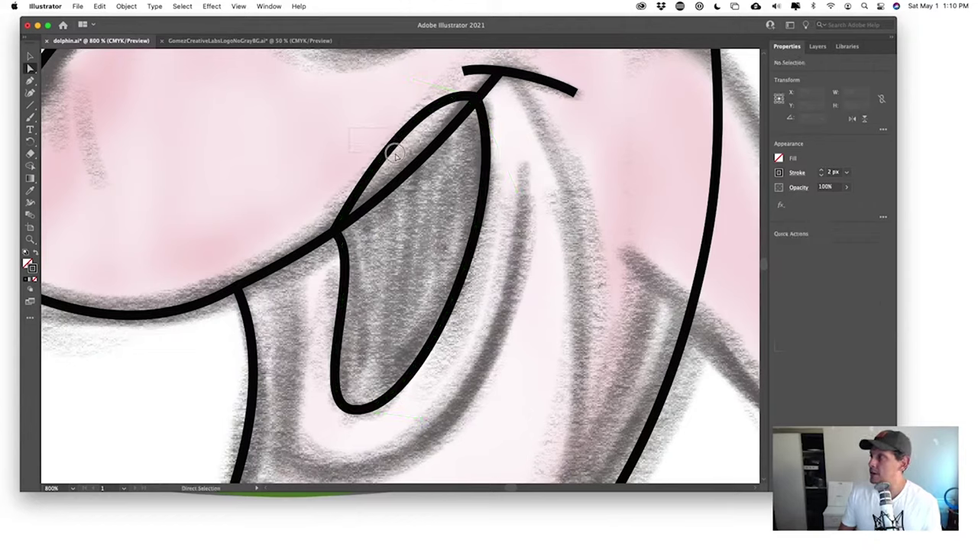
{"action": "left_click_drag", "start_coordinate": [395, 155], "coordinate": [389, 148]}
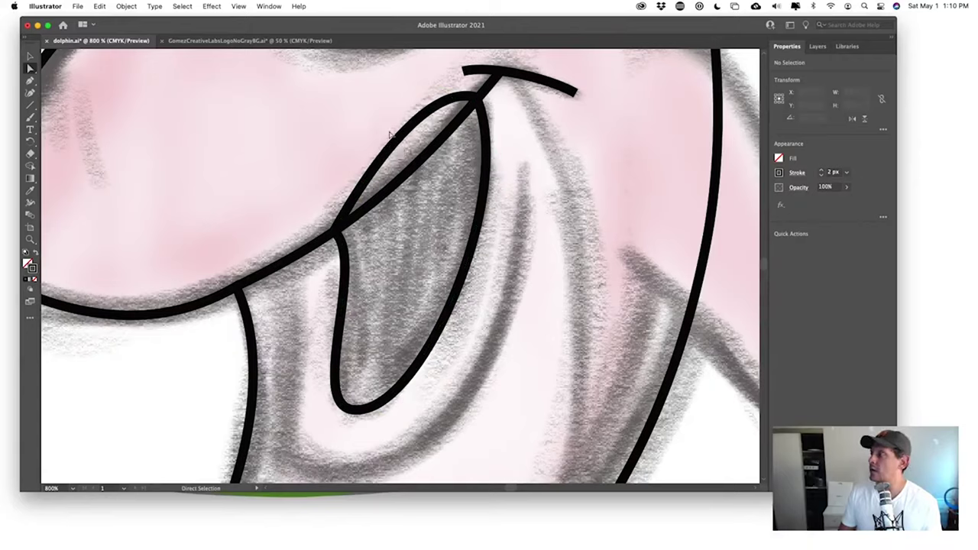
{"action": "left_click", "coordinate": [388, 149]}
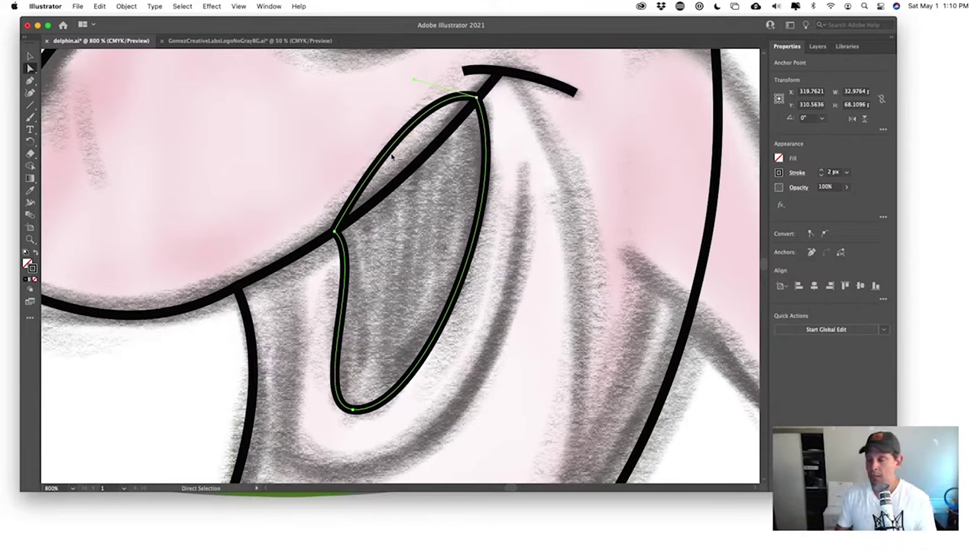
{"action": "left_click", "coordinate": [353, 135]}
{"action": "left_click", "coordinate": [398, 163]}
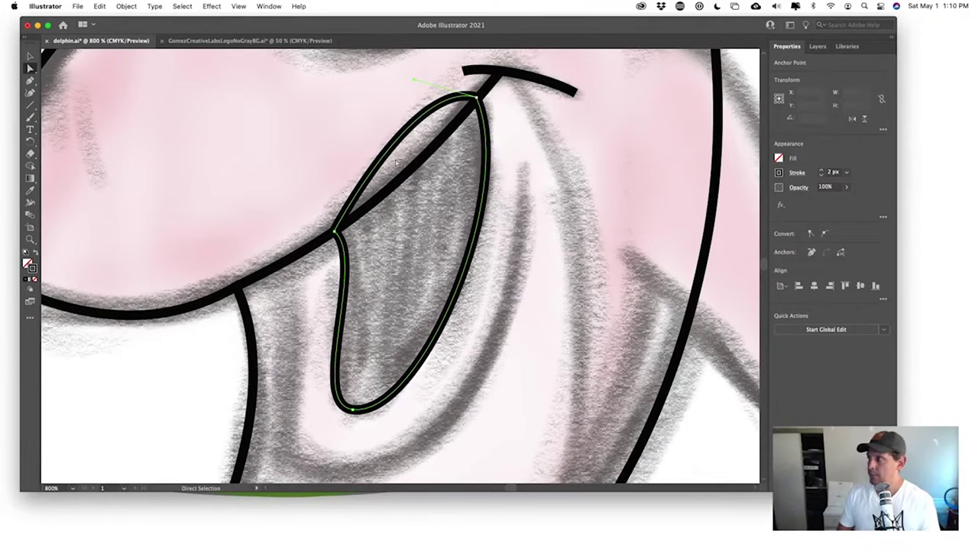
{"action": "key", "text": "Delete"}
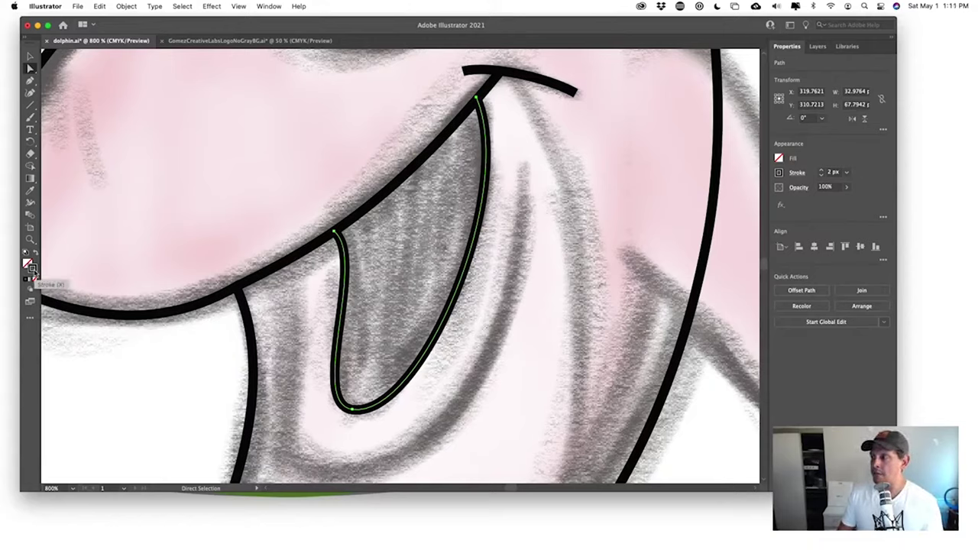
- Swap fill and stroke with Shift+X so the mouth opening becomes solid black
{"action": "left_click", "coordinate": [27, 262]}
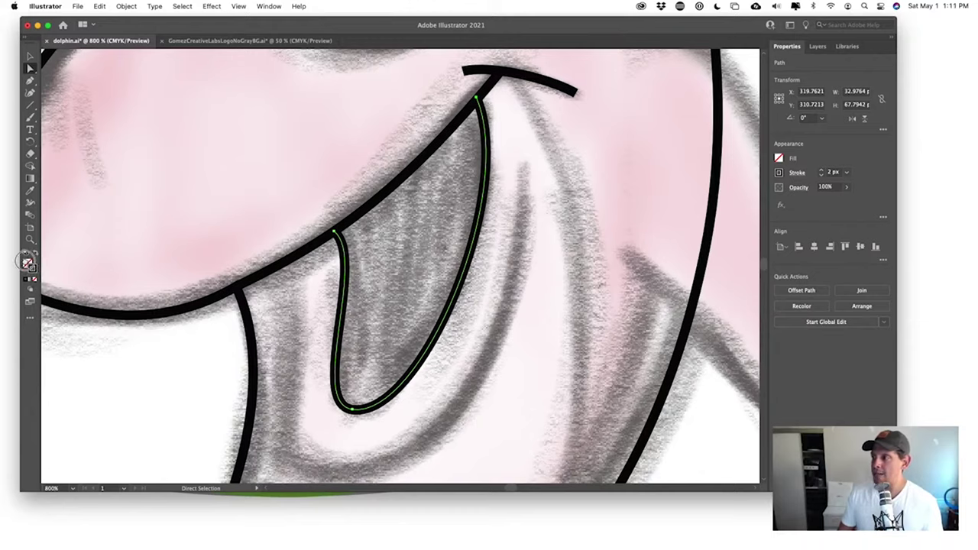
{"action": "key", "text": "shift+x"}
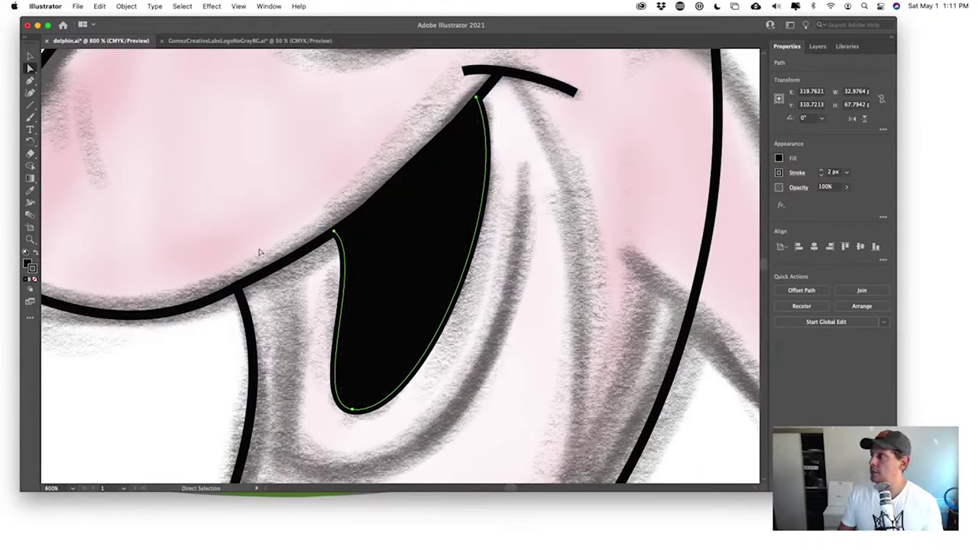
{"action": "left_click", "coordinate": [304, 201]}
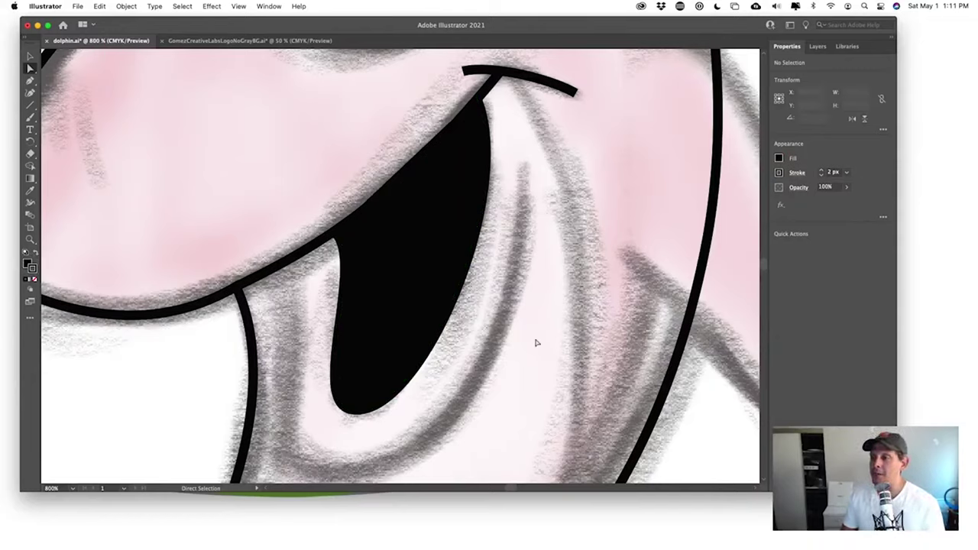
- Zoom out to 400% and start a Pen curve around the bottom of the mouth
{"action": "scroll", "coordinate": [540, 335], "scroll_direction": "down", "scroll_amount": 5}
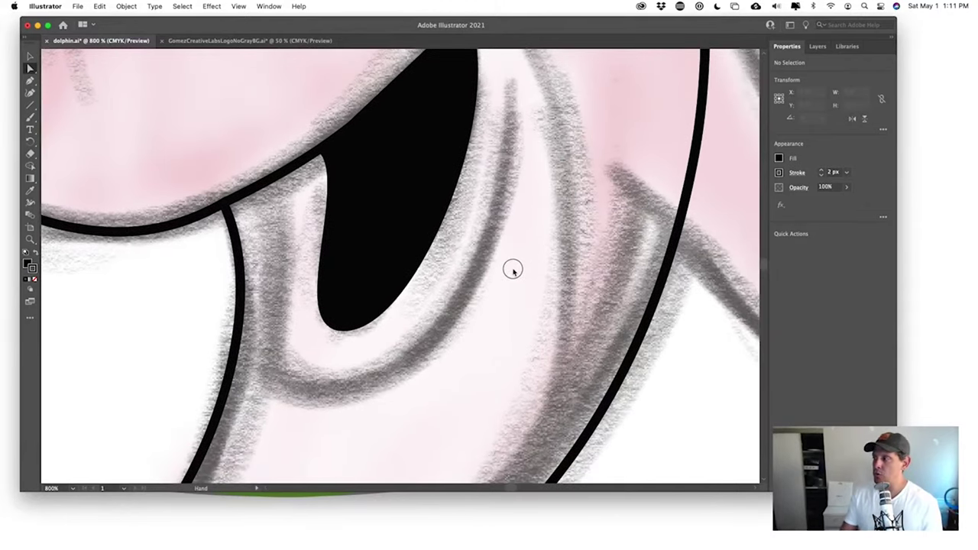
{"action": "key", "text": "super+minus"}
{"action": "scroll", "coordinate": [535, 271], "scroll_direction": "down", "scroll_amount": 3}
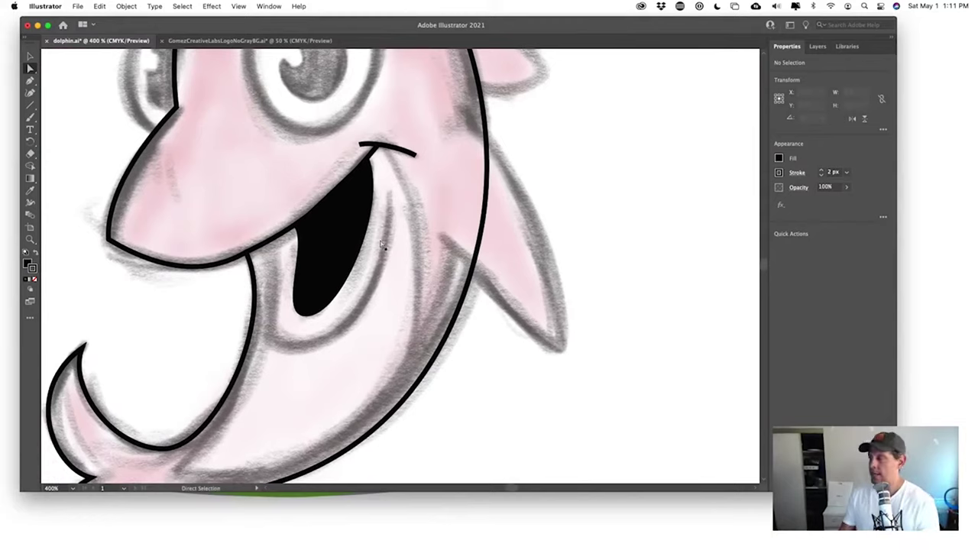
{"action": "key", "text": "p"}
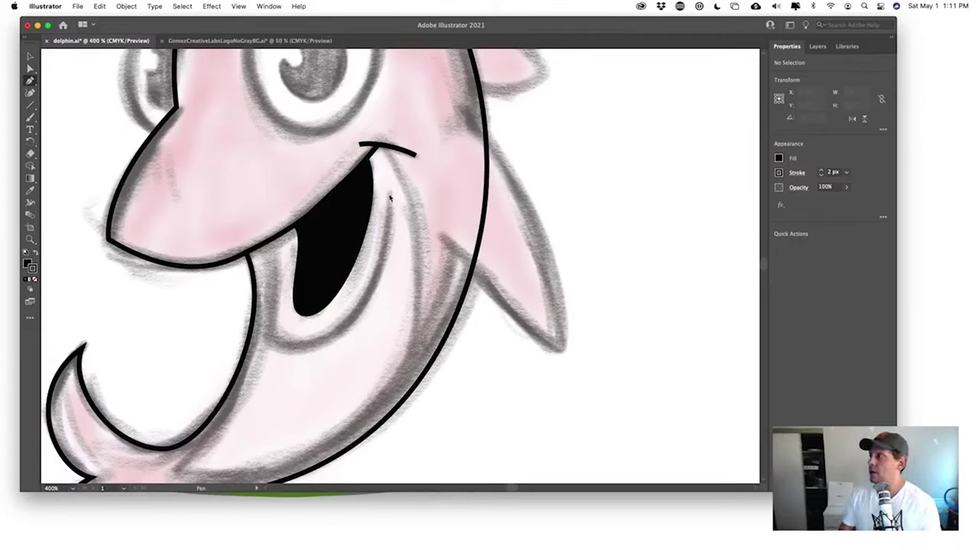
{"action": "left_click_drag", "start_coordinate": [390, 198], "coordinate": [373, 286]}
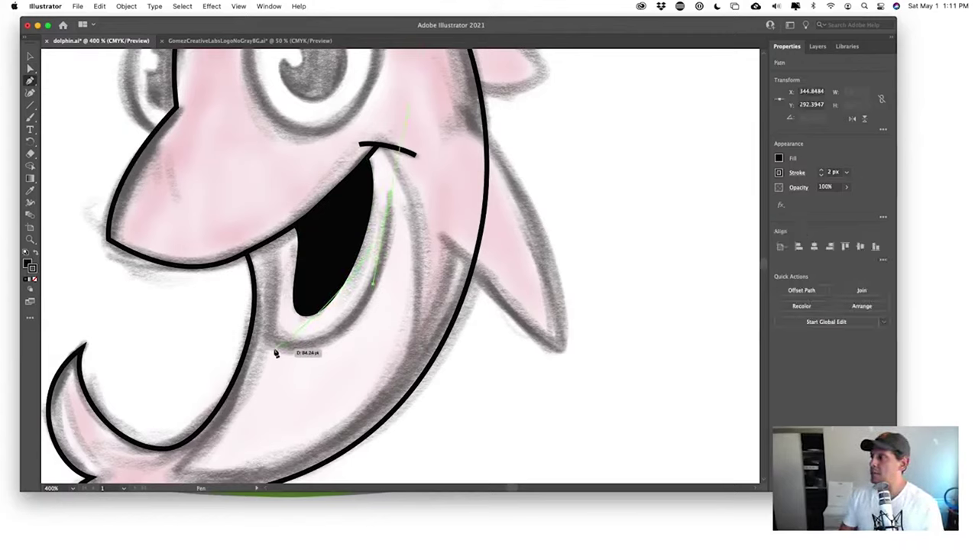
{"action": "left_click_drag", "start_coordinate": [277, 353], "coordinate": [240, 290]}
- Close the new mouth path at the upper lip and set its fill to None
{"action": "left_click", "coordinate": [269, 243]}
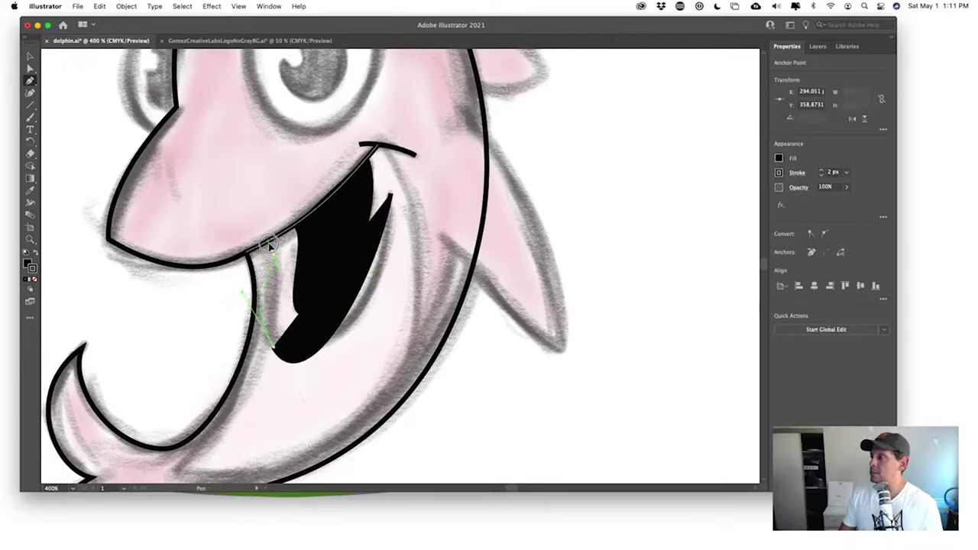
{"action": "left_click_drag", "start_coordinate": [269, 243], "coordinate": [275, 264]}
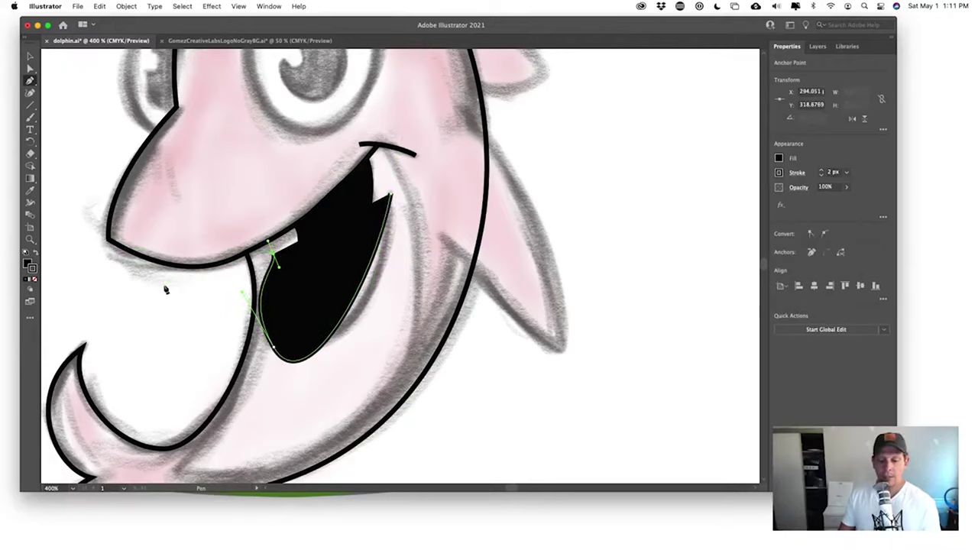
{"action": "left_click", "coordinate": [33, 279]}
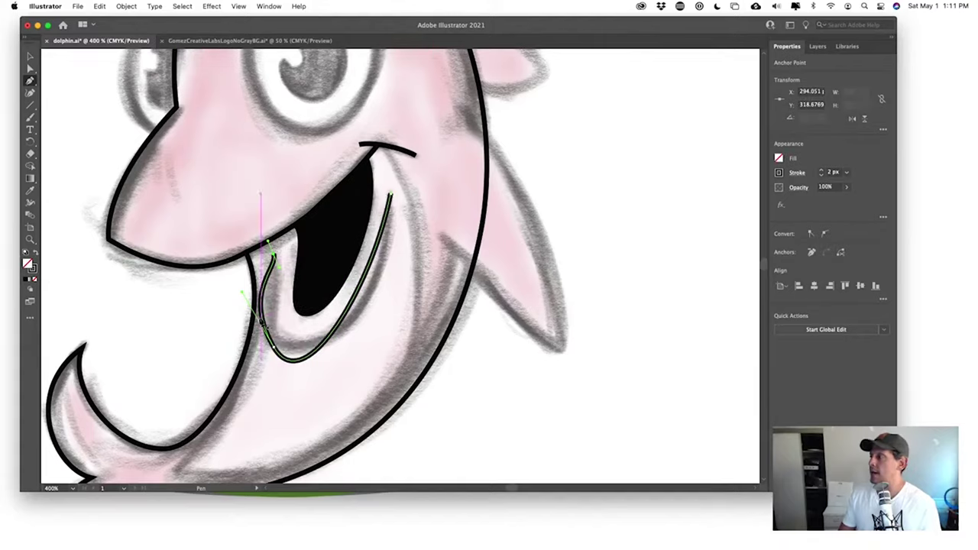
- Smooth the lower mouth curve along the jaw by adjusting its anchor and handles
{"action": "key", "text": "a"}
{"action": "left_click", "coordinate": [299, 368]}
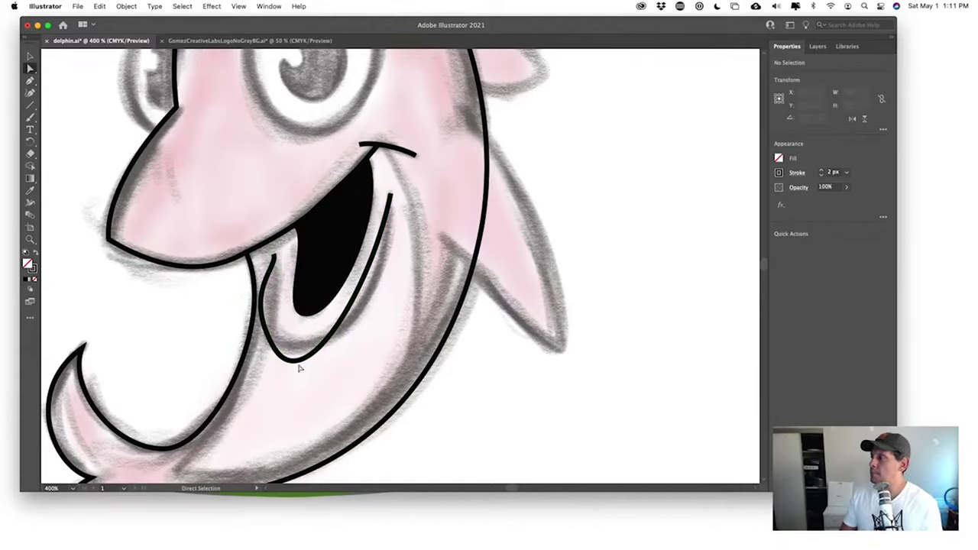
{"action": "left_click", "coordinate": [273, 338]}
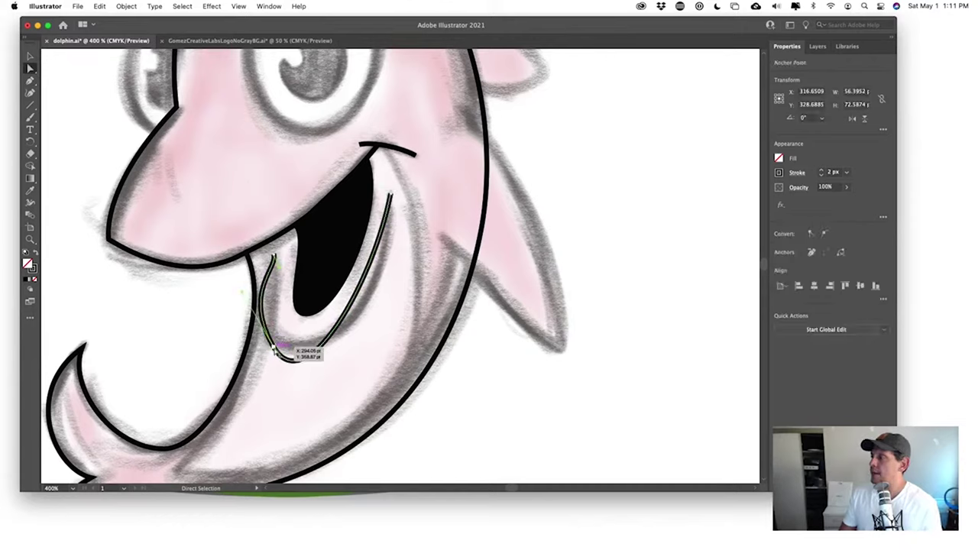
{"action": "left_click_drag", "start_coordinate": [306, 399], "coordinate": [343, 364]}
{"action": "left_click_drag", "start_coordinate": [275, 352], "coordinate": [289, 349]}
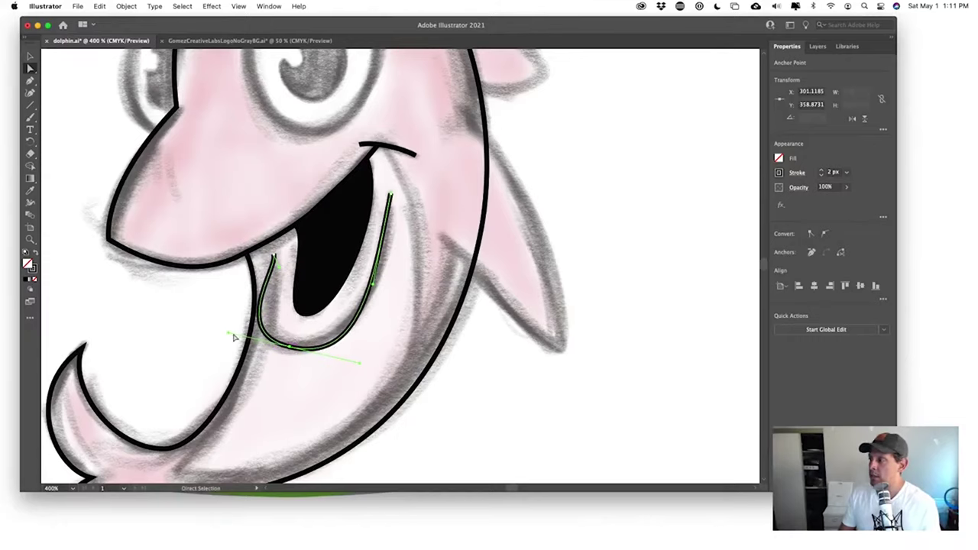
{"action": "left_click_drag", "start_coordinate": [229, 335], "coordinate": [244, 338]}
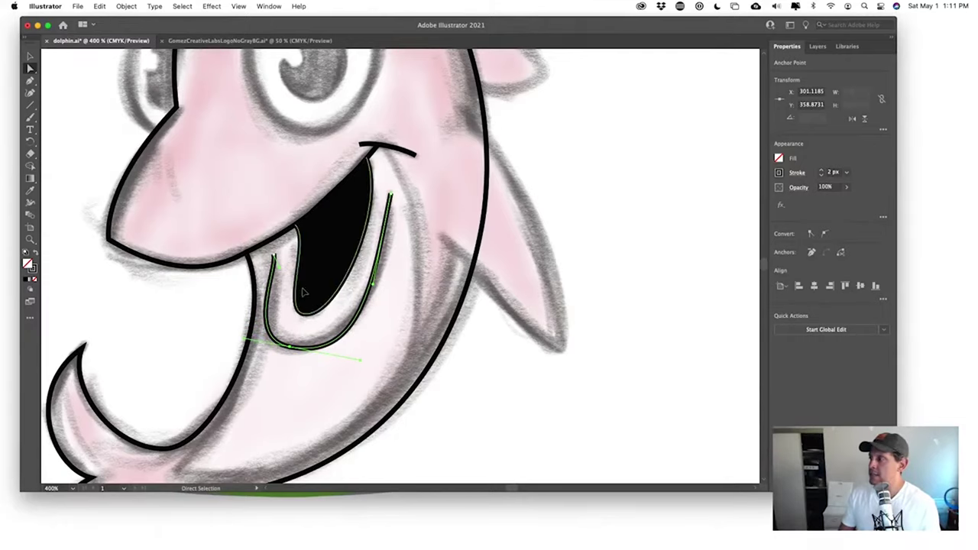
{"action": "left_click", "coordinate": [280, 269]}
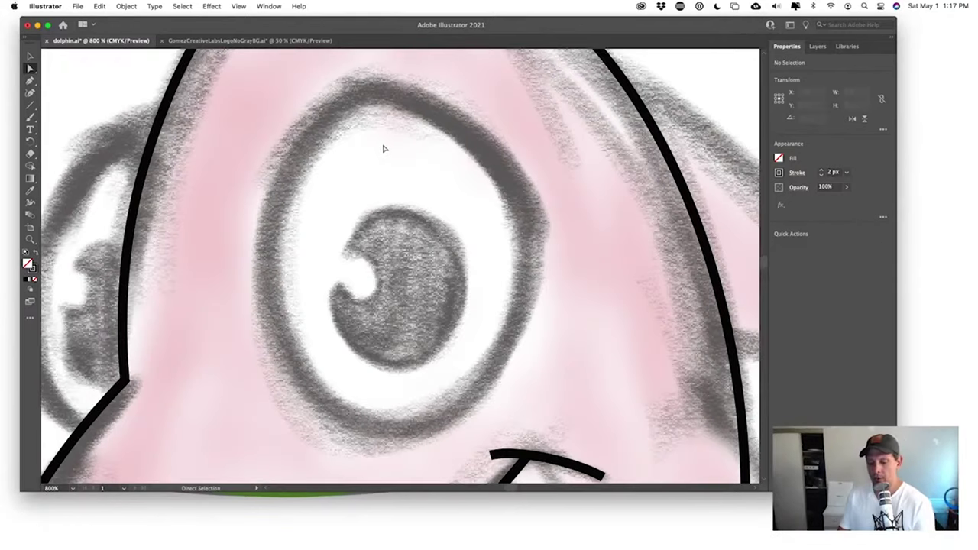
- Draw a closed black outline around the dolphin's eye with the Pen tool
{"action": "key", "text": "p"}
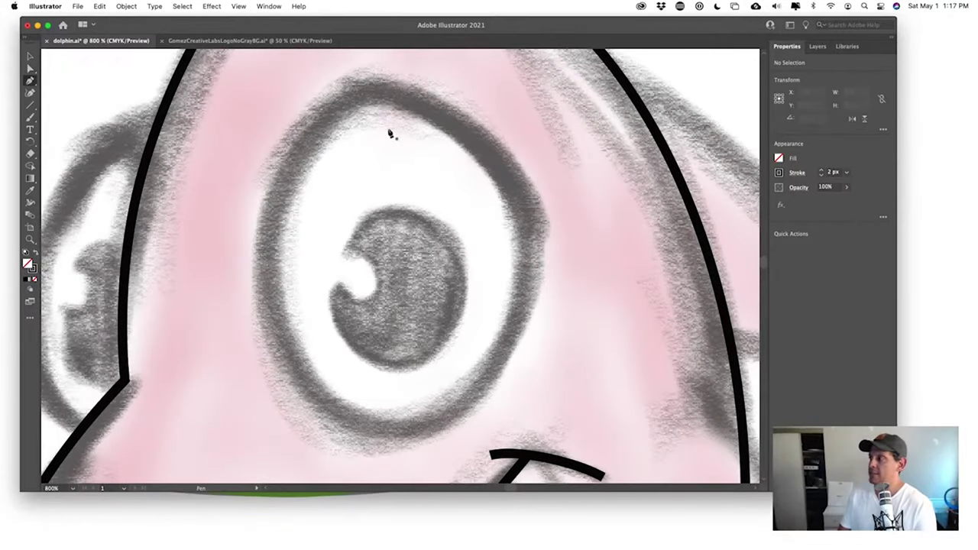
{"action": "left_click_drag", "start_coordinate": [359, 91], "coordinate": [279, 131]}
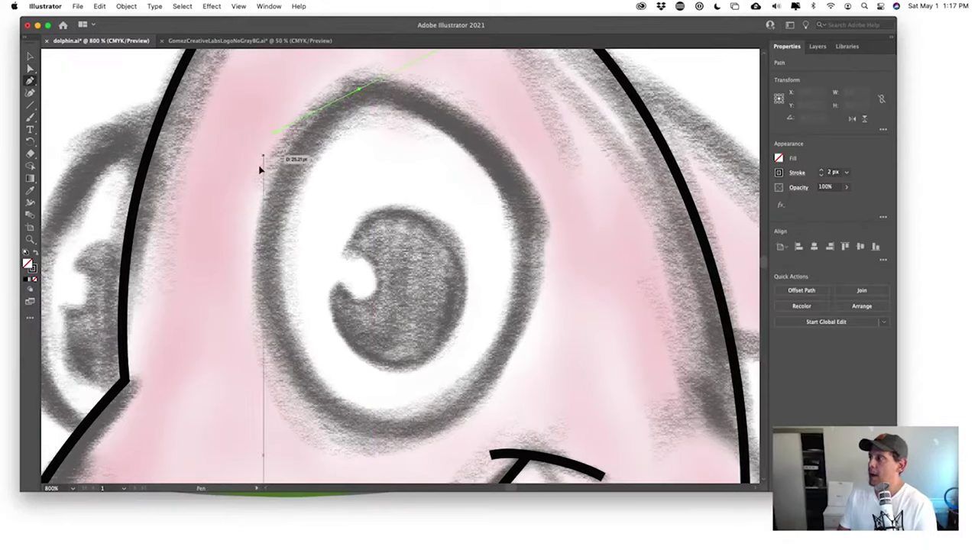
{"action": "left_click_drag", "start_coordinate": [350, 432], "coordinate": [529, 430]}
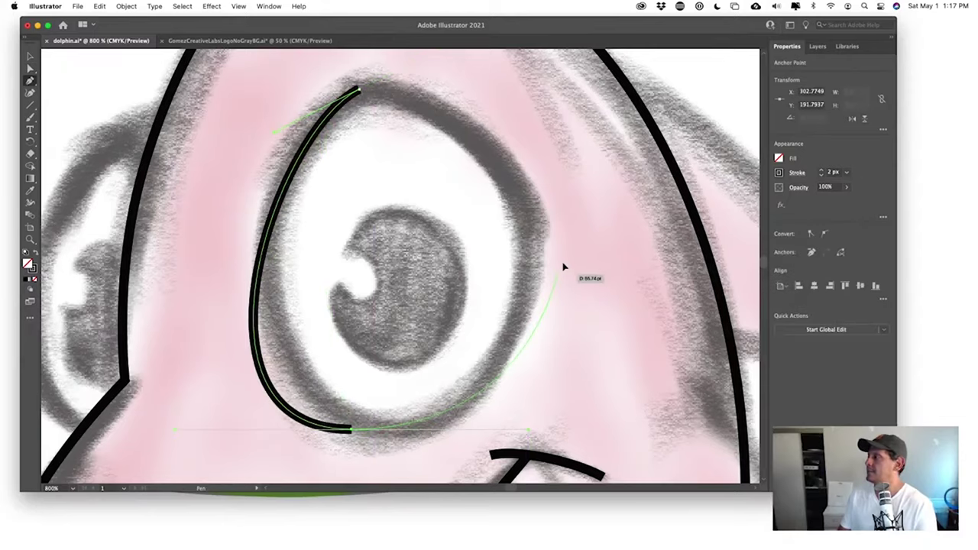
{"action": "left_click", "coordinate": [536, 222]}
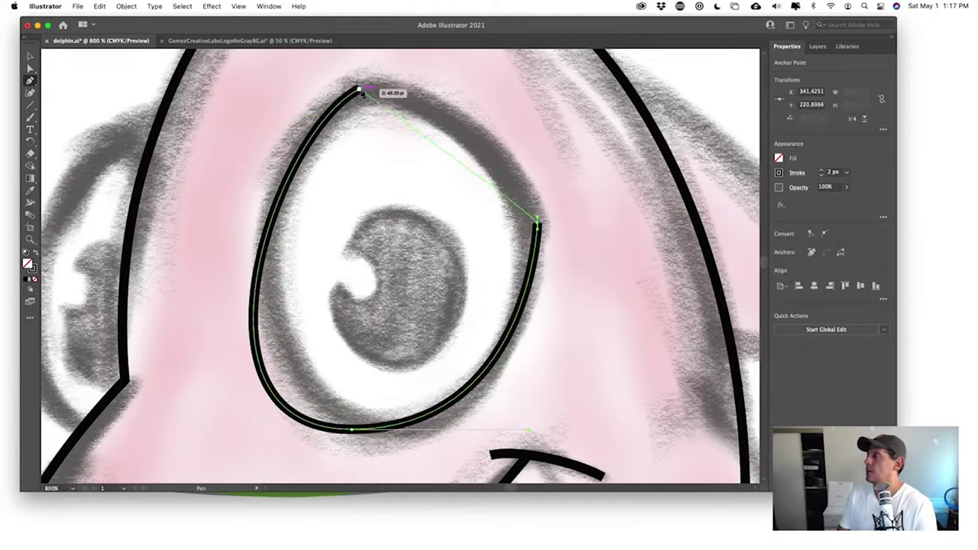
{"action": "left_click_drag", "start_coordinate": [359, 91], "coordinate": [282, 102]}
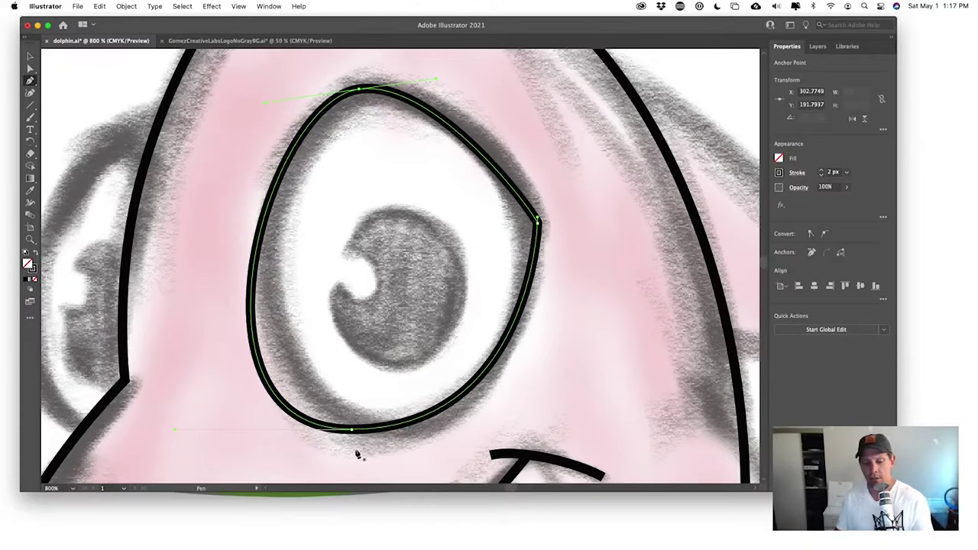
- Reshape the eye outline's bottom anchor and lower curves to follow the sketch
{"action": "key", "text": "a"}
{"action": "left_click_drag", "start_coordinate": [352, 433], "coordinate": [367, 434]}
{"action": "left_click_drag", "start_coordinate": [192, 434], "coordinate": [221, 401]}
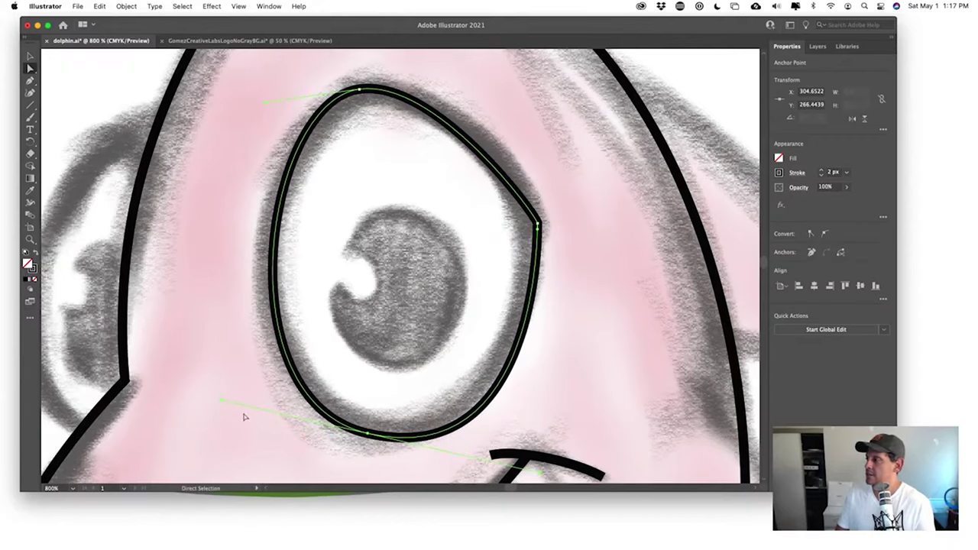
{"action": "left_click_drag", "start_coordinate": [591, 435], "coordinate": [588, 399]}
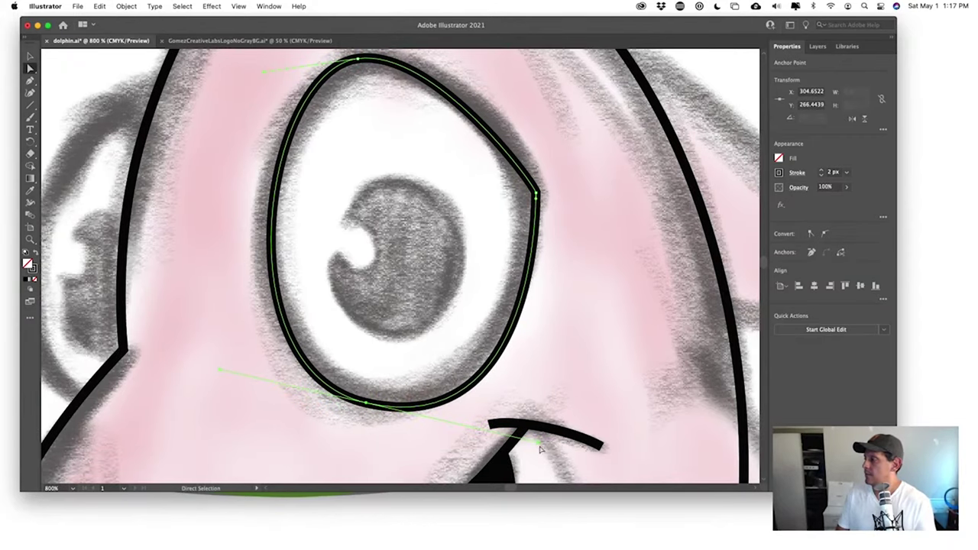
{"action": "left_click_drag", "start_coordinate": [534, 443], "coordinate": [517, 422]}
{"action": "left_click", "coordinate": [585, 266]}
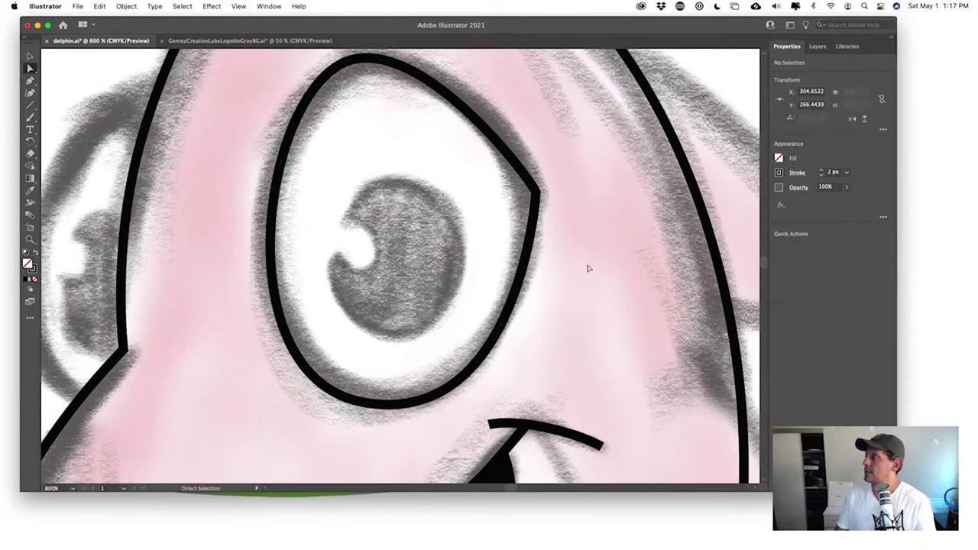
{"action": "left_click_drag", "start_coordinate": [579, 290], "coordinate": [576, 368]}
{"action": "key", "text": "p"}
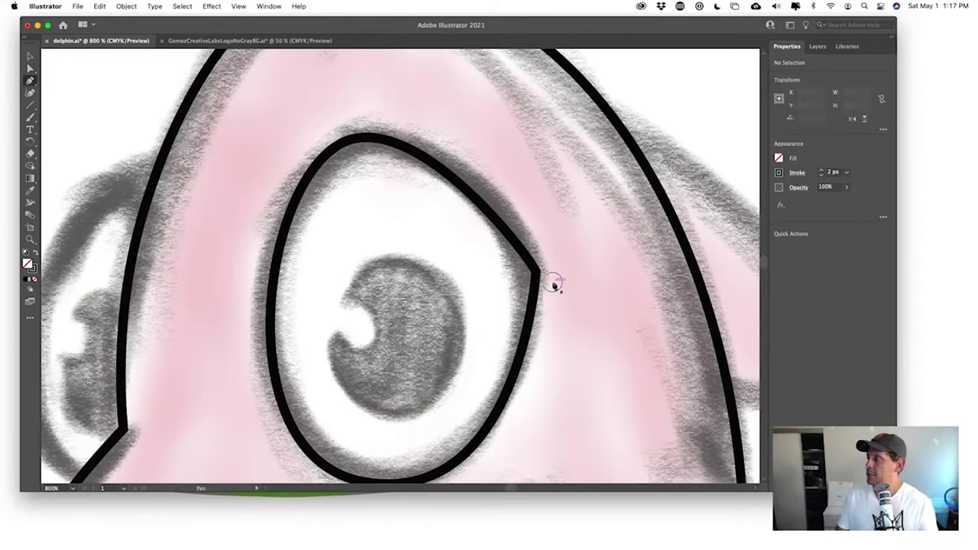
- Draw a closed crescent eyelid from the eye's outer corner along its upper edge
{"action": "left_click", "coordinate": [539, 253]}
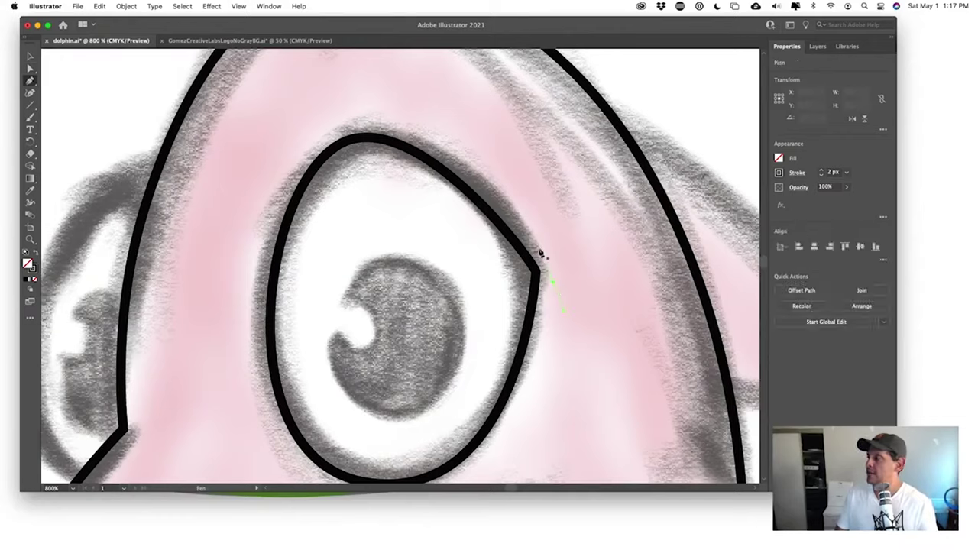
{"action": "left_click", "coordinate": [368, 133]}
{"action": "left_click_drag", "start_coordinate": [303, 116], "coordinate": [159, 90]}
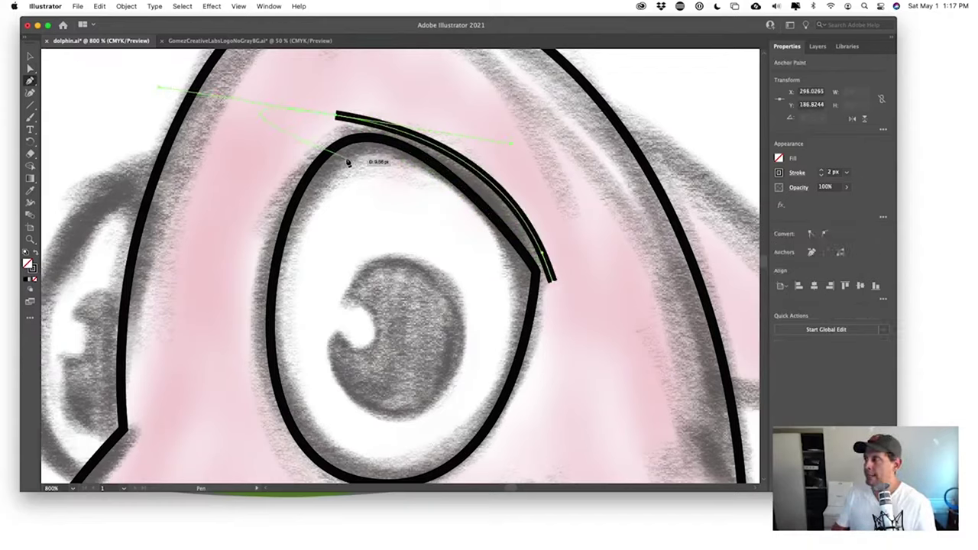
{"action": "left_click", "coordinate": [336, 116]}
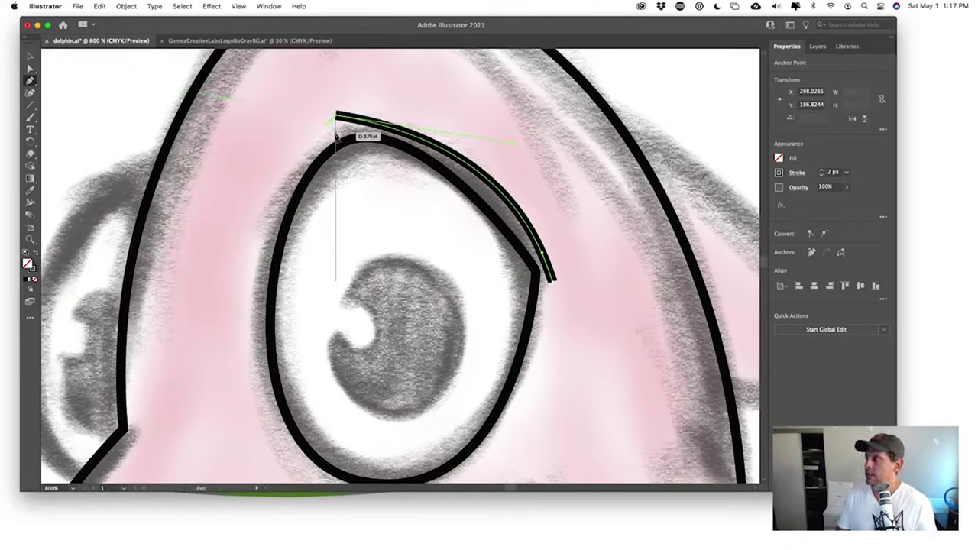
{"action": "left_click", "coordinate": [331, 131]}
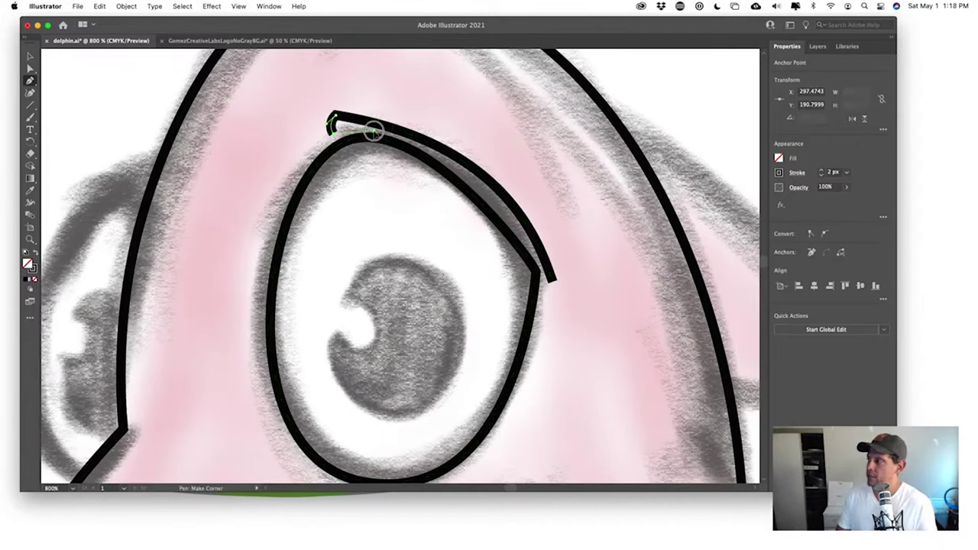
{"action": "left_click_drag", "start_coordinate": [551, 280], "coordinate": [555, 280]}
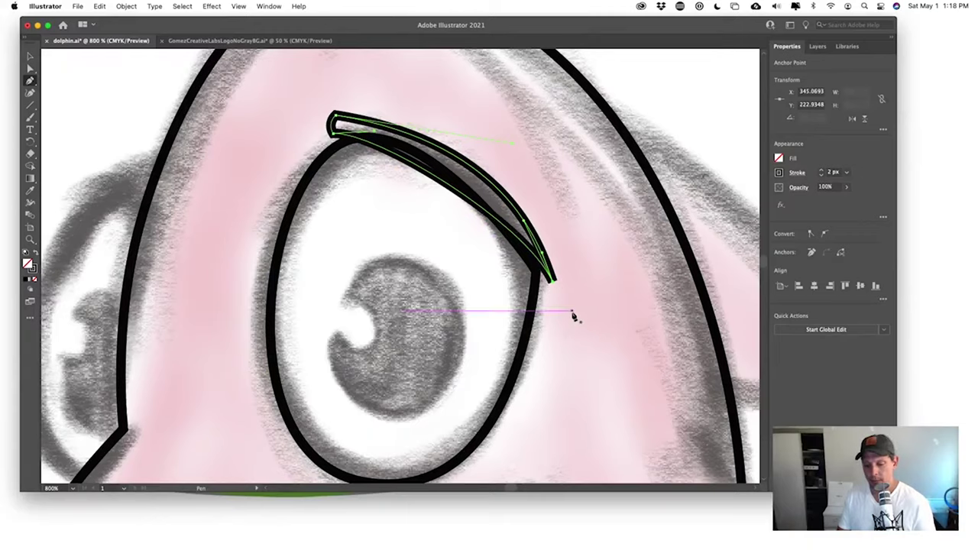
- Refine the eyelid's tip and top points and curves so it tapers toward the right
{"action": "key", "text": "a"}
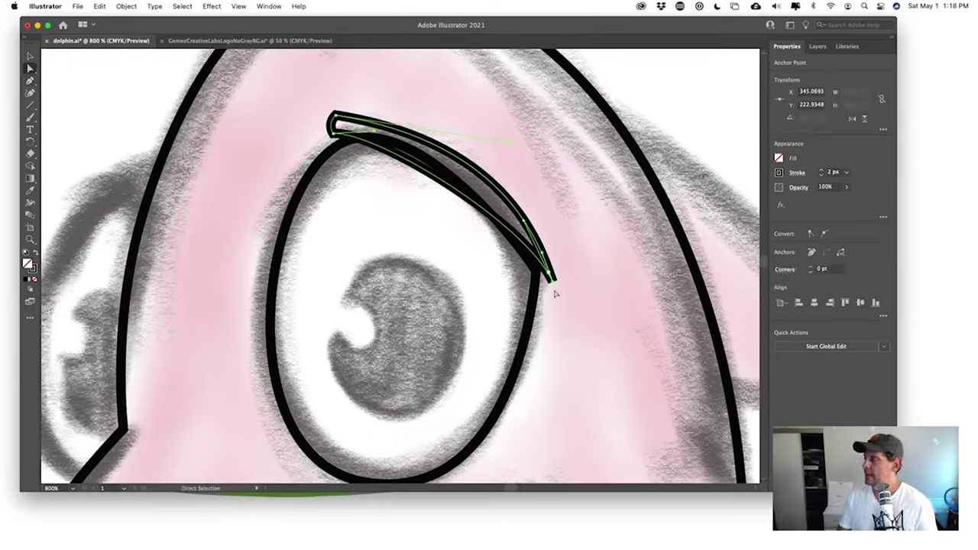
{"action": "left_click_drag", "start_coordinate": [556, 288], "coordinate": [548, 291]}
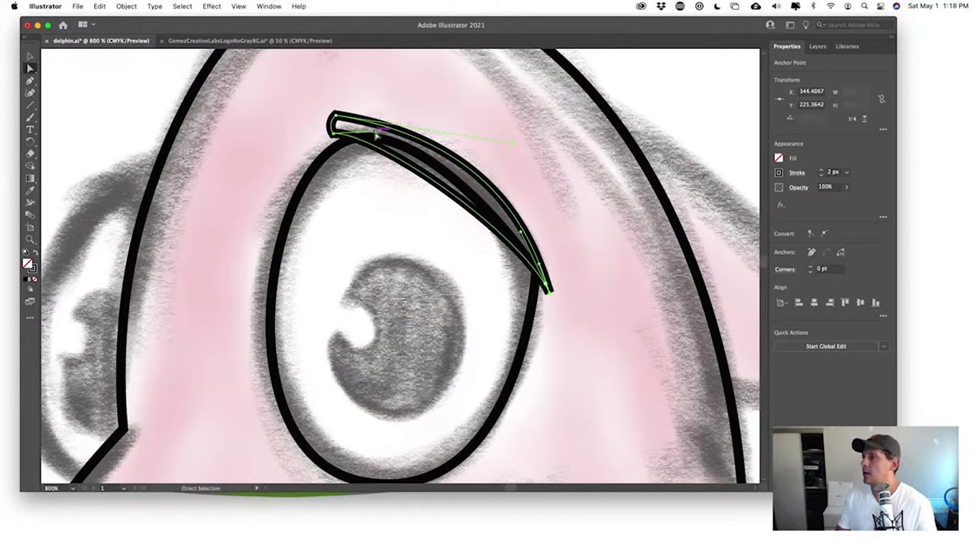
{"action": "left_click_drag", "start_coordinate": [376, 134], "coordinate": [386, 128]}
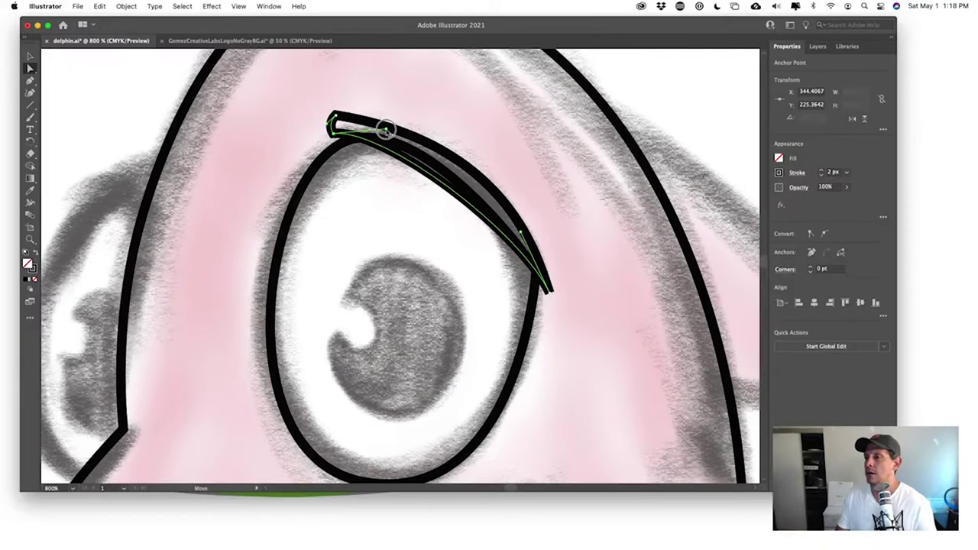
{"action": "left_click_drag", "start_coordinate": [386, 128], "coordinate": [384, 130]}
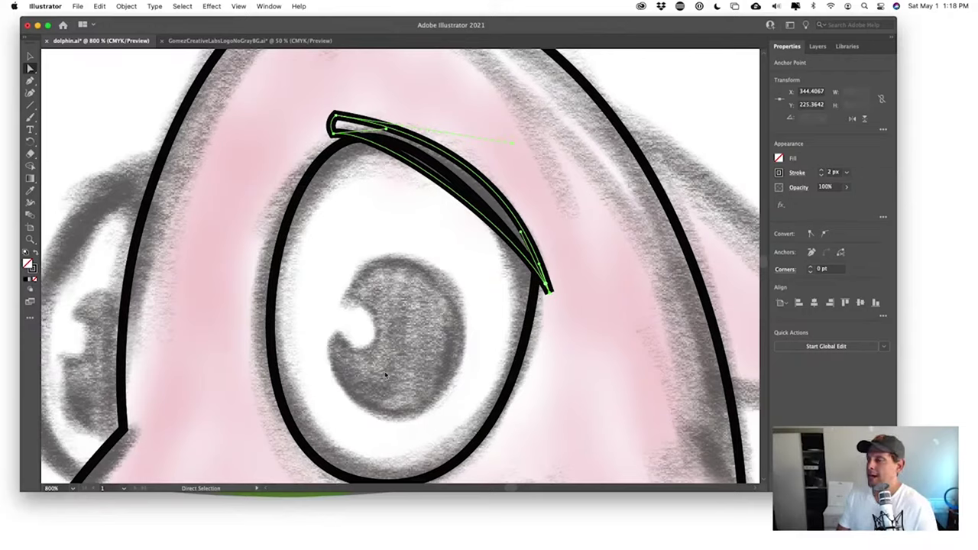
{"action": "left_click_drag", "start_coordinate": [331, 136], "coordinate": [331, 136]}
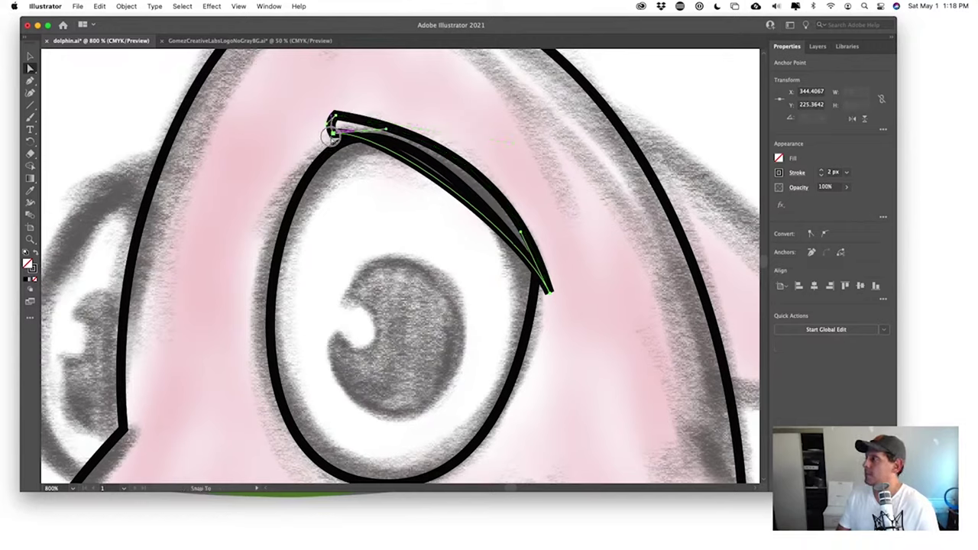
{"action": "left_click", "coordinate": [539, 283]}
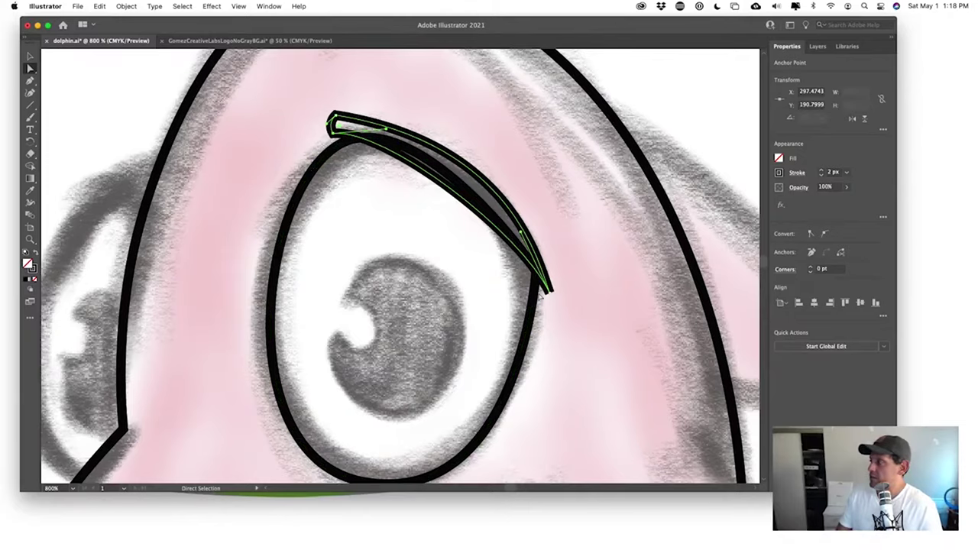
{"action": "left_click", "coordinate": [549, 299]}
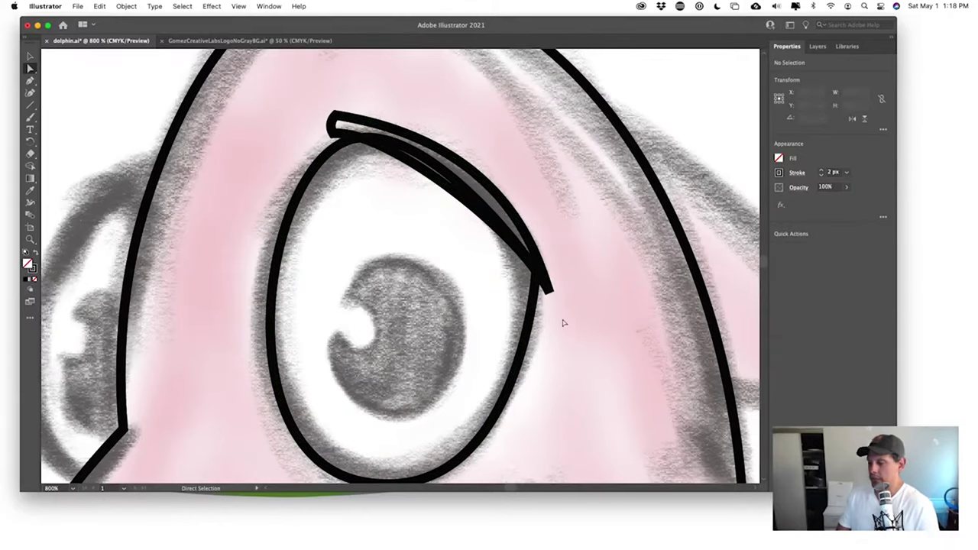
- Nudge the eyelid's tip point into place and zoom in closer on it
{"action": "scroll", "coordinate": [571, 323], "scroll_direction": "up", "scroll_amount": 4}
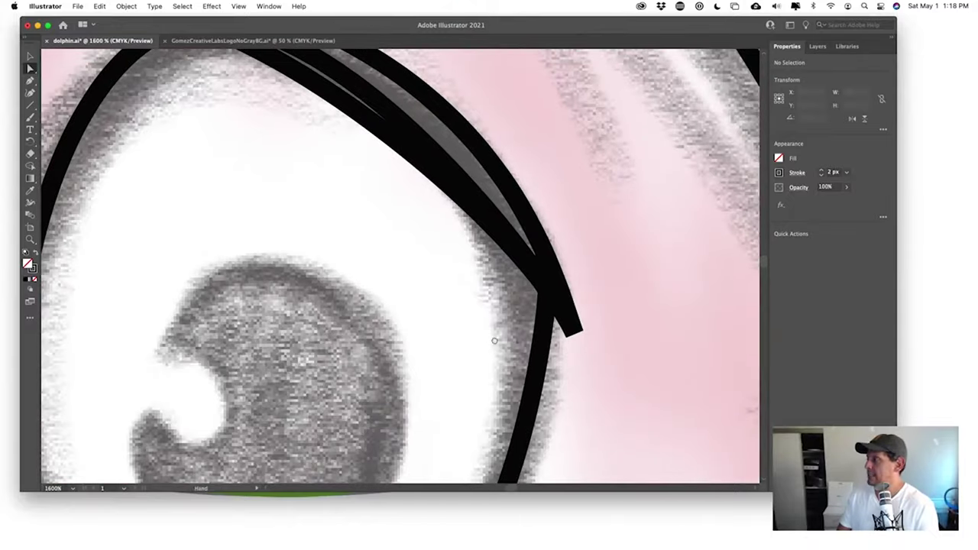
{"action": "left_click_drag", "start_coordinate": [576, 331], "coordinate": [574, 339]}
{"action": "left_click", "coordinate": [580, 347]}
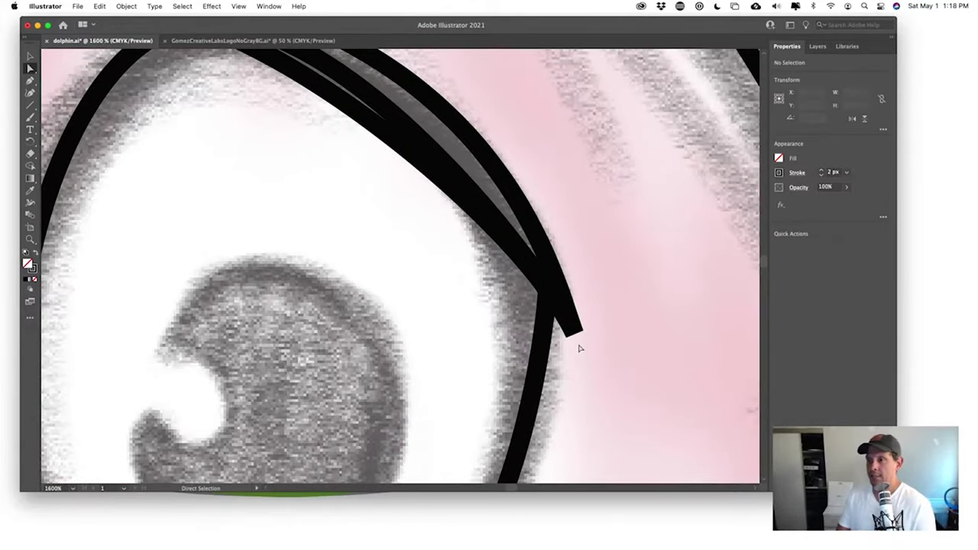
{"action": "key", "text": "v"}
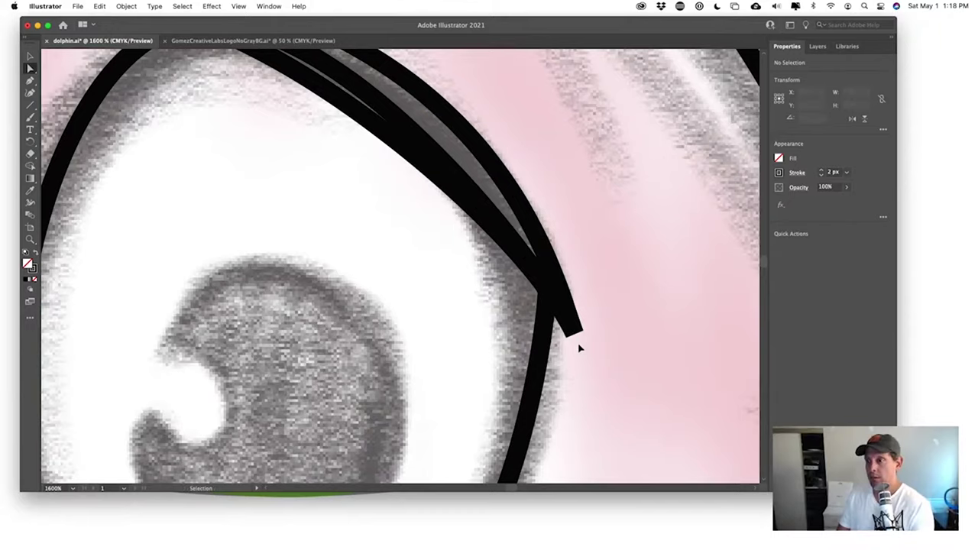
{"action": "key", "text": "super+equal"}
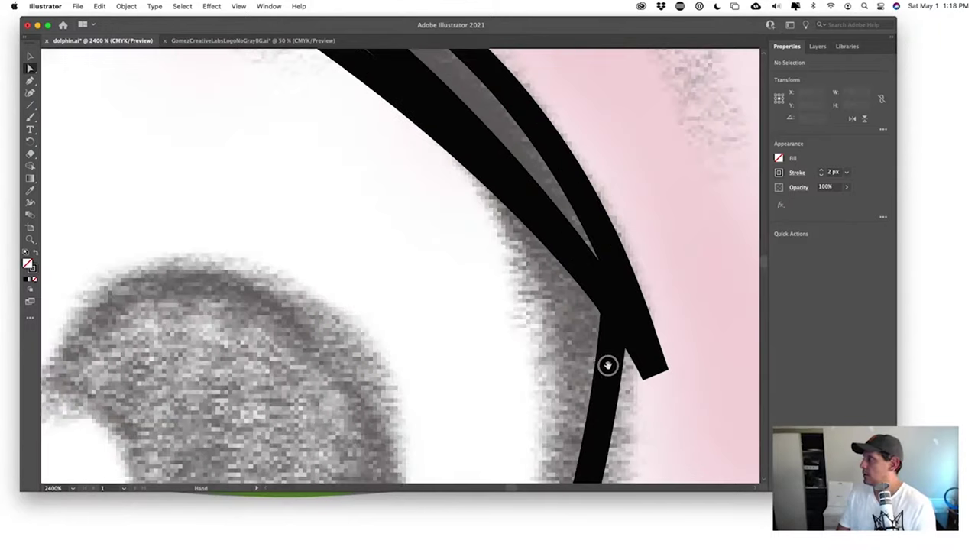
{"action": "scroll", "coordinate": [606, 364], "scroll_direction": "down", "scroll_amount": 2}
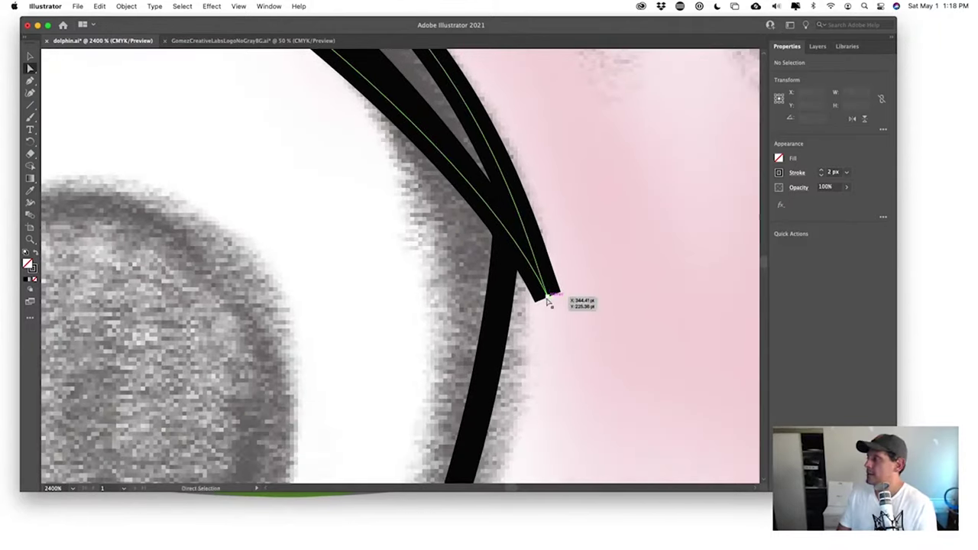
- Give the eyelid's tip anchor a Round corner via the Corners options
{"action": "left_click", "coordinate": [545, 298]}
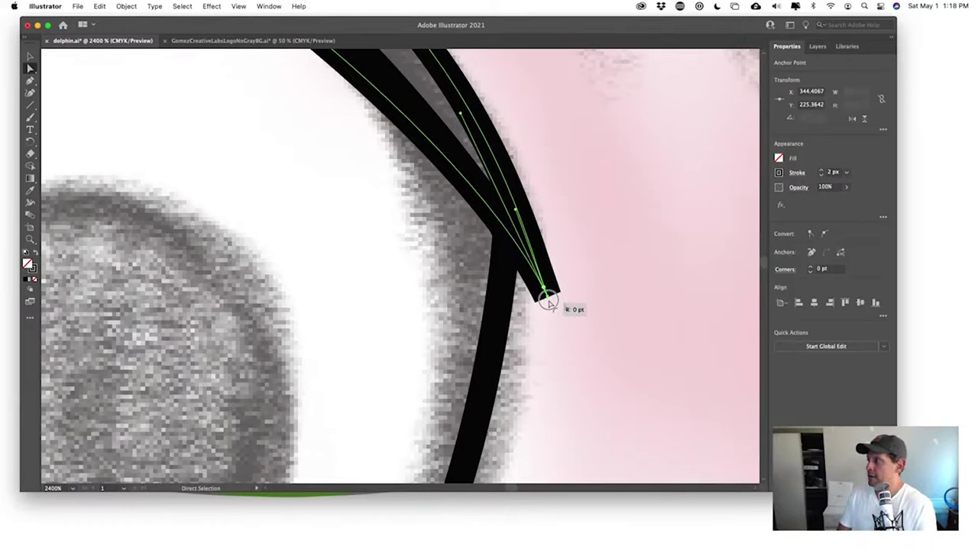
{"action": "left_click_drag", "start_coordinate": [549, 300], "coordinate": [564, 305]}
{"action": "left_click_drag", "start_coordinate": [532, 250], "coordinate": [553, 293]}
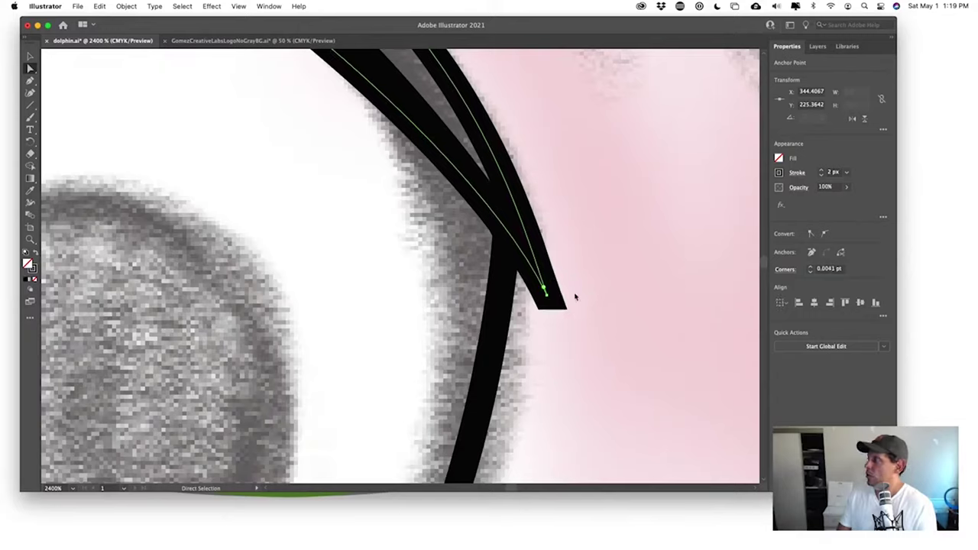
{"action": "left_click", "coordinate": [784, 269]}
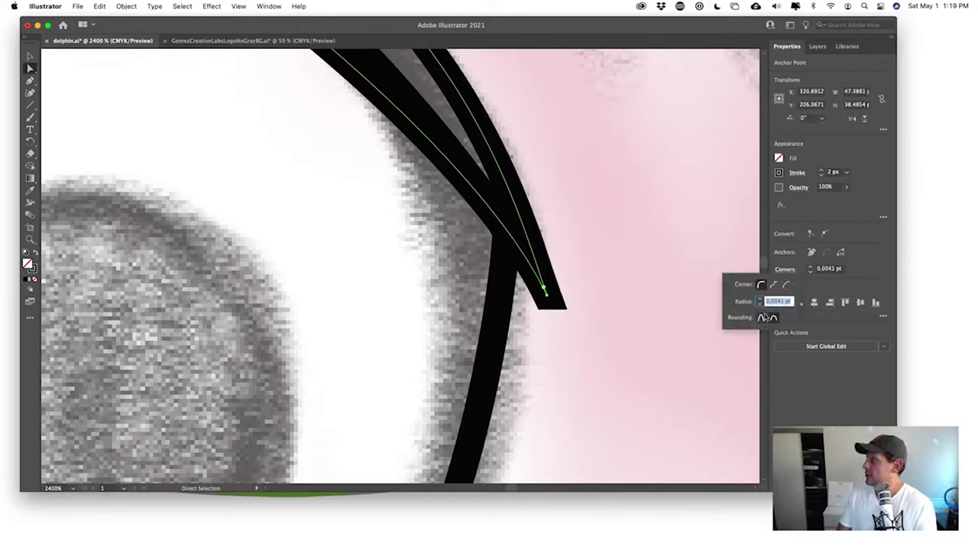
{"action": "left_click", "coordinate": [761, 318]}
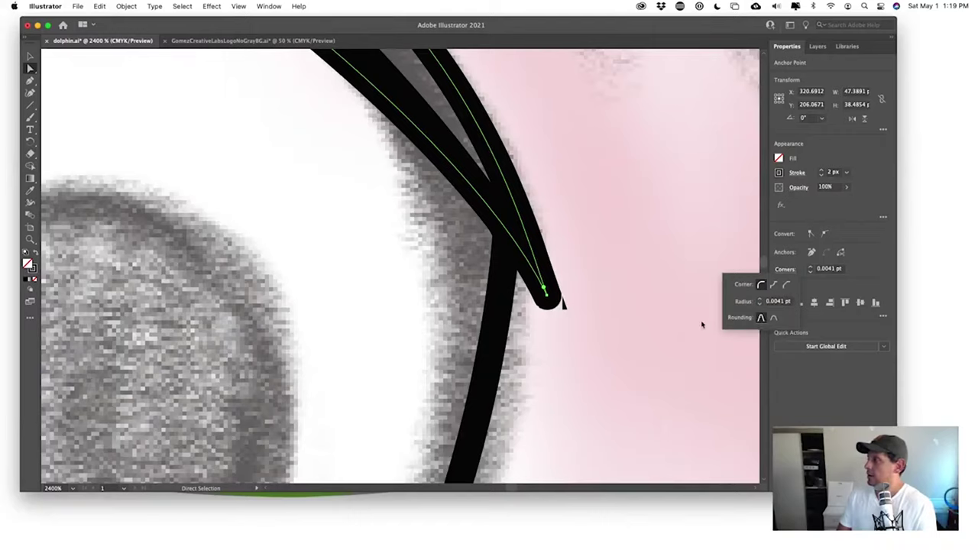
{"action": "left_click", "coordinate": [773, 285]}
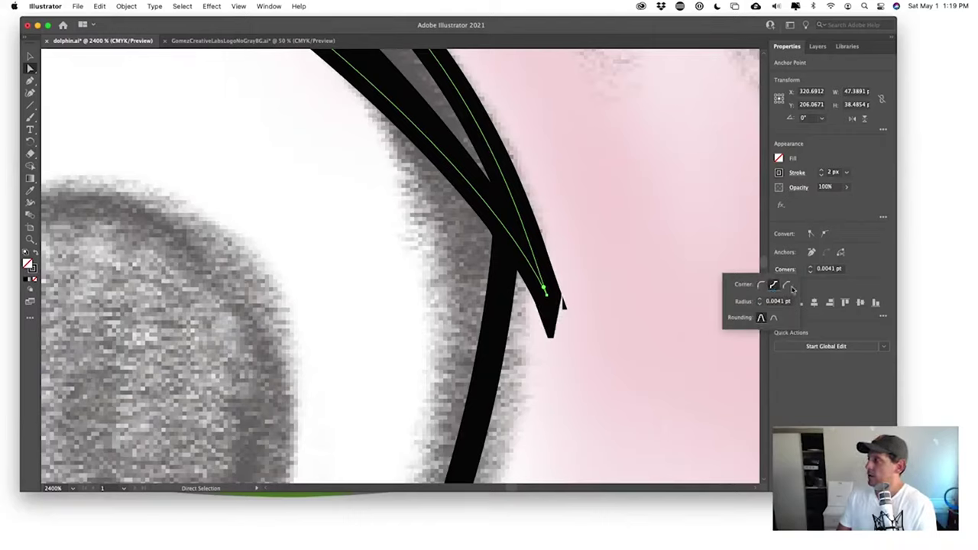
{"action": "left_click", "coordinate": [789, 286]}
{"action": "left_click", "coordinate": [756, 287]}
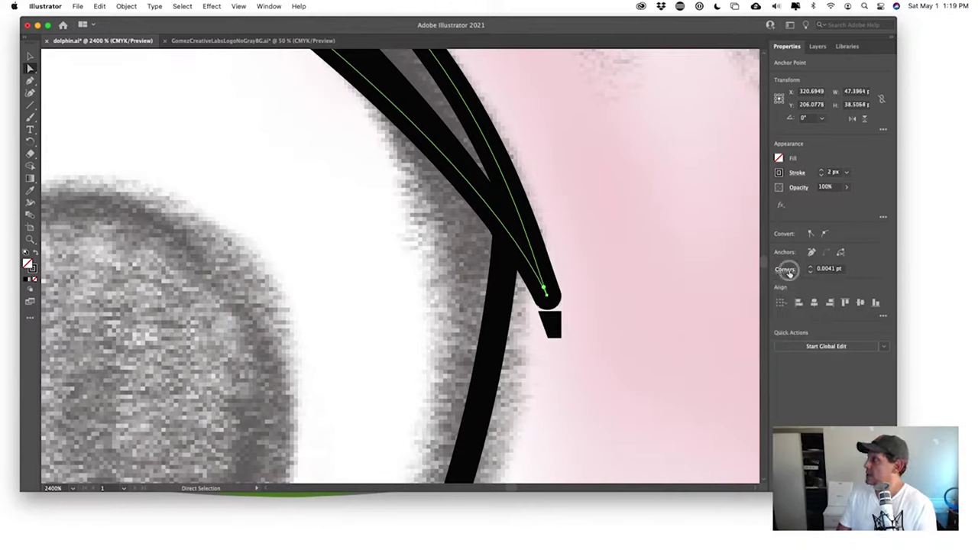
- Review the eyelid path's Appearance and Stroke options, then select the anchor at its tip
{"action": "left_click", "coordinate": [884, 217]}
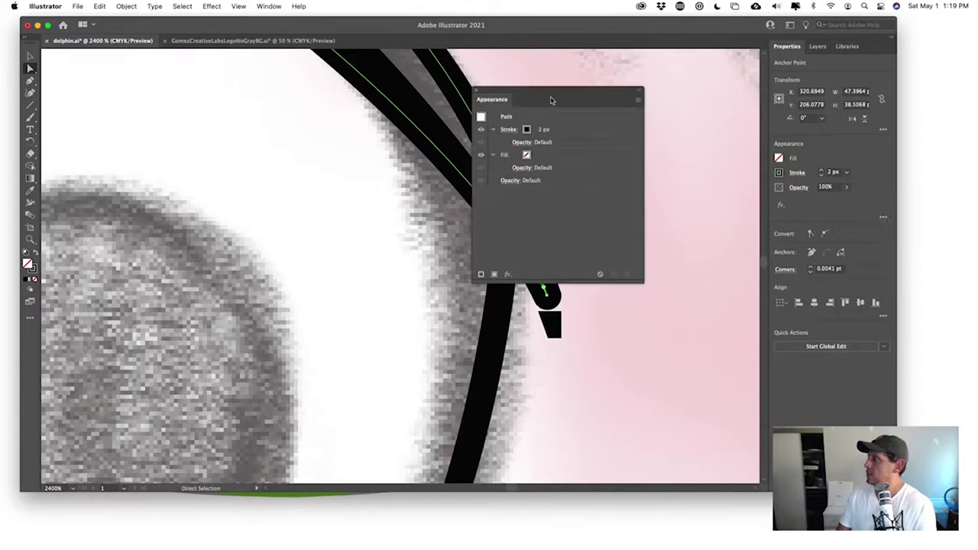
{"action": "left_click_drag", "start_coordinate": [548, 98], "coordinate": [697, 134]}
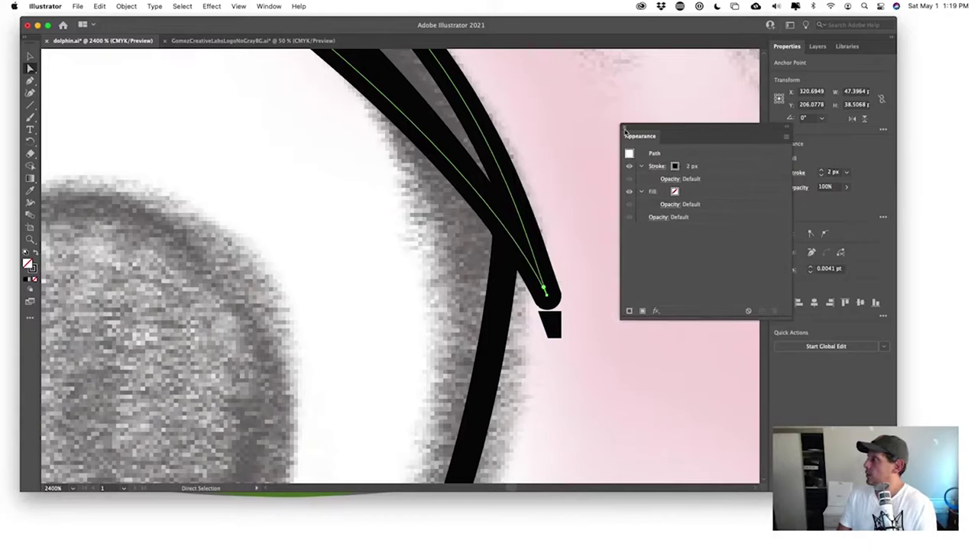
{"action": "left_click", "coordinate": [660, 167]}
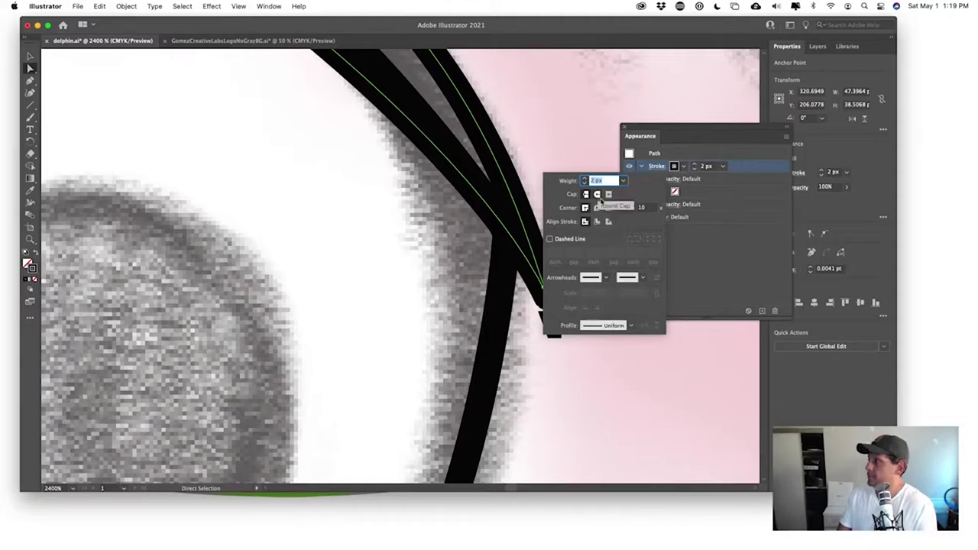
{"action": "key", "text": "Escape"}
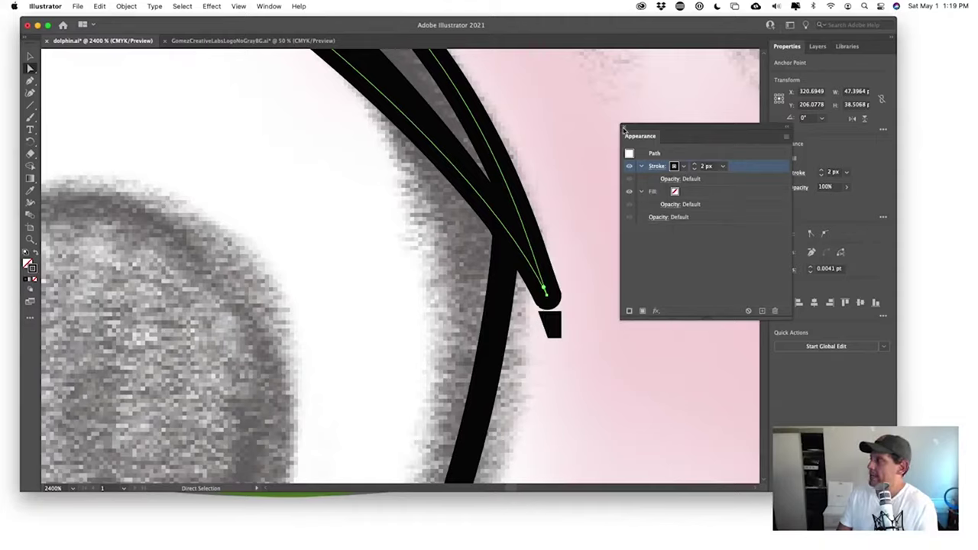
{"action": "left_click", "coordinate": [624, 128]}
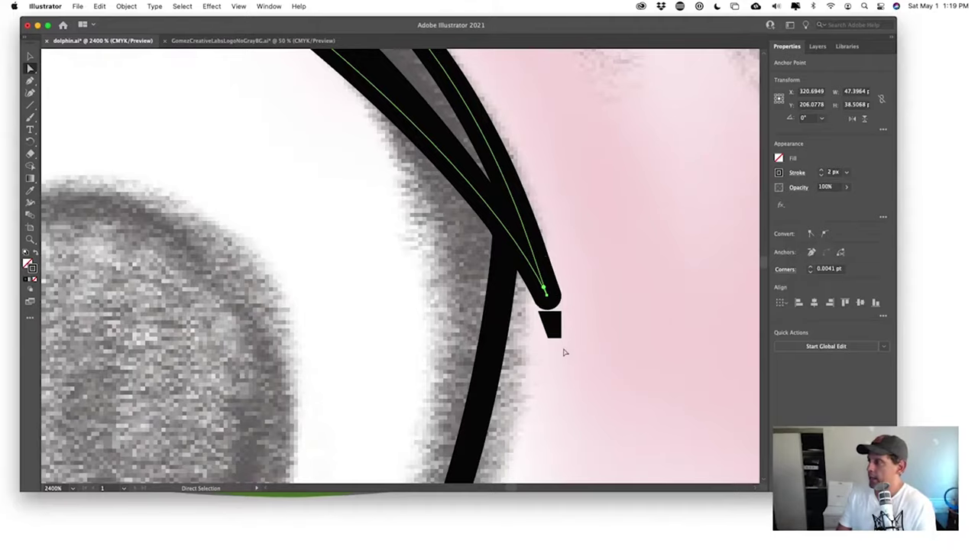
{"action": "scroll", "coordinate": [563, 354], "scroll_direction": "right", "scroll_amount": 3}
{"action": "scroll", "coordinate": [563, 354], "scroll_direction": "up", "scroll_amount": 1}
{"action": "left_click", "coordinate": [481, 313]}
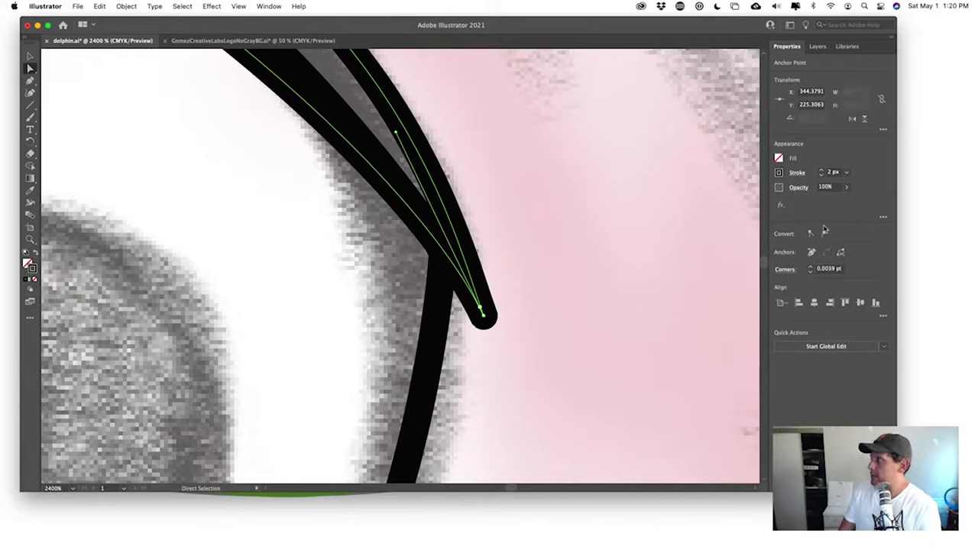
- Give the eyelid stroke butt caps and outside alignment, then swap it to black fill with no stroke
{"action": "left_click", "coordinate": [884, 219]}
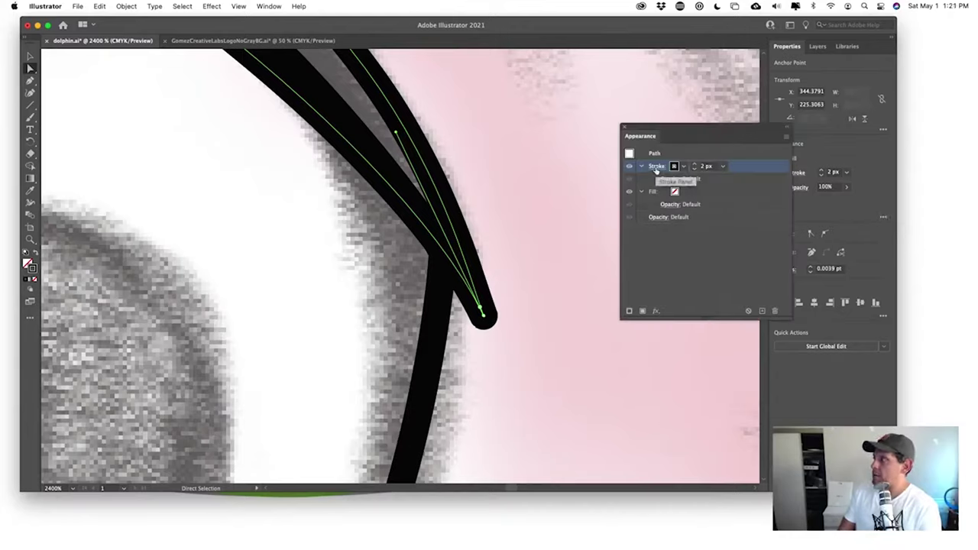
{"action": "left_click", "coordinate": [655, 167]}
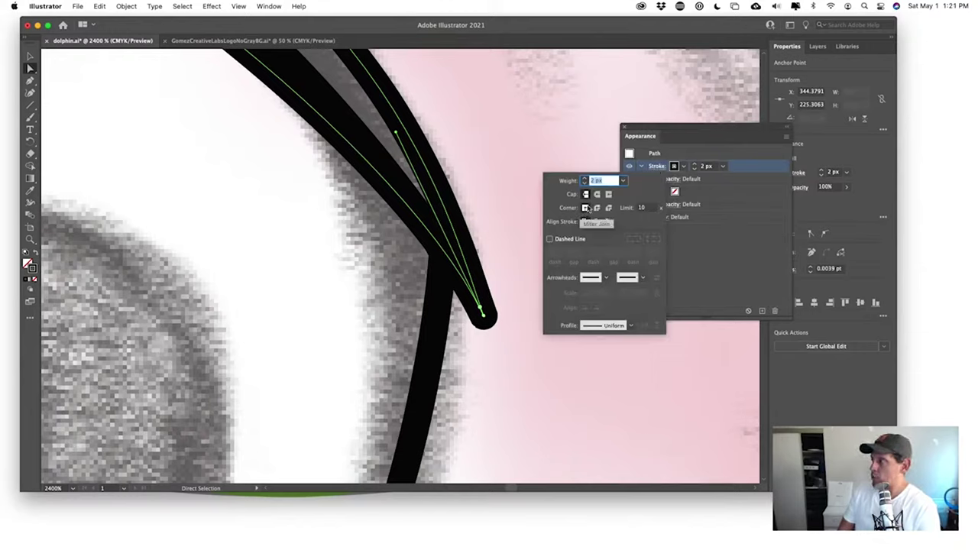
{"action": "left_click", "coordinate": [598, 196]}
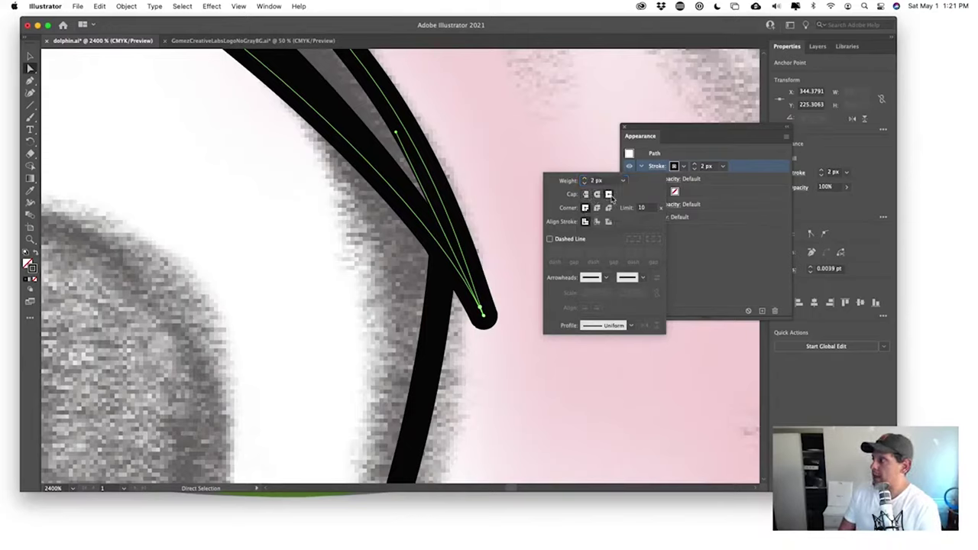
{"action": "left_click", "coordinate": [586, 195]}
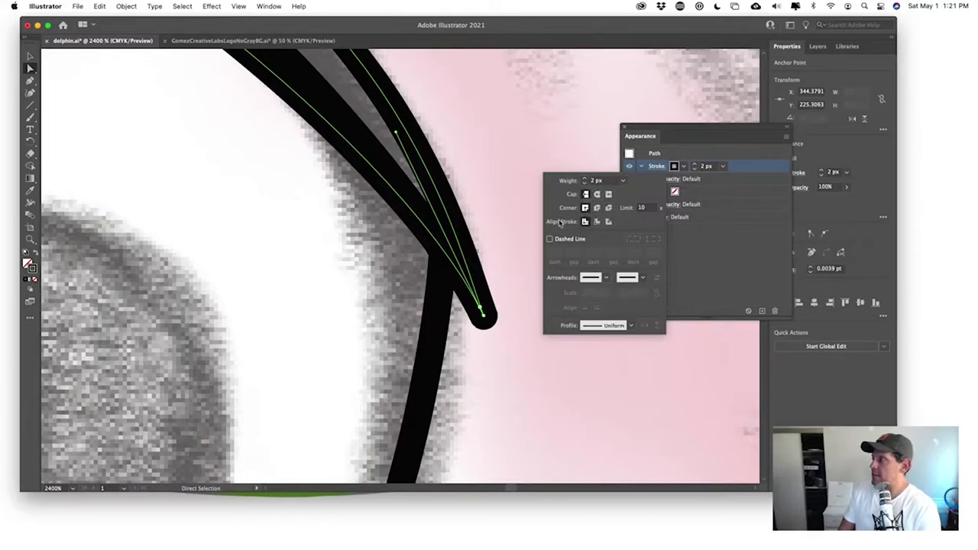
{"action": "left_click", "coordinate": [598, 222]}
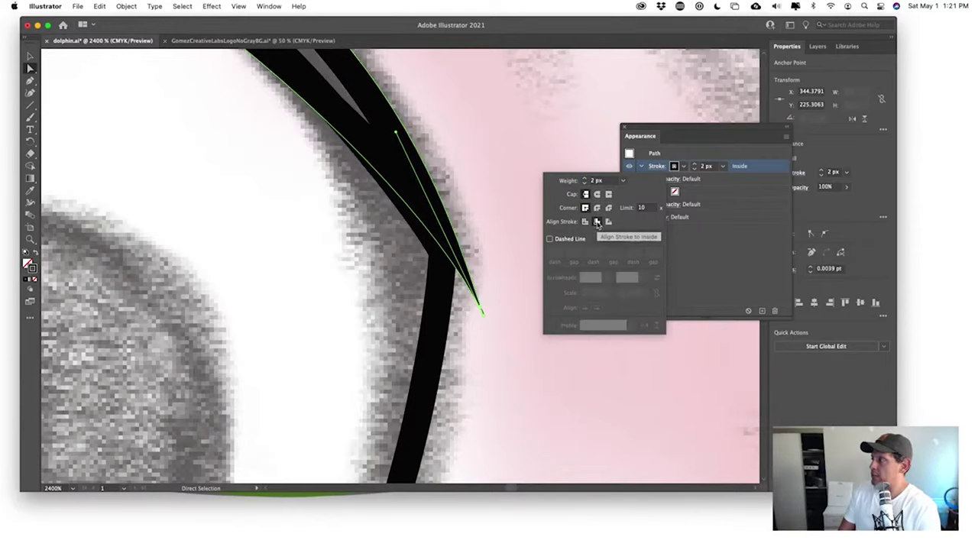
{"action": "left_click", "coordinate": [609, 221]}
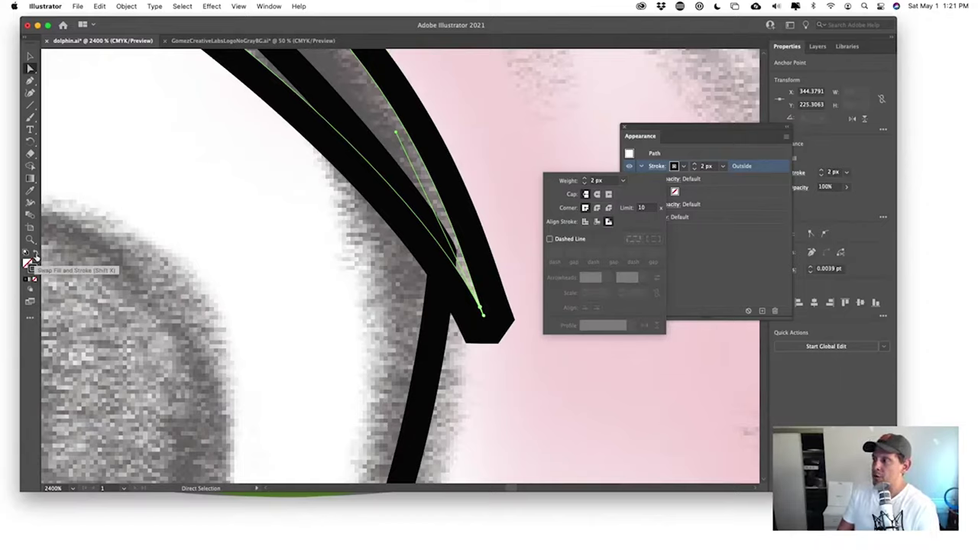
{"action": "left_click", "coordinate": [34, 257]}
{"action": "left_click", "coordinate": [35, 256]}
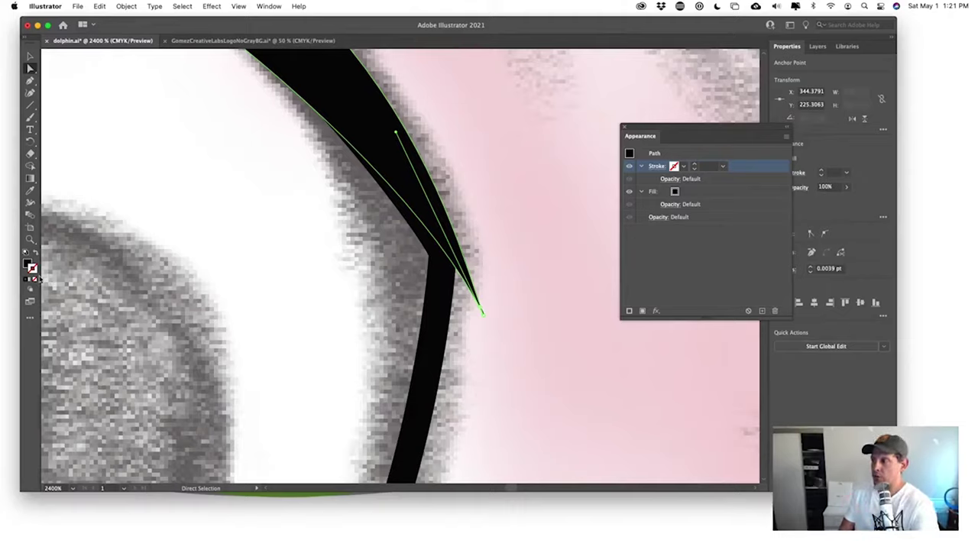
- Pull the eyelid's tip anchor slightly down and centre the eye in the view
{"action": "left_click", "coordinate": [305, 285]}
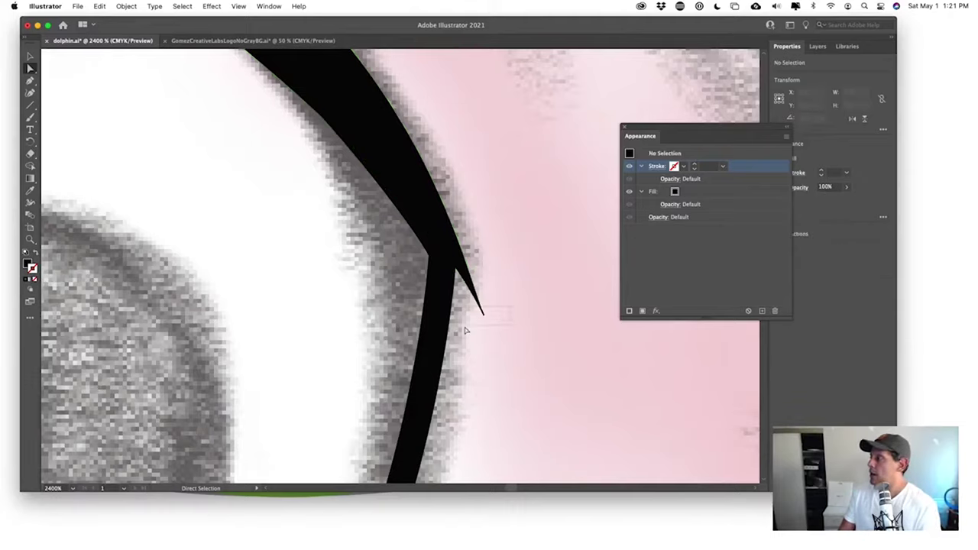
{"action": "left_click", "coordinate": [482, 314]}
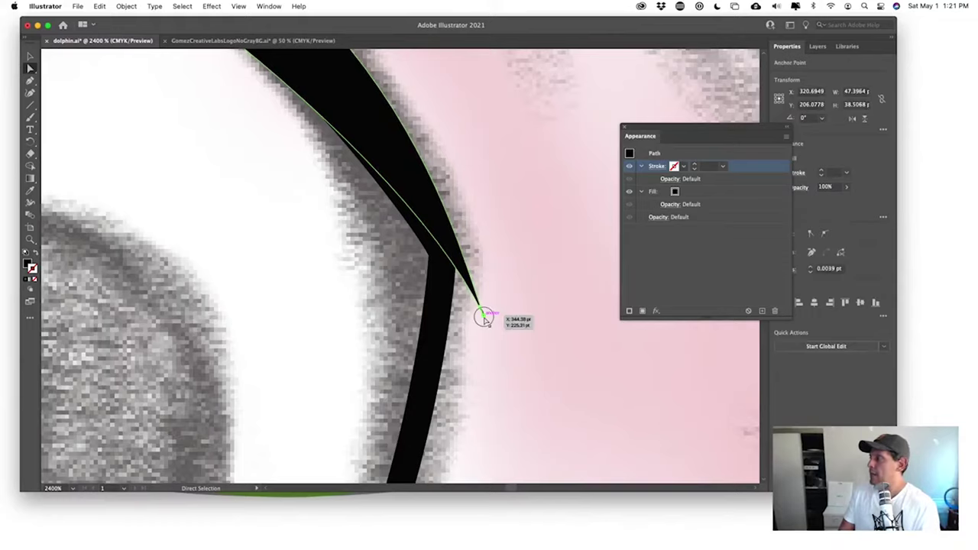
{"action": "left_click_drag", "start_coordinate": [482, 314], "coordinate": [482, 327]}
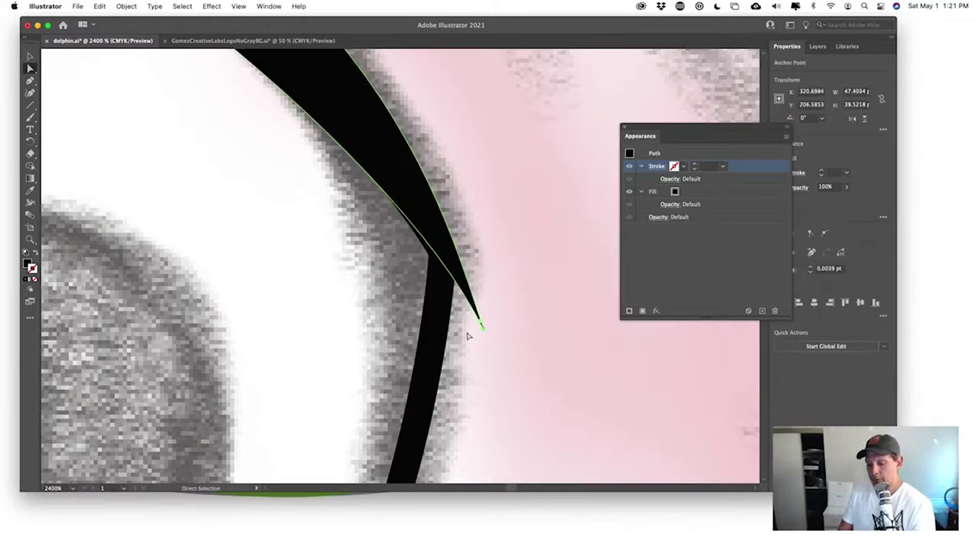
{"action": "scroll", "coordinate": [469, 335], "scroll_direction": "down", "scroll_amount": 6}
{"action": "scroll", "coordinate": [252, 266], "scroll_direction": "up", "scroll_amount": 4}
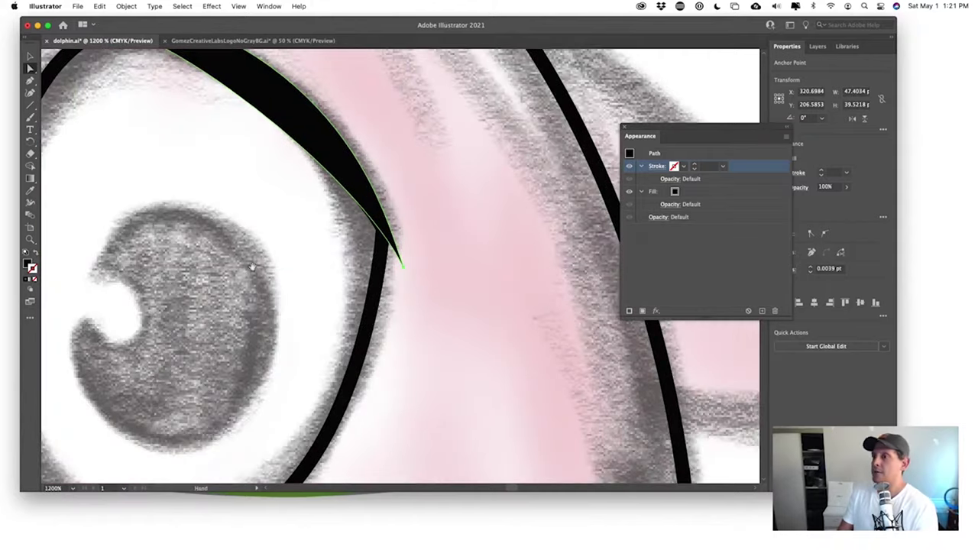
{"action": "left_click_drag", "start_coordinate": [252, 266], "coordinate": [308, 301]}
{"action": "left_click", "coordinate": [305, 321]}
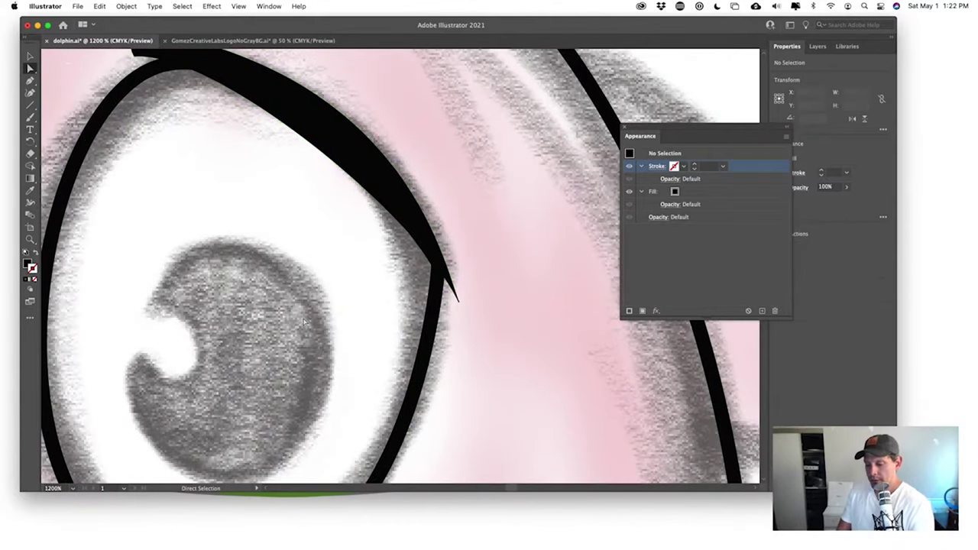
{"action": "scroll", "coordinate": [304, 321], "scroll_direction": "down", "scroll_amount": 4}
{"action": "scroll", "coordinate": [308, 262], "scroll_direction": "up", "scroll_amount": 4}
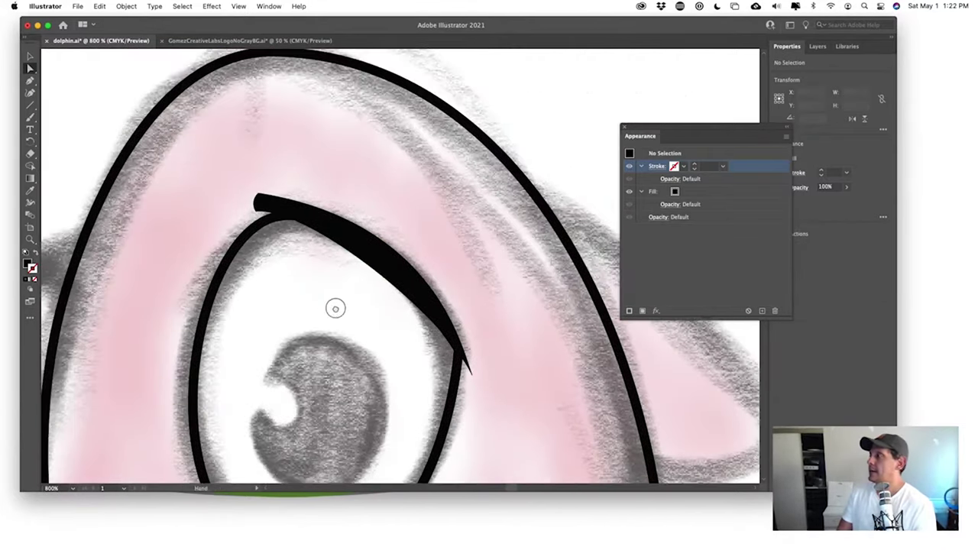
- Widen the eyelid's edge outward, extend its tip past the eye outline, then select both end anchors
{"action": "left_click", "coordinate": [262, 204]}
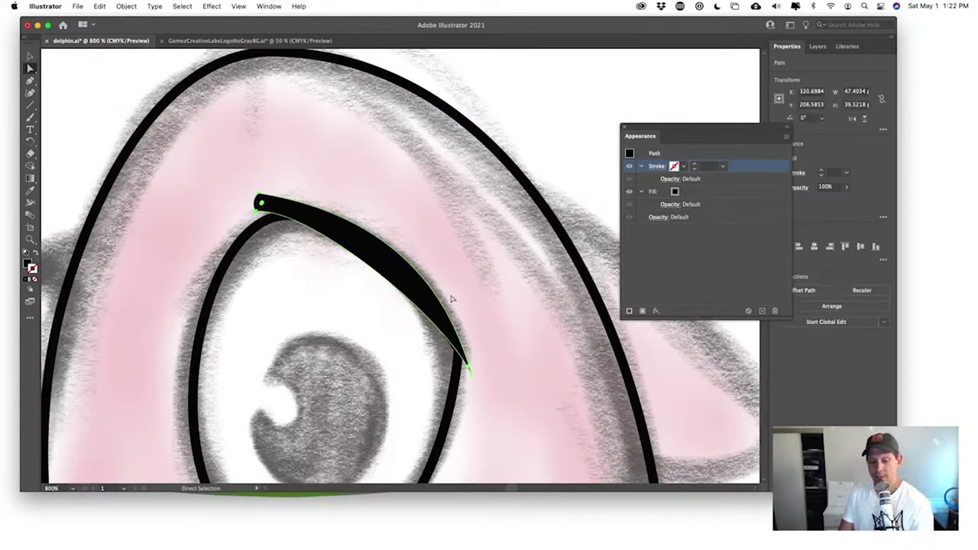
{"action": "left_click", "coordinate": [468, 367]}
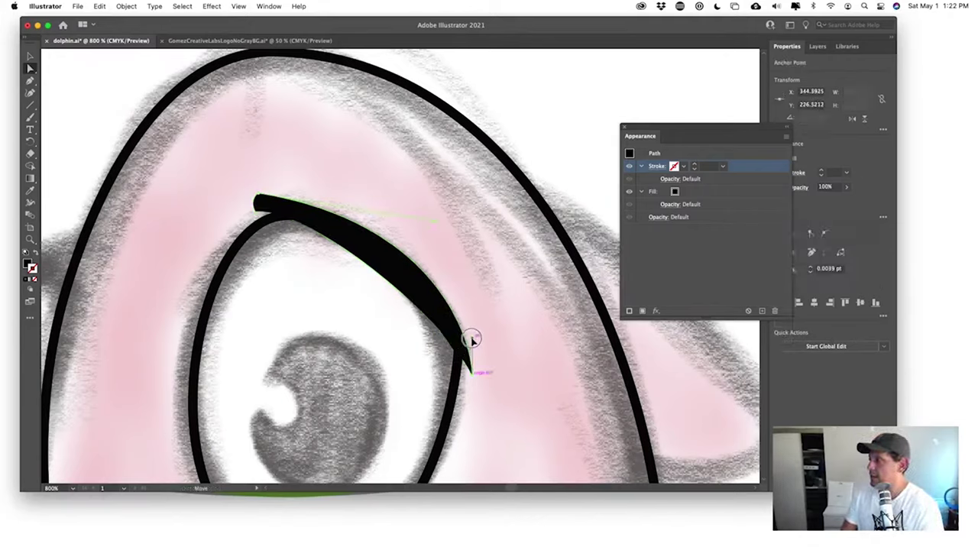
{"action": "left_click_drag", "start_coordinate": [259, 198], "coordinate": [343, 220]}
{"action": "left_click_drag", "start_coordinate": [471, 373], "coordinate": [515, 323]}
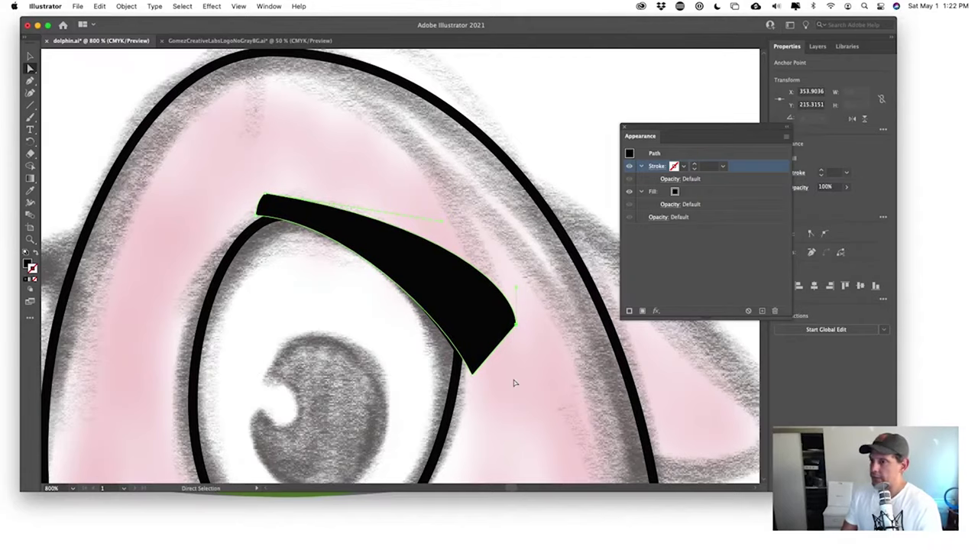
{"action": "scroll", "coordinate": [512, 366], "scroll_direction": "down", "scroll_amount": 2}
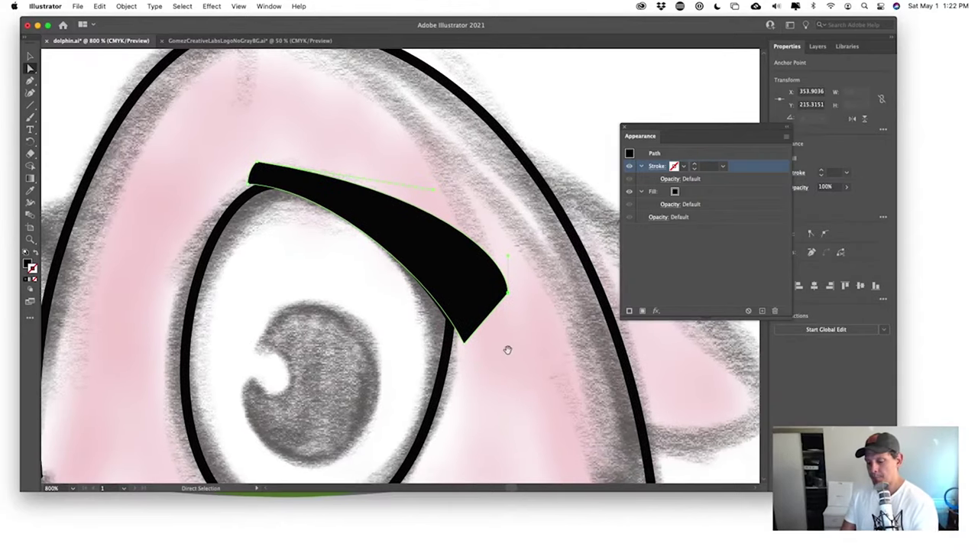
{"action": "key", "text": "v"}
{"action": "scroll", "coordinate": [507, 356], "scroll_direction": "up", "scroll_amount": 3}
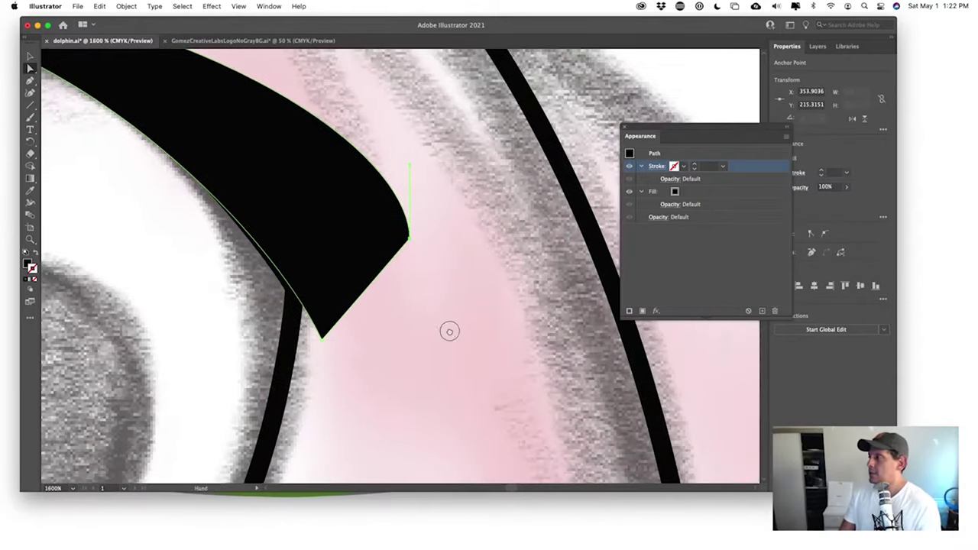
{"action": "key", "text": "a"}
{"action": "left_click", "coordinate": [323, 337]}
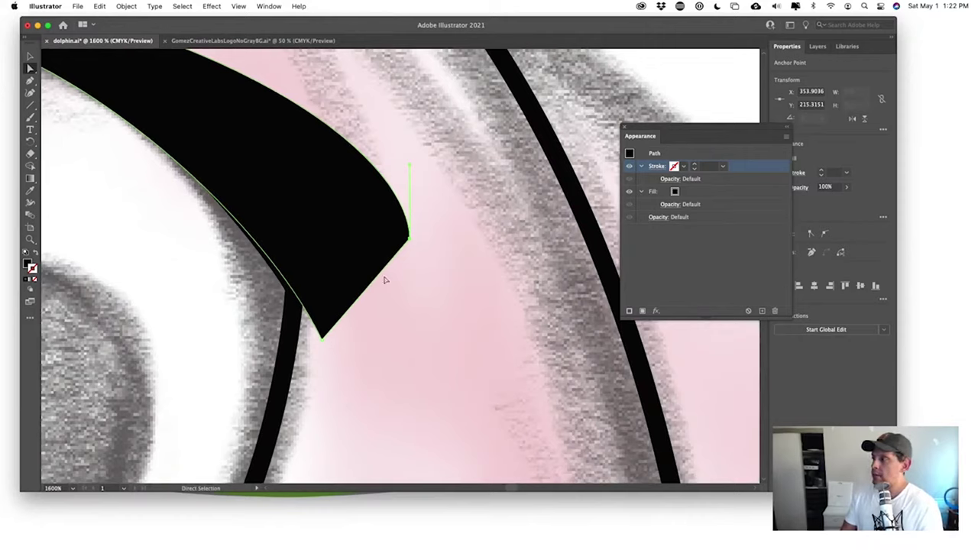
{"action": "left_click", "coordinate": [322, 340]}
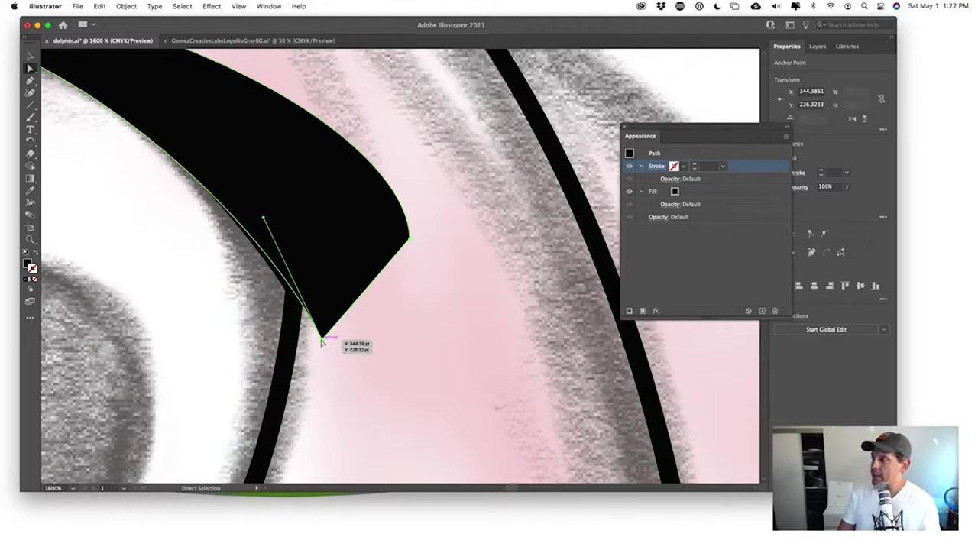
{"action": "left_click", "coordinate": [409, 241]}
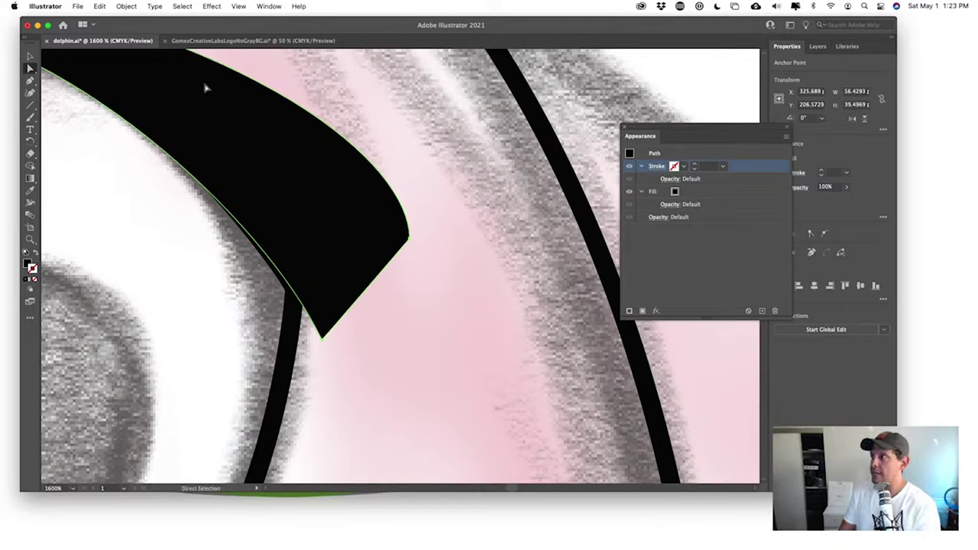
- Average the two selected tip anchors on both axes into one spot
{"action": "left_click", "coordinate": [125, 6]}
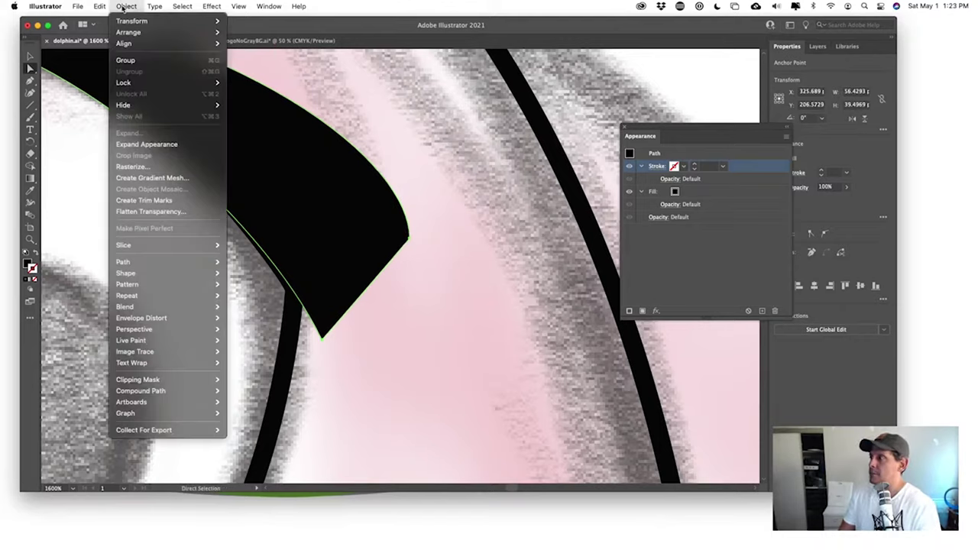
{"action": "mouse_move", "coordinate": [171, 268]}
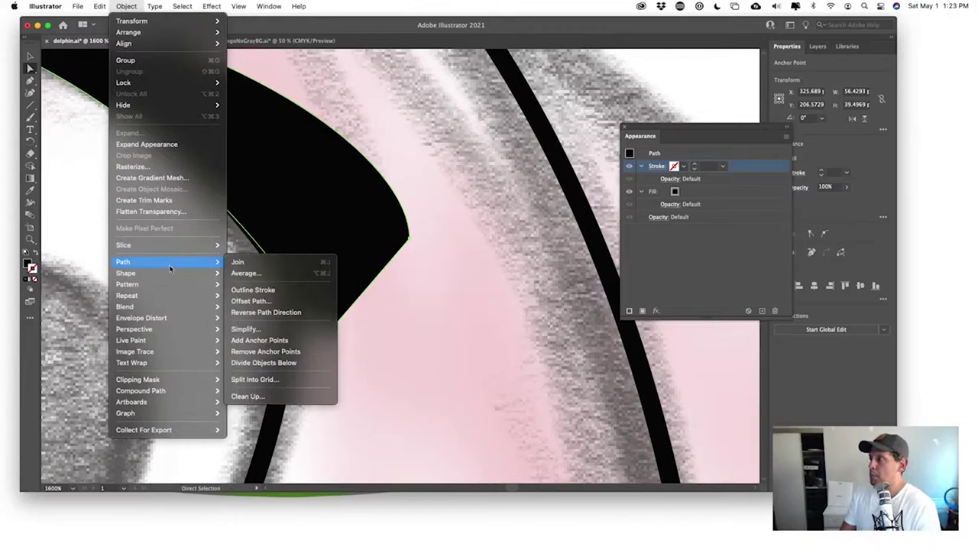
{"action": "left_click", "coordinate": [256, 275]}
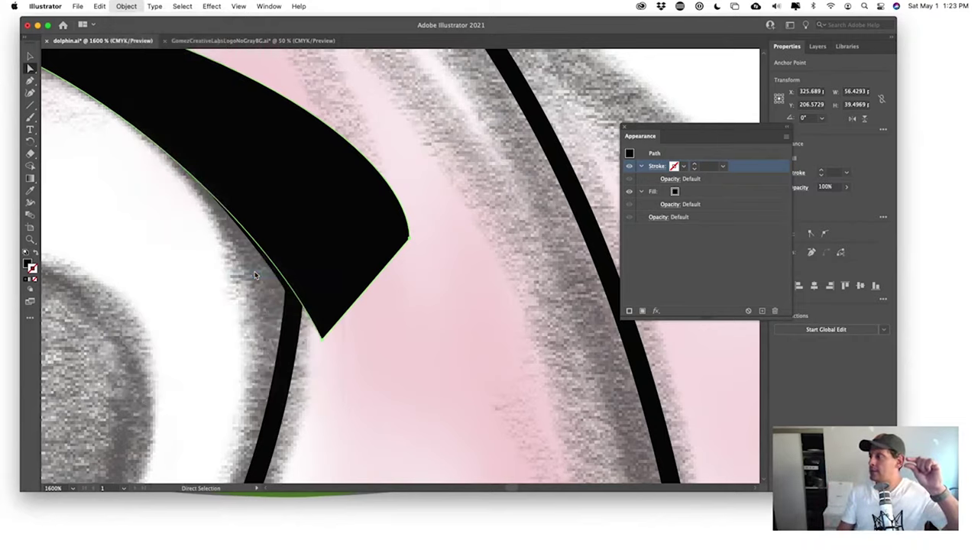
{"action": "left_click_drag", "start_coordinate": [450, 211], "coordinate": [368, 159]}
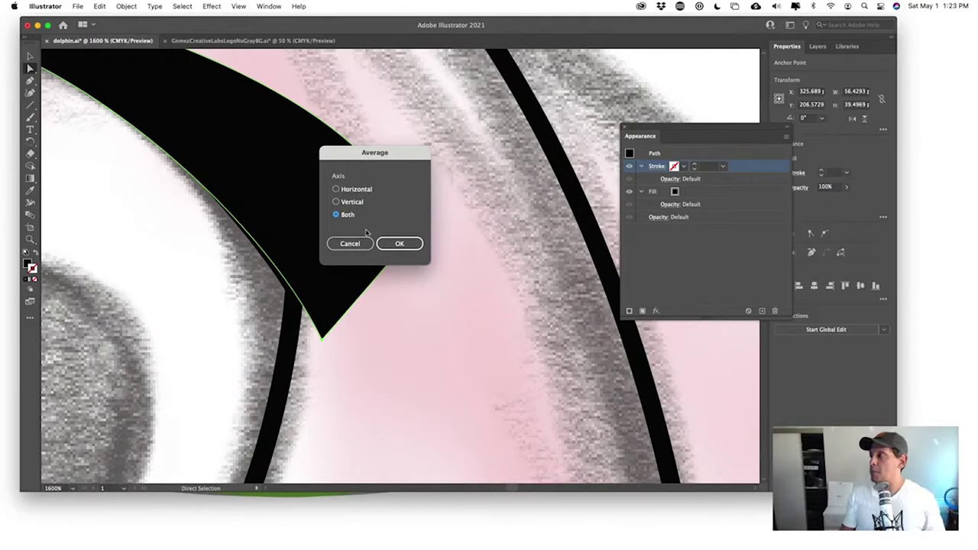
{"action": "left_click", "coordinate": [402, 243]}
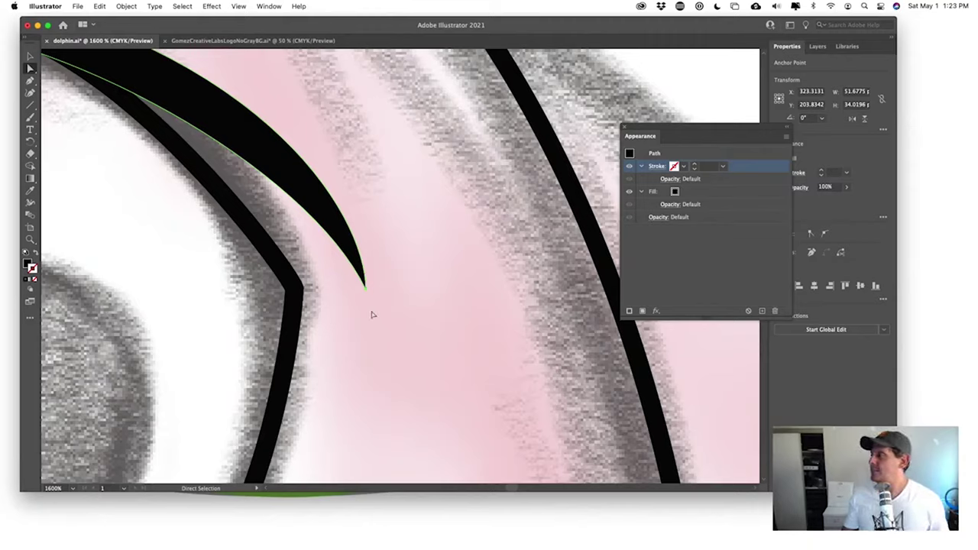
- Attempt to join the overlapping tip anchors, dismiss the cannot-join alert, and reselect the tip anchor
{"action": "left_click_drag", "start_coordinate": [337, 323], "coordinate": [397, 279]}
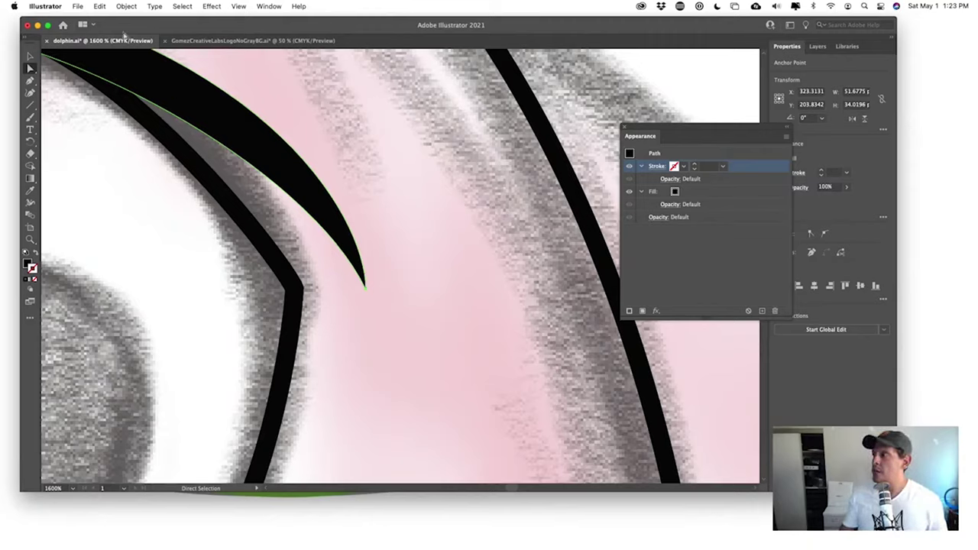
{"action": "left_click", "coordinate": [126, 6]}
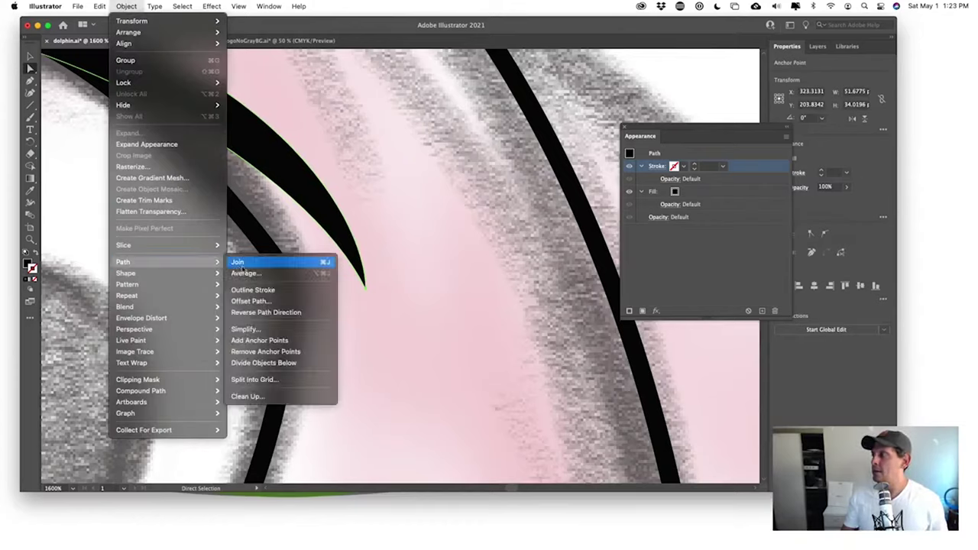
{"action": "left_click", "coordinate": [240, 262]}
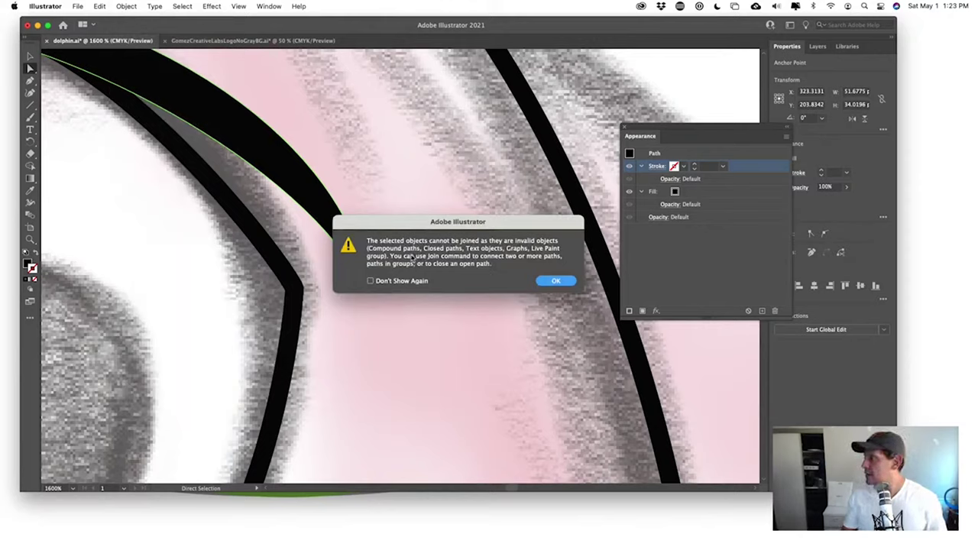
{"action": "left_click", "coordinate": [556, 281]}
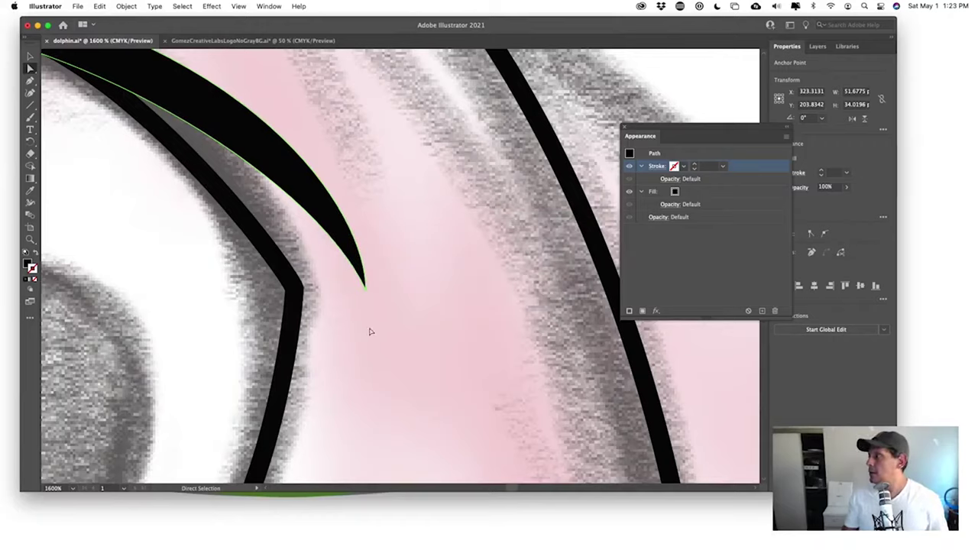
{"action": "left_click", "coordinate": [366, 290]}
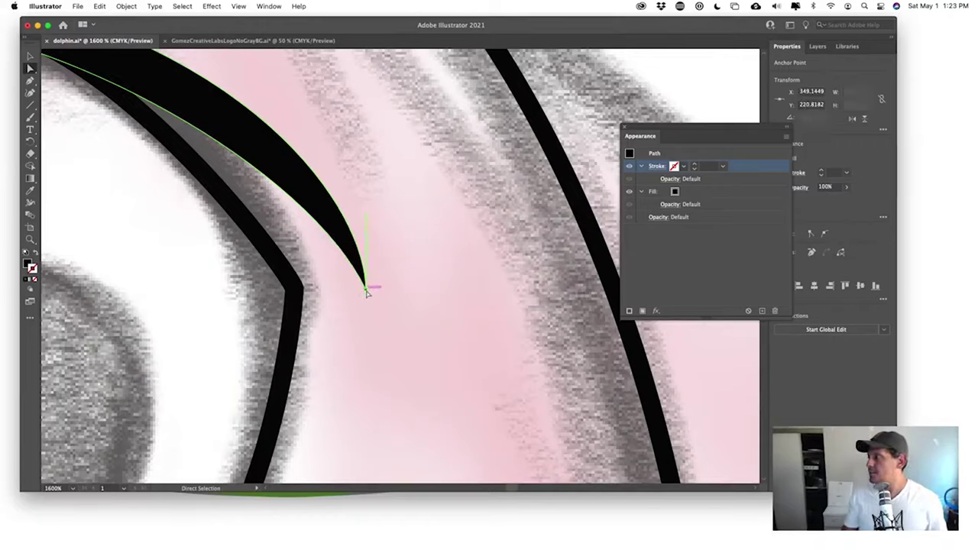
- Pull curve handles out of the eyelid's tip anchor to round off the tip
{"action": "left_click_drag", "start_coordinate": [366, 290], "coordinate": [421, 295]}
{"action": "left_click", "coordinate": [388, 277]}
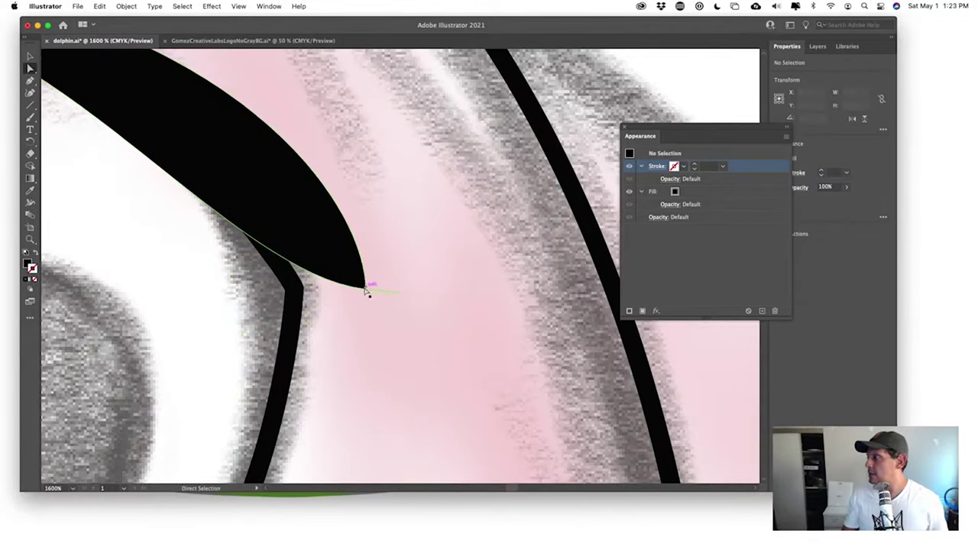
{"action": "left_click", "coordinate": [365, 288]}
{"action": "left_click_drag", "start_coordinate": [367, 292], "coordinate": [357, 324]}
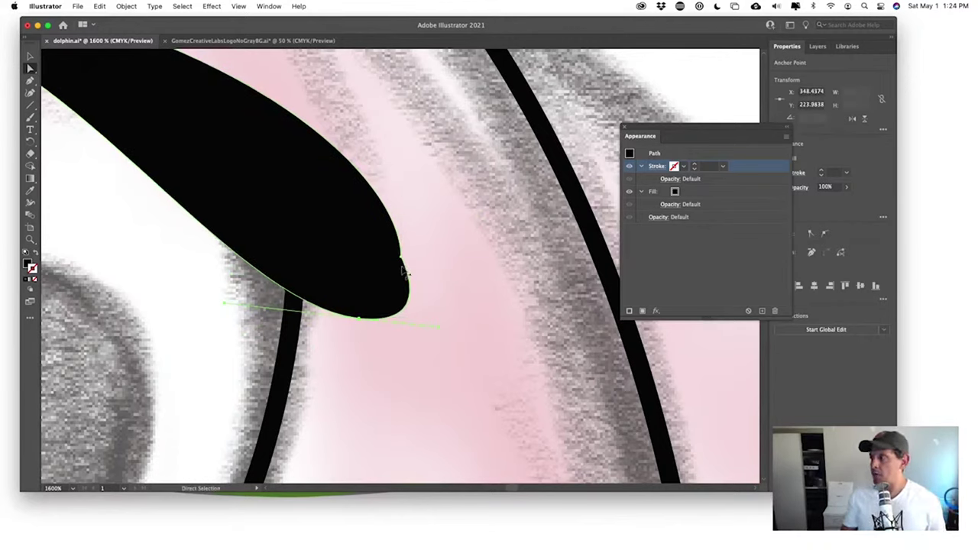
- Drag the tip into a sharp point and flatten the lower curve into a thin crescent
{"action": "key", "text": "plus"}
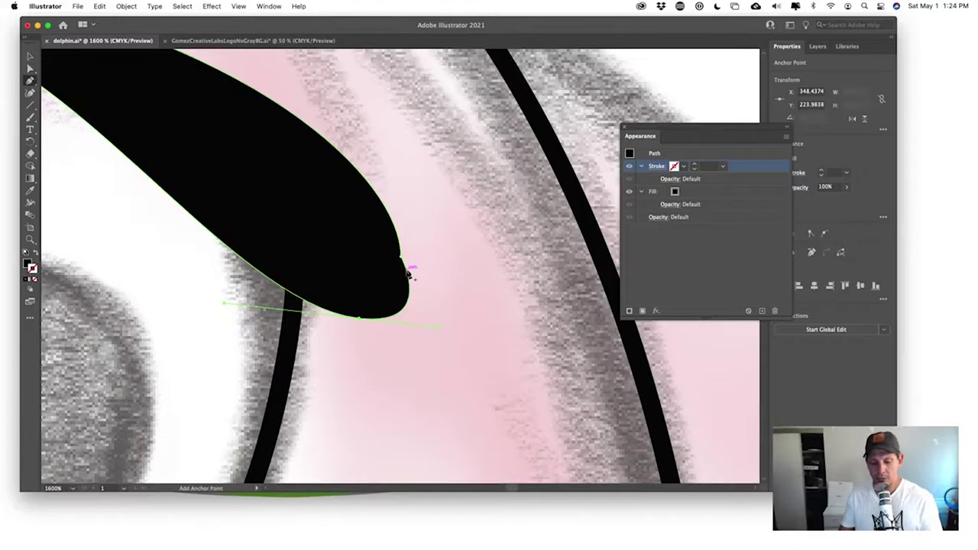
{"action": "scroll", "coordinate": [409, 274], "scroll_direction": "up", "scroll_amount": 2}
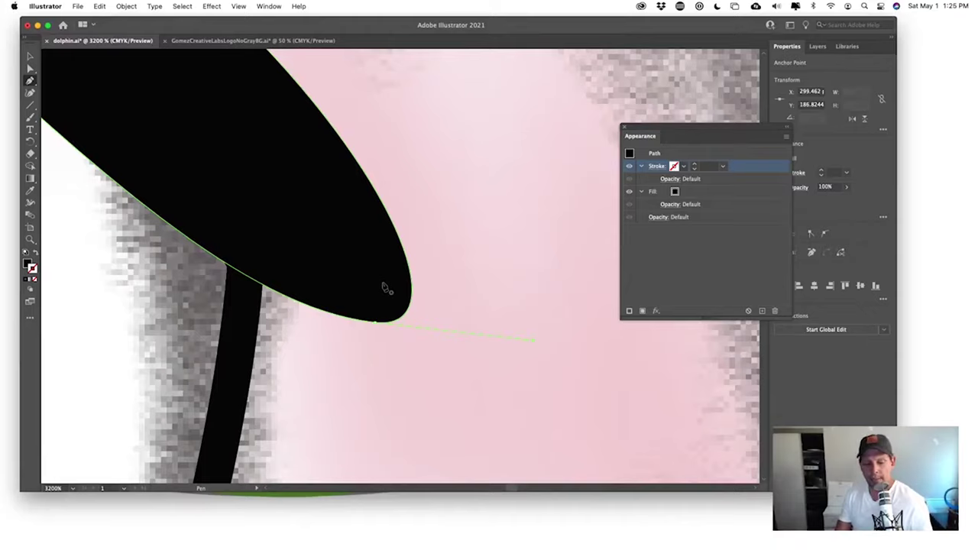
{"action": "key", "text": "a"}
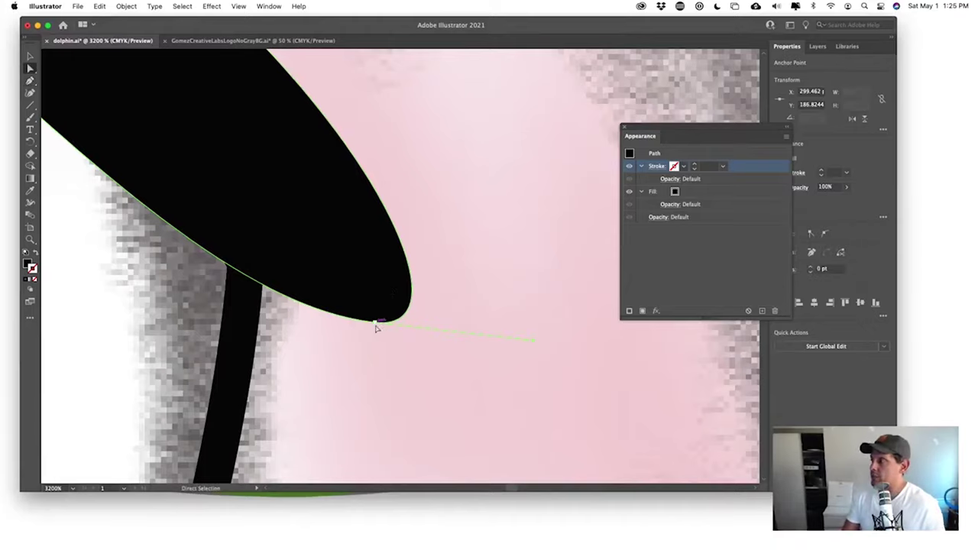
{"action": "left_click", "coordinate": [375, 321]}
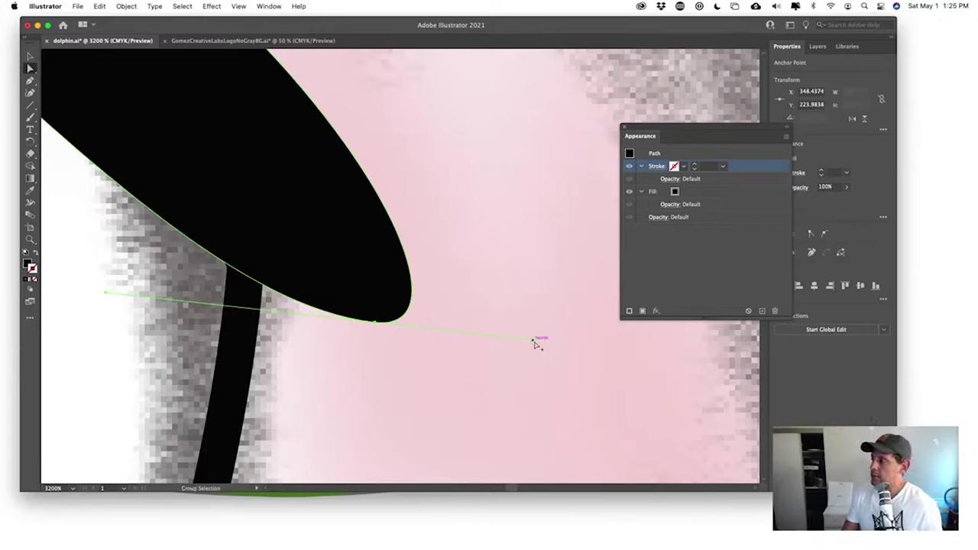
{"action": "left_click_drag", "start_coordinate": [534, 341], "coordinate": [323, 139]}
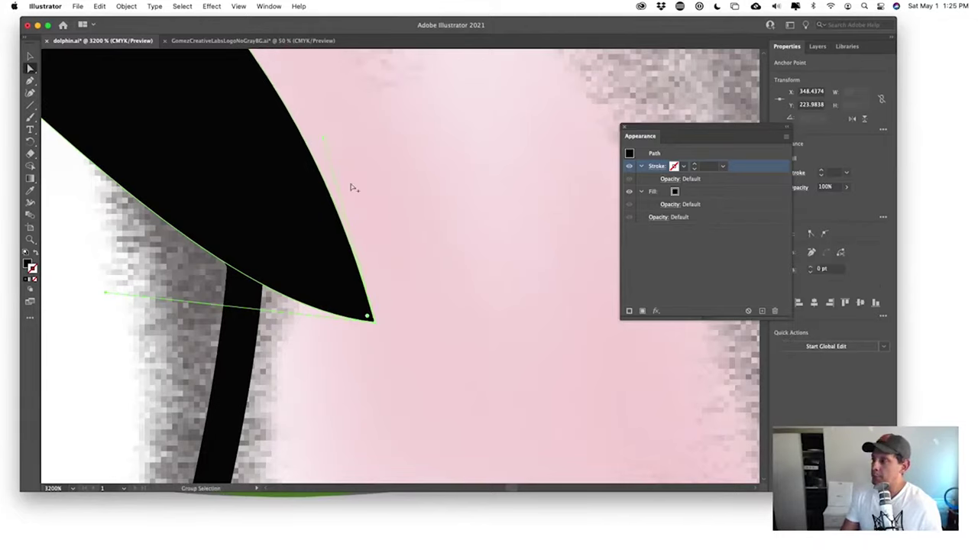
{"action": "key", "text": "super+minus"}
{"action": "key", "text": "super+minus"}
{"action": "key", "text": "super+minus"}
{"action": "key", "text": "super+minus"}
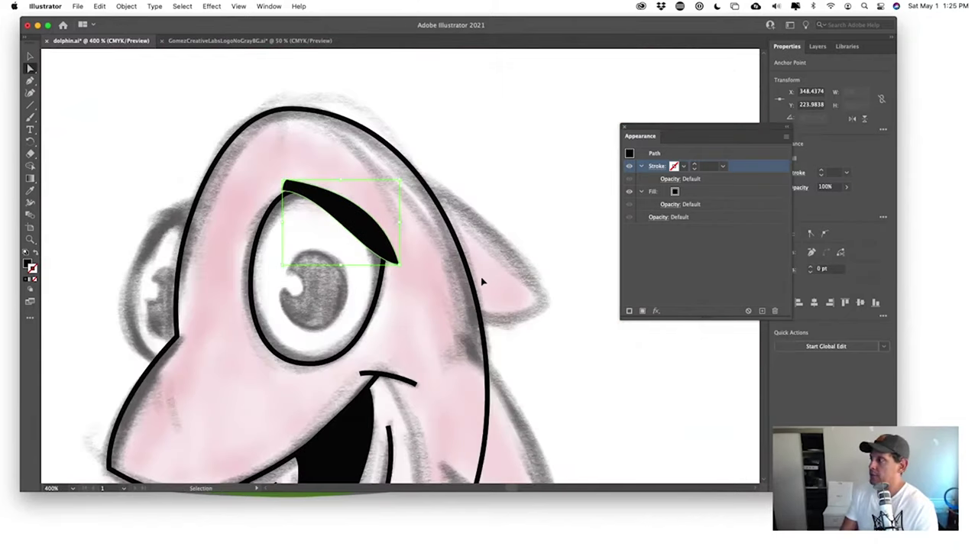
{"action": "scroll", "coordinate": [394, 266], "scroll_direction": "up", "scroll_amount": 5}
{"action": "scroll", "coordinate": [394, 266], "scroll_direction": "left", "scroll_amount": 3}
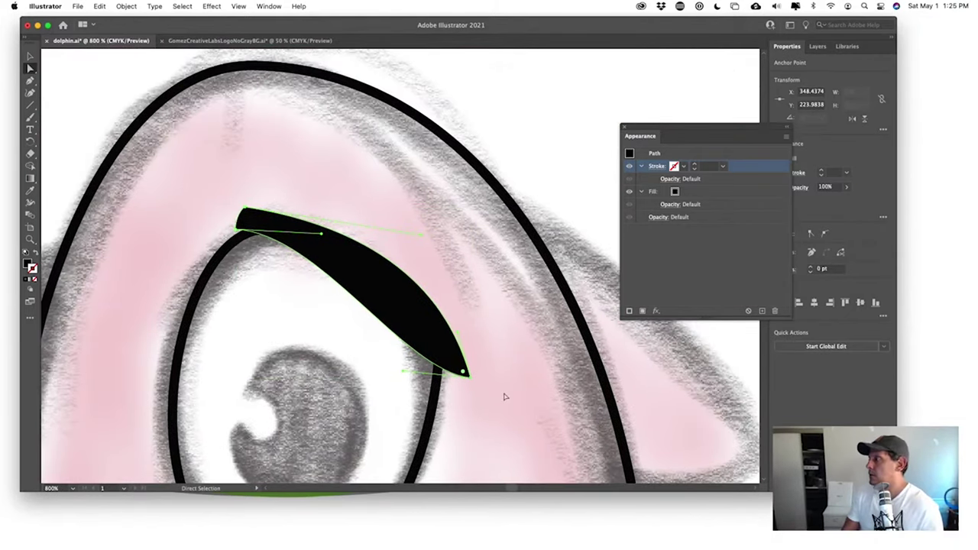
{"action": "left_click_drag", "start_coordinate": [404, 373], "coordinate": [414, 314]}
{"action": "left_click_drag", "start_coordinate": [467, 374], "coordinate": [459, 393]}
- Nudge the crescent's lower-left corner left and its top corner right to angle the thick end
{"action": "left_click", "coordinate": [240, 260]}
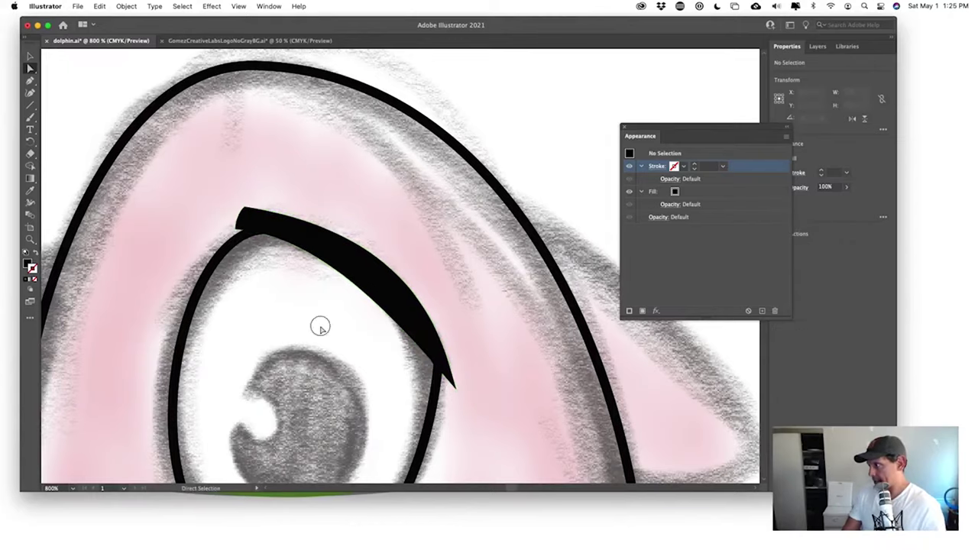
{"action": "left_click", "coordinate": [296, 246]}
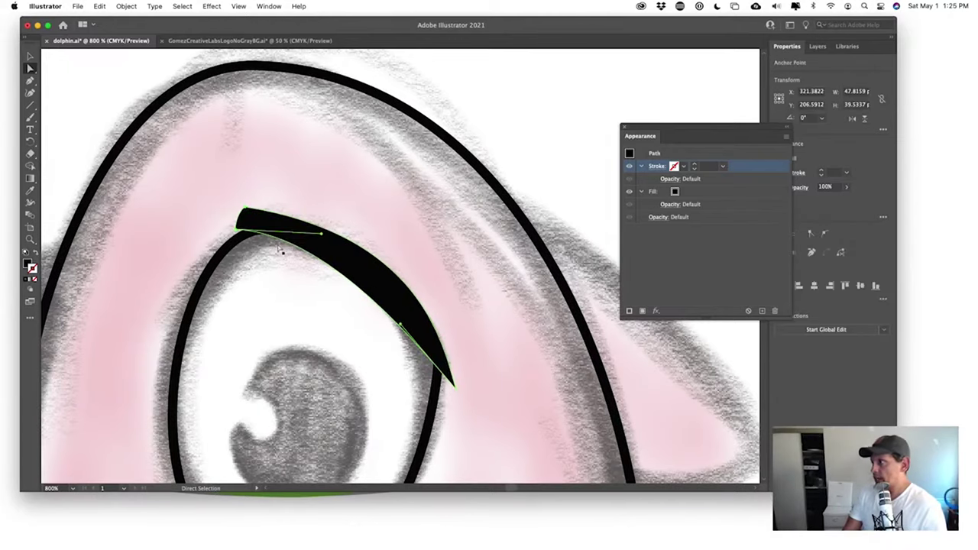
{"action": "scroll", "coordinate": [278, 250], "scroll_direction": "up", "scroll_amount": 5}
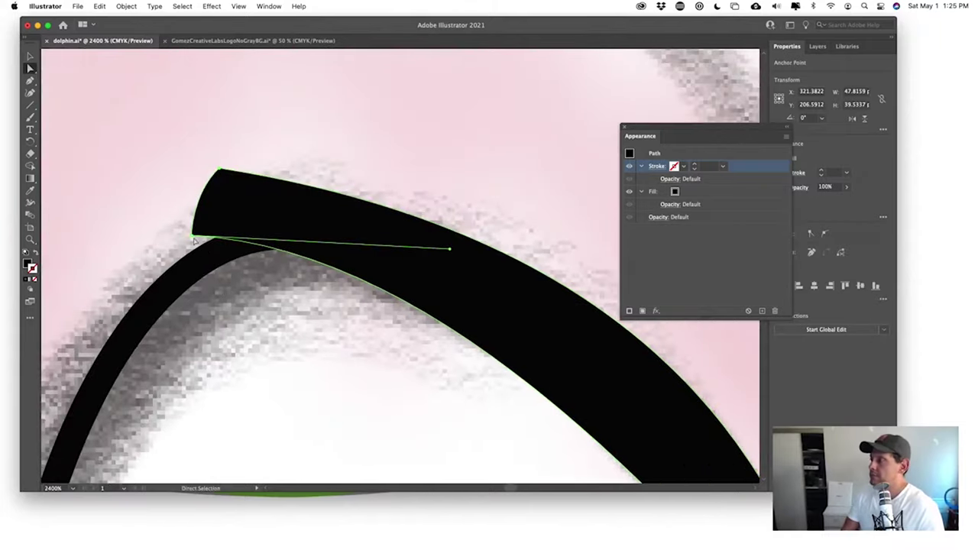
{"action": "mouse_move", "coordinate": [194, 242]}
{"action": "left_mouse_down"}
{"action": "mouse_move", "coordinate": [191, 227]}
{"action": "mouse_move", "coordinate": [179, 244]}
{"action": "mouse_move", "coordinate": [191, 242]}
{"action": "left_mouse_up"}
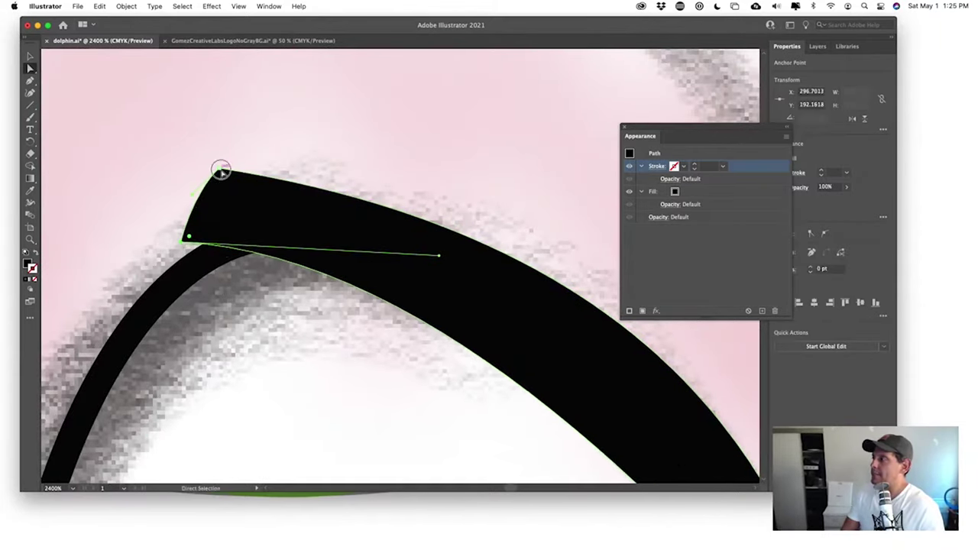
{"action": "mouse_move", "coordinate": [221, 169]}
{"action": "left_mouse_down"}
{"action": "mouse_move", "coordinate": [240, 169]}
{"action": "mouse_move", "coordinate": [233, 179]}
{"action": "left_mouse_up"}
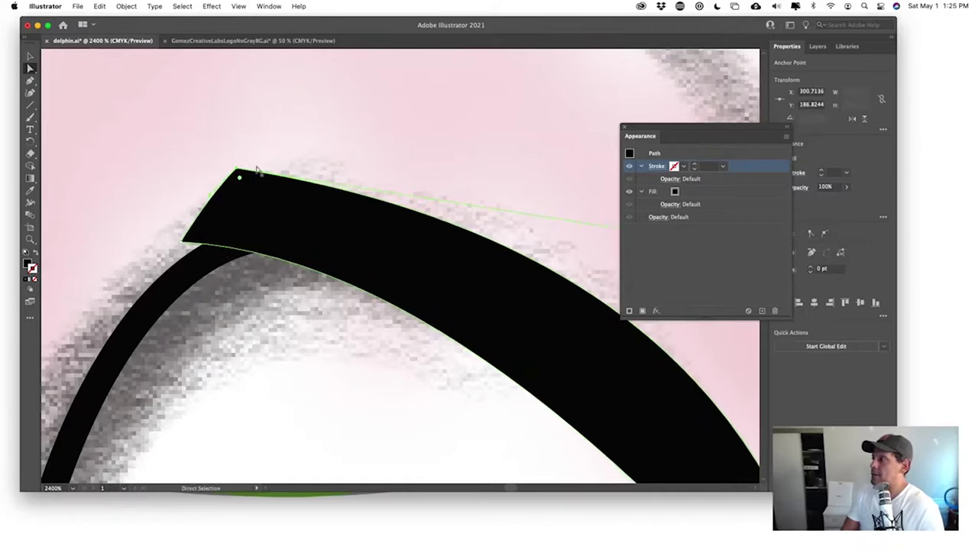
- Pull the tip's direction handle so the slim eyelid hugs the eye's upper edge
{"action": "key", "text": "super+minus"}
{"action": "key", "text": "super+minus"}
{"action": "key", "text": "super+minus"}
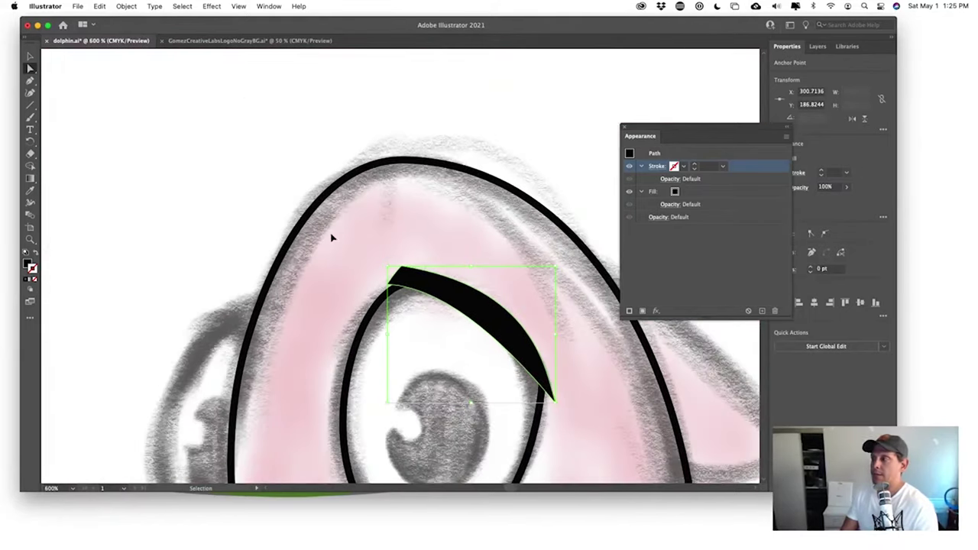
{"action": "key", "text": "super+minus"}
{"action": "key", "text": "super+equal"}
{"action": "left_click_drag", "start_coordinate": [491, 388], "coordinate": [404, 303]}
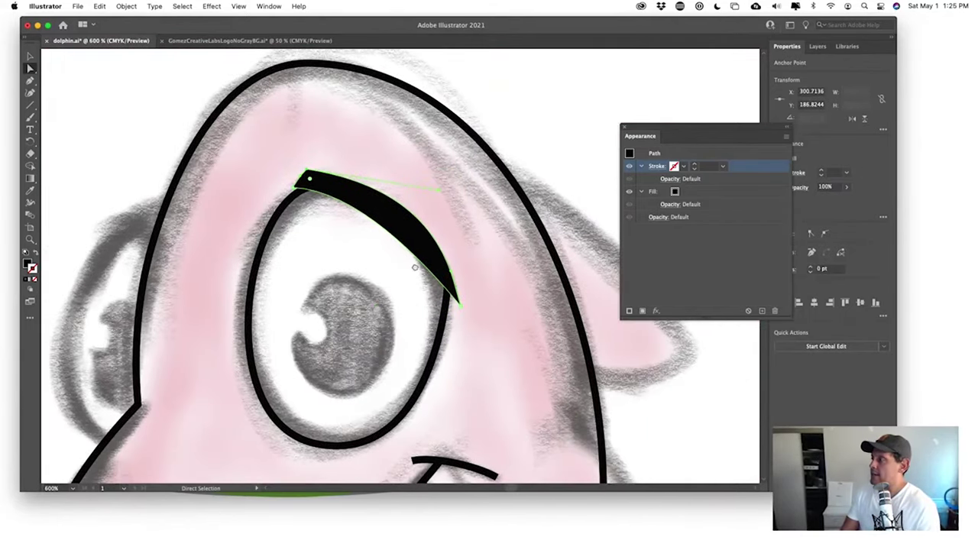
{"action": "left_click", "coordinate": [395, 279]}
{"action": "key", "text": "super+equal"}
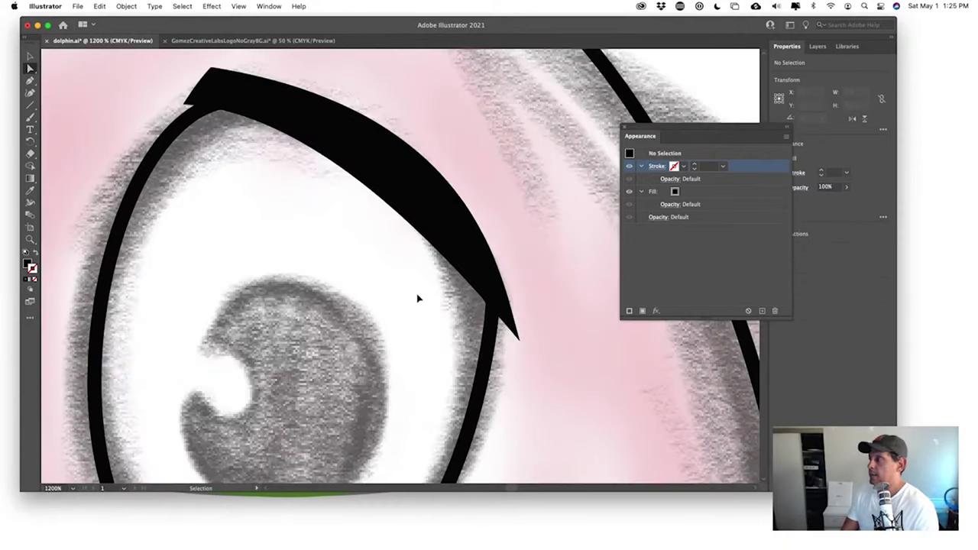
{"action": "mouse_move", "coordinate": [415, 297]}
{"action": "left_mouse_down"}
{"action": "mouse_move", "coordinate": [384, 287]}
{"action": "mouse_move", "coordinate": [401, 298]}
{"action": "left_mouse_up"}
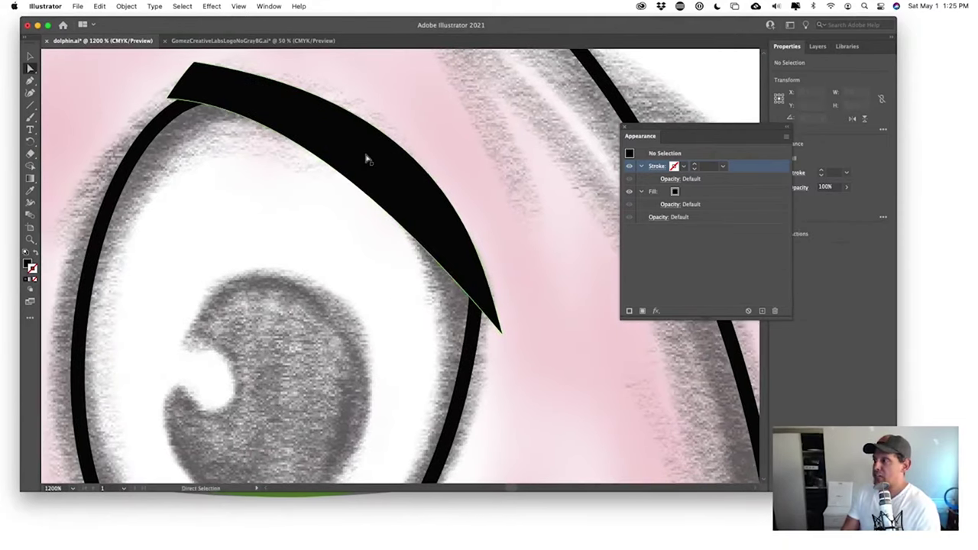
{"action": "key", "text": "super+z"}
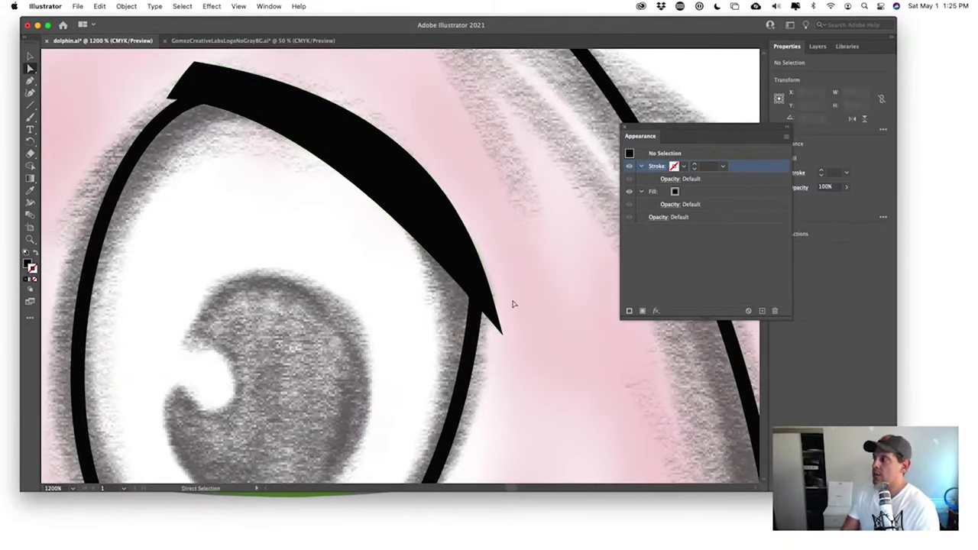
{"action": "left_click", "coordinate": [456, 252]}
{"action": "left_click_drag", "start_coordinate": [495, 325], "coordinate": [430, 181]}
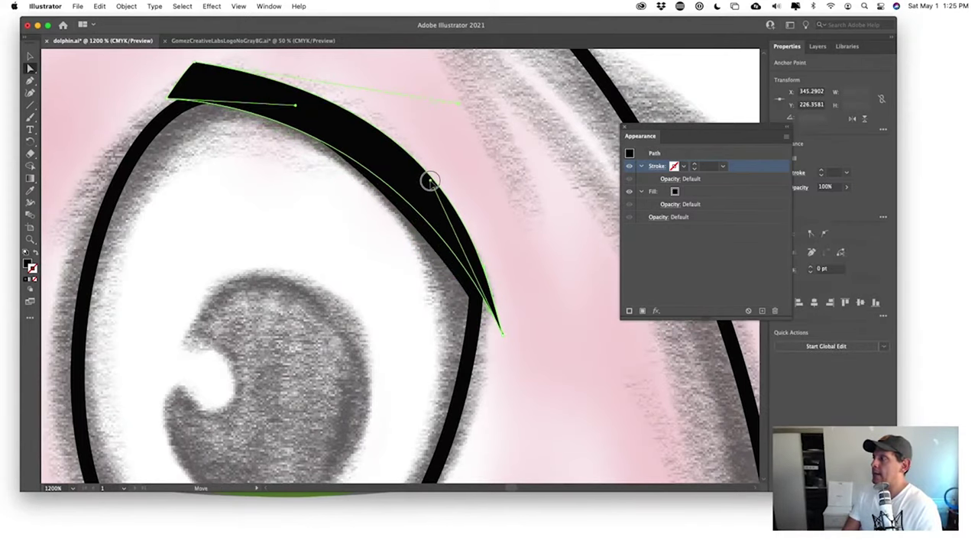
- Fill the eye outline with near-white F4F4F4
{"action": "key", "text": "super+minus"}
{"action": "key", "text": "super+minus"}
{"action": "key", "text": "shift+super+a"}
{"action": "left_click_drag", "start_coordinate": [489, 352], "coordinate": [412, 273]}
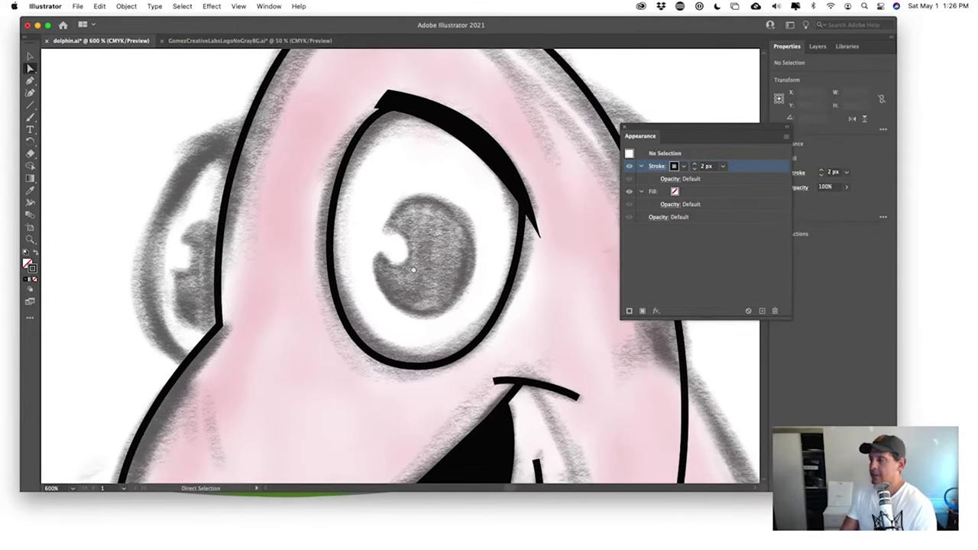
{"action": "left_click", "coordinate": [369, 356]}
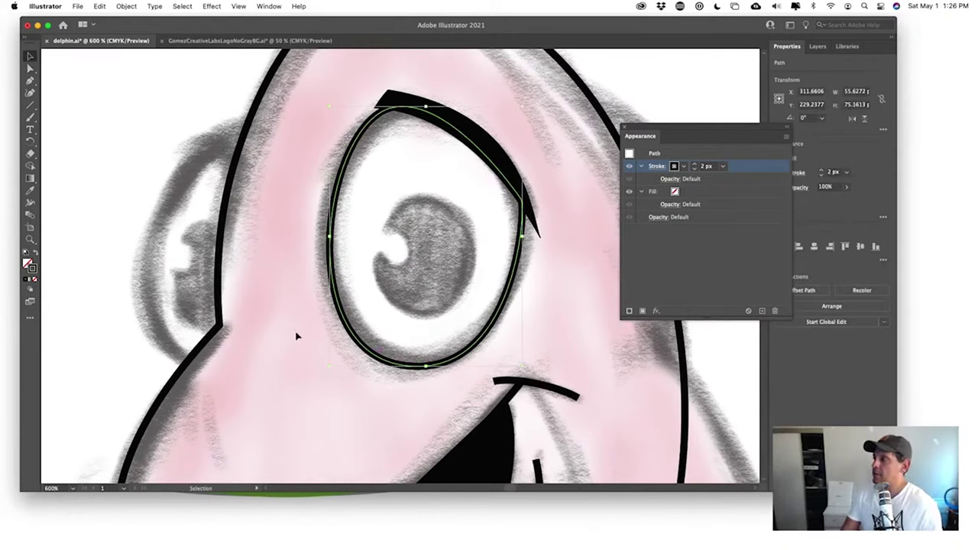
{"action": "left_click", "coordinate": [28, 265]}
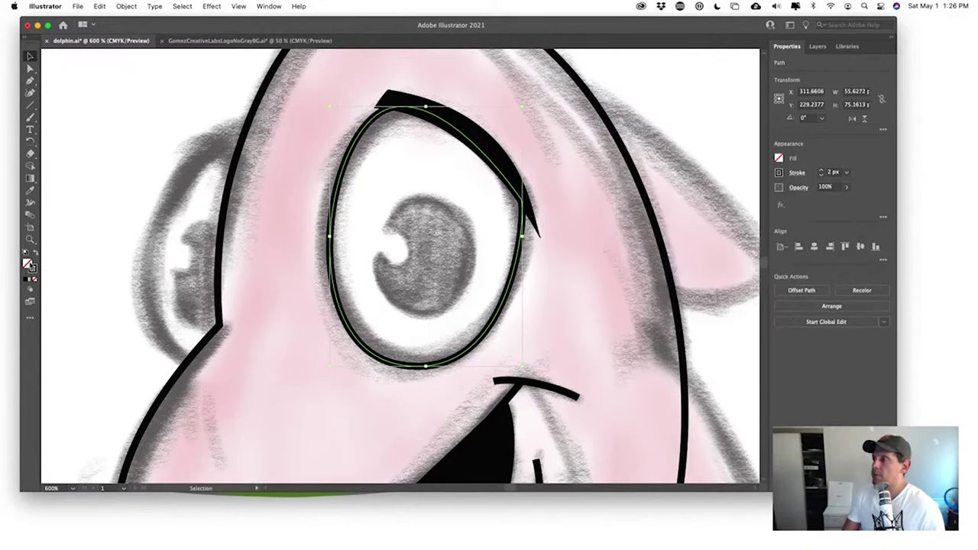
{"action": "double_click", "coordinate": [32, 268]}
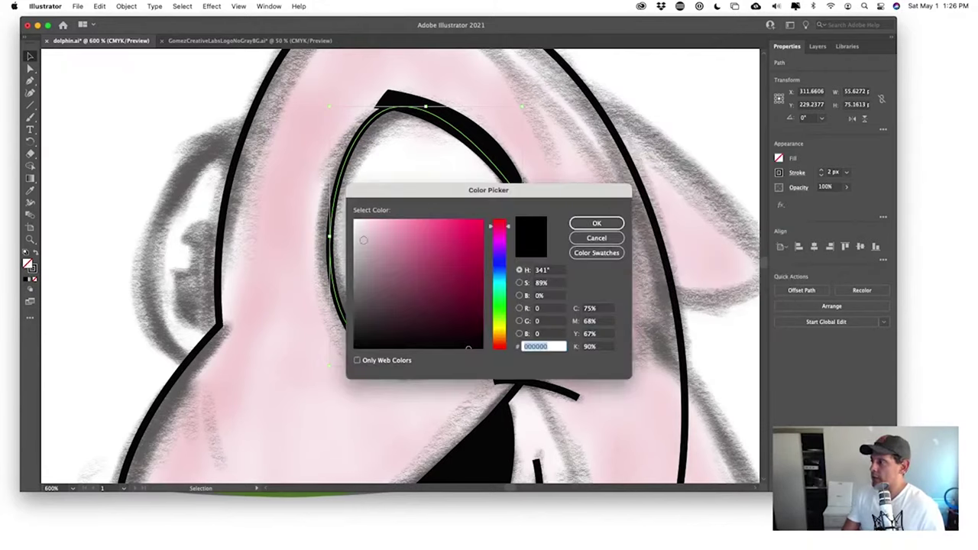
{"action": "left_click_drag", "start_coordinate": [363, 240], "coordinate": [350, 223]}
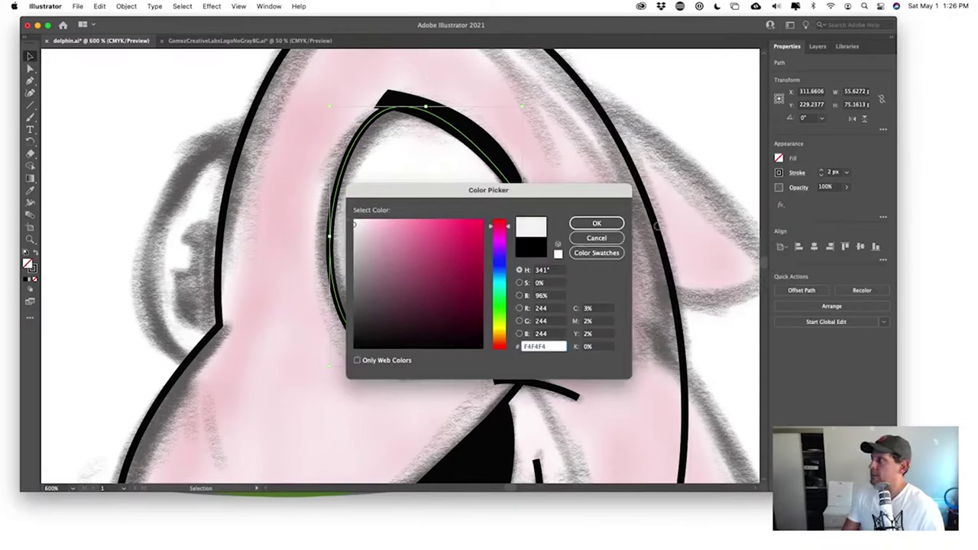
{"action": "left_click", "coordinate": [597, 224]}
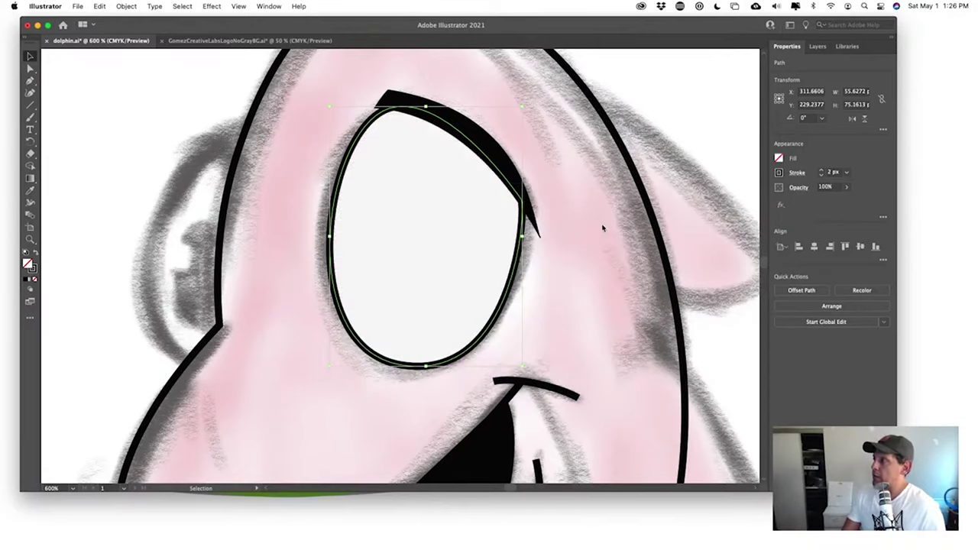
- Fill the dolphin's head outline with pink D17895
{"action": "left_click", "coordinate": [310, 335]}
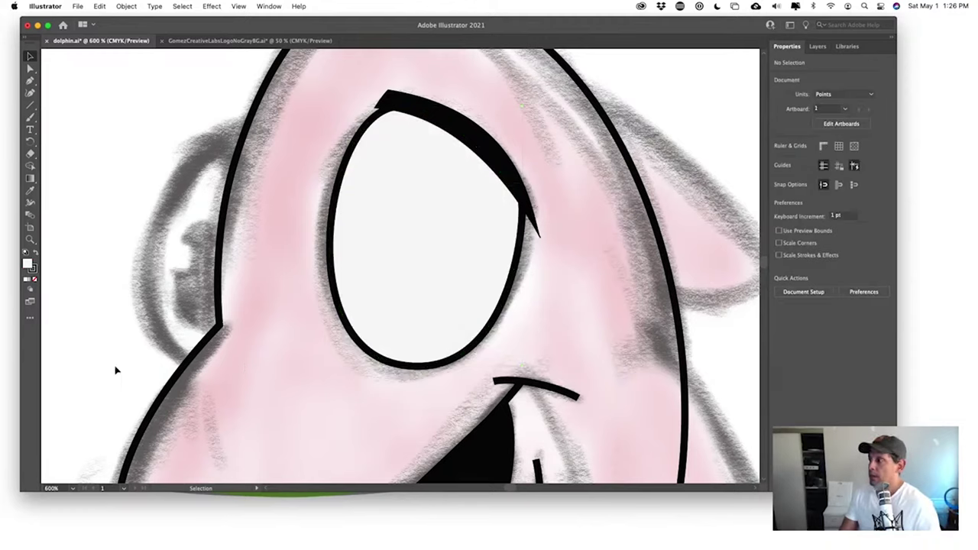
{"action": "left_click_drag", "start_coordinate": [117, 374], "coordinate": [227, 420]}
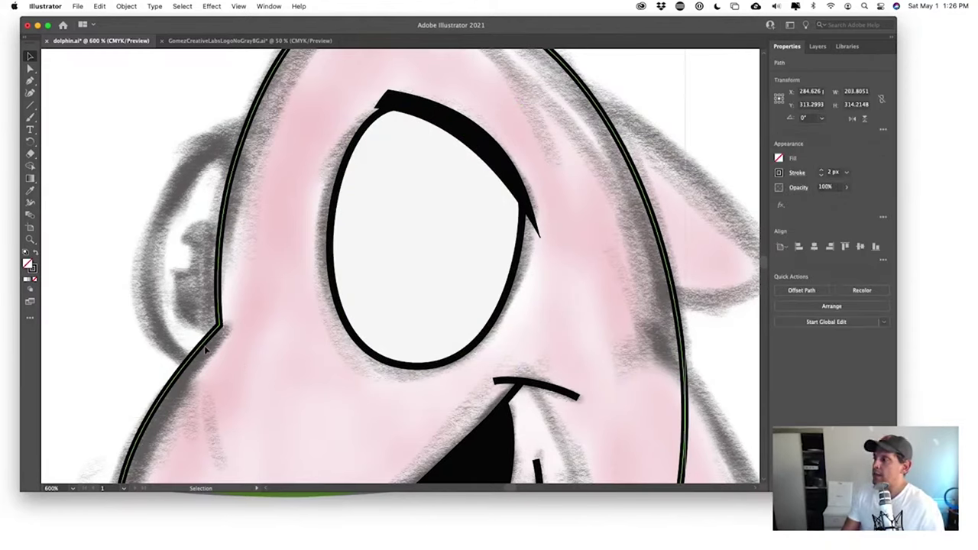
{"action": "left_click", "coordinate": [262, 277]}
{"action": "left_click", "coordinate": [220, 283]}
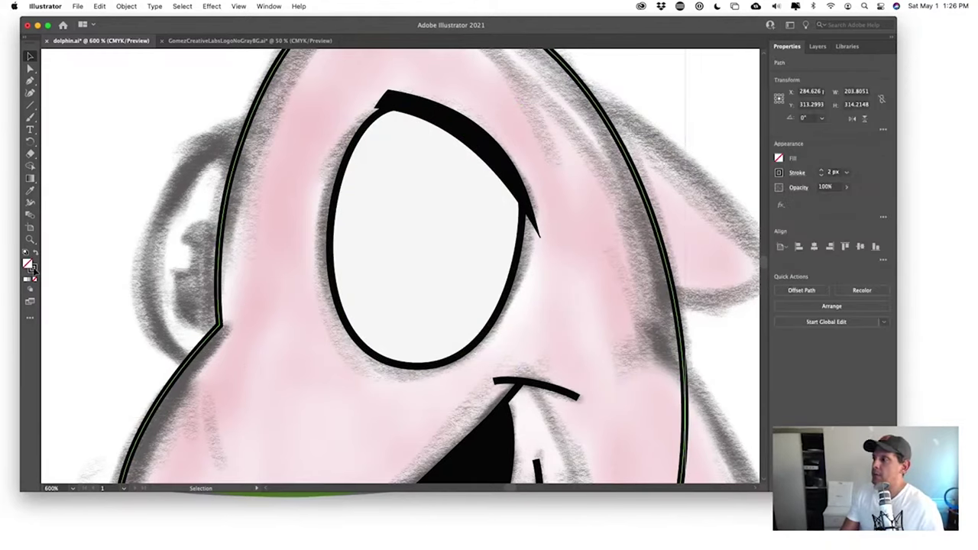
{"action": "double_click", "coordinate": [29, 264]}
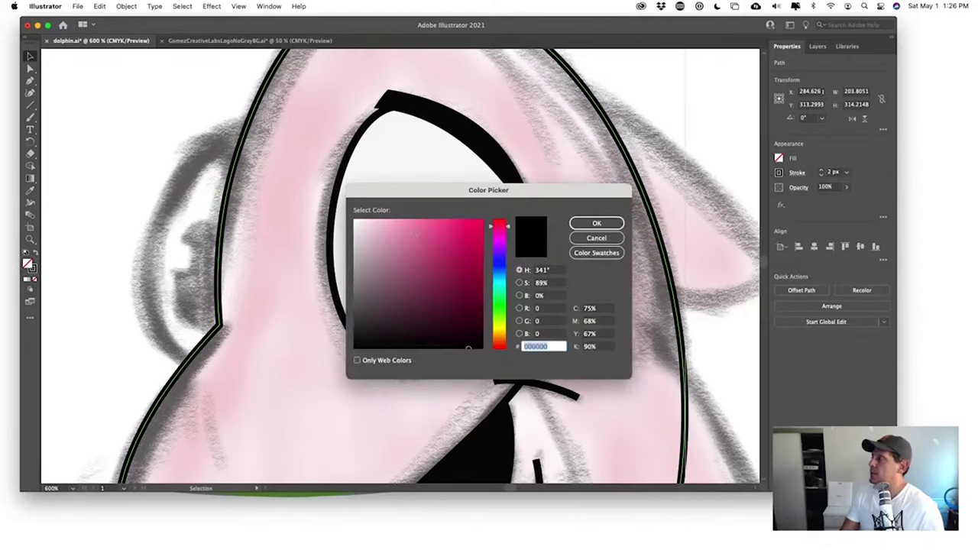
{"action": "left_click", "coordinate": [409, 242]}
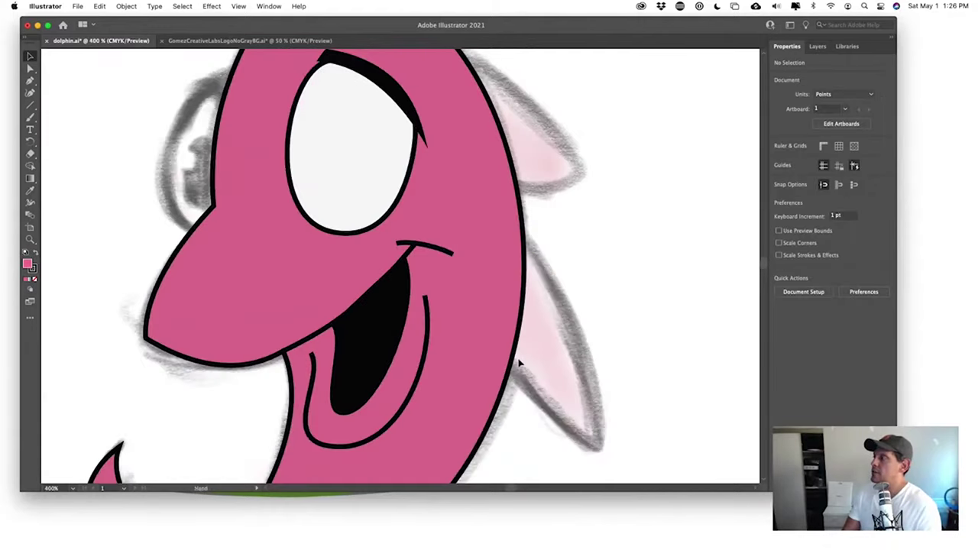
{"action": "left_click_drag", "start_coordinate": [521, 363], "coordinate": [592, 403]}
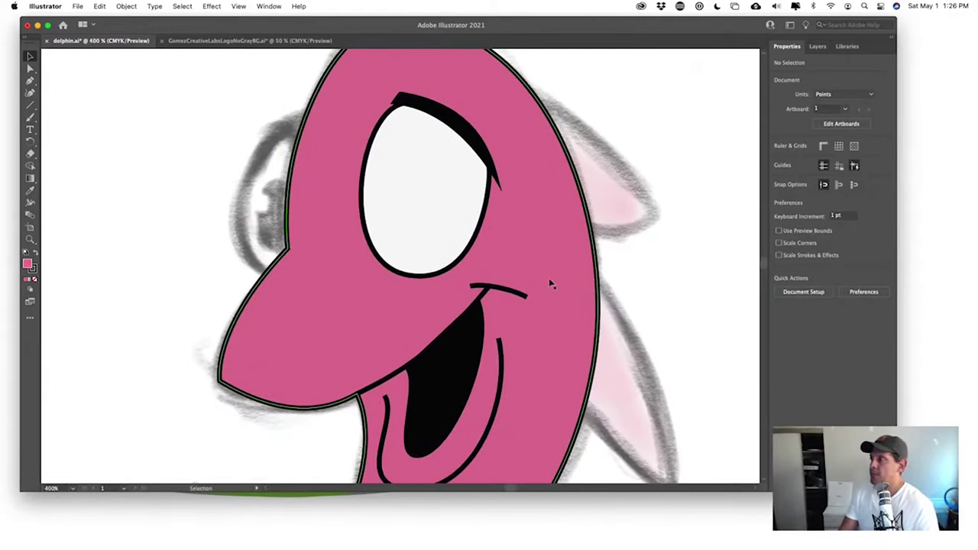
{"action": "left_click", "coordinate": [450, 122]}
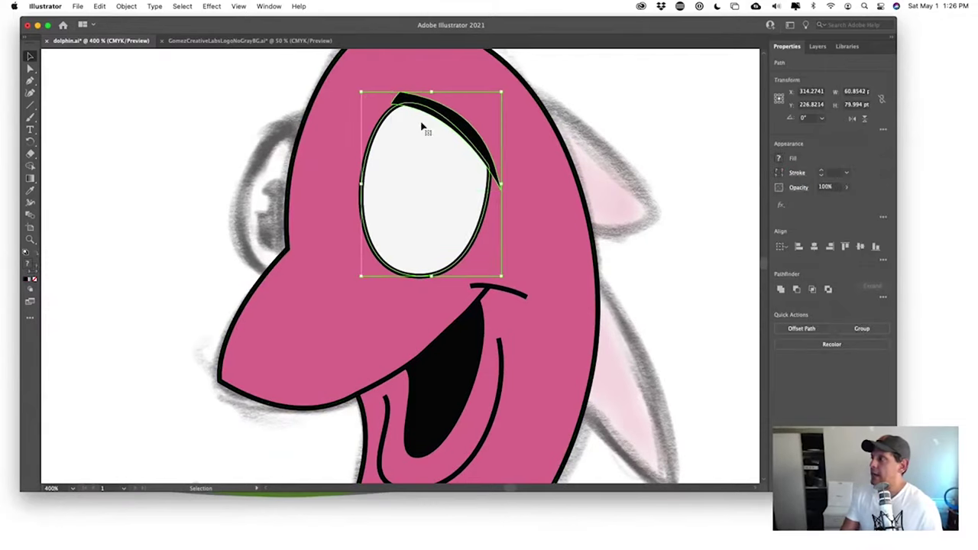
{"action": "left_click", "coordinate": [397, 140]}
{"action": "left_click", "coordinate": [461, 134]}
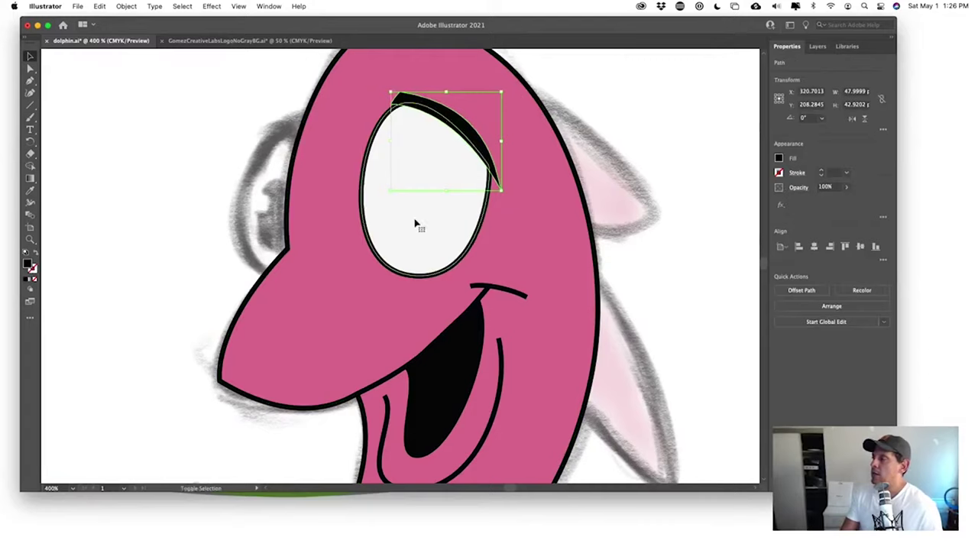
{"action": "left_click", "coordinate": [413, 239], "text": "shift"}
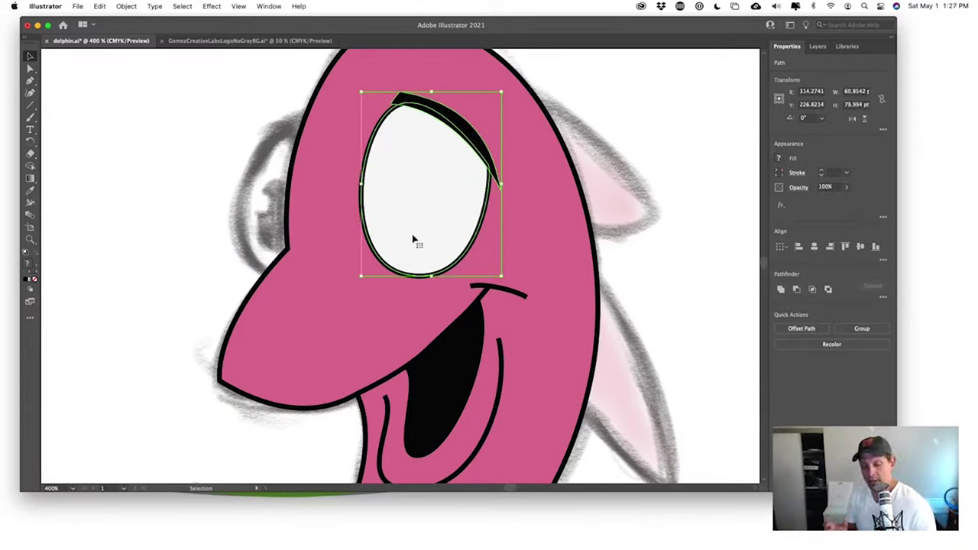
{"action": "key", "text": "super+g"}
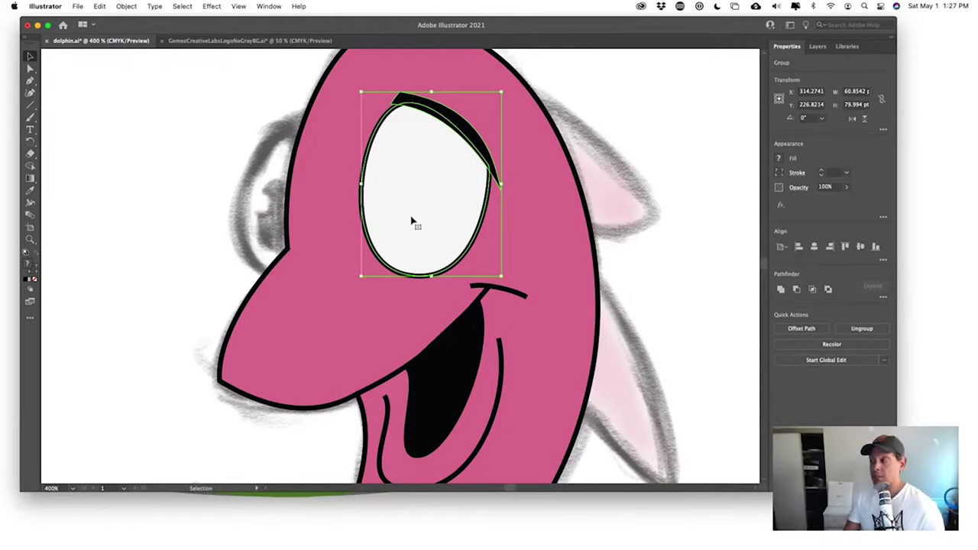
{"action": "left_click", "coordinate": [201, 179]}
{"action": "left_click", "coordinate": [406, 249]}
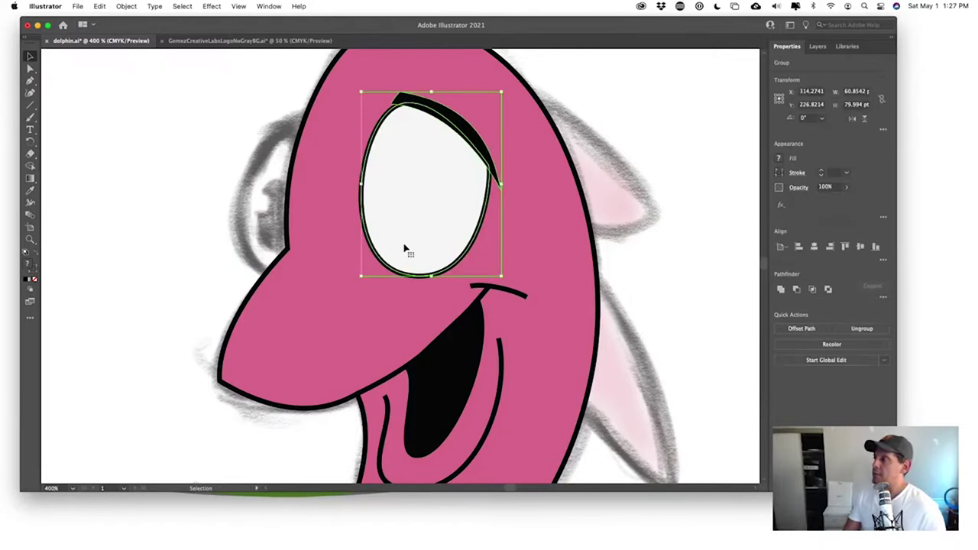
{"action": "left_click_drag", "start_coordinate": [406, 249], "coordinate": [175, 282]}
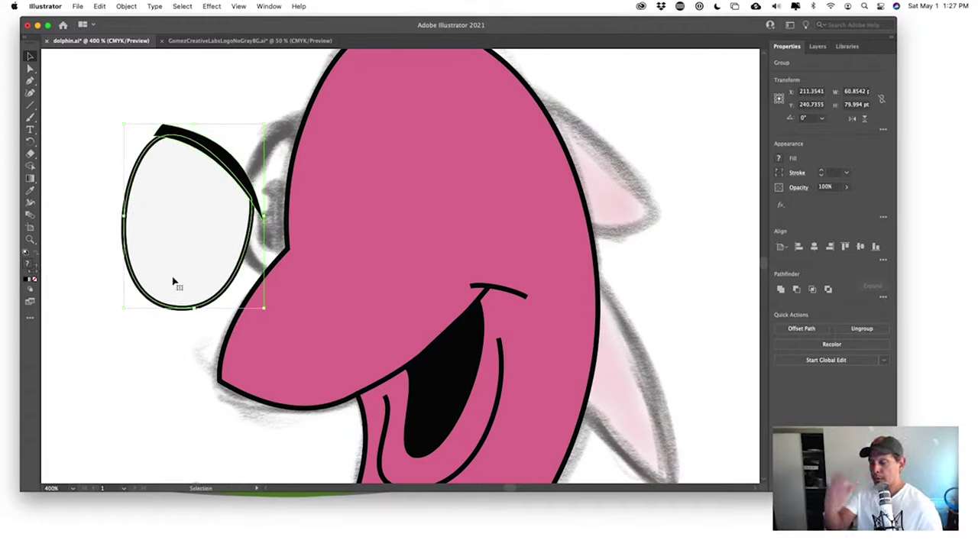
{"action": "left_click_drag", "start_coordinate": [171, 265], "coordinate": [390, 238]}
{"action": "key", "text": "super+z"}
{"action": "key", "text": "super+z"}
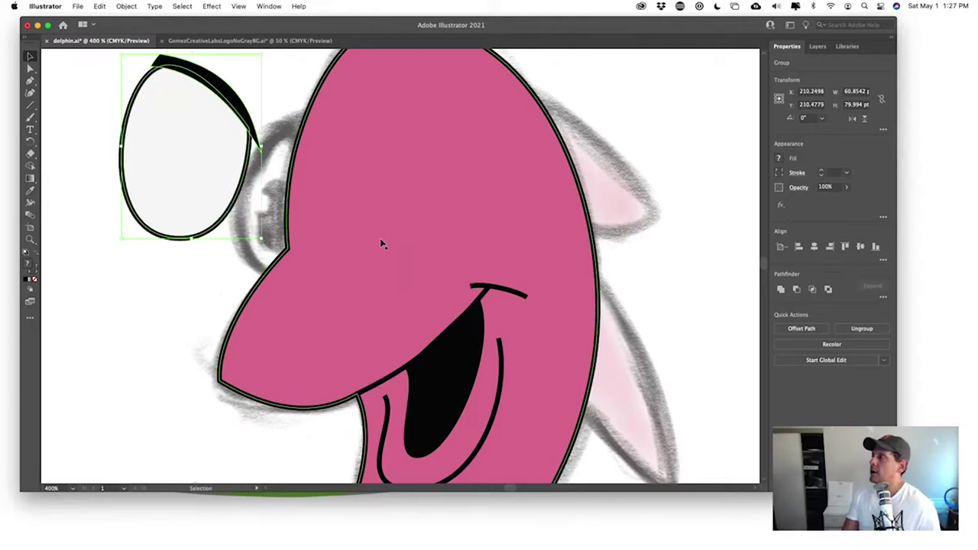
{"action": "key", "text": "super+shift+z"}
{"action": "key", "text": "super+shift+z"}
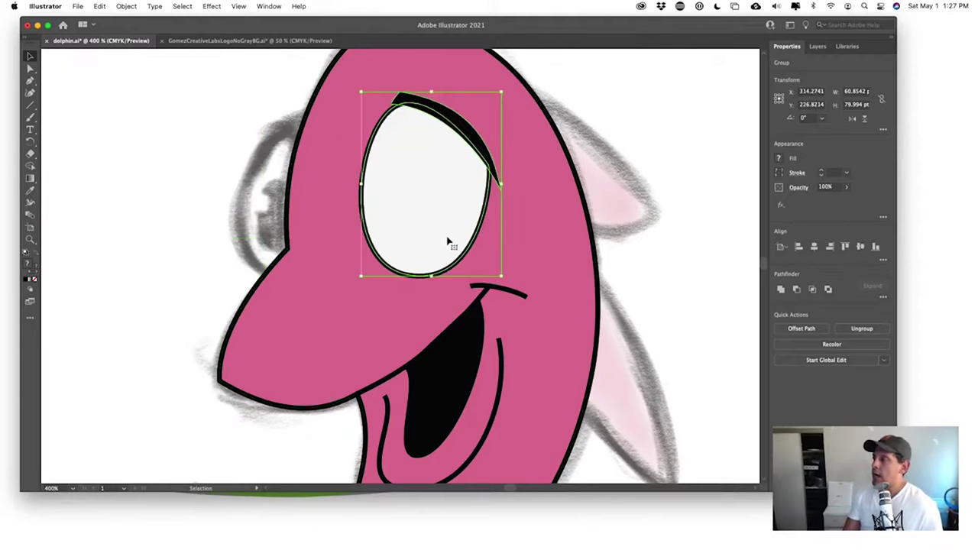
{"action": "left_click", "coordinate": [670, 163]}
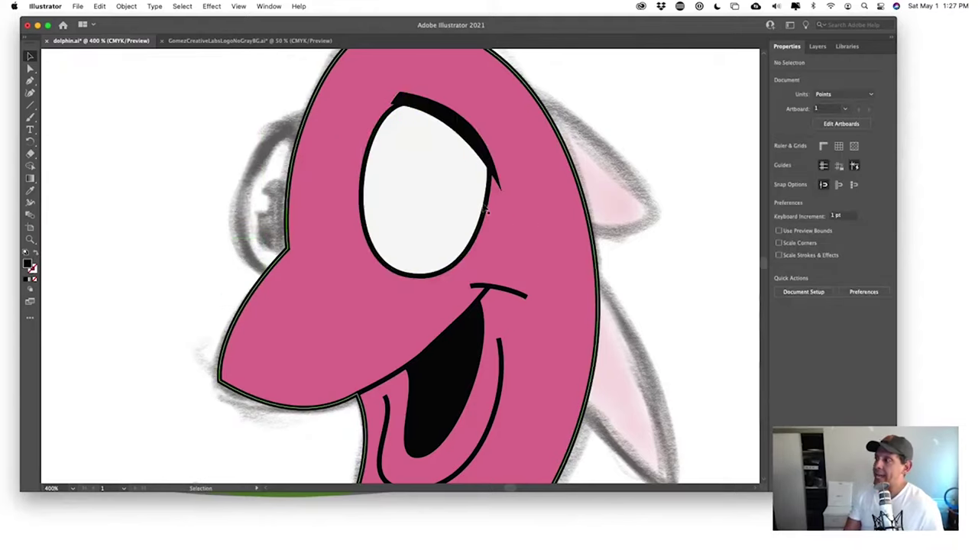
{"action": "double_click", "coordinate": [434, 205]}
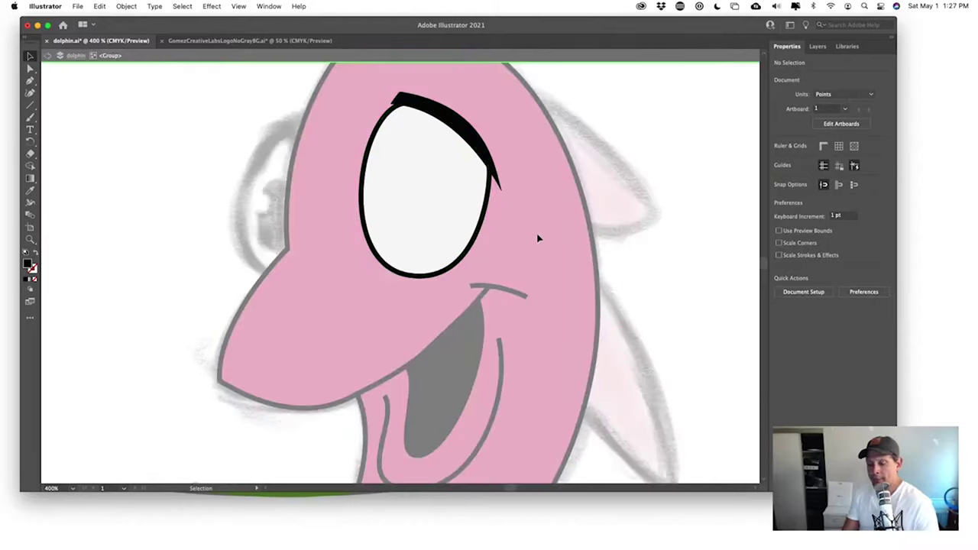
{"action": "key", "text": "super+equal"}
{"action": "key", "text": "super+equal"}
{"action": "scroll", "coordinate": [515, 227], "scroll_direction": "up", "scroll_amount": 3}
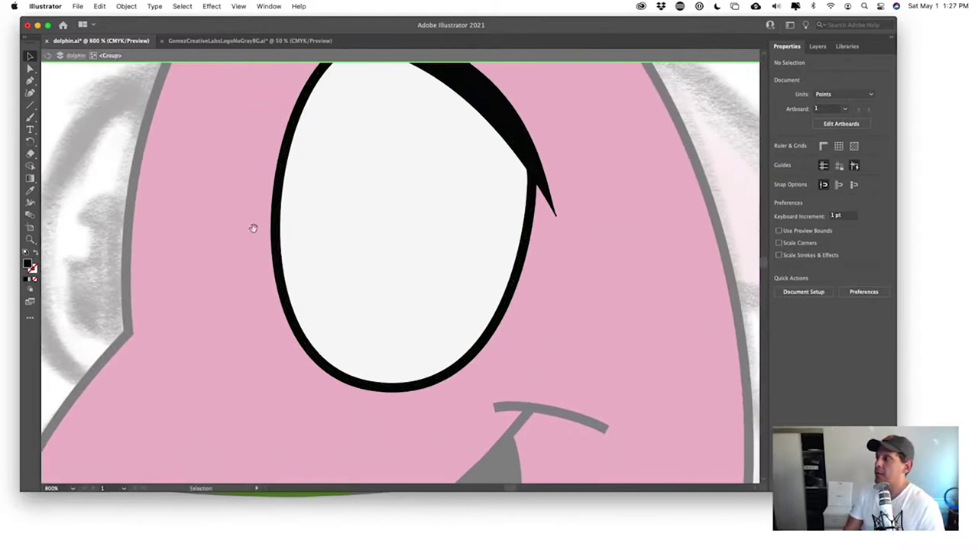
{"action": "left_click", "coordinate": [280, 226]}
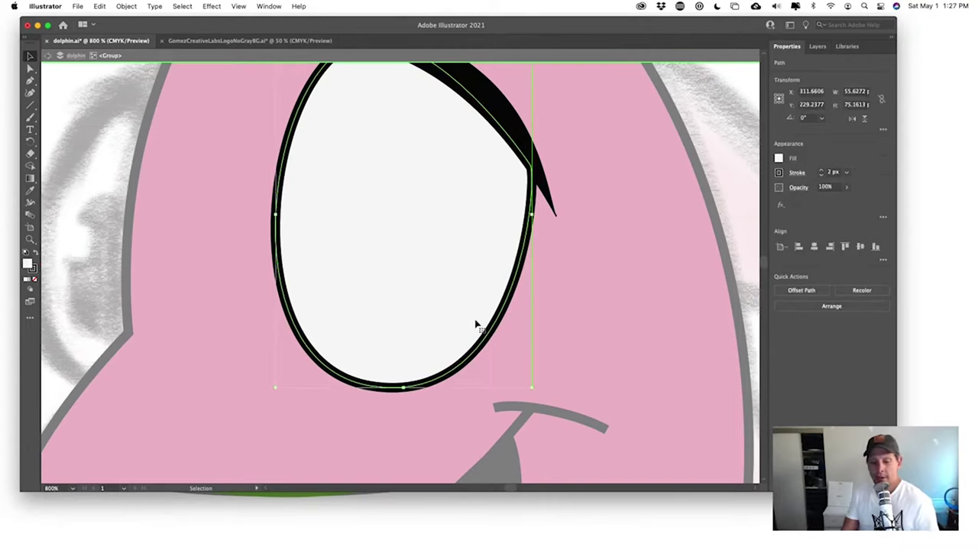
{"action": "key", "text": "a"}
{"action": "left_click", "coordinate": [413, 388]}
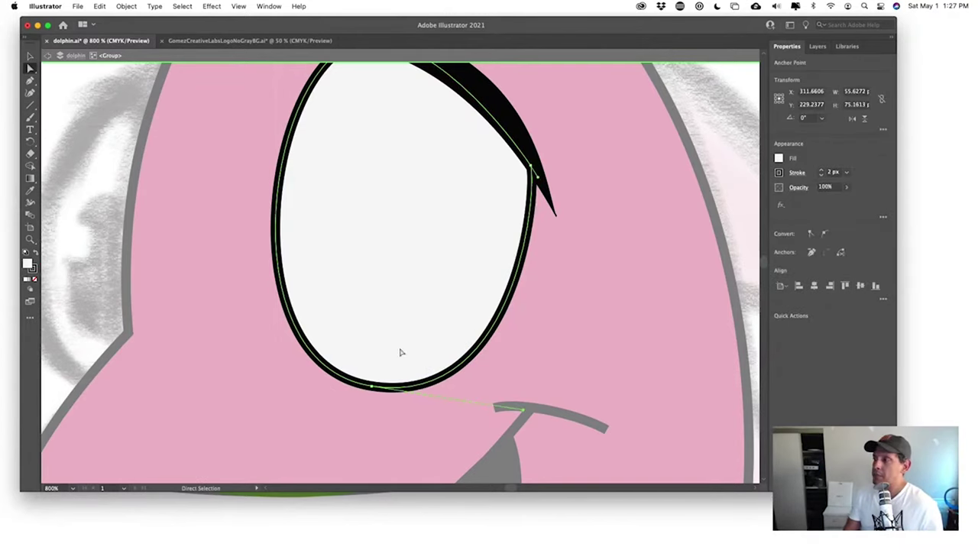
{"action": "left_click", "coordinate": [50, 56]}
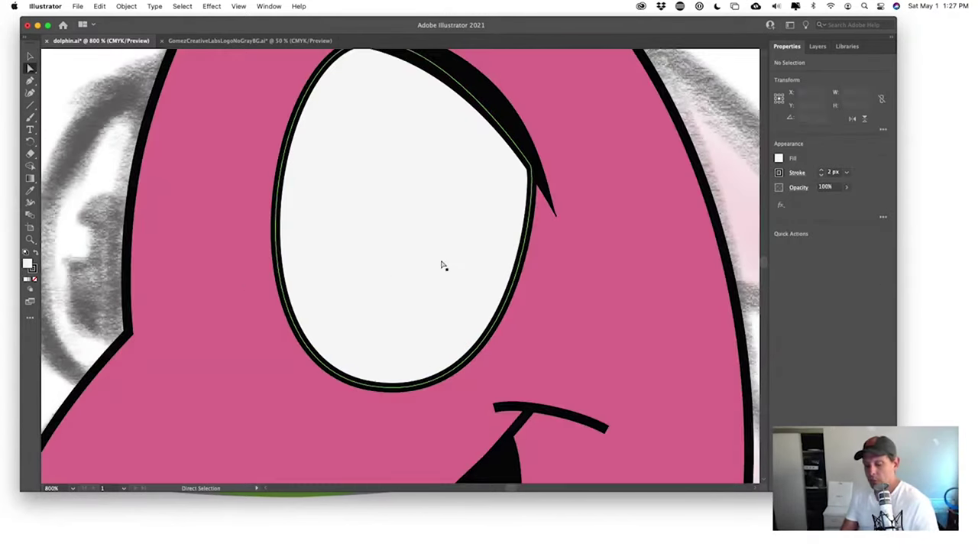
{"action": "scroll", "coordinate": [441, 264], "scroll_direction": "down", "scroll_amount": 2}
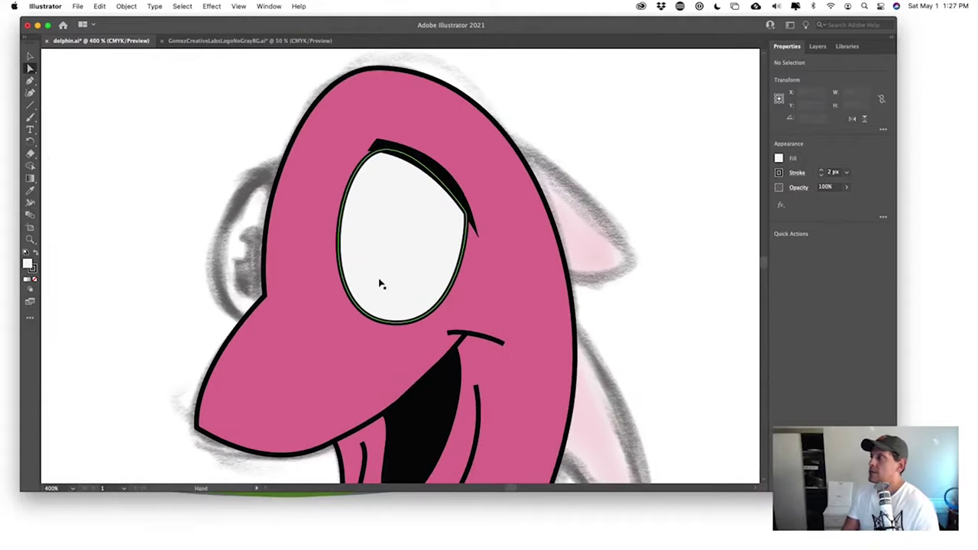
{"action": "left_click_drag", "start_coordinate": [381, 284], "coordinate": [417, 287]}
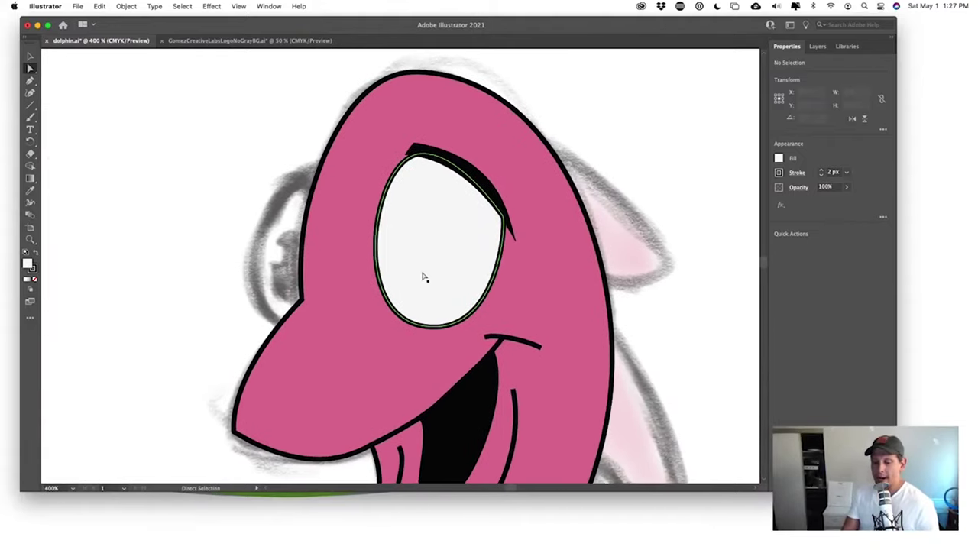
{"action": "key", "text": "v"}
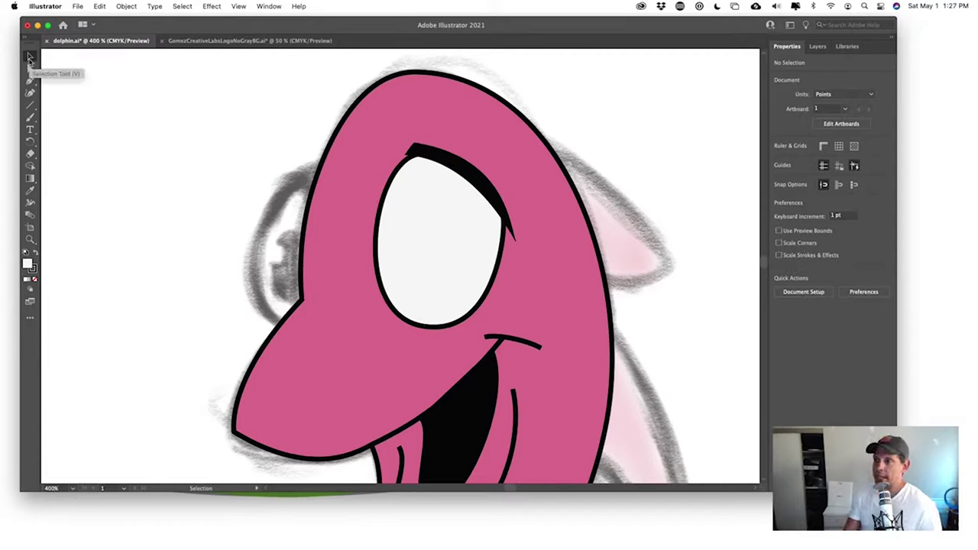
- Duplicate the eye group to the left of the head and send the copy to the back
{"action": "left_click", "coordinate": [438, 270]}
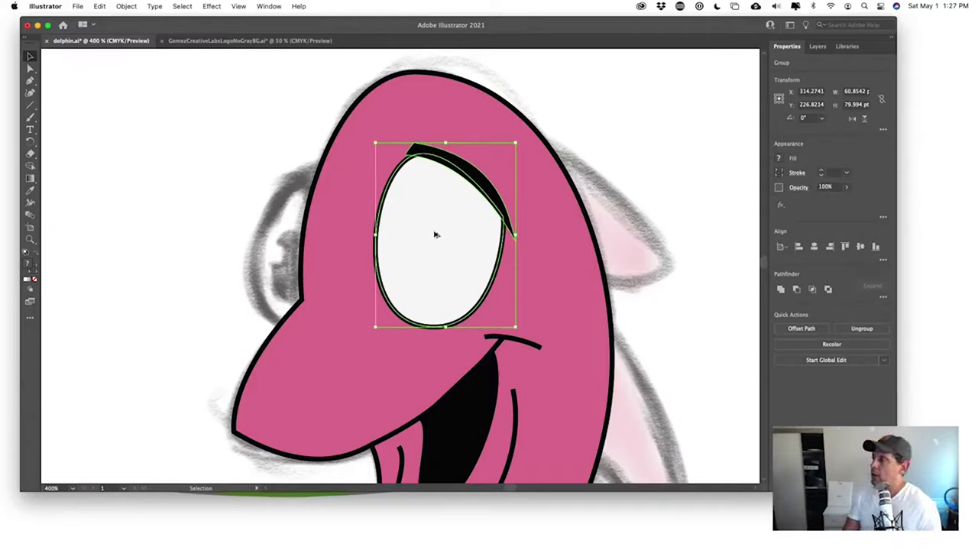
{"action": "left_click_drag", "start_coordinate": [434, 235], "coordinate": [204, 224]}
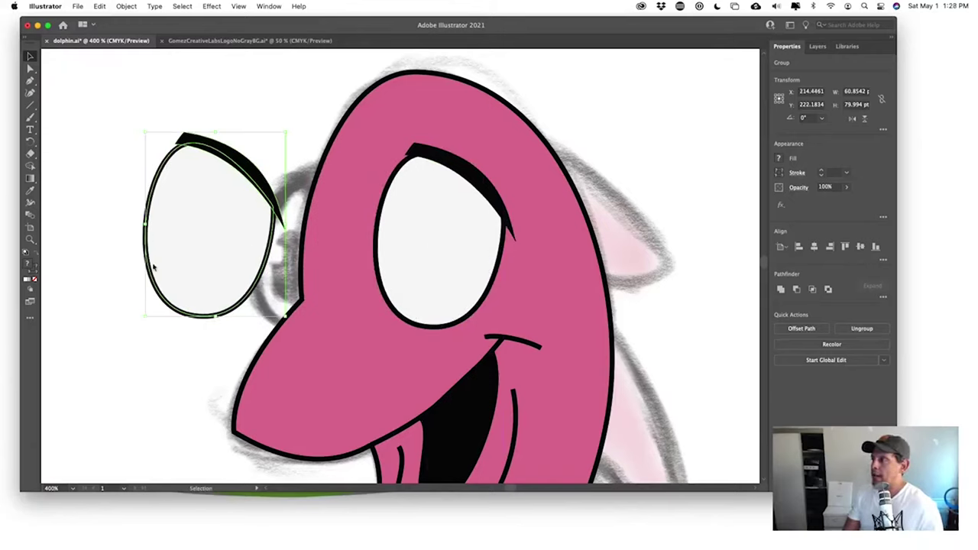
{"action": "left_click", "coordinate": [197, 272]}
{"action": "left_click_drag", "start_coordinate": [197, 272], "coordinate": [297, 286]}
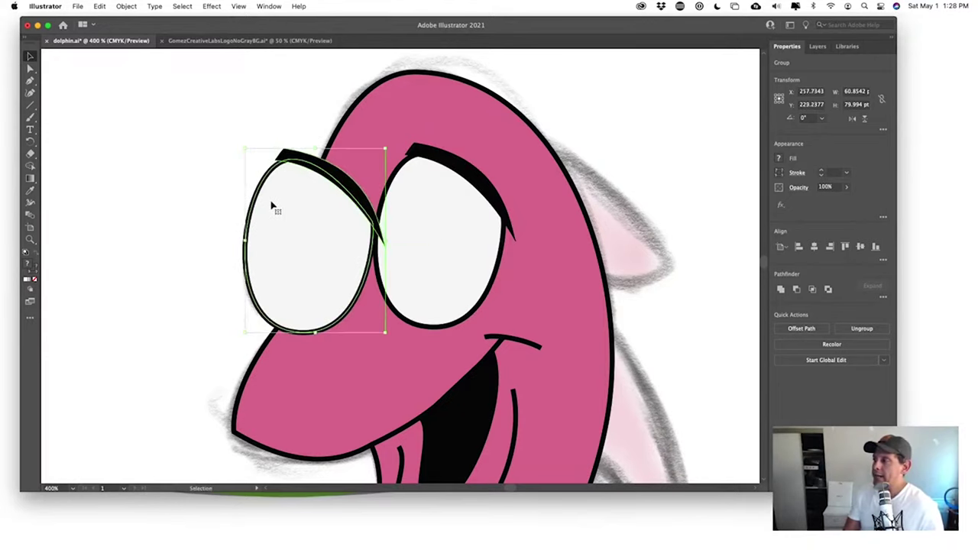
{"action": "right_click", "coordinate": [271, 205]}
{"action": "mouse_move", "coordinate": [317, 340]}
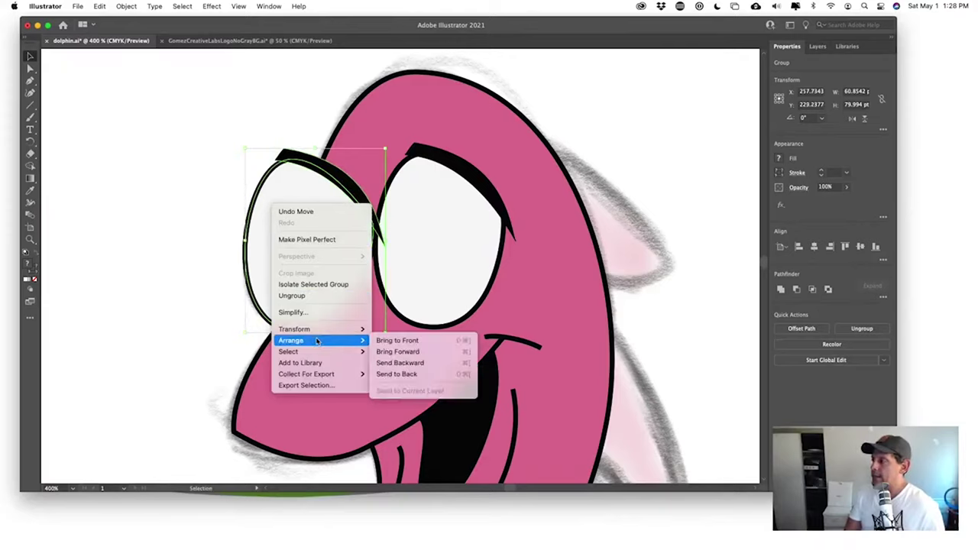
{"action": "left_click", "coordinate": [418, 374]}
- Scale the back eye down from its corner so it peeks out behind the head's left edge
{"action": "mouse_move", "coordinate": [283, 257]}
{"action": "left_mouse_down"}
{"action": "mouse_move", "coordinate": [308, 275]}
{"action": "mouse_move", "coordinate": [283, 262]}
{"action": "left_mouse_up"}
{"action": "left_click_drag", "start_coordinate": [246, 155], "coordinate": [275, 192]}
{"action": "left_click_drag", "start_coordinate": [353, 314], "coordinate": [266, 269]}
{"action": "key", "text": "super+z"}
{"action": "left_click", "coordinate": [291, 279]}
{"action": "left_click", "coordinate": [284, 162]}
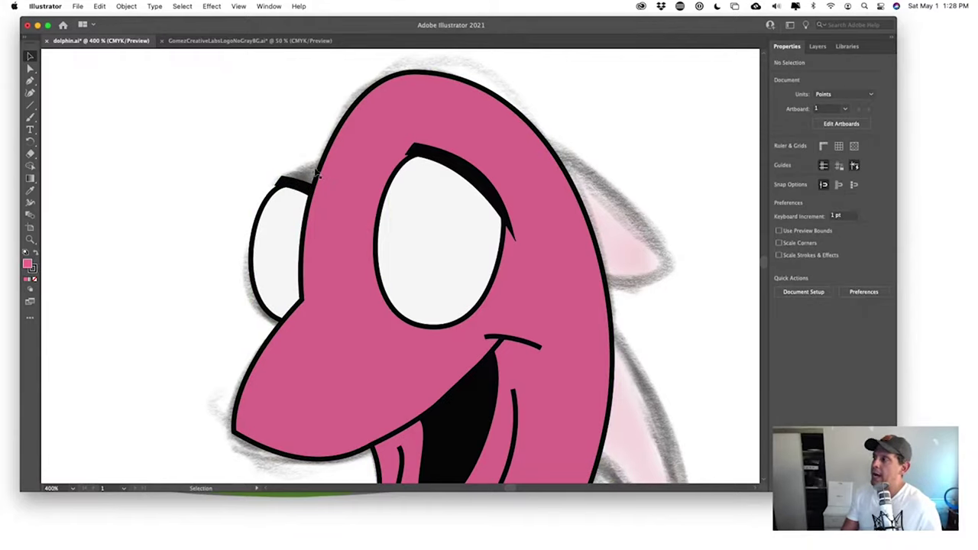
{"action": "scroll", "coordinate": [220, 152], "scroll_direction": "up", "scroll_amount": 2}
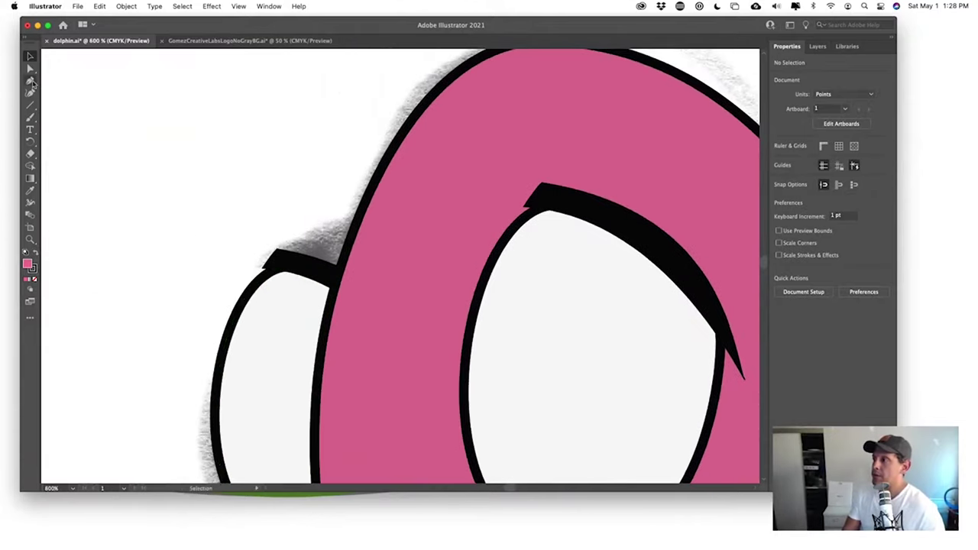
- Draw a small closed curved lid shape above the back eye and adjust its bottom-right point
{"action": "left_click", "coordinate": [31, 81]}
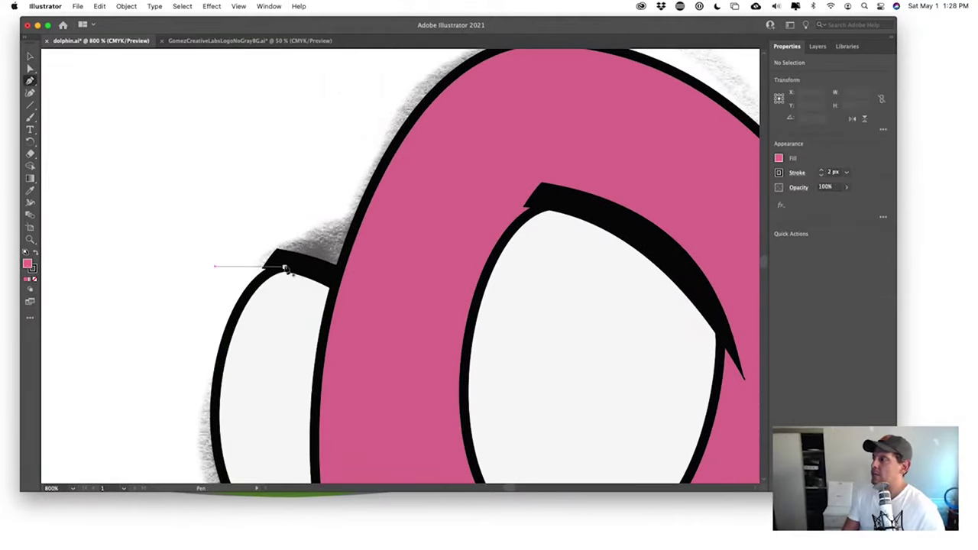
{"action": "left_click_drag", "start_coordinate": [286, 263], "coordinate": [313, 237]}
{"action": "left_click_drag", "start_coordinate": [384, 223], "coordinate": [436, 232]}
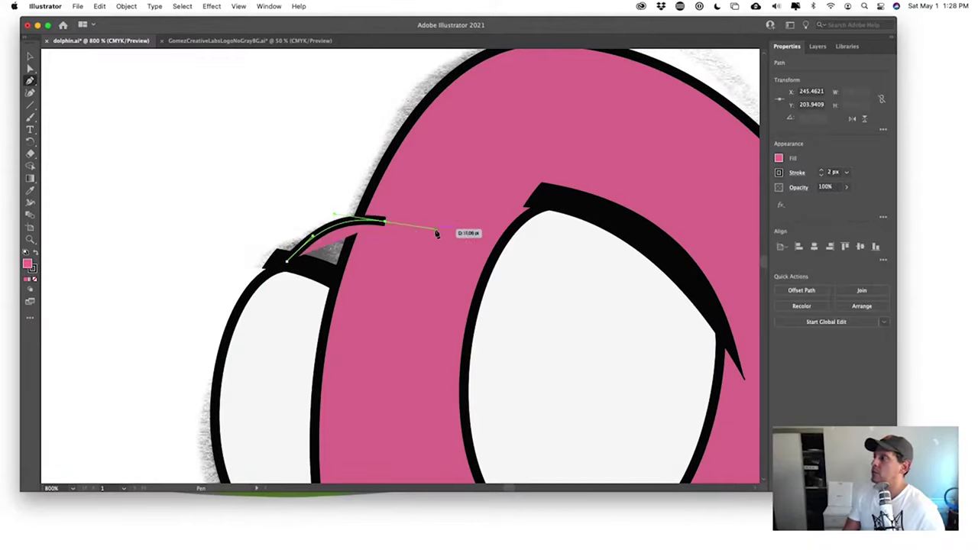
{"action": "left_click_drag", "start_coordinate": [378, 298], "coordinate": [341, 291]}
{"action": "left_click_drag", "start_coordinate": [297, 269], "coordinate": [297, 268]}
{"action": "left_click", "coordinate": [284, 262]}
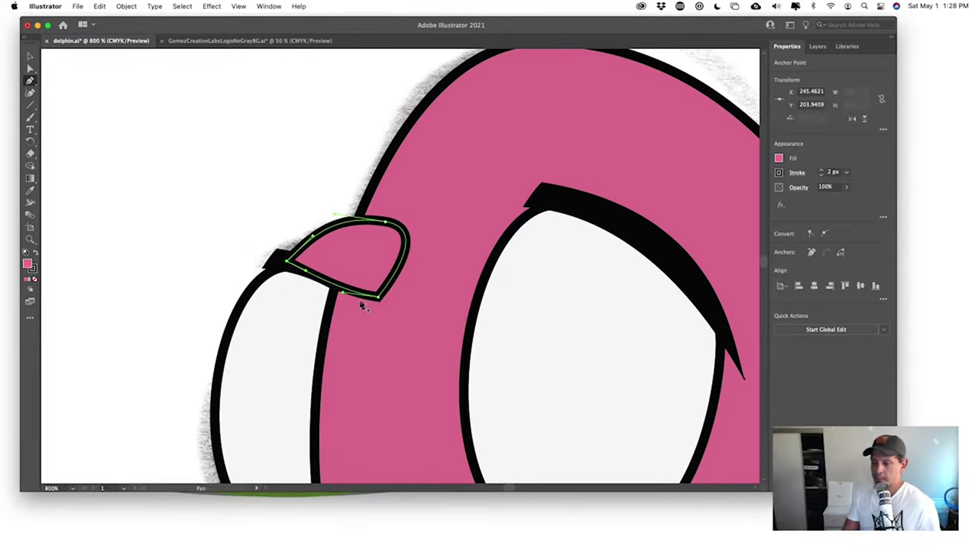
{"action": "key", "text": "a"}
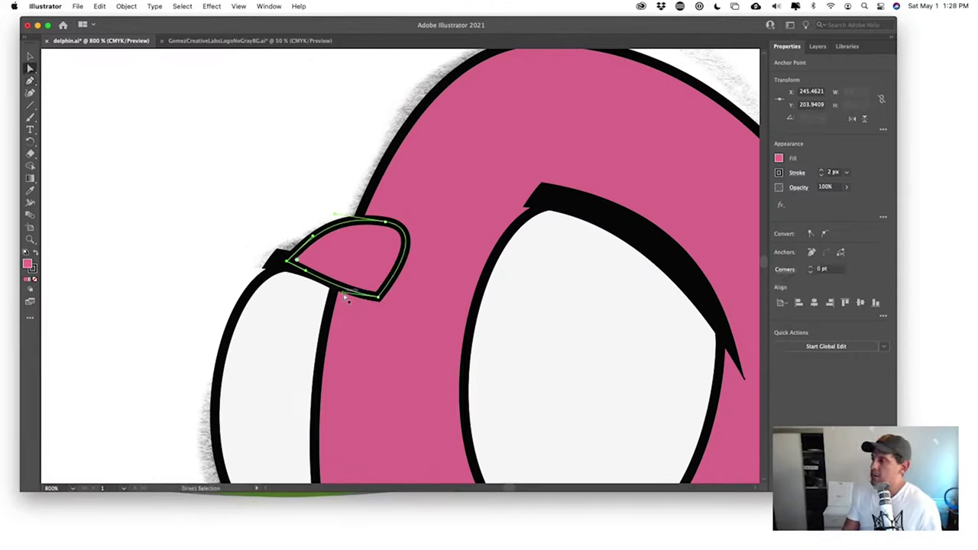
{"action": "left_click_drag", "start_coordinate": [378, 301], "coordinate": [374, 305]}
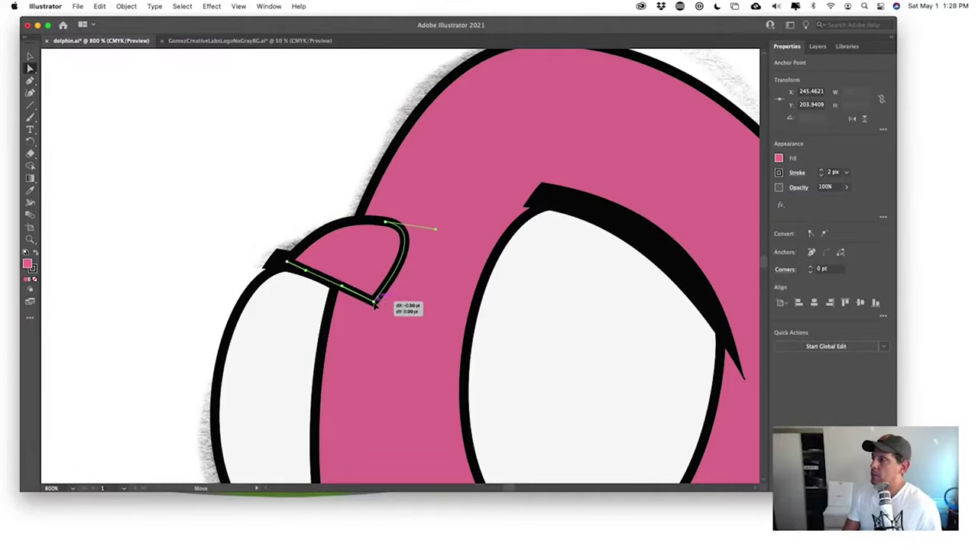
- Send the small lid shape behind the head so only a sliver shows
{"action": "left_click", "coordinate": [144, 175]}
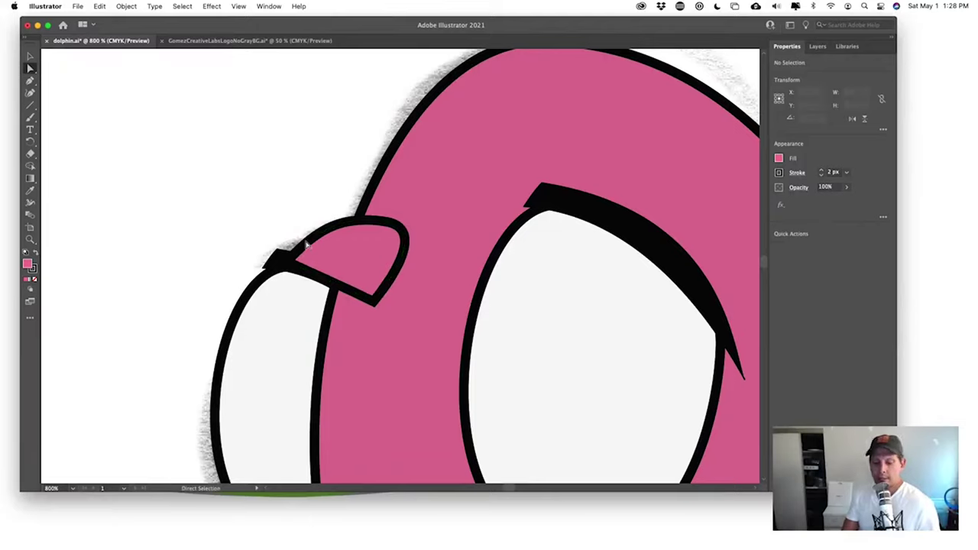
{"action": "key", "text": "v"}
{"action": "left_click", "coordinate": [325, 246]}
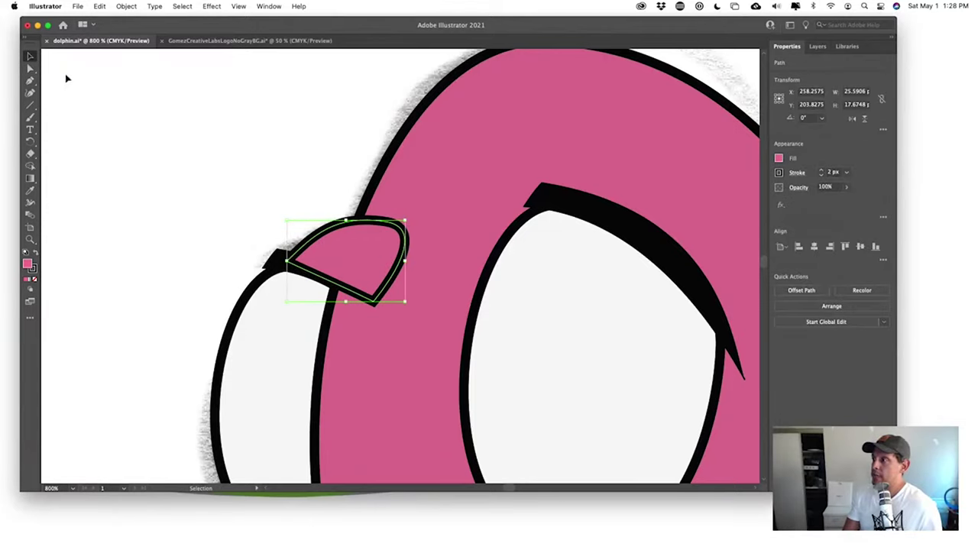
{"action": "right_click", "coordinate": [329, 237]}
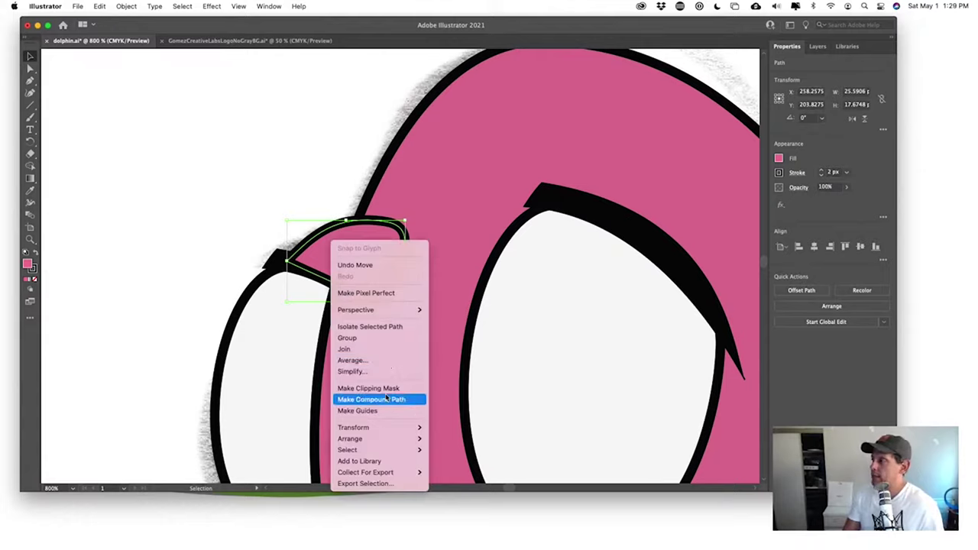
{"action": "mouse_move", "coordinate": [387, 441]}
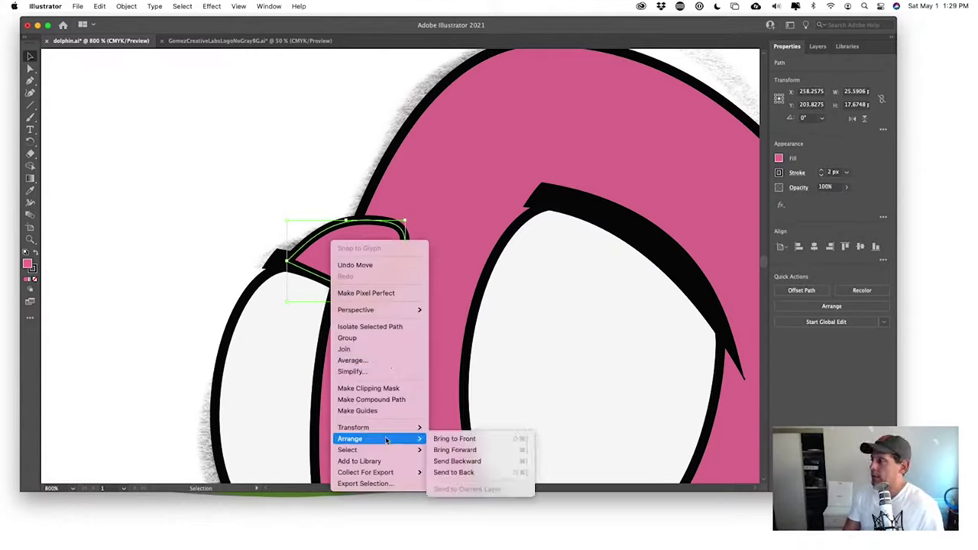
{"action": "left_click", "coordinate": [458, 473]}
{"action": "left_click", "coordinate": [178, 252]}
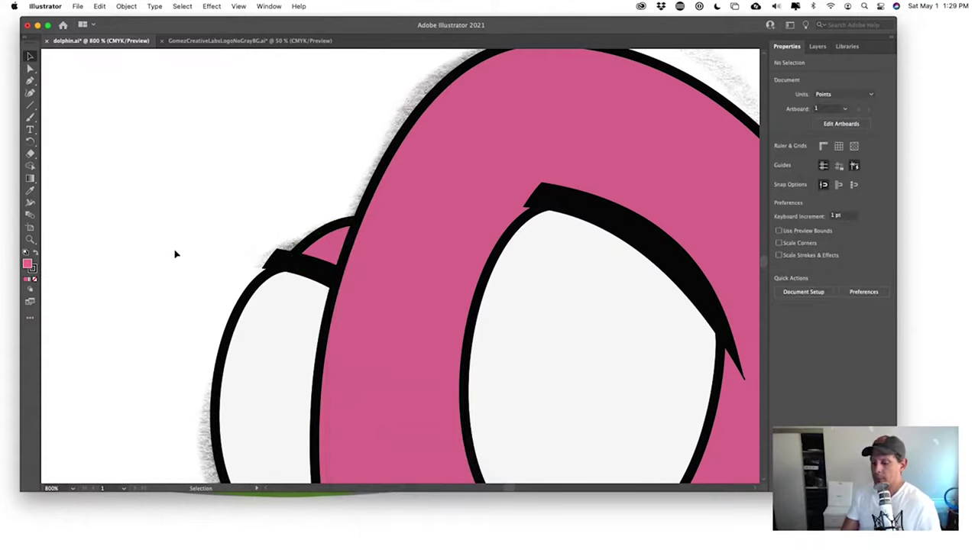
{"action": "scroll", "coordinate": [175, 255], "scroll_direction": "down", "scroll_amount": 5, "text": "alt"}
{"action": "scroll", "coordinate": [300, 340], "scroll_direction": "up", "scroll_amount": 1, "text": "alt"}
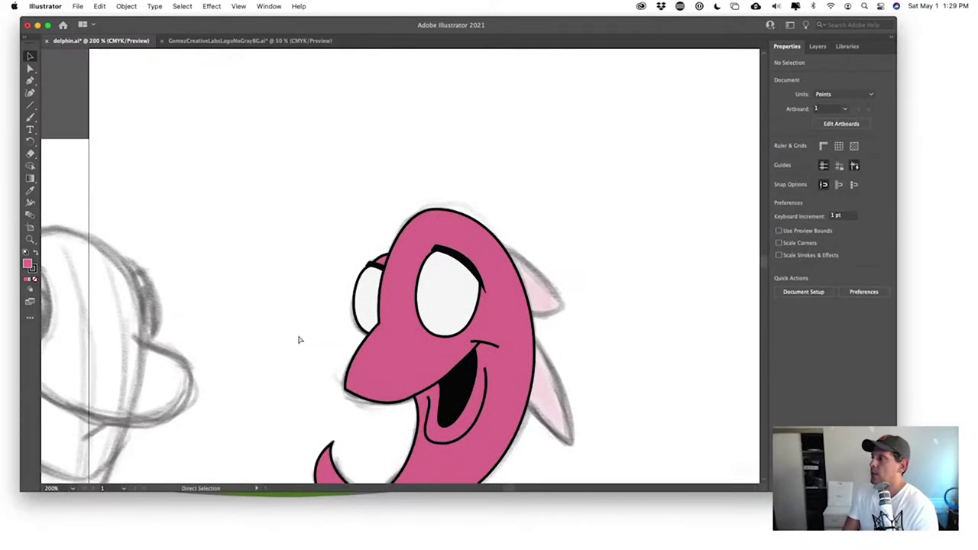
{"action": "scroll", "coordinate": [300, 340], "scroll_direction": "up", "scroll_amount": 2, "text": "alt"}
{"action": "scroll", "coordinate": [262, 273], "scroll_direction": "down", "scroll_amount": 3}
{"action": "scroll", "coordinate": [262, 272], "scroll_direction": "right", "scroll_amount": 4}
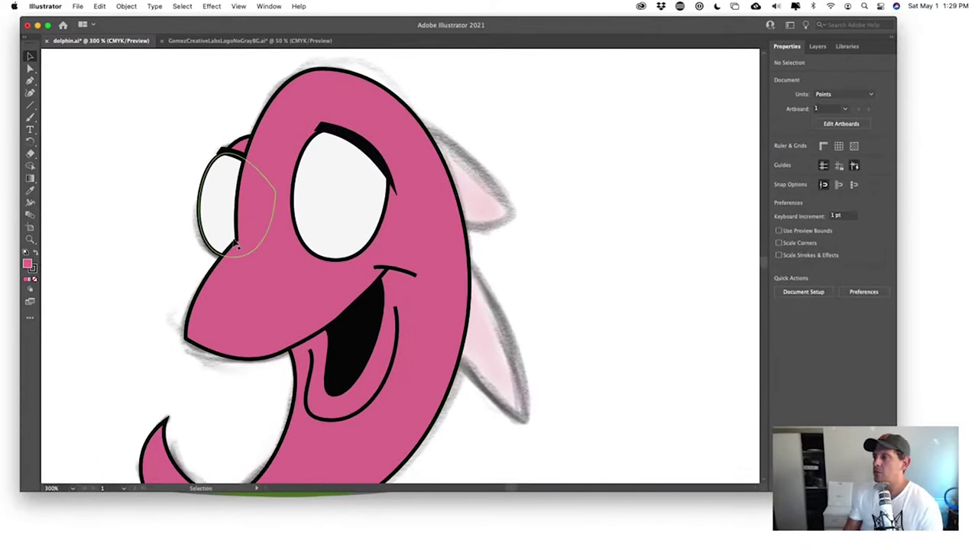
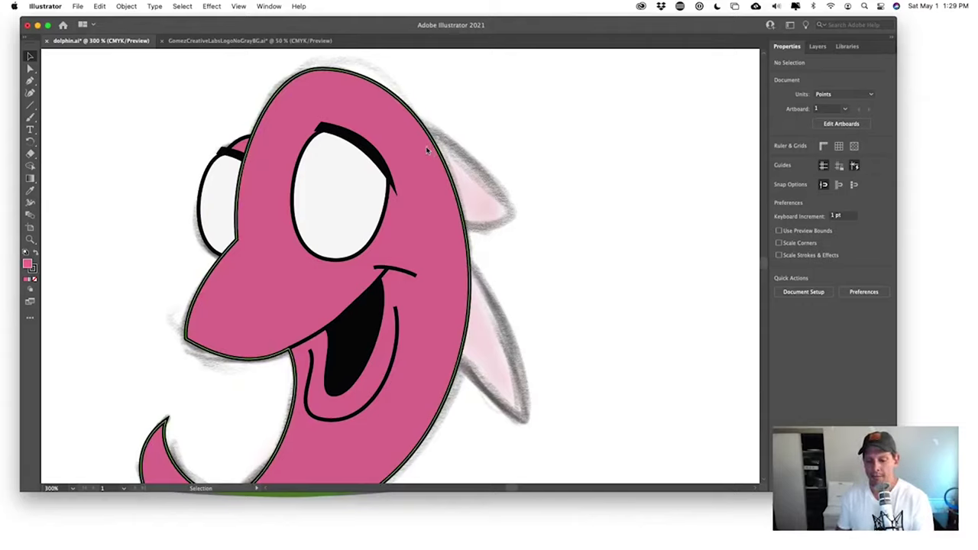
- Trace a closed dorsal fin path on top of the dolphin's head with the Pen tool
{"action": "key", "text": "p"}
{"action": "left_click_drag", "start_coordinate": [398, 114], "coordinate": [460, 123]}
{"action": "mouse_move", "coordinate": [513, 214]}
{"action": "left_mouse_down"}
{"action": "mouse_move", "coordinate": [518, 234]}
{"action": "mouse_move", "coordinate": [524, 209]}
{"action": "mouse_move", "coordinate": [515, 218]}
{"action": "left_mouse_up"}
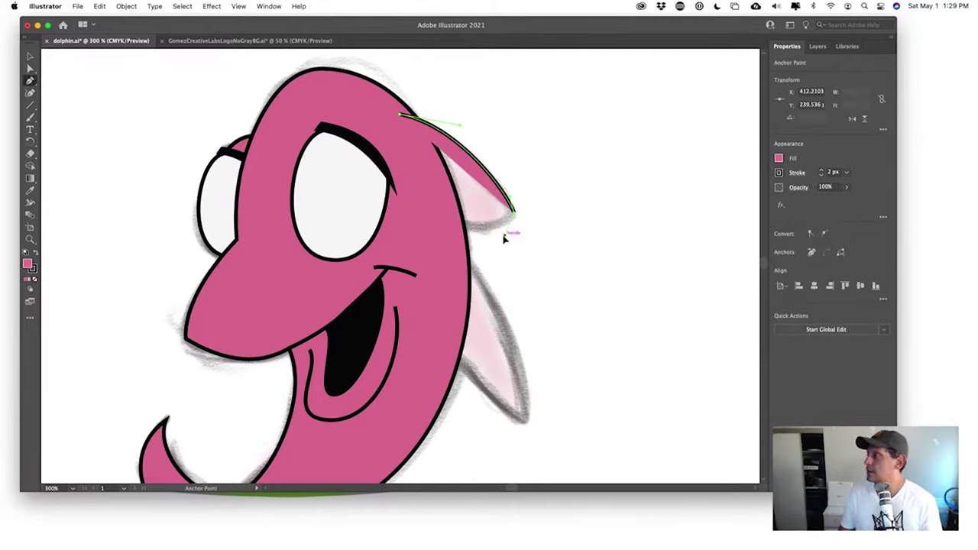
{"action": "left_click_drag", "start_coordinate": [430, 226], "coordinate": [421, 212]}
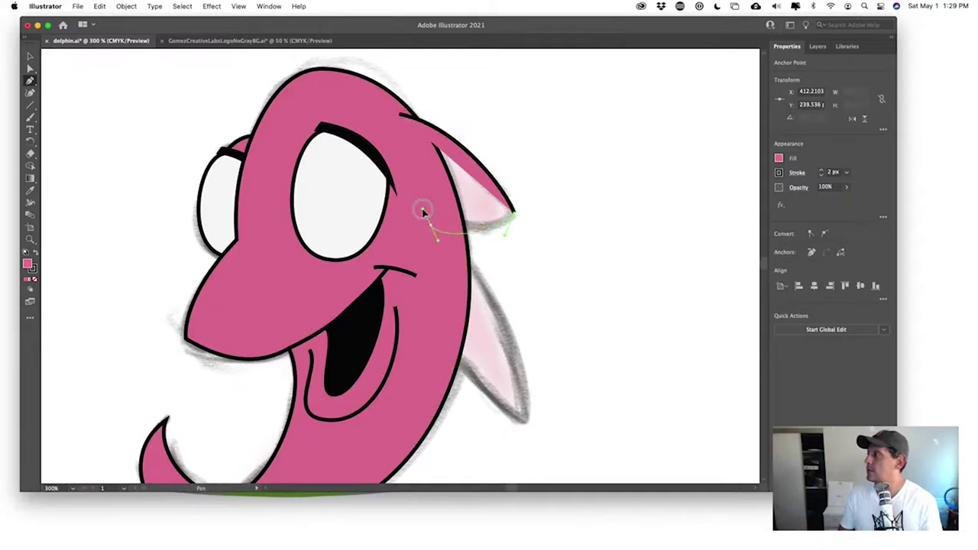
{"action": "mouse_move", "coordinate": [398, 115]}
{"action": "left_mouse_down"}
{"action": "mouse_move", "coordinate": [421, 126]}
{"action": "mouse_move", "coordinate": [399, 114]}
{"action": "left_mouse_up"}
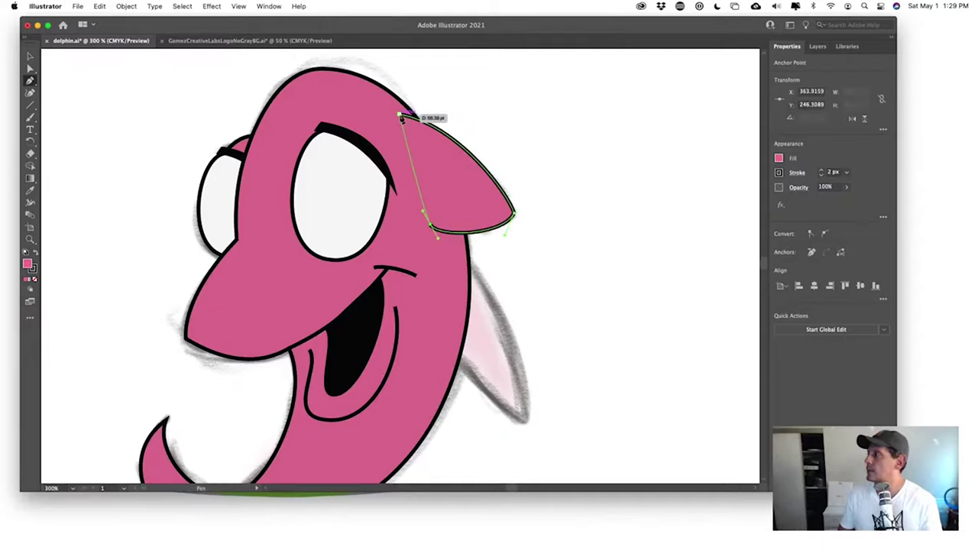
- Send the pink fin behind the dolphin body with Arrange > Send to Back
{"action": "key", "text": "v"}
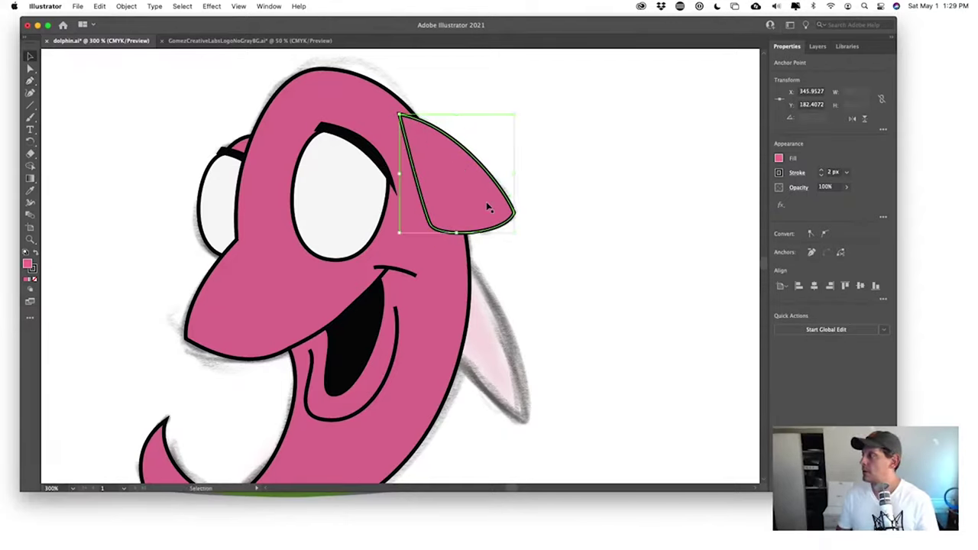
{"action": "right_click", "coordinate": [486, 204]}
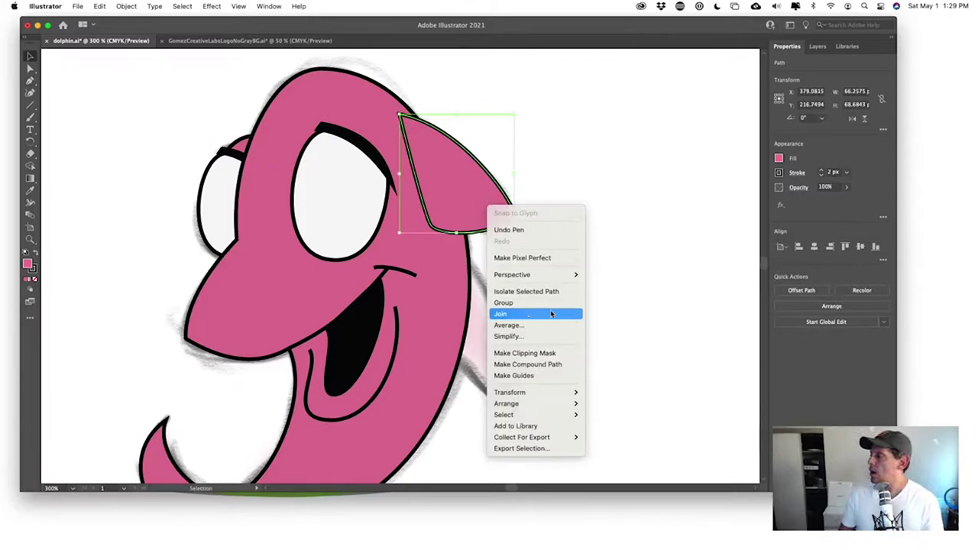
{"action": "mouse_move", "coordinate": [534, 403]}
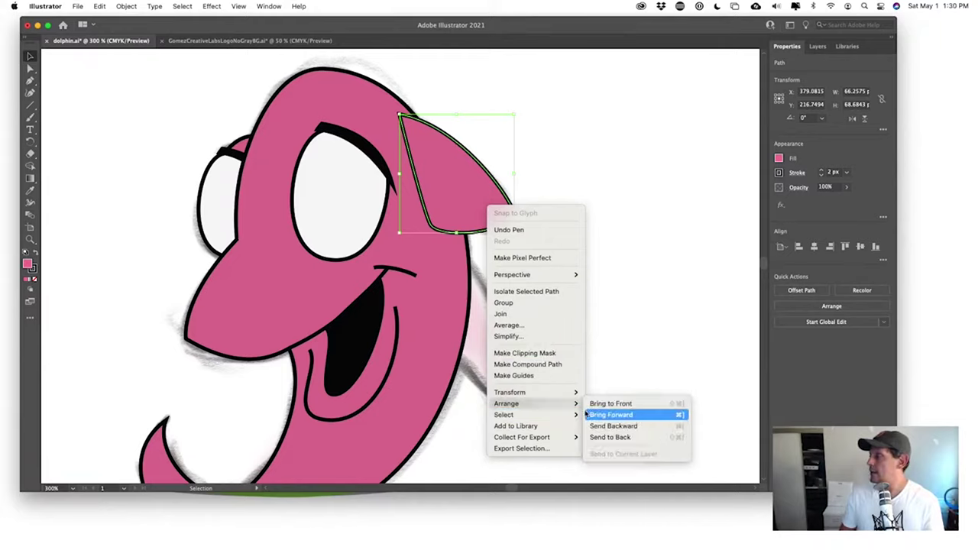
{"action": "left_click", "coordinate": [632, 438]}
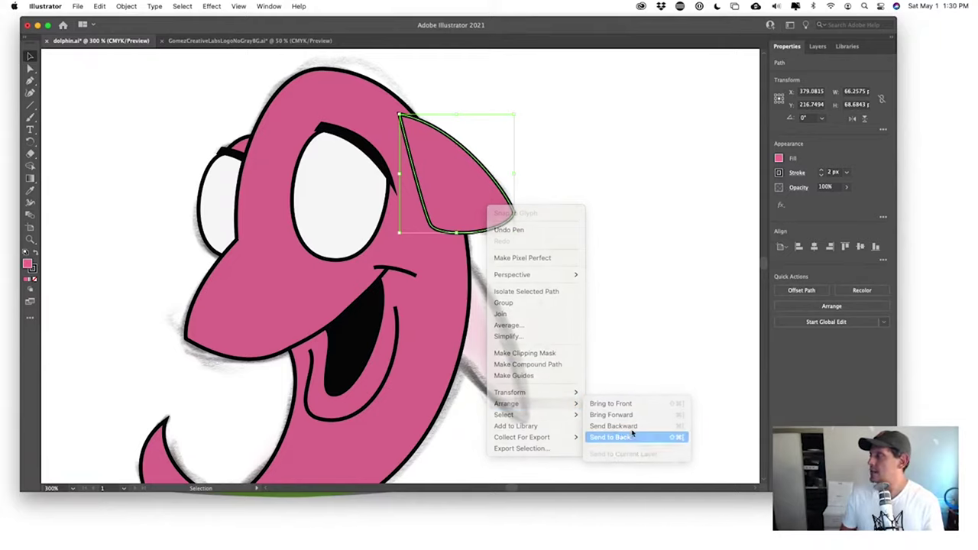
{"action": "left_click", "coordinate": [603, 304]}
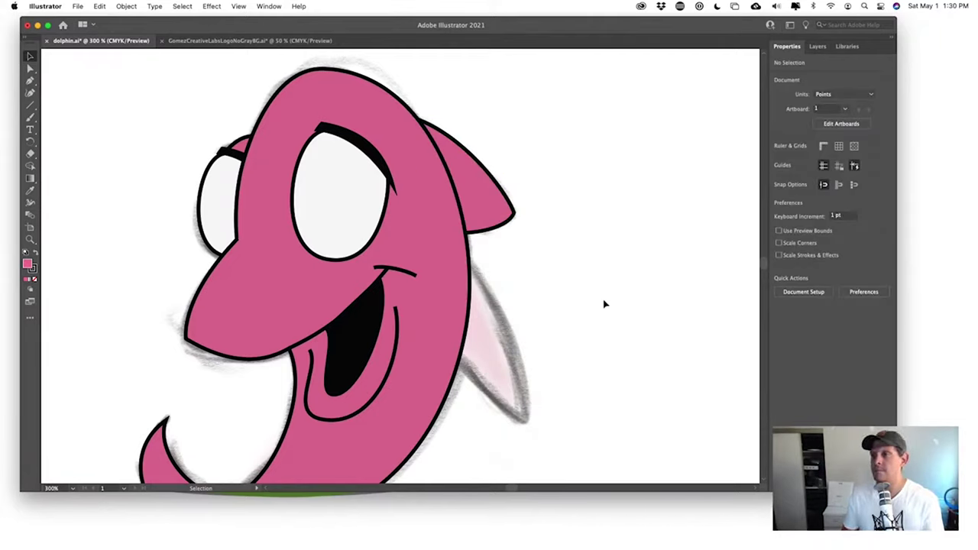
- Hide the vector dolphin layer in the Layers panel to reveal the pencil sketch
{"action": "scroll", "coordinate": [570, 318], "scroll_direction": "down", "scroll_amount": 2}
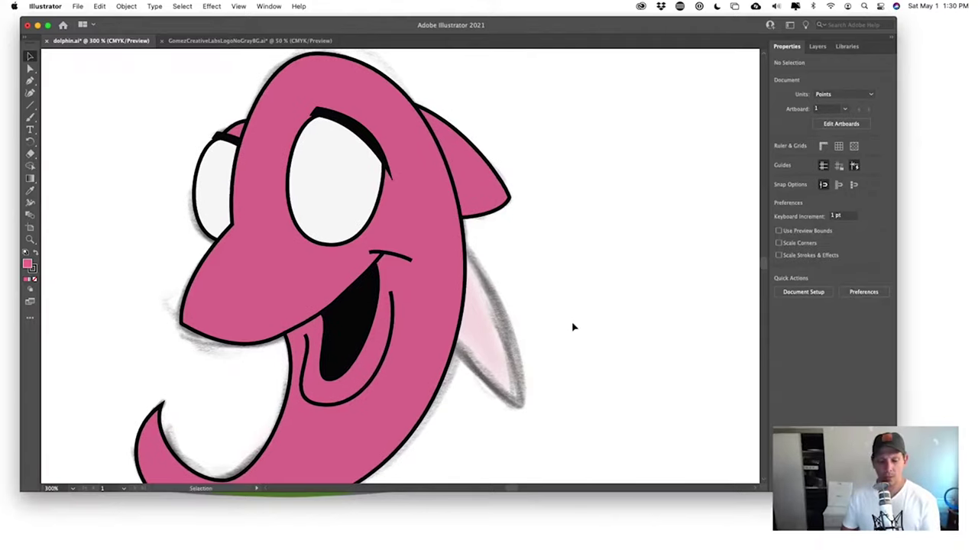
{"action": "key", "text": "a"}
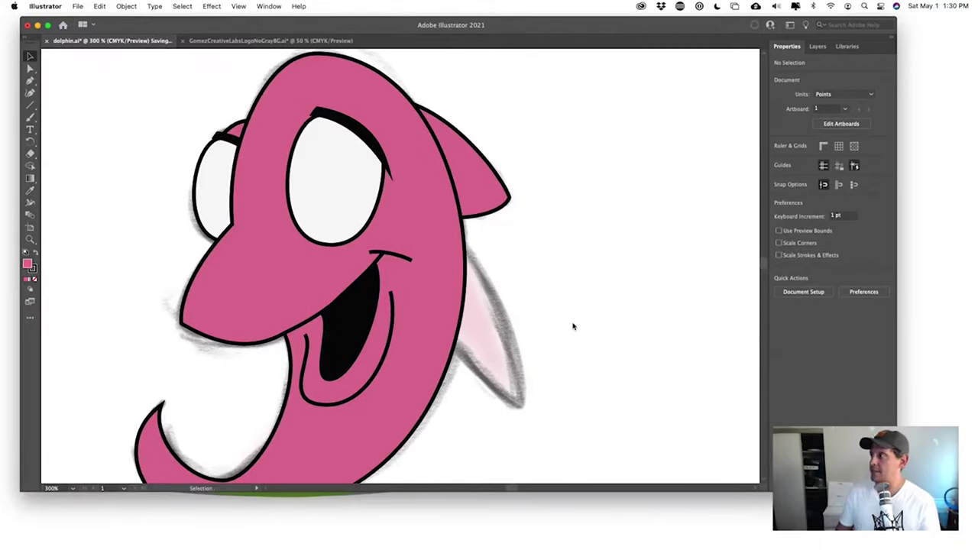
{"action": "left_click_drag", "start_coordinate": [563, 358], "coordinate": [540, 348]}
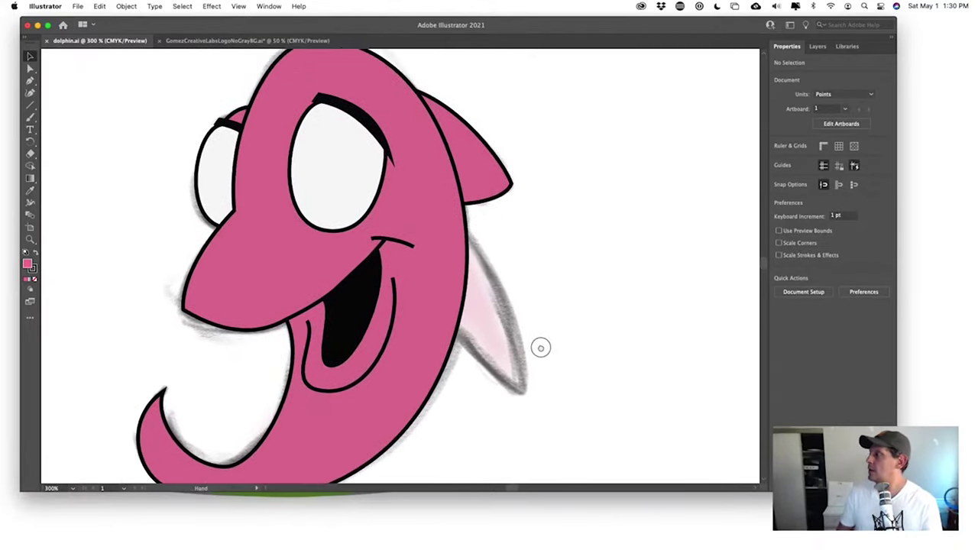
{"action": "key", "text": "v"}
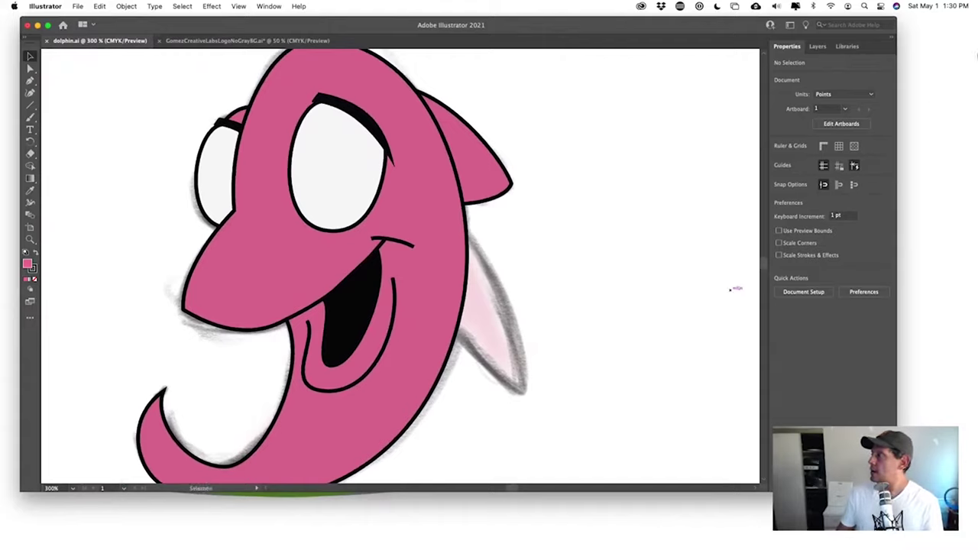
{"action": "left_click", "coordinate": [817, 47]}
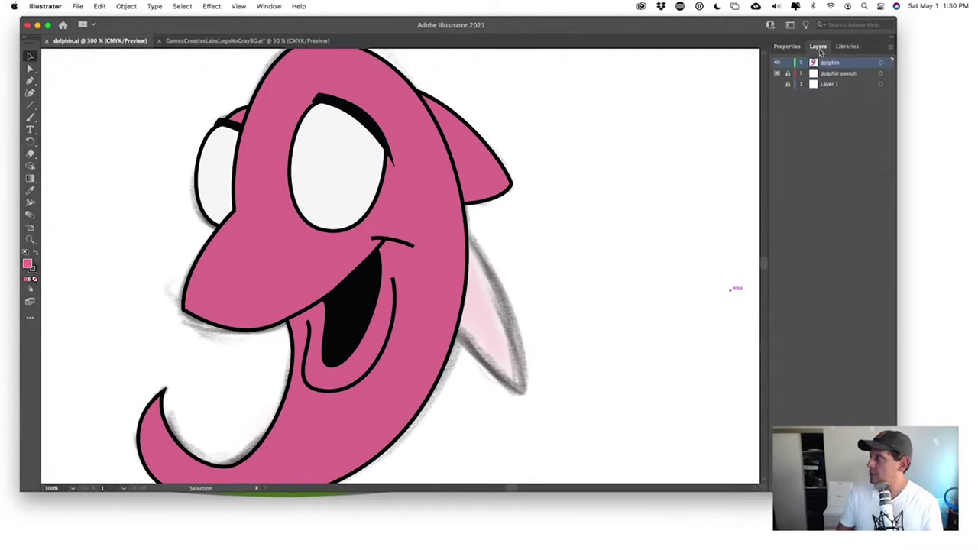
{"action": "left_click", "coordinate": [776, 65]}
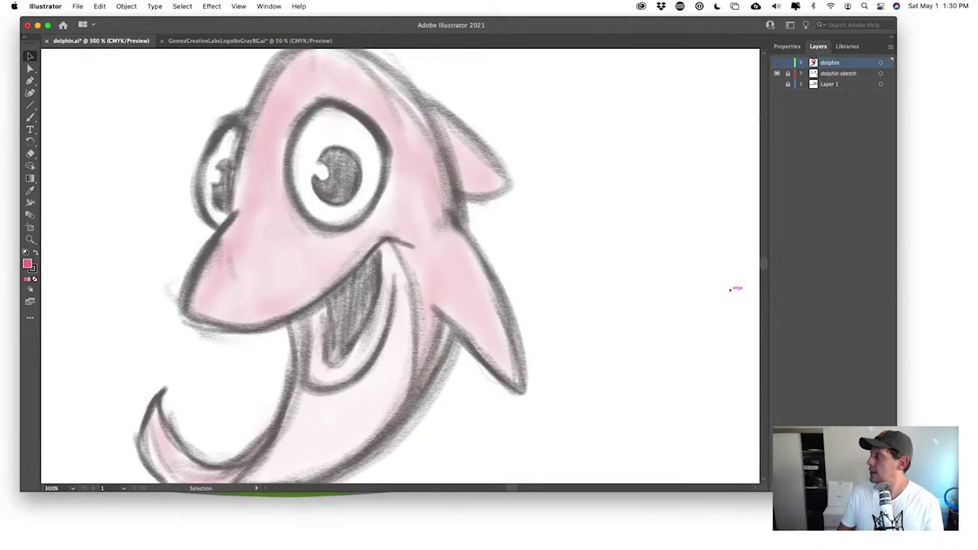
- Add a new Layer 4 and zoom to 600% on the sketch's lower fin
{"action": "key", "text": "super+l"}
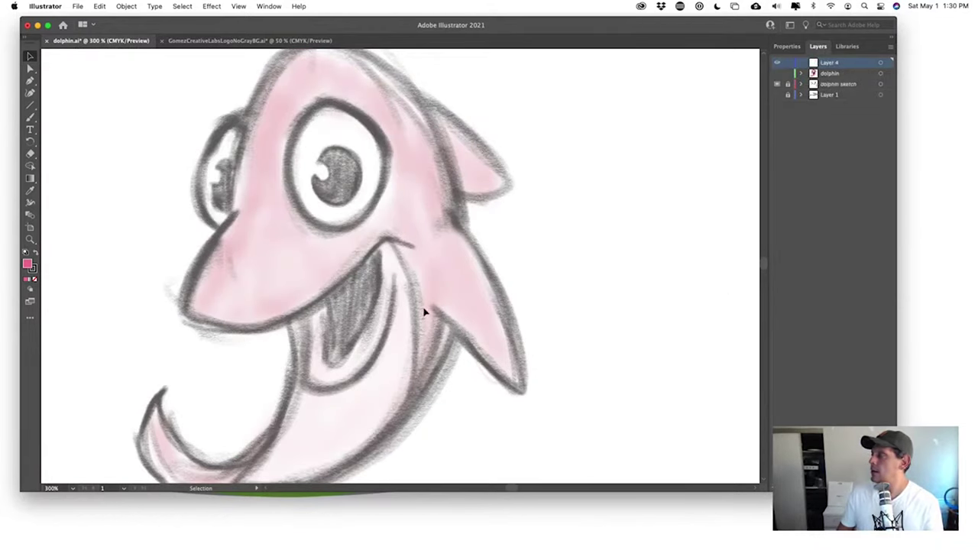
{"action": "scroll", "coordinate": [605, 296], "scroll_direction": "up", "scroll_amount": 4}
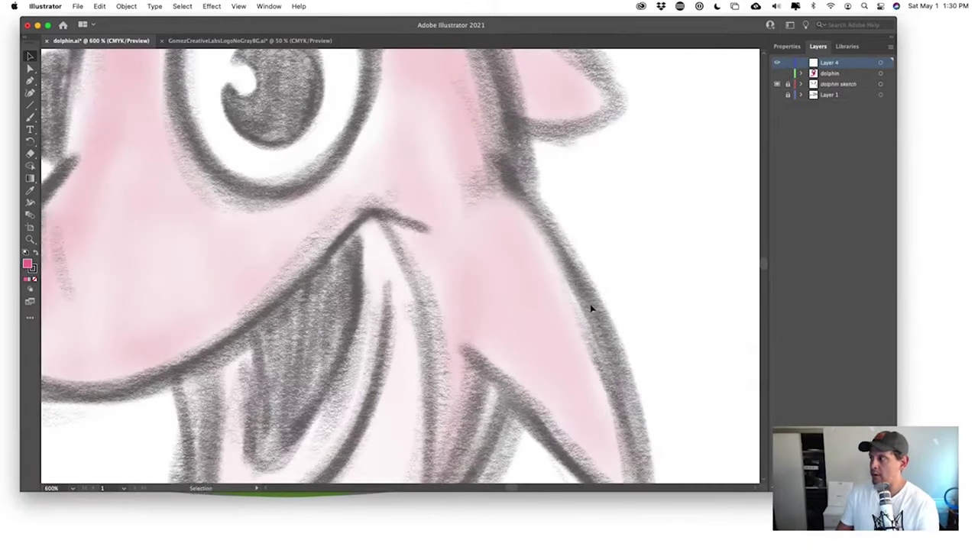
{"action": "left_click_drag", "start_coordinate": [589, 308], "coordinate": [445, 249]}
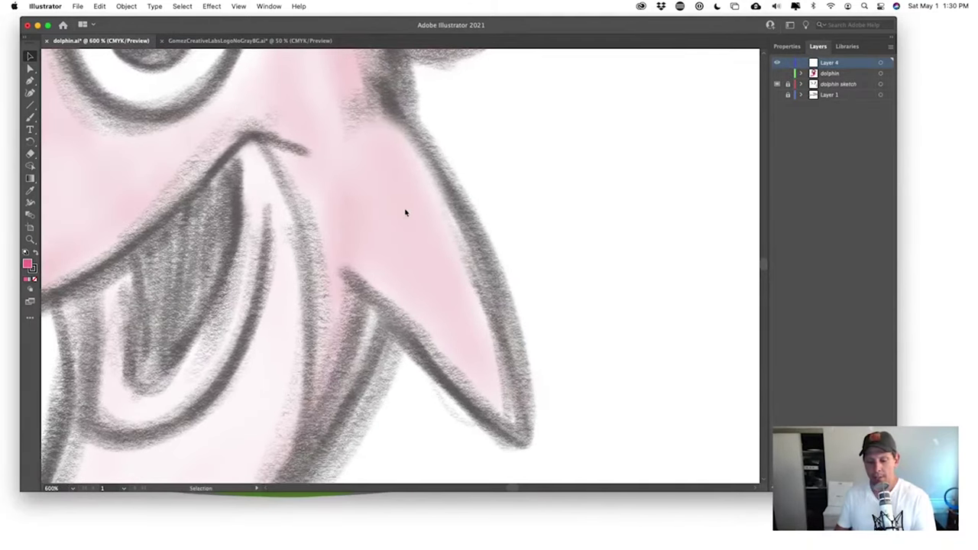
- Trace the lower side fin path on Layer 4, then make the dolphin layer visible again
{"action": "key", "text": "p"}
{"action": "left_click_drag", "start_coordinate": [369, 78], "coordinate": [489, 176]}
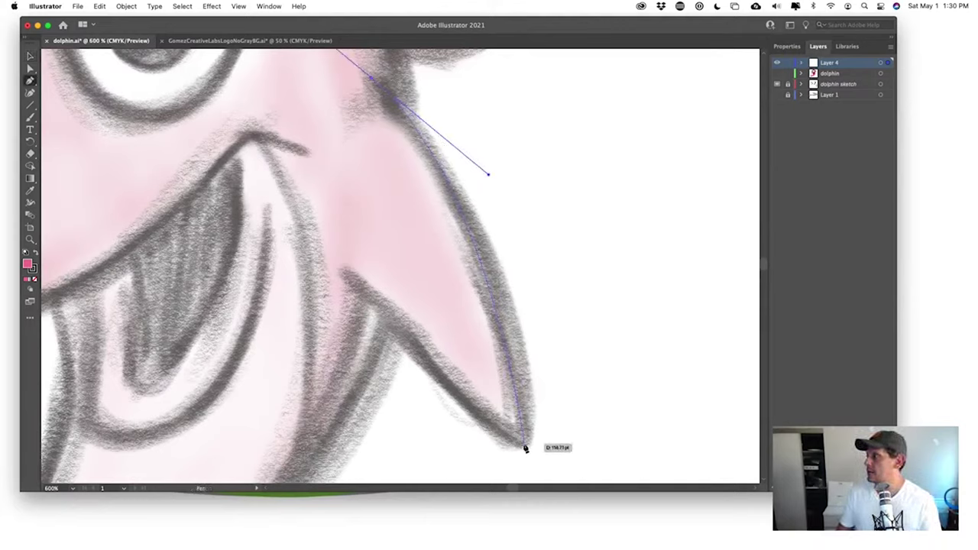
{"action": "left_click_drag", "start_coordinate": [524, 441], "coordinate": [505, 461]}
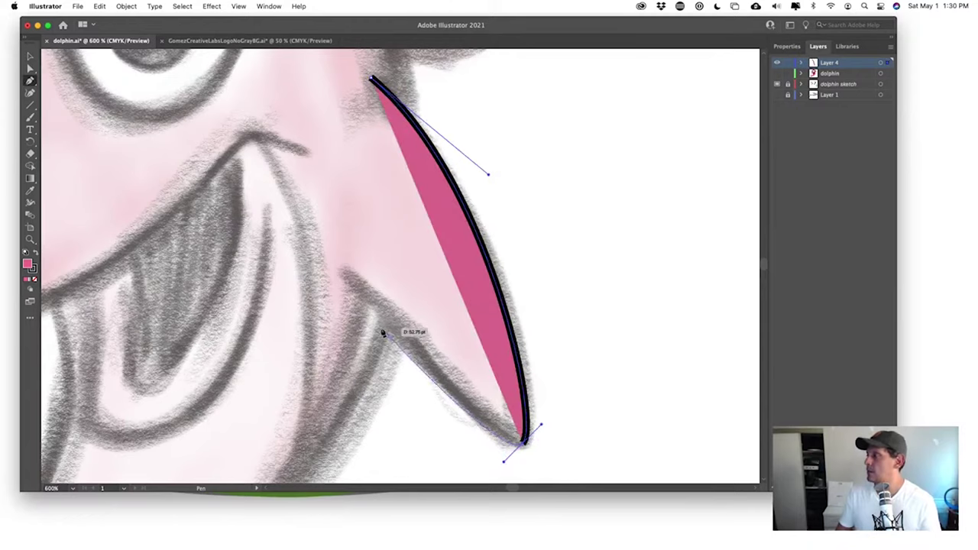
{"action": "left_click_drag", "start_coordinate": [343, 273], "coordinate": [304, 262]}
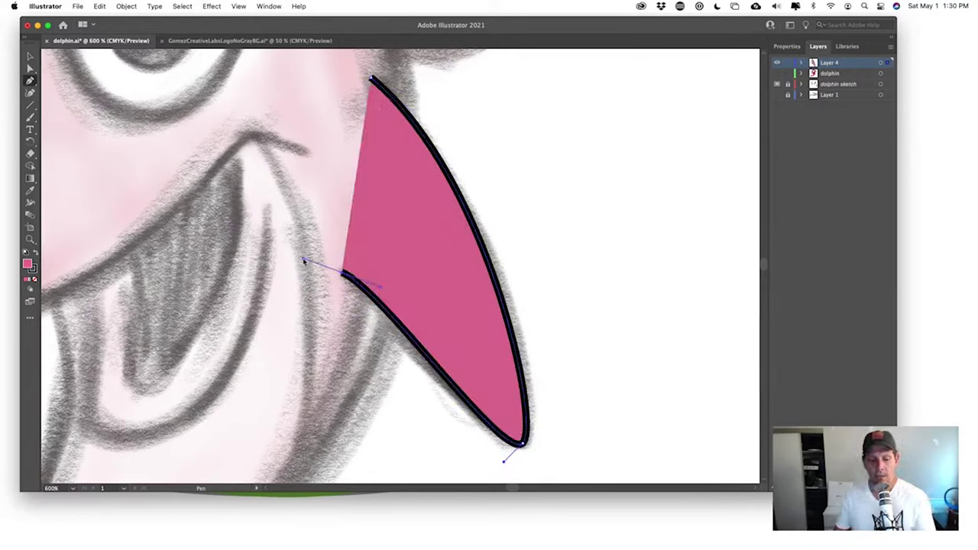
{"action": "left_click_drag", "start_coordinate": [303, 262], "coordinate": [304, 262]}
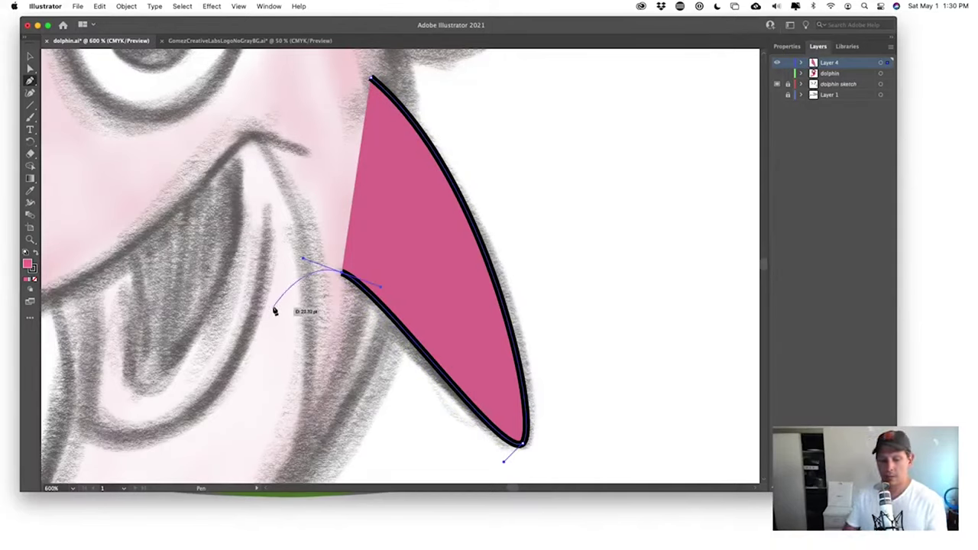
{"action": "key", "text": "Escape"}
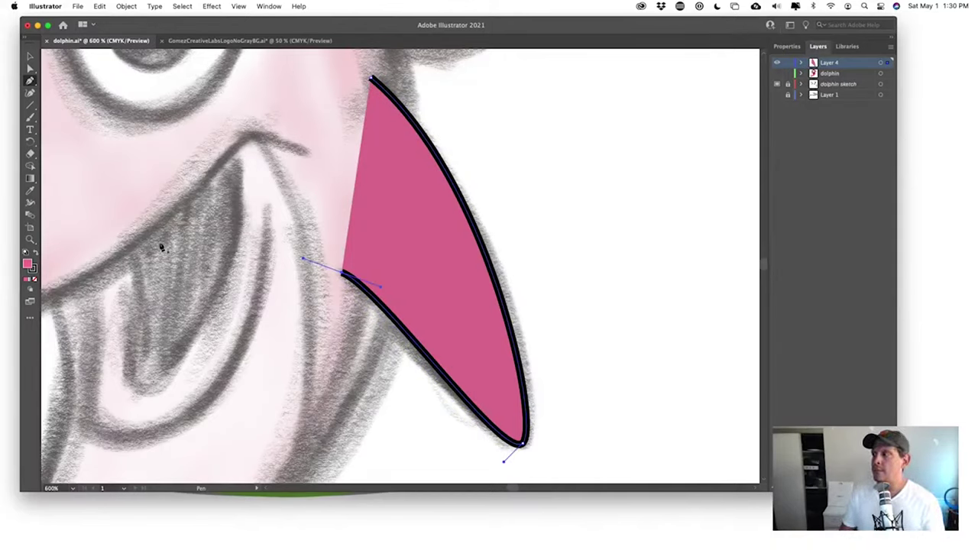
{"action": "left_click", "coordinate": [252, 268]}
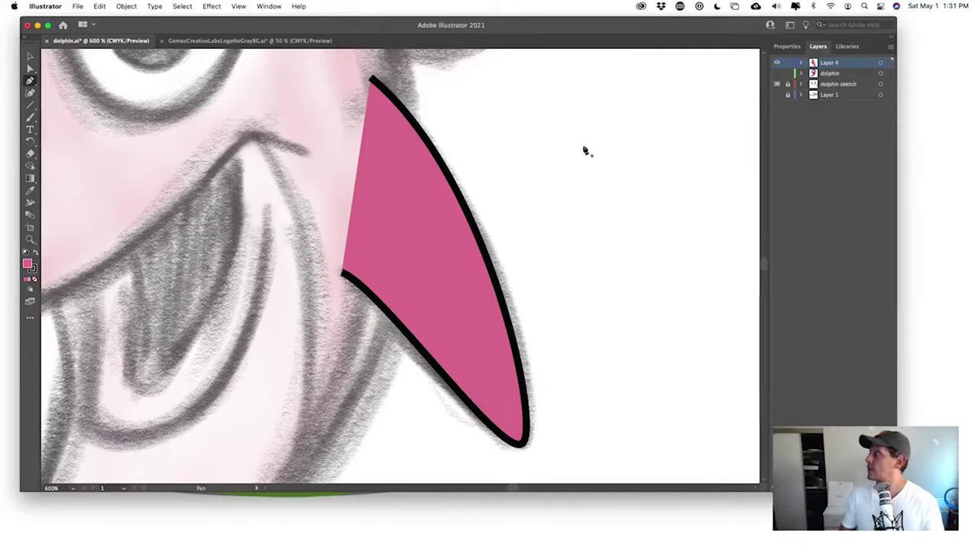
{"action": "left_click", "coordinate": [777, 73]}
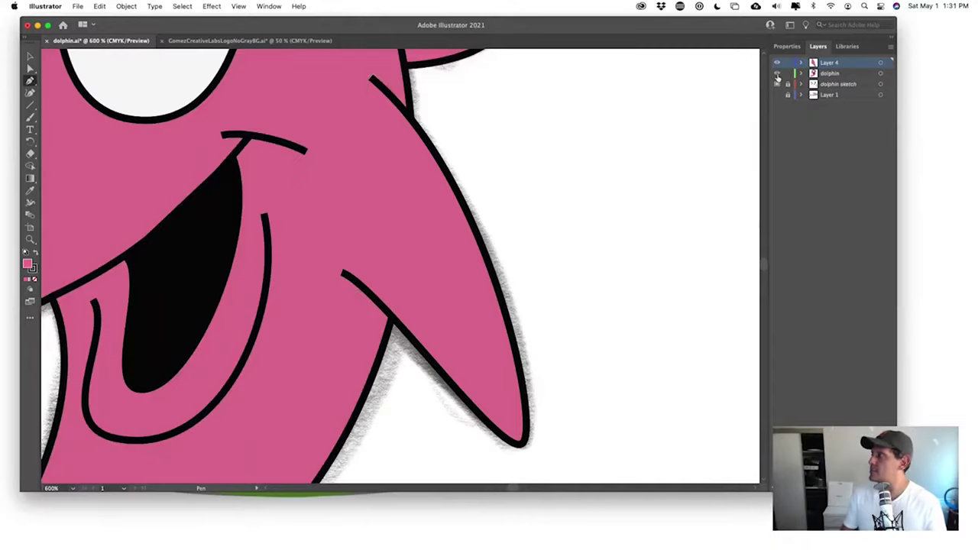
- Zoom out and move the new fin art into the dolphin layer
{"action": "key", "text": "super+minus"}
{"action": "key", "text": "super+minus"}
{"action": "key", "text": "super+minus"}
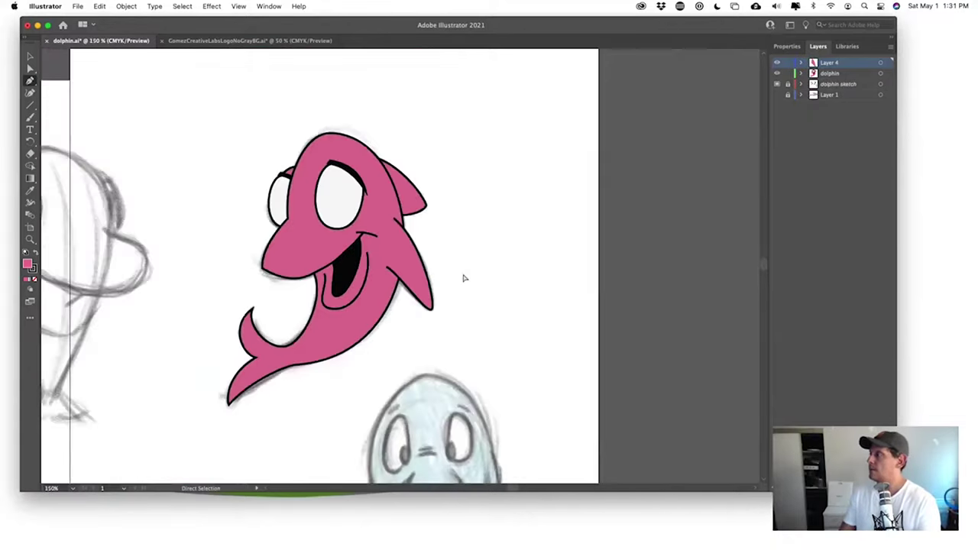
{"action": "scroll", "coordinate": [450, 298], "scroll_direction": "left", "scroll_amount": 5}
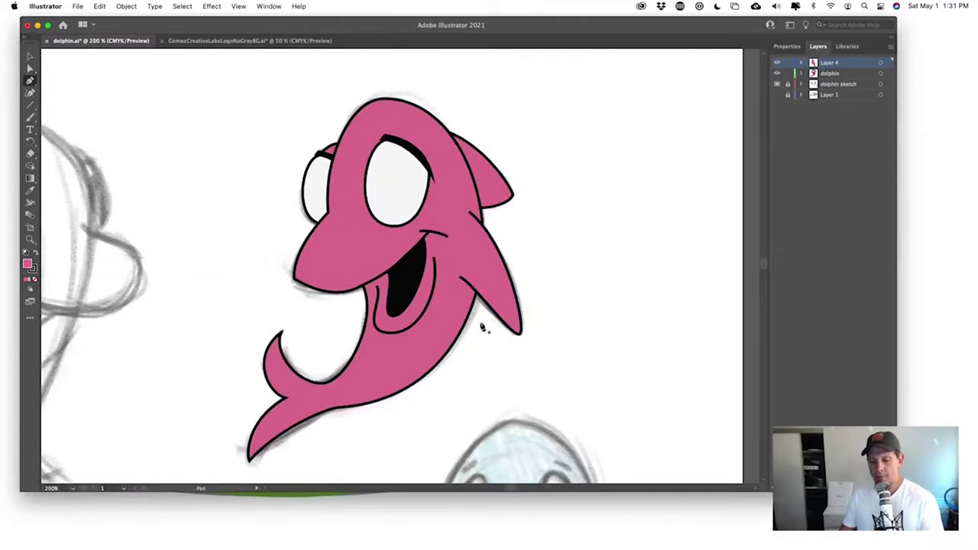
{"action": "key", "text": "v"}
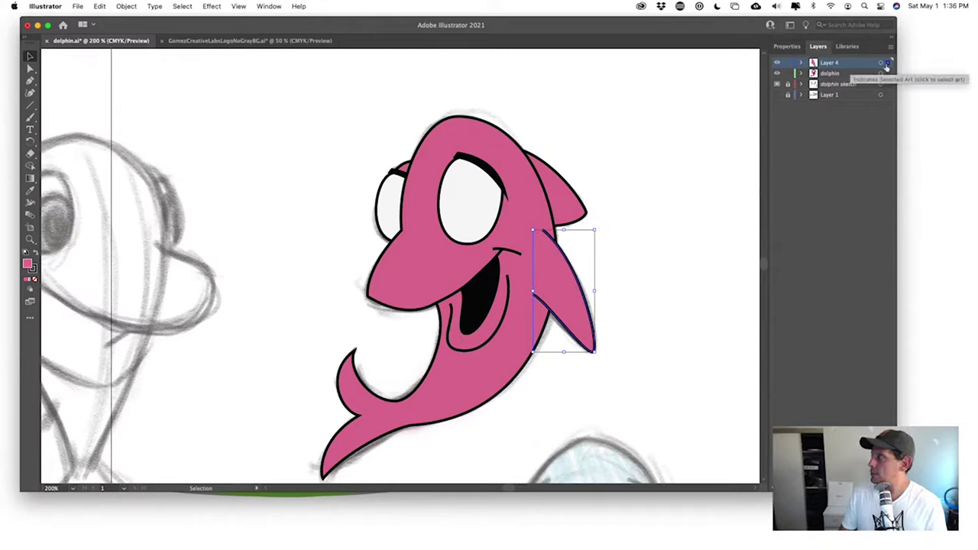
{"action": "left_click_drag", "start_coordinate": [887, 65], "coordinate": [888, 75]}
{"action": "left_click", "coordinate": [674, 242]}
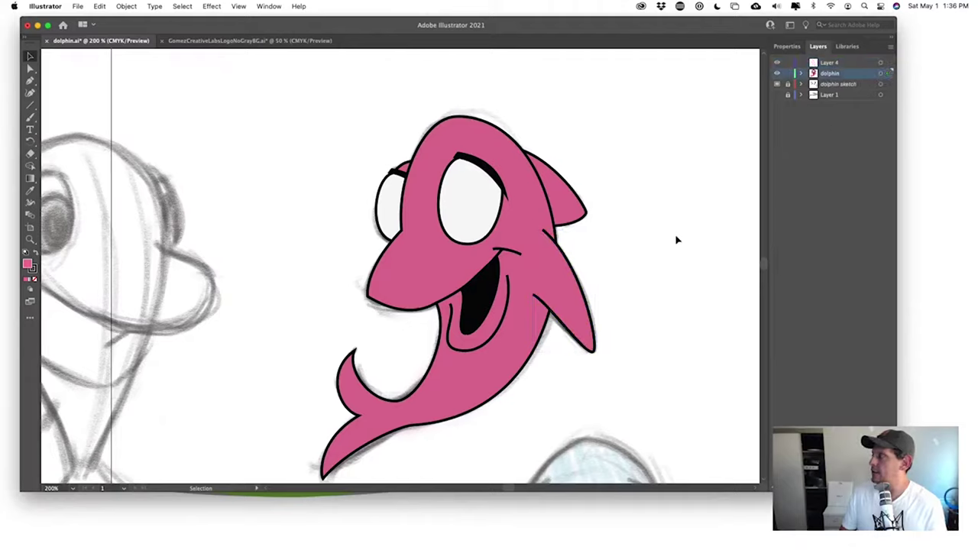
- Hide the dolphin layer, zoom to 800% on the sketched eye, and make black the fill
{"action": "left_click", "coordinate": [777, 74]}
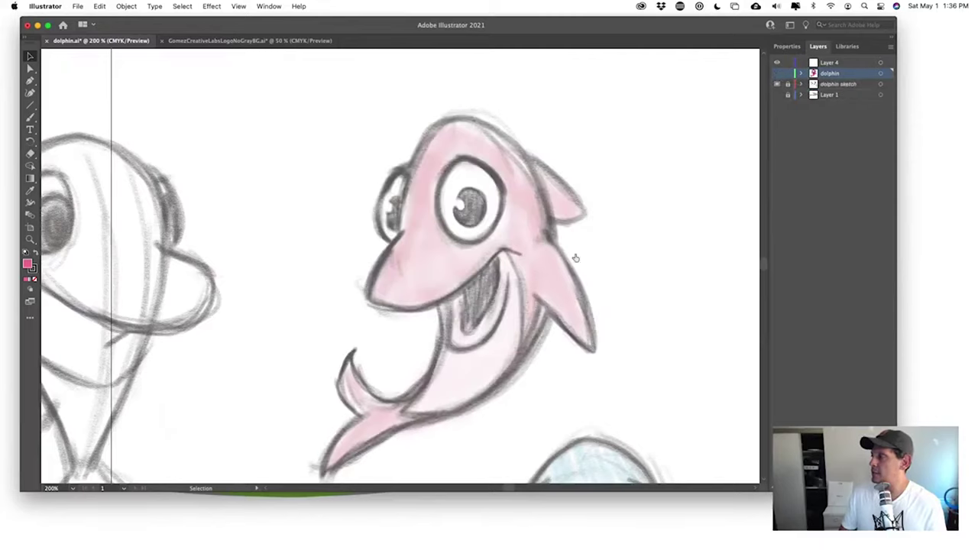
{"action": "scroll", "coordinate": [509, 270], "scroll_direction": "up", "scroll_amount": 5}
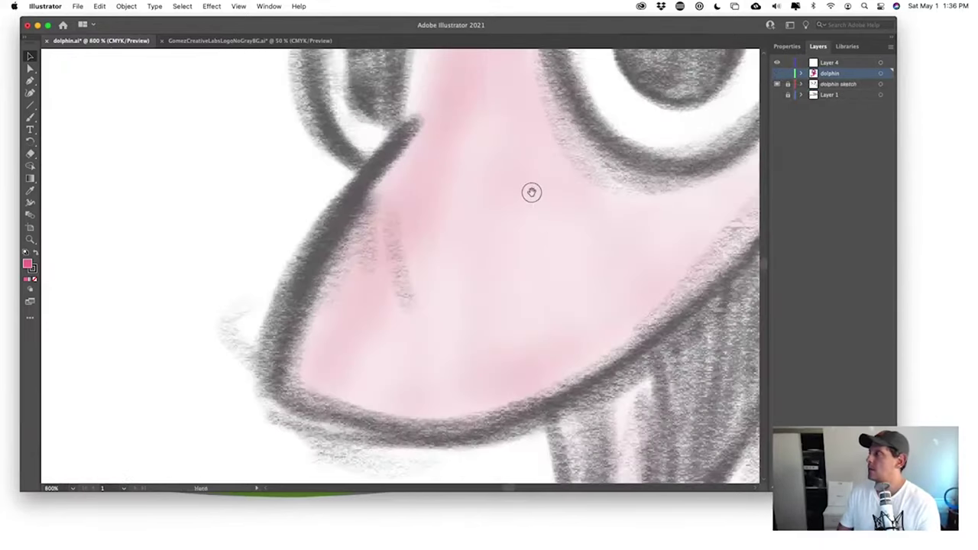
{"action": "left_click_drag", "start_coordinate": [531, 192], "coordinate": [408, 368]}
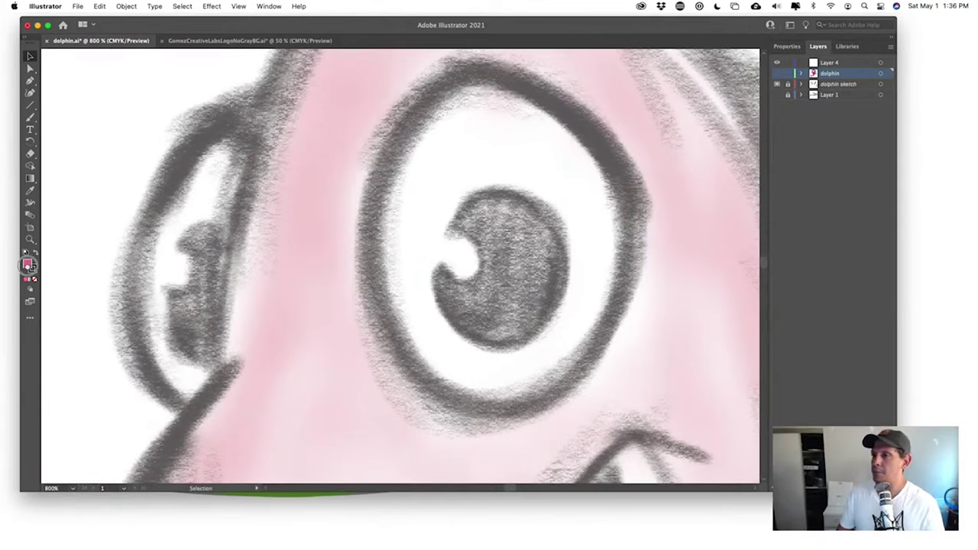
{"action": "left_click", "coordinate": [33, 268]}
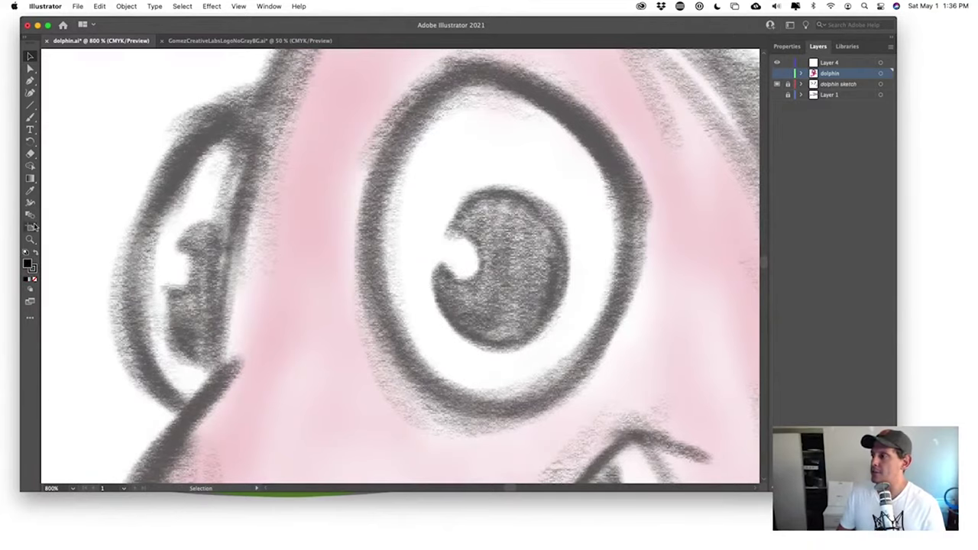
{"action": "scroll", "coordinate": [28, 125], "scroll_direction": "right", "scroll_amount": 3}
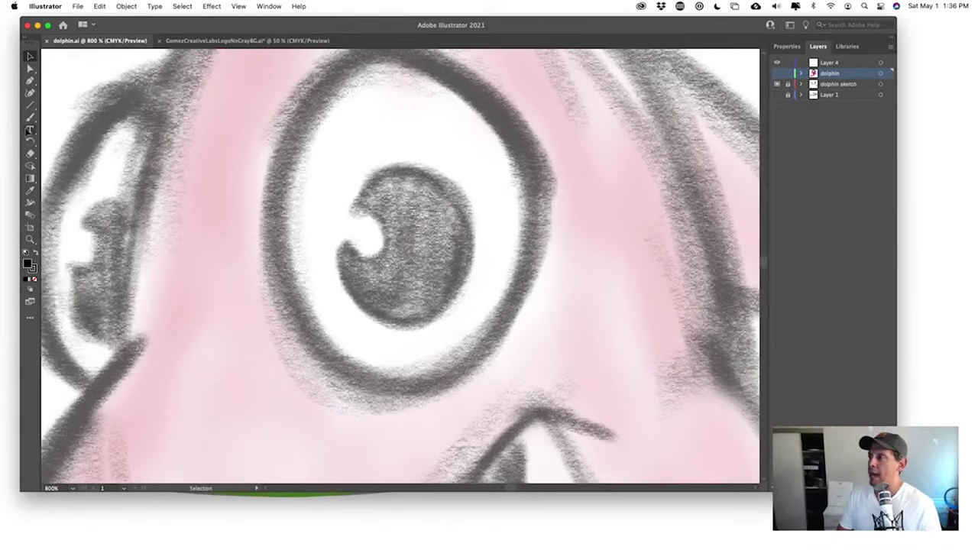
- Draw a black pupil ellipse on Layer 4 and move it aside
{"action": "left_click", "coordinate": [31, 105]}
{"action": "left_click_drag", "start_coordinate": [31, 105], "coordinate": [76, 119]}
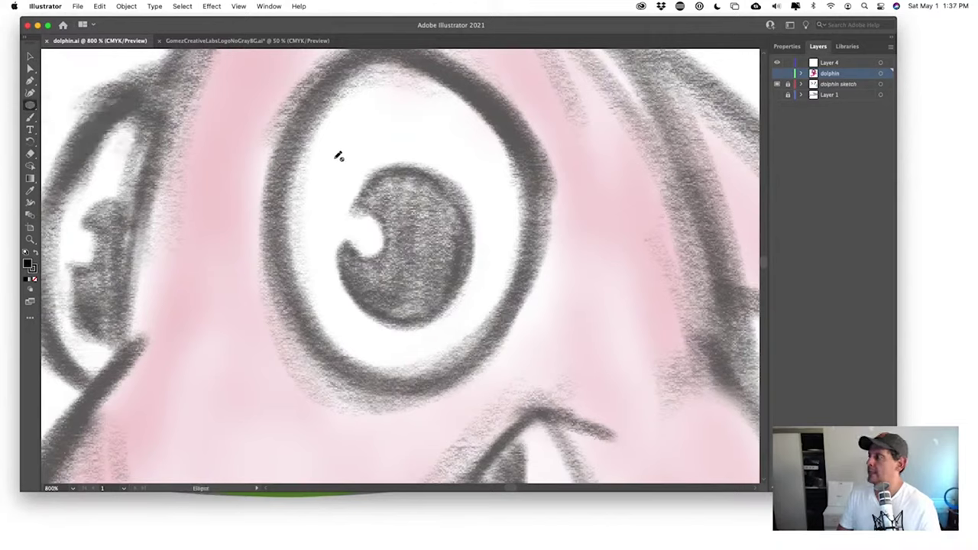
{"action": "left_click", "coordinate": [858, 65]}
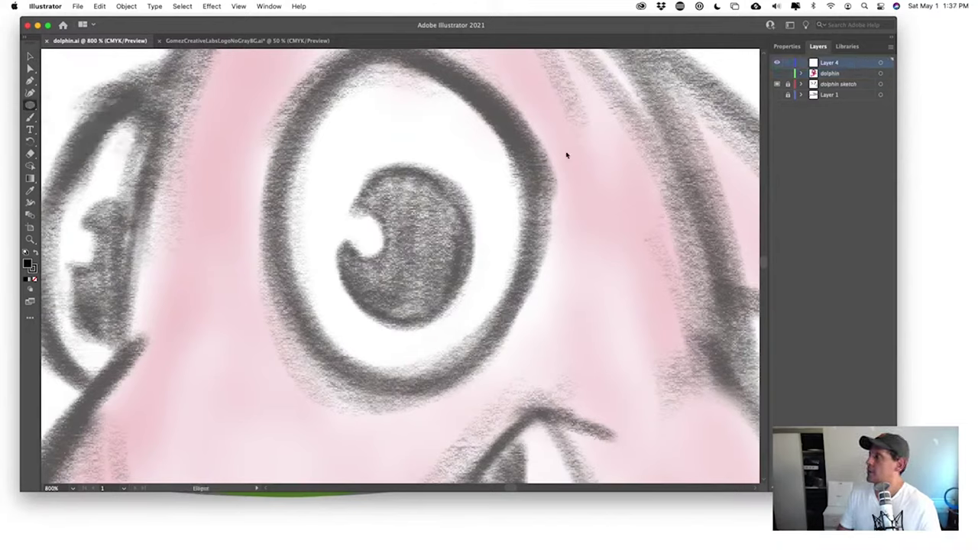
{"action": "mouse_move", "coordinate": [327, 153]}
{"action": "left_mouse_down"}
{"action": "mouse_move", "coordinate": [432, 306]}
{"action": "mouse_move", "coordinate": [469, 327]}
{"action": "left_mouse_up"}
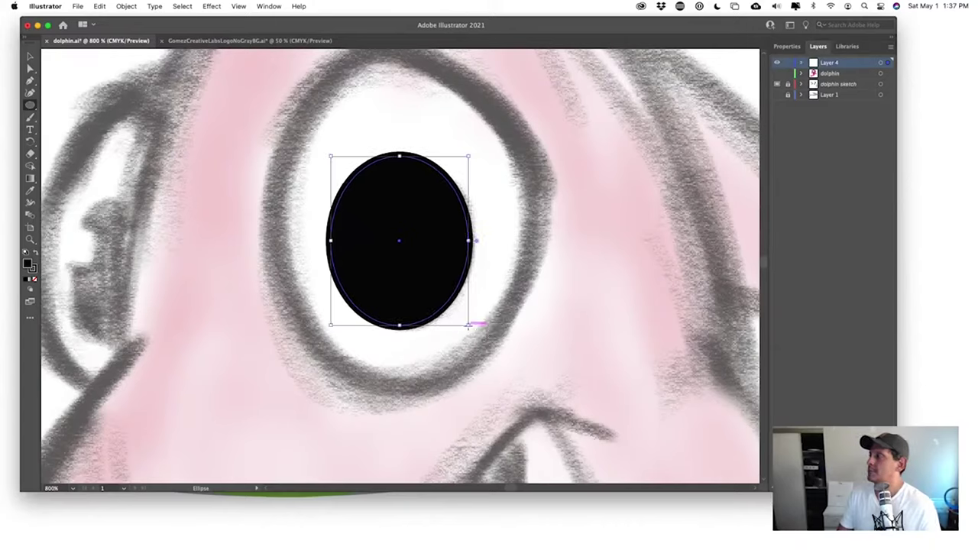
{"action": "key", "text": "v"}
{"action": "left_click_drag", "start_coordinate": [415, 288], "coordinate": [681, 284]}
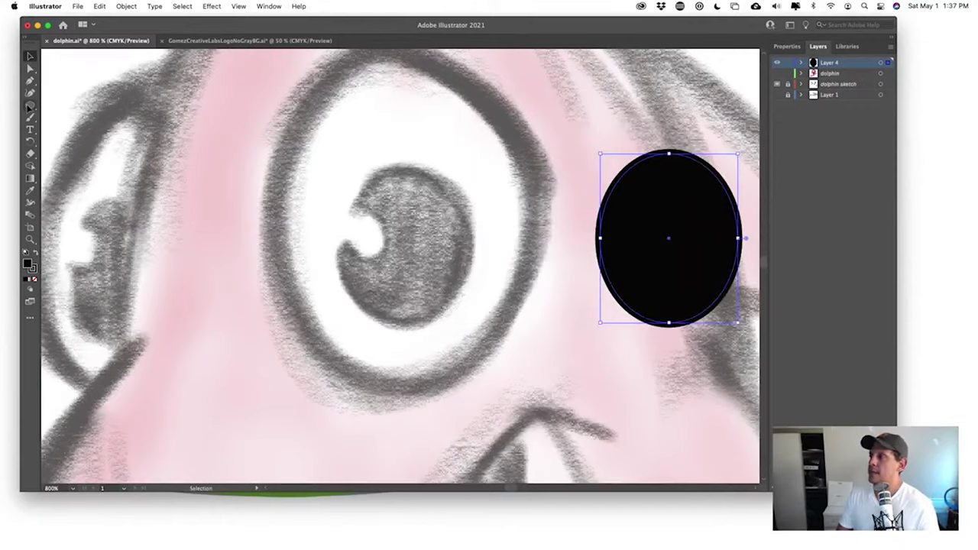
- Draw a small highlight circle and set both shapes' strokes to None
{"action": "left_click", "coordinate": [30, 106]}
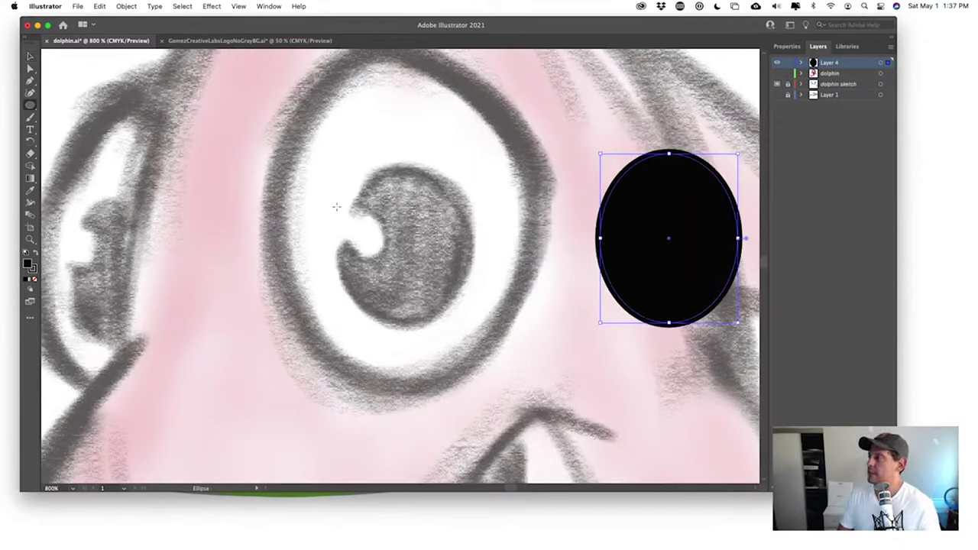
{"action": "left_click_drag", "start_coordinate": [327, 198], "coordinate": [372, 242]}
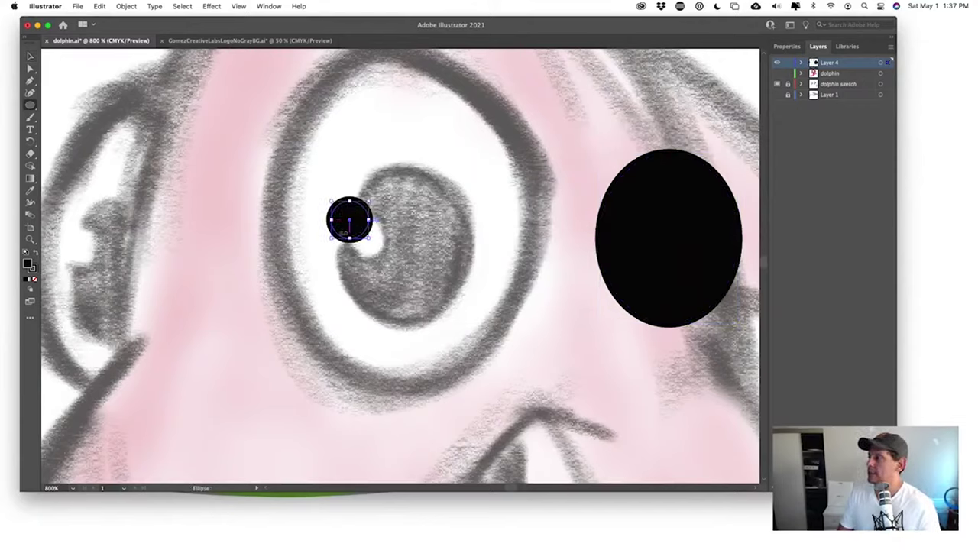
{"action": "left_click", "coordinate": [33, 270]}
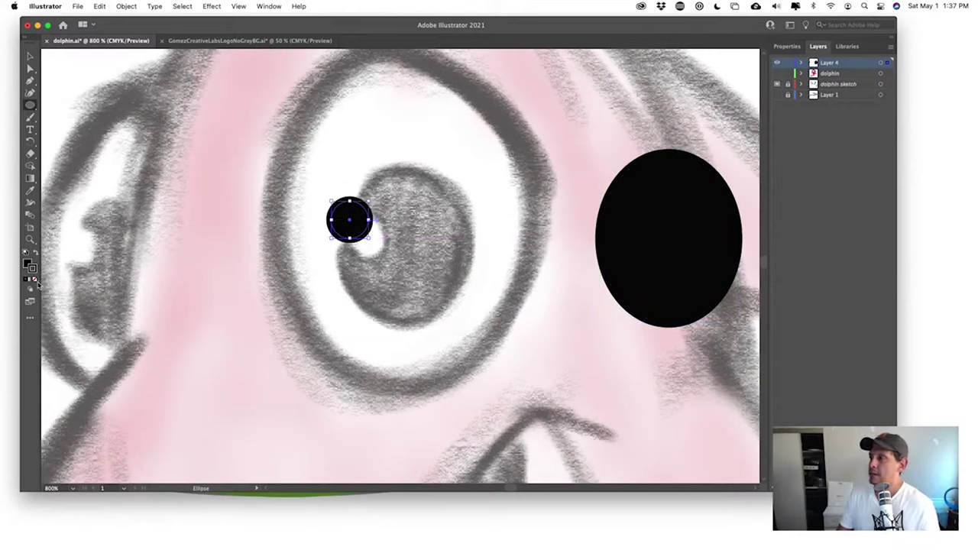
{"action": "left_click", "coordinate": [34, 280]}
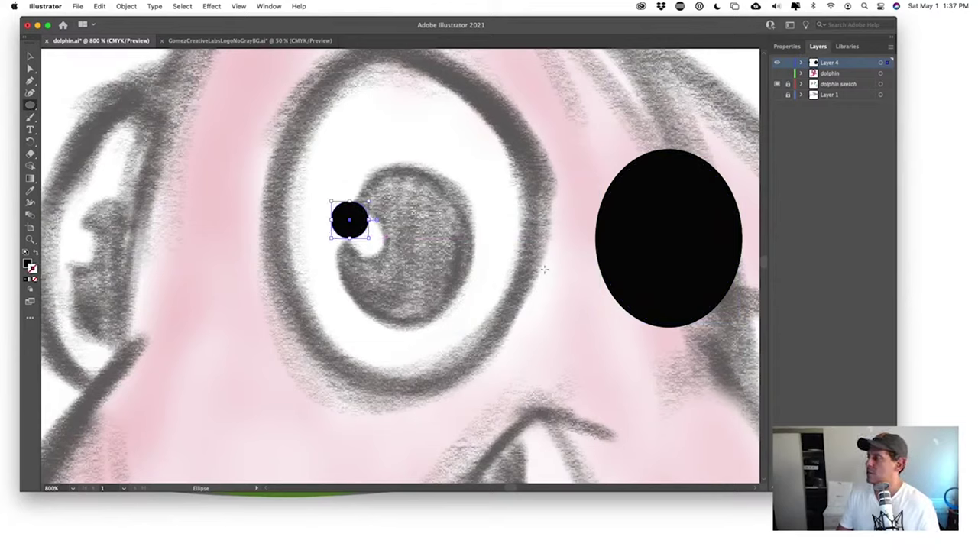
{"action": "key", "text": "v"}
{"action": "left_click", "coordinate": [648, 262]}
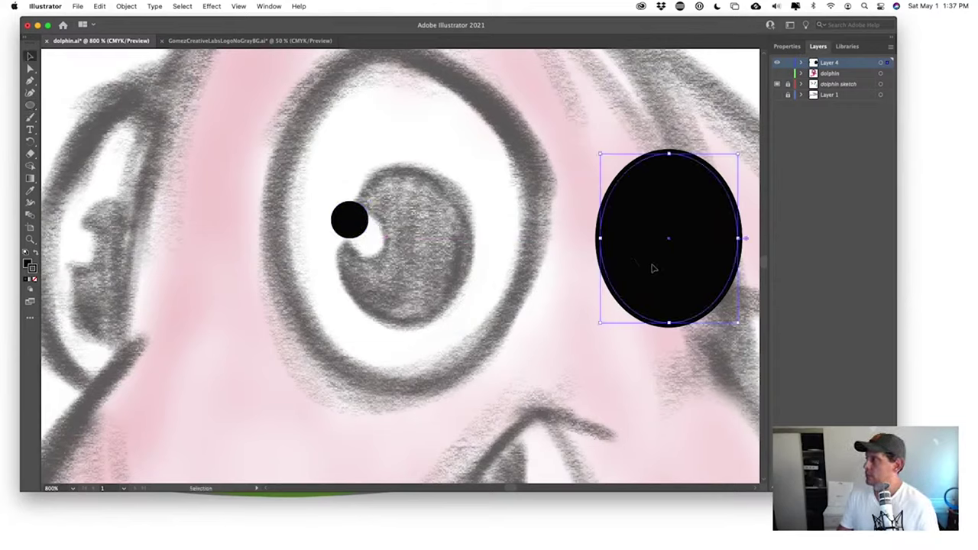
{"action": "left_click", "coordinate": [34, 281]}
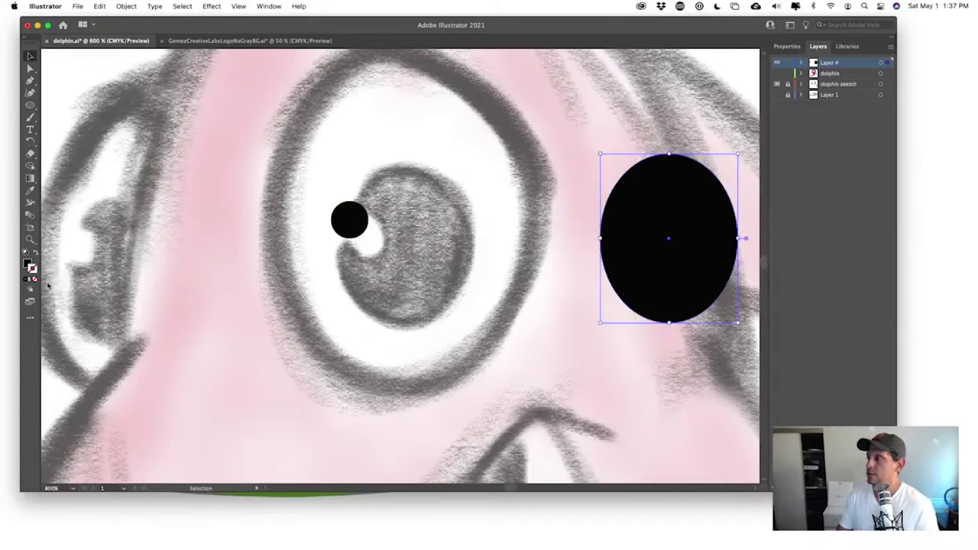
- Place the small circle on the sketched pupil, fill it pink, and enlarge it to 8.58 pt
{"action": "left_click_drag", "start_coordinate": [350, 229], "coordinate": [365, 241]}
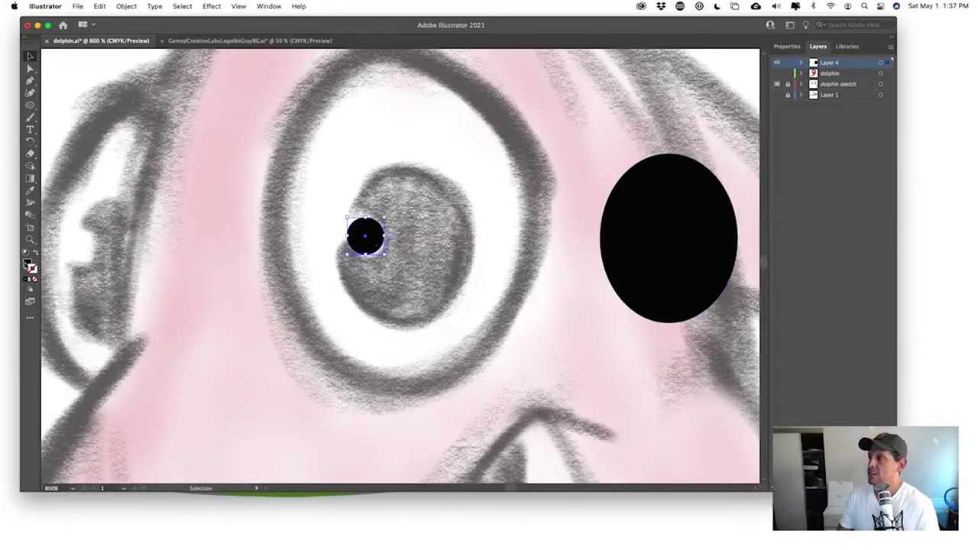
{"action": "double_click", "coordinate": [28, 264]}
{"action": "left_click", "coordinate": [413, 258]}
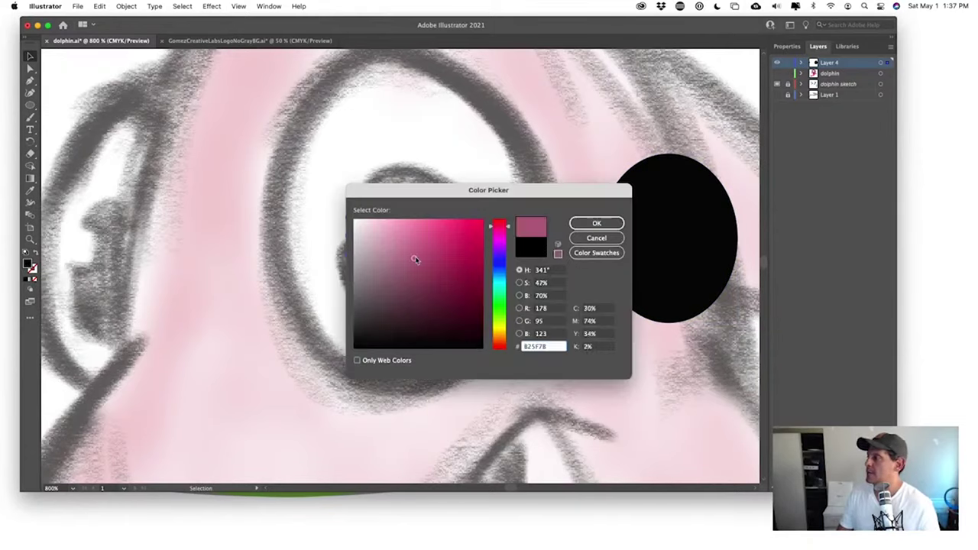
{"action": "left_click", "coordinate": [615, 224]}
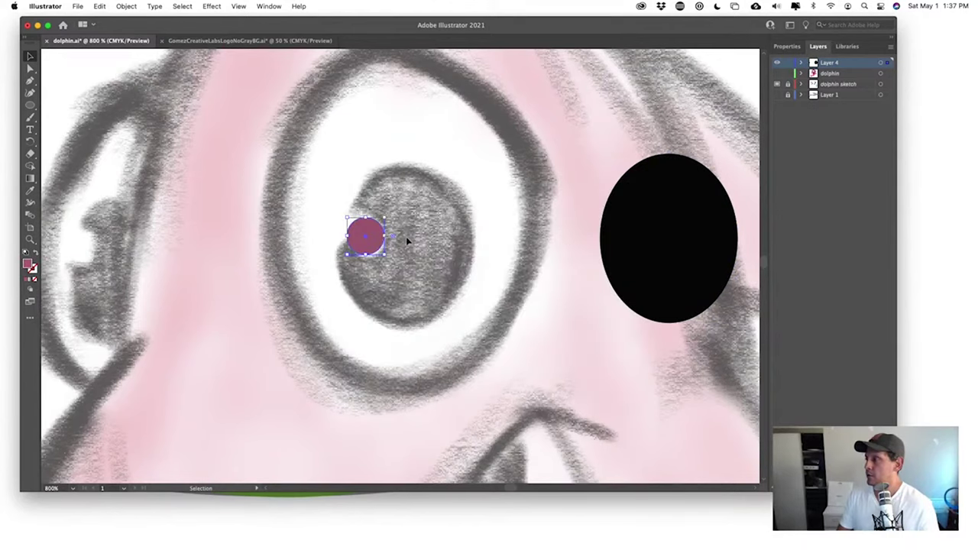
{"action": "scroll", "coordinate": [406, 236], "scroll_direction": "up", "scroll_amount": 3}
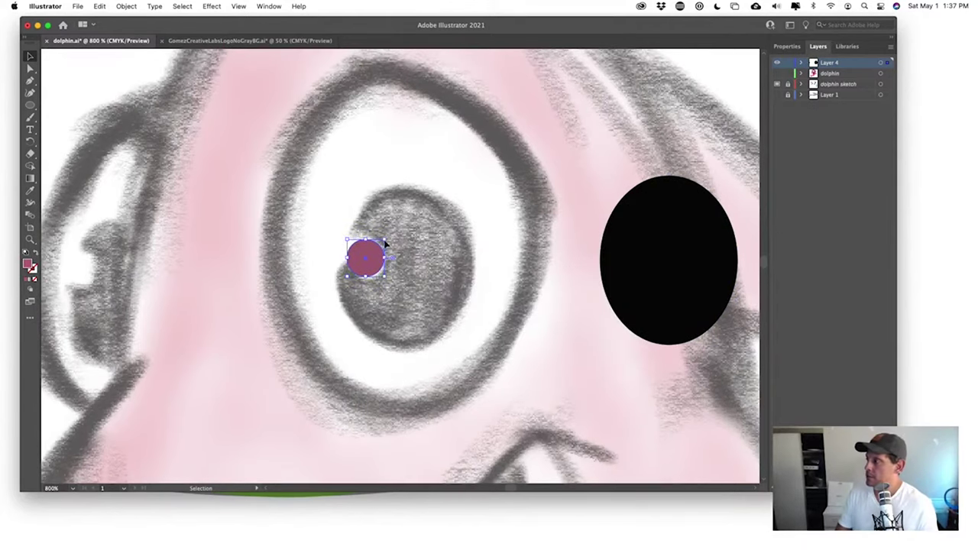
{"action": "left_click_drag", "start_coordinate": [386, 243], "coordinate": [394, 234]}
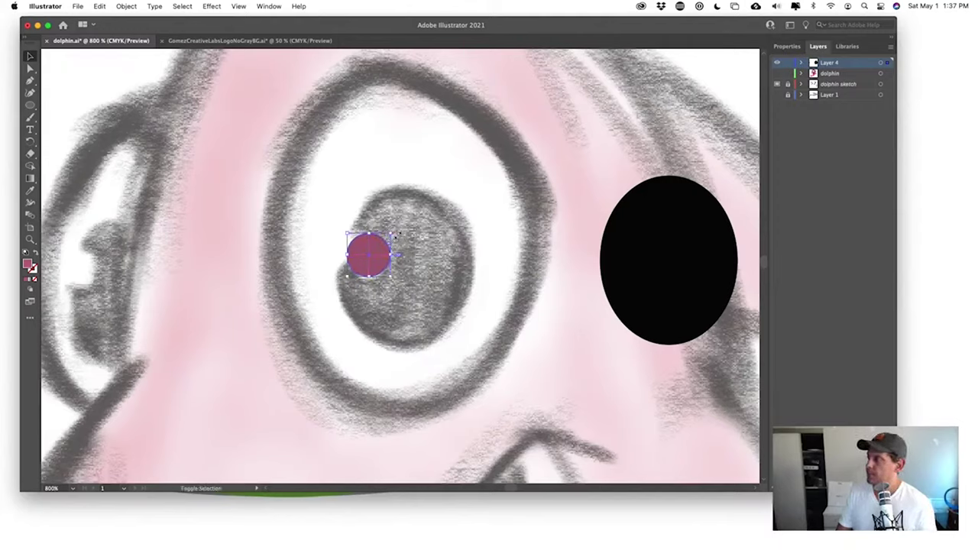
- Move the black ellipse under the circle and give the highlight a white fill
{"action": "left_click_drag", "start_coordinate": [659, 298], "coordinate": [393, 304]}
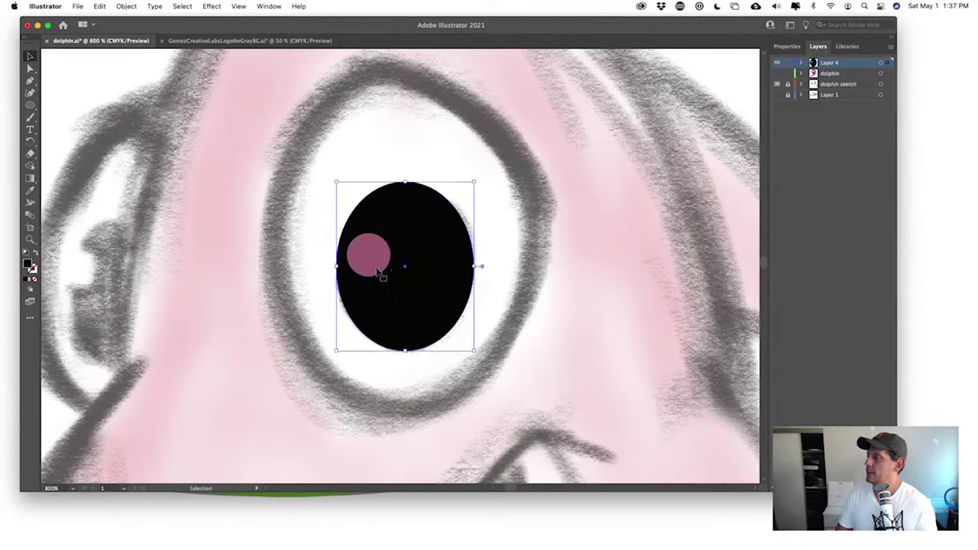
{"action": "left_click_drag", "start_coordinate": [376, 266], "coordinate": [350, 218]}
{"action": "double_click", "coordinate": [28, 264]}
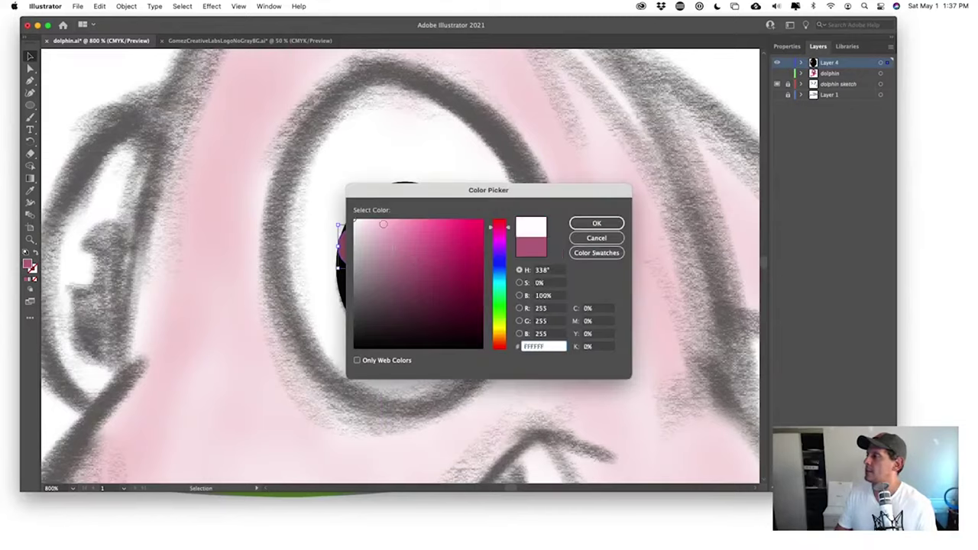
{"action": "left_click", "coordinate": [597, 224]}
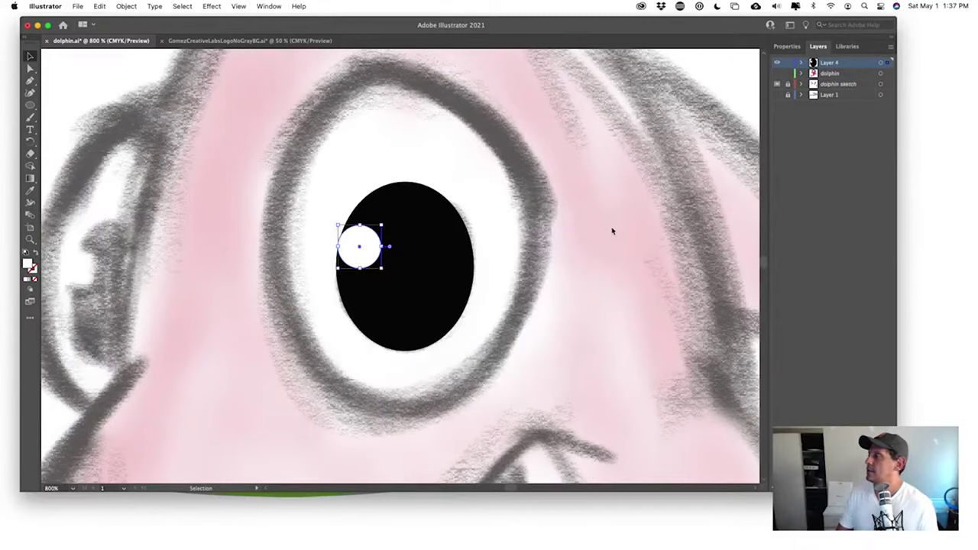
{"action": "left_click", "coordinate": [537, 315]}
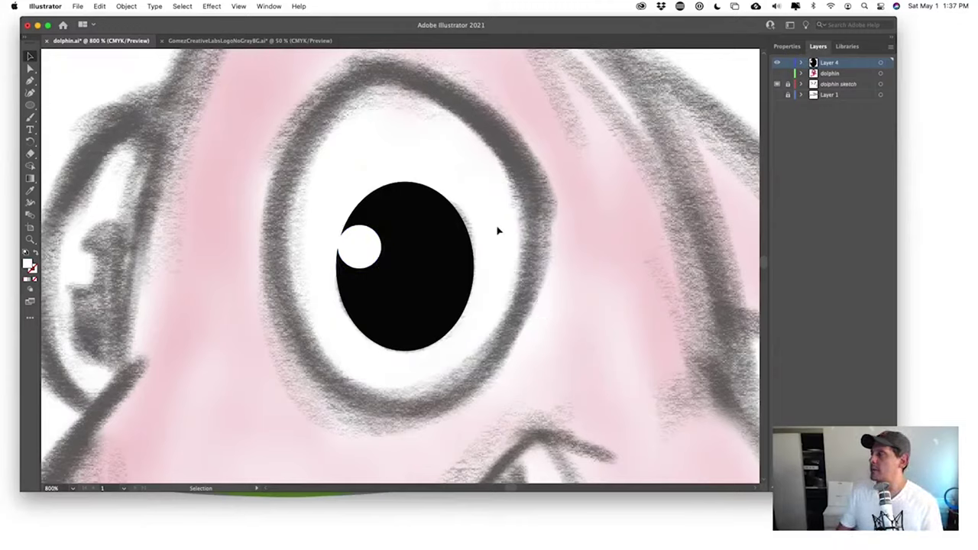
- Show the dolphin layer and fill the isolated eye white with pale pink EDD1E9
{"action": "left_click", "coordinate": [777, 72]}
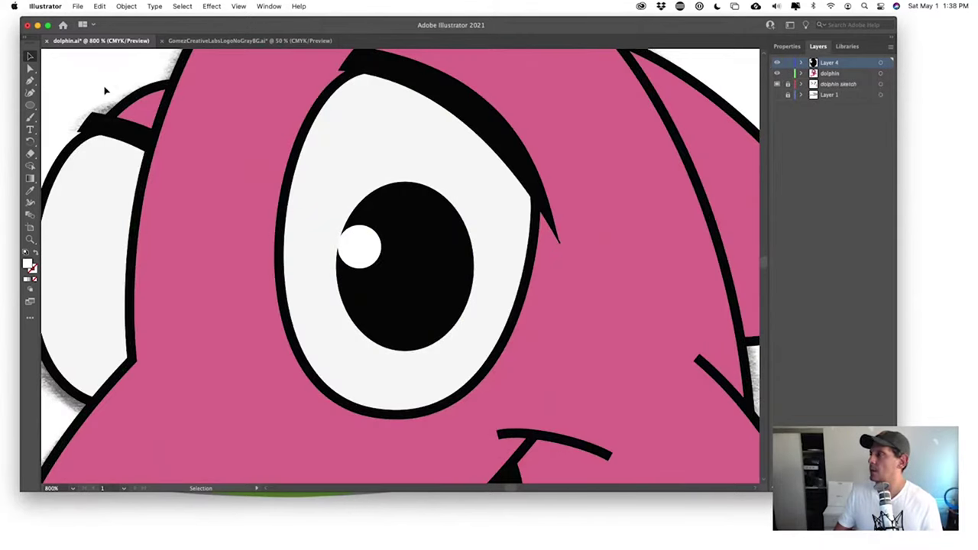
{"action": "left_click", "coordinate": [333, 188]}
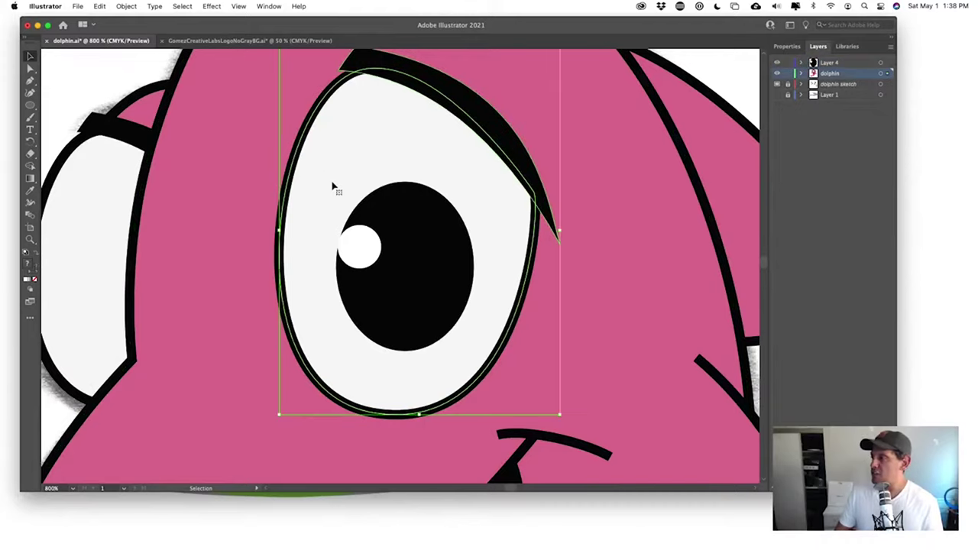
{"action": "double_click", "coordinate": [362, 173]}
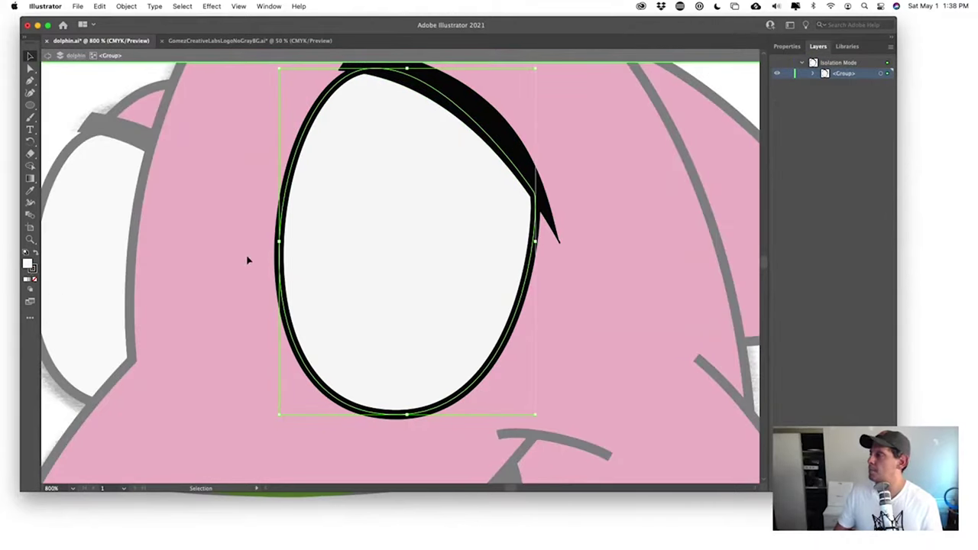
{"action": "double_click", "coordinate": [29, 264]}
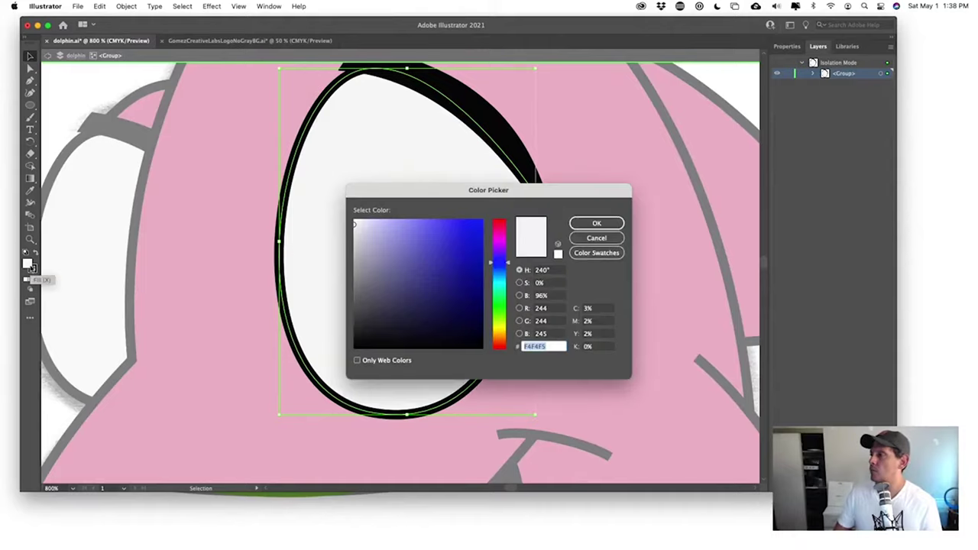
{"action": "left_click", "coordinate": [360, 245]}
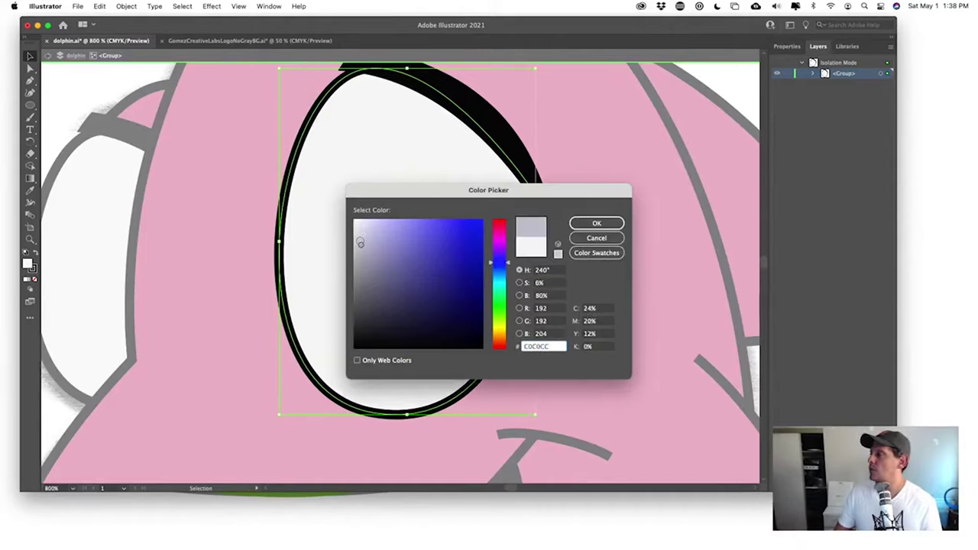
{"action": "left_click_drag", "start_coordinate": [360, 242], "coordinate": [361, 230]}
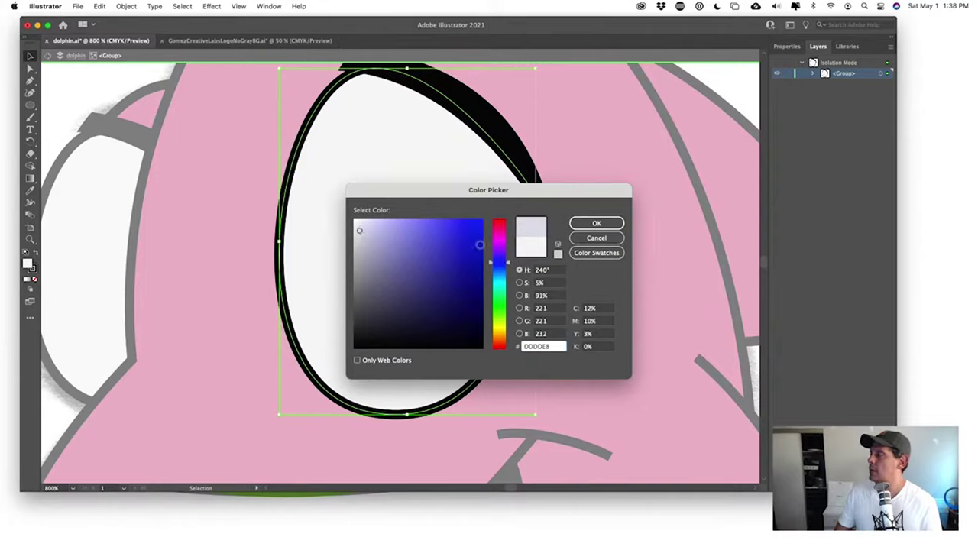
{"action": "left_click_drag", "start_coordinate": [504, 243], "coordinate": [494, 240]}
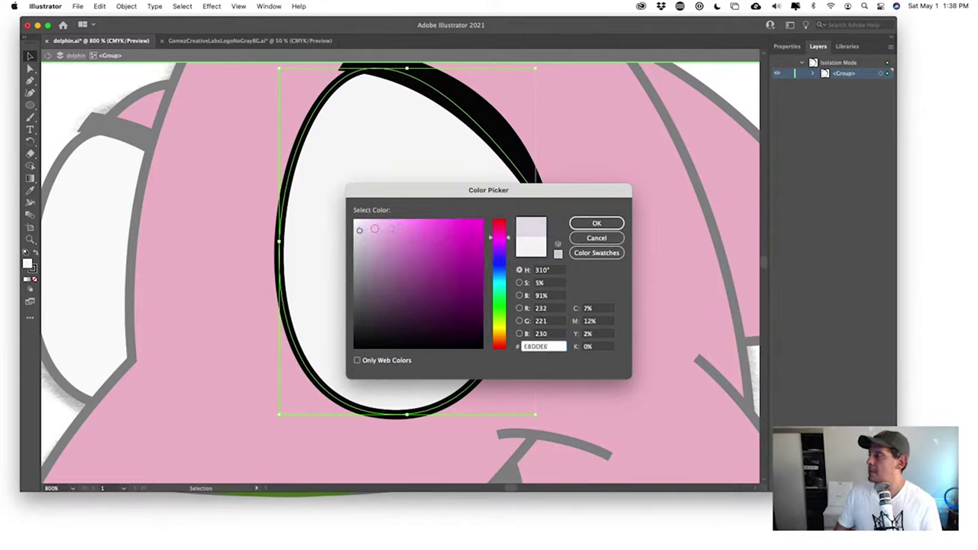
{"action": "left_click", "coordinate": [370, 228]}
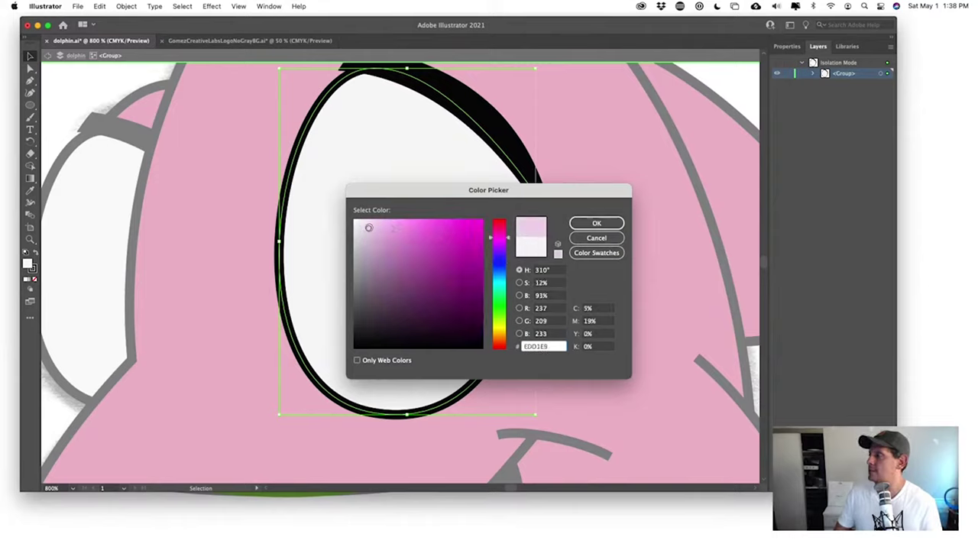
{"action": "left_click", "coordinate": [591, 224]}
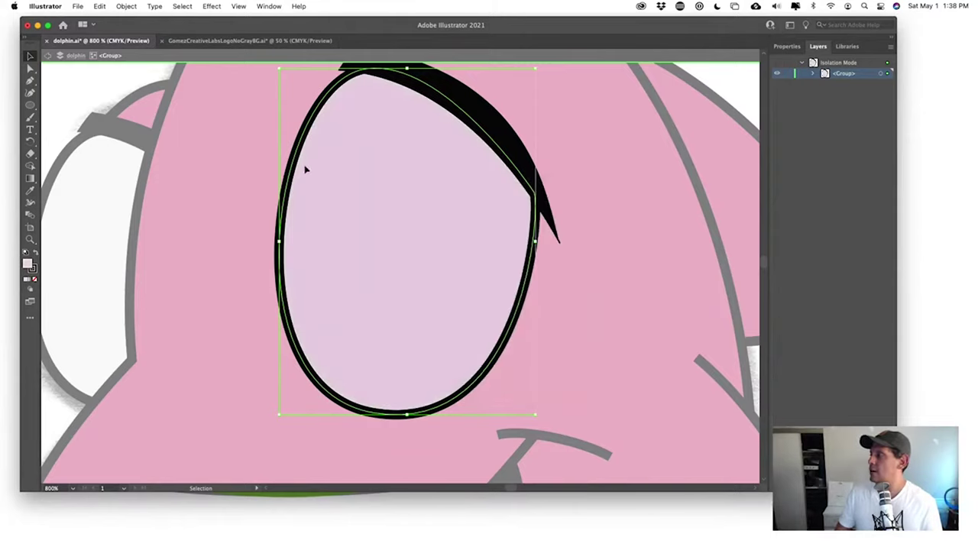
- Exit Isolation Mode and zoom back in on the eye at 600%
{"action": "left_click", "coordinate": [49, 58]}
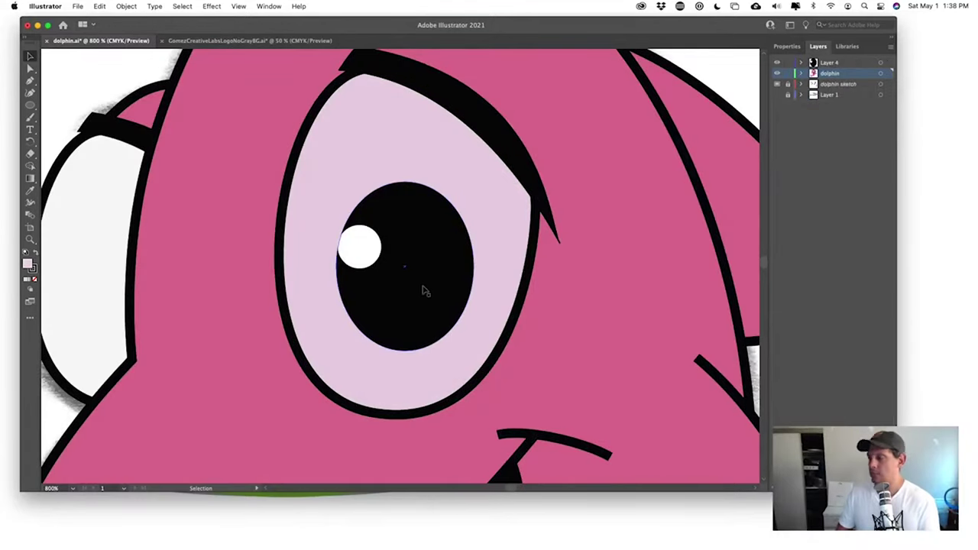
{"action": "key", "text": "super+minus"}
{"action": "key", "text": "super+minus"}
{"action": "key", "text": "super+minus"}
{"action": "key", "text": "super+equal"}
{"action": "key", "text": "super+equal"}
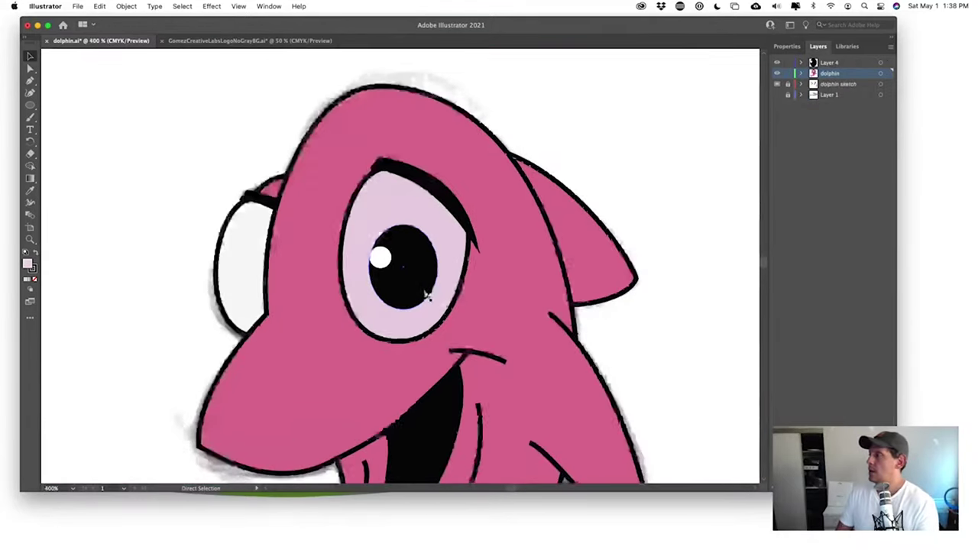
- Try deleting the right eye's pupil and highlight, then restore them with undo
{"action": "left_click", "coordinate": [367, 262]}
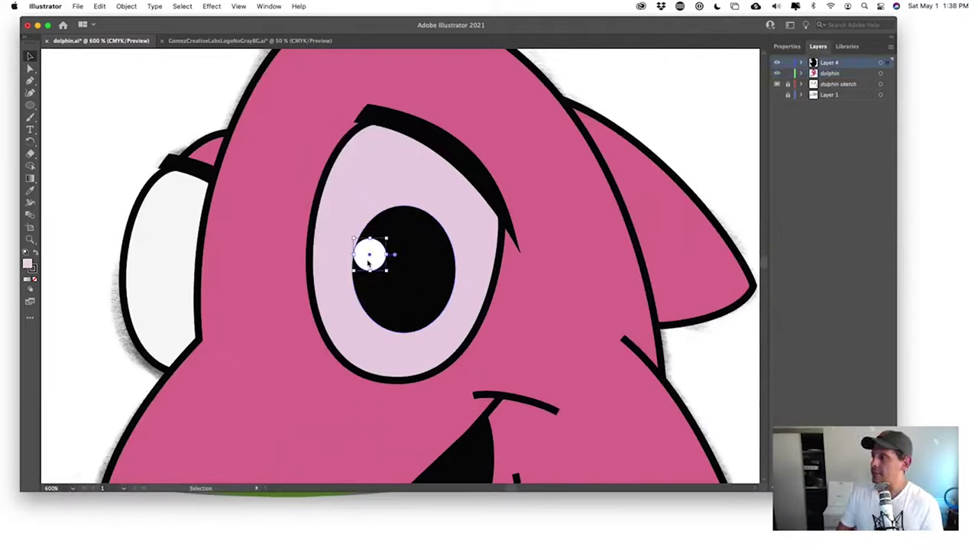
{"action": "left_click", "coordinate": [176, 115]}
{"action": "left_click", "coordinate": [372, 258]}
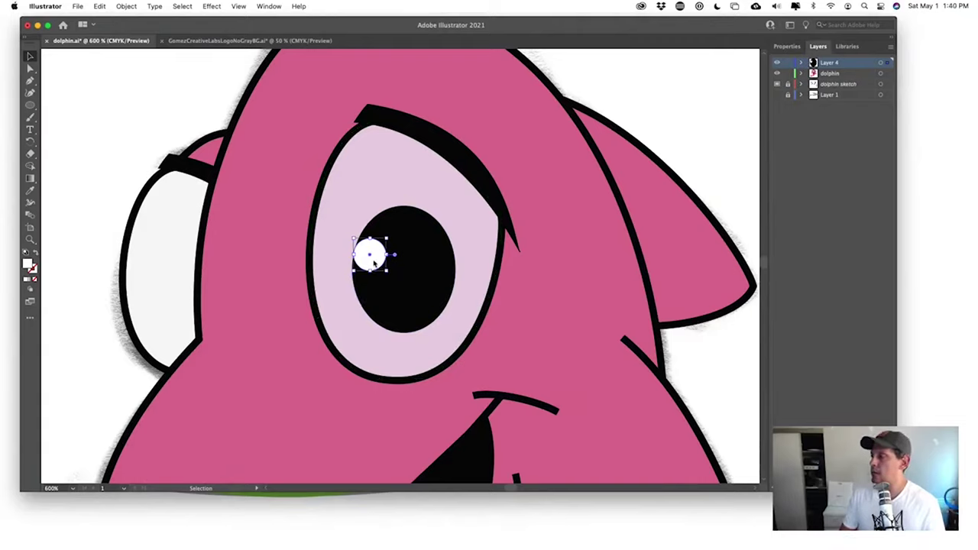
{"action": "left_click", "coordinate": [420, 306]}
{"action": "key", "text": "a"}
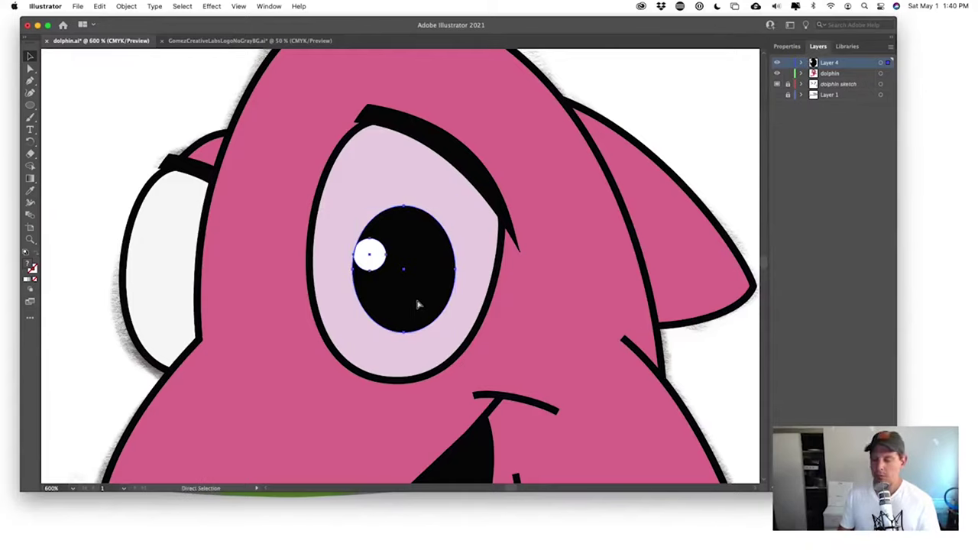
{"action": "key", "text": "Delete"}
{"action": "key", "text": "v"}
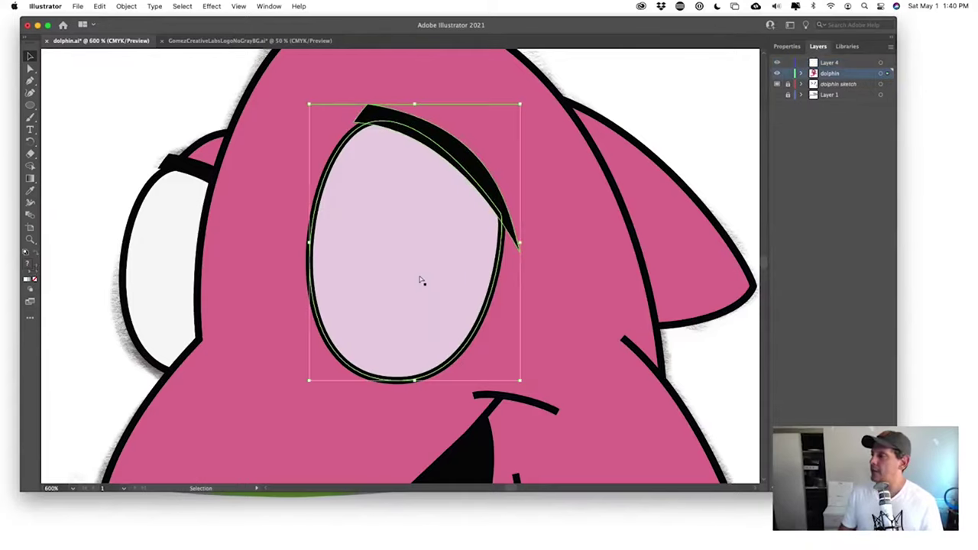
{"action": "double_click", "coordinate": [421, 281]}
{"action": "left_click", "coordinate": [567, 360]}
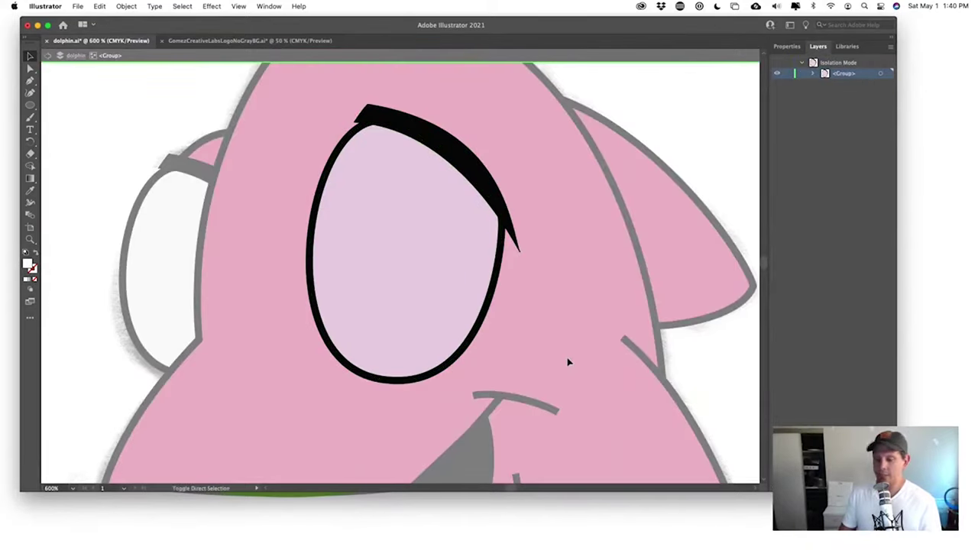
{"action": "key", "text": "super+z"}
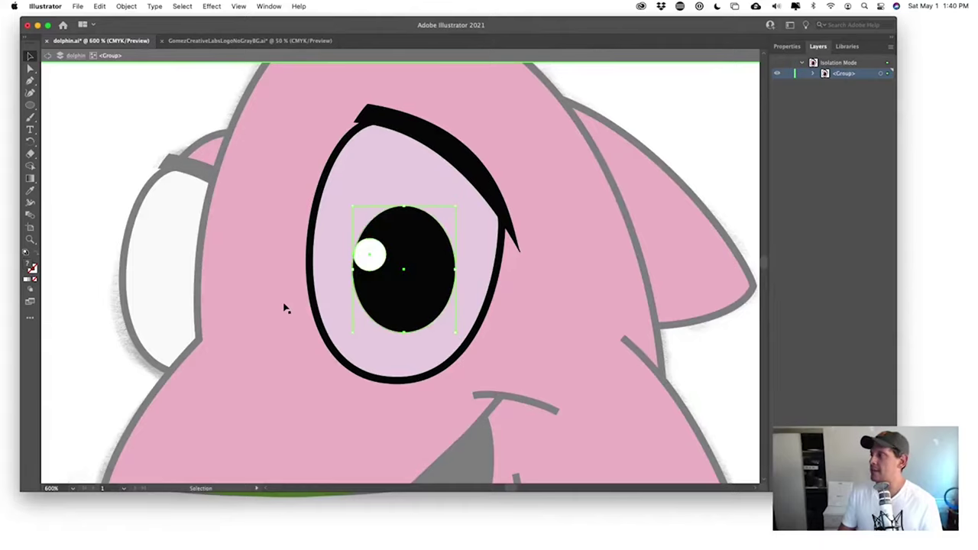
{"action": "double_click", "coordinate": [123, 153]}
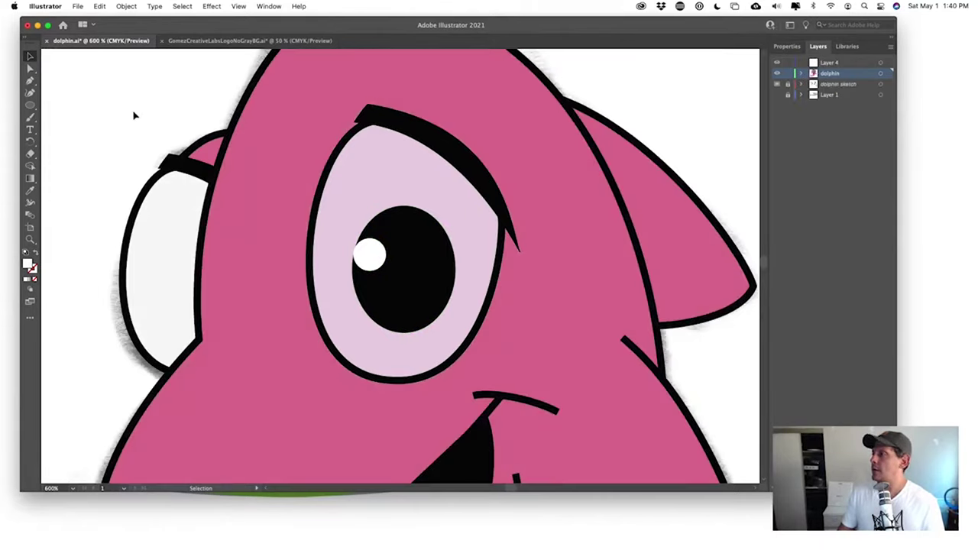
- Try moving the right eye group further right, undoing both moves
{"action": "left_click", "coordinate": [380, 266]}
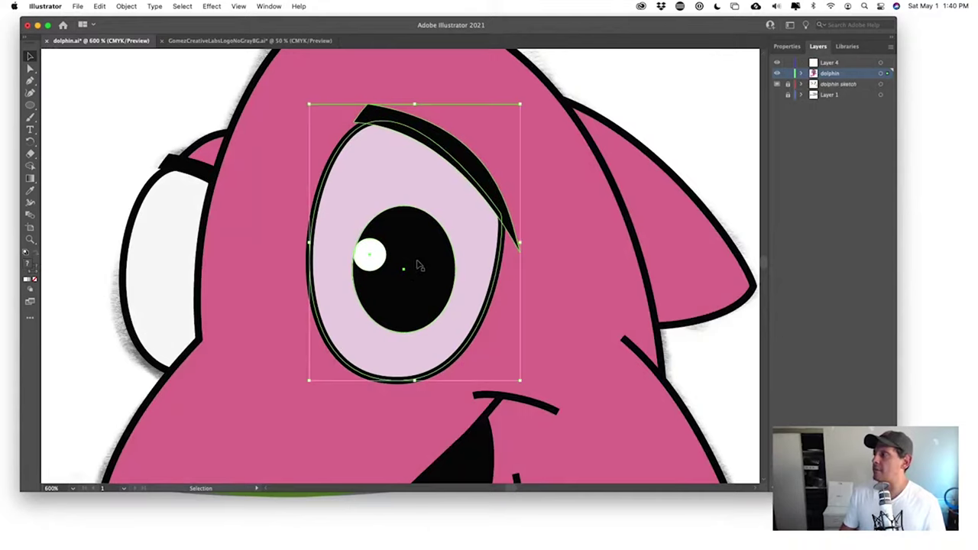
{"action": "left_click_drag", "start_coordinate": [379, 265], "coordinate": [628, 272]}
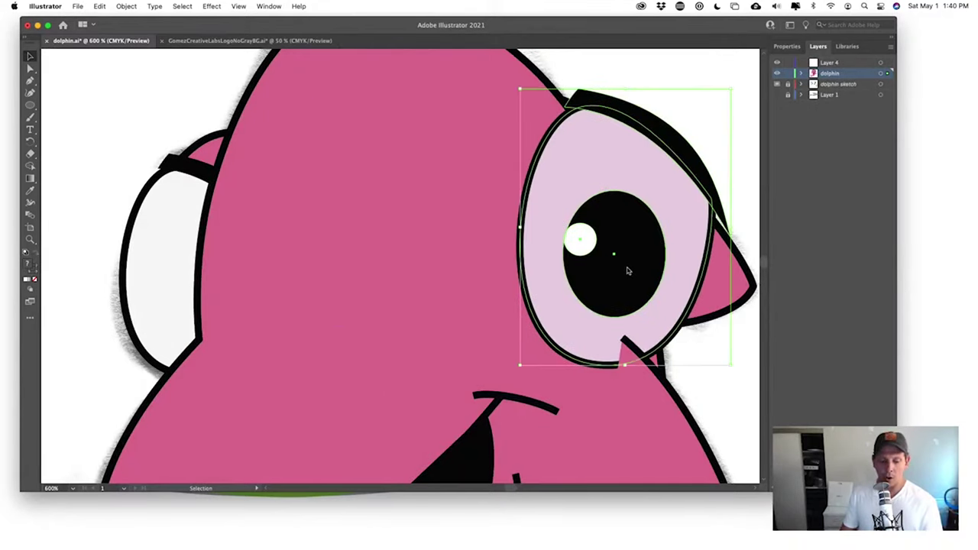
{"action": "key", "text": "super+z"}
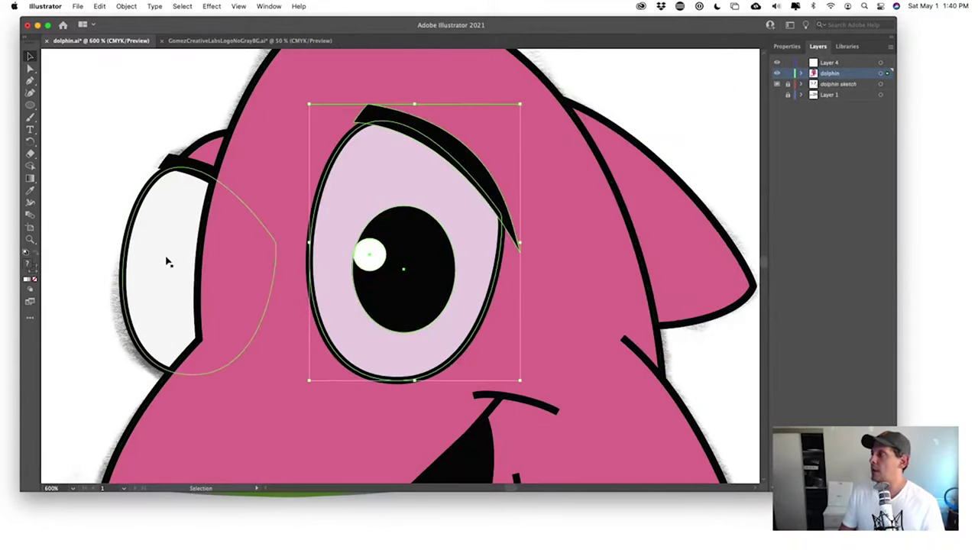
{"action": "left_click_drag", "start_coordinate": [376, 254], "coordinate": [506, 283]}
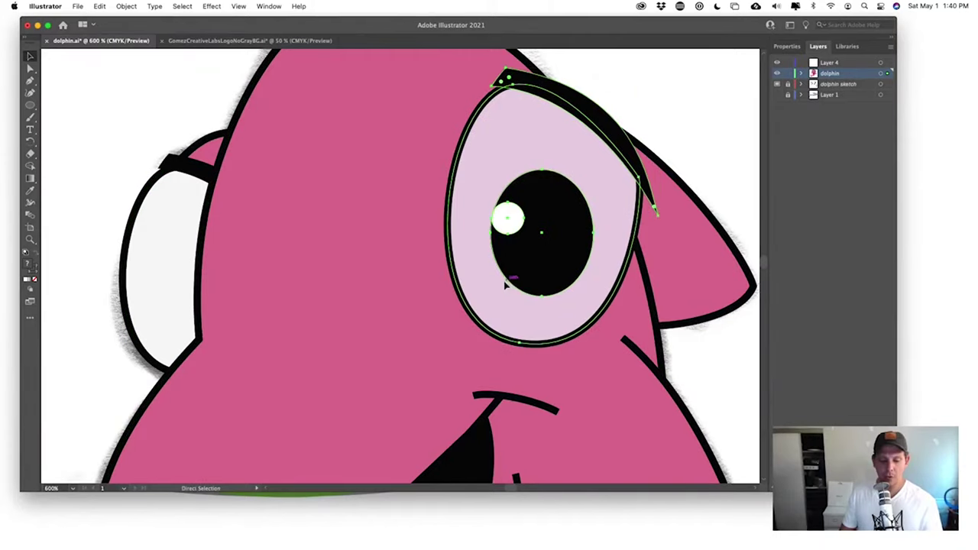
{"action": "key", "text": "super+z"}
- Delete the old left white eye and Alt-drag a copy of the right eye into its place
{"action": "left_click", "coordinate": [162, 265]}
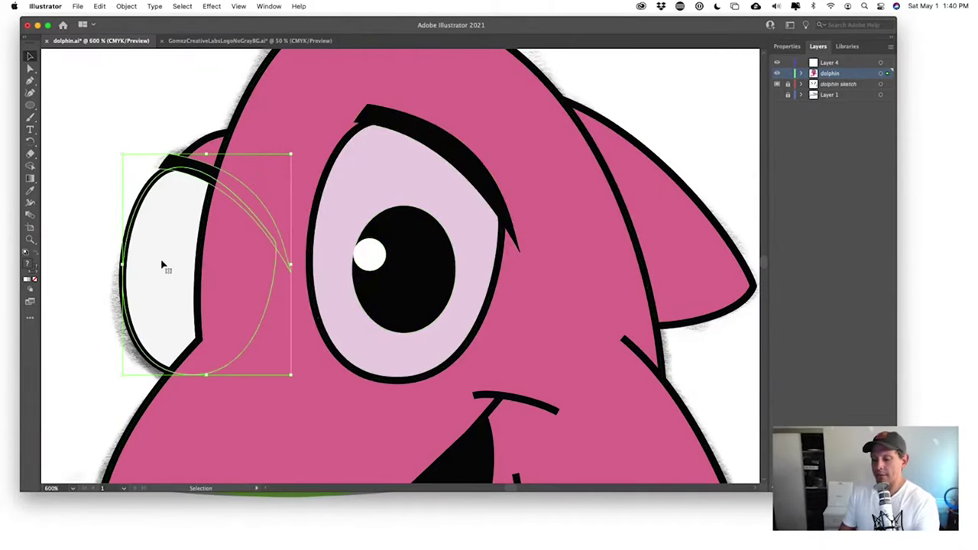
{"action": "key", "text": "Delete"}
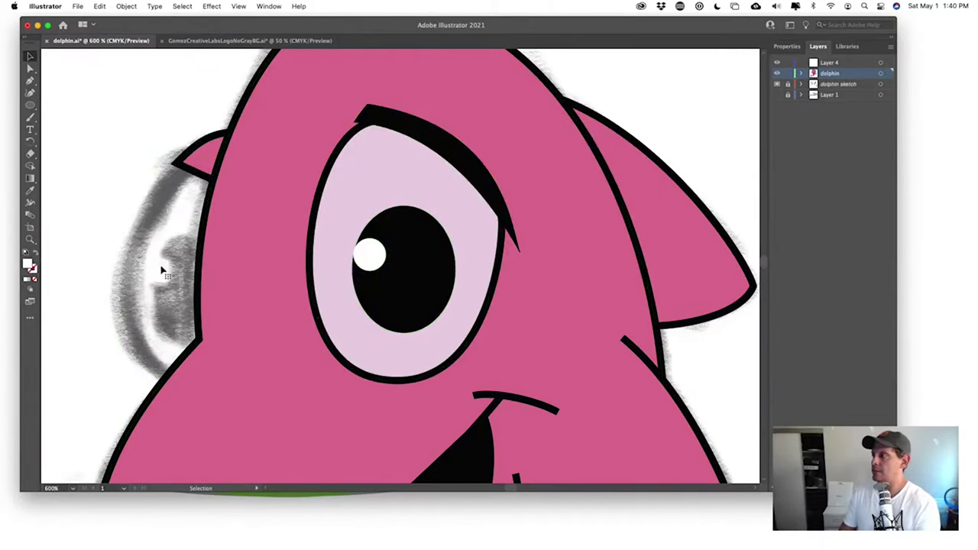
{"action": "left_click", "coordinate": [421, 312]}
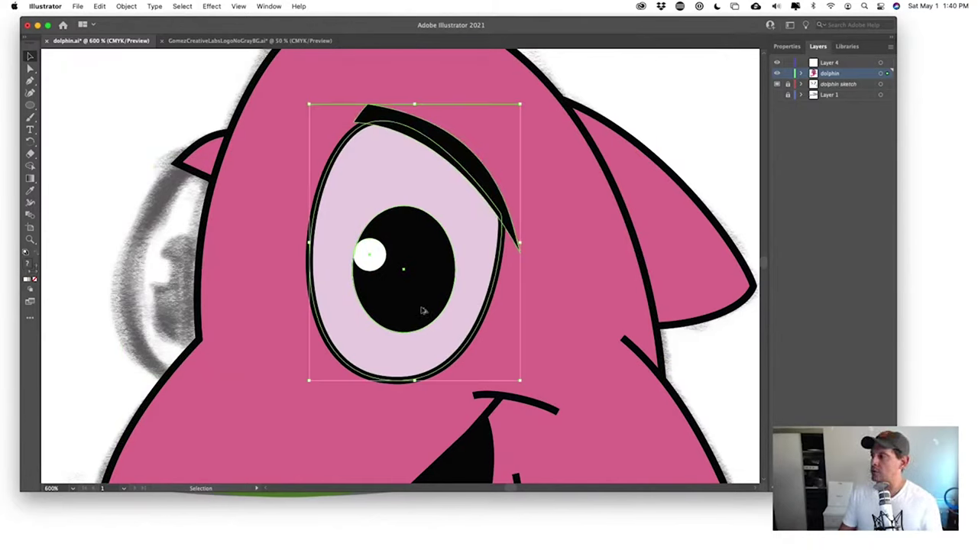
{"action": "left_click_drag", "start_coordinate": [414, 301], "coordinate": [181, 300]}
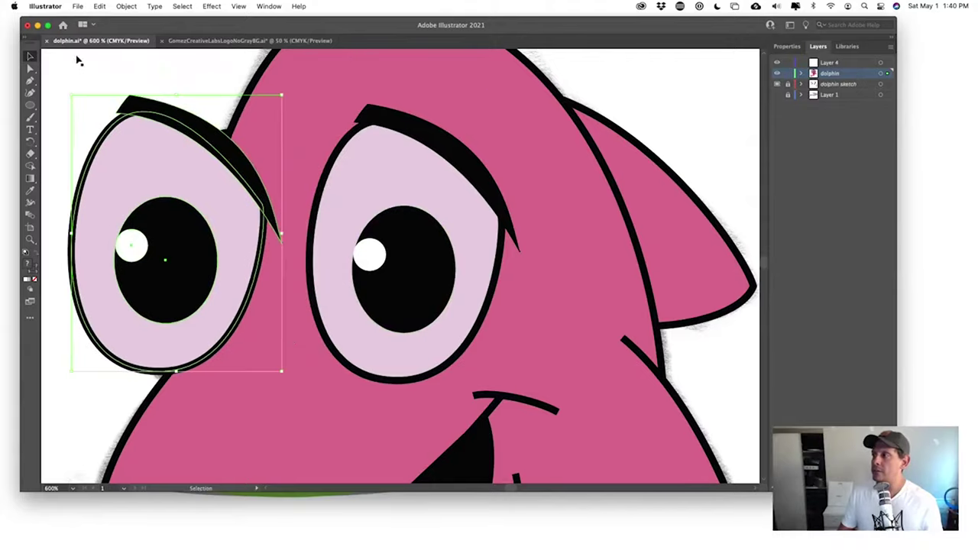
- Resize the copied left eye with its bounding-box handles and tuck it against the head's edge
{"action": "left_click", "coordinate": [99, 7]}
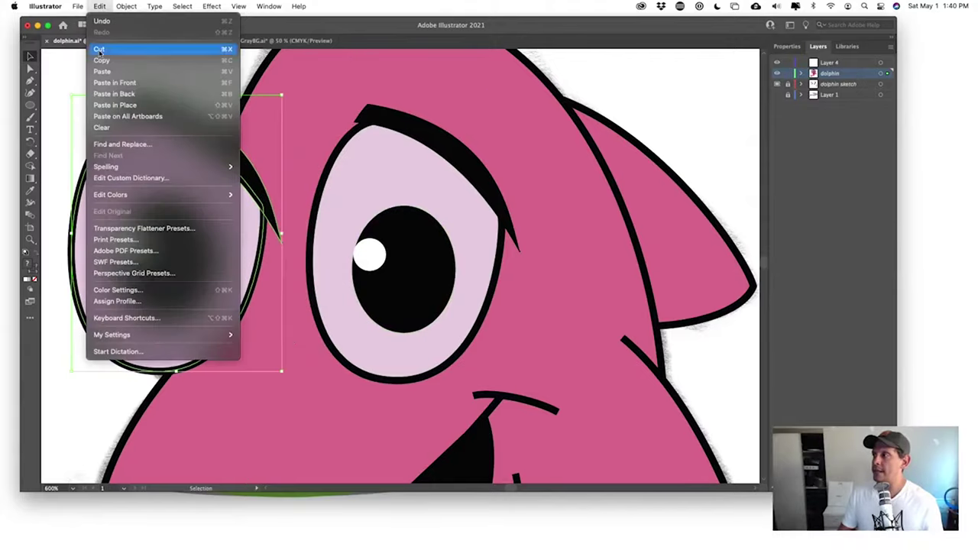
{"action": "left_click", "coordinate": [102, 8]}
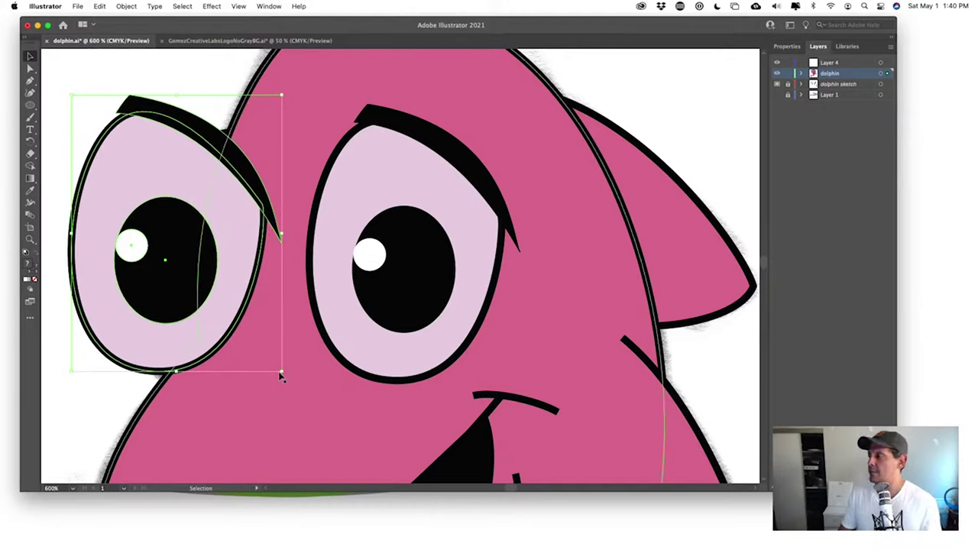
{"action": "left_click_drag", "start_coordinate": [281, 373], "coordinate": [204, 267]}
{"action": "left_click_drag", "start_coordinate": [118, 134], "coordinate": [171, 235]}
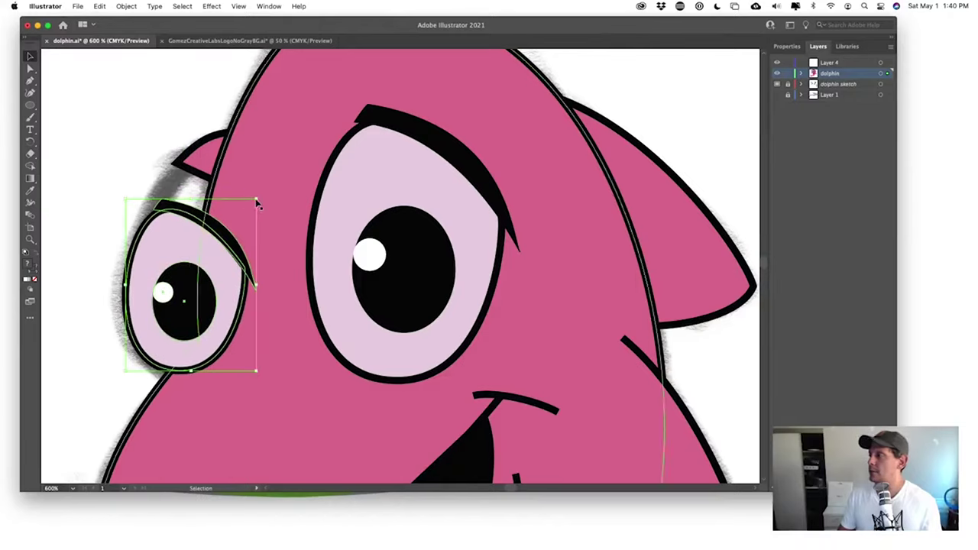
{"action": "left_click_drag", "start_coordinate": [256, 202], "coordinate": [279, 169]}
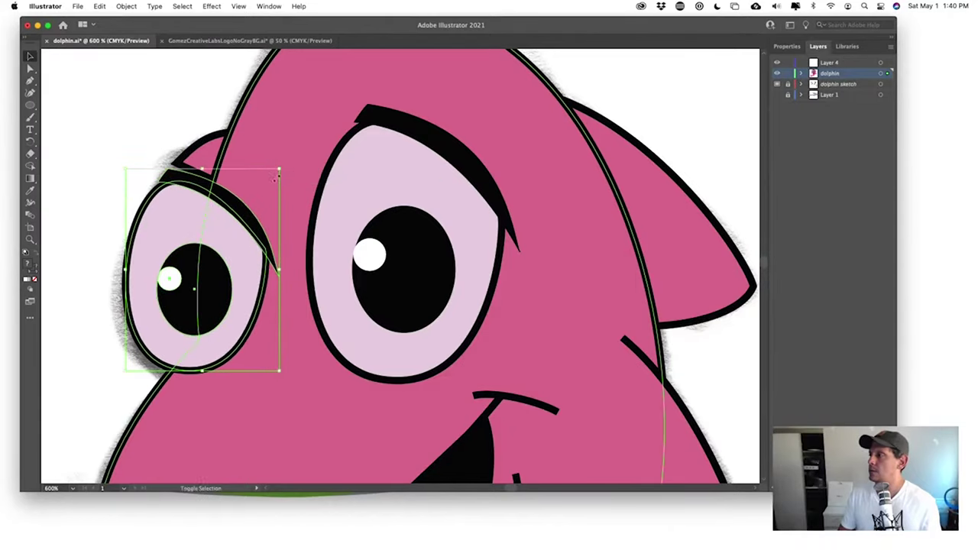
{"action": "mouse_move", "coordinate": [170, 220]}
{"action": "left_mouse_down"}
{"action": "mouse_move", "coordinate": [175, 213]}
{"action": "mouse_move", "coordinate": [168, 225]}
{"action": "left_mouse_up"}
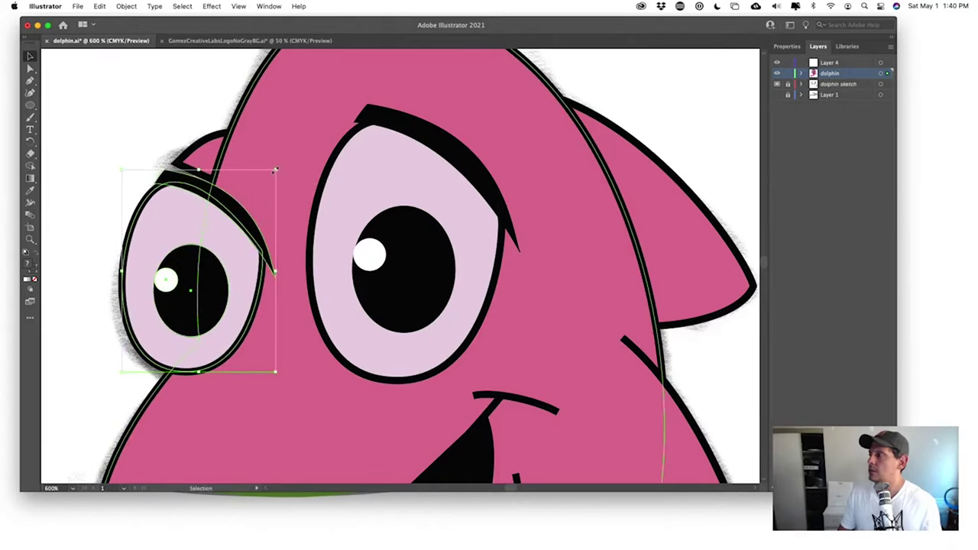
{"action": "left_click_drag", "start_coordinate": [275, 169], "coordinate": [282, 158]}
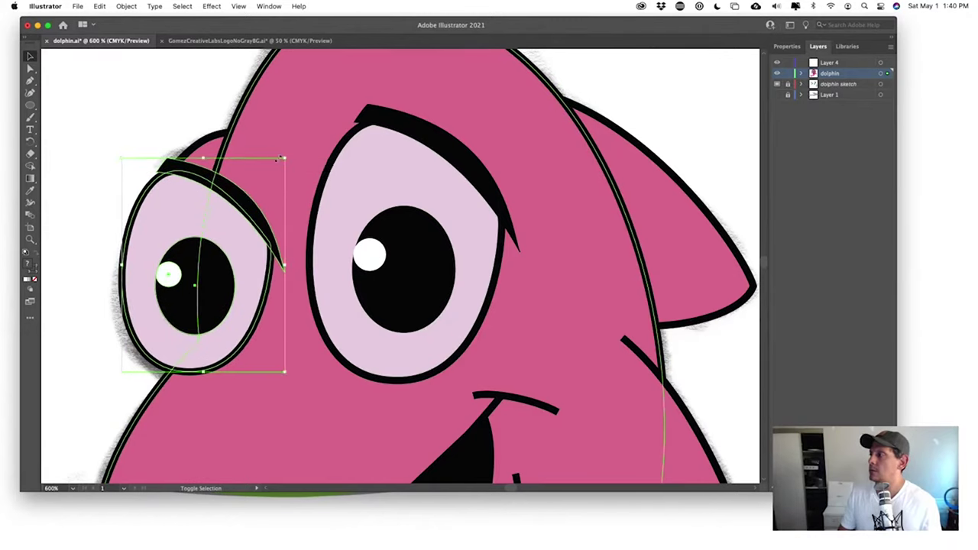
{"action": "left_click", "coordinate": [129, 145]}
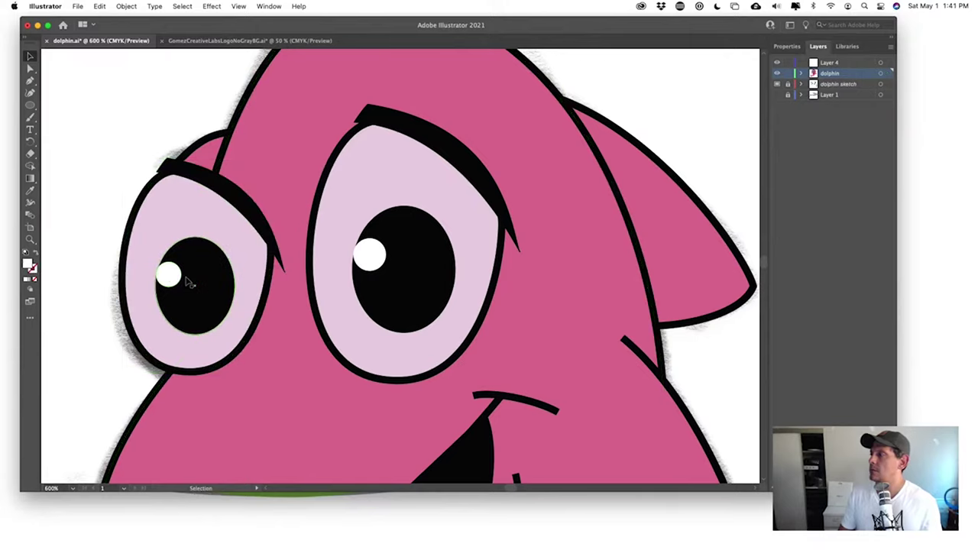
- Inside the isolated left eye group, move the pupil and highlight up and left
{"action": "double_click", "coordinate": [192, 224]}
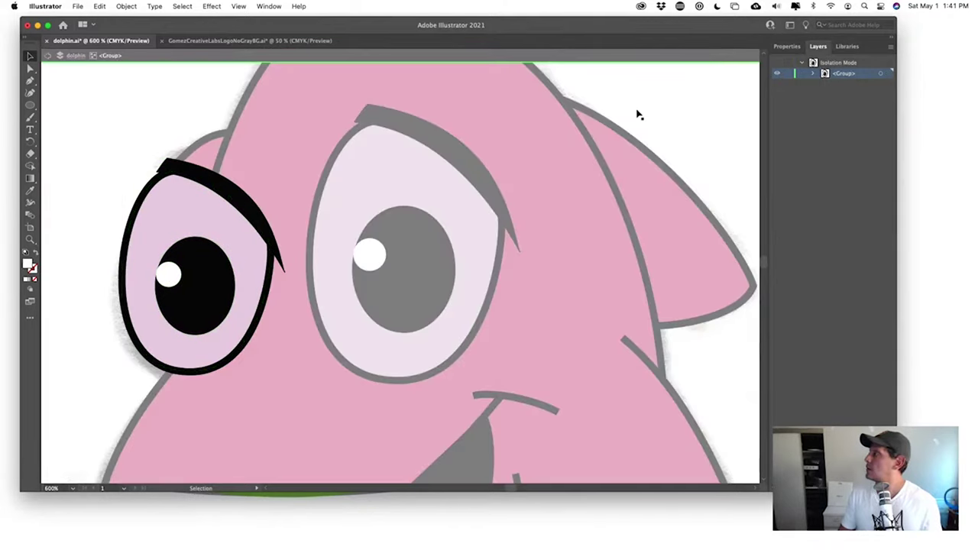
{"action": "left_click", "coordinate": [129, 145]}
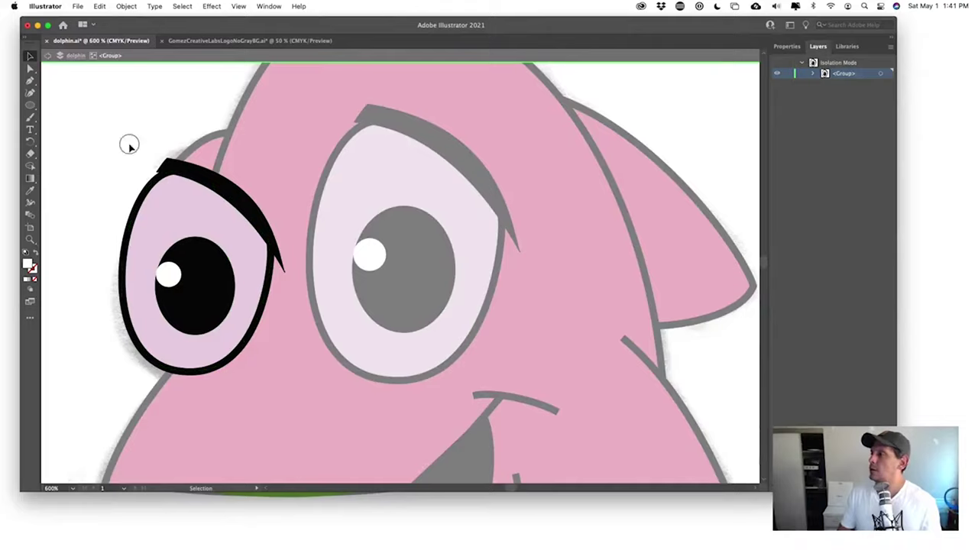
{"action": "left_click_drag", "start_coordinate": [129, 145], "coordinate": [197, 187]}
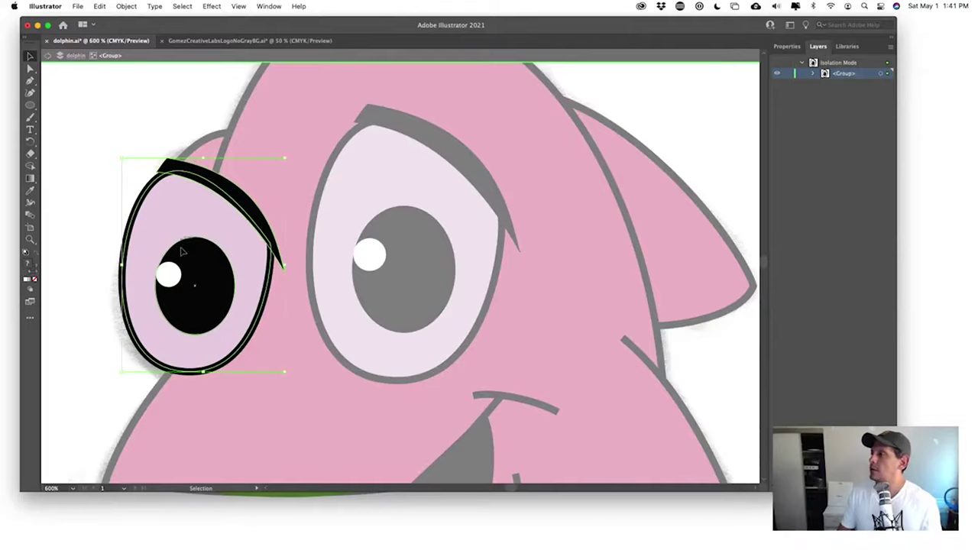
{"action": "left_click", "coordinate": [93, 200]}
{"action": "left_click", "coordinate": [170, 276]}
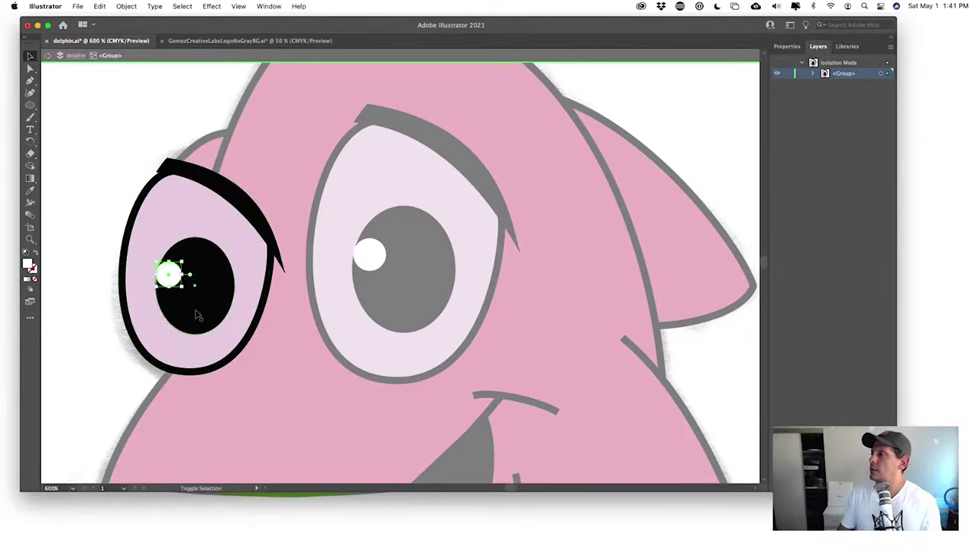
{"action": "left_click", "coordinate": [196, 314], "text": "shift"}
{"action": "left_click_drag", "start_coordinate": [196, 314], "coordinate": [170, 273]}
{"action": "left_click", "coordinate": [68, 77]}
{"action": "left_click", "coordinate": [48, 57]}
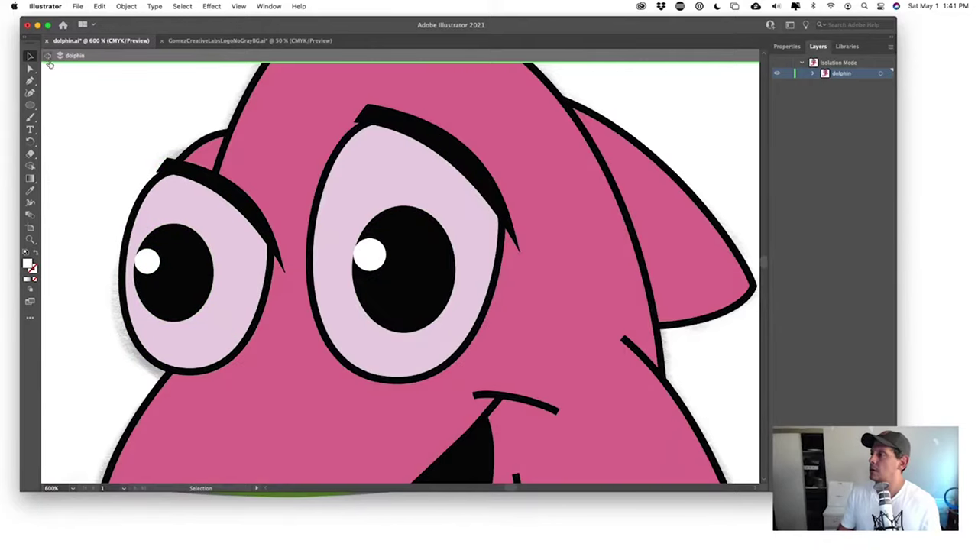
- Nudge the left pupil slightly down and right, then exit isolation
{"action": "double_click", "coordinate": [170, 283]}
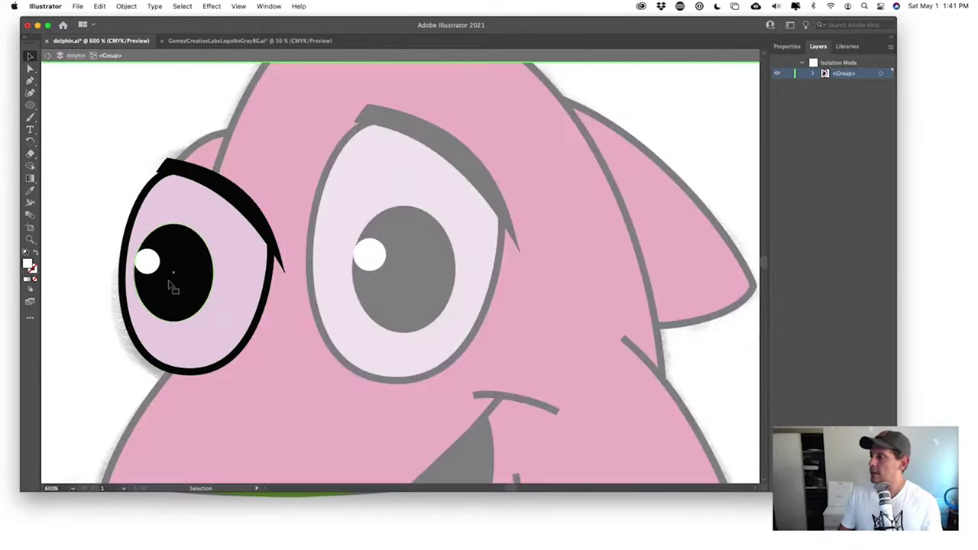
{"action": "mouse_move", "coordinate": [175, 287]}
{"action": "left_mouse_down"}
{"action": "mouse_move", "coordinate": [181, 298]}
{"action": "mouse_move", "coordinate": [157, 263]}
{"action": "mouse_move", "coordinate": [183, 298]}
{"action": "left_mouse_up"}
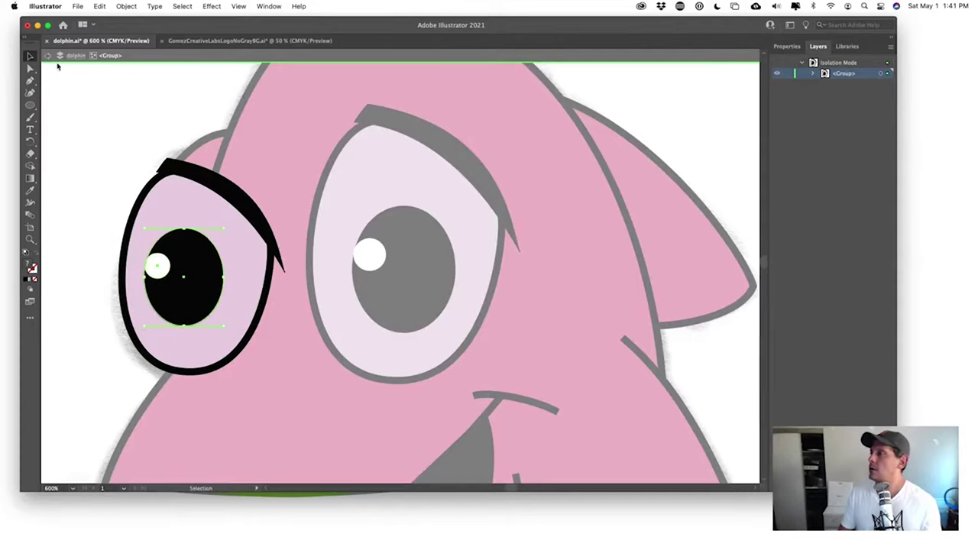
{"action": "left_click", "coordinate": [48, 56]}
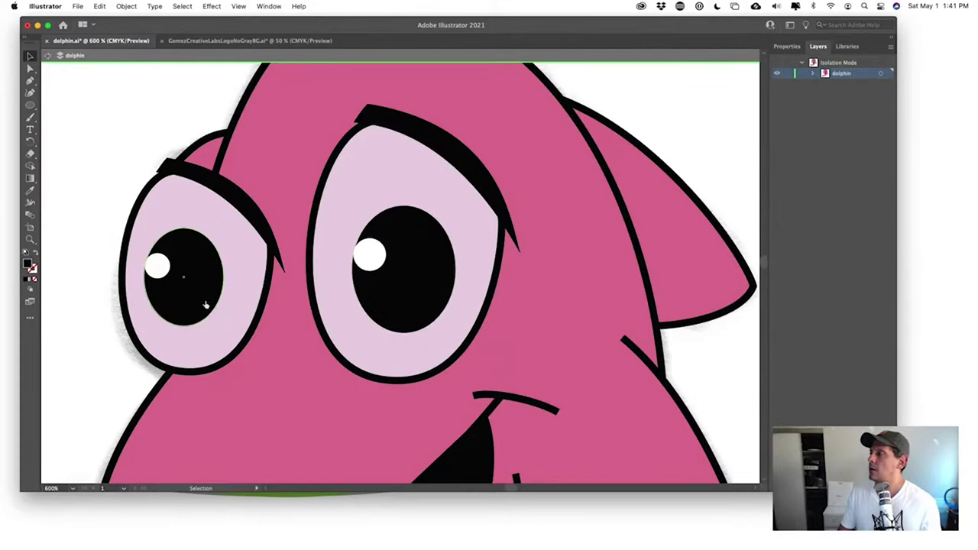
{"action": "double_click", "coordinate": [179, 277]}
{"action": "left_click", "coordinate": [161, 277]}
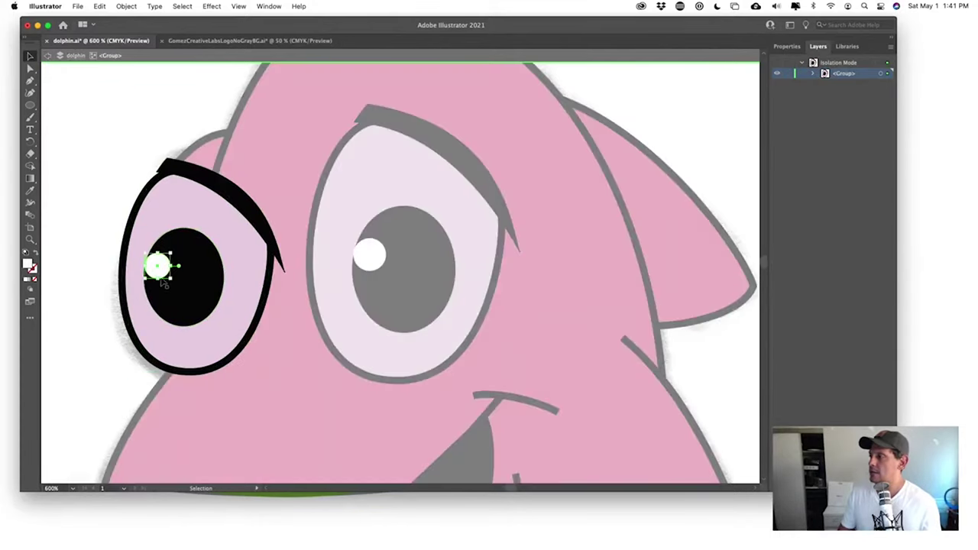
{"action": "left_click", "coordinate": [190, 304]}
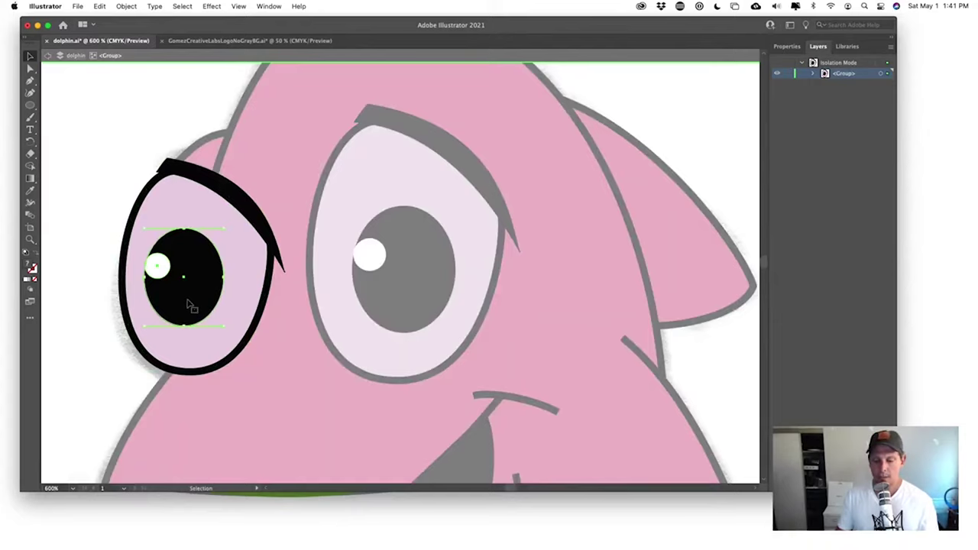
{"action": "left_click", "coordinate": [48, 58]}
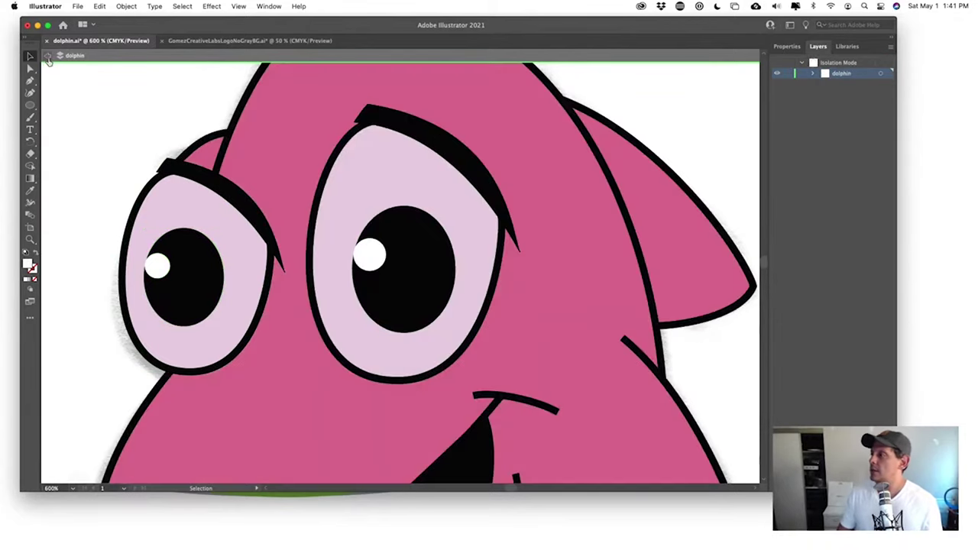
- Send the left eye group and eyebrow behind the head with Arrange > Send to Back
{"action": "left_click", "coordinate": [187, 207]}
{"action": "left_click", "coordinate": [188, 208]}
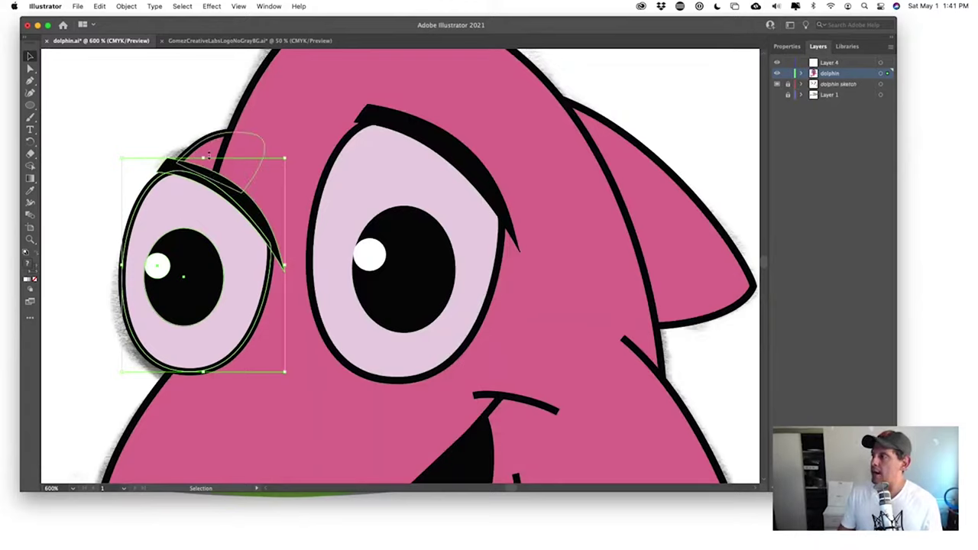
{"action": "left_click", "coordinate": [212, 151], "text": "shift"}
{"action": "right_click", "coordinate": [212, 150]}
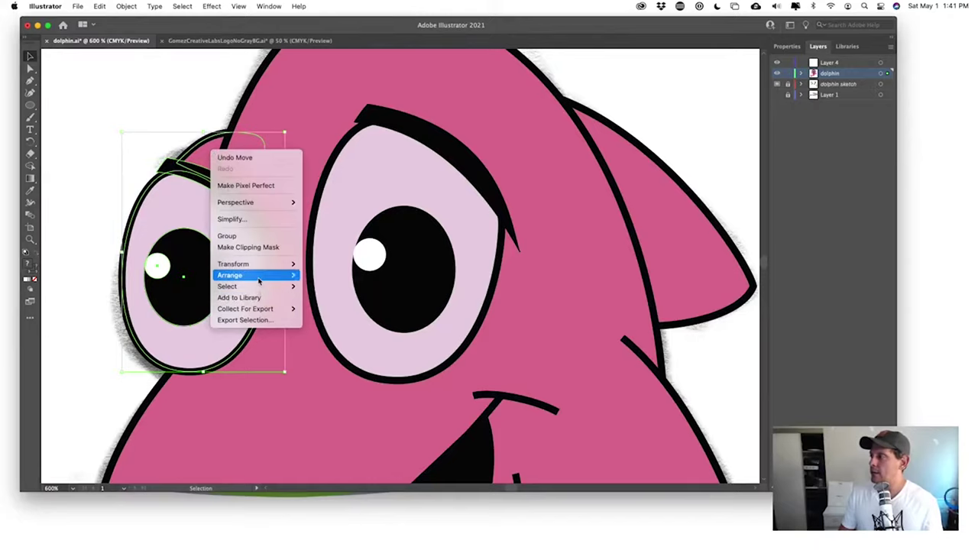
{"action": "mouse_move", "coordinate": [260, 275]}
{"action": "left_click", "coordinate": [364, 308]}
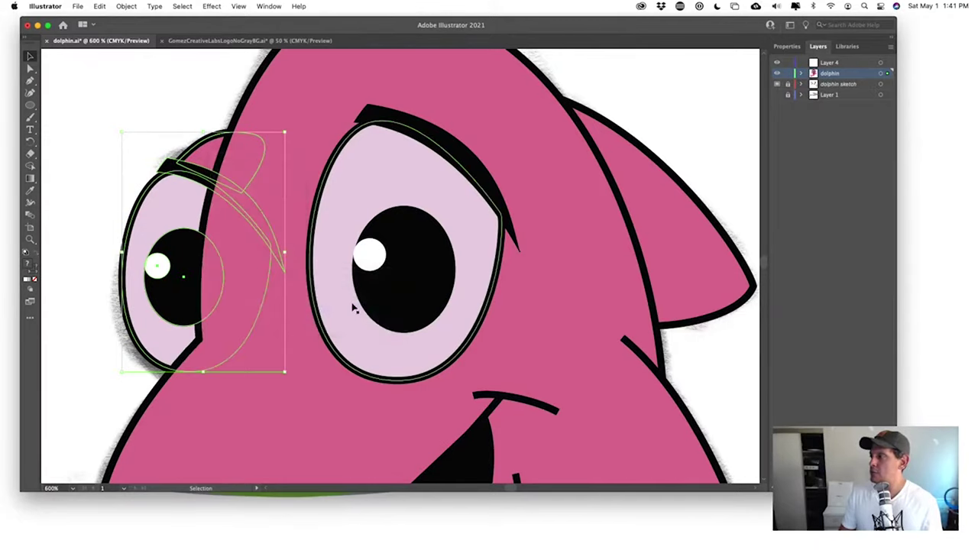
{"action": "left_click", "coordinate": [100, 150]}
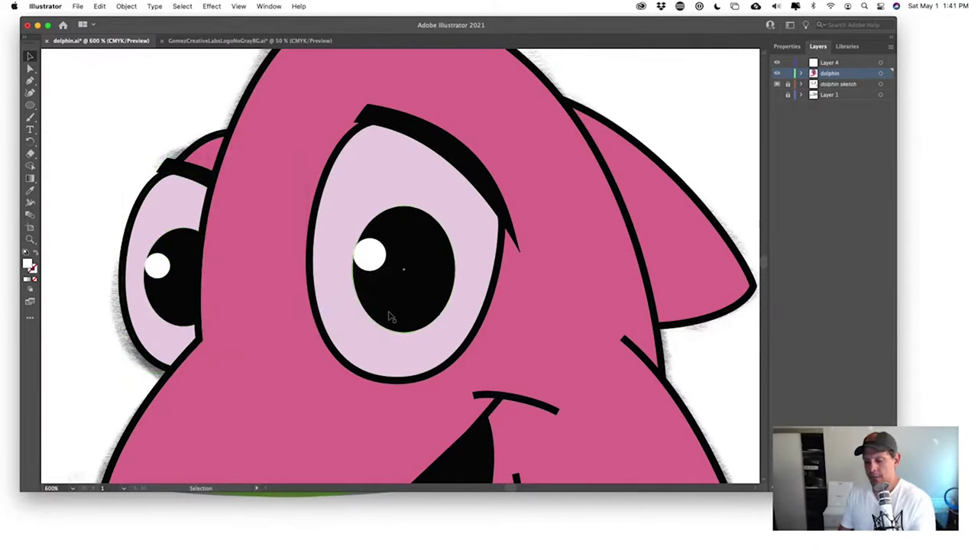
{"action": "scroll", "coordinate": [390, 316], "scroll_direction": "down", "scroll_amount": 5}
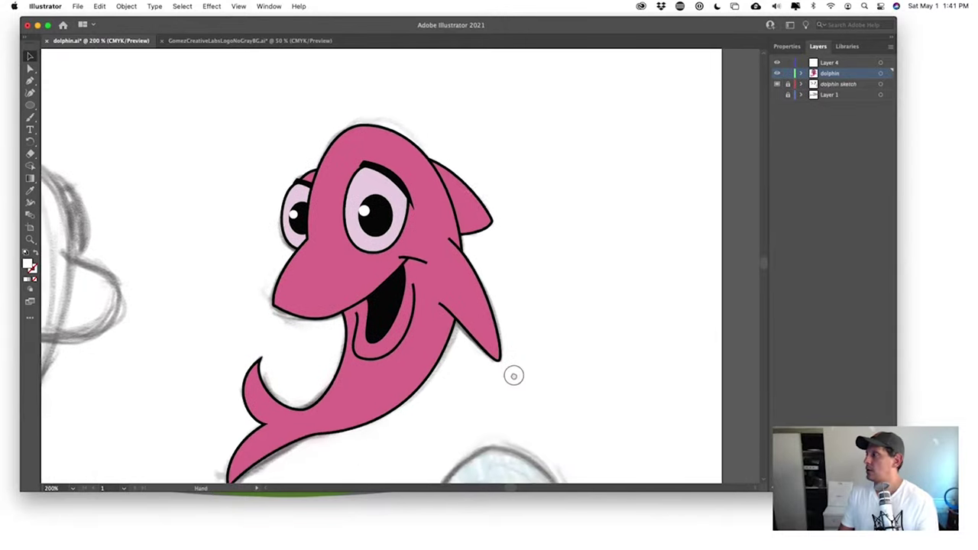
- Hide the coloured dolphin layer so only the pencil sketch shows
{"action": "left_click_drag", "start_coordinate": [513, 375], "coordinate": [513, 370]}
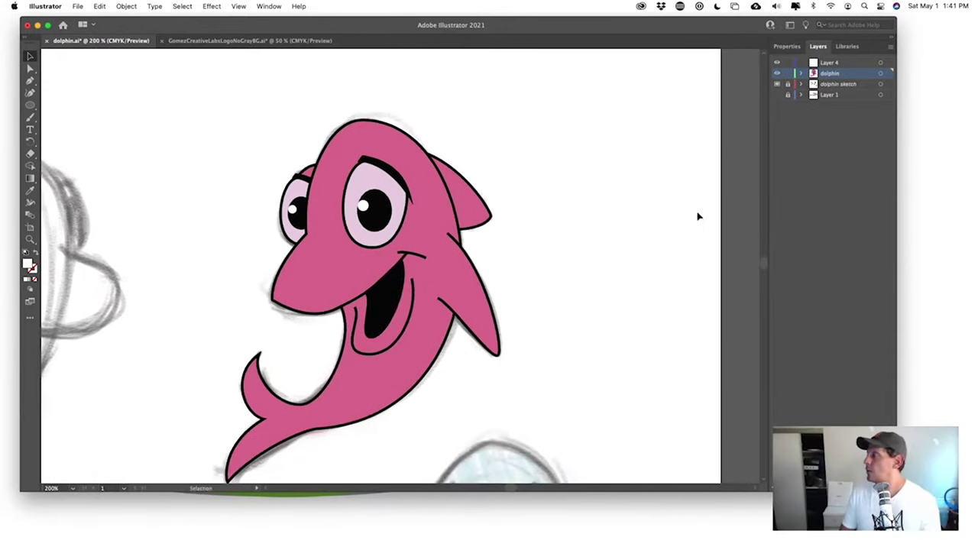
{"action": "left_click", "coordinate": [777, 73]}
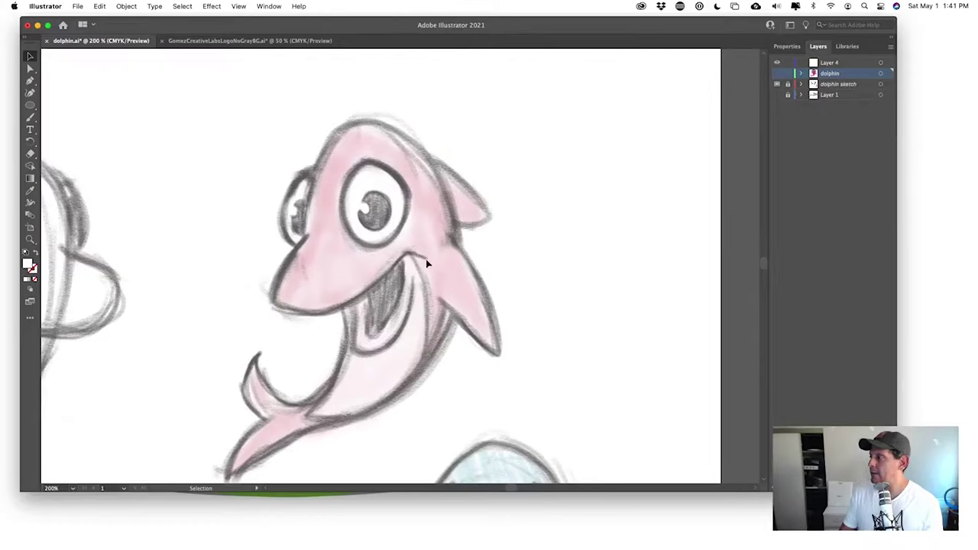
{"action": "scroll", "coordinate": [430, 288], "scroll_direction": "up", "scroll_amount": 6}
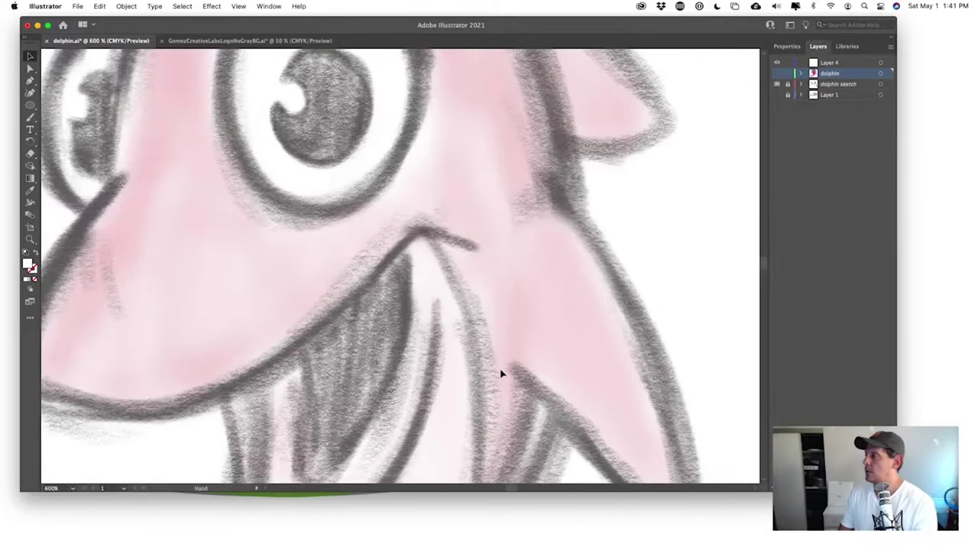
{"action": "scroll", "coordinate": [529, 176], "scroll_direction": "down", "scroll_amount": 3}
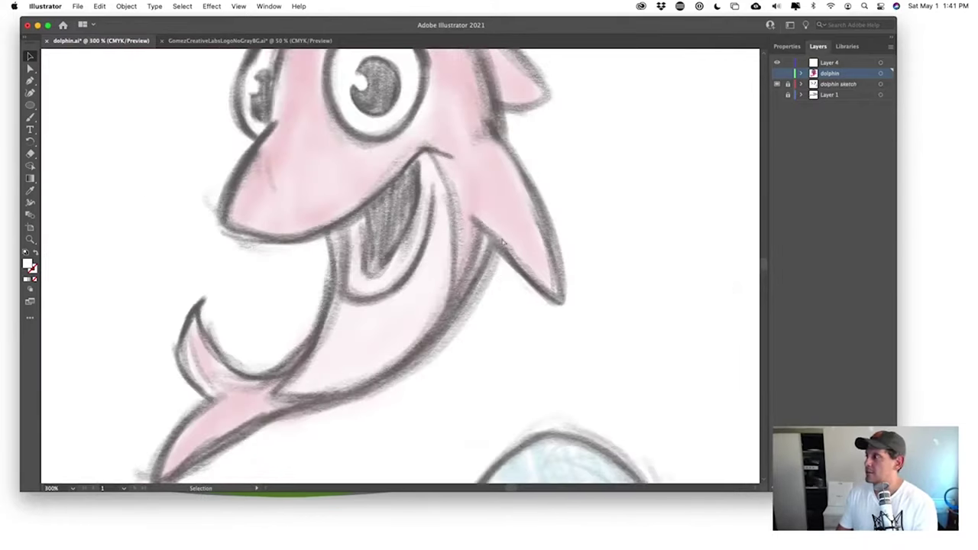
- Set up the Pen tool with a black stroke and no fill over the mouth and jaw
{"action": "key", "text": "p"}
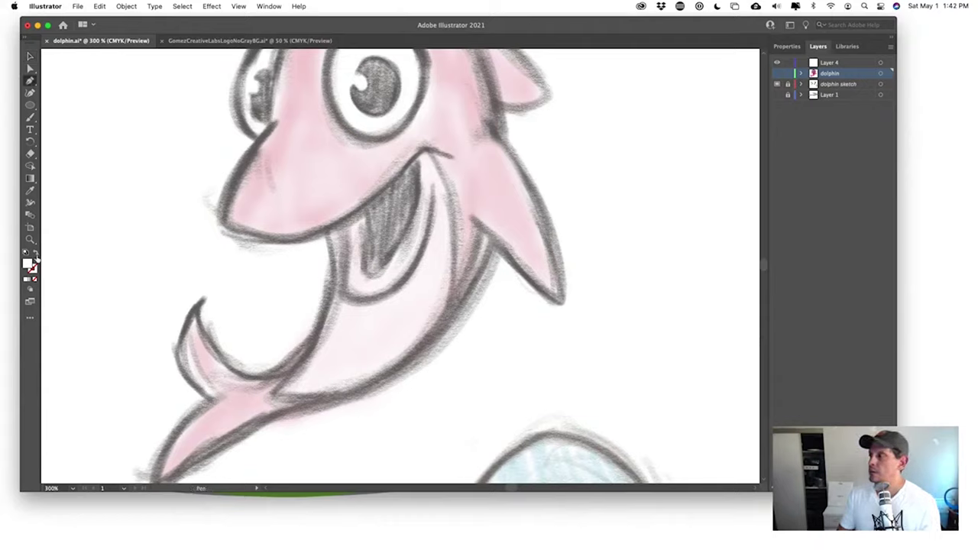
{"action": "left_click", "coordinate": [35, 254]}
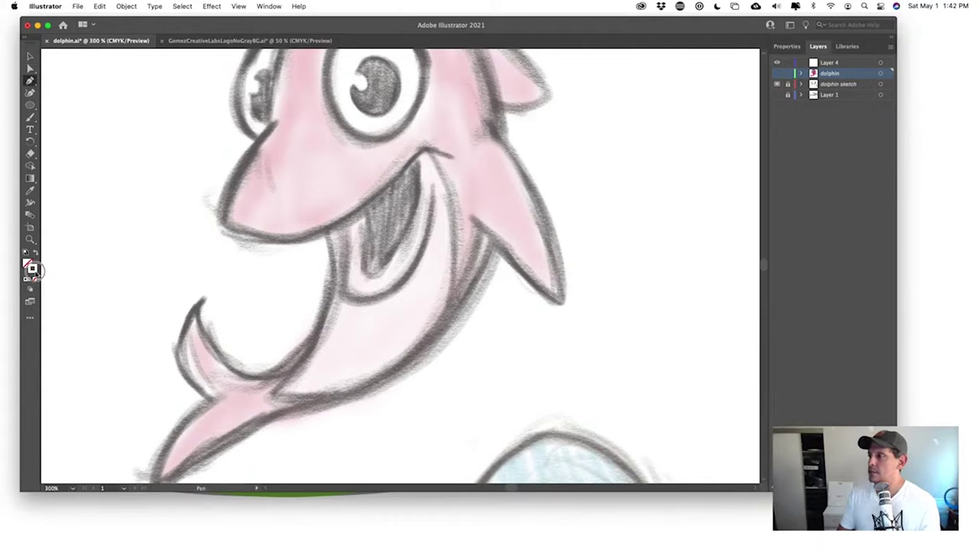
{"action": "double_click", "coordinate": [32, 268]}
{"action": "left_click", "coordinate": [349, 354]}
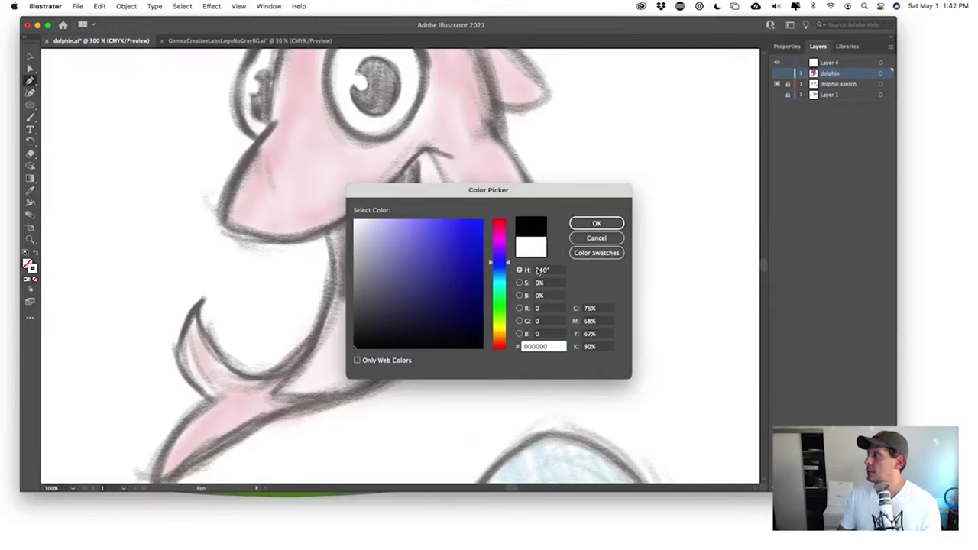
{"action": "left_click", "coordinate": [607, 223]}
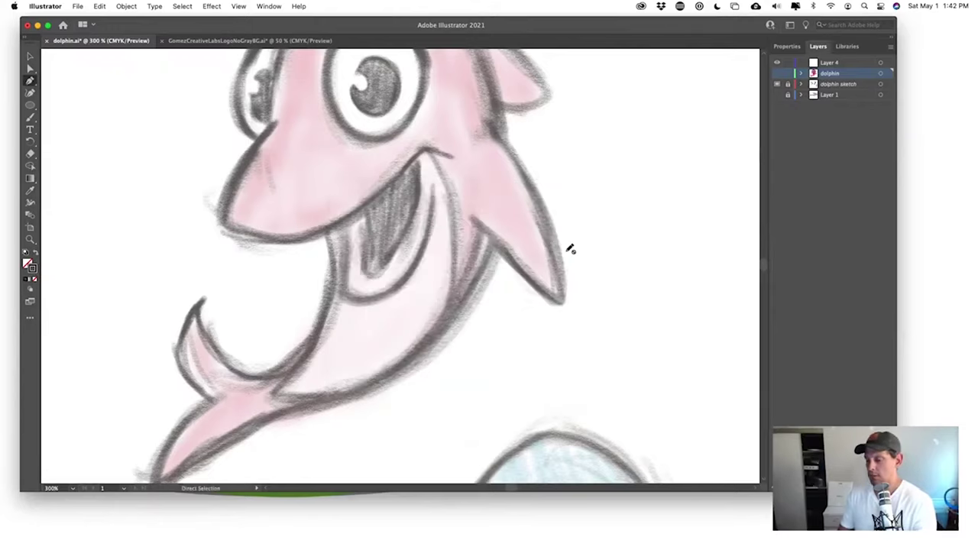
{"action": "key", "text": "super+equal"}
{"action": "key", "text": "super+equal"}
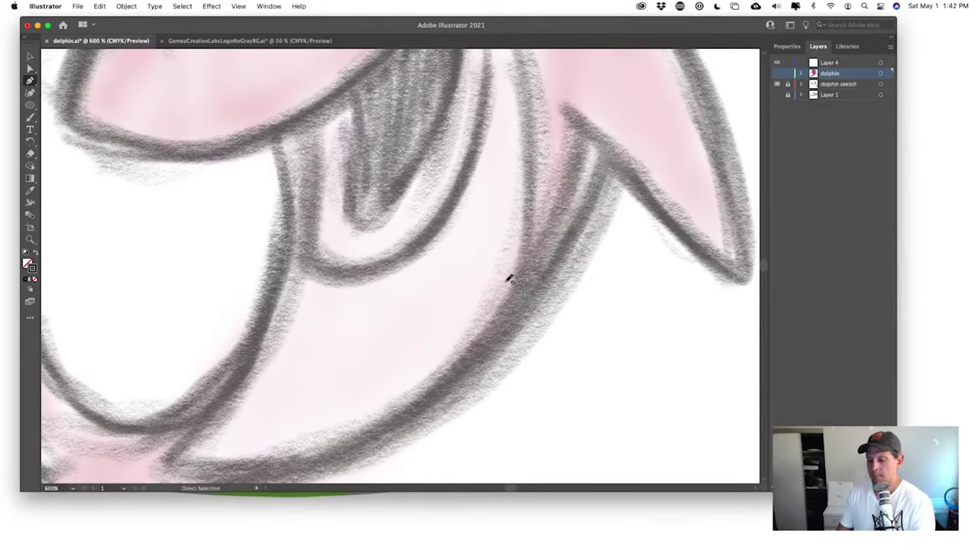
{"action": "key", "text": "super+minus"}
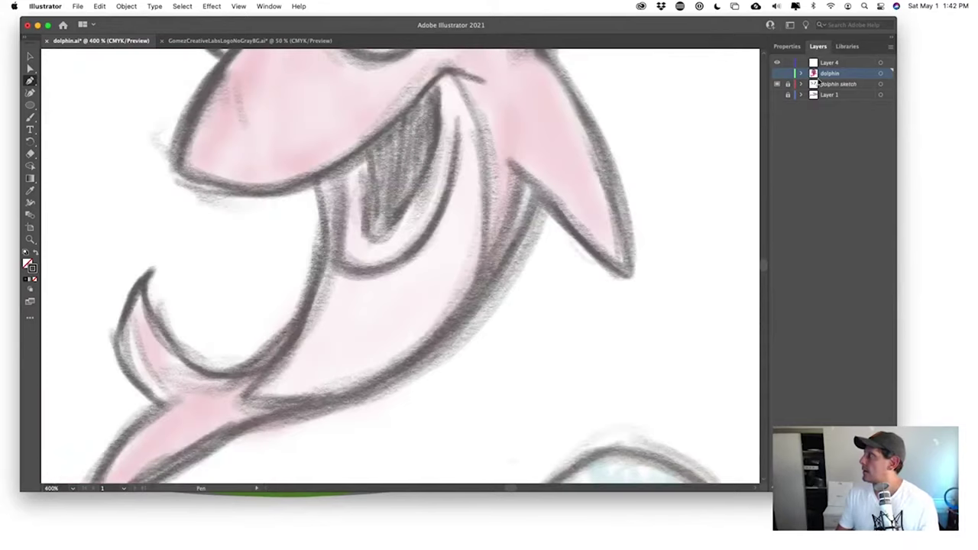
- On Layer 4, bend the belly line near the tail into a smooth arc
{"action": "left_click", "coordinate": [854, 62]}
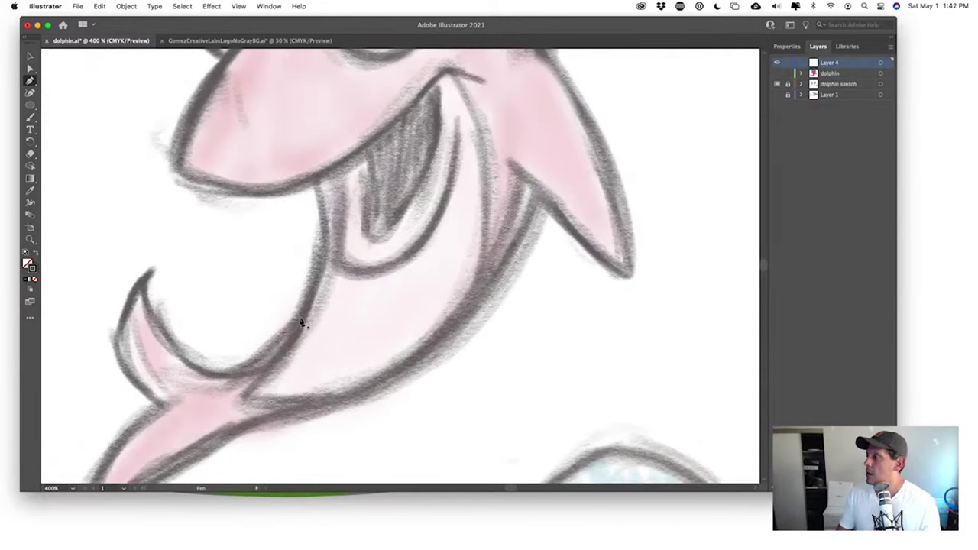
{"action": "left_click_drag", "start_coordinate": [299, 316], "coordinate": [249, 403]}
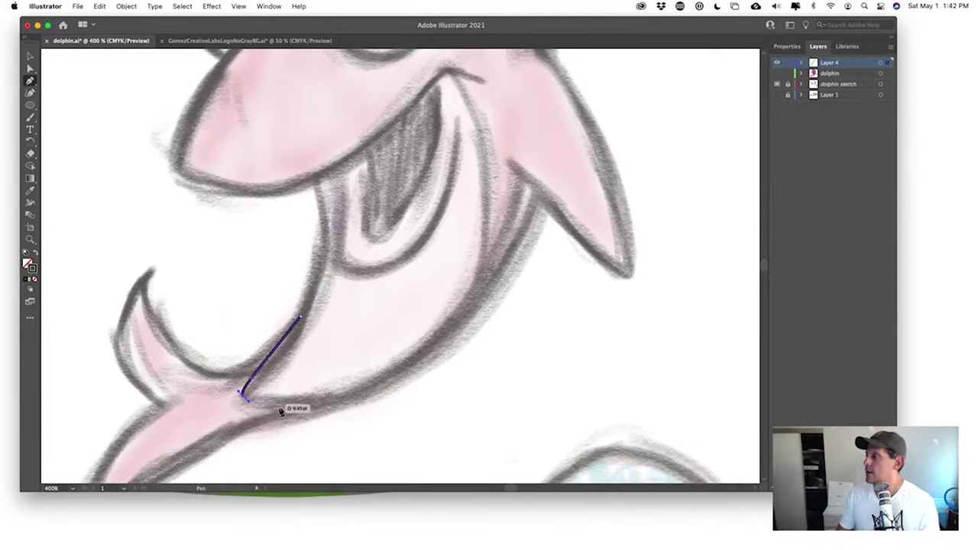
{"action": "mouse_move", "coordinate": [451, 74]}
{"action": "left_mouse_down"}
{"action": "mouse_move", "coordinate": [343, 18]}
{"action": "mouse_move", "coordinate": [373, 32]}
{"action": "mouse_move", "coordinate": [368, 80]}
{"action": "left_mouse_up"}
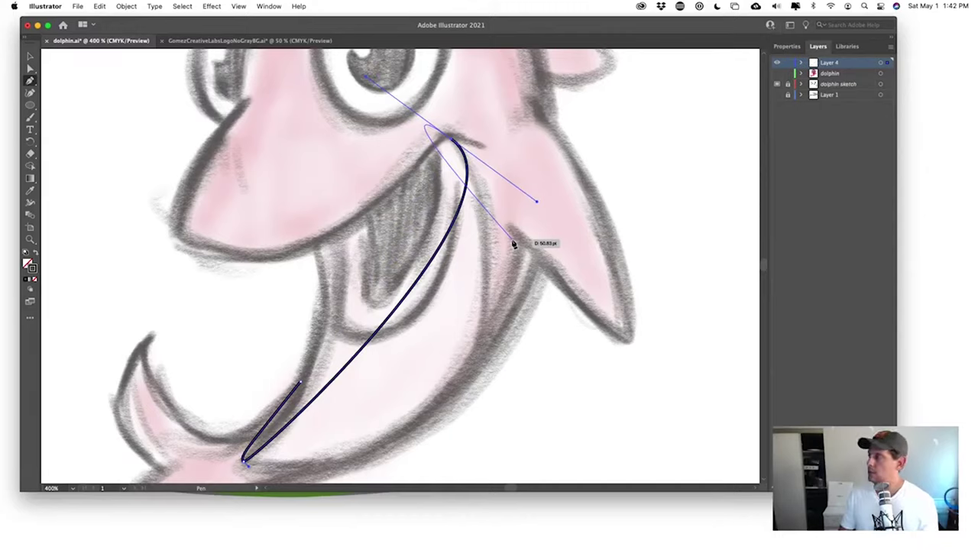
{"action": "key", "text": "a"}
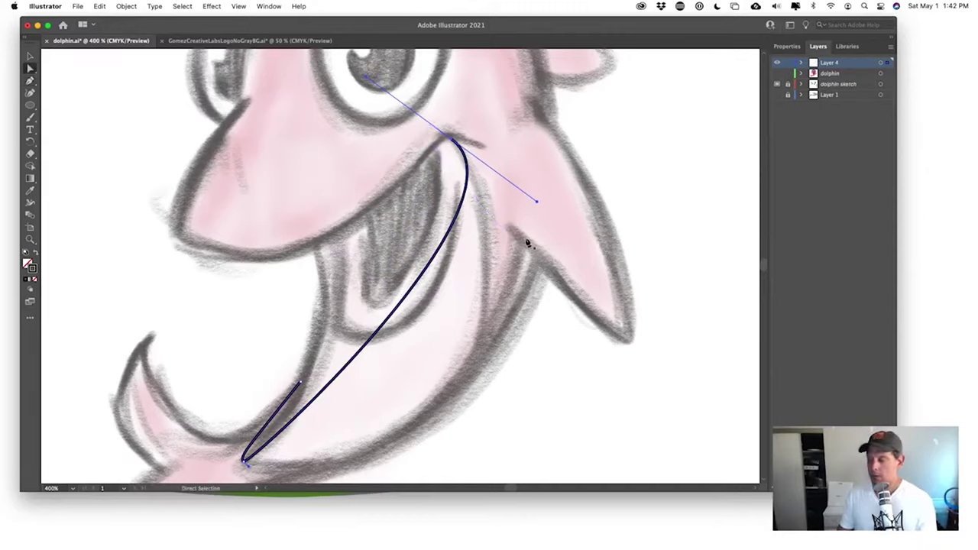
{"action": "left_click_drag", "start_coordinate": [537, 201], "coordinate": [607, 416]}
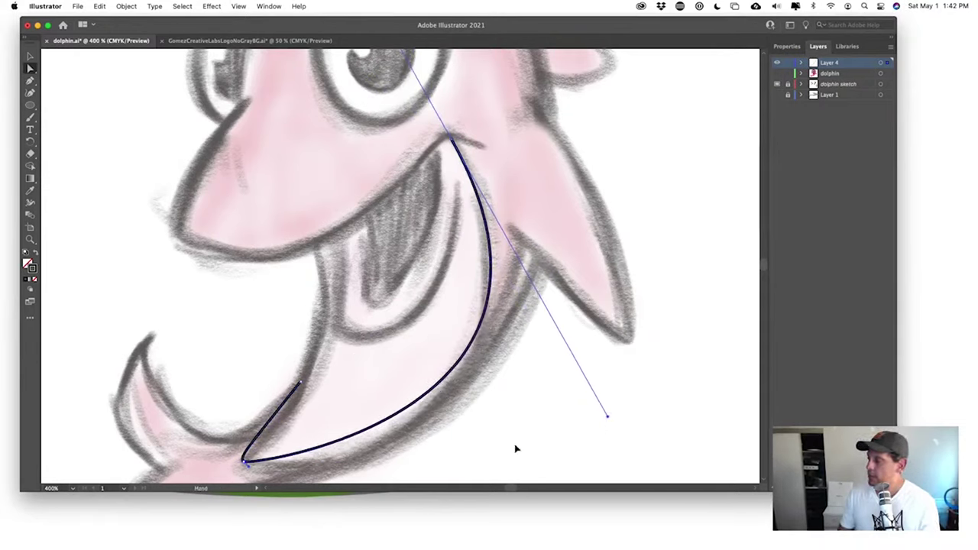
{"action": "left_click_drag", "start_coordinate": [516, 450], "coordinate": [545, 331]}
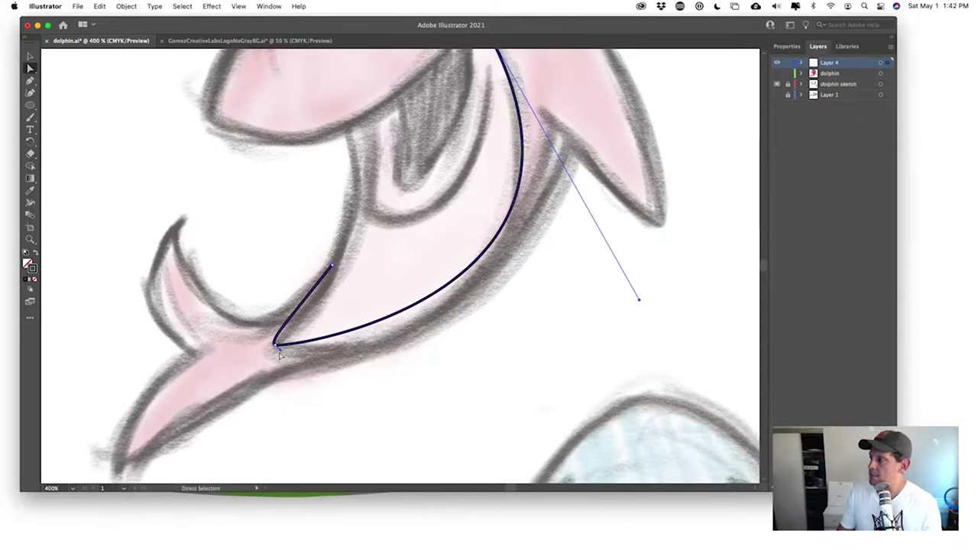
- Refine the belly curve's handles and smooth out its sharp lower corner
{"action": "left_click_drag", "start_coordinate": [279, 351], "coordinate": [300, 374]}
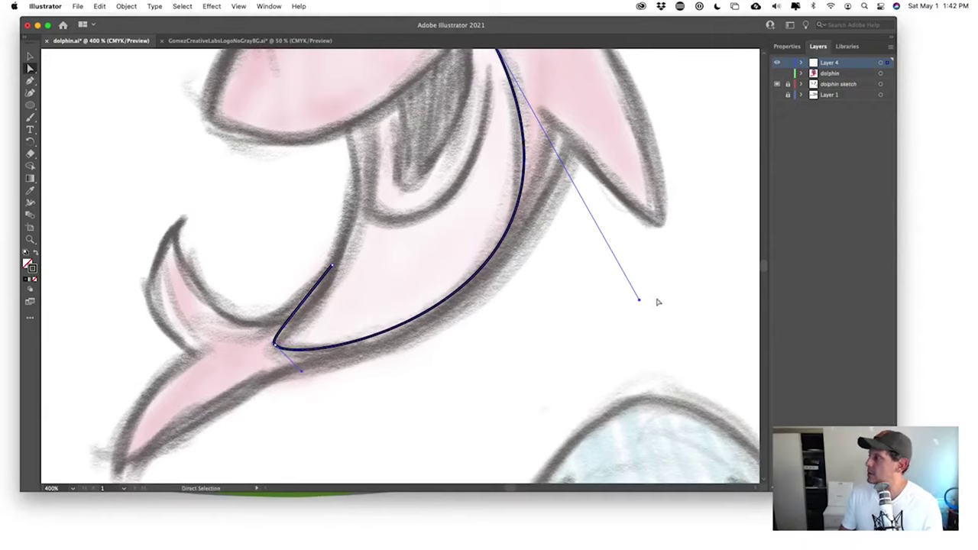
{"action": "left_click_drag", "start_coordinate": [639, 298], "coordinate": [624, 299]}
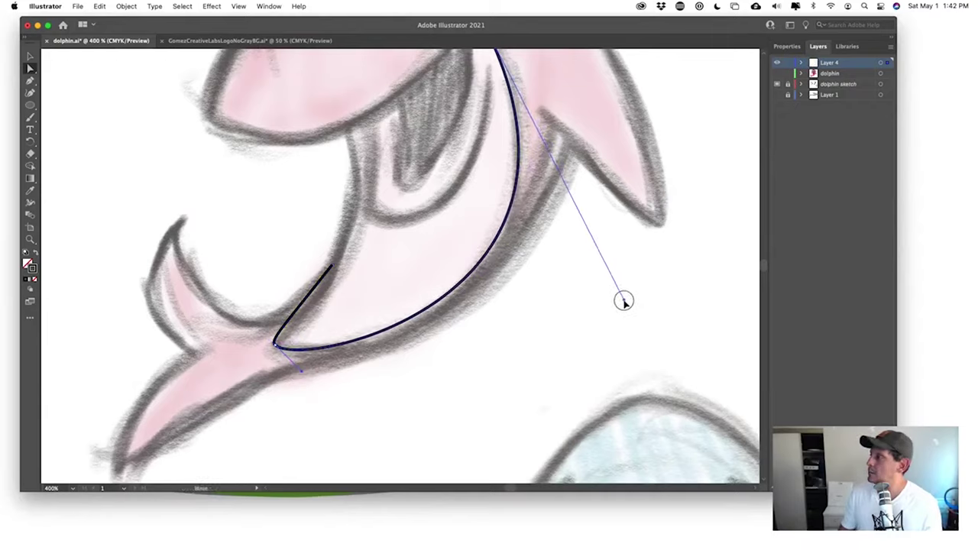
{"action": "left_click_drag", "start_coordinate": [301, 373], "coordinate": [306, 375]}
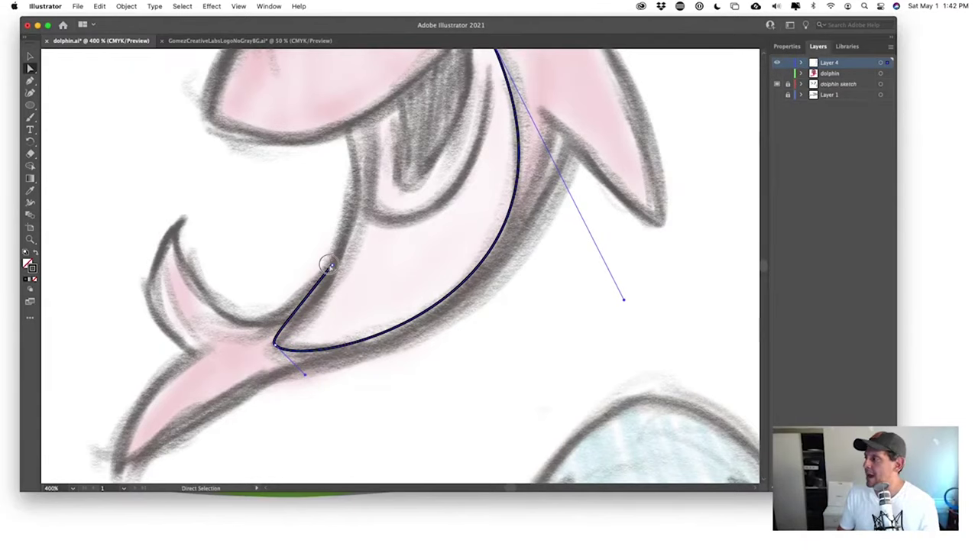
{"action": "left_click", "coordinate": [328, 265]}
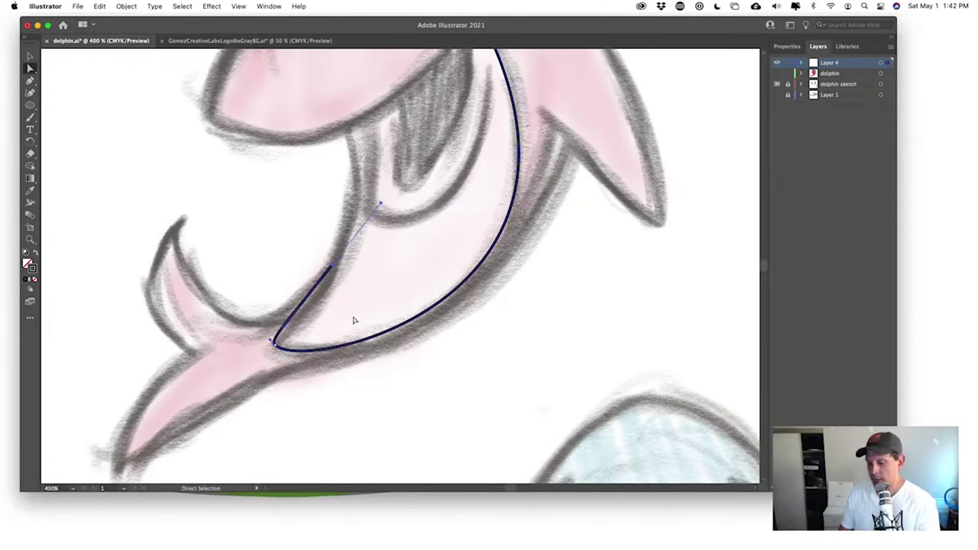
{"action": "key", "text": "super+equal"}
{"action": "key", "text": "super+equal"}
{"action": "scroll", "coordinate": [451, 365], "scroll_direction": "down", "scroll_amount": 3}
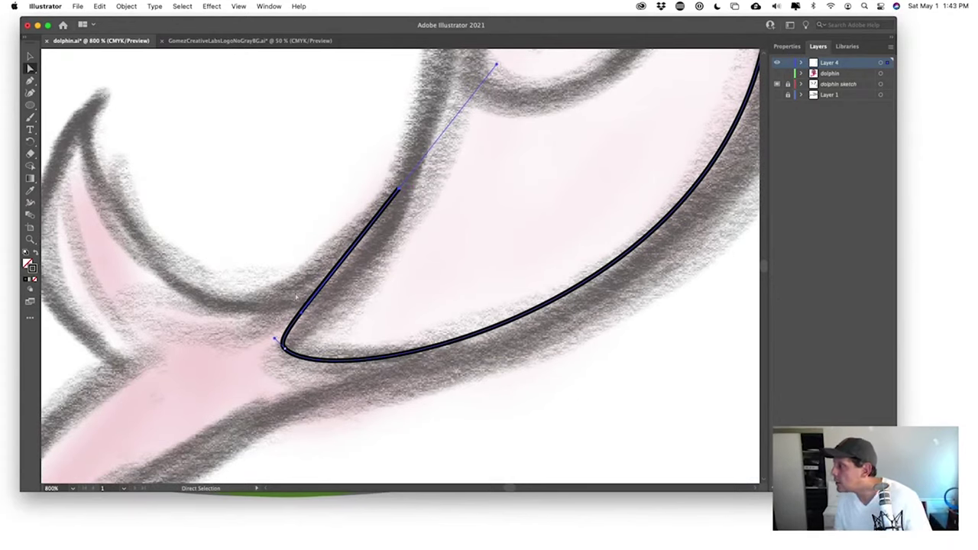
{"action": "left_click_drag", "start_coordinate": [302, 315], "coordinate": [359, 312]}
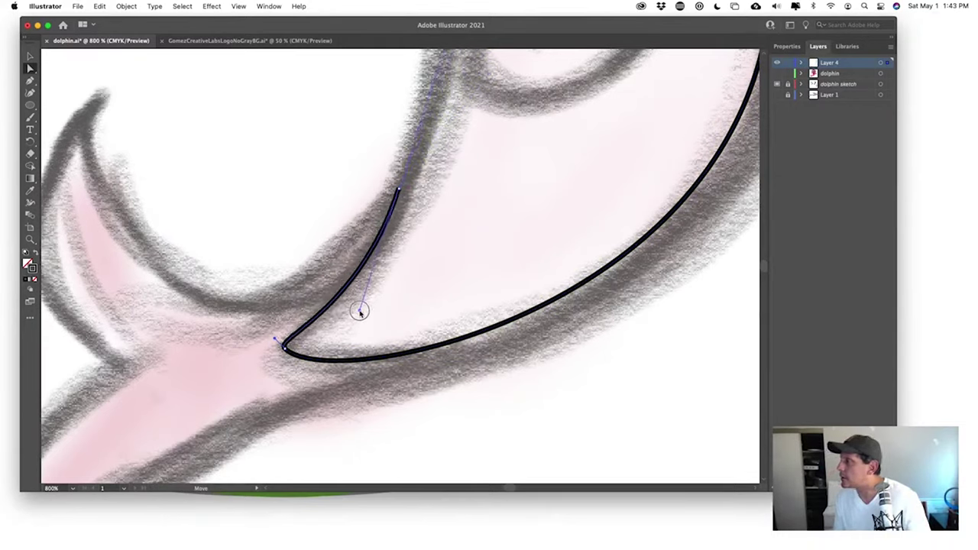
{"action": "left_click_drag", "start_coordinate": [273, 344], "coordinate": [269, 331]}
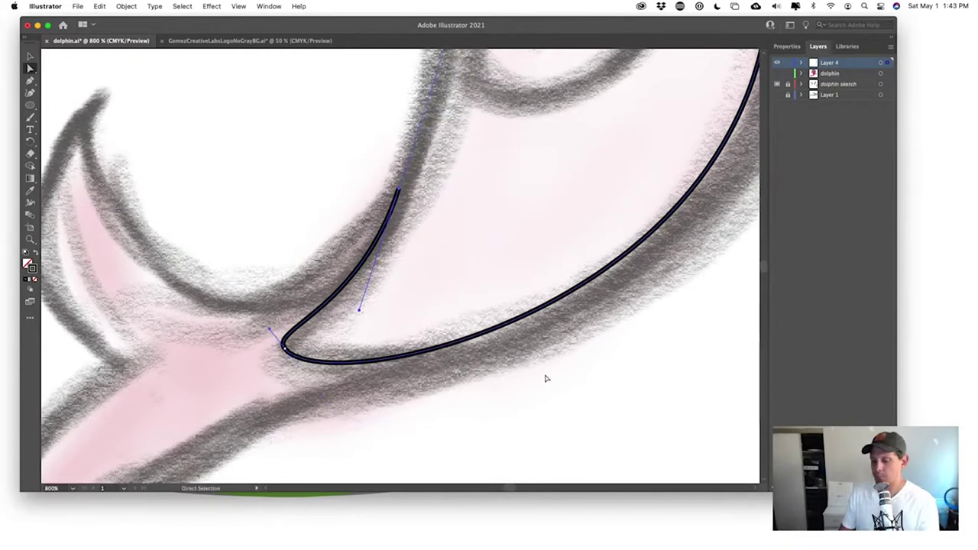
{"action": "key", "text": "v"}
{"action": "scroll", "coordinate": [545, 375], "scroll_direction": "down", "scroll_amount": 3}
{"action": "scroll", "coordinate": [545, 375], "scroll_direction": "up", "scroll_amount": 2}
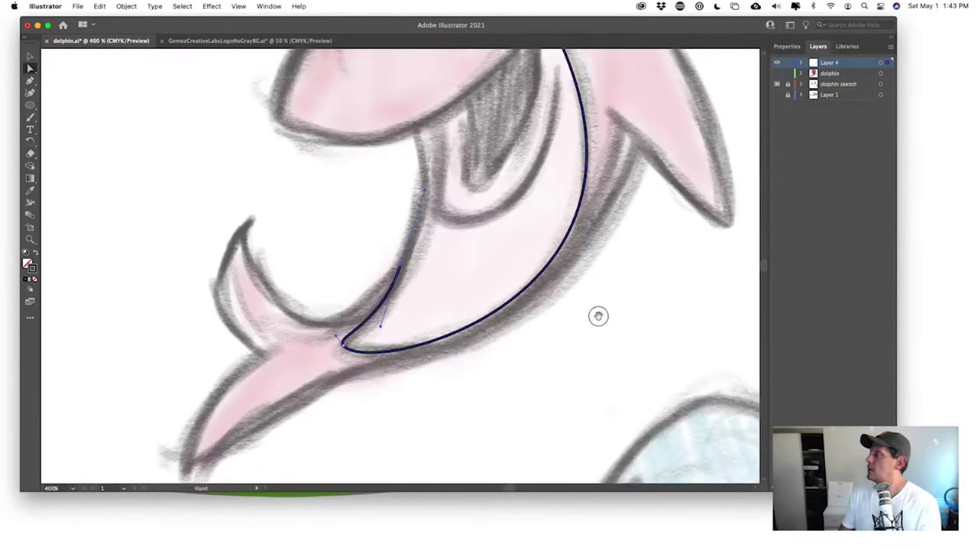
{"action": "scroll", "coordinate": [530, 377], "scroll_direction": "up", "scroll_amount": 2}
- Add an anchor on the belly curve and pull its lower segment rounder to match the sketch
{"action": "key", "text": "p"}
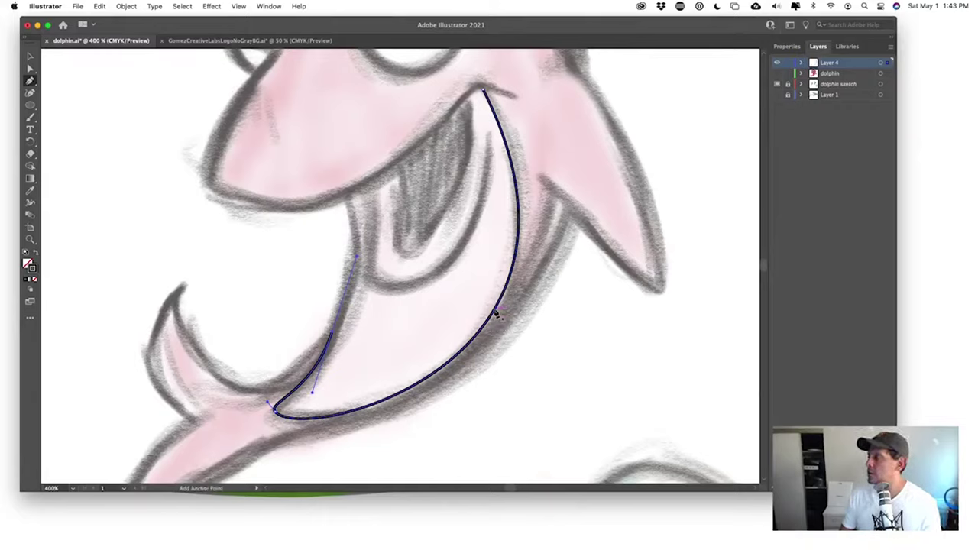
{"action": "left_click", "coordinate": [493, 313]}
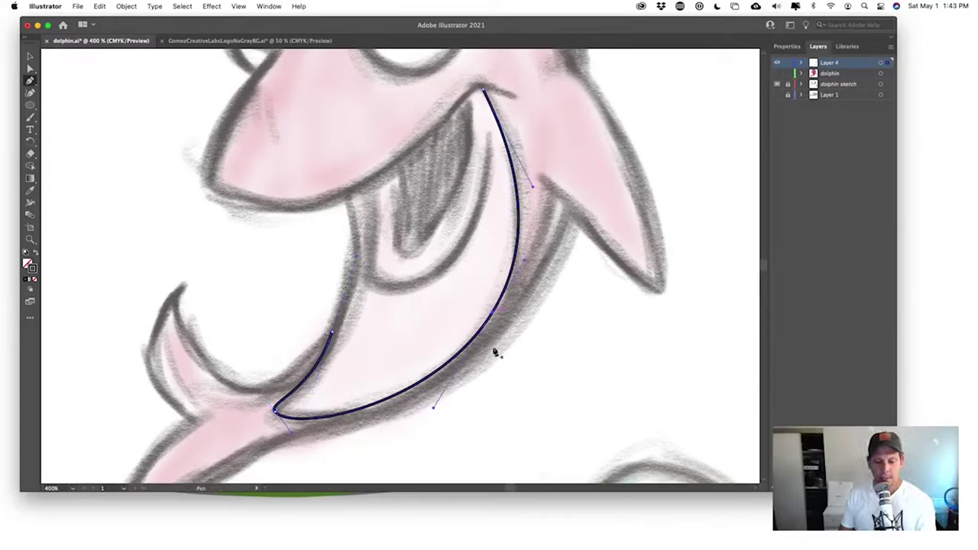
{"action": "key", "text": "a"}
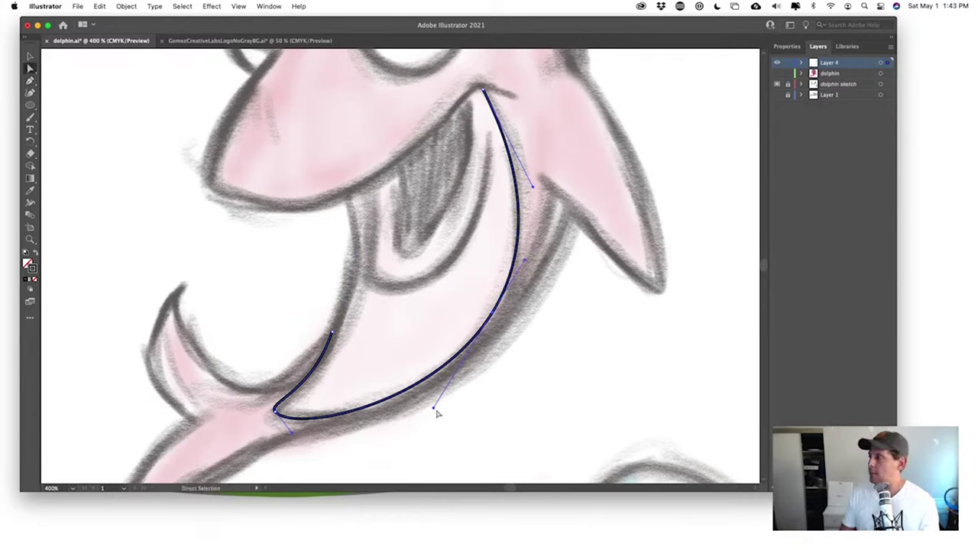
{"action": "mouse_move", "coordinate": [432, 406]}
{"action": "left_mouse_down"}
{"action": "mouse_move", "coordinate": [397, 370]}
{"action": "mouse_move", "coordinate": [484, 406]}
{"action": "mouse_move", "coordinate": [387, 349]}
{"action": "mouse_move", "coordinate": [476, 400]}
{"action": "mouse_move", "coordinate": [430, 381]}
{"action": "mouse_move", "coordinate": [432, 389]}
{"action": "left_mouse_up"}
{"action": "left_click", "coordinate": [548, 384]}
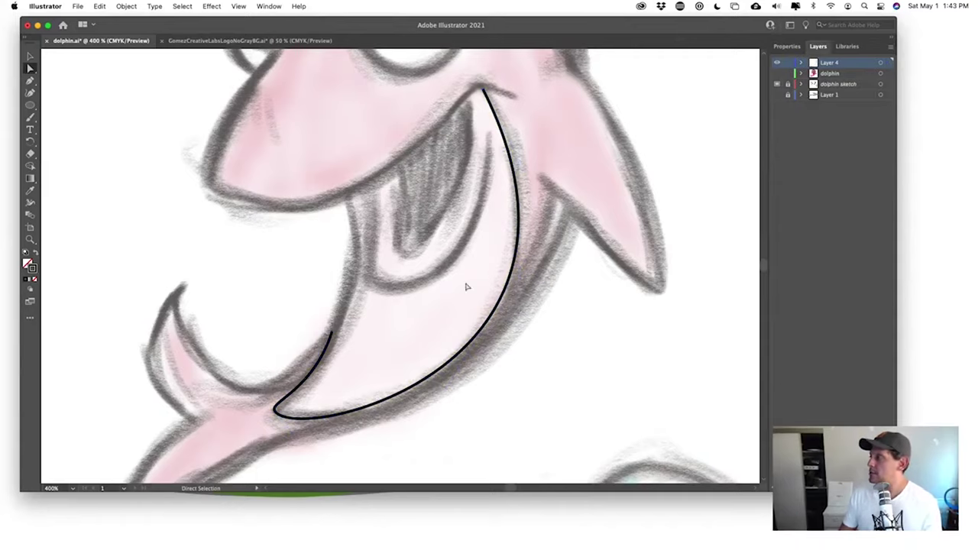
- Show the inked dolphin layer and nudge the inner belly line's top anchor up and left
{"action": "left_click", "coordinate": [777, 74]}
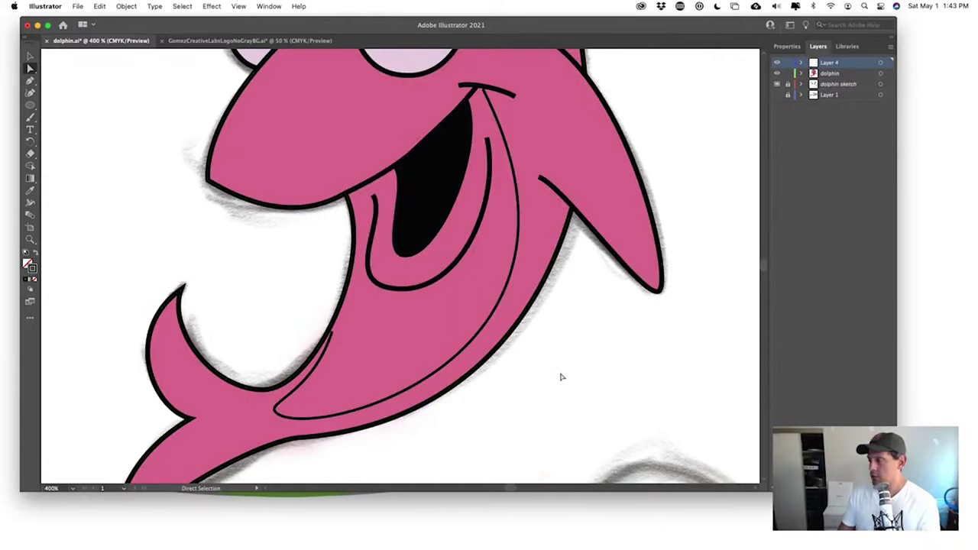
{"action": "key", "text": "v"}
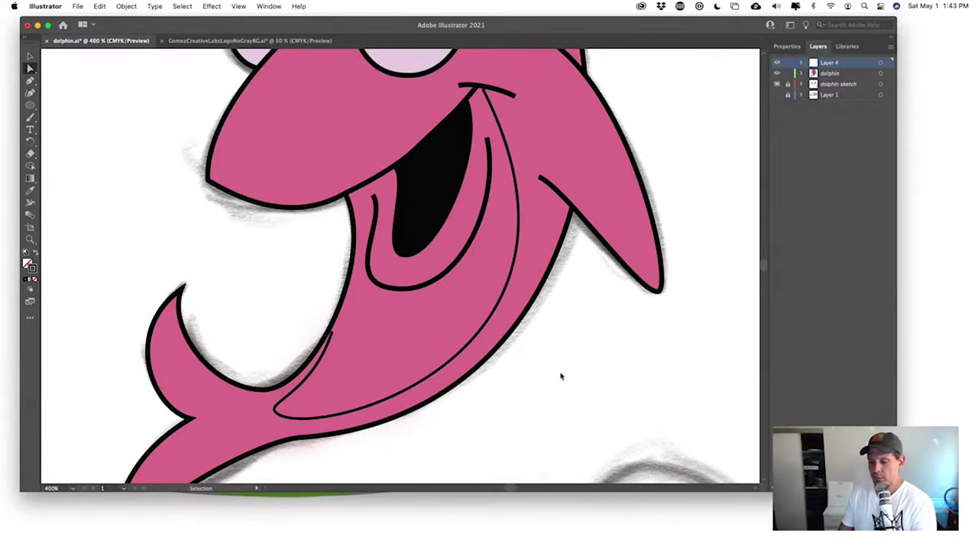
{"action": "scroll", "coordinate": [561, 375], "scroll_direction": "down", "scroll_amount": 3}
{"action": "scroll", "coordinate": [561, 375], "scroll_direction": "up", "scroll_amount": 6}
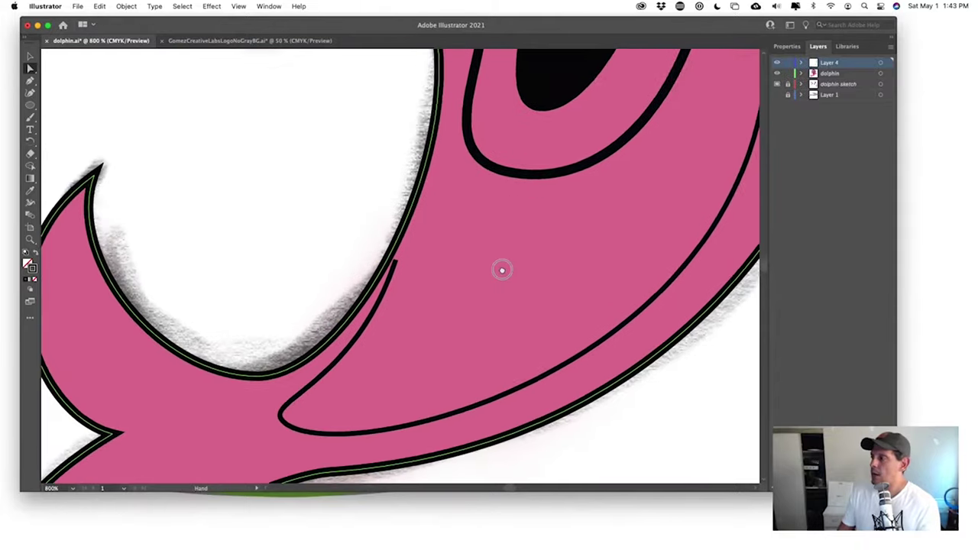
{"action": "left_click_drag", "start_coordinate": [502, 270], "coordinate": [459, 260]}
{"action": "left_click", "coordinate": [342, 289]}
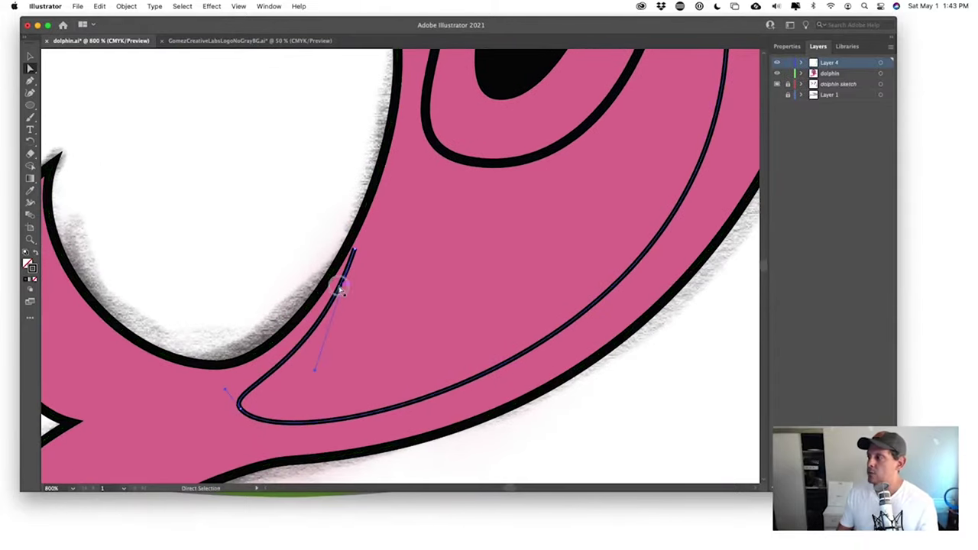
{"action": "left_click_drag", "start_coordinate": [354, 250], "coordinate": [356, 233]}
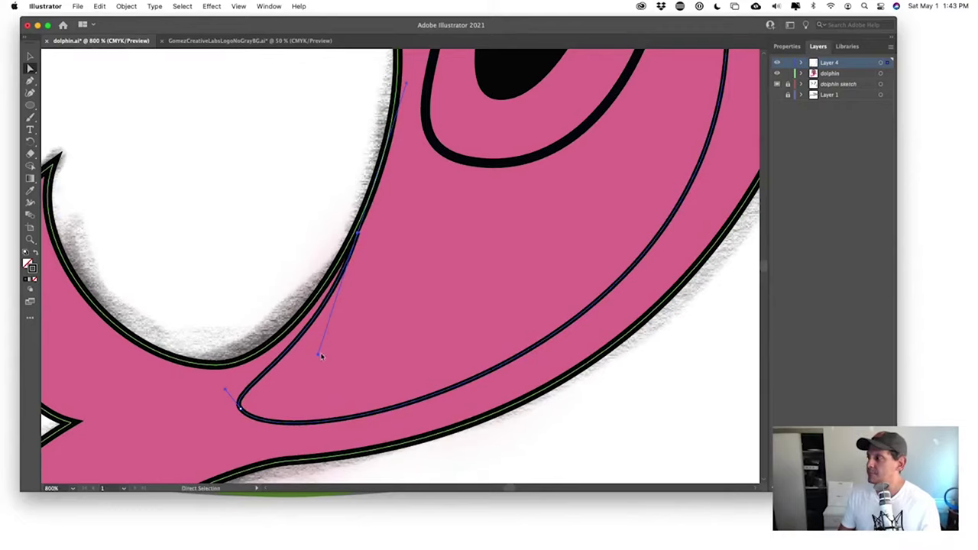
{"action": "left_click_drag", "start_coordinate": [320, 355], "coordinate": [333, 356]}
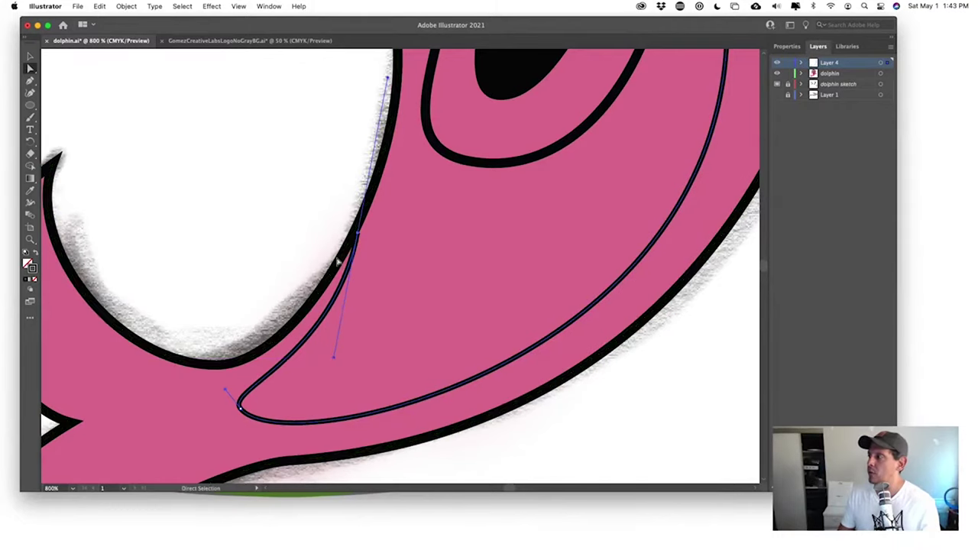
{"action": "key", "text": "Left"}
{"action": "key", "text": "Left"}
{"action": "key", "text": "Up"}
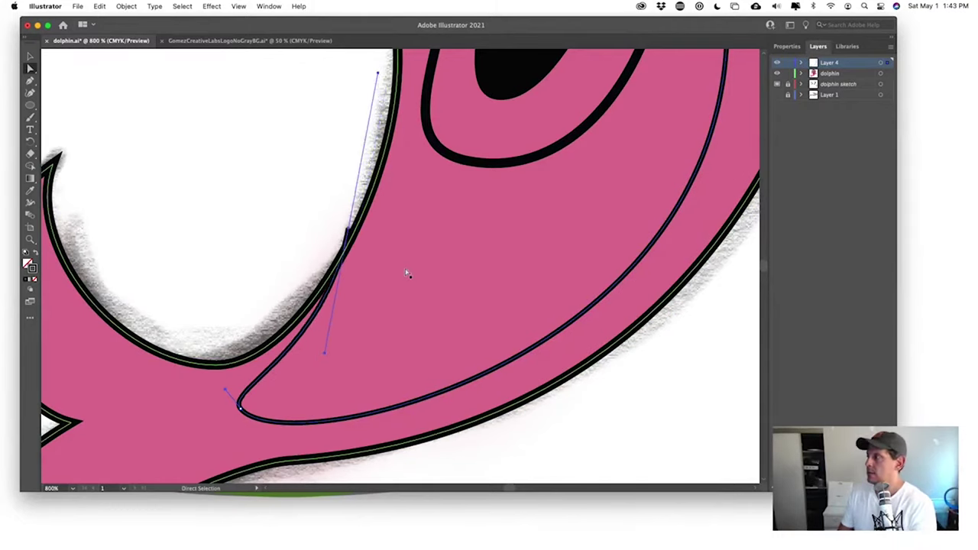
- Place the belly line's top anchor on the body outline and smooth its lower handle
{"action": "left_click", "coordinate": [404, 275]}
{"action": "key", "text": "v"}
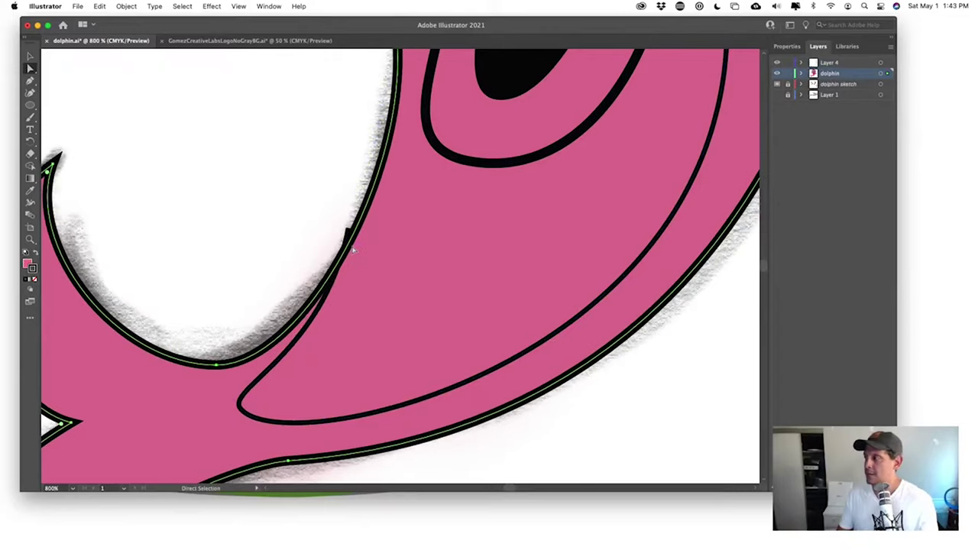
{"action": "key", "text": "a"}
{"action": "key", "text": "super+z"}
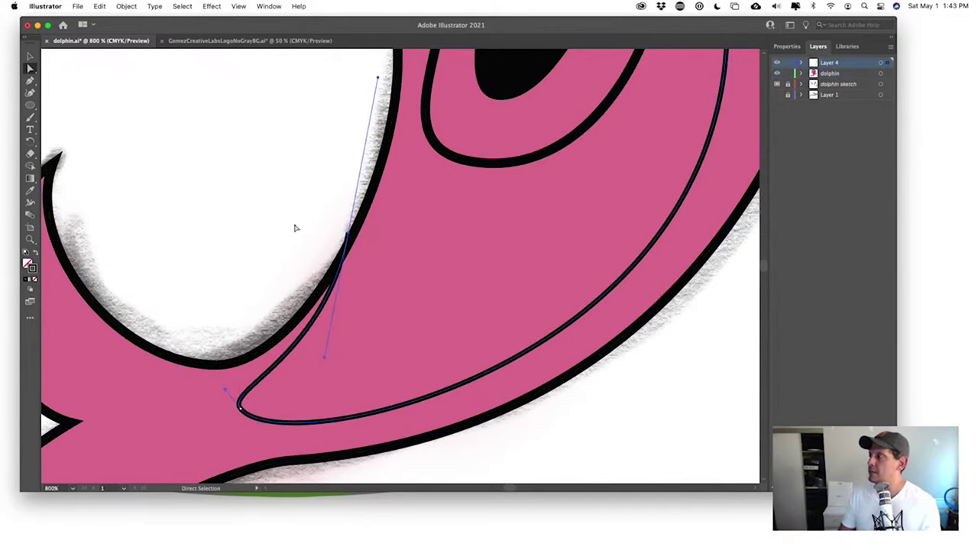
{"action": "left_click", "coordinate": [298, 228]}
{"action": "left_click", "coordinate": [348, 235]}
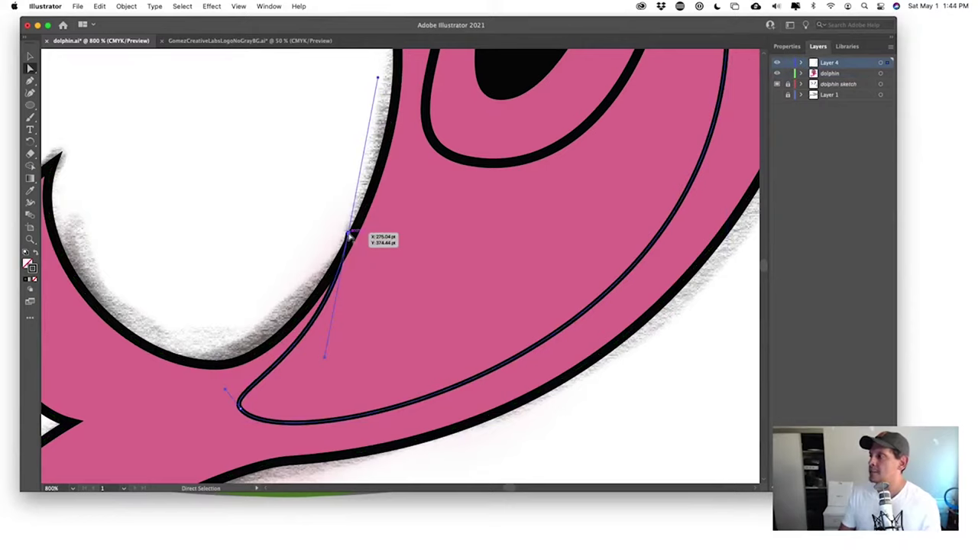
{"action": "left_click_drag", "start_coordinate": [349, 235], "coordinate": [351, 236]}
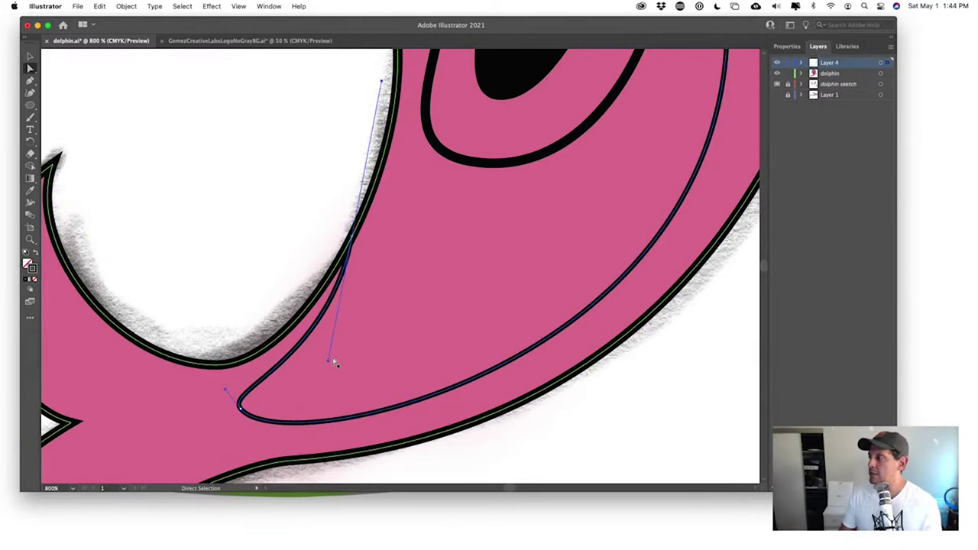
{"action": "left_click_drag", "start_coordinate": [330, 362], "coordinate": [327, 365]}
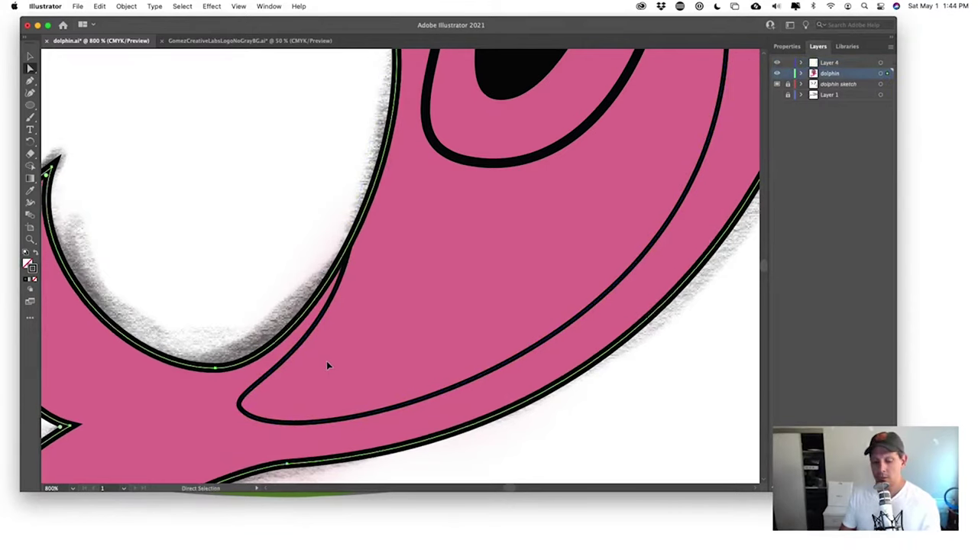
{"action": "left_click", "coordinate": [299, 345]}
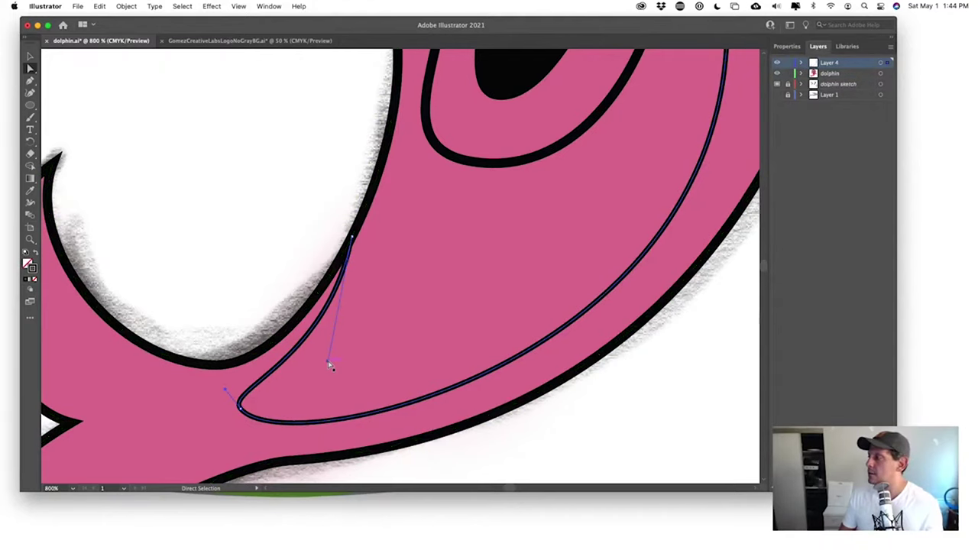
{"action": "left_click_drag", "start_coordinate": [330, 359], "coordinate": [333, 359]}
{"action": "left_click", "coordinate": [230, 176]}
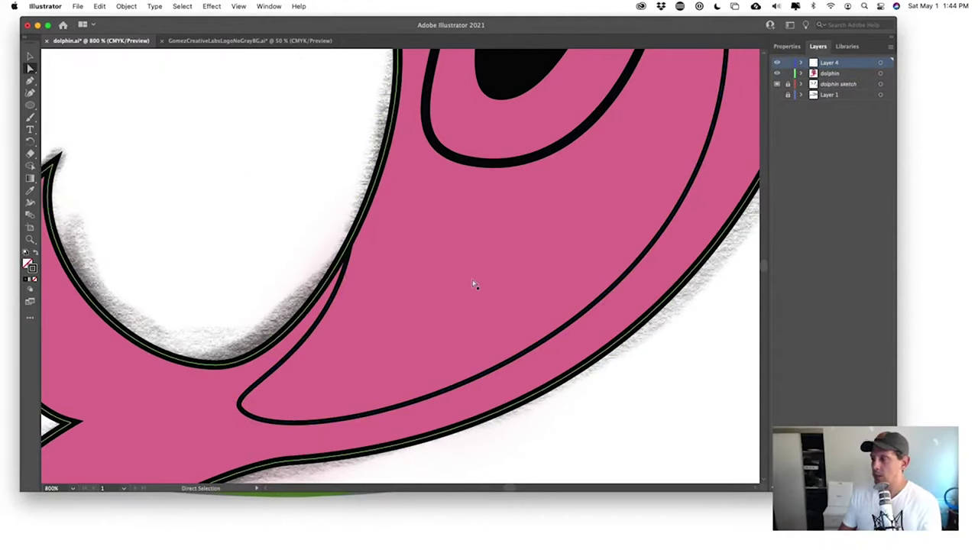
{"action": "key", "text": "super+minus"}
{"action": "key", "text": "super+minus"}
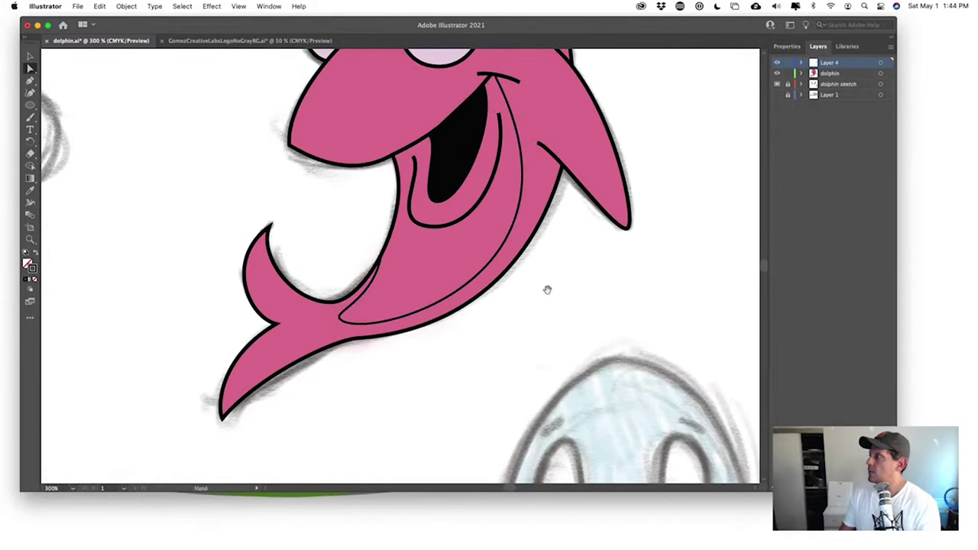
{"action": "left_click_drag", "start_coordinate": [546, 288], "coordinate": [518, 389]}
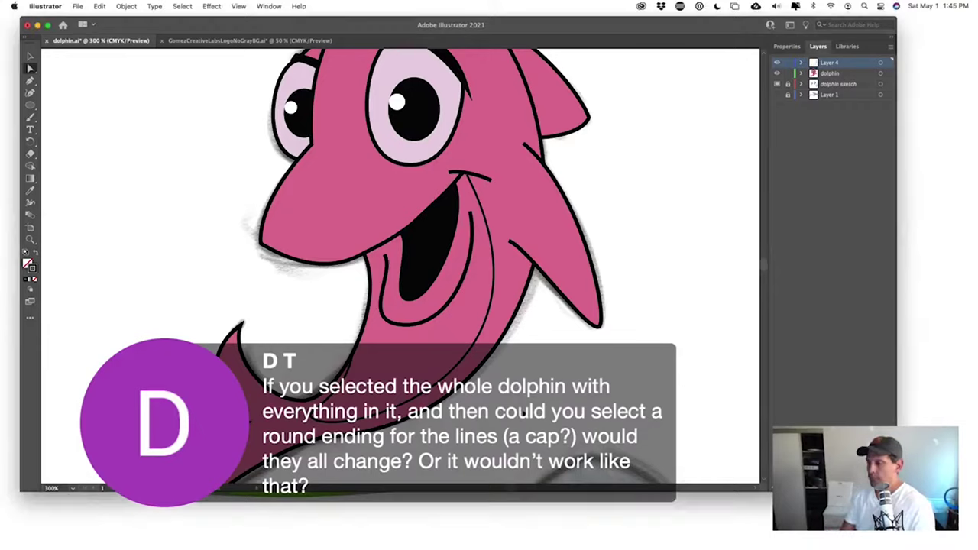
- Select the small mouth-corner stroke together with the fin strokes
{"action": "key", "text": "v"}
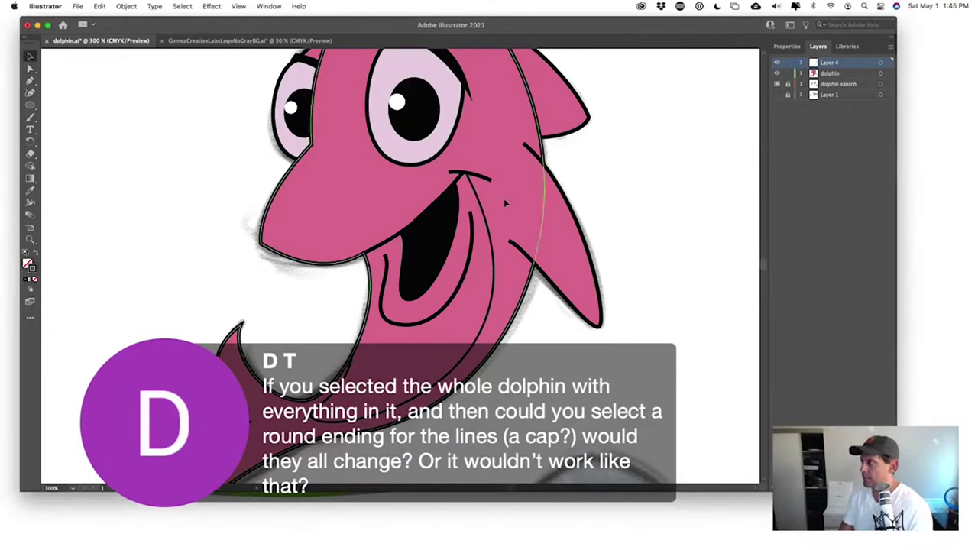
{"action": "left_click", "coordinate": [486, 182]}
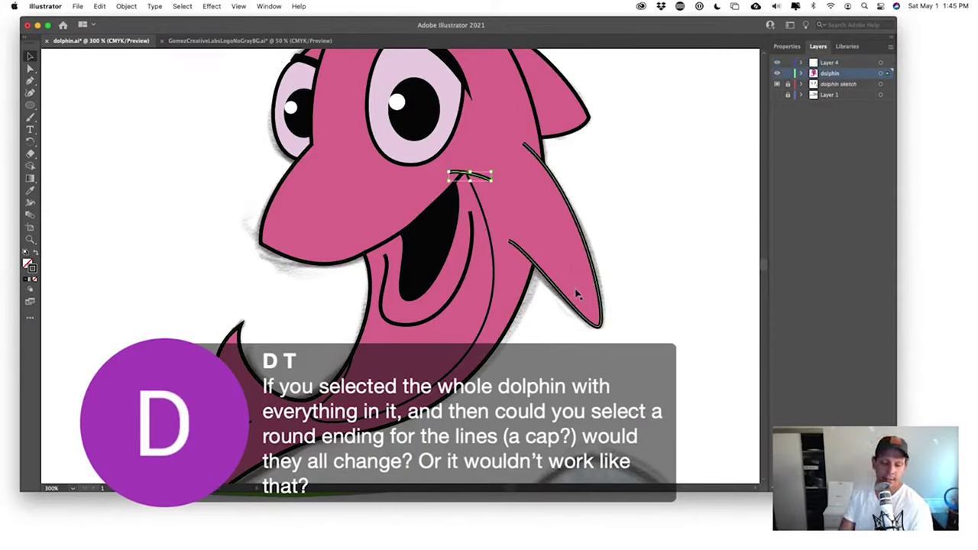
{"action": "left_click", "coordinate": [603, 327]}
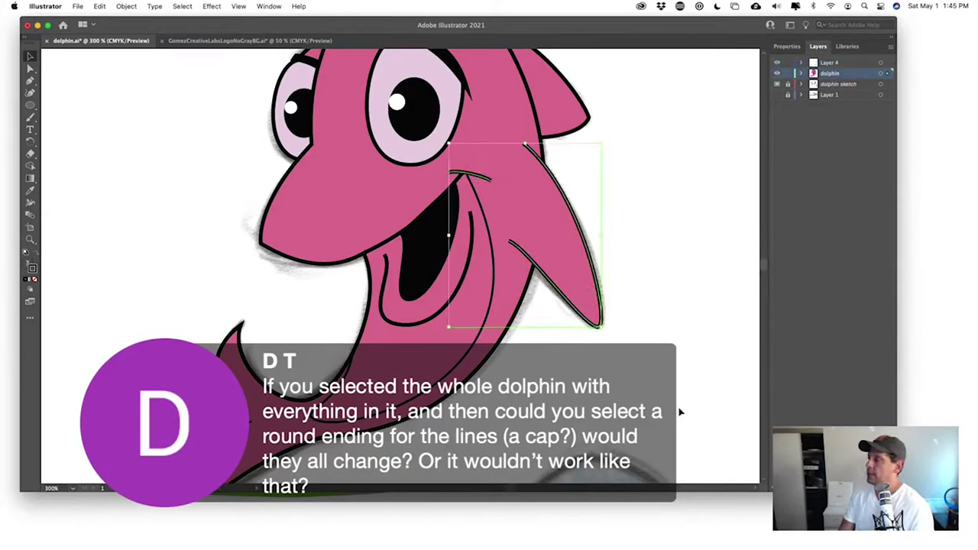
{"action": "key", "text": "super+equal"}
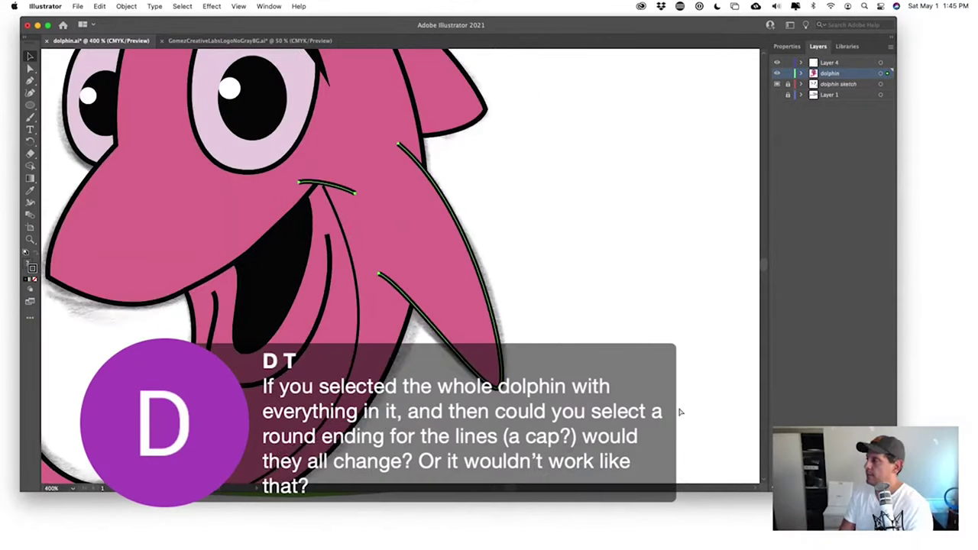
{"action": "left_click", "coordinate": [583, 306]}
{"action": "scroll", "coordinate": [583, 307], "scroll_direction": "up", "scroll_amount": 3}
{"action": "scroll", "coordinate": [583, 306], "scroll_direction": "left", "scroll_amount": 3}
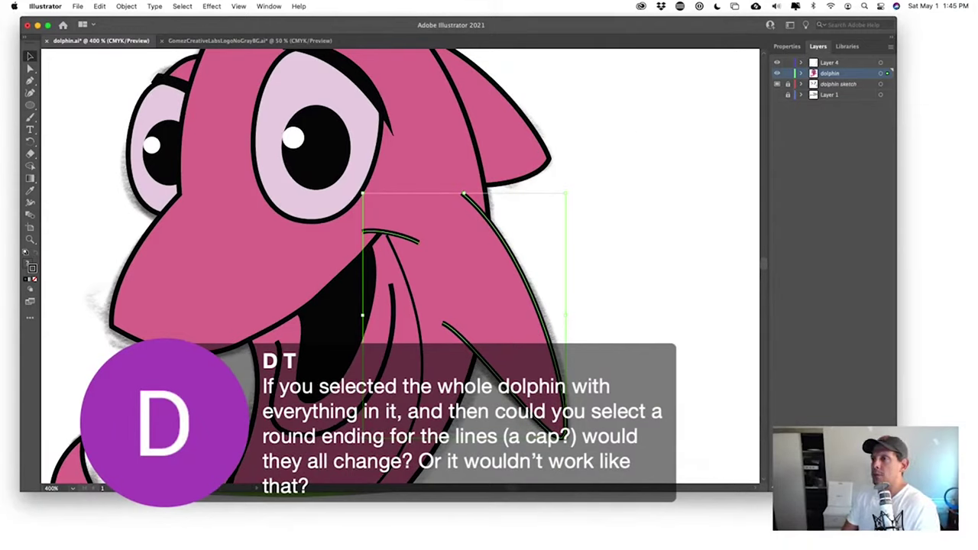
- Compare Round, Projecting and Butt caps on the mouth line, keeping Round Cap
{"action": "key", "text": "super+F10"}
{"action": "mouse_move", "coordinate": [742, 244]}
{"action": "left_mouse_down"}
{"action": "mouse_move", "coordinate": [685, 148]}
{"action": "mouse_move", "coordinate": [694, 116]}
{"action": "left_mouse_up"}
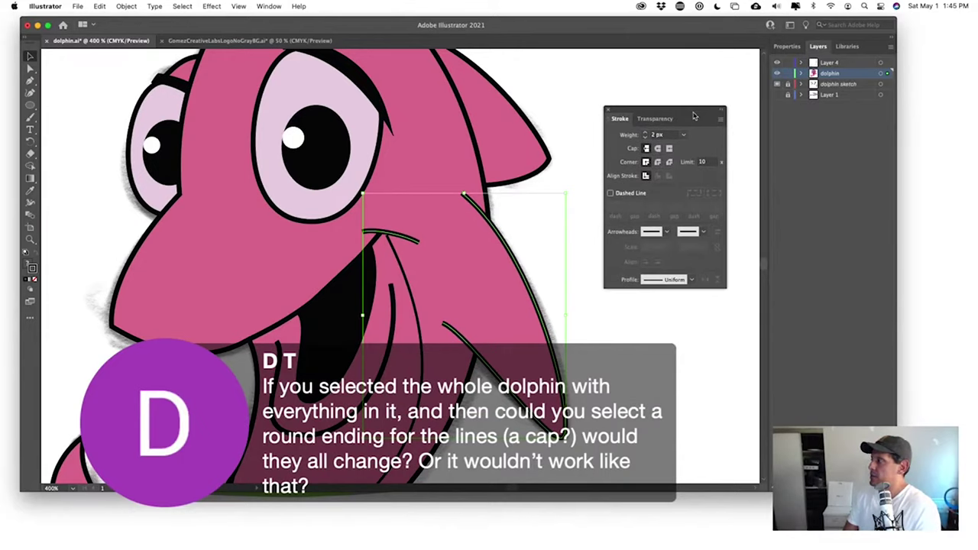
{"action": "left_click", "coordinate": [658, 149]}
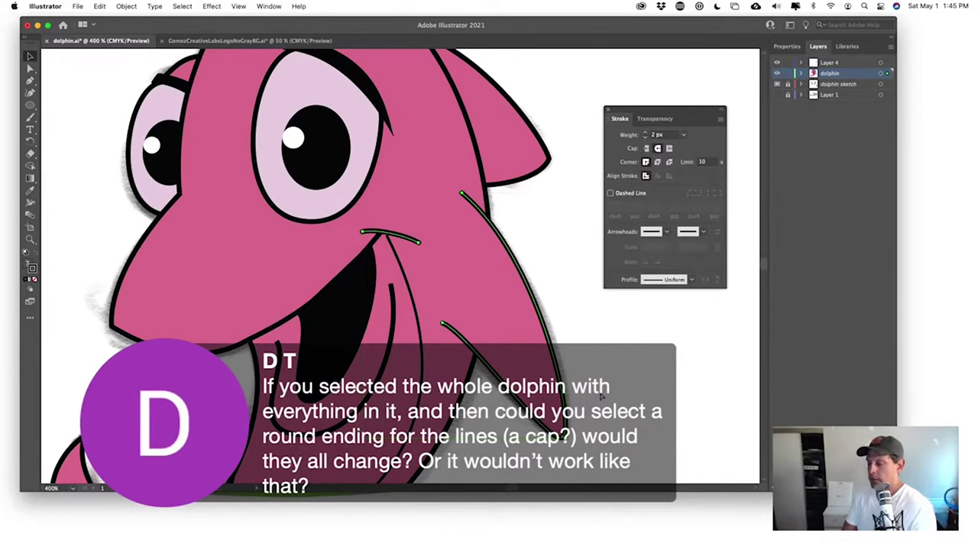
{"action": "key", "text": "super+equal"}
{"action": "key", "text": "super+equal"}
{"action": "key", "text": "super+equal"}
{"action": "key", "text": "super+equal"}
{"action": "scroll", "coordinate": [396, 289], "scroll_direction": "up", "scroll_amount": 3}
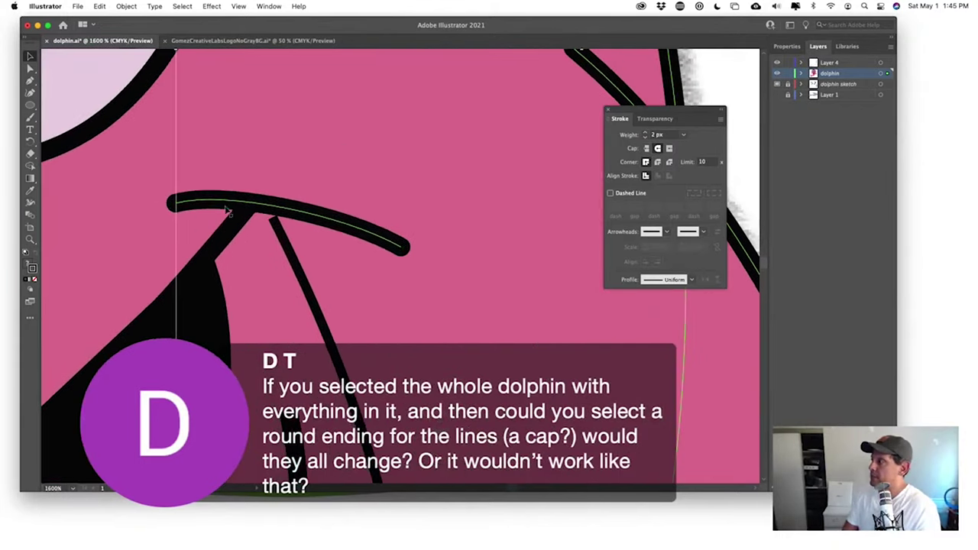
{"action": "left_click", "coordinate": [670, 149]}
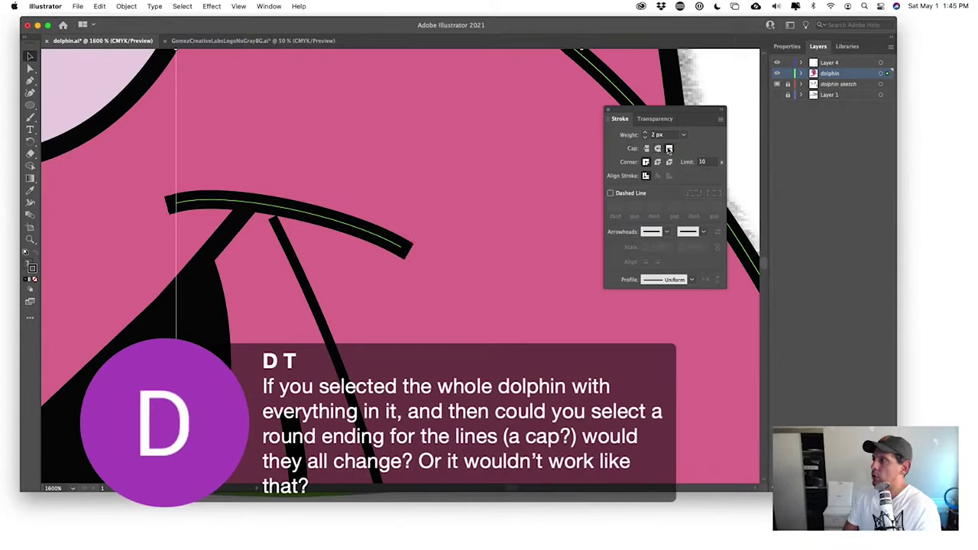
{"action": "left_click", "coordinate": [648, 149]}
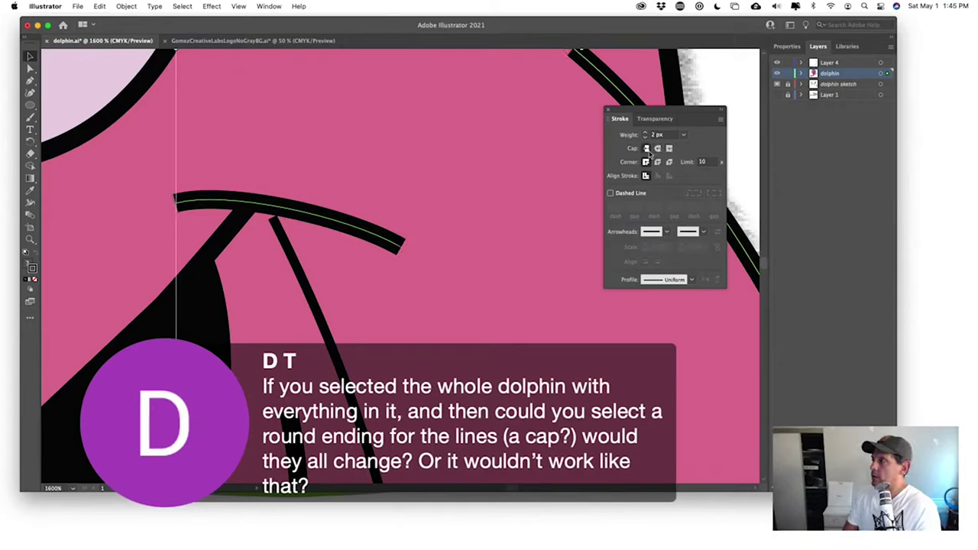
{"action": "left_click", "coordinate": [659, 149]}
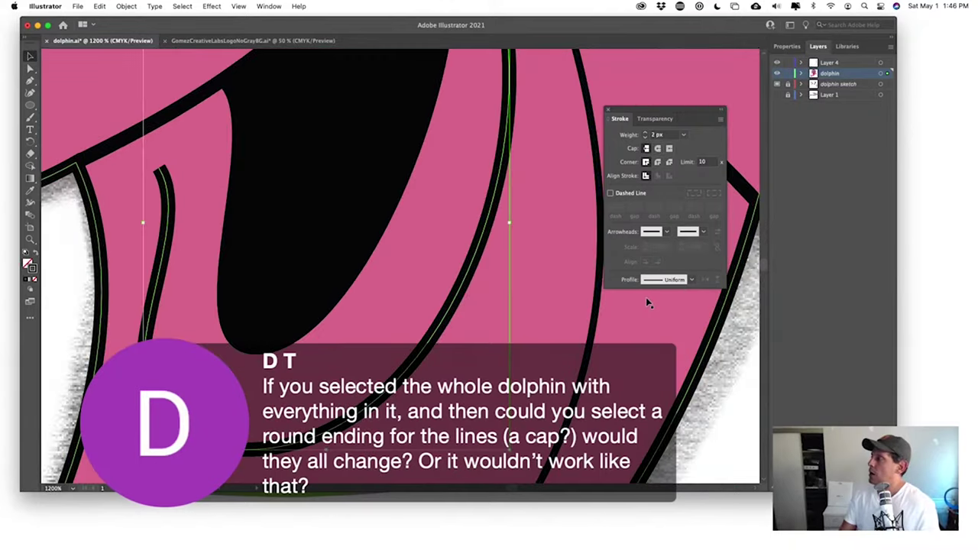
{"action": "left_click", "coordinate": [656, 149]}
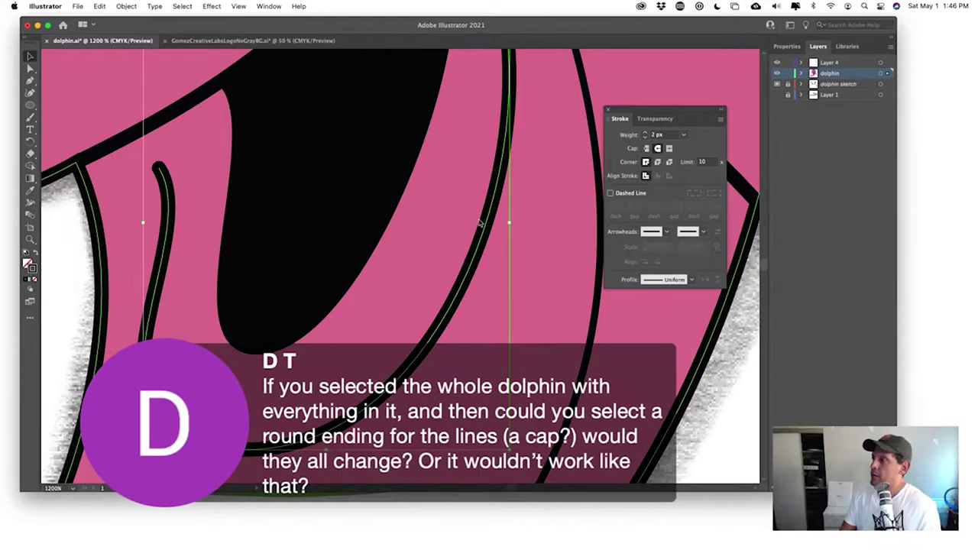
{"action": "key", "text": "super+minus"}
{"action": "key", "text": "super+minus"}
{"action": "key", "text": "super+minus"}
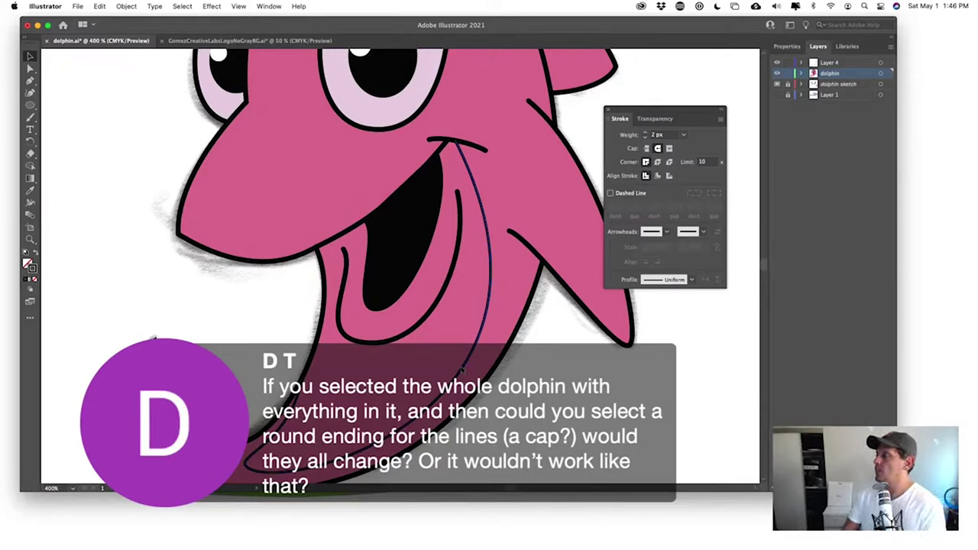
- Apply Round Cap to every path in the dolphin, then deselect
{"action": "key", "text": "super+a"}
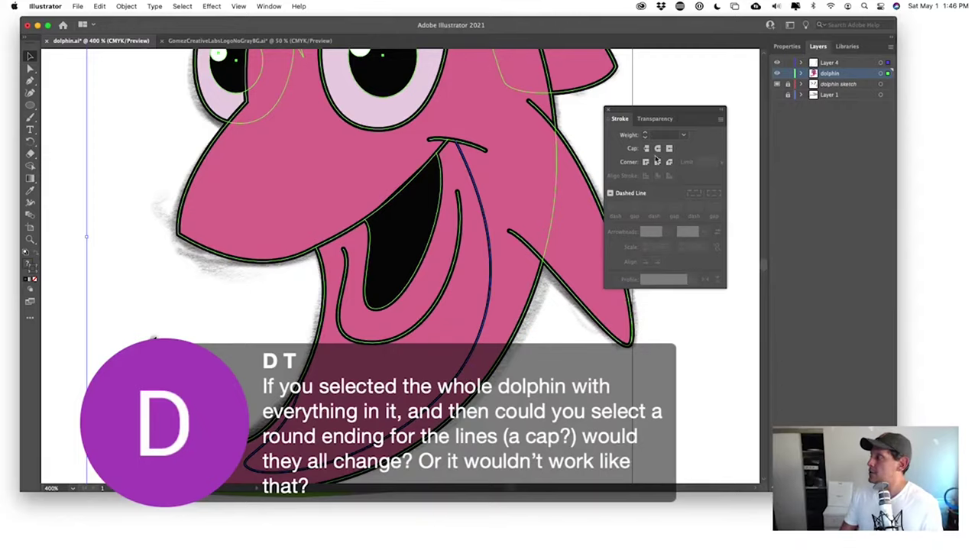
{"action": "left_click", "coordinate": [658, 149]}
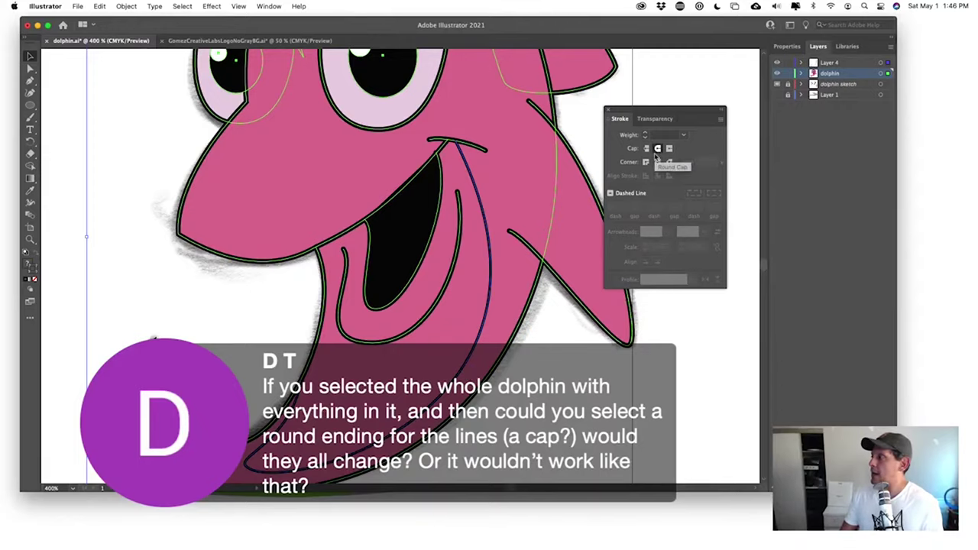
{"action": "left_click", "coordinate": [712, 389]}
{"action": "scroll", "coordinate": [467, 207], "scroll_direction": "up", "scroll_amount": 5}
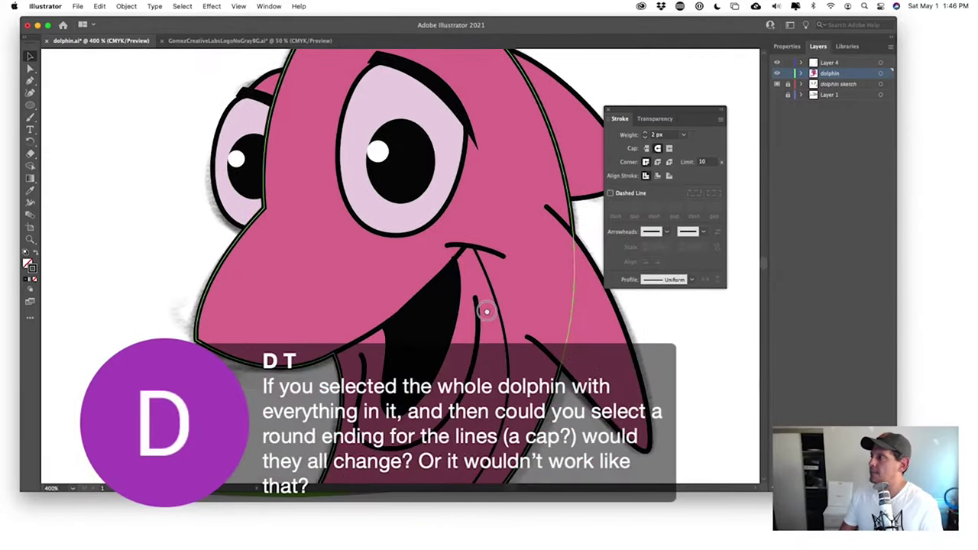
{"action": "scroll", "coordinate": [486, 311], "scroll_direction": "down", "scroll_amount": 10}
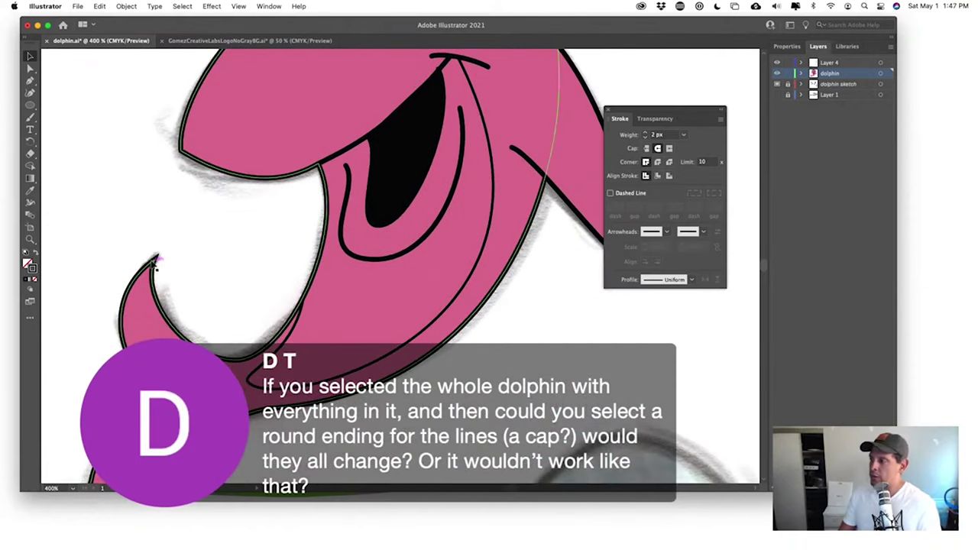
{"action": "scroll", "coordinate": [175, 277], "scroll_direction": "up", "scroll_amount": 5}
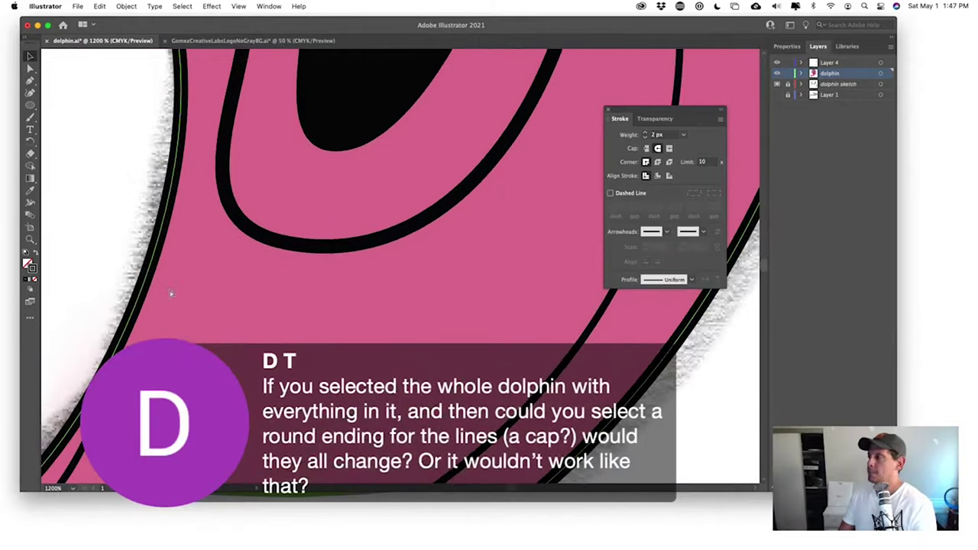
{"action": "scroll", "coordinate": [171, 294], "scroll_direction": "up", "scroll_amount": 8}
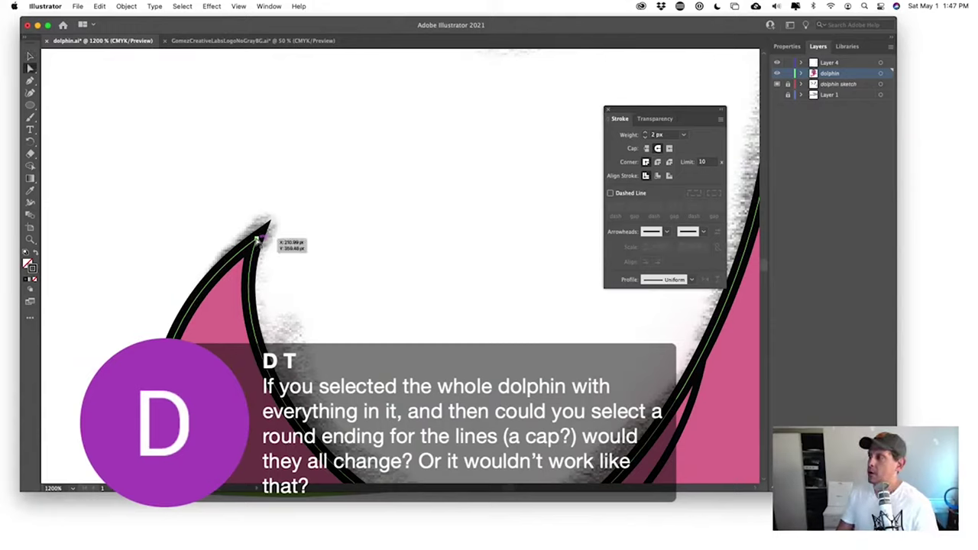
- Test rounding the fin tip corner, then return it to a sharp 0 pt point
{"action": "left_click", "coordinate": [240, 220]}
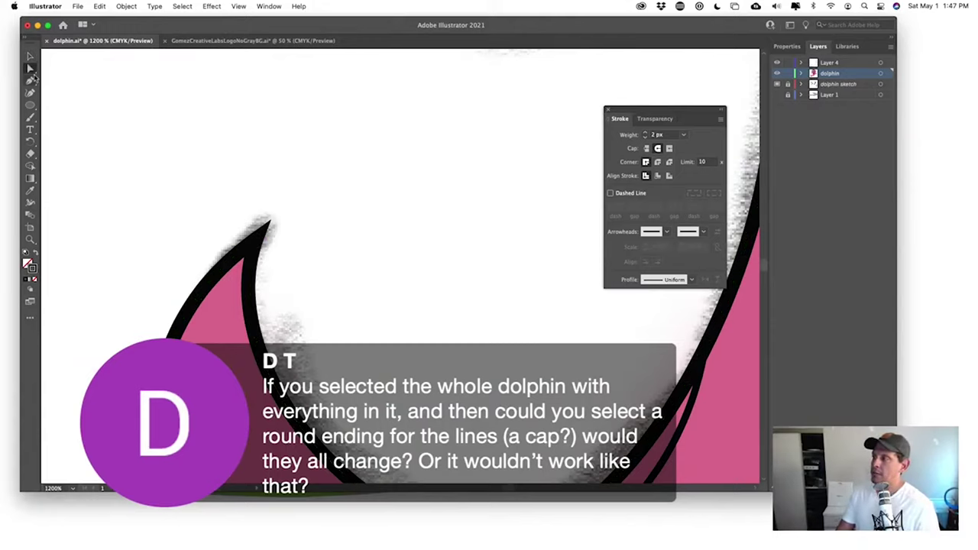
{"action": "left_click", "coordinate": [257, 242]}
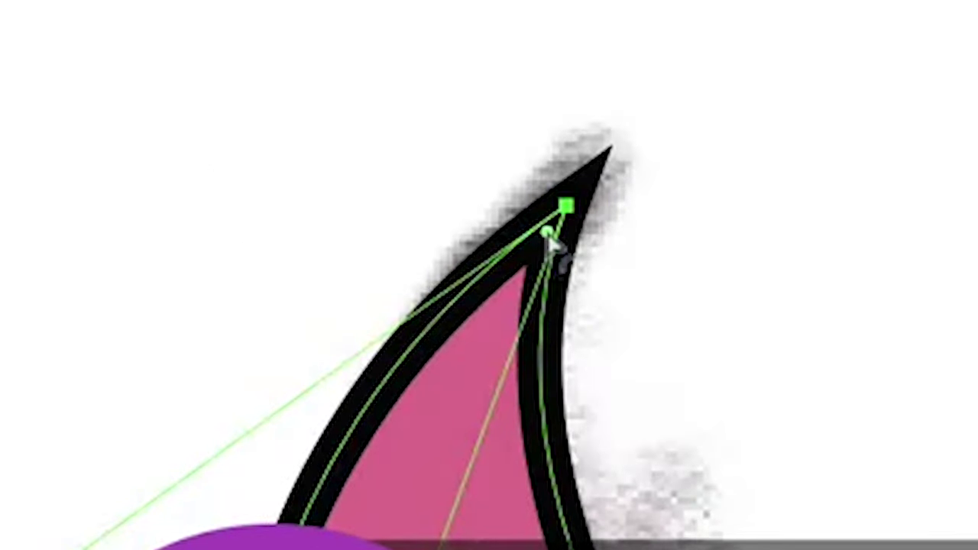
{"action": "left_click_drag", "start_coordinate": [547, 231], "coordinate": [433, 439]}
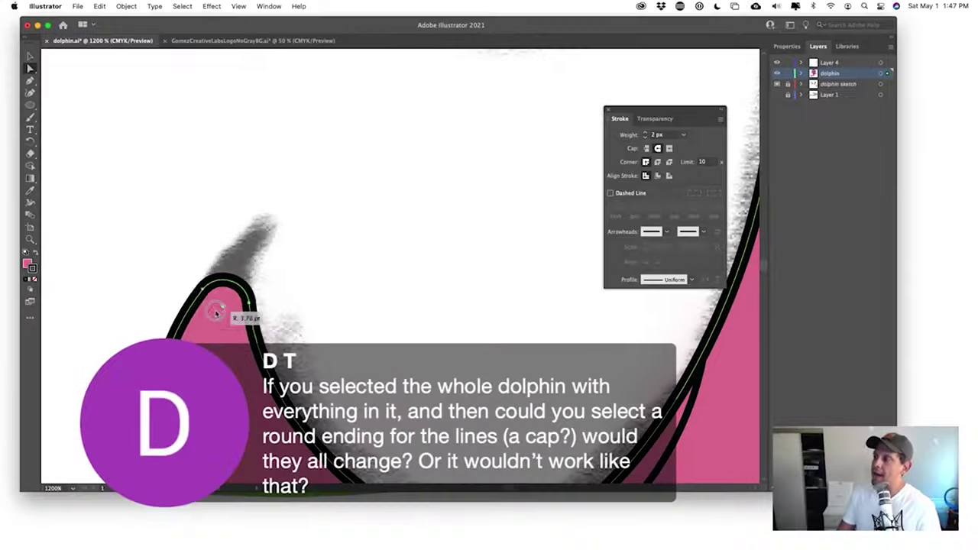
{"action": "left_click_drag", "start_coordinate": [216, 314], "coordinate": [319, 212]}
{"action": "left_click", "coordinate": [319, 284]}
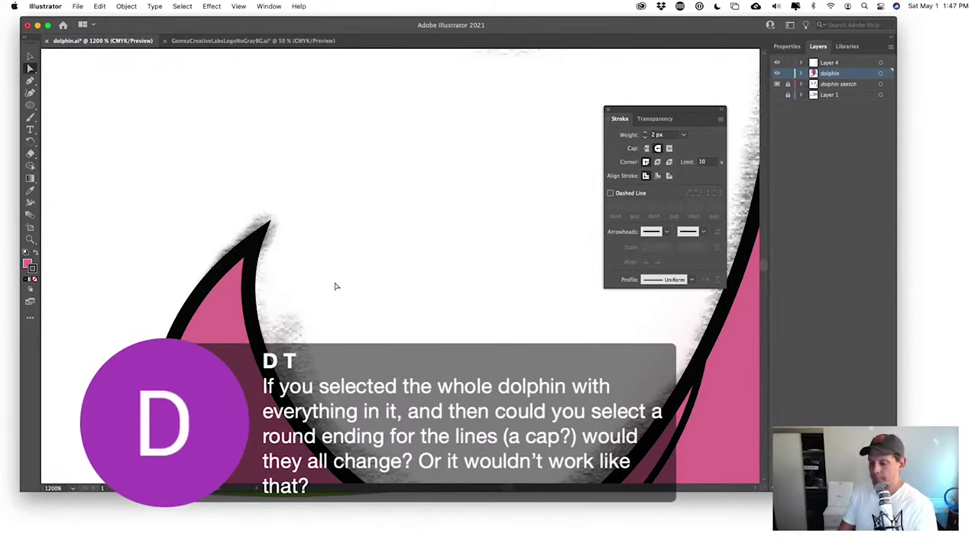
- Select the belly shape running along the dolphin's body
{"action": "scroll", "coordinate": [334, 286], "scroll_direction": "down", "scroll_amount": 5}
{"action": "scroll", "coordinate": [415, 298], "scroll_direction": "up", "scroll_amount": 3}
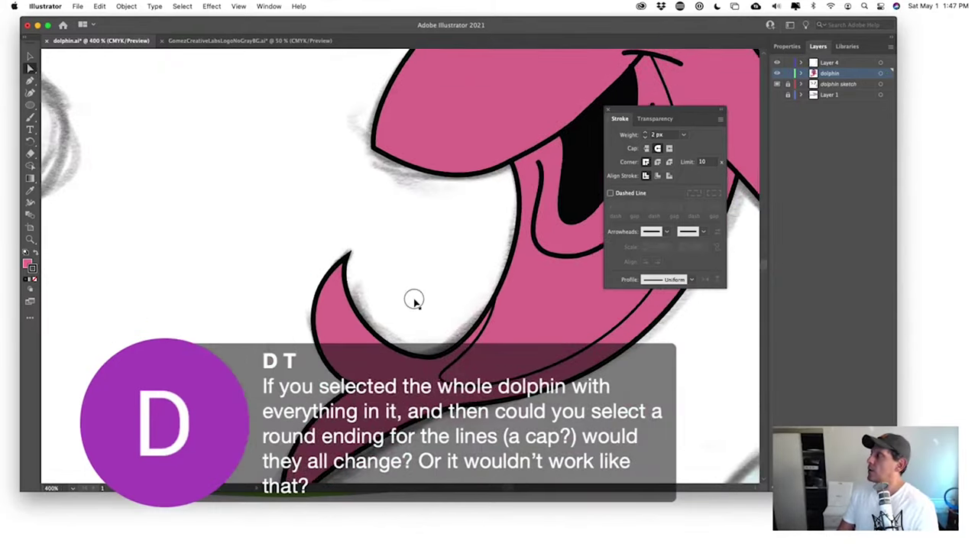
{"action": "key", "text": "v"}
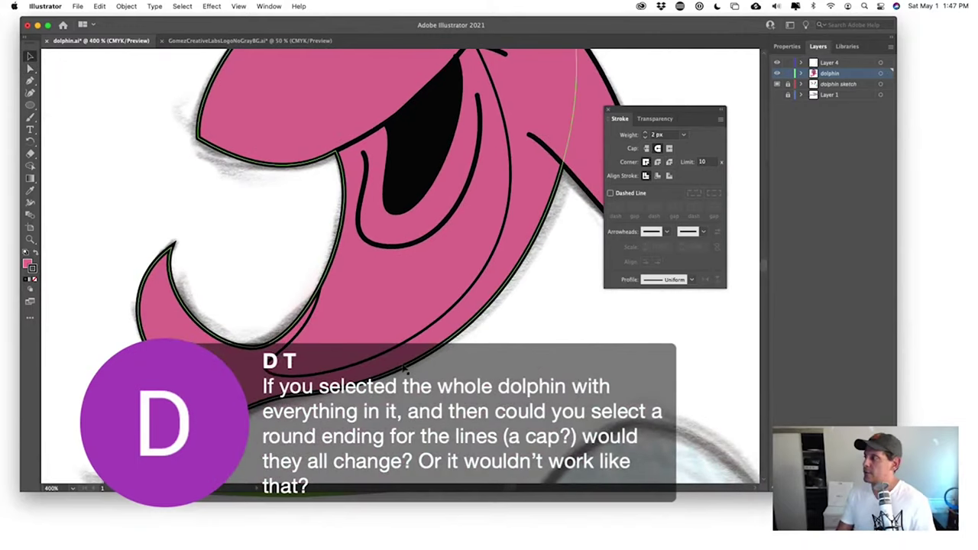
{"action": "left_click", "coordinate": [410, 345]}
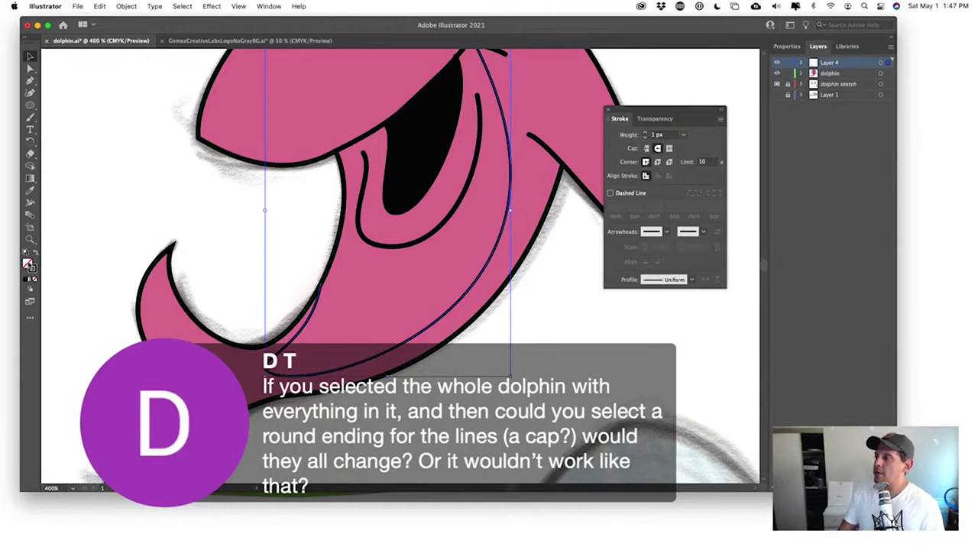
- Fill the selected belly shape with a pale pink-lavender from the Color Picker
{"action": "double_click", "coordinate": [32, 266]}
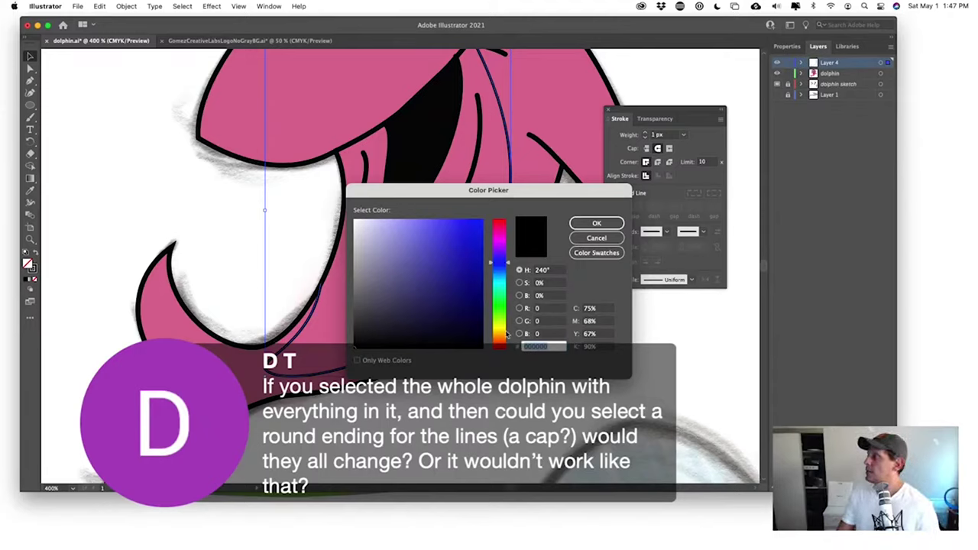
{"action": "left_click_drag", "start_coordinate": [502, 245], "coordinate": [501, 241]}
{"action": "left_click", "coordinate": [382, 238]}
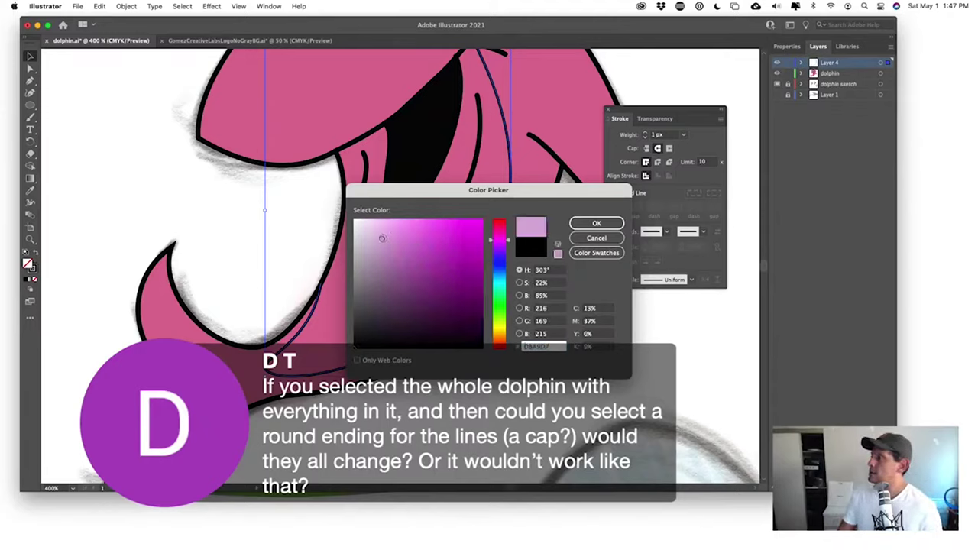
{"action": "left_click", "coordinate": [371, 229]}
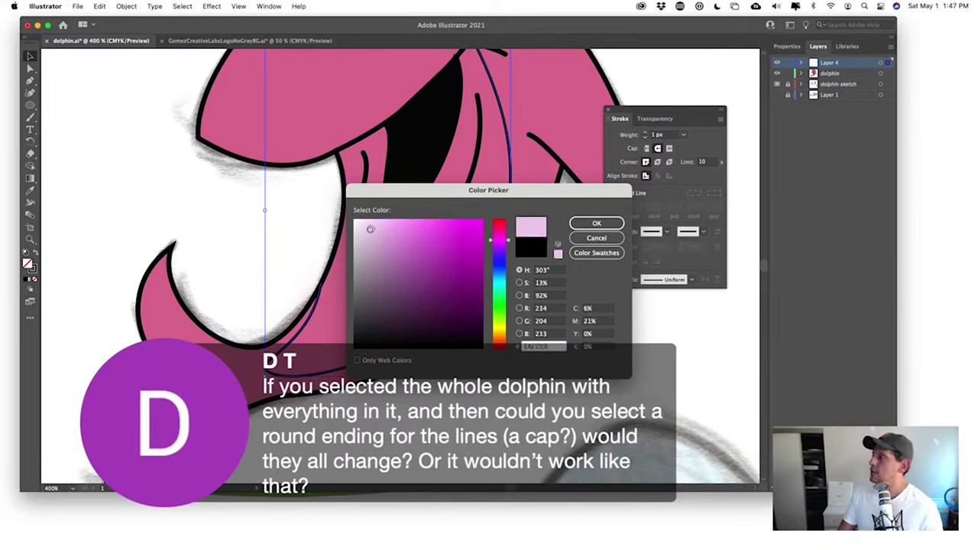
{"action": "left_click", "coordinate": [592, 223]}
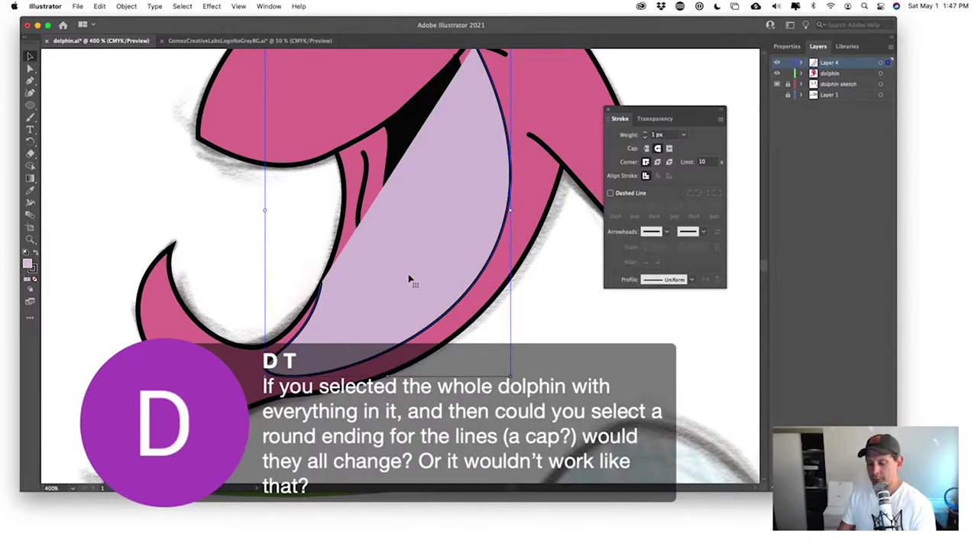
- Activate the dolphin layer and select the inner tongue line
{"action": "scroll", "coordinate": [409, 280], "scroll_direction": "up", "scroll_amount": 3}
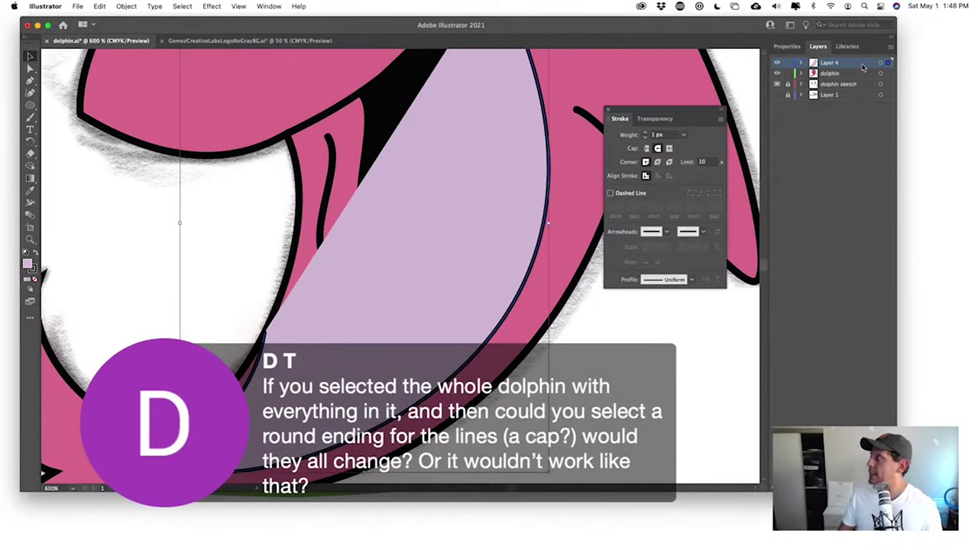
{"action": "left_click", "coordinate": [889, 72]}
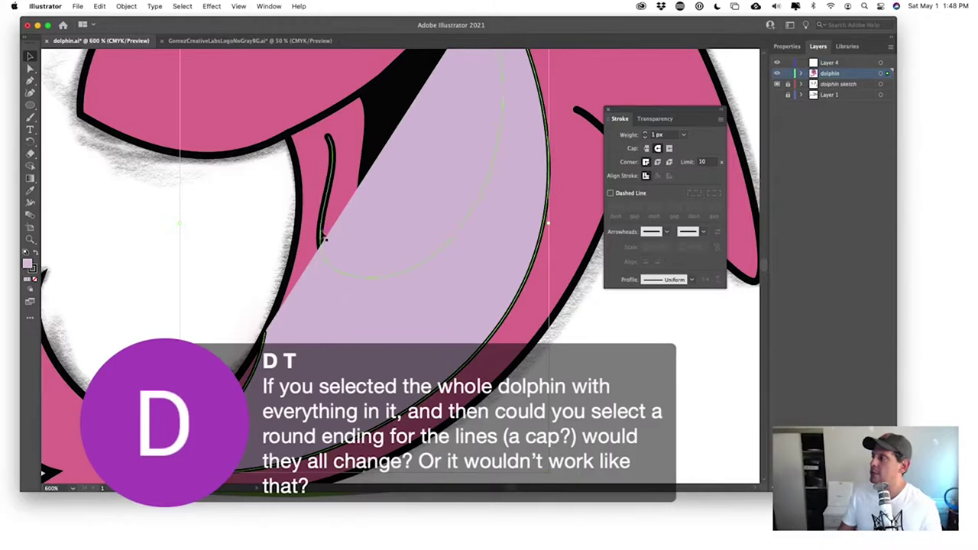
{"action": "left_click", "coordinate": [323, 235]}
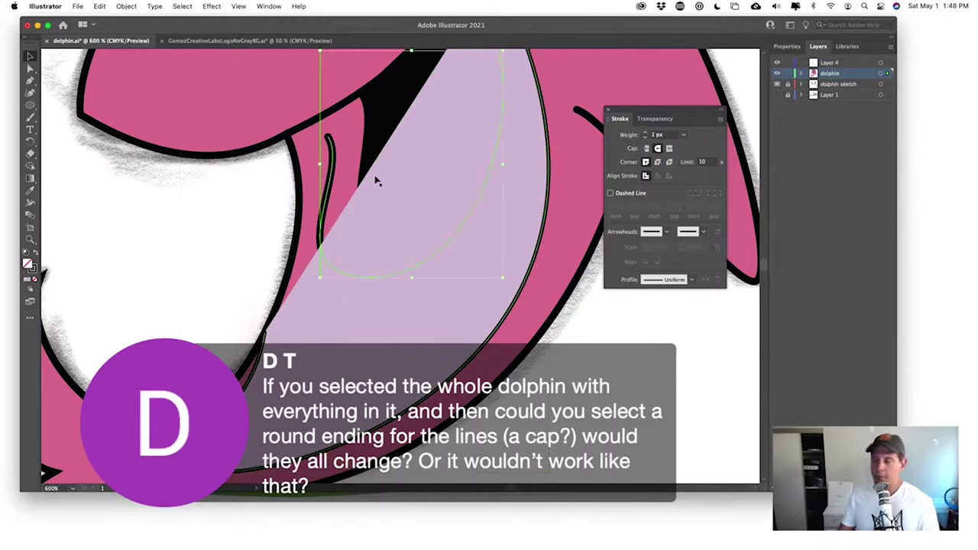
{"action": "left_click", "coordinate": [389, 120]}
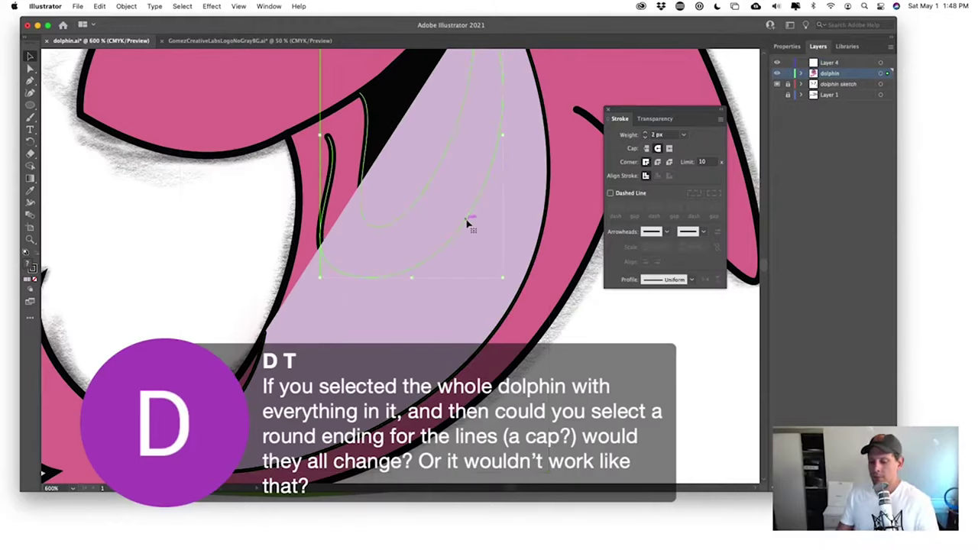
{"action": "key", "text": "super+minus"}
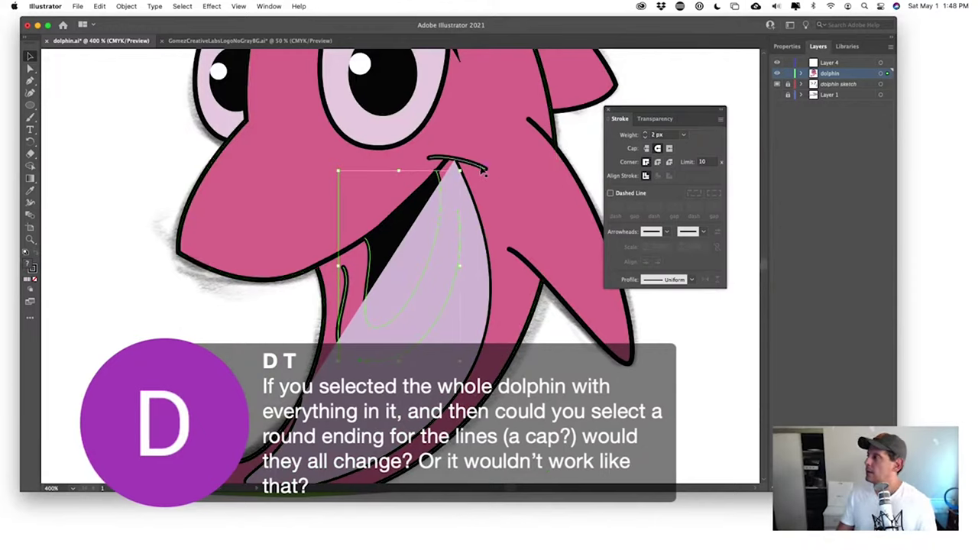
- Bring the black mouth stroke forward in front of the tongue
{"action": "left_click", "coordinate": [484, 174], "text": "shift"}
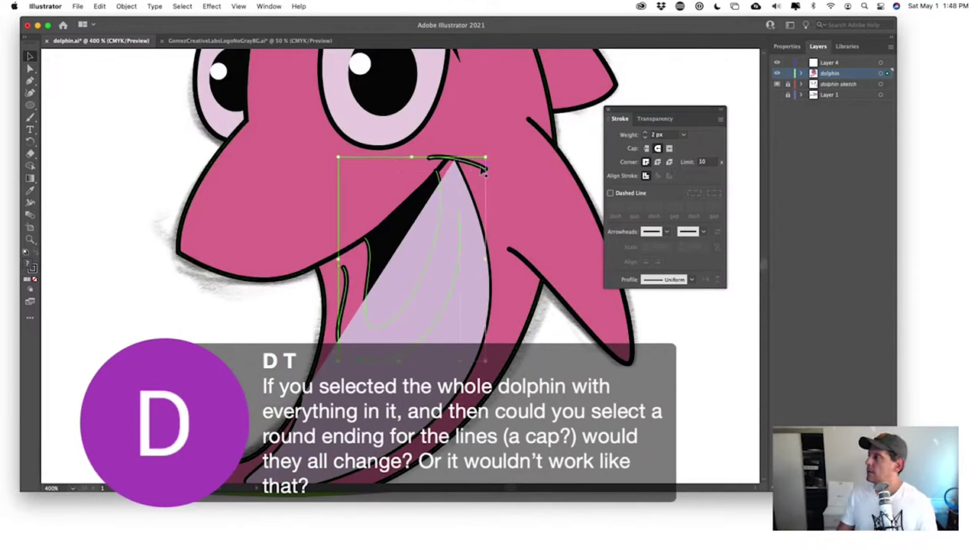
{"action": "right_click", "coordinate": [461, 273]}
{"action": "mouse_move", "coordinate": [508, 430]}
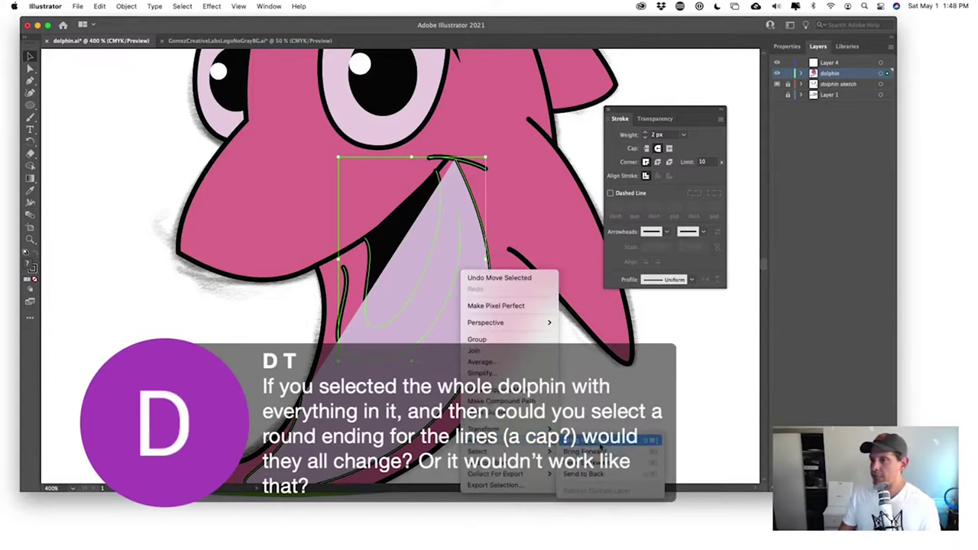
{"action": "left_click", "coordinate": [600, 447]}
{"action": "key", "text": "super+equal"}
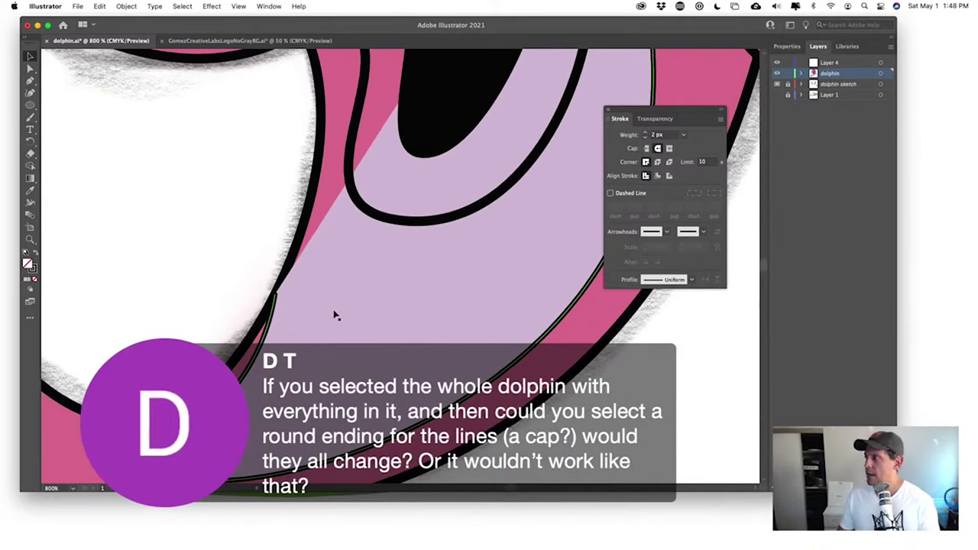
{"action": "key", "text": "super+minus"}
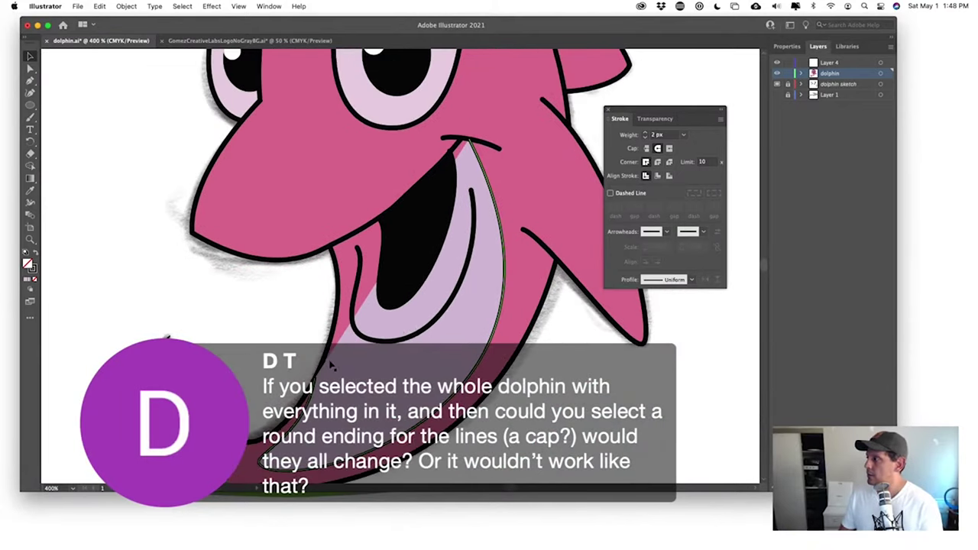
- Select the lavender tongue shape beneath the mouth line
{"action": "left_click", "coordinate": [337, 342]}
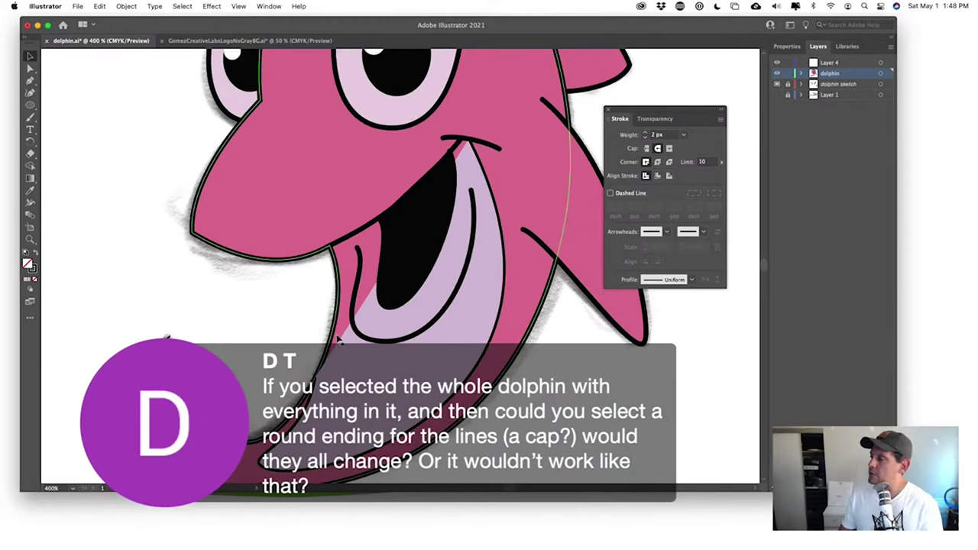
{"action": "left_click", "coordinate": [361, 239]}
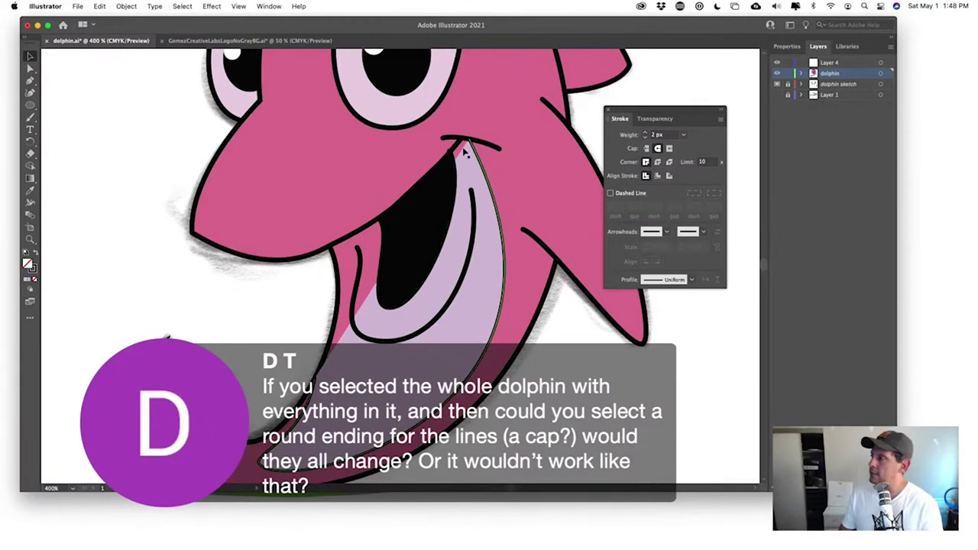
{"action": "left_click", "coordinate": [354, 255]}
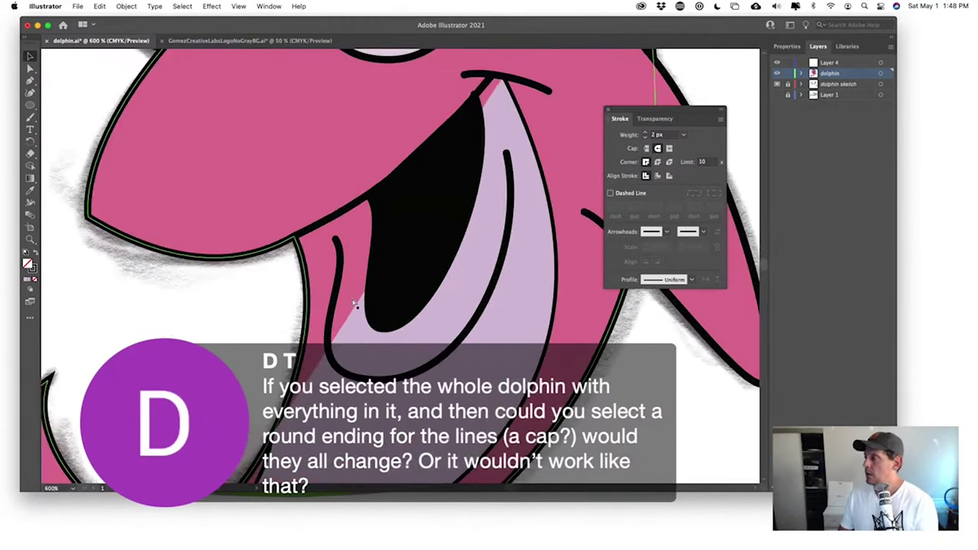
{"action": "scroll", "coordinate": [354, 255], "scroll_direction": "up", "scroll_amount": 2}
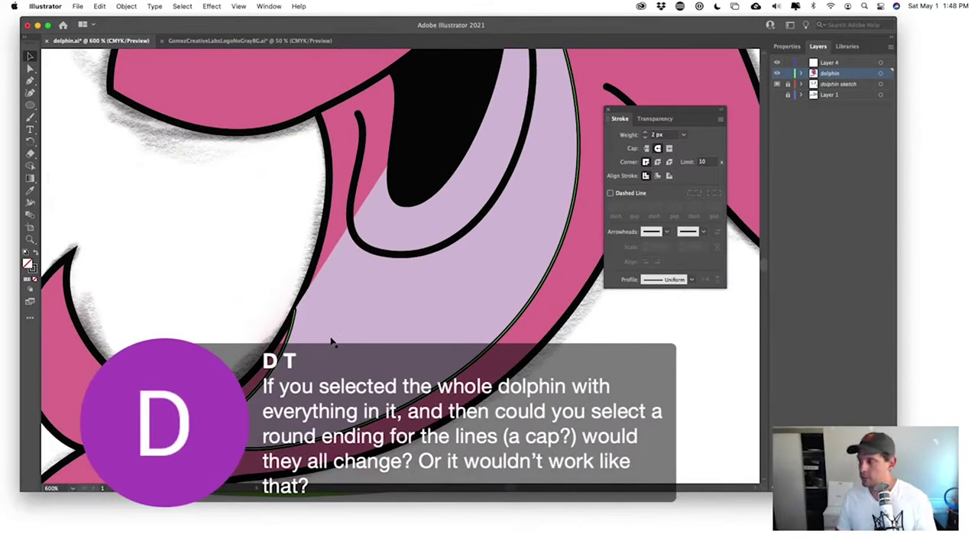
{"action": "left_click", "coordinate": [329, 344]}
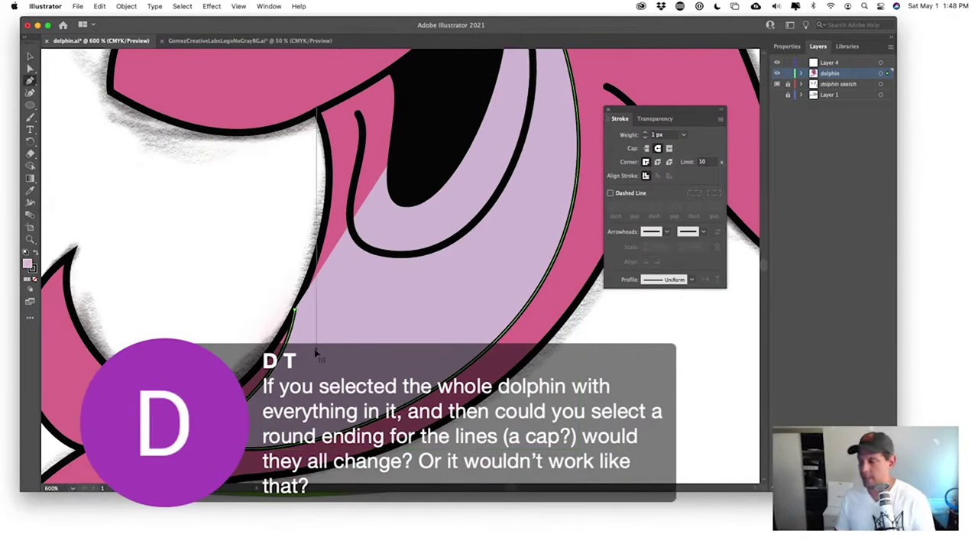
- Start a new Pen path for the mouth's upper edge at the head outline anchor
{"action": "left_click", "coordinate": [295, 314]}
{"action": "left_click", "coordinate": [295, 313]}
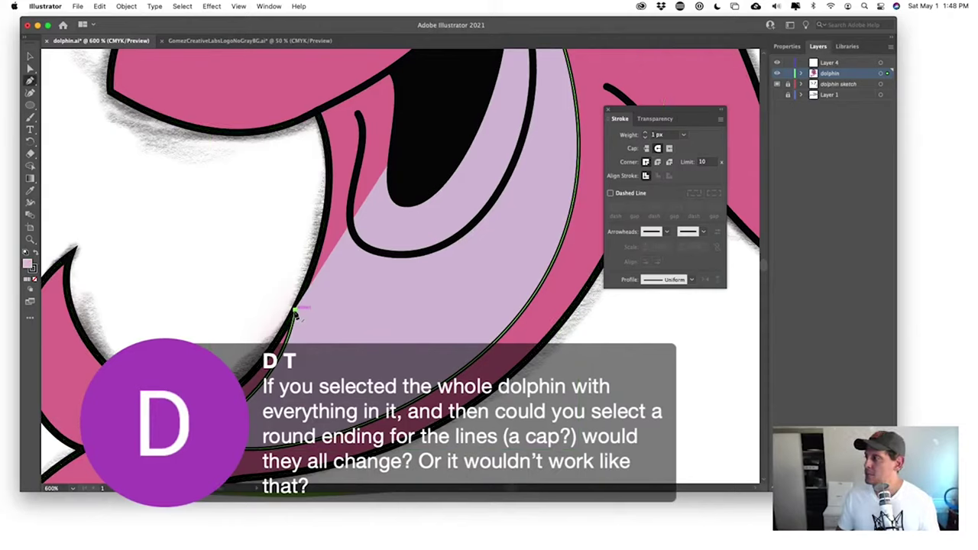
{"action": "left_click_drag", "start_coordinate": [295, 314], "coordinate": [318, 280]}
{"action": "left_click_drag", "start_coordinate": [315, 112], "coordinate": [262, 92]}
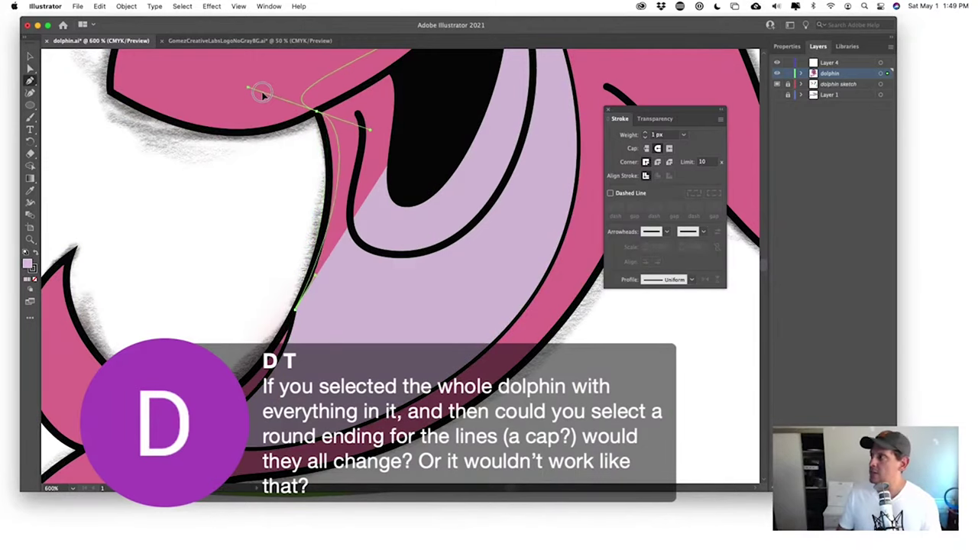
{"action": "key", "text": "/"}
{"action": "scroll", "coordinate": [481, 294], "scroll_direction": "up", "scroll_amount": 2}
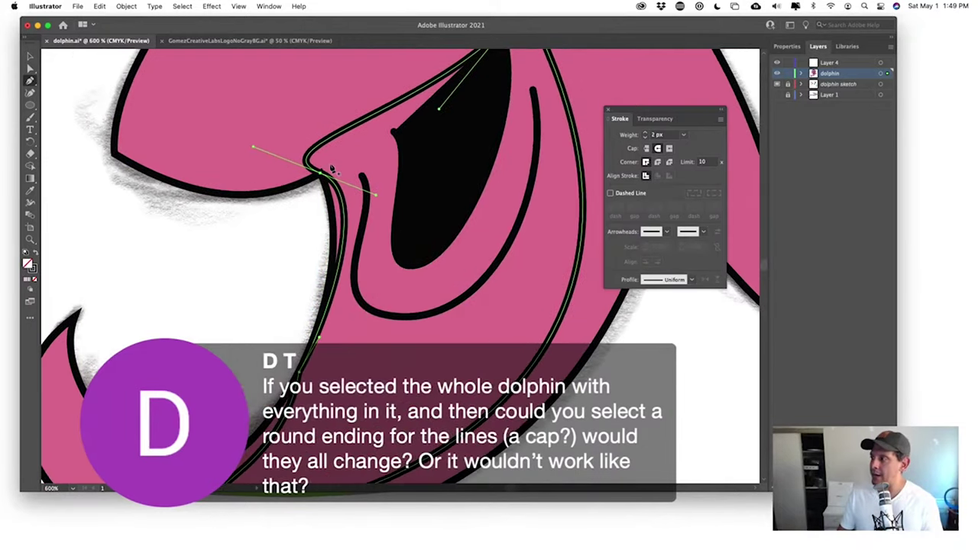
{"action": "key", "text": "ctrl+z"}
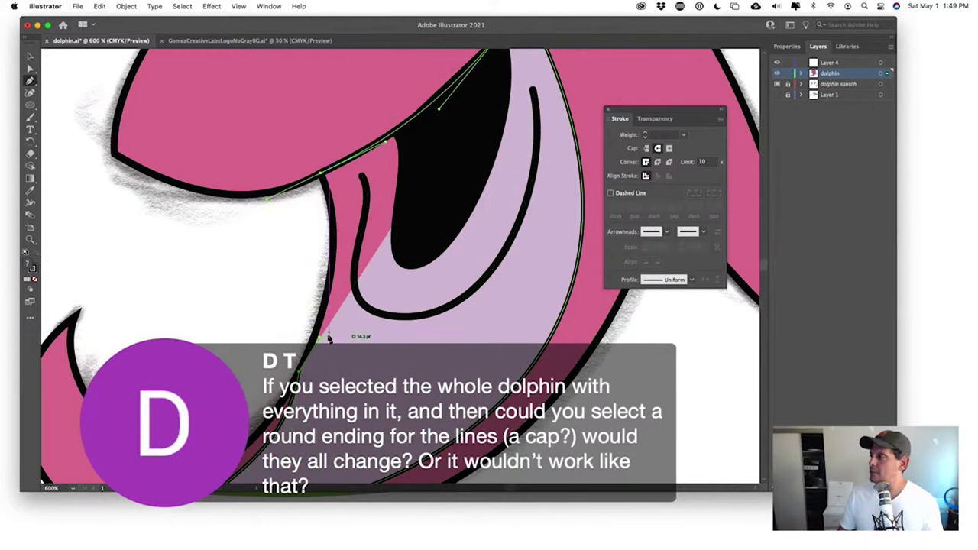
- Curve the new edge along the mouth up to its corner and finish the path
{"action": "left_click", "coordinate": [327, 337]}
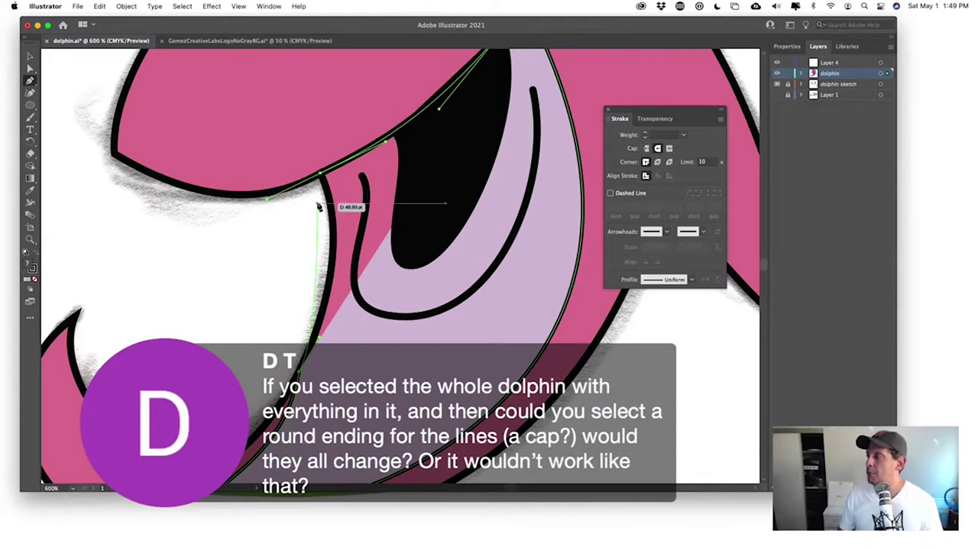
{"action": "left_click_drag", "start_coordinate": [309, 204], "coordinate": [221, 285]}
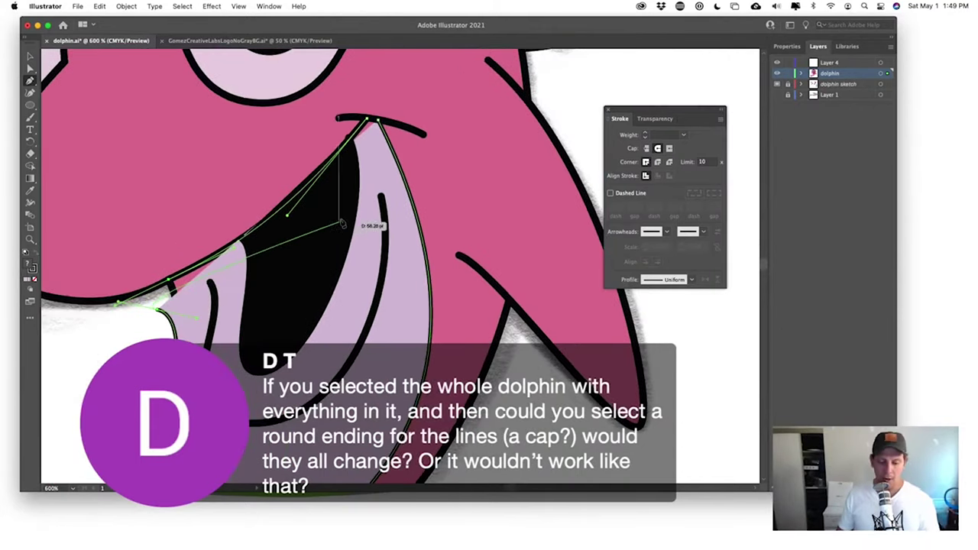
{"action": "left_click_drag", "start_coordinate": [342, 223], "coordinate": [370, 123]}
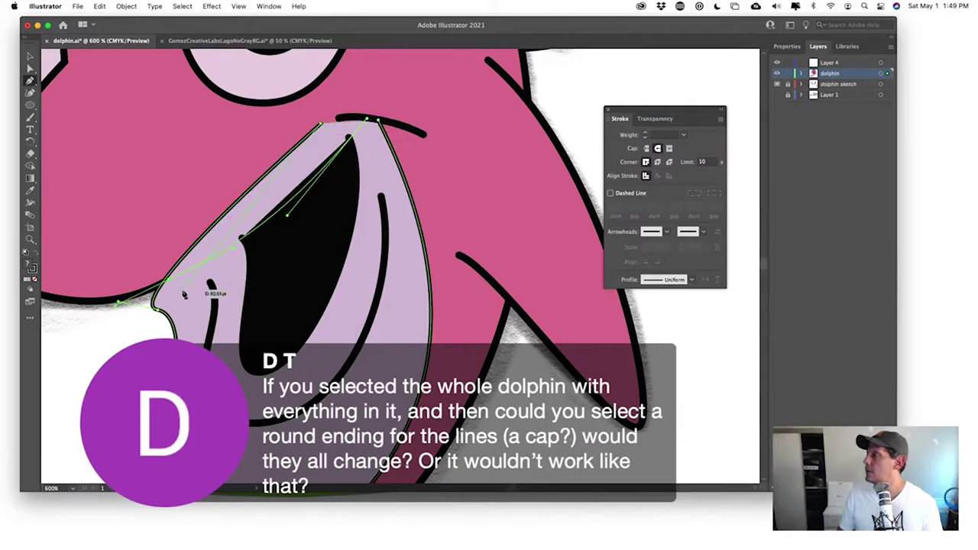
{"action": "left_click_drag", "start_coordinate": [348, 136], "coordinate": [147, 330]}
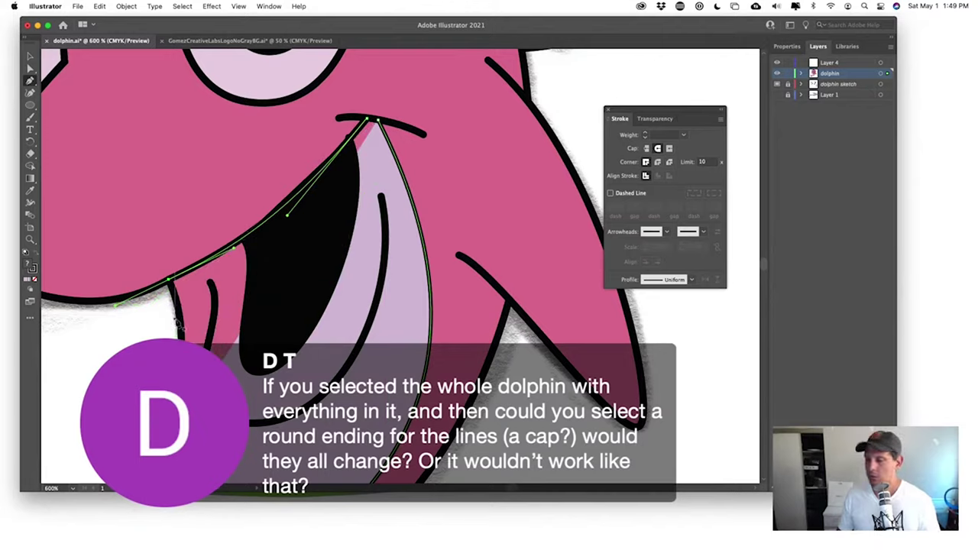
{"action": "key", "text": "v"}
{"action": "left_click", "coordinate": [210, 284]}
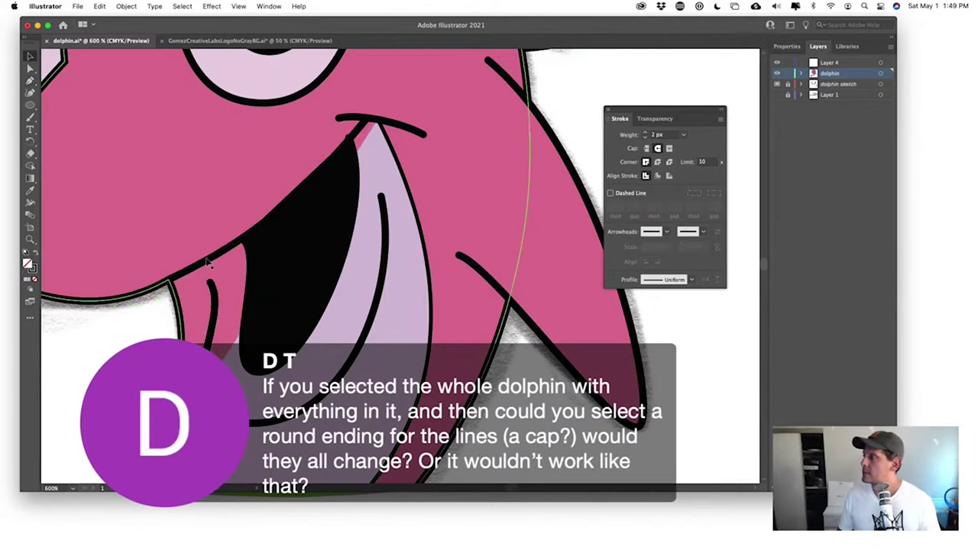
- Extend the lavender shape with anchors along the jaw edge up to the mouth corner
{"action": "left_click", "coordinate": [214, 262]}
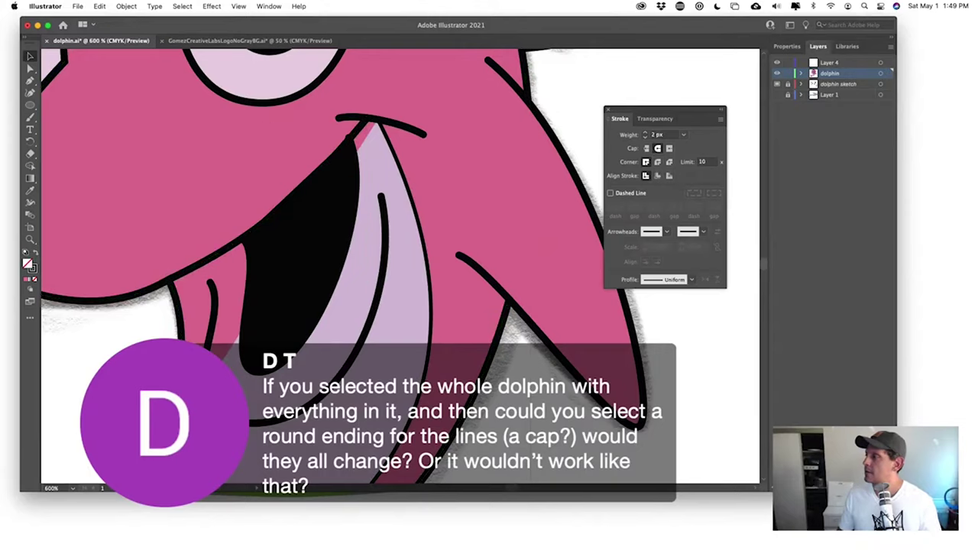
{"action": "scroll", "coordinate": [306, 230], "scroll_direction": "down", "scroll_amount": 1}
{"action": "scroll", "coordinate": [257, 358], "scroll_direction": "down", "scroll_amount": 3}
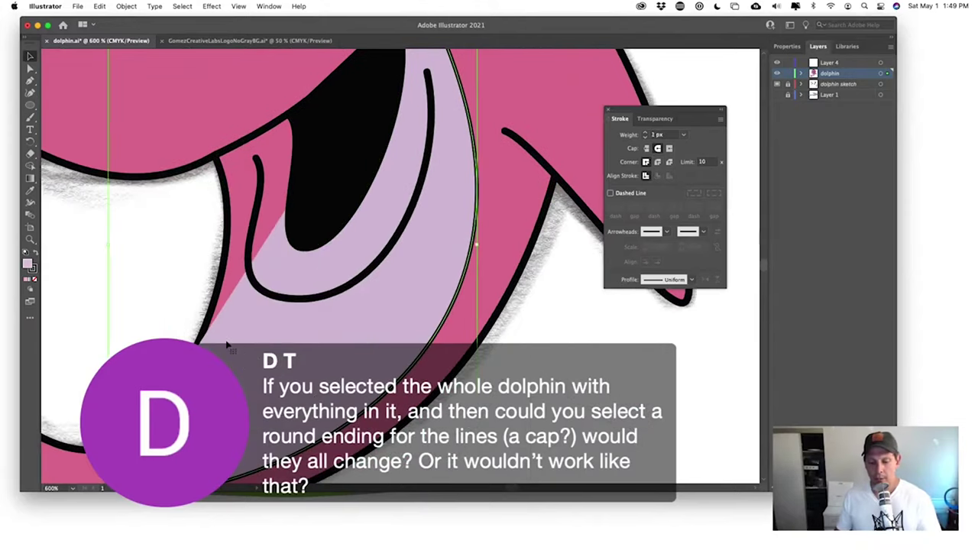
{"action": "key", "text": "p"}
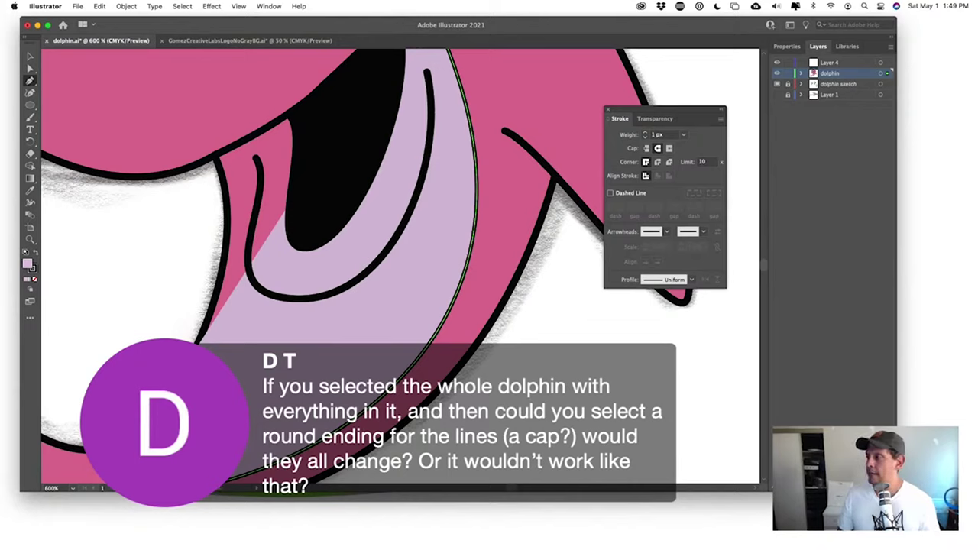
{"action": "left_click", "coordinate": [107, 270]}
{"action": "left_click", "coordinate": [134, 239]}
{"action": "left_click", "coordinate": [168, 208]}
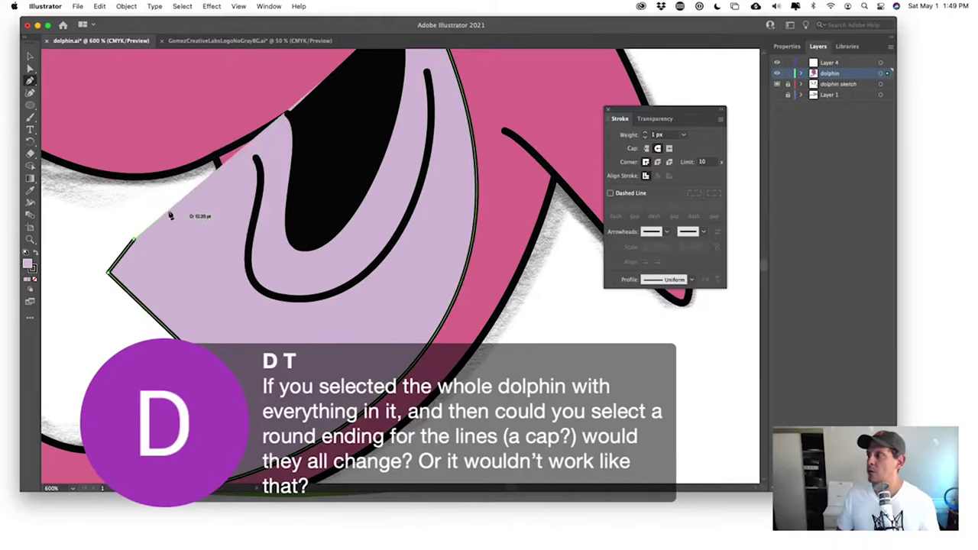
{"action": "scroll", "coordinate": [328, 218], "scroll_direction": "up", "scroll_amount": 10}
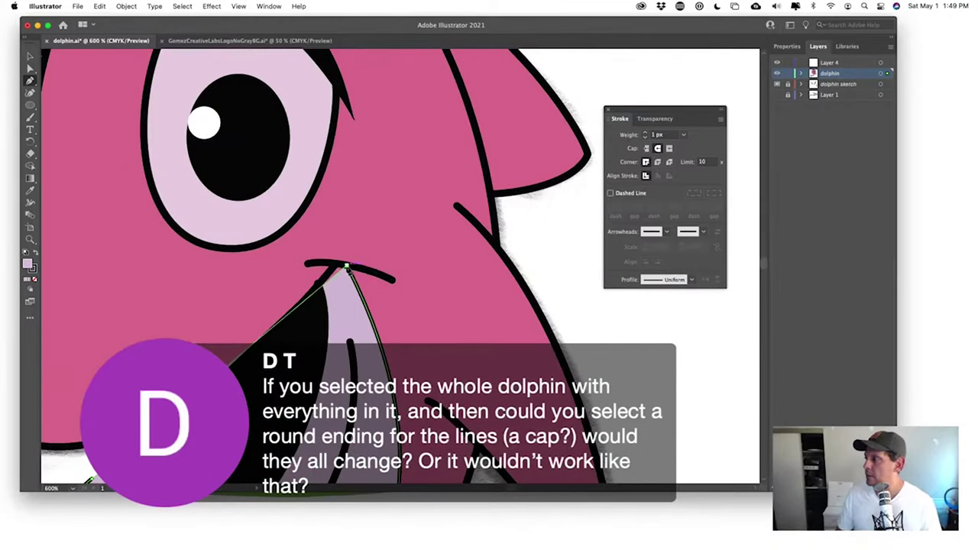
{"action": "left_click", "coordinate": [347, 267]}
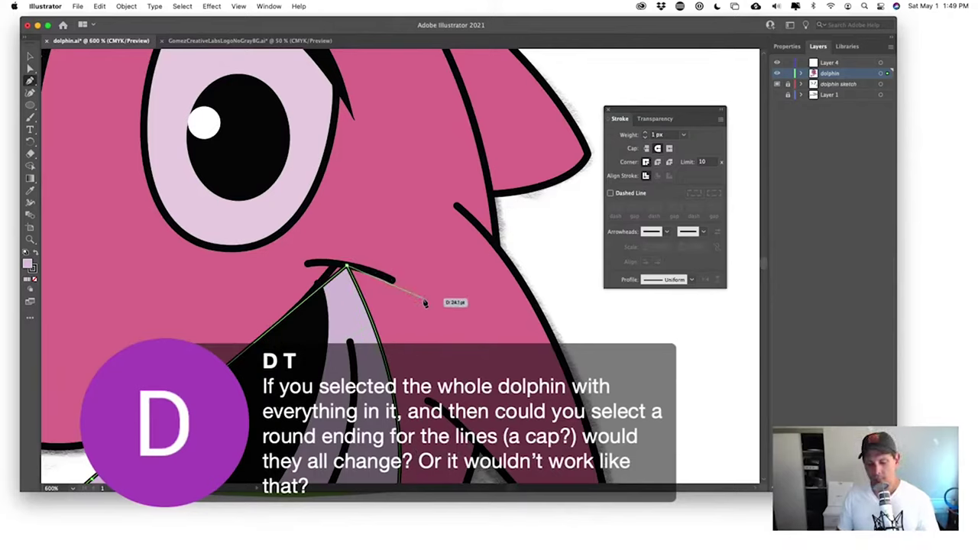
{"action": "left_click", "coordinate": [331, 291]}
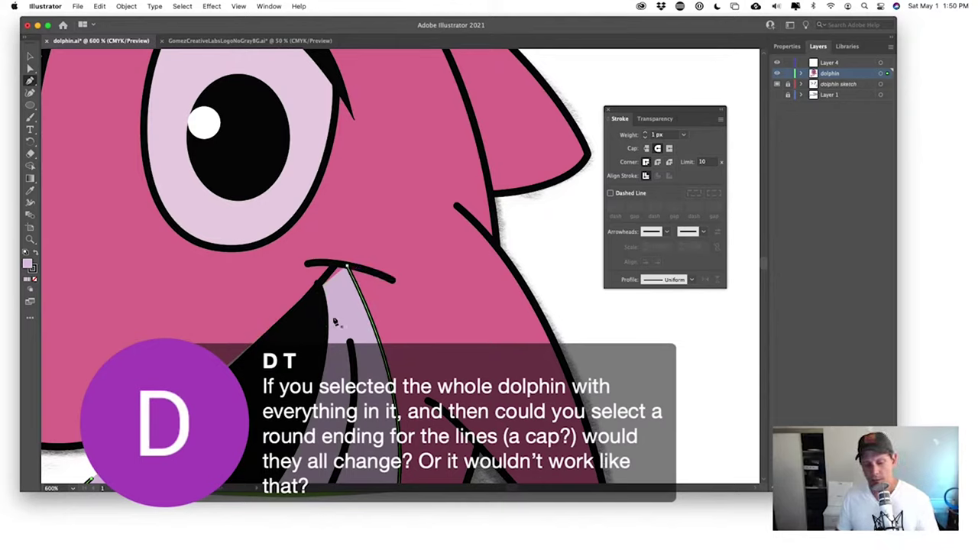
- Adjust the mouth-corner anchor and add the final anchor to complete the lavender shape
{"action": "key", "text": "a"}
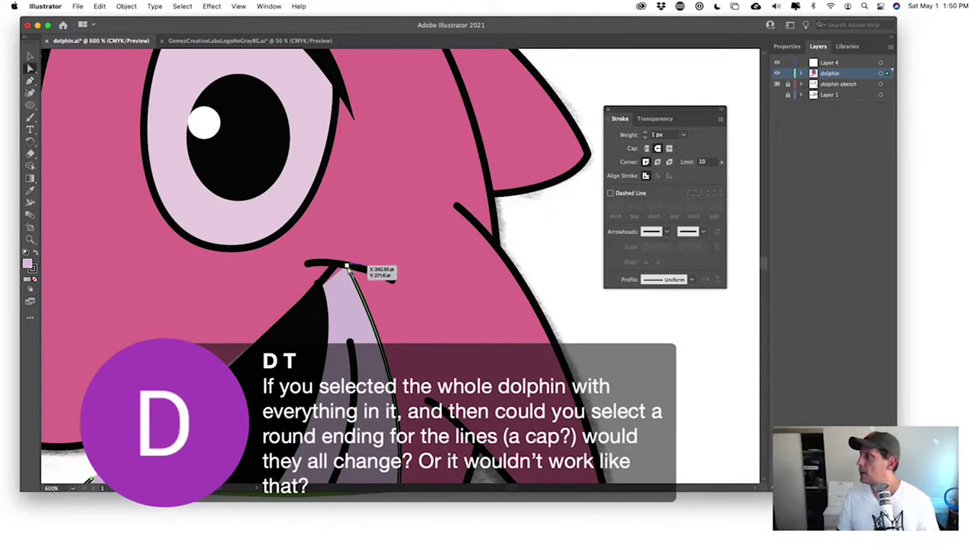
{"action": "left_click", "coordinate": [346, 268]}
{"action": "left_click_drag", "start_coordinate": [346, 267], "coordinate": [357, 289]}
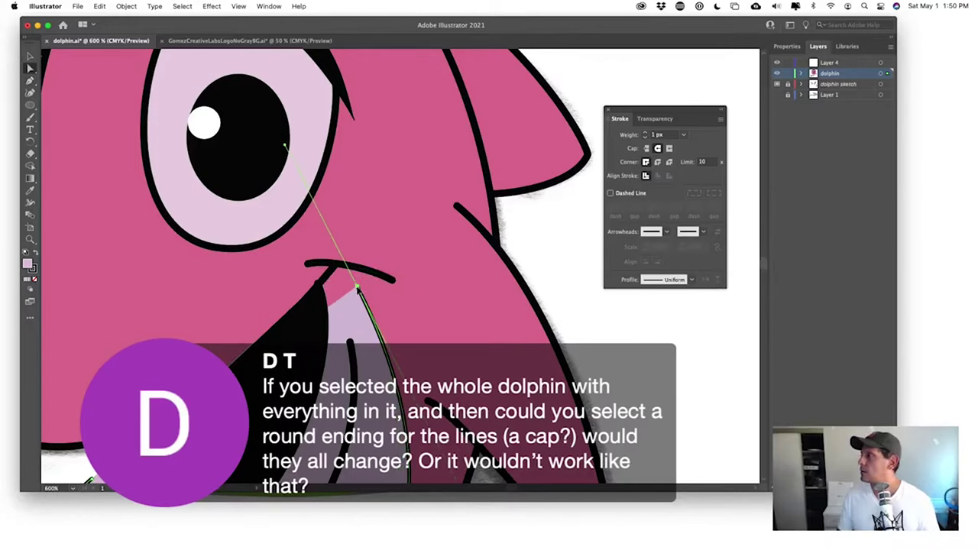
{"action": "left_click_drag", "start_coordinate": [276, 371], "coordinate": [337, 287]}
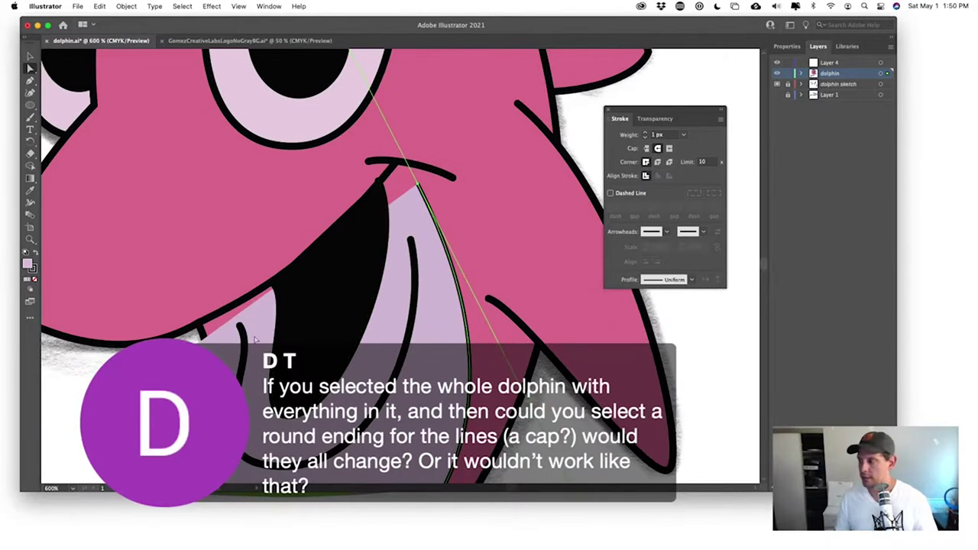
{"action": "key", "text": "p"}
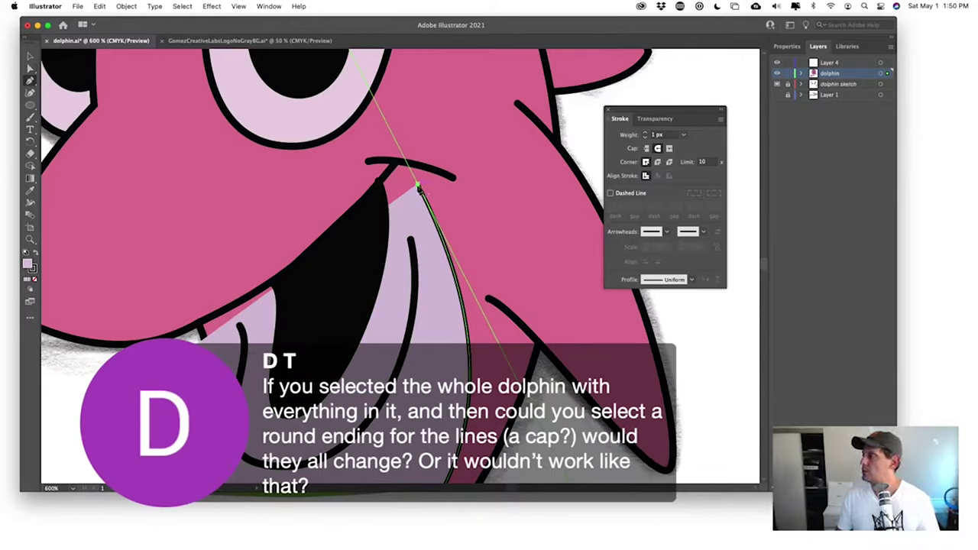
{"action": "left_click", "coordinate": [419, 186]}
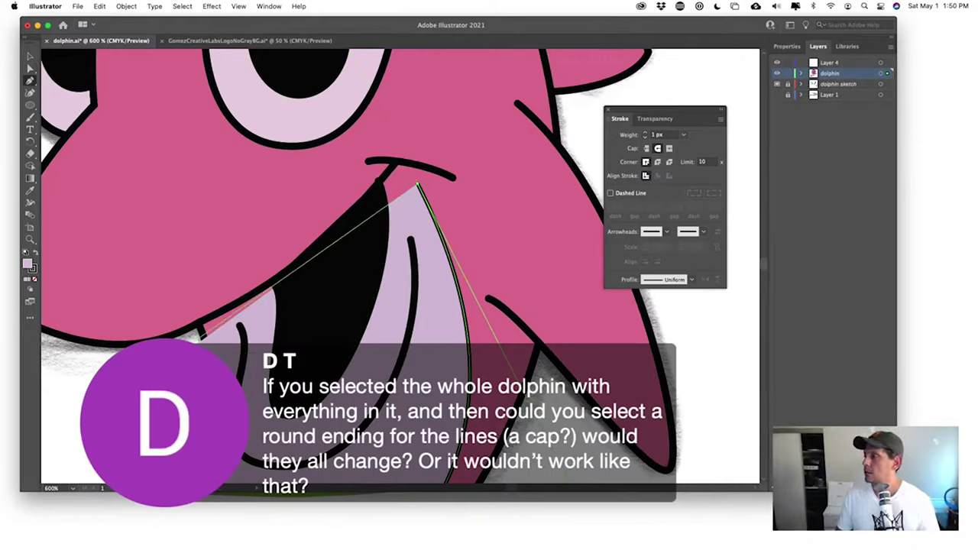
{"action": "left_click", "coordinate": [201, 334]}
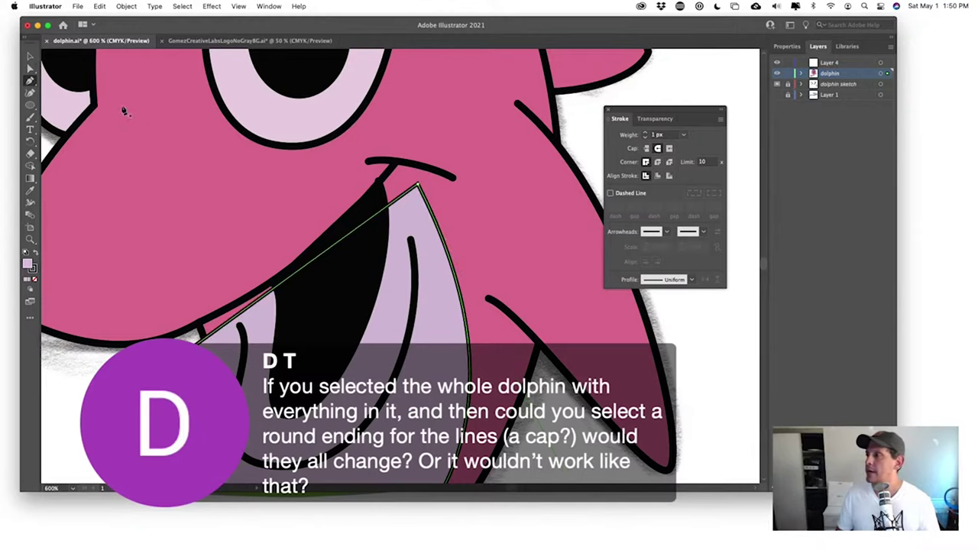
{"action": "left_click", "coordinate": [31, 57]}
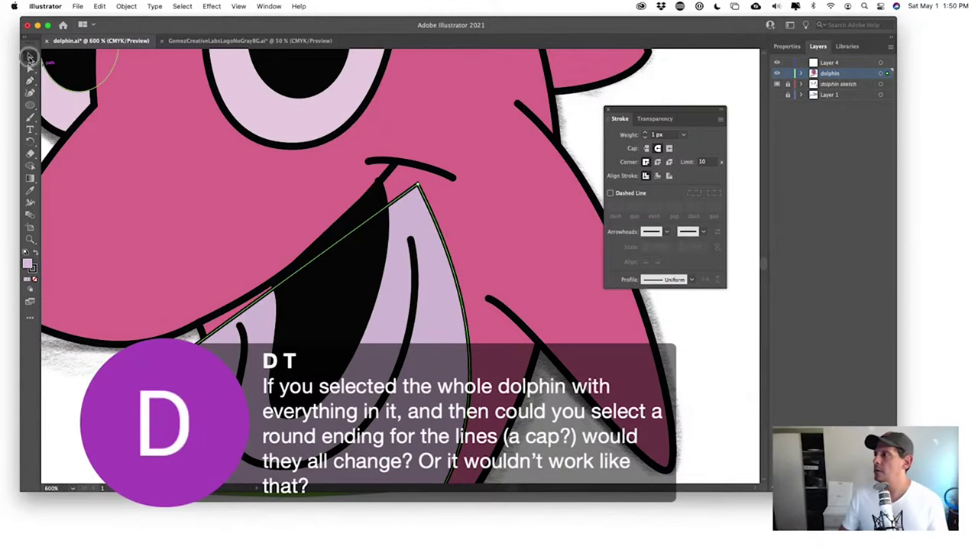
{"action": "scroll", "coordinate": [448, 222], "scroll_direction": "up", "scroll_amount": 5}
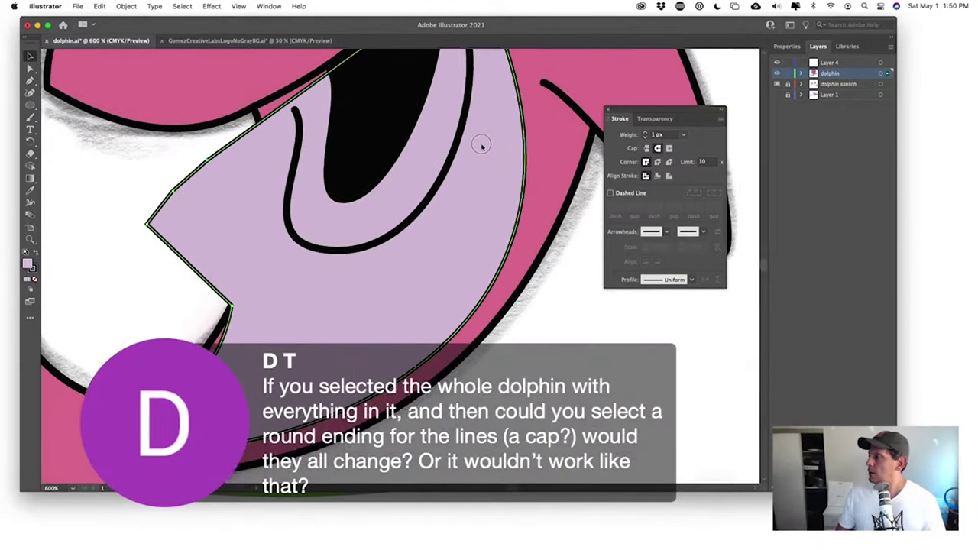
- Drag the lavender shape's top anchors onto the mouth curve so its edge follows the mouth
{"action": "scroll", "coordinate": [431, 221], "scroll_direction": "down", "scroll_amount": 5}
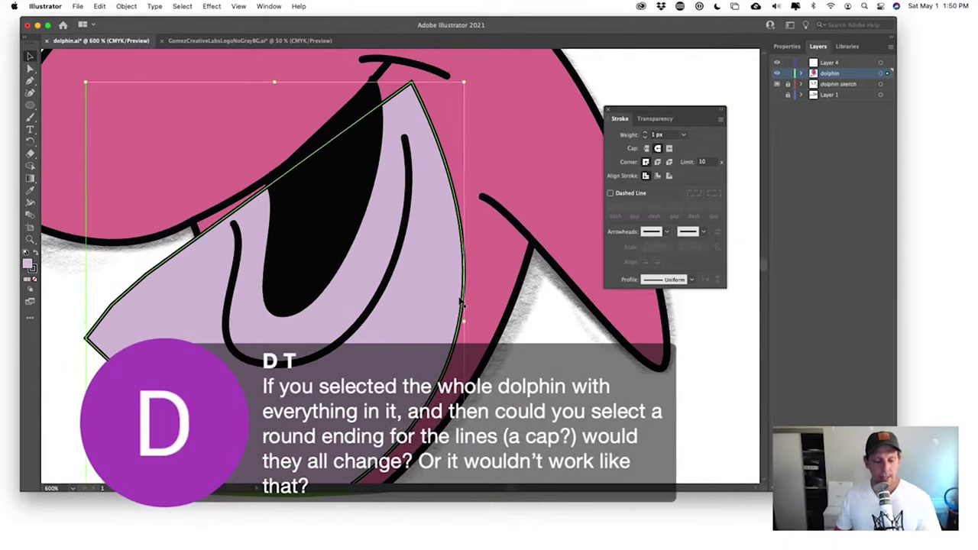
{"action": "key", "text": "a"}
{"action": "left_click_drag", "start_coordinate": [433, 108], "coordinate": [442, 270]}
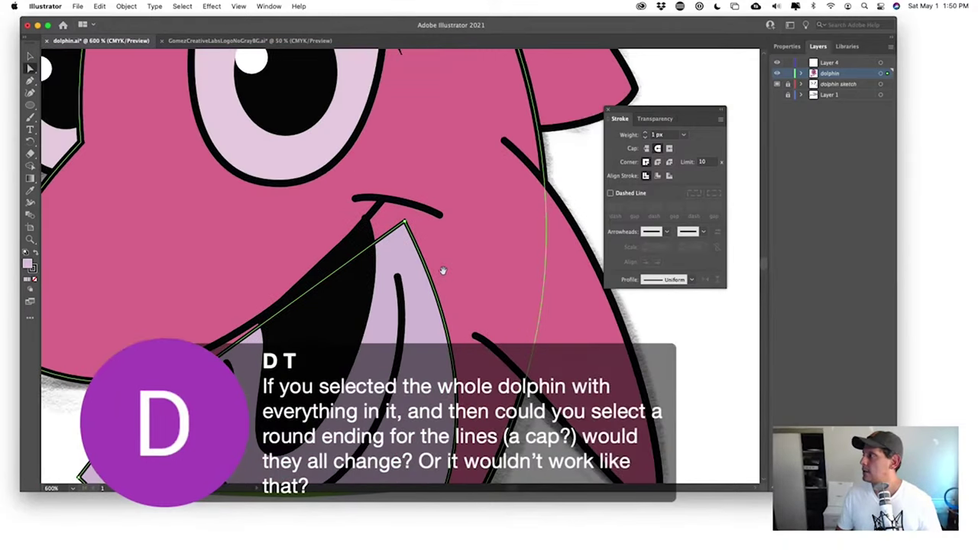
{"action": "left_click_drag", "start_coordinate": [405, 223], "coordinate": [398, 200]}
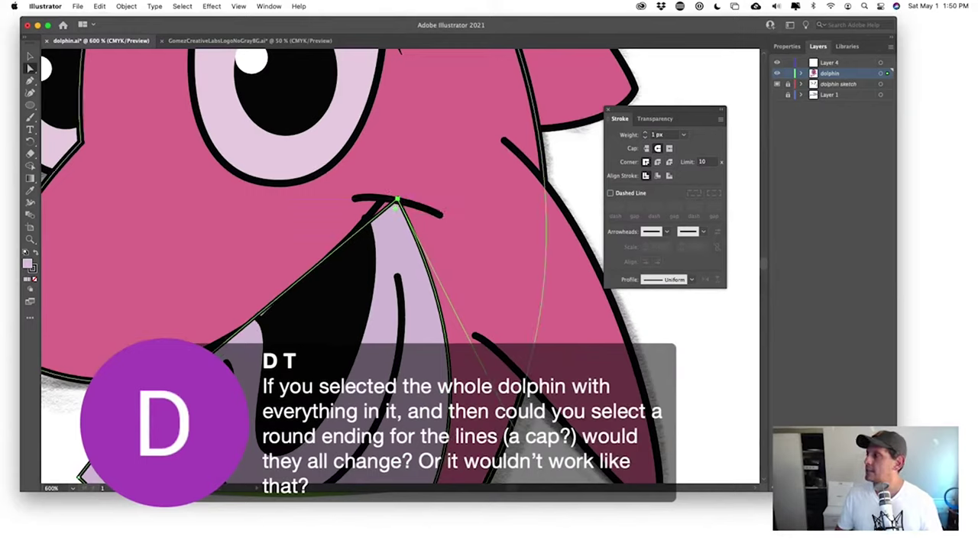
{"action": "left_click_drag", "start_coordinate": [83, 475], "coordinate": [385, 201]}
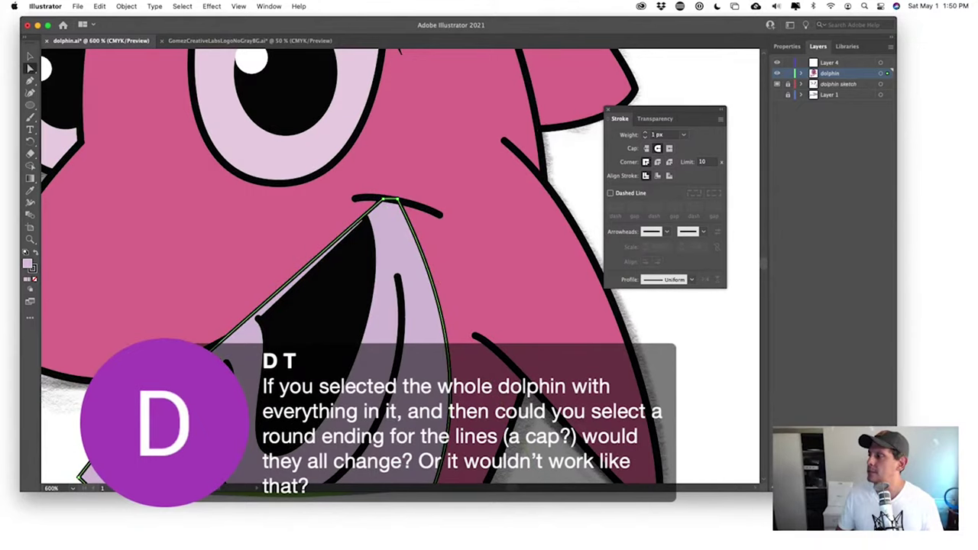
{"action": "left_click_drag", "start_coordinate": [221, 359], "coordinate": [227, 364]}
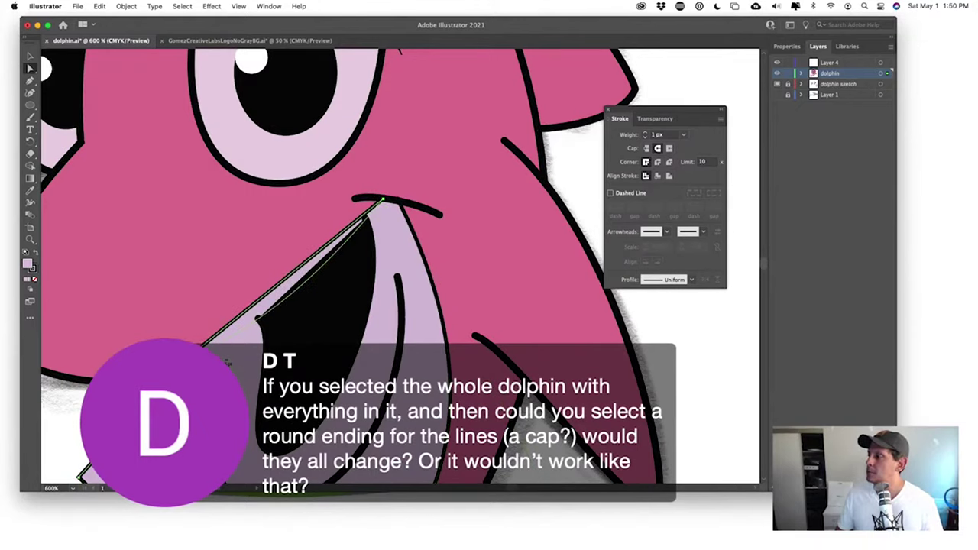
- Delete the lavender shape's left corner anchor and curve its upper edge along the jaw outline
{"action": "scroll", "coordinate": [336, 229], "scroll_direction": "down", "scroll_amount": 5}
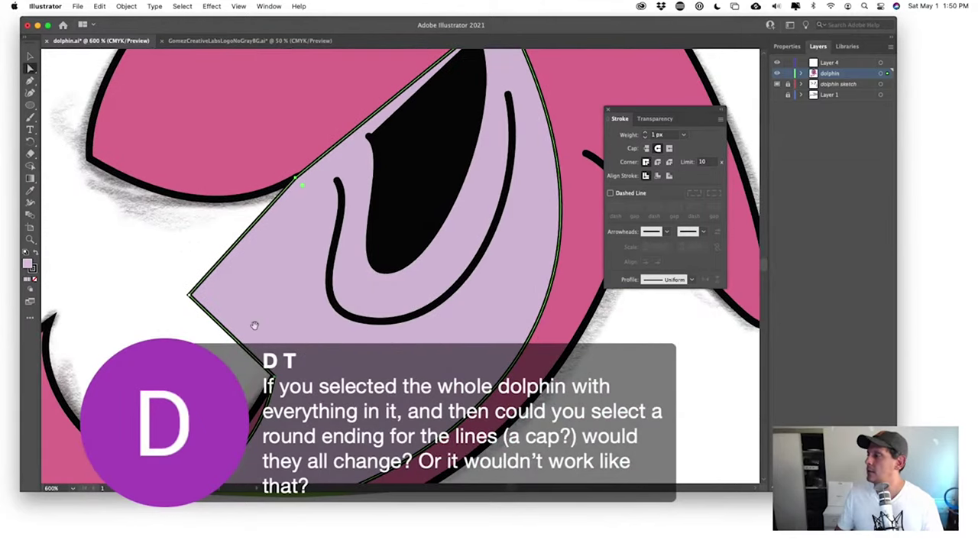
{"action": "key", "text": "p"}
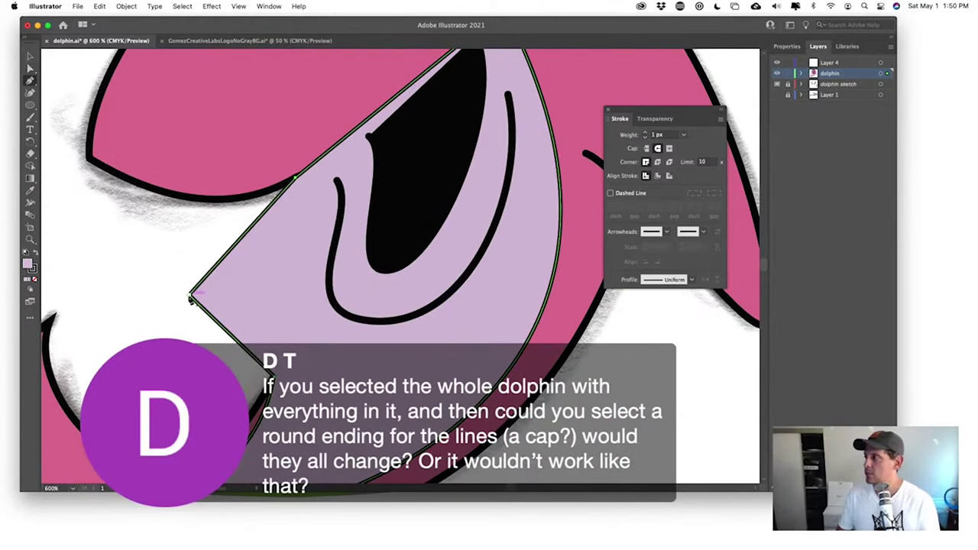
{"action": "left_click", "coordinate": [190, 298]}
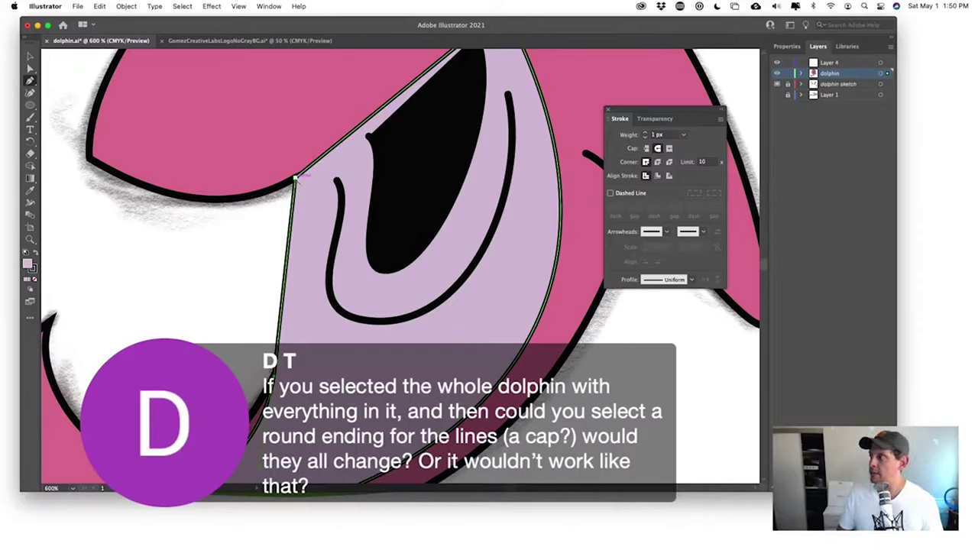
{"action": "left_click_drag", "start_coordinate": [295, 179], "coordinate": [311, 239]}
{"action": "key", "text": "a"}
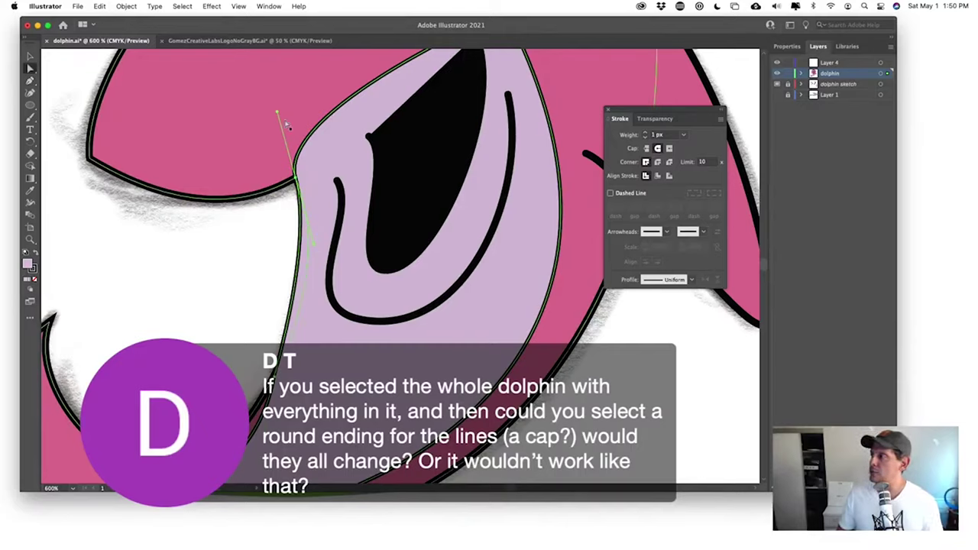
{"action": "left_click_drag", "start_coordinate": [279, 114], "coordinate": [382, 148]}
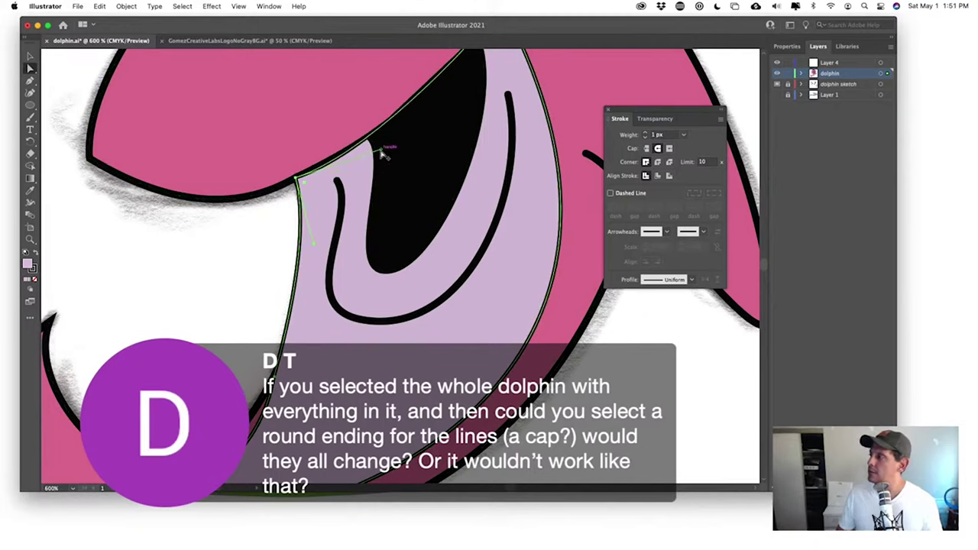
- Remove the extra anchor on the lavender shape's left edge to smooth it
{"action": "scroll", "coordinate": [152, 256], "scroll_direction": "down", "scroll_amount": 3}
{"action": "scroll", "coordinate": [154, 240], "scroll_direction": "up", "scroll_amount": 2}
{"action": "scroll", "coordinate": [145, 252], "scroll_direction": "down", "scroll_amount": 3}
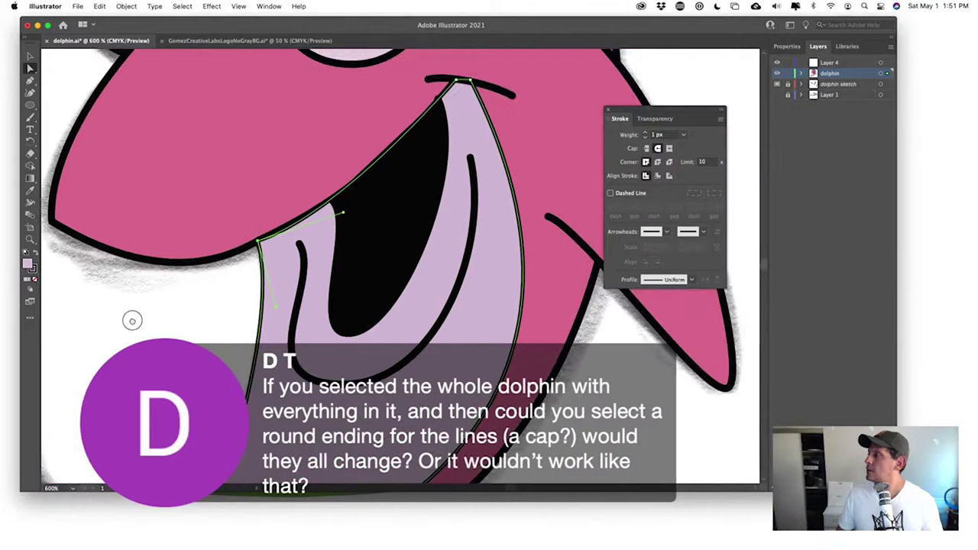
{"action": "scroll", "coordinate": [170, 146], "scroll_direction": "up", "scroll_amount": 3}
{"action": "left_click_drag", "start_coordinate": [278, 271], "coordinate": [276, 267]}
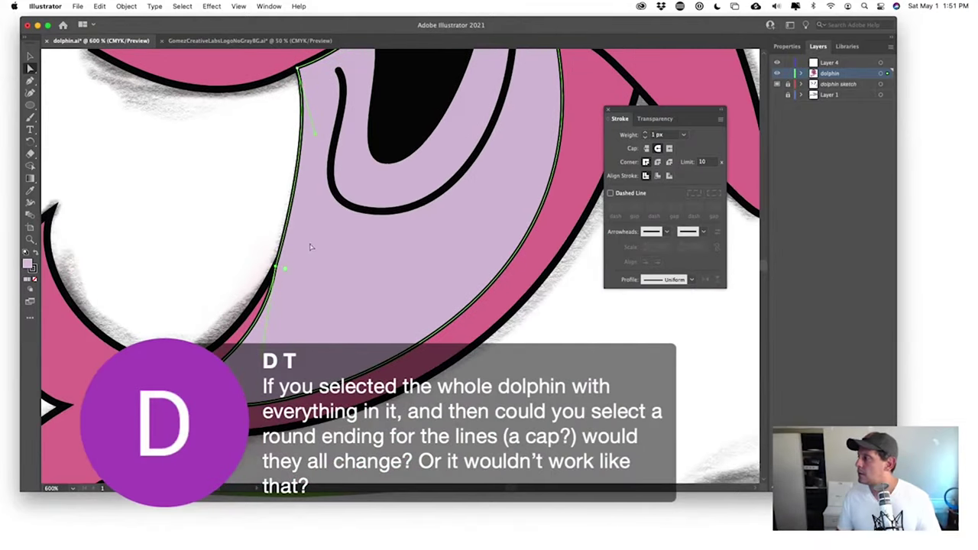
{"action": "key", "text": "p"}
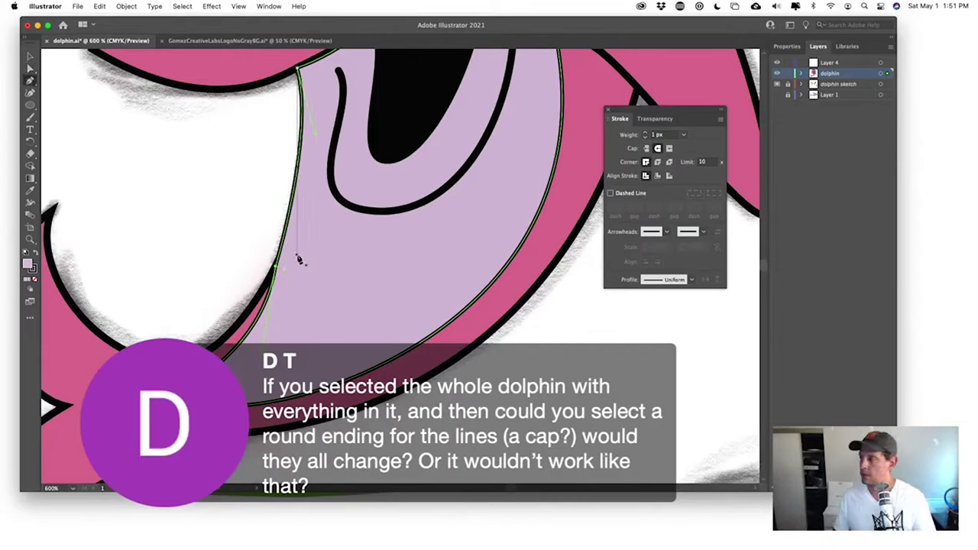
{"action": "left_click", "coordinate": [276, 267]}
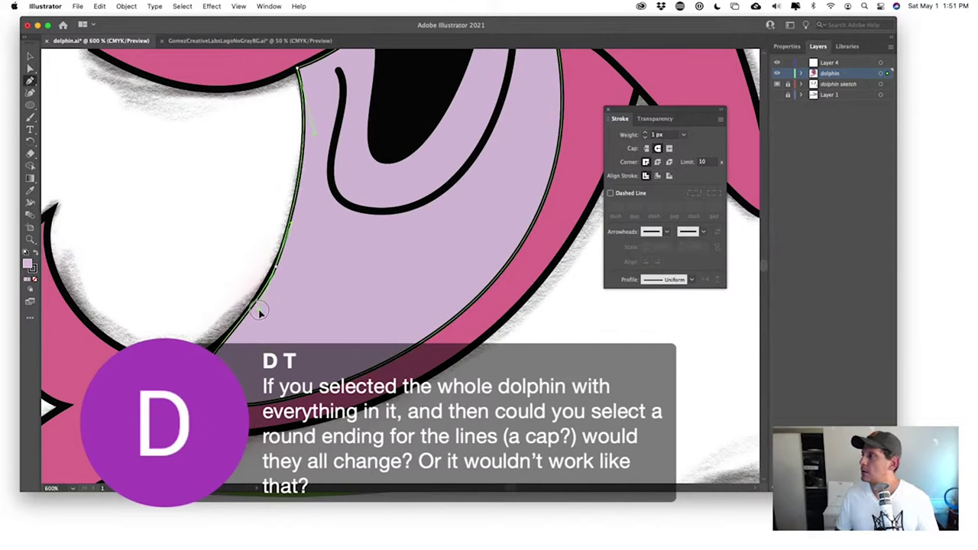
{"action": "key", "text": "a"}
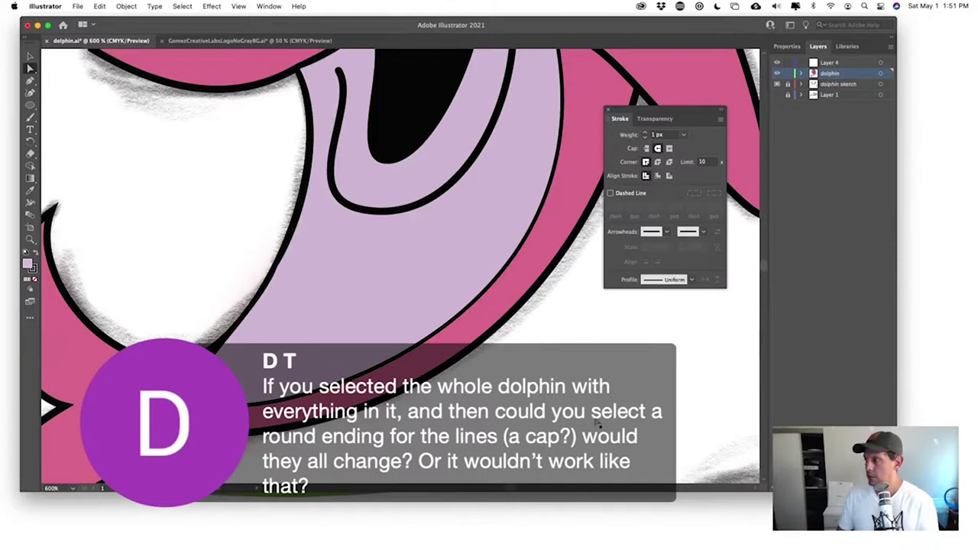
- Adjust the belly-edge anchor and its handle so the lavender curve tucks beneath the black outline, then zoom out
{"action": "scroll", "coordinate": [437, 341], "scroll_direction": "up", "scroll_amount": 6}
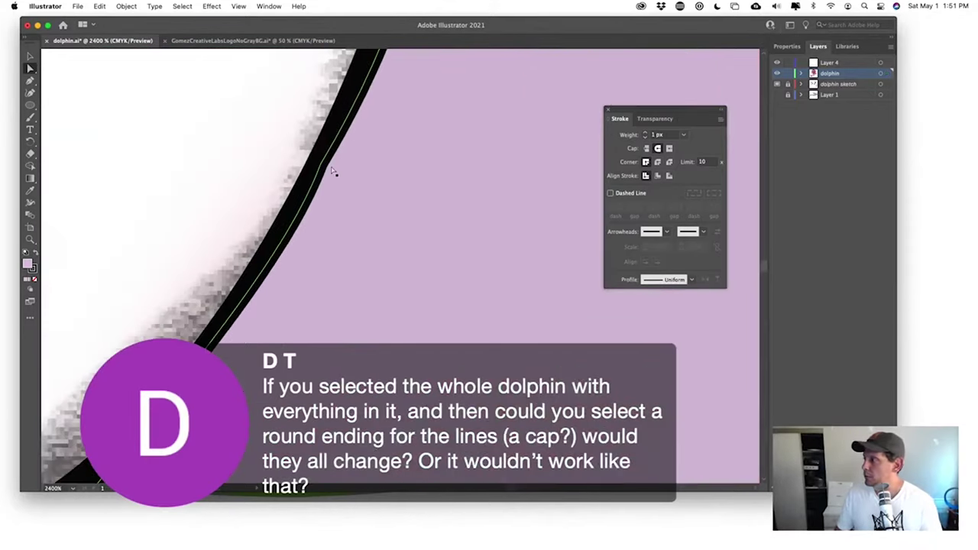
{"action": "left_click", "coordinate": [324, 166]}
{"action": "left_click_drag", "start_coordinate": [326, 167], "coordinate": [323, 165]}
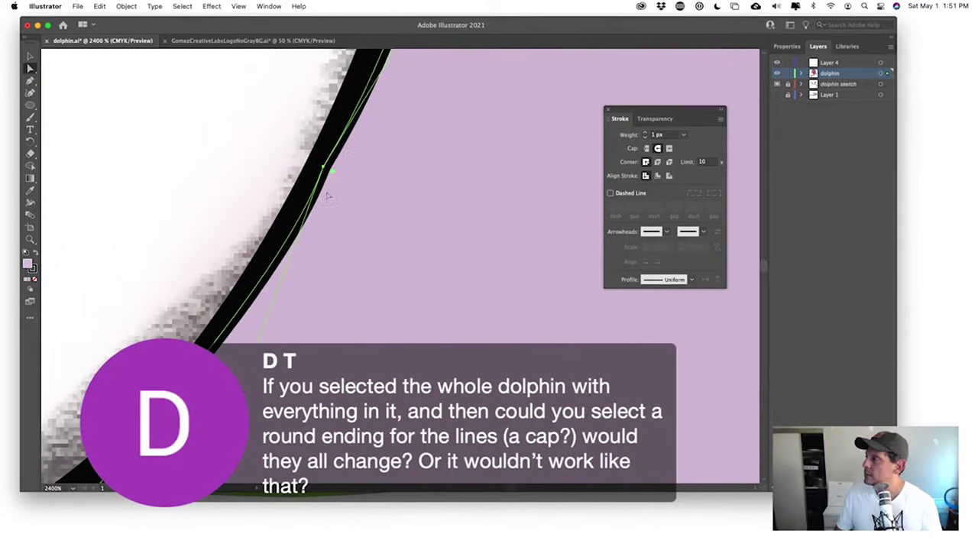
{"action": "left_click_drag", "start_coordinate": [261, 340], "coordinate": [241, 341]}
{"action": "left_click", "coordinate": [160, 244]}
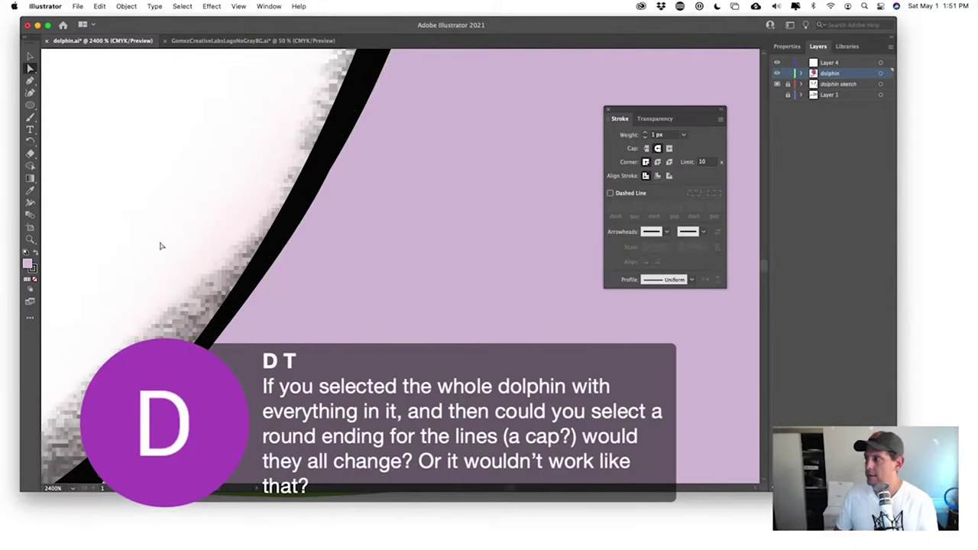
{"action": "key", "text": "super+minus"}
{"action": "key", "text": "super+minus"}
{"action": "key", "text": "super+minus"}
{"action": "key", "text": "super+minus"}
{"action": "key", "text": "super+minus"}
{"action": "key", "text": "super+minus"}
{"action": "key", "text": "super+minus"}
{"action": "key", "text": "super+minus"}
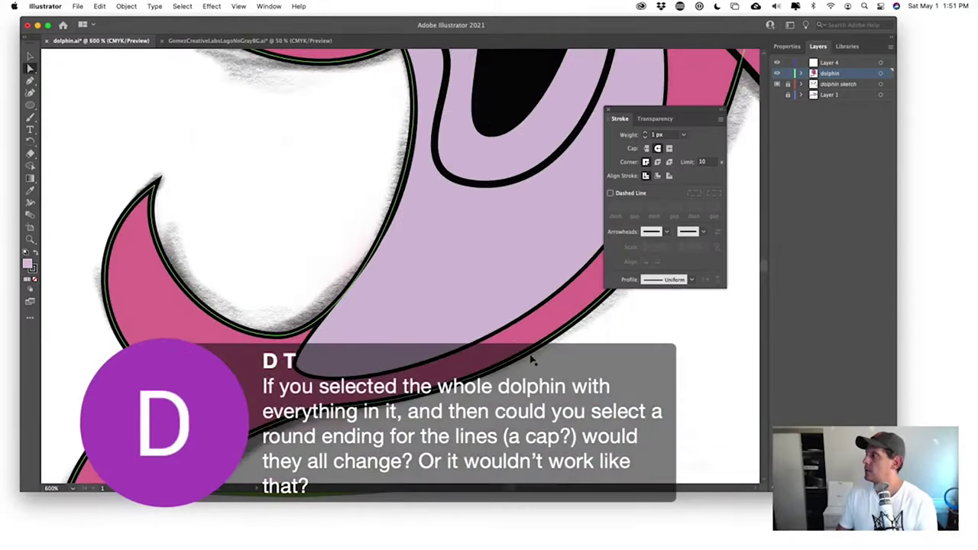
- Save the dolphin file and zoom out to 150% to show it beside the sketches
{"action": "scroll", "coordinate": [522, 255], "scroll_direction": "up", "scroll_amount": 2}
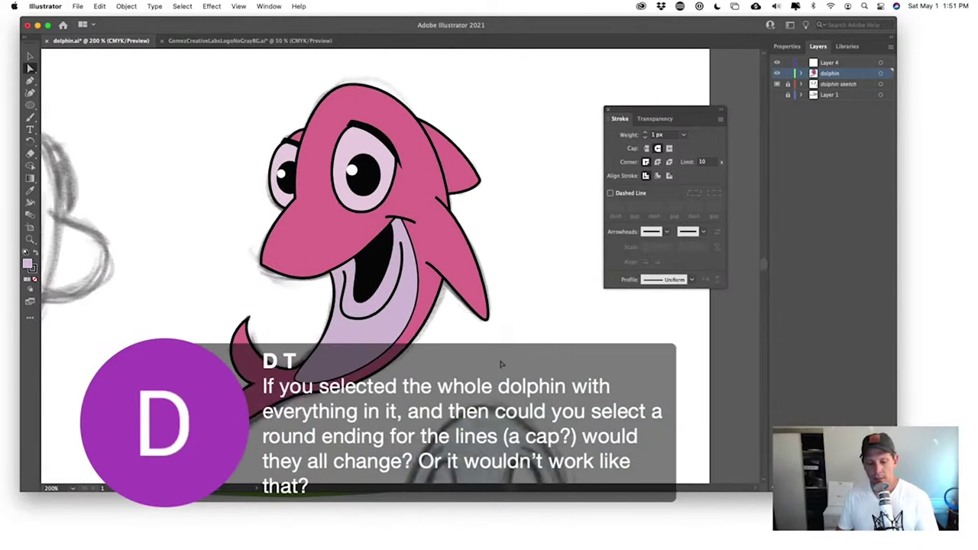
{"action": "key", "text": "super+s"}
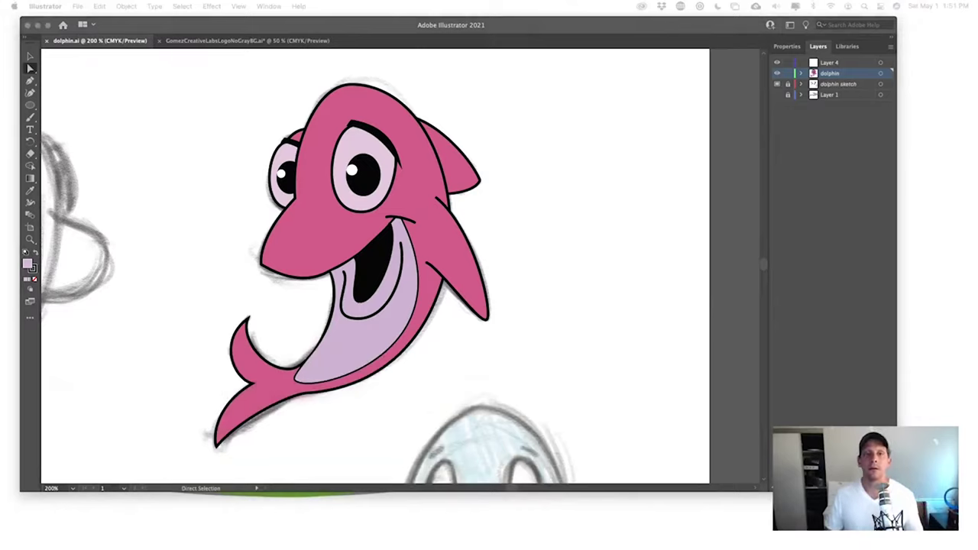
{"action": "left_click", "coordinate": [596, 366]}
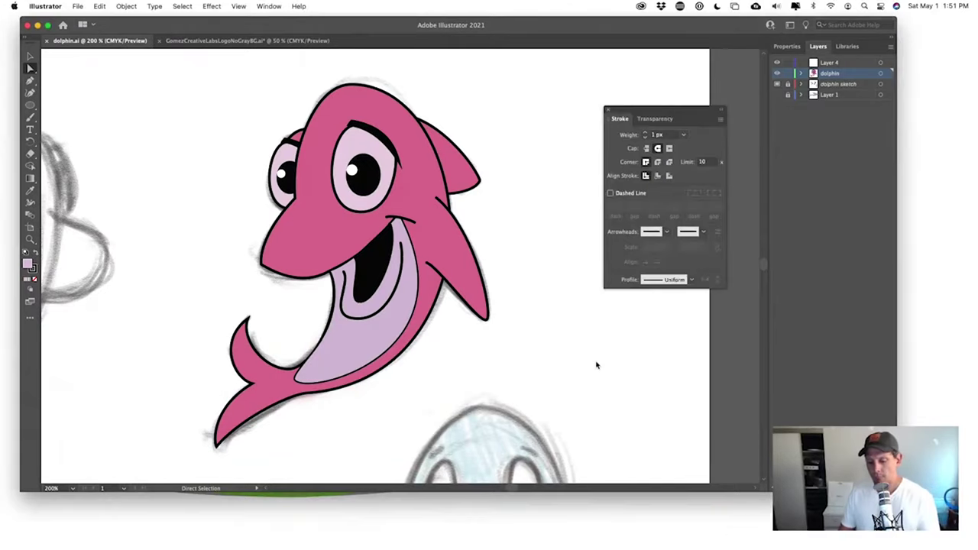
{"action": "key", "text": "super+minus"}
{"action": "scroll", "coordinate": [517, 397], "scroll_direction": "down", "scroll_amount": 3}
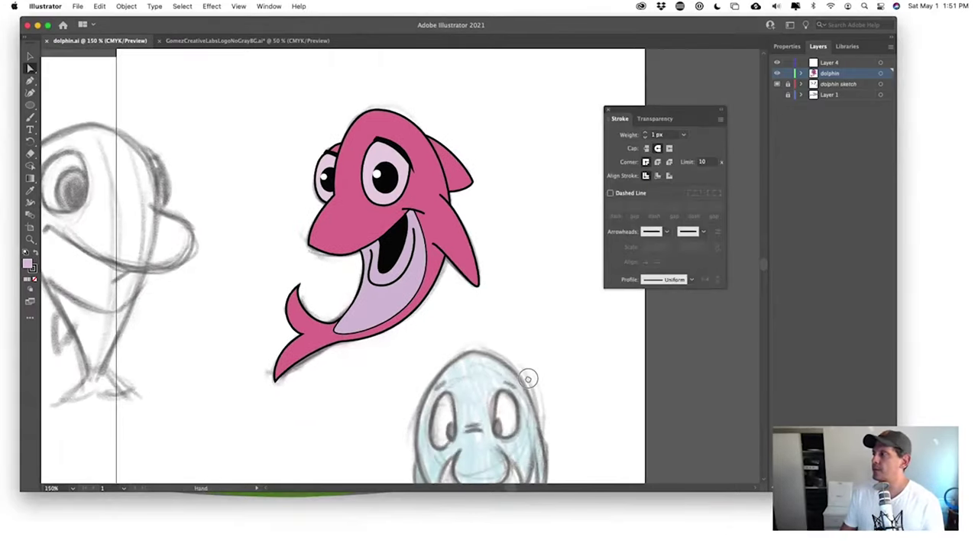